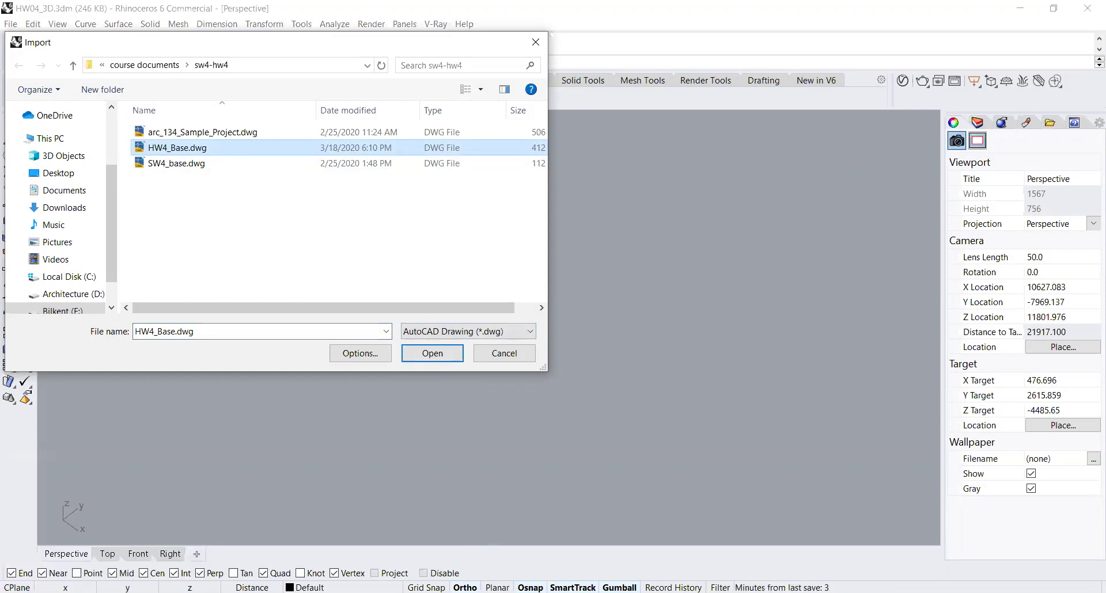
- Check the model units and the available unit options in the document's unit settings, leaving them unchanged
{"action": "left_click", "coordinate": [432, 353]}
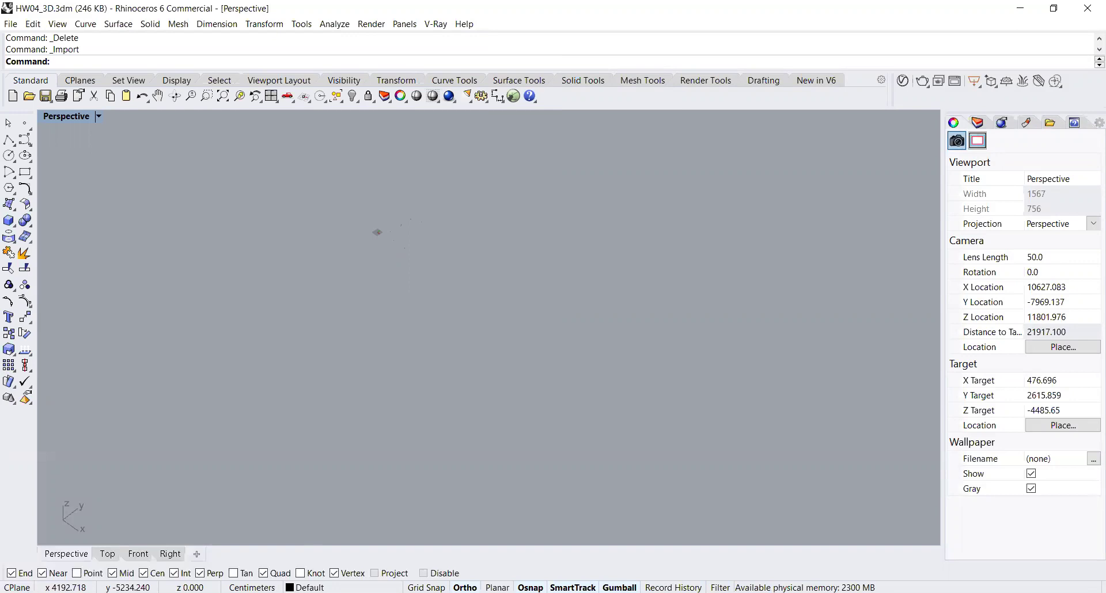
{"action": "left_click", "coordinate": [251, 587]}
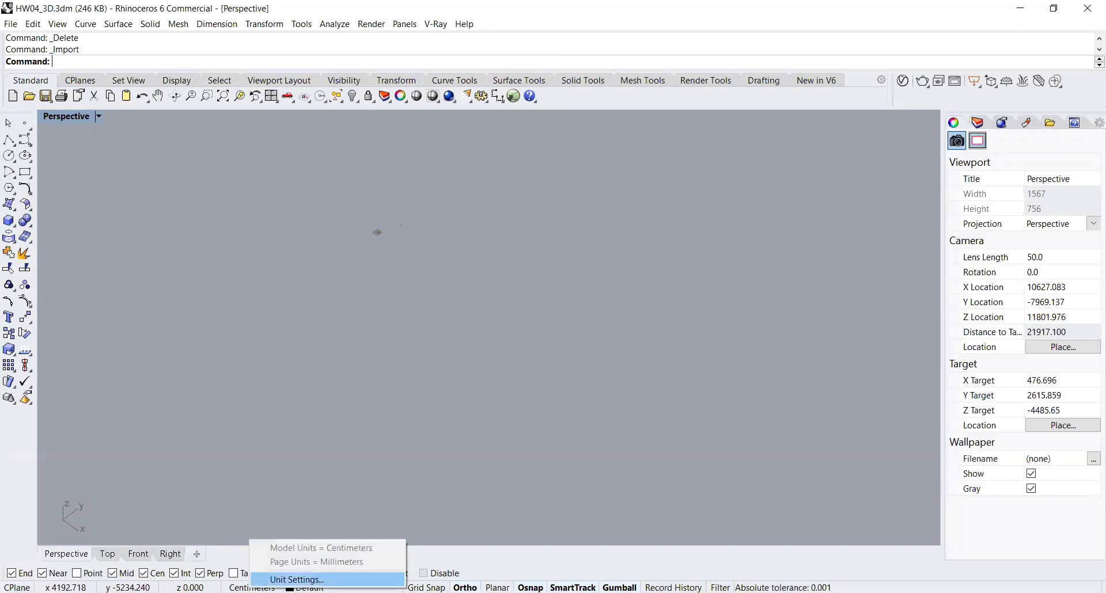
{"action": "left_click", "coordinate": [297, 580]}
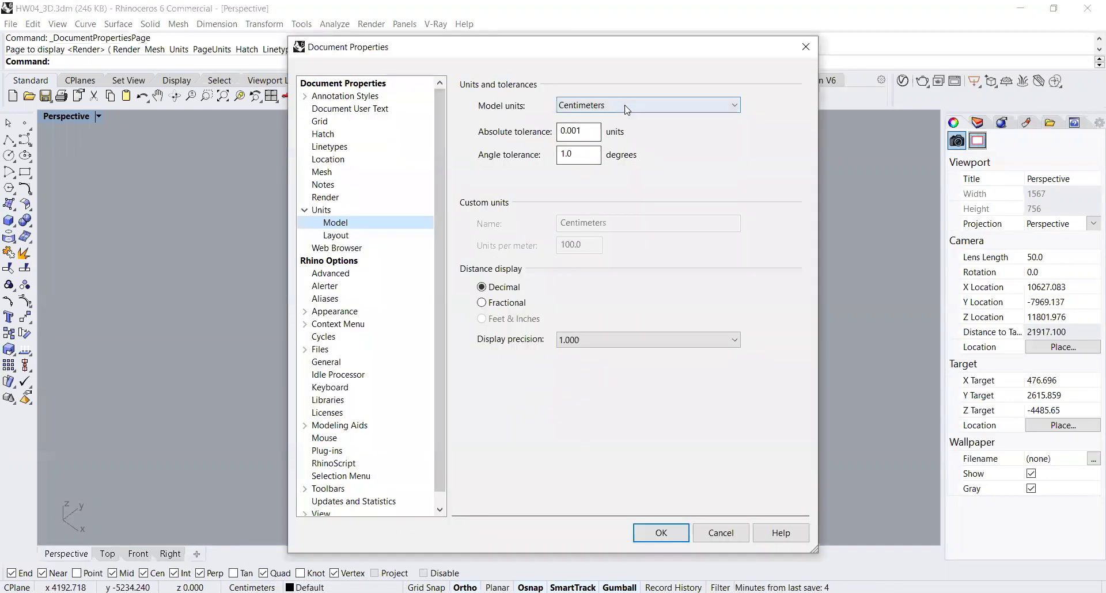
{"action": "left_click", "coordinate": [626, 106]}
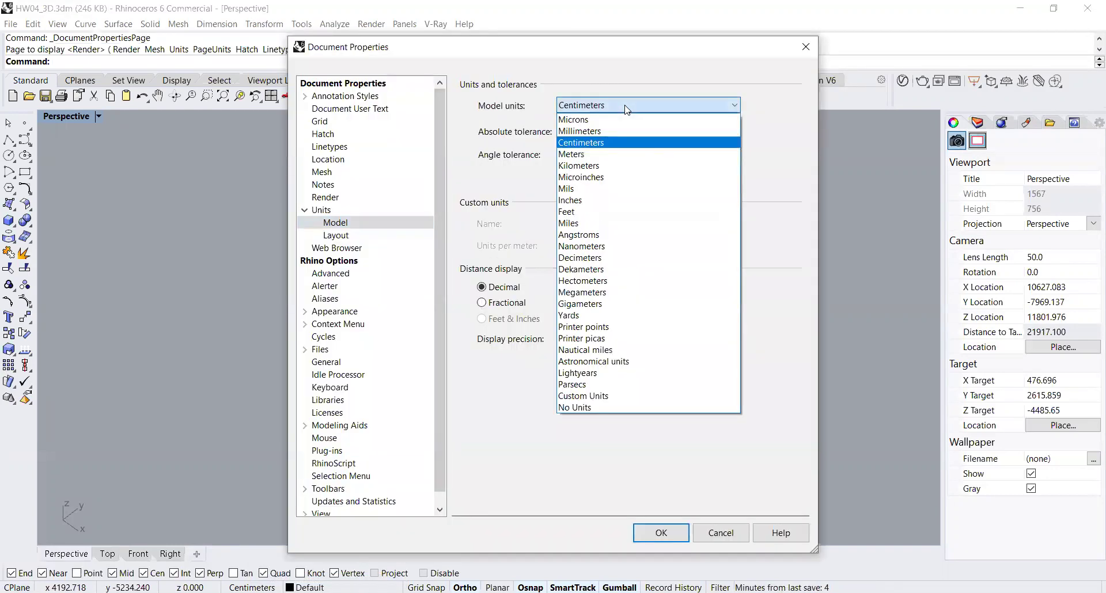
{"action": "left_click", "coordinate": [671, 101]}
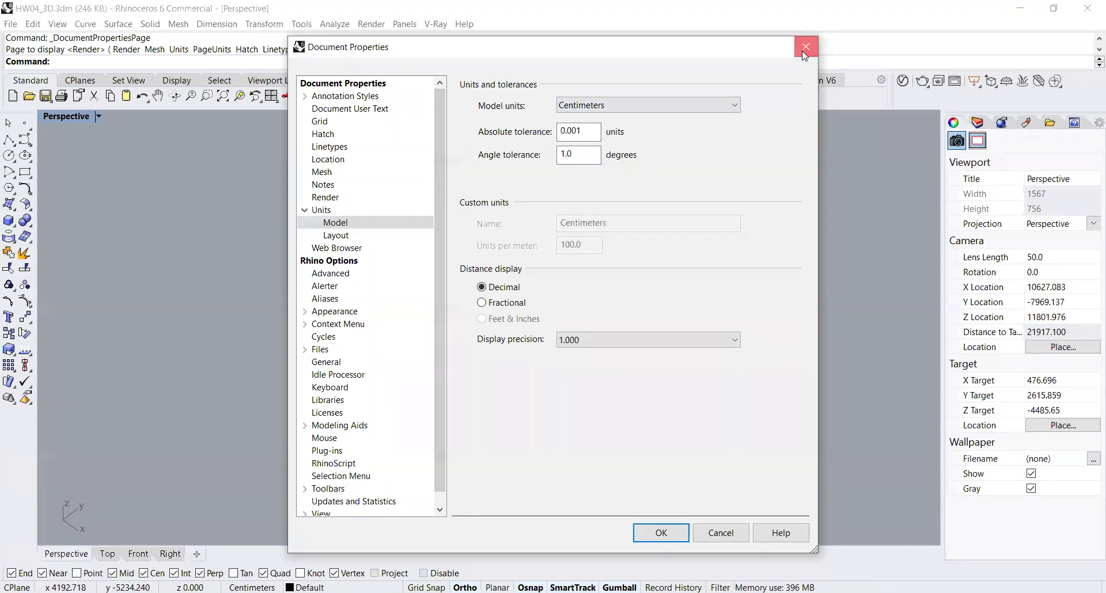
{"action": "left_click", "coordinate": [805, 52]}
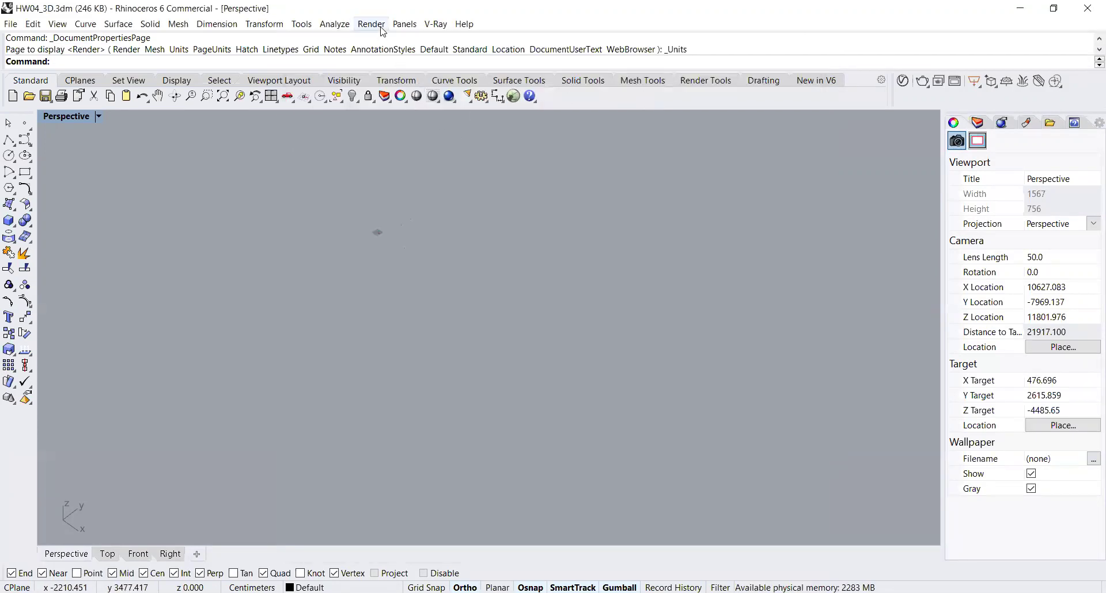
- Review the Units page of the Rhino Options, then close it without changes
{"action": "left_click", "coordinate": [301, 24]}
{"action": "left_click", "coordinate": [344, 296]}
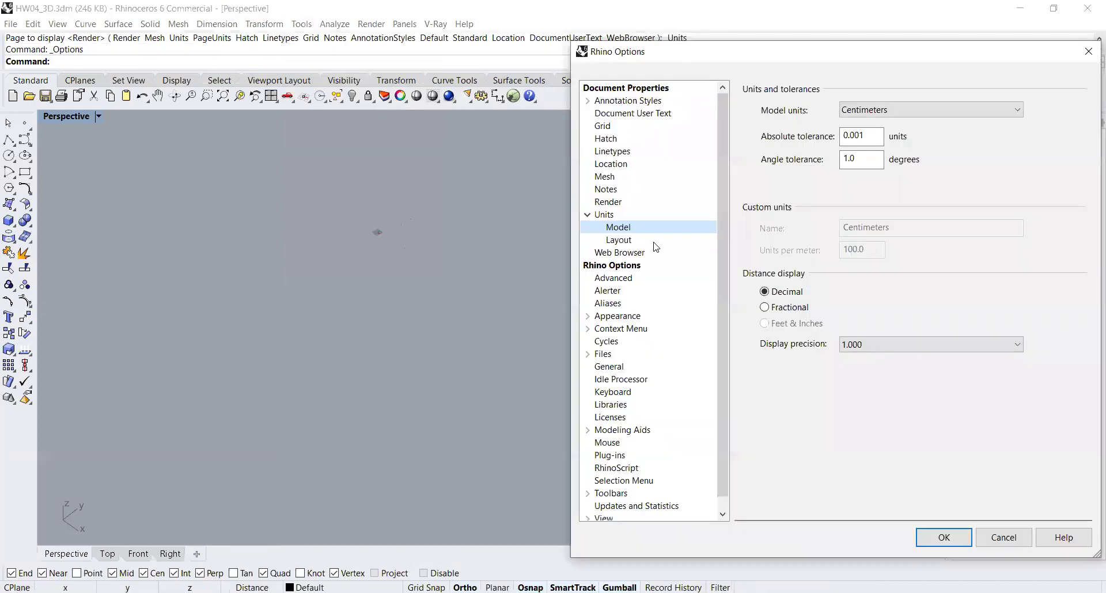
{"action": "left_click", "coordinate": [630, 215]}
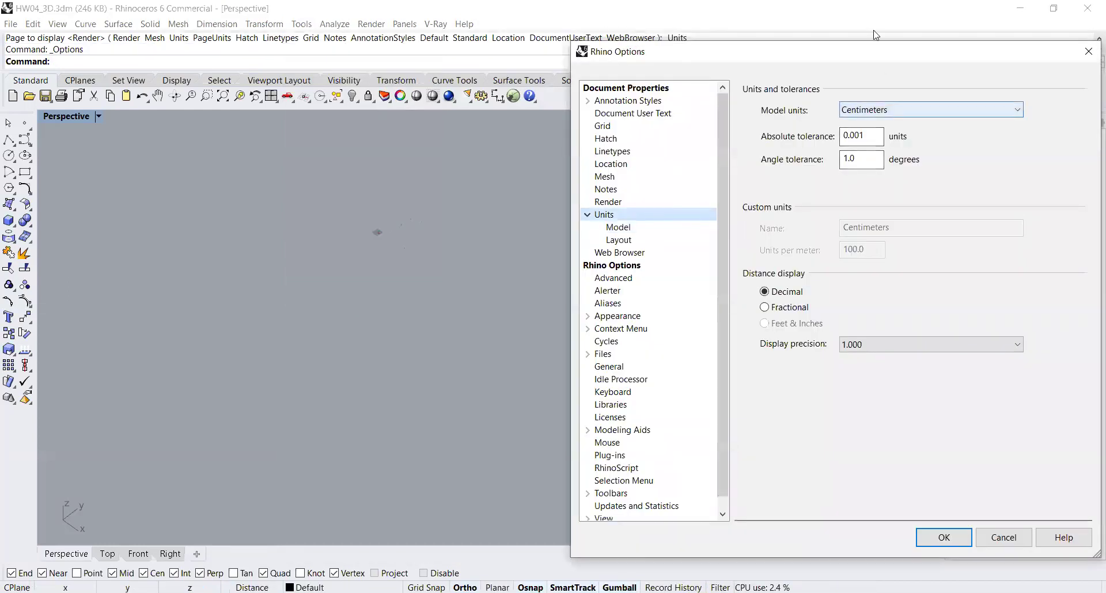
{"action": "left_click_drag", "start_coordinate": [861, 54], "coordinate": [545, 55]}
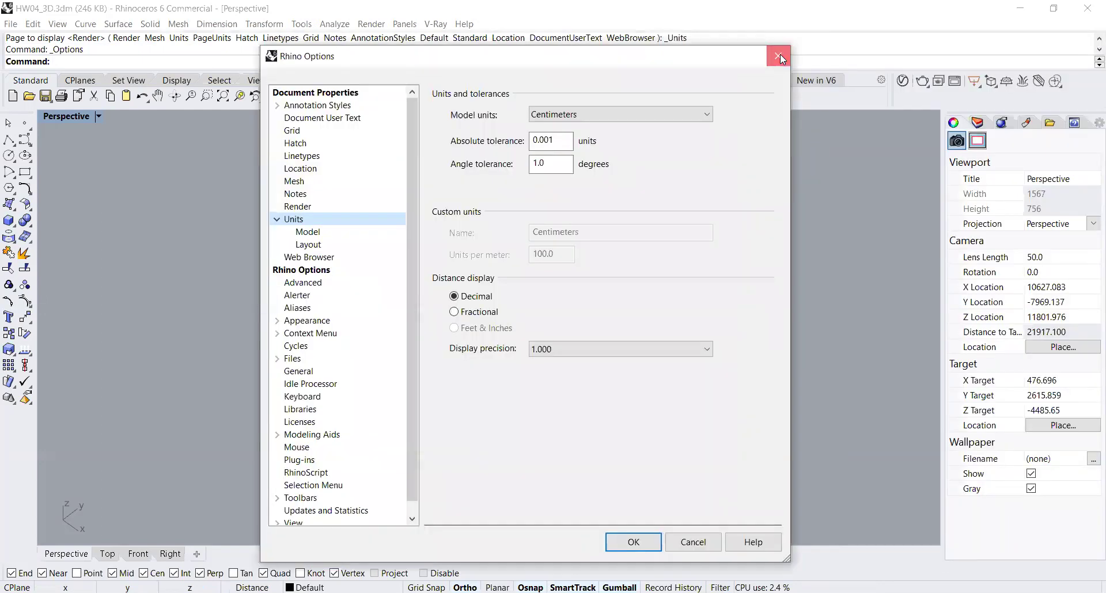
{"action": "left_click", "coordinate": [780, 54]}
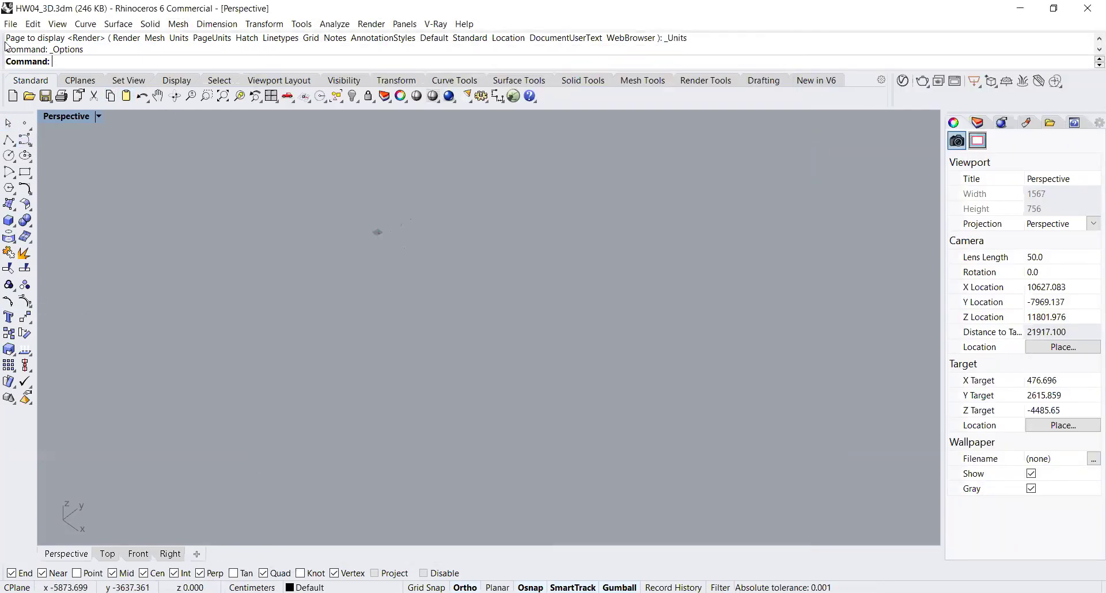
- Import HW4_Base.dwg with the model units kept at Centimeters and the layout units at Millimeters
{"action": "left_click", "coordinate": [12, 24]}
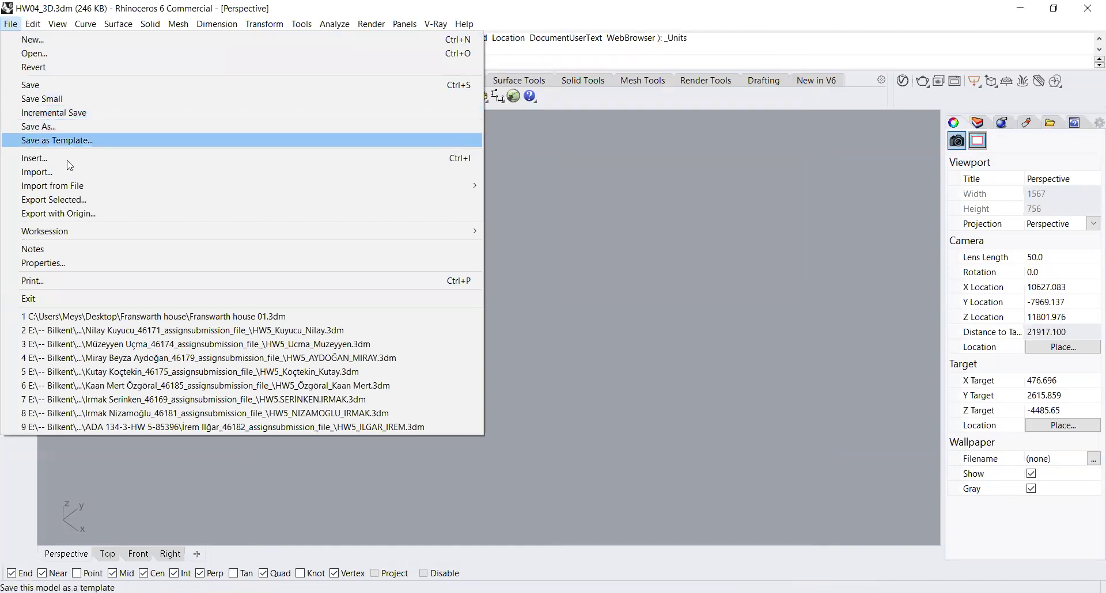
{"action": "left_click", "coordinate": [74, 173]}
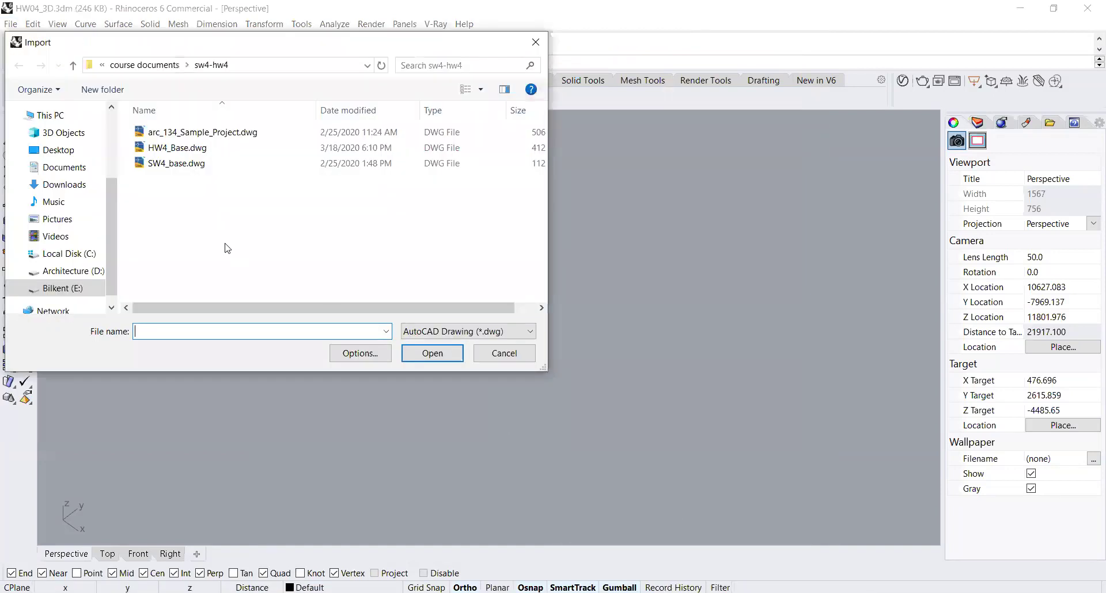
{"action": "left_click", "coordinate": [185, 149]}
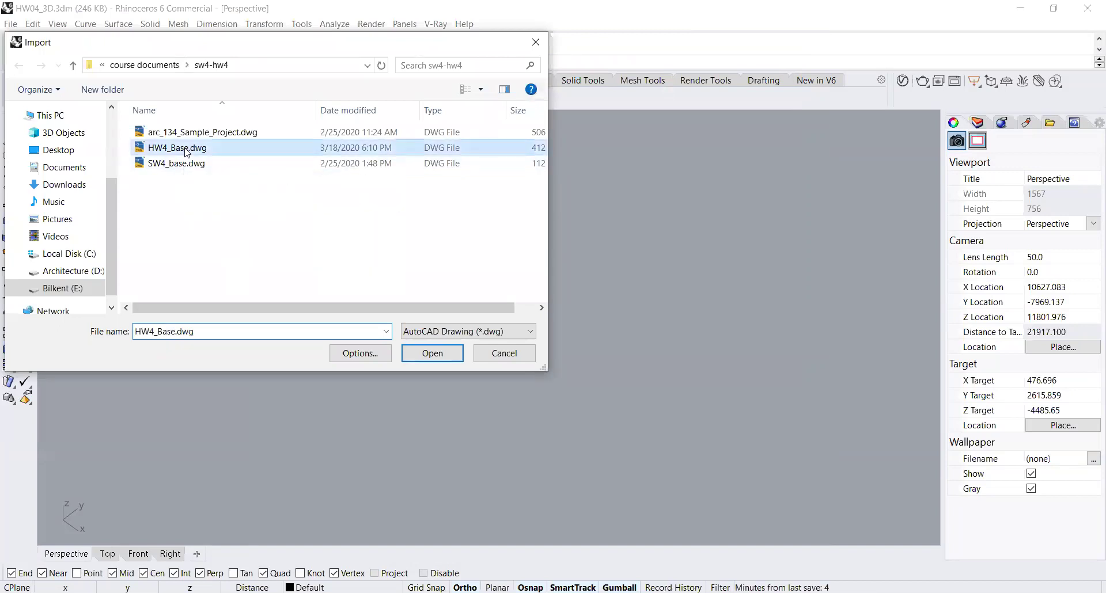
{"action": "left_click", "coordinate": [439, 358]}
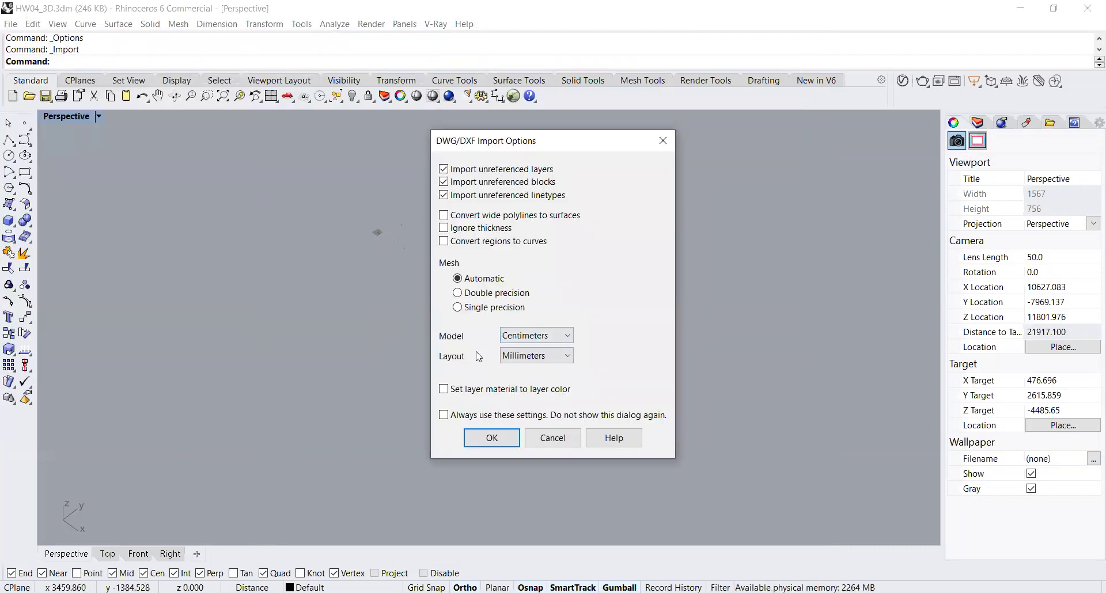
{"action": "left_click", "coordinate": [556, 340]}
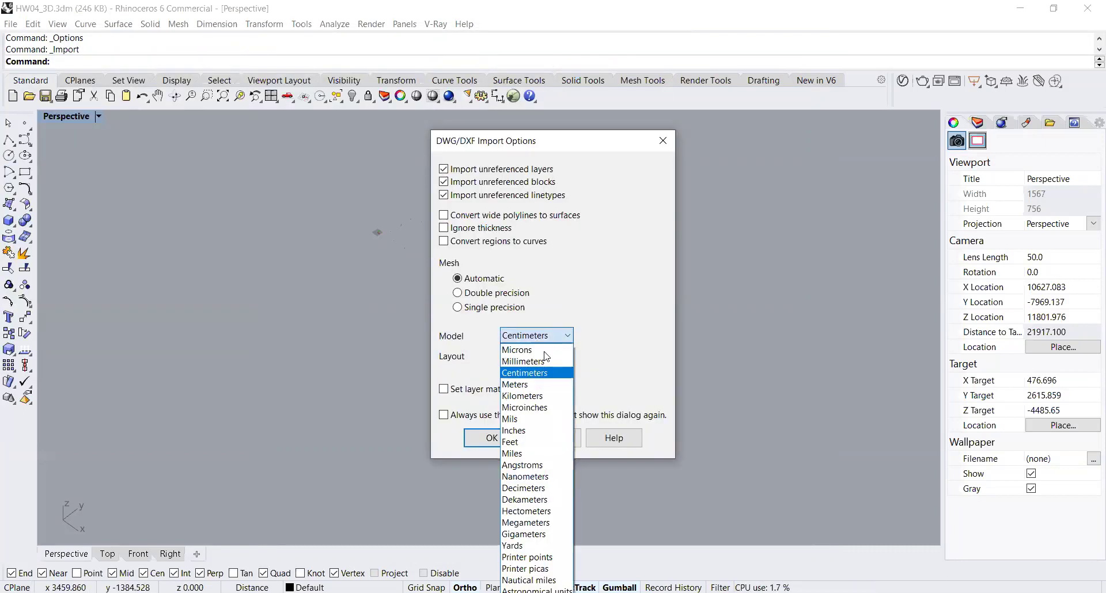
{"action": "left_click", "coordinate": [550, 335]}
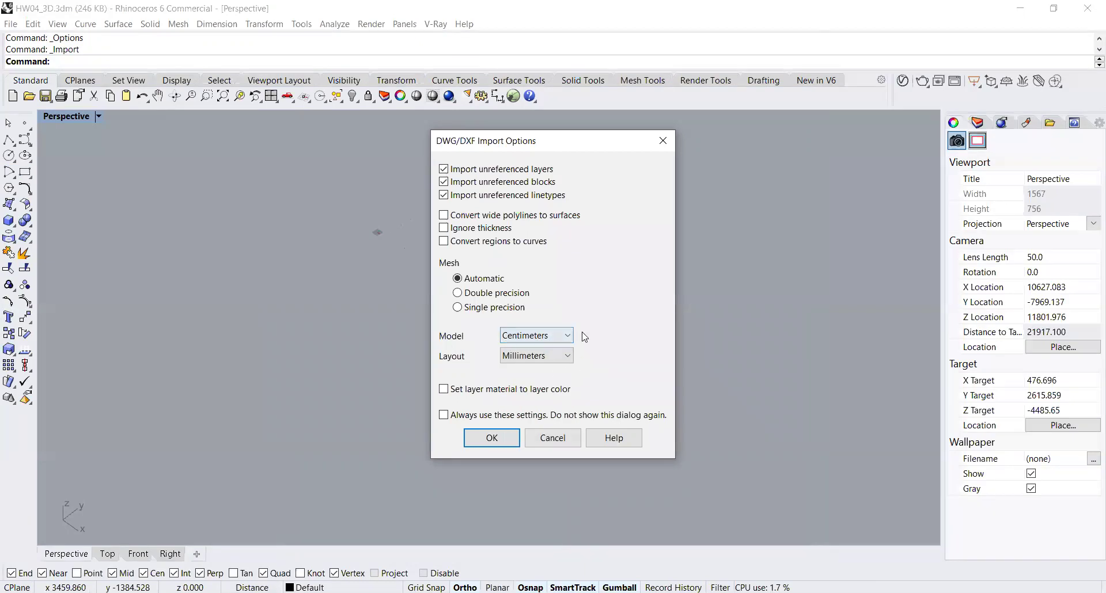
{"action": "left_click", "coordinate": [491, 438]}
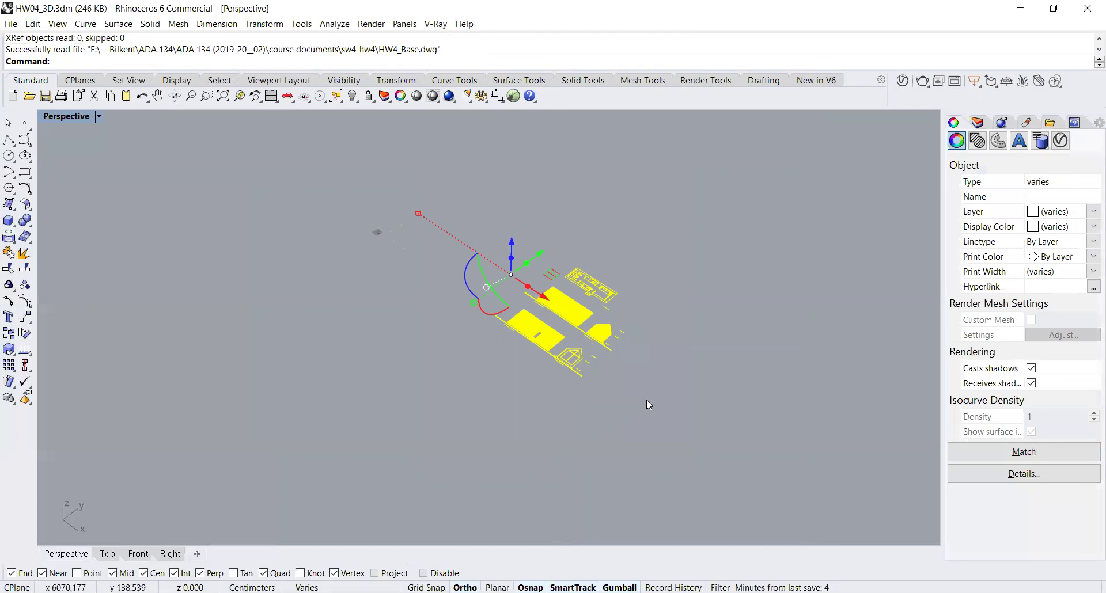
- Measure the length of the North Elevation's top roof edge between its two endpoints, then clear the selection
{"action": "scroll", "coordinate": [588, 398], "scroll_direction": "up", "scroll_amount": 5}
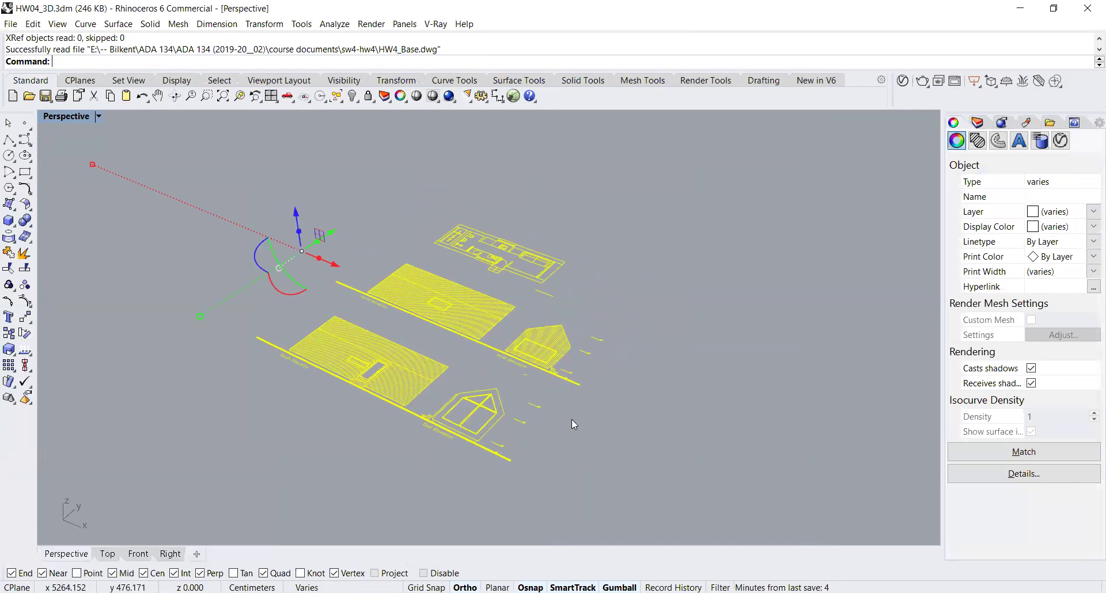
{"action": "scroll", "coordinate": [511, 374], "scroll_direction": "up", "scroll_amount": 6}
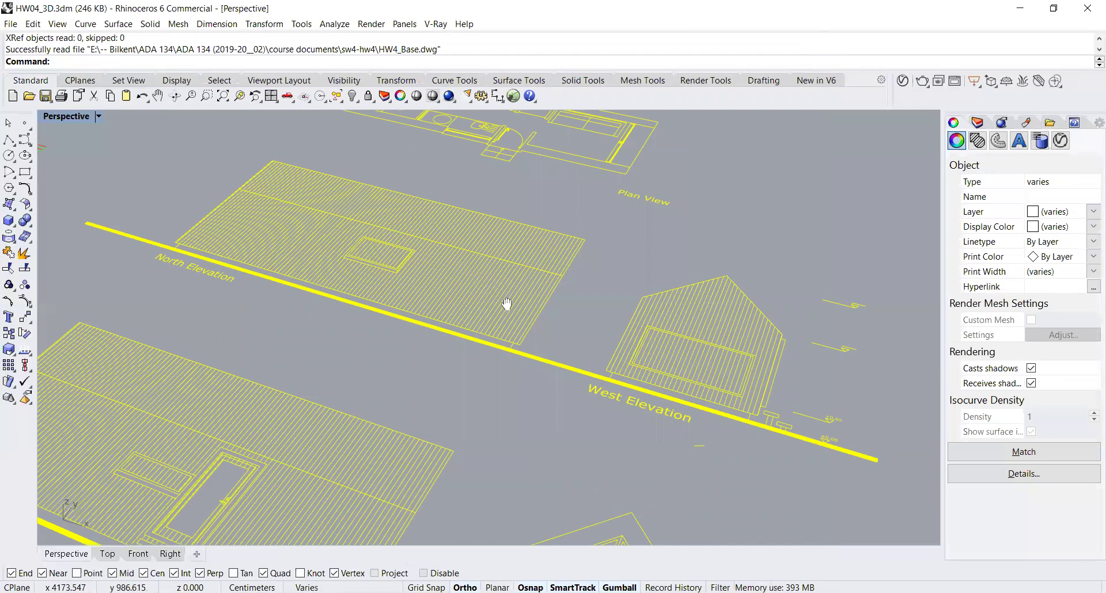
{"action": "type", "text": "Distance"}
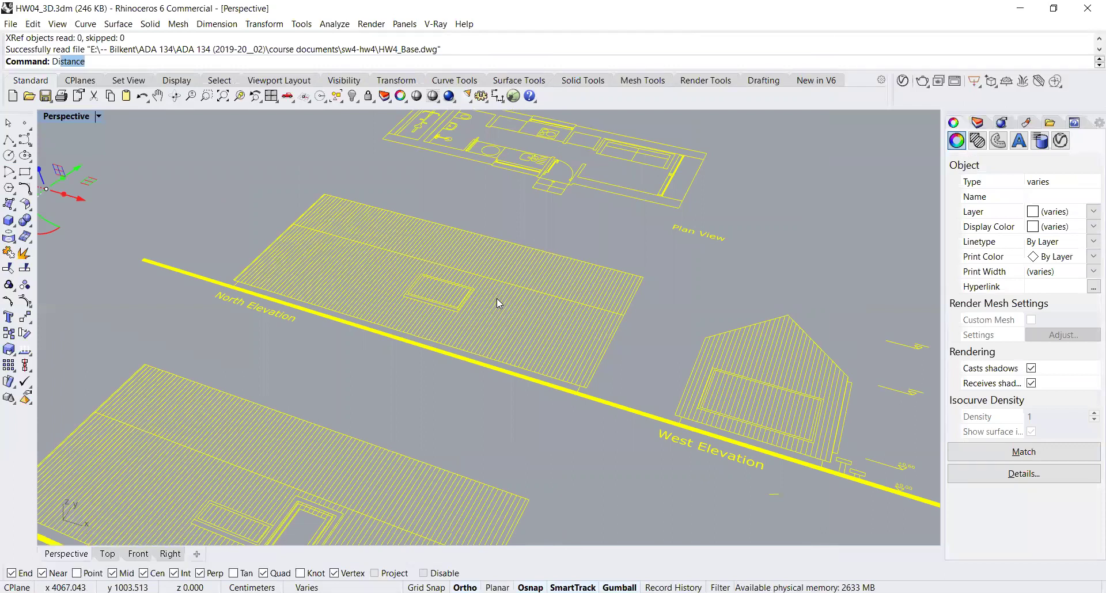
{"action": "key", "text": "Return"}
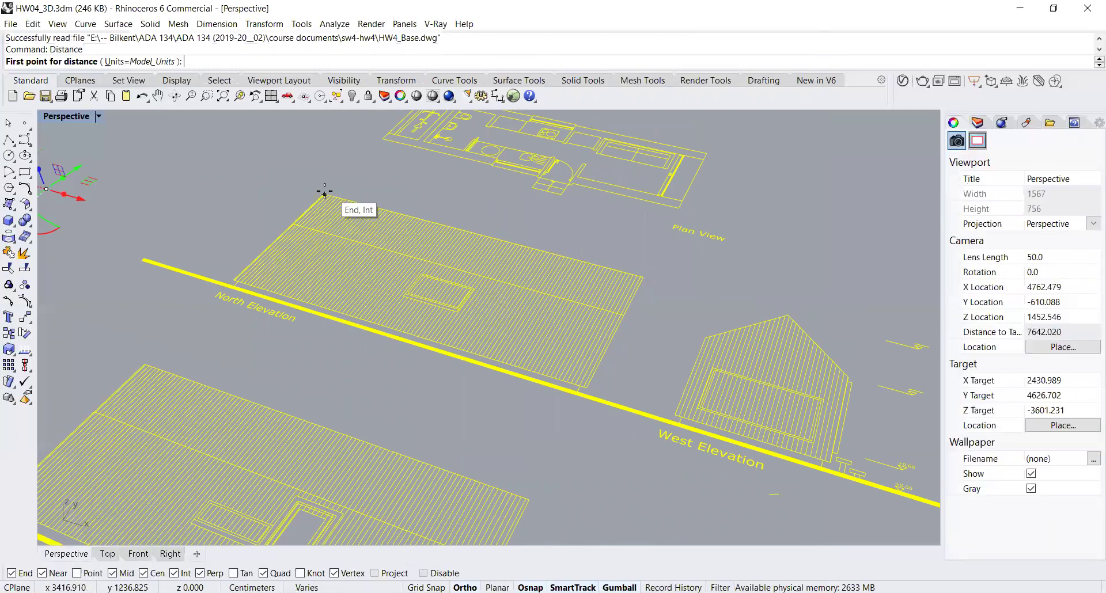
{"action": "left_click", "coordinate": [396, 212]}
{"action": "left_click", "coordinate": [644, 277]}
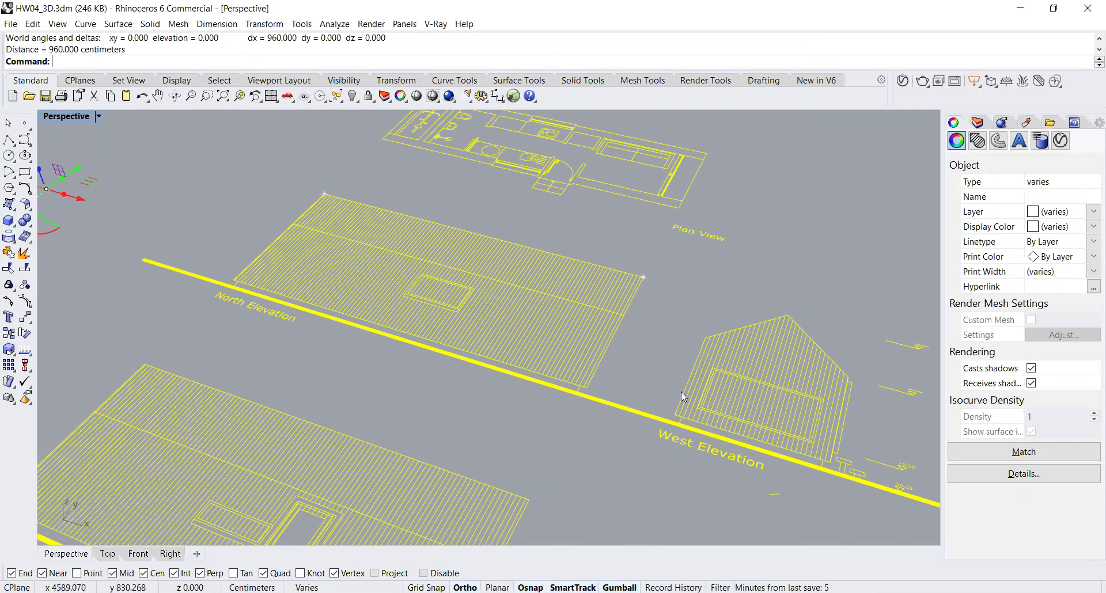
{"action": "scroll", "coordinate": [677, 373], "scroll_direction": "down", "scroll_amount": 2}
{"action": "scroll", "coordinate": [628, 338], "scroll_direction": "down", "scroll_amount": 2}
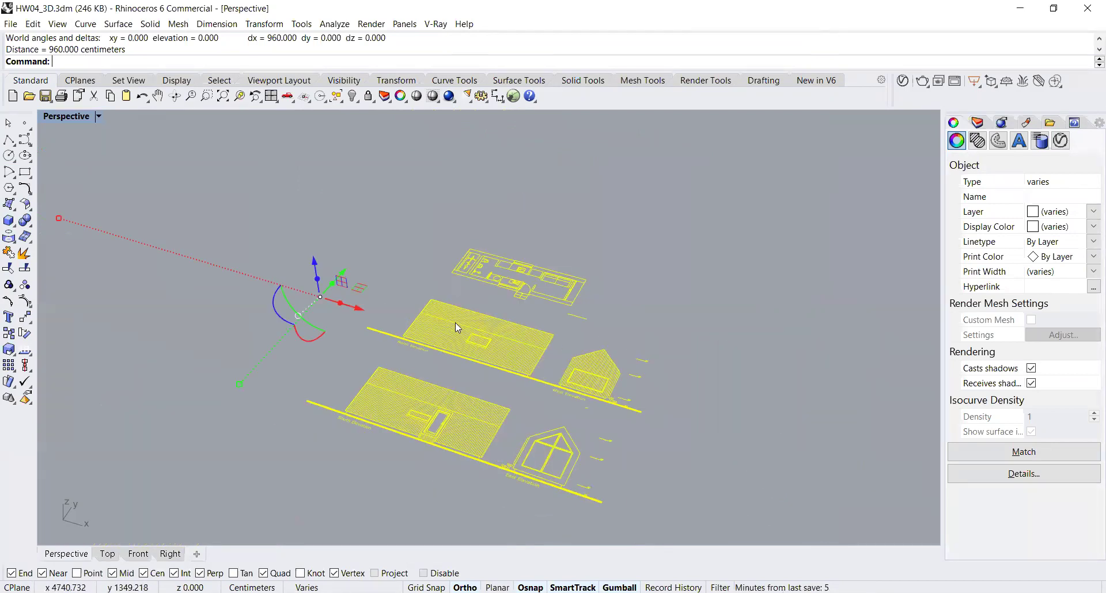
{"action": "scroll", "coordinate": [455, 323], "scroll_direction": "up", "scroll_amount": 2}
{"action": "scroll", "coordinate": [456, 326], "scroll_direction": "up", "scroll_amount": 2}
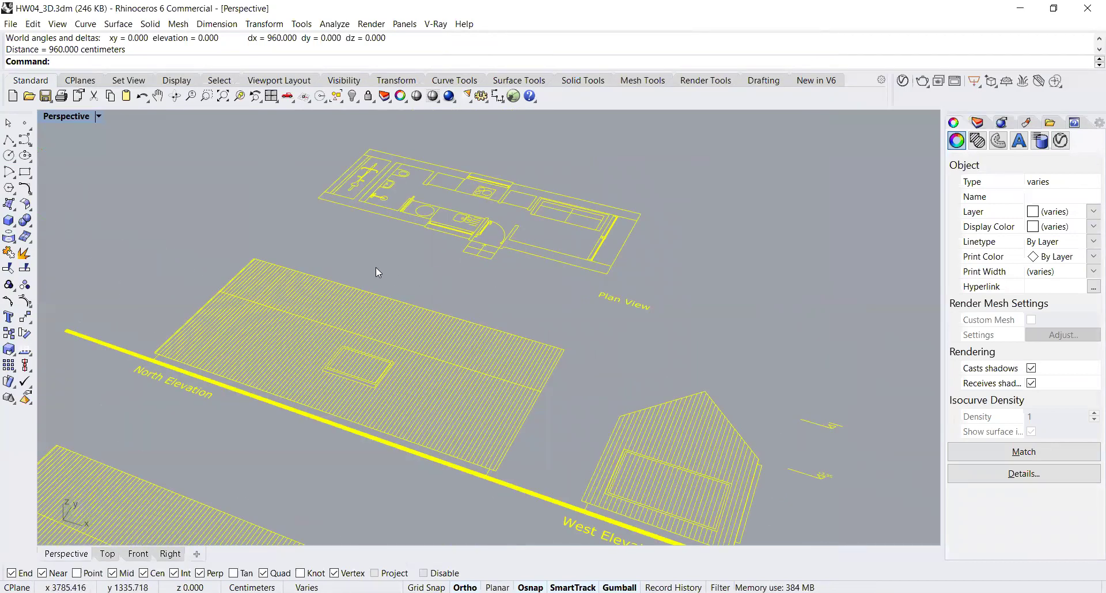
{"action": "left_click", "coordinate": [621, 361]}
- Restore the four-viewport layout and zoom all viewports to the selected plan and elevation drawings
{"action": "right_click_drag", "start_coordinate": [605, 387], "coordinate": [550, 320]}
{"action": "scroll", "coordinate": [613, 389], "scroll_direction": "down", "scroll_amount": 4}
{"action": "double_click", "coordinate": [62, 117]}
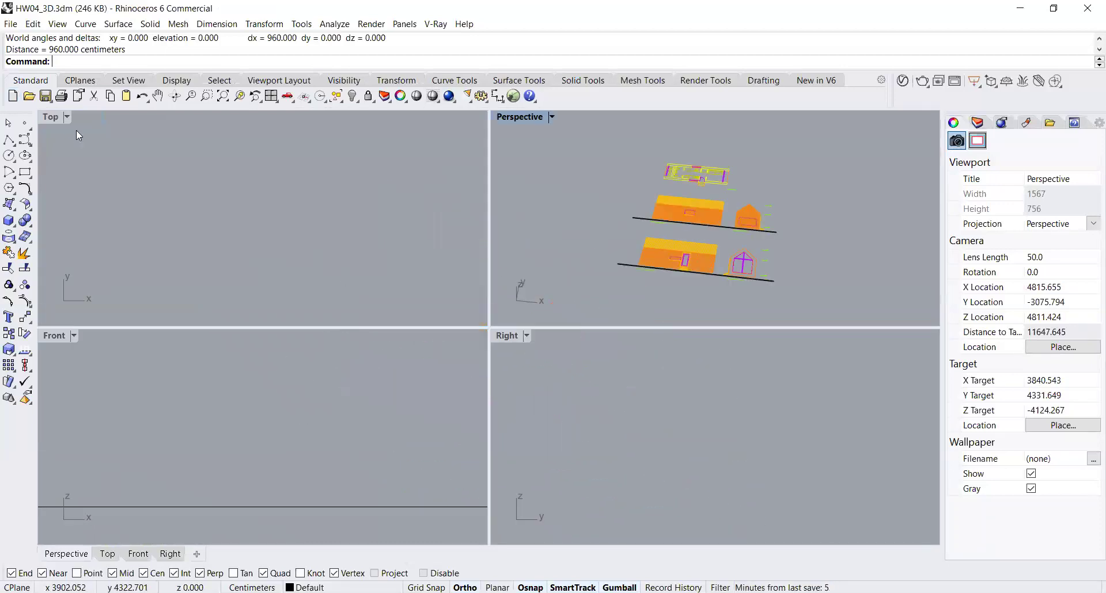
{"action": "scroll", "coordinate": [574, 170], "scroll_direction": "down", "scroll_amount": 4}
{"action": "scroll", "coordinate": [577, 152], "scroll_direction": "up", "scroll_amount": 4}
{"action": "mouse_move", "coordinate": [565, 129]}
{"action": "left_mouse_down"}
{"action": "mouse_move", "coordinate": [709, 185]}
{"action": "mouse_move", "coordinate": [834, 315]}
{"action": "left_mouse_up"}
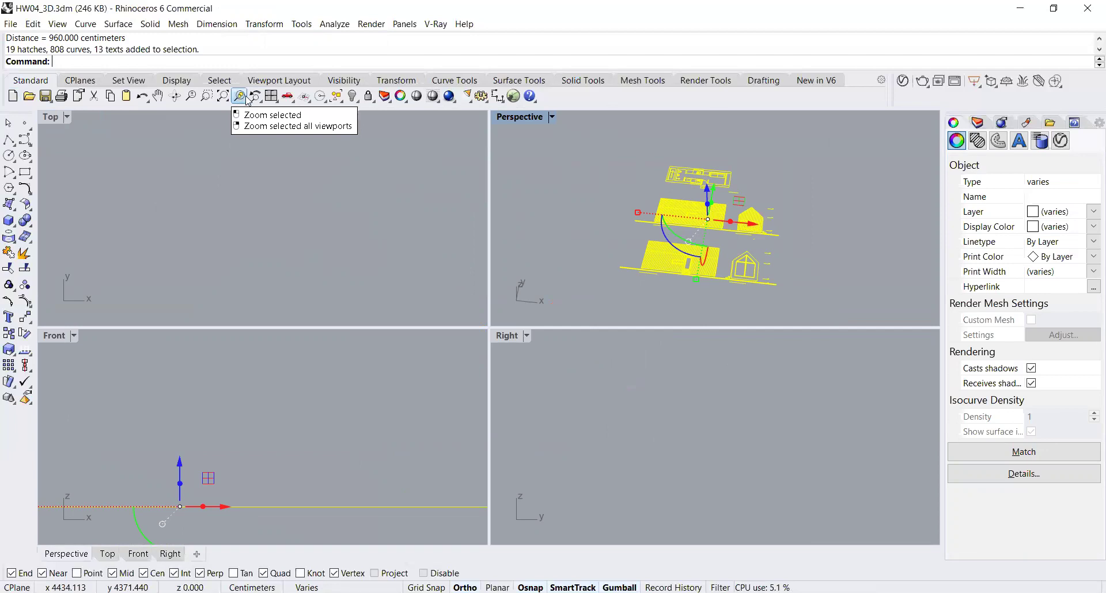
{"action": "left_click", "coordinate": [583, 134]}
{"action": "left_click_drag", "start_coordinate": [583, 131], "coordinate": [831, 311]}
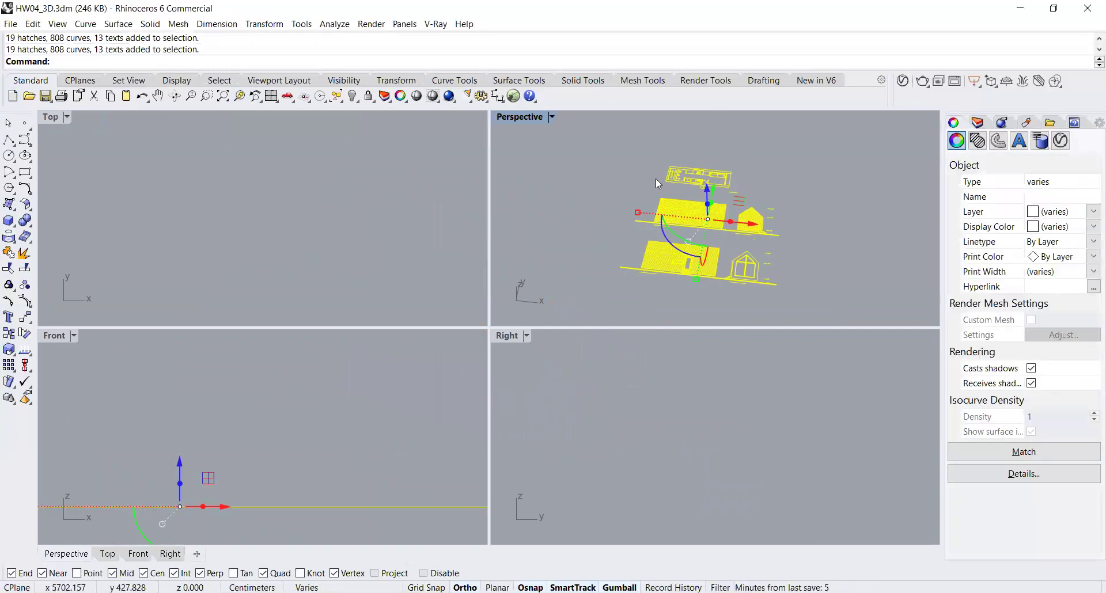
{"action": "right_click", "coordinate": [240, 102]}
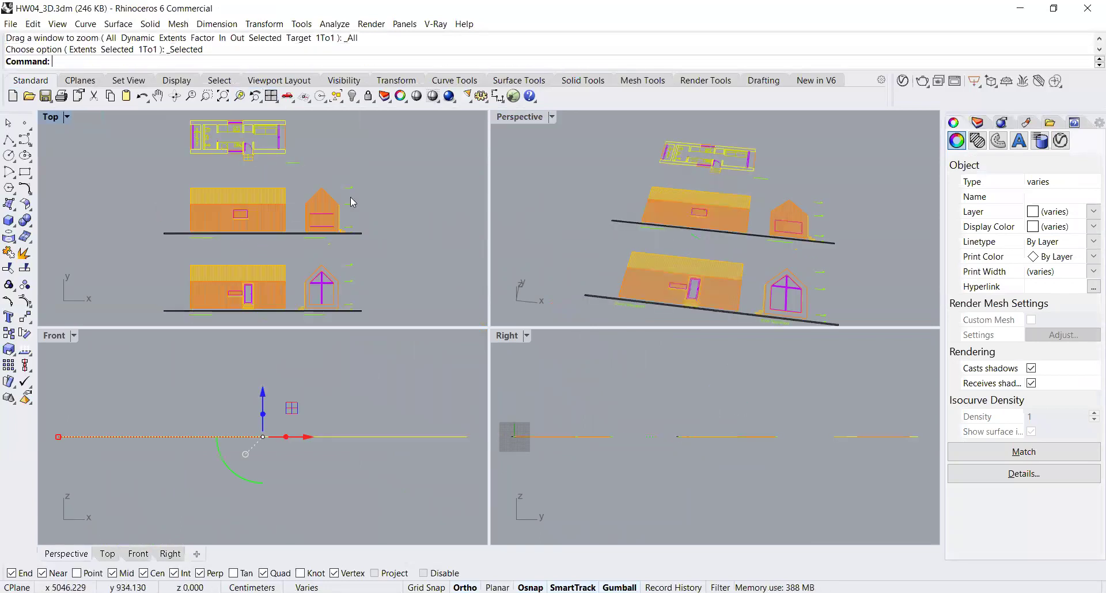
{"action": "left_click", "coordinate": [298, 181]}
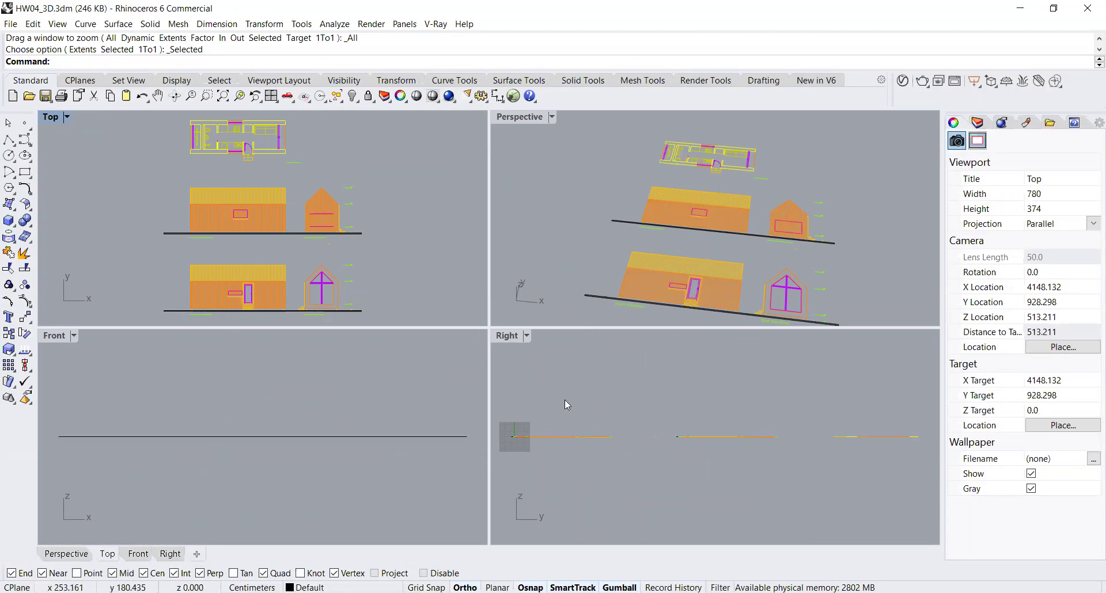
- Examine the plan and elevation drawings in the maximized Top viewport
{"action": "double_click", "coordinate": [51, 117]}
{"action": "scroll", "coordinate": [440, 318], "scroll_direction": "up", "scroll_amount": 2}
{"action": "scroll", "coordinate": [556, 397], "scroll_direction": "up", "scroll_amount": 3}
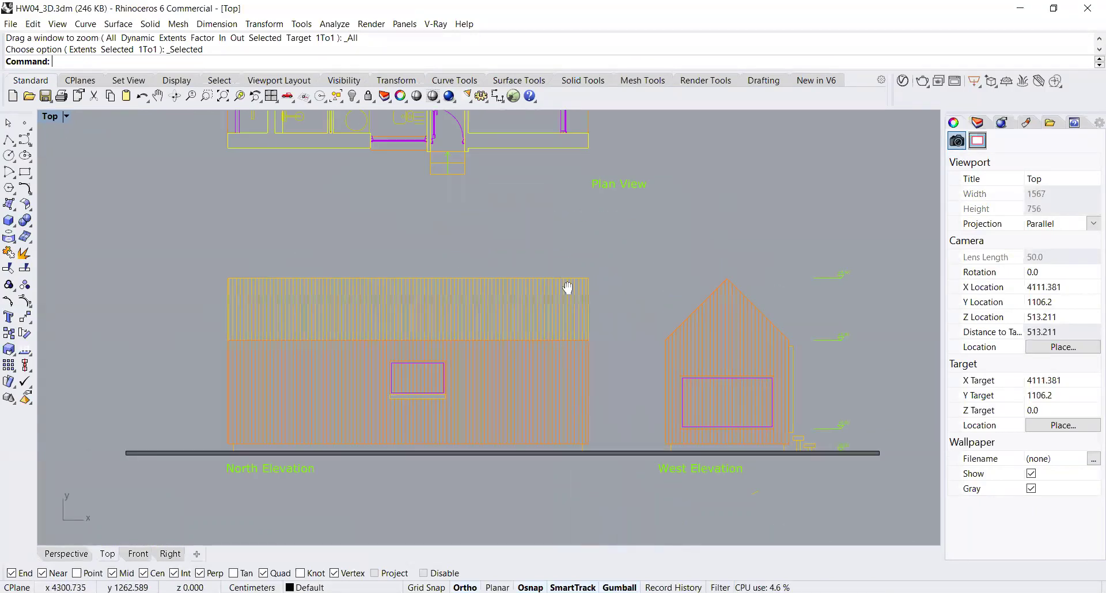
{"action": "right_click_drag", "start_coordinate": [567, 288], "coordinate": [576, 446]}
{"action": "right_click_drag", "start_coordinate": [555, 326], "coordinate": [548, 277]}
{"action": "scroll", "coordinate": [549, 278], "scroll_direction": "down", "scroll_amount": 4}
{"action": "right_click_drag", "start_coordinate": [699, 455], "coordinate": [621, 273]}
{"action": "right_click_drag", "start_coordinate": [611, 423], "coordinate": [569, 316]}
- Inspect the East Elevation's gable outline, window frames and level marks in the Top viewport
{"action": "scroll", "coordinate": [566, 309], "scroll_direction": "up", "scroll_amount": 6}
{"action": "right_click_drag", "start_coordinate": [576, 277], "coordinate": [509, 240]}
{"action": "scroll", "coordinate": [507, 233], "scroll_direction": "up", "scroll_amount": 6}
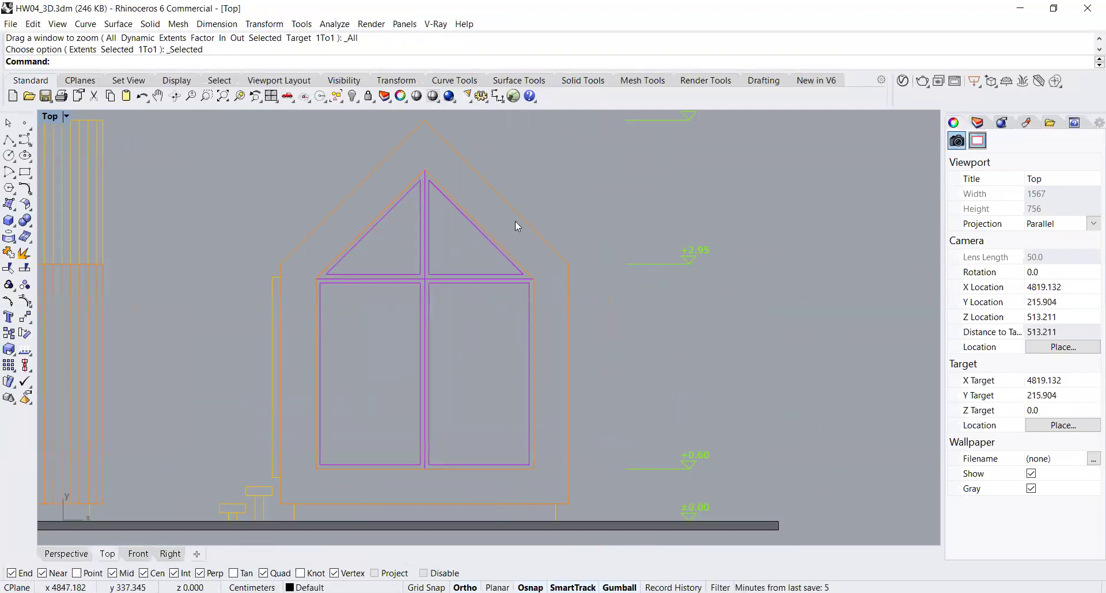
{"action": "left_click_drag", "start_coordinate": [527, 172], "coordinate": [483, 200]}
{"action": "left_click_drag", "start_coordinate": [260, 514], "coordinate": [261, 514]}
{"action": "scroll", "coordinate": [568, 383], "scroll_direction": "down", "scroll_amount": 2}
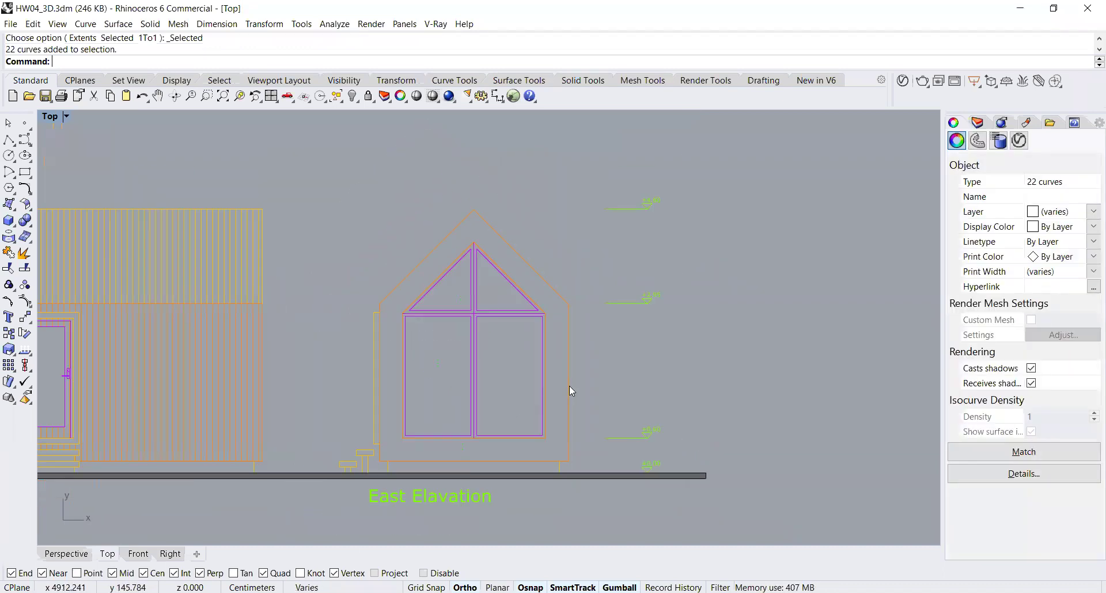
{"action": "key", "text": "Escape"}
{"action": "scroll", "coordinate": [574, 362], "scroll_direction": "down", "scroll_amount": 4}
{"action": "right_click_drag", "start_coordinate": [574, 361], "coordinate": [590, 397]}
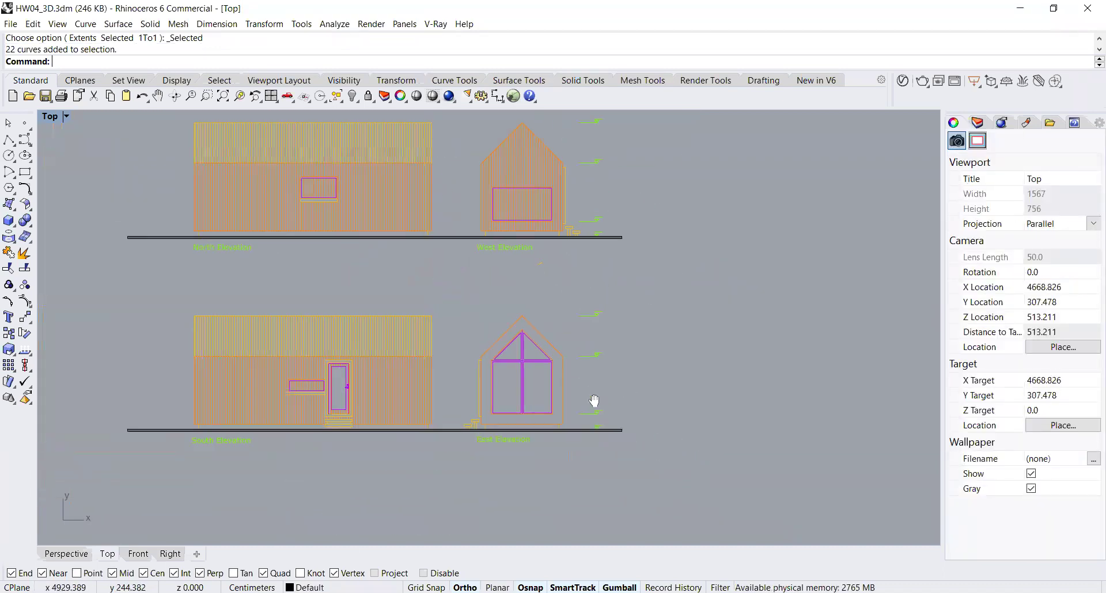
{"action": "scroll", "coordinate": [588, 396], "scroll_direction": "down", "scroll_amount": 4}
- Switch from the maximized Top viewport to a maximized Perspective viewport showing all the drawings
{"action": "double_click", "coordinate": [51, 116]}
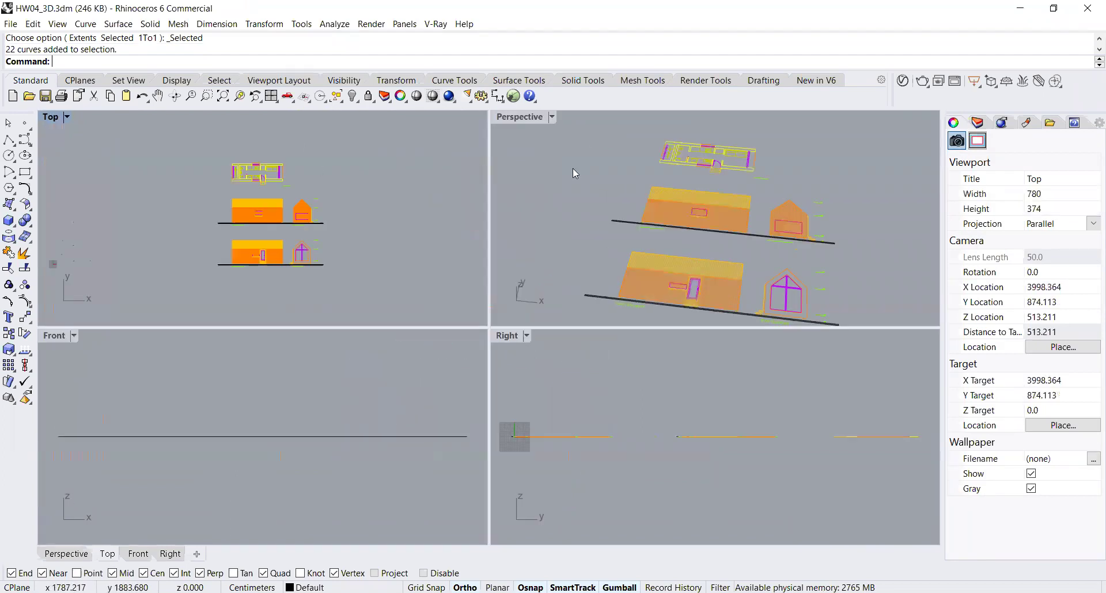
{"action": "double_click", "coordinate": [516, 119]}
{"action": "right_click_drag", "start_coordinate": [516, 122], "coordinate": [587, 283]}
{"action": "scroll", "coordinate": [588, 283], "scroll_direction": "up", "scroll_amount": 2}
{"action": "right_click_drag", "start_coordinate": [377, 265], "coordinate": [420, 311]}
- Rotate the South and East Elevation drawings in 3D by 90° to stand upright, using an axis parallel to their ground line
{"action": "left_click_drag", "start_coordinate": [167, 217], "coordinate": [713, 431]}
{"action": "mouse_move", "coordinate": [679, 378]}
{"action": "right_mouse_down"}
{"action": "mouse_move", "coordinate": [599, 309]}
{"action": "mouse_move", "coordinate": [617, 320]}
{"action": "mouse_move", "coordinate": [582, 380]}
{"action": "right_mouse_up"}
{"action": "scroll", "coordinate": [617, 323], "scroll_direction": "up", "scroll_amount": 5}
{"action": "left_click", "coordinate": [616, 324], "text": "ctrl"}
{"action": "scroll", "coordinate": [599, 331], "scroll_direction": "down", "scroll_amount": 5}
{"action": "type", "text": "Rotate"}
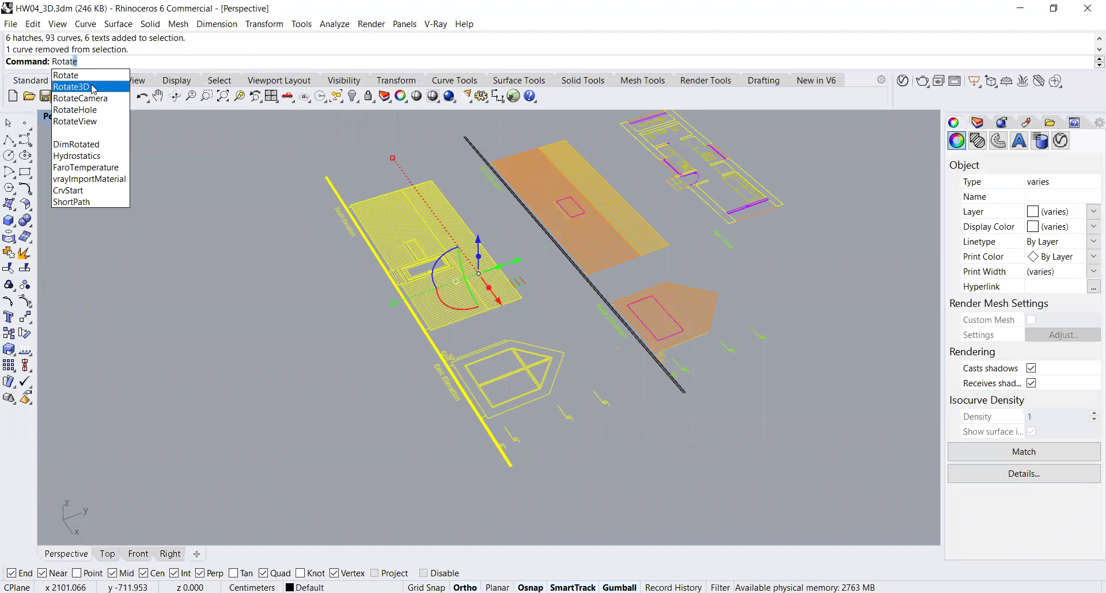
{"action": "left_click", "coordinate": [92, 87]}
{"action": "left_click", "coordinate": [276, 171]}
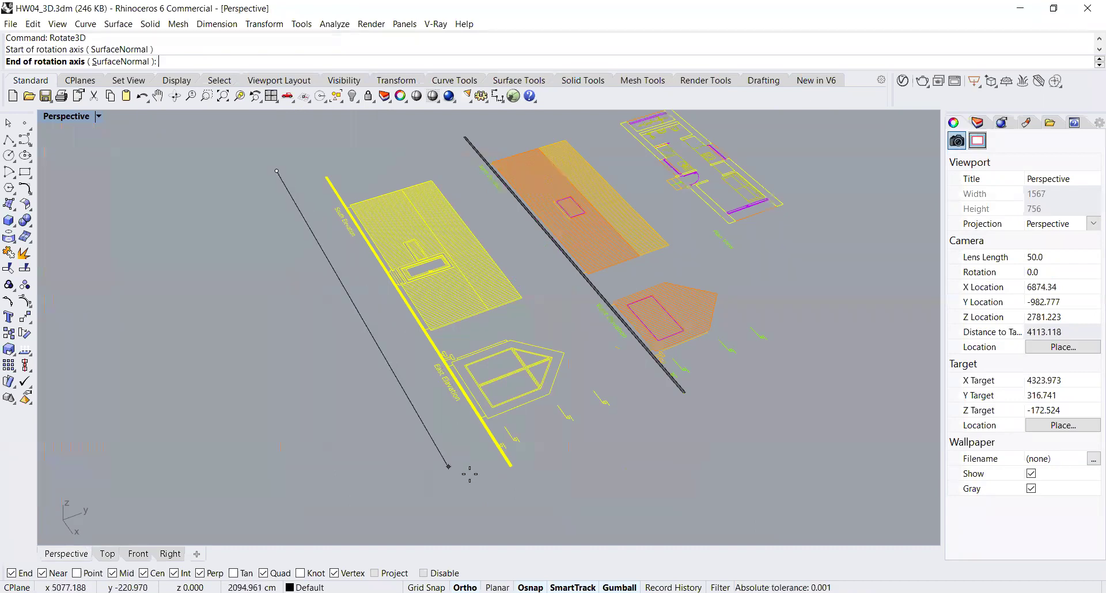
{"action": "left_click", "coordinate": [484, 502]}
{"action": "scroll", "coordinate": [482, 495], "scroll_direction": "down", "scroll_amount": 4}
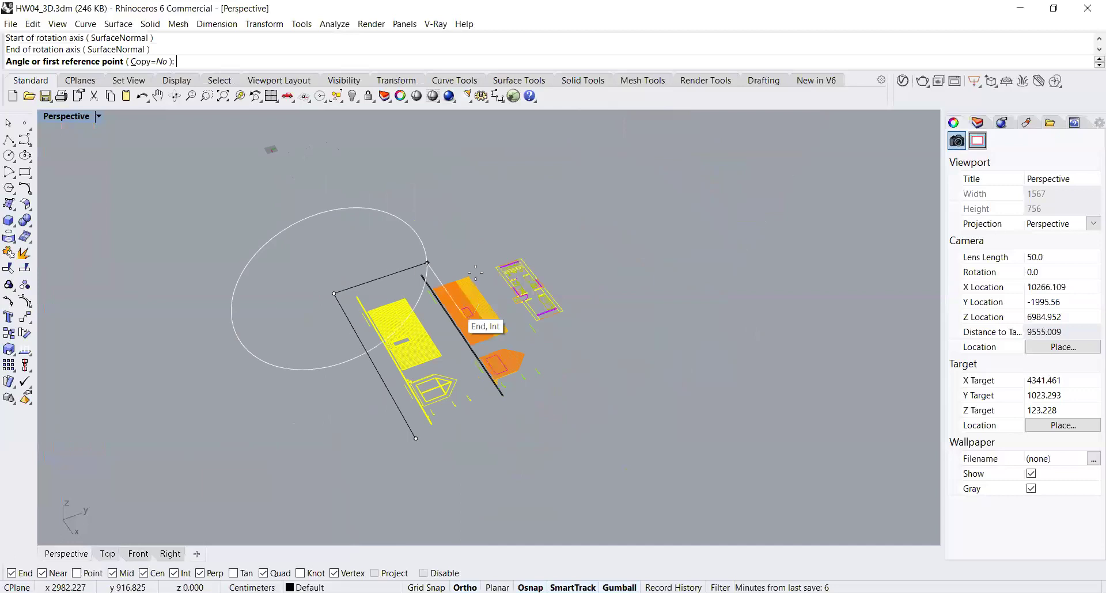
{"action": "left_click", "coordinate": [537, 224]}
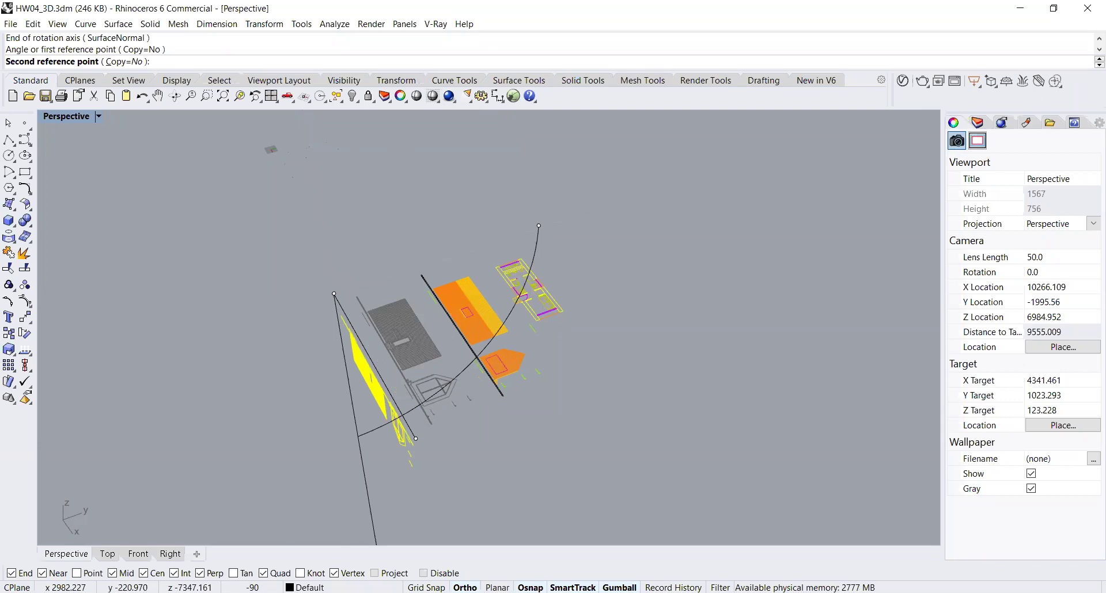
{"action": "left_click", "coordinate": [382, 152]}
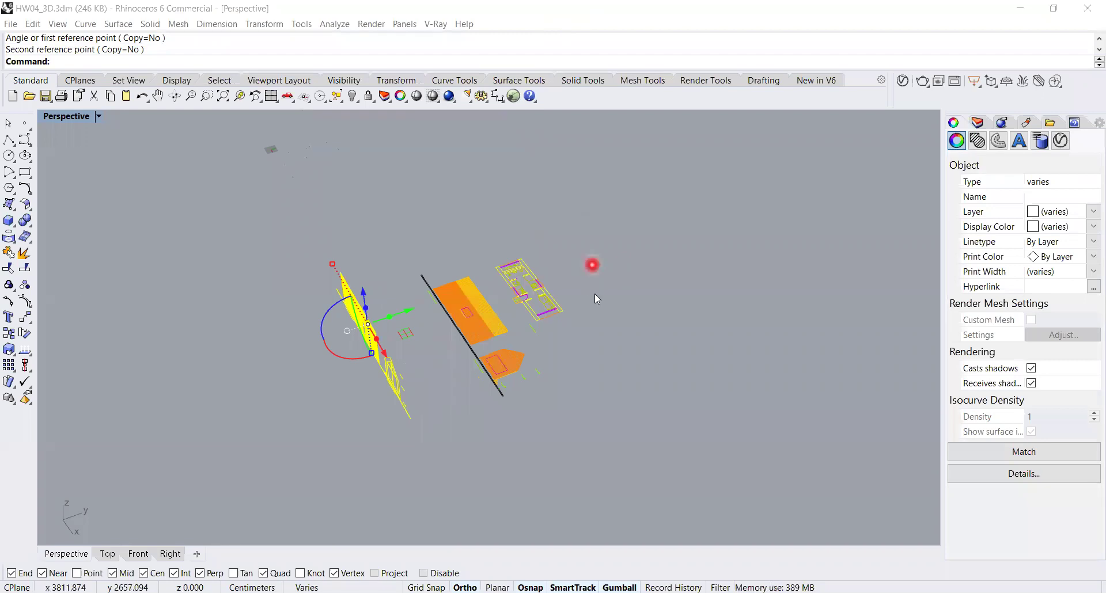
{"action": "right_click_drag", "start_coordinate": [494, 414], "coordinate": [572, 406]}
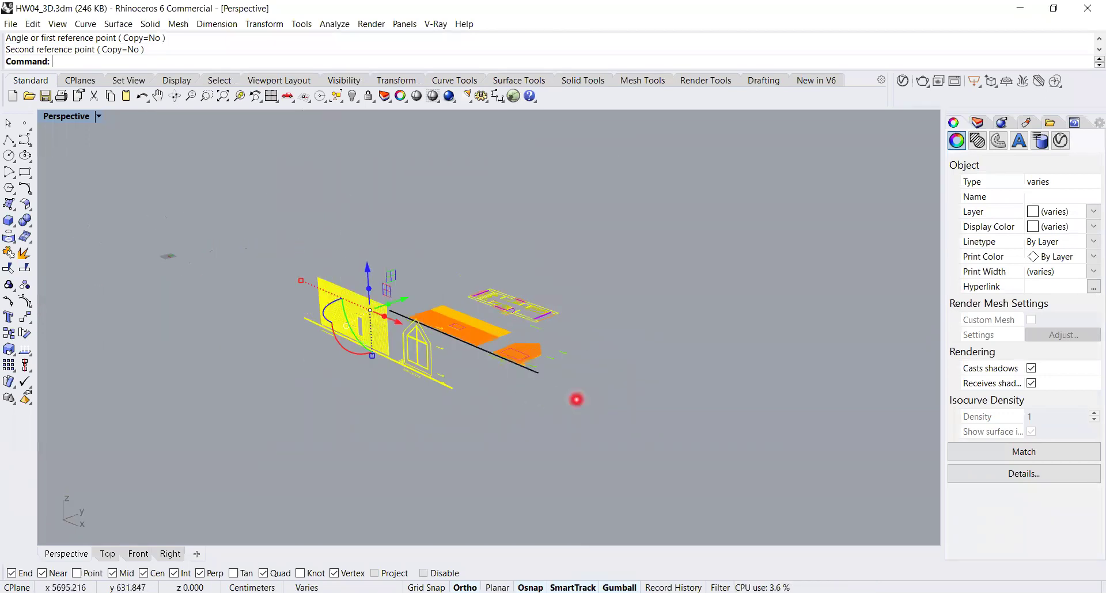
- Move the upright South and East Elevations away from the flat plan and the North and West Elevations
{"action": "type", "text": "M"}
{"action": "key", "text": "Return"}
{"action": "scroll", "coordinate": [593, 328], "scroll_direction": "down", "scroll_amount": 4}
{"action": "left_click", "coordinate": [623, 361]}
{"action": "left_click", "coordinate": [844, 455]}
- Highlight the East Elevation's outer gable outline and inner outline and view them from several angles
{"action": "scroll", "coordinate": [772, 461], "scroll_direction": "up", "scroll_amount": 5}
{"action": "scroll", "coordinate": [804, 455], "scroll_direction": "up", "scroll_amount": 6}
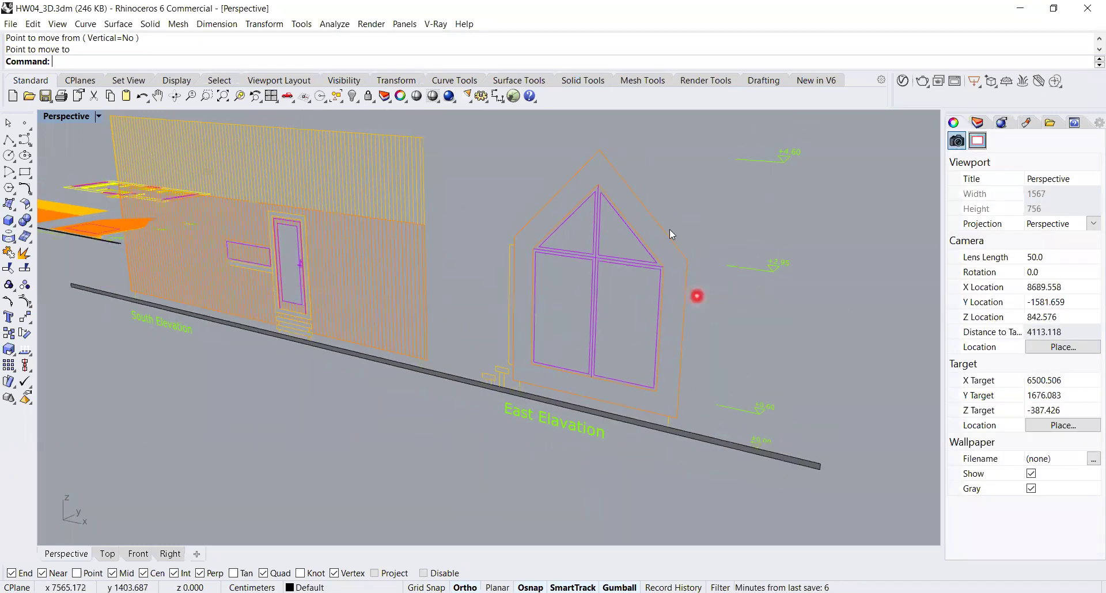
{"action": "left_click", "coordinate": [669, 229]}
{"action": "left_click", "coordinate": [662, 297], "text": "shift"}
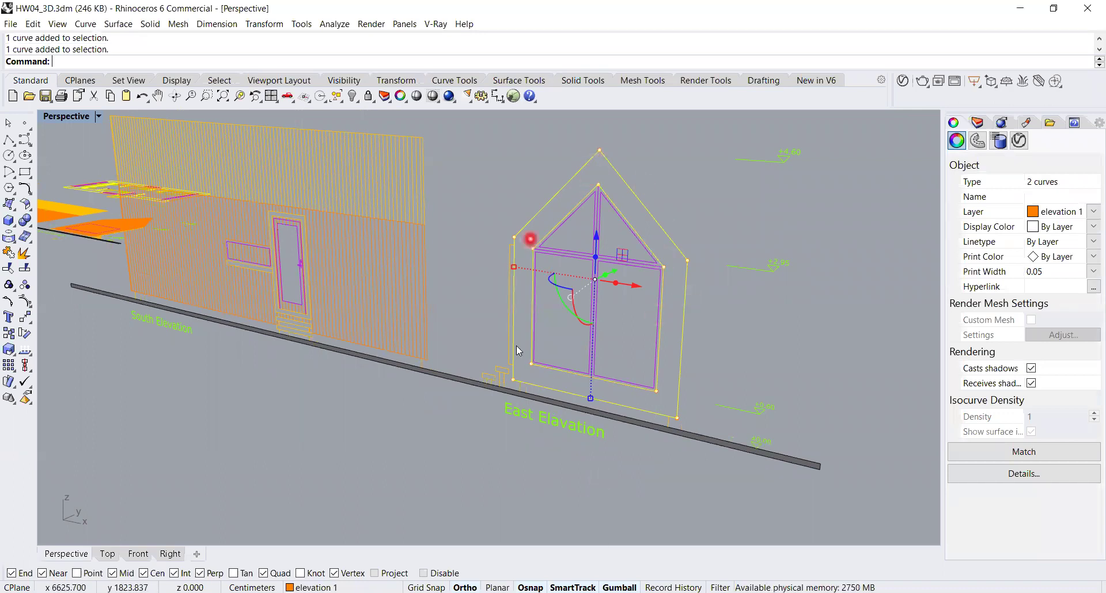
{"action": "right_click_drag", "start_coordinate": [614, 310], "coordinate": [585, 328]}
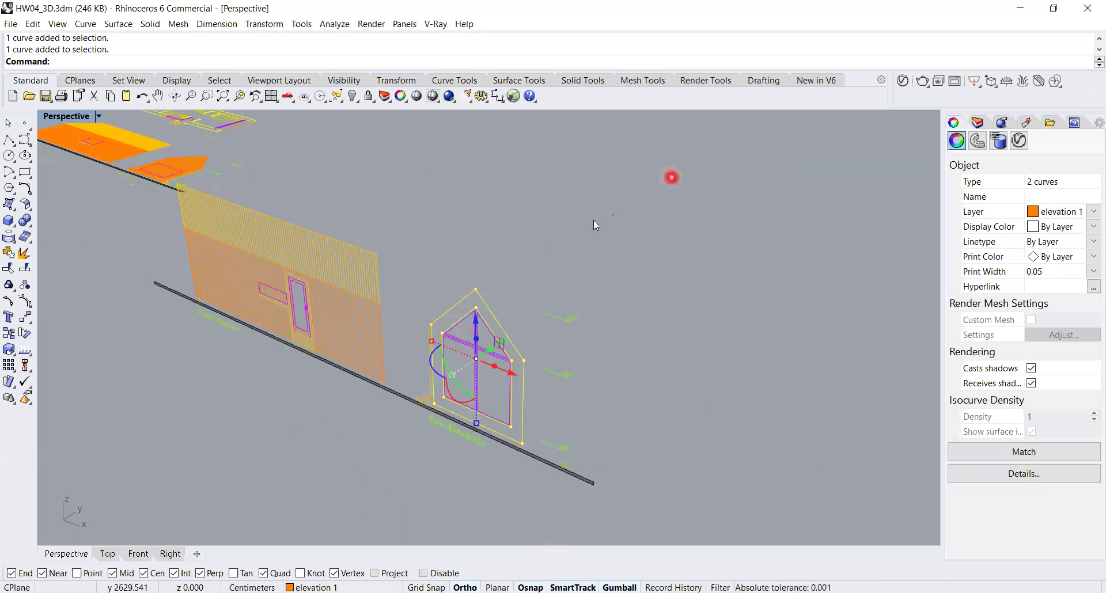
{"action": "right_click_drag", "start_coordinate": [543, 291], "coordinate": [546, 302]}
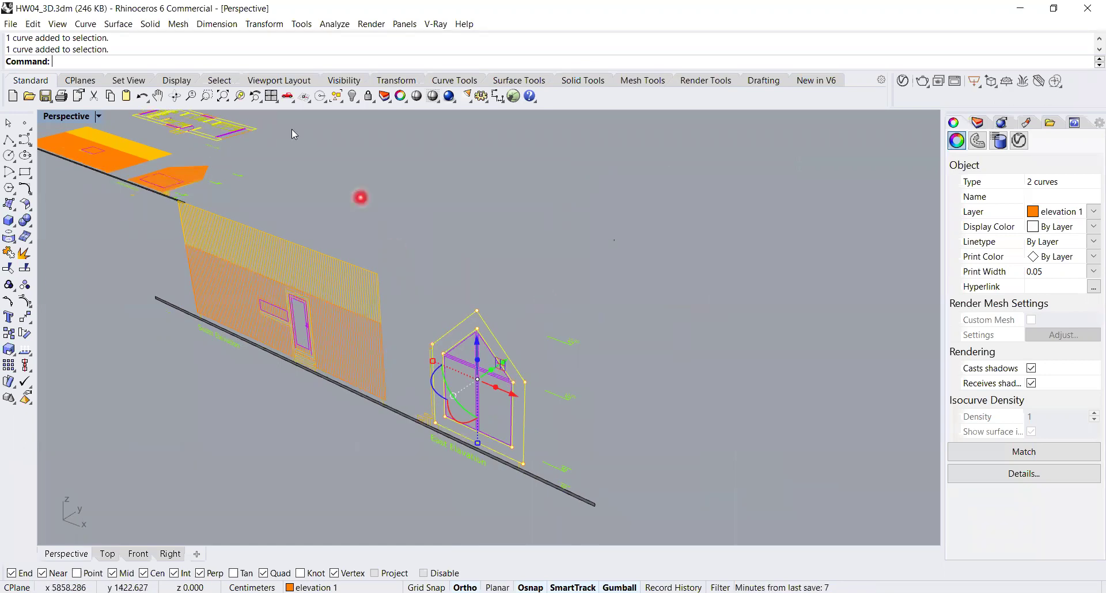
{"action": "right_click_drag", "start_coordinate": [348, 229], "coordinate": [396, 225]}
- Measure the length of the South Elevation's top roof edge between its two endpoints, and clear the selection
{"action": "type", "text": "distance"}
{"action": "key", "text": "Return"}
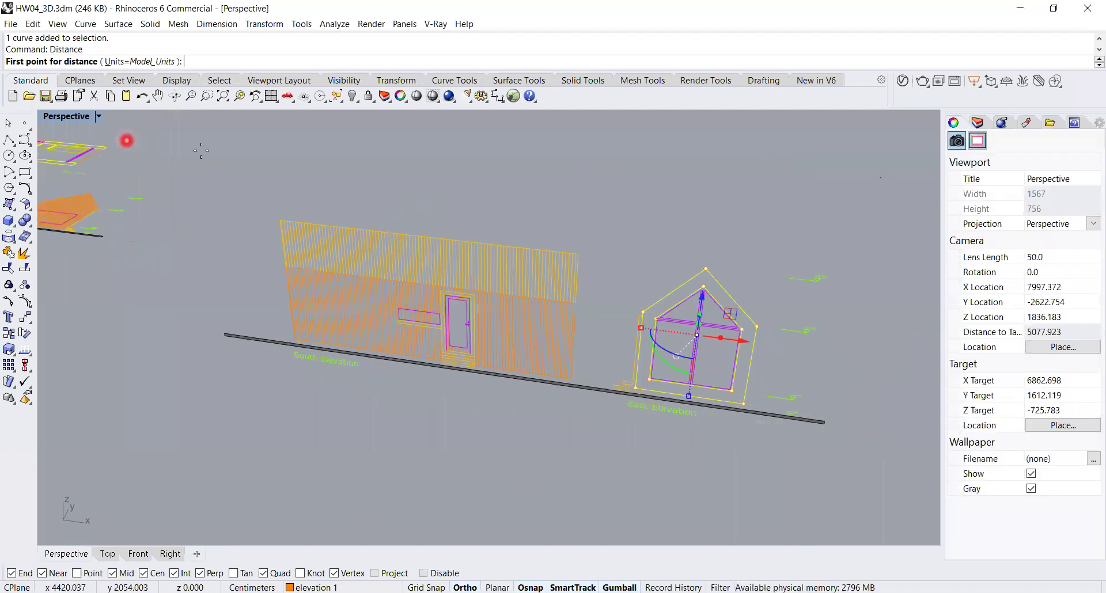
{"action": "left_click", "coordinate": [275, 214]}
{"action": "left_click", "coordinate": [582, 254]}
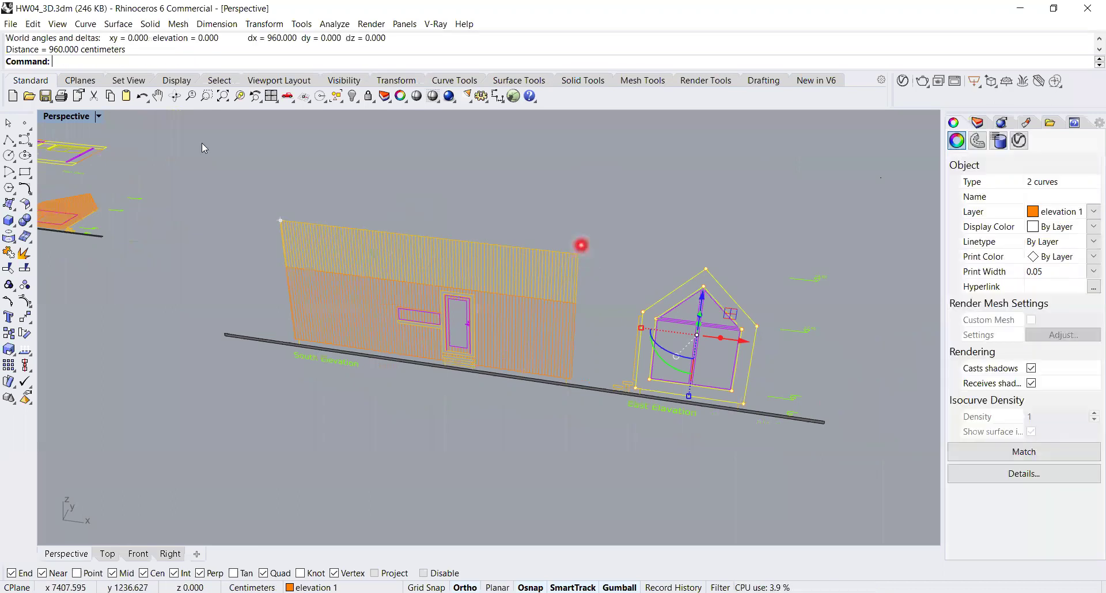
{"action": "scroll", "coordinate": [694, 277], "scroll_direction": "down", "scroll_amount": 6}
{"action": "mouse_move", "coordinate": [693, 275]}
{"action": "right_mouse_down"}
{"action": "mouse_move", "coordinate": [607, 323]}
{"action": "mouse_move", "coordinate": [619, 302]}
{"action": "right_mouse_up"}
{"action": "key", "text": "Escape"}
- Try to extrude the East Elevation's outer gable outline and inner outline together
{"action": "scroll", "coordinate": [633, 321], "scroll_direction": "up", "scroll_amount": 6}
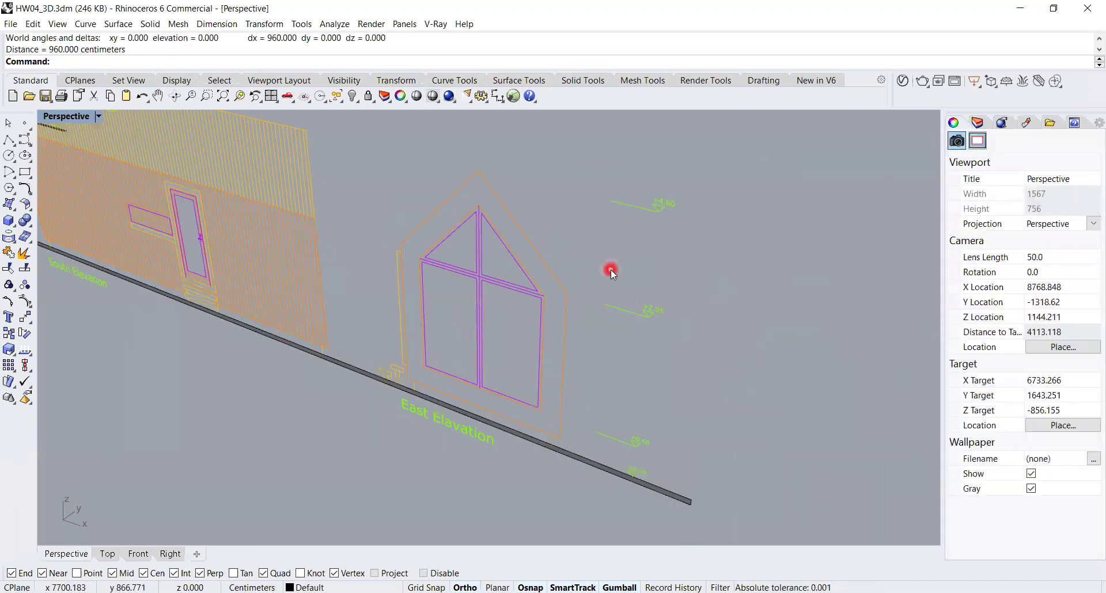
{"action": "left_click", "coordinate": [525, 252]}
{"action": "left_click", "coordinate": [520, 259], "text": "shift"}
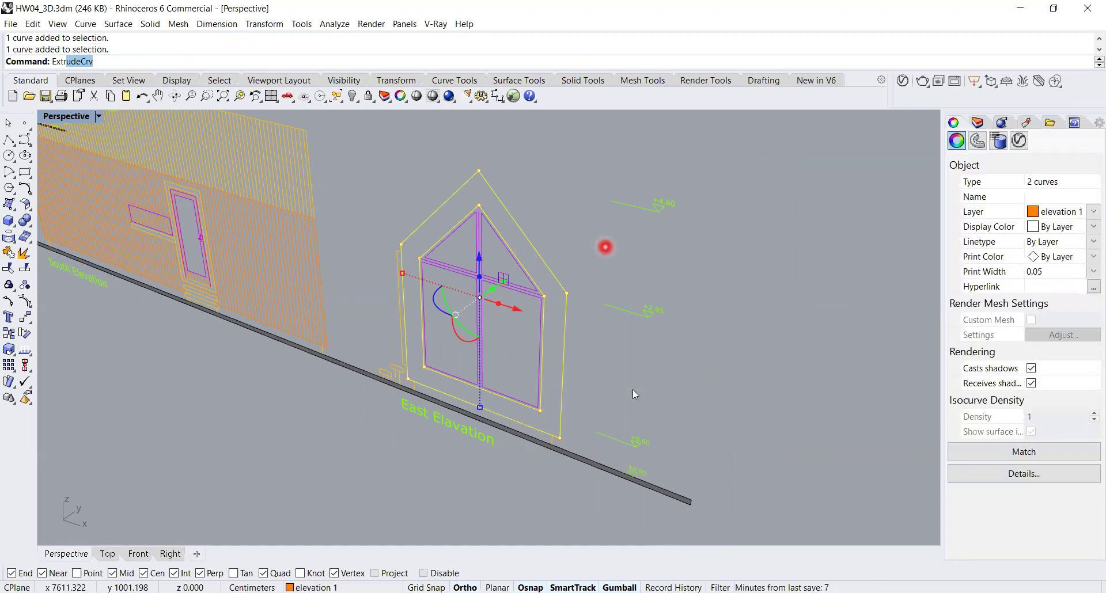
{"action": "key", "text": "Return"}
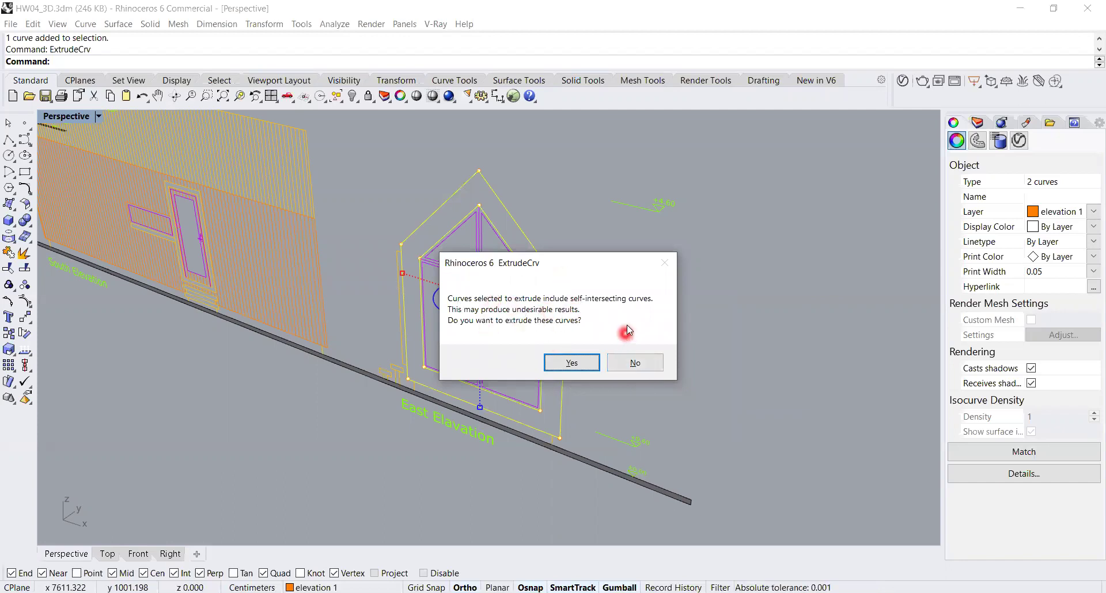
{"action": "left_click", "coordinate": [637, 364]}
- Try to extrude only the outer gable outline of the East Elevation
{"action": "left_click", "coordinate": [522, 233]}
{"action": "right_click", "coordinate": [623, 295]}
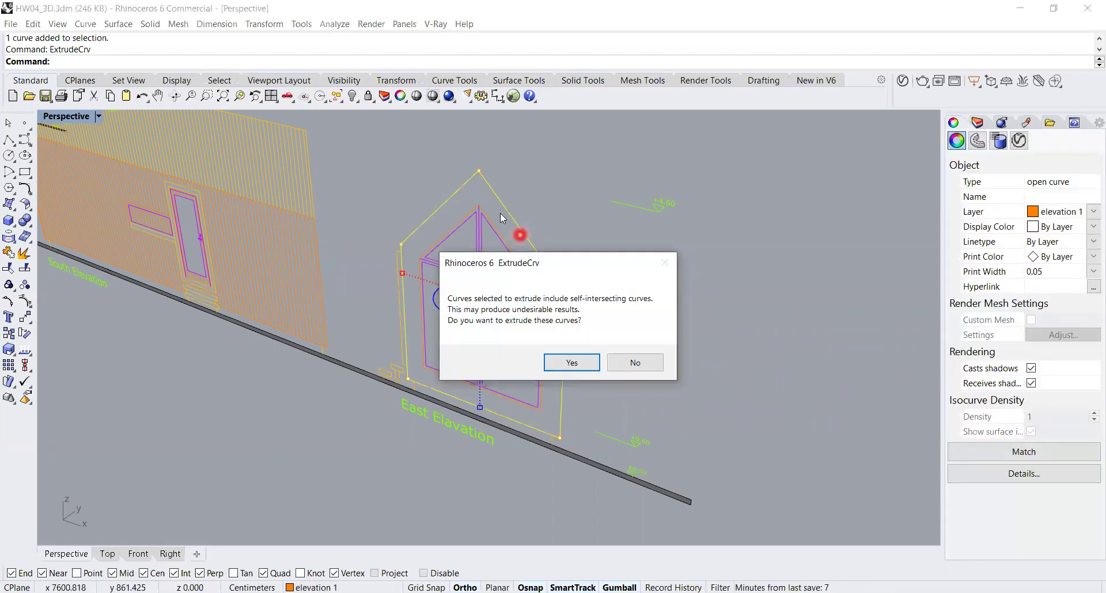
{"action": "left_click", "coordinate": [628, 358]}
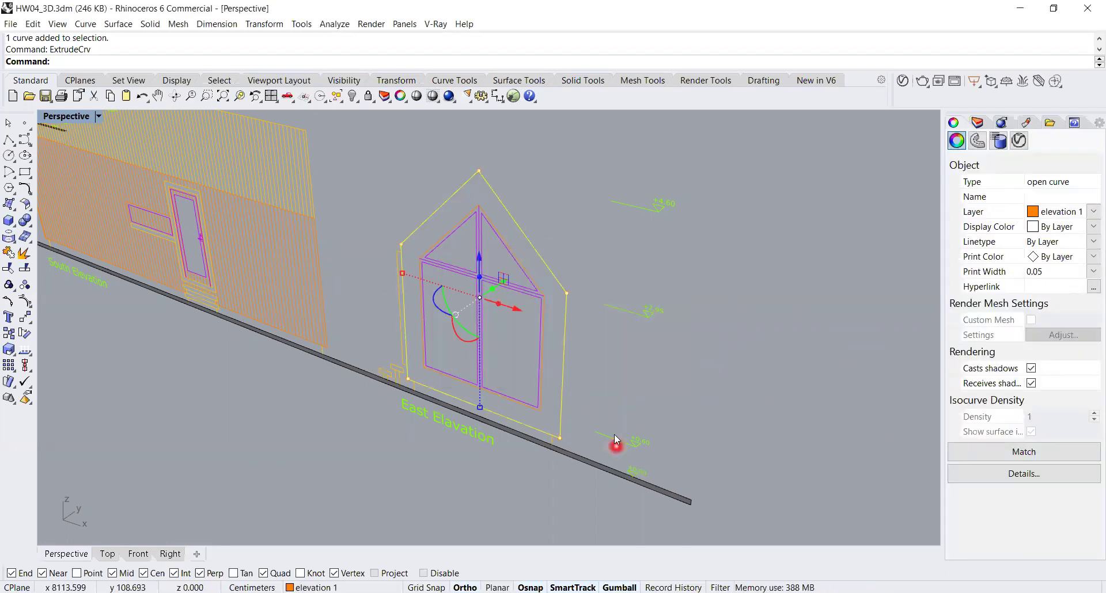
{"action": "scroll", "coordinate": [571, 254], "scroll_direction": "down", "scroll_amount": 5}
{"action": "type", "text": "m"}
{"action": "key", "text": "Return"}
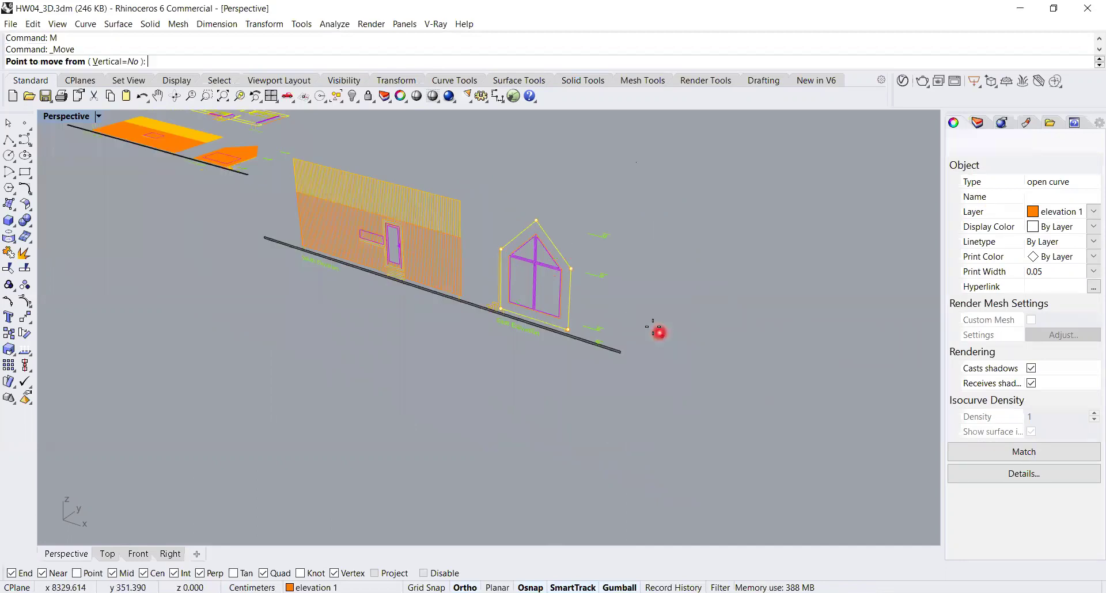
{"action": "key", "text": "Escape"}
{"action": "left_click", "coordinate": [565, 256]}
{"action": "type", "text": "Copv"}
{"action": "key", "text": "Return"}
{"action": "scroll", "coordinate": [698, 237], "scroll_direction": "down", "scroll_amount": 5}
{"action": "left_click", "coordinate": [701, 239]}
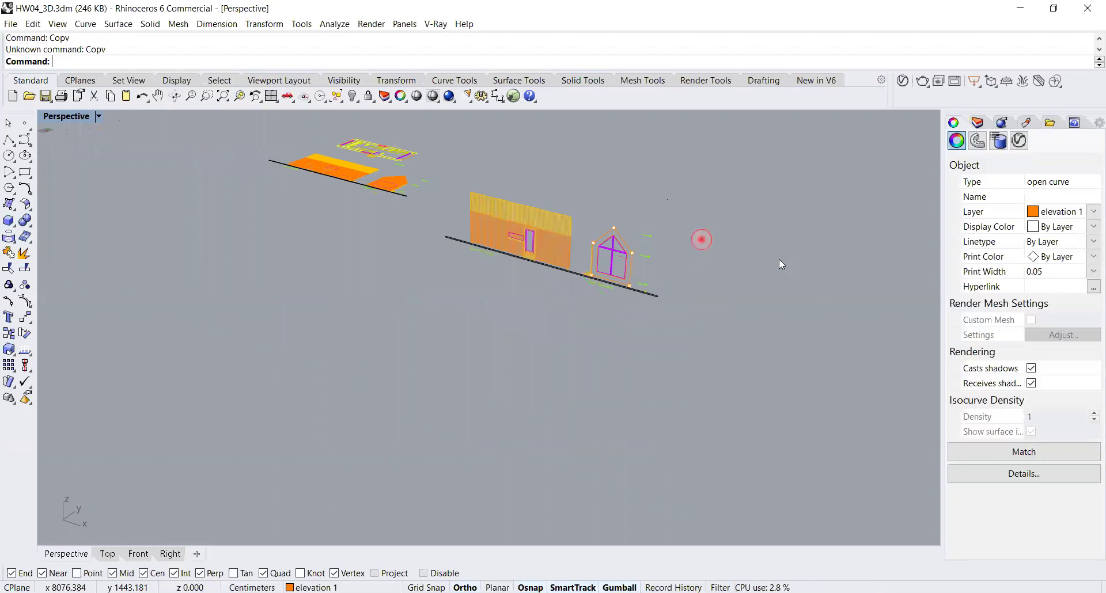
{"action": "left_click", "coordinate": [724, 253]}
- Copy the East Elevation's outer gable outline into the empty space beside the upright elevations
{"action": "scroll", "coordinate": [662, 248], "scroll_direction": "up", "scroll_amount": 5}
{"action": "left_click", "coordinate": [648, 244]}
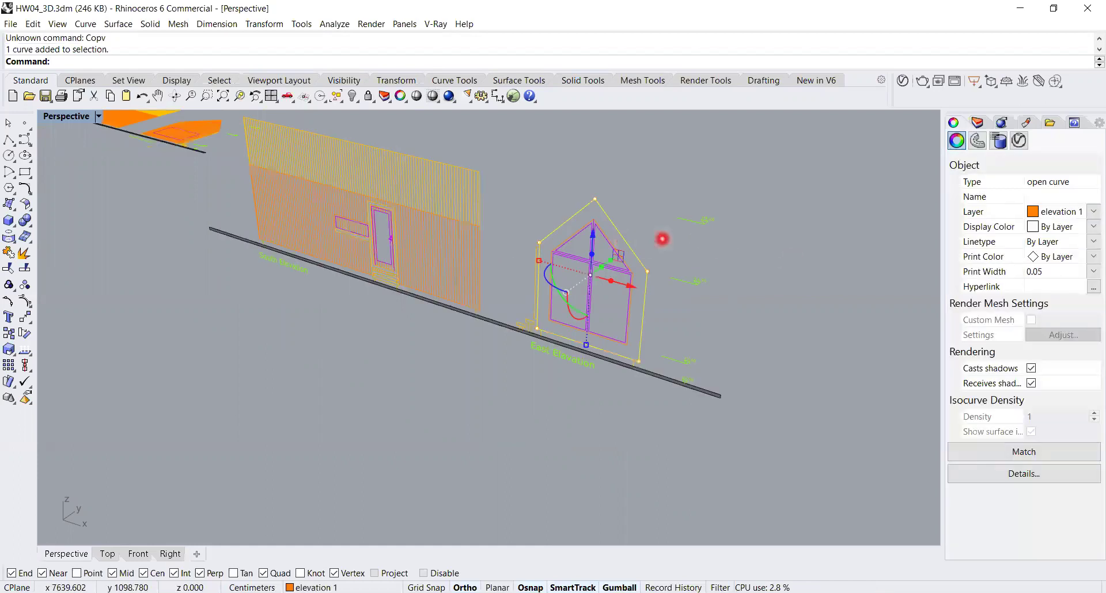
{"action": "type", "text": "Co"}
{"action": "key", "text": "Return"}
{"action": "scroll", "coordinate": [661, 240], "scroll_direction": "down", "scroll_amount": 5}
{"action": "left_click", "coordinate": [755, 259]}
{"action": "left_click", "coordinate": [911, 316]}
{"action": "key", "text": "Escape"}
{"action": "key", "text": "Escape"}
- Explode the copied gable outline into separate segments
{"action": "right_click_drag", "start_coordinate": [803, 317], "coordinate": [713, 299], "text": "shift"}
{"action": "scroll", "coordinate": [714, 298], "scroll_direction": "up", "scroll_amount": 2}
{"action": "scroll", "coordinate": [714, 300], "scroll_direction": "up", "scroll_amount": 3}
{"action": "left_click", "coordinate": [714, 297]}
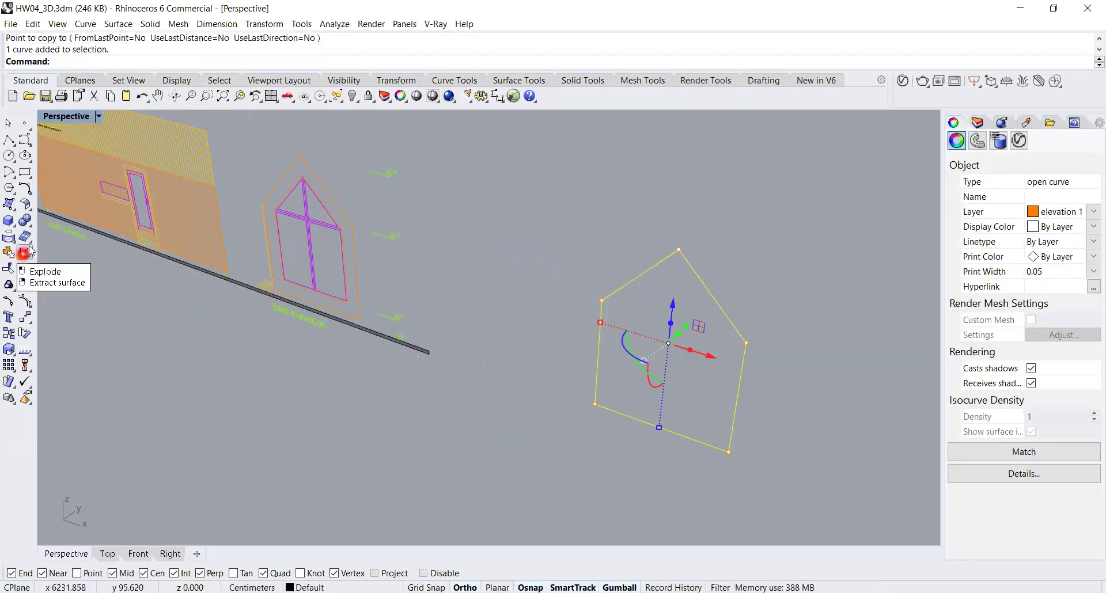
{"action": "left_click", "coordinate": [25, 253]}
{"action": "left_click", "coordinate": [589, 288]}
{"action": "left_click", "coordinate": [731, 288]}
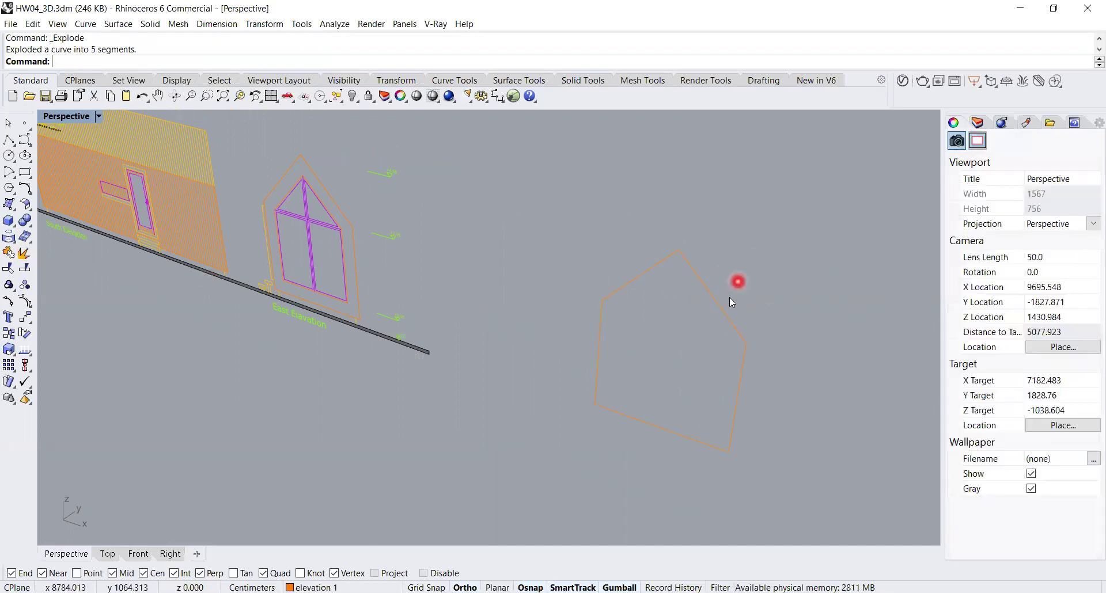
- Check the exploded outline's segments one by one around the gable shape
{"action": "scroll", "coordinate": [720, 311], "scroll_direction": "up", "scroll_amount": 3}
{"action": "left_click", "coordinate": [720, 310]}
{"action": "scroll", "coordinate": [713, 301], "scroll_direction": "down", "scroll_amount": 3}
{"action": "left_click", "coordinate": [644, 270]}
{"action": "left_click", "coordinate": [594, 365]}
{"action": "left_click", "coordinate": [627, 415]}
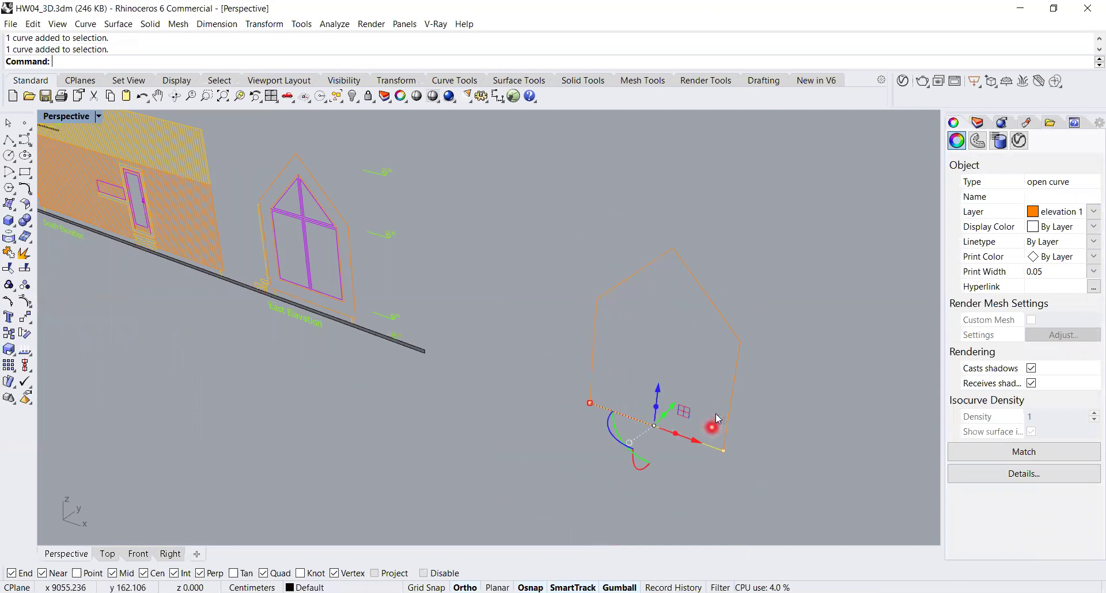
{"action": "left_click", "coordinate": [731, 401]}
{"action": "left_click", "coordinate": [758, 337]}
- Join all the segments of the copied gable outline back into one curve
{"action": "left_click_drag", "start_coordinate": [807, 185], "coordinate": [551, 411]}
{"action": "key", "text": "ctrl+j"}
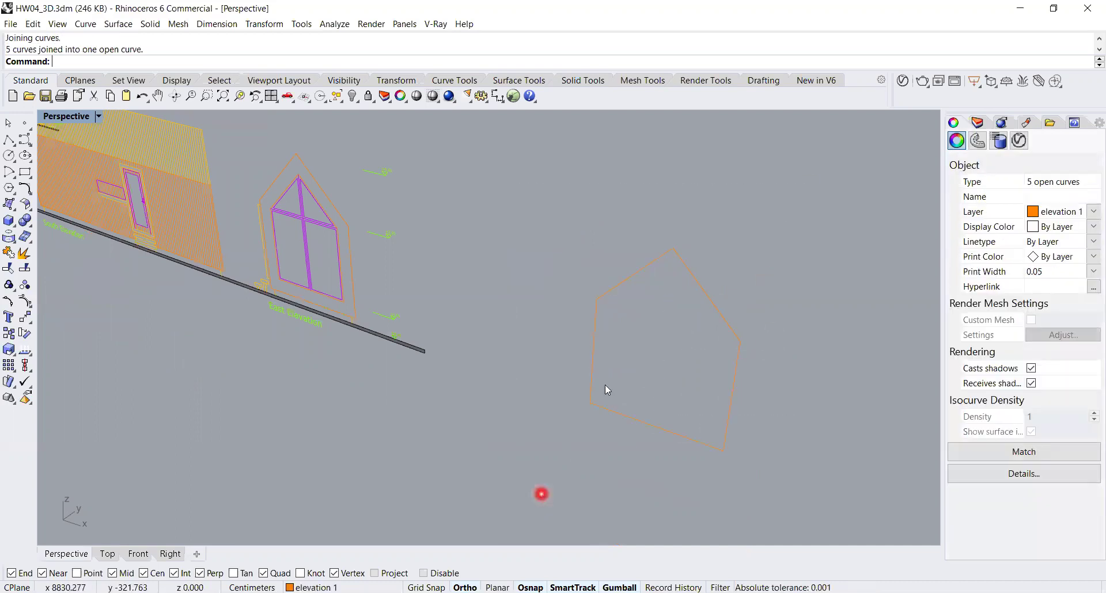
{"action": "left_click", "coordinate": [644, 308]}
- Try to extrude the rejoined copy of the gable outline
{"action": "type", "text": "ExtrudeCrv"}
{"action": "key", "text": "Return"}
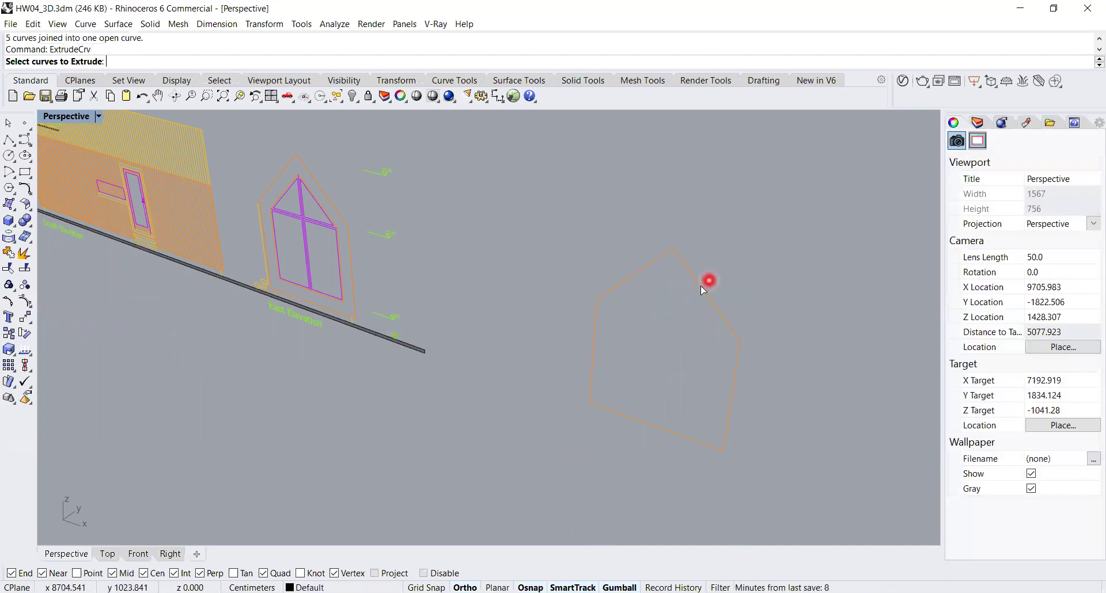
{"action": "left_click", "coordinate": [702, 289]}
{"action": "key", "text": "Return"}
{"action": "left_click", "coordinate": [634, 364]}
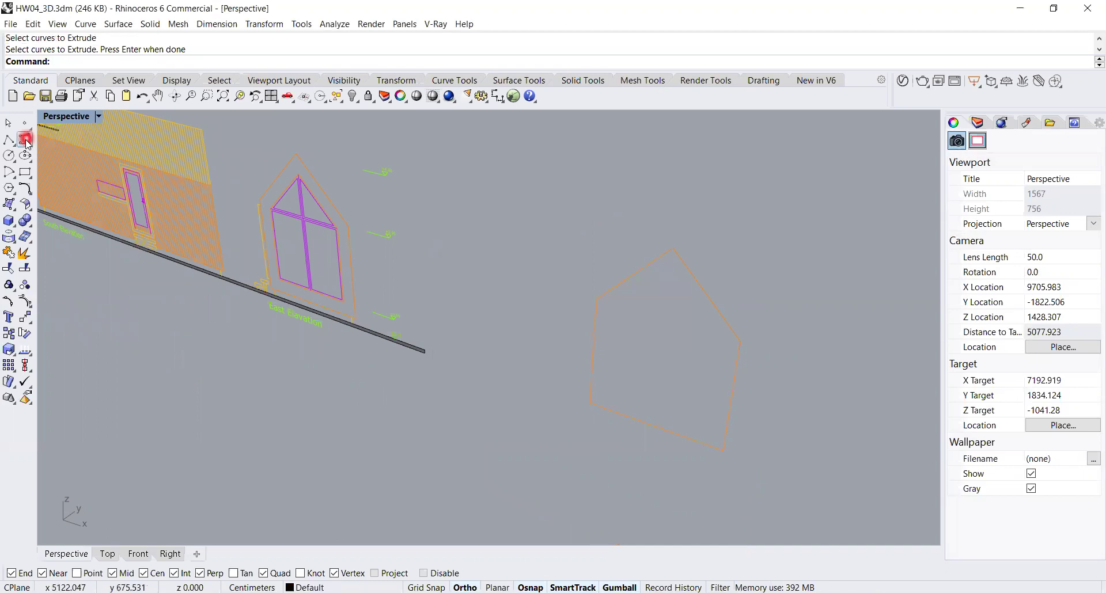
{"action": "left_click", "coordinate": [9, 139]}
{"action": "key", "text": "Escape"}
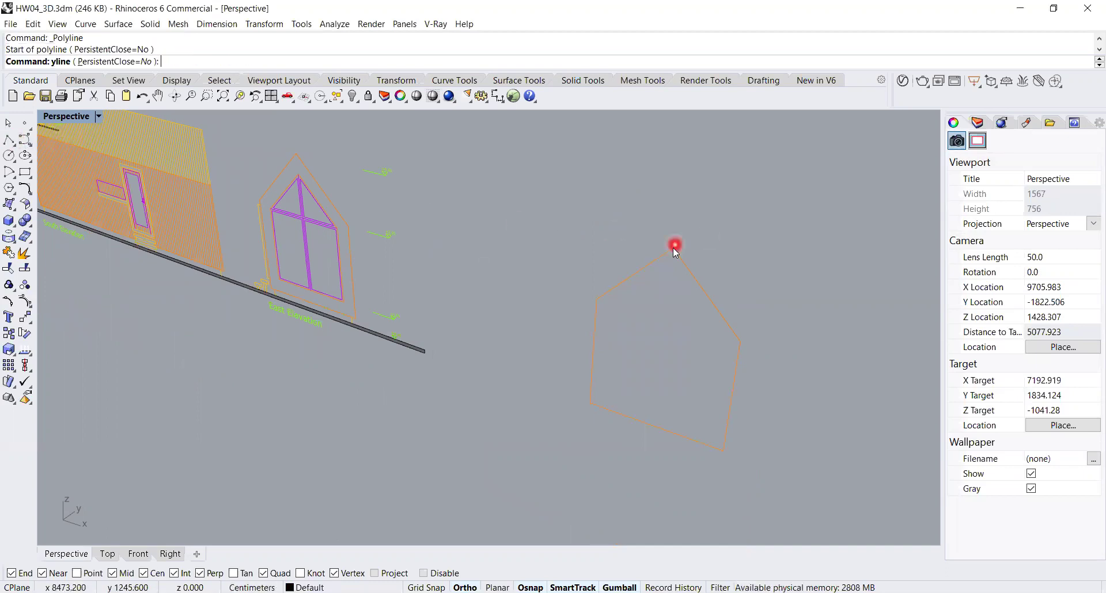
{"action": "scroll", "coordinate": [679, 251], "scroll_direction": "up", "scroll_amount": 5}
{"action": "scroll", "coordinate": [772, 309], "scroll_direction": "down", "scroll_amount": 2}
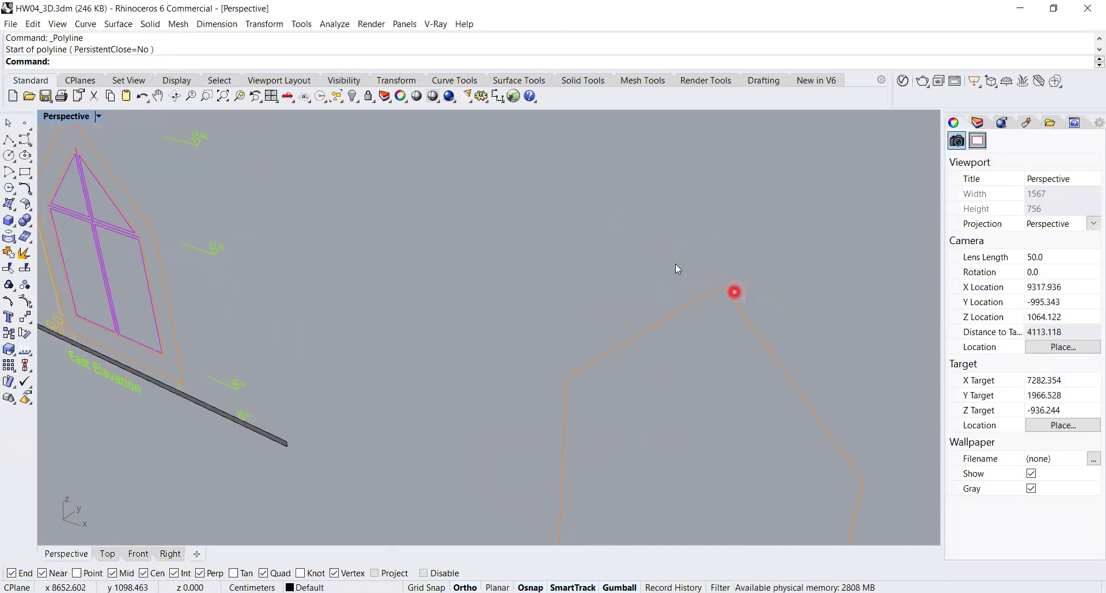
{"action": "scroll", "coordinate": [685, 268], "scroll_direction": "down", "scroll_amount": 2}
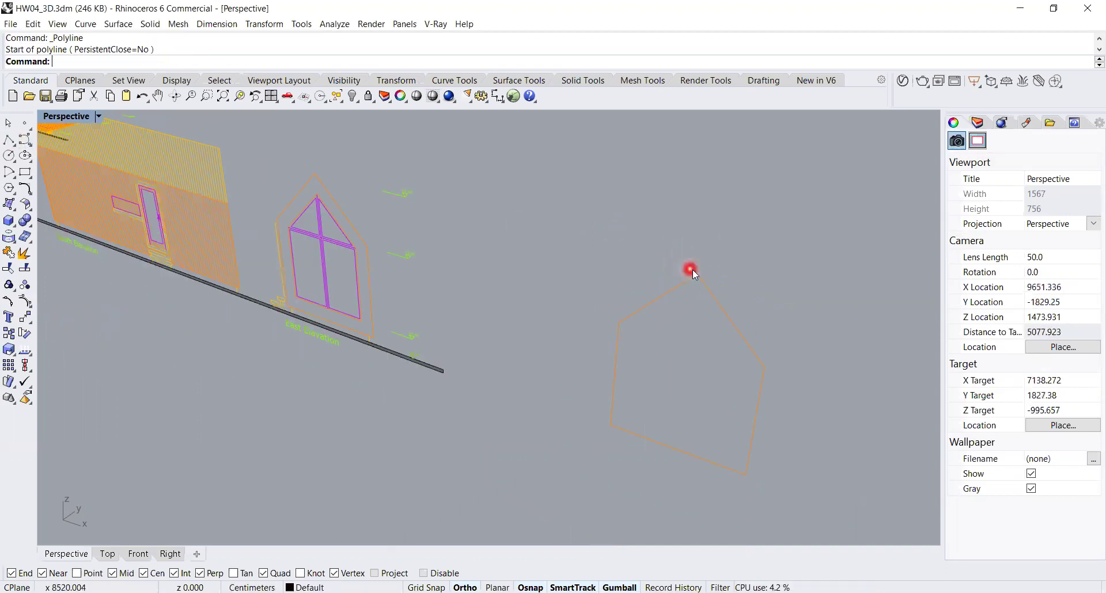
- Trace the copied gable outline with a closed polyline snapped to its five corners, starting at the peak
{"action": "left_click", "coordinate": [7, 141]}
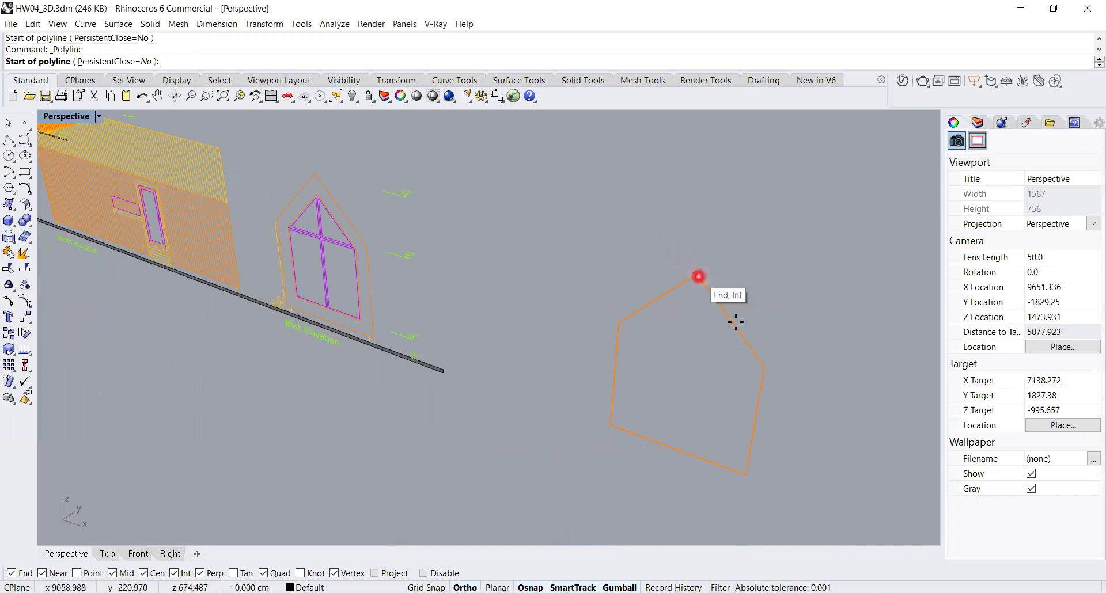
{"action": "left_click", "coordinate": [697, 275]}
{"action": "left_click", "coordinate": [764, 367]}
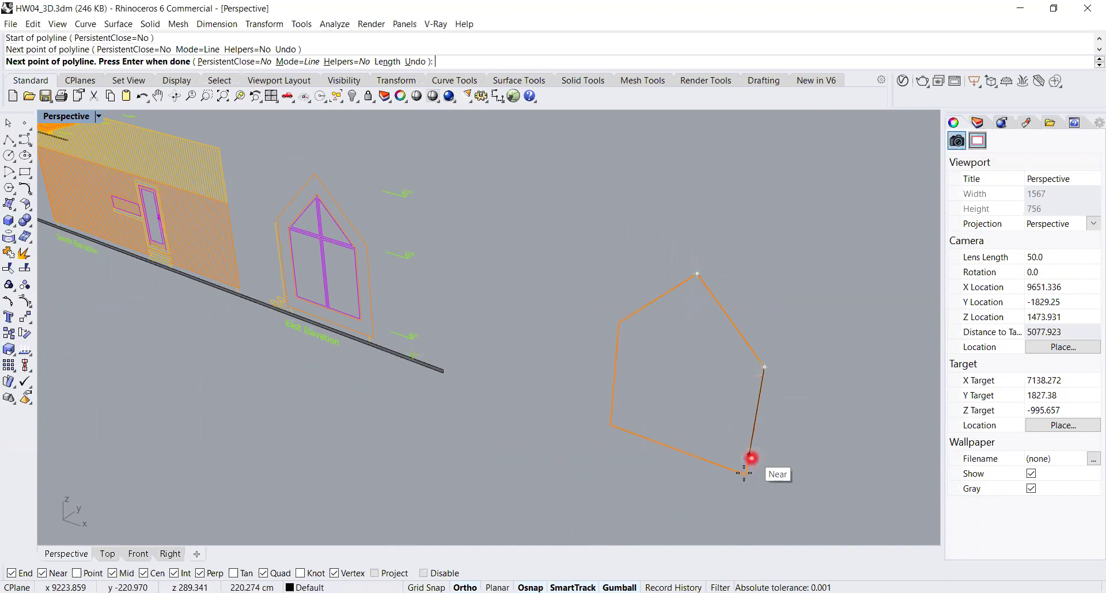
{"action": "left_click", "coordinate": [746, 474]}
{"action": "left_click", "coordinate": [611, 425]}
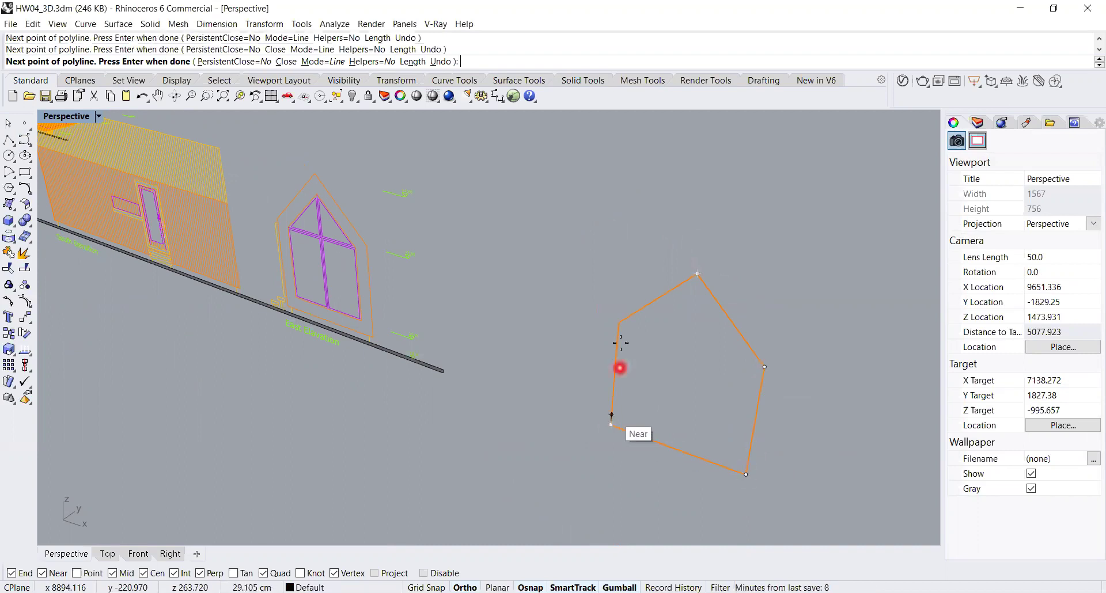
{"action": "left_click", "coordinate": [619, 323]}
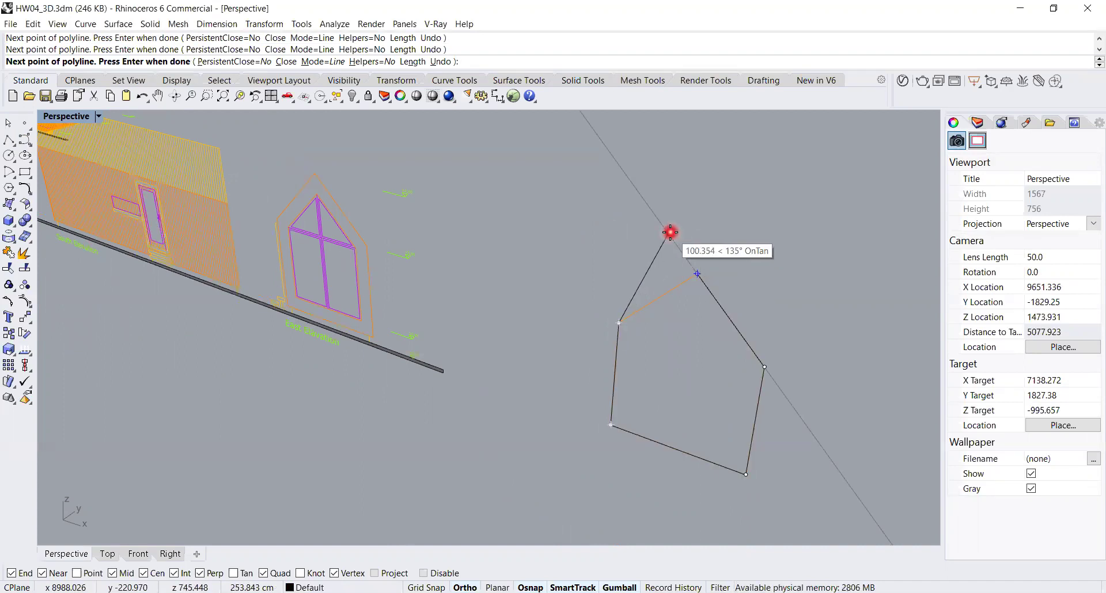
{"action": "type", "text": "c"}
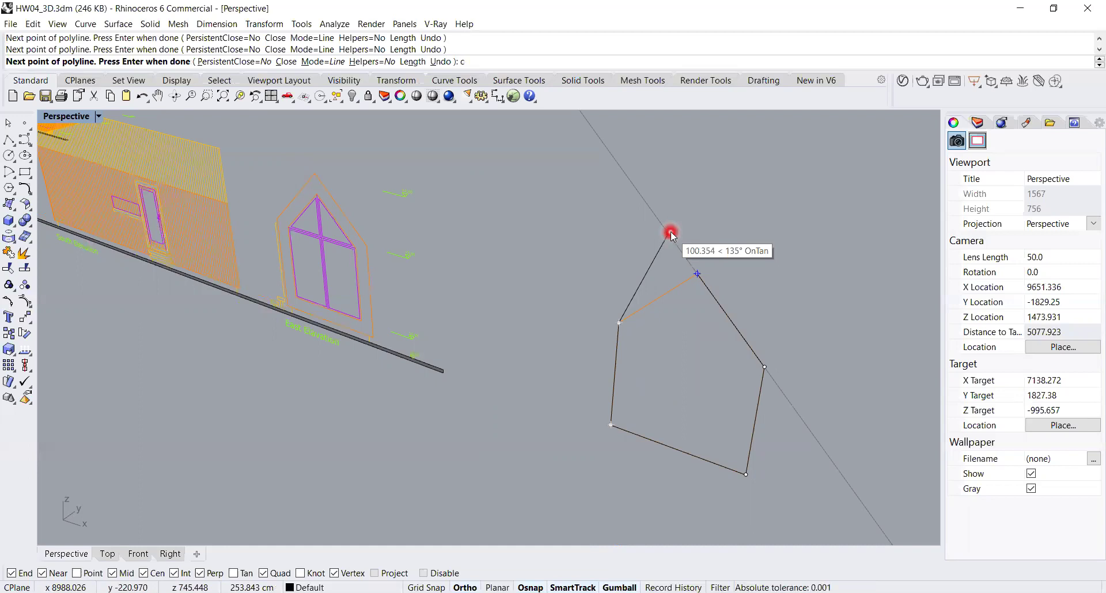
{"action": "key", "text": "Return"}
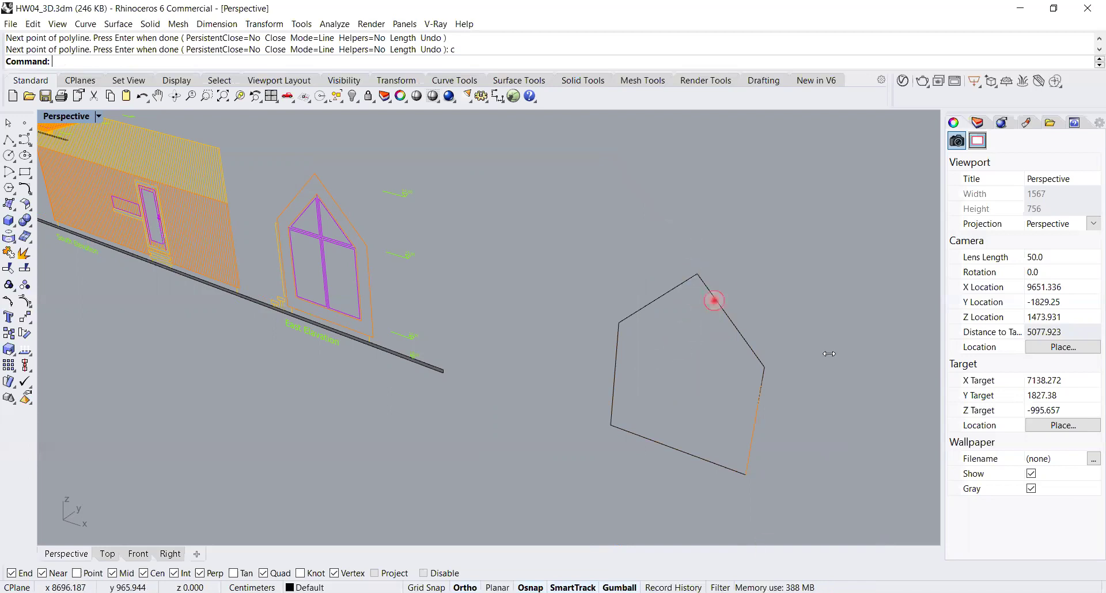
- Move the new closed gable polyline by its eave corner onto the matching corner of the East Elevation's outer outline
{"action": "left_click", "coordinate": [714, 302]}
{"action": "left_click", "coordinate": [792, 351]}
{"action": "type", "text": "m"}
{"action": "key", "text": "Return"}
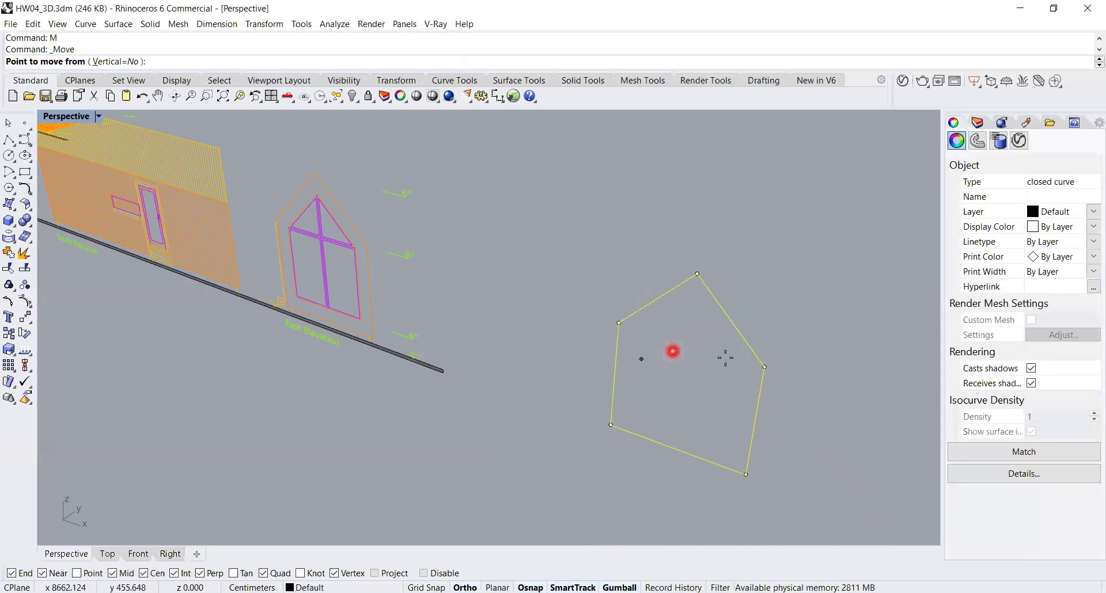
{"action": "left_click", "coordinate": [764, 367]}
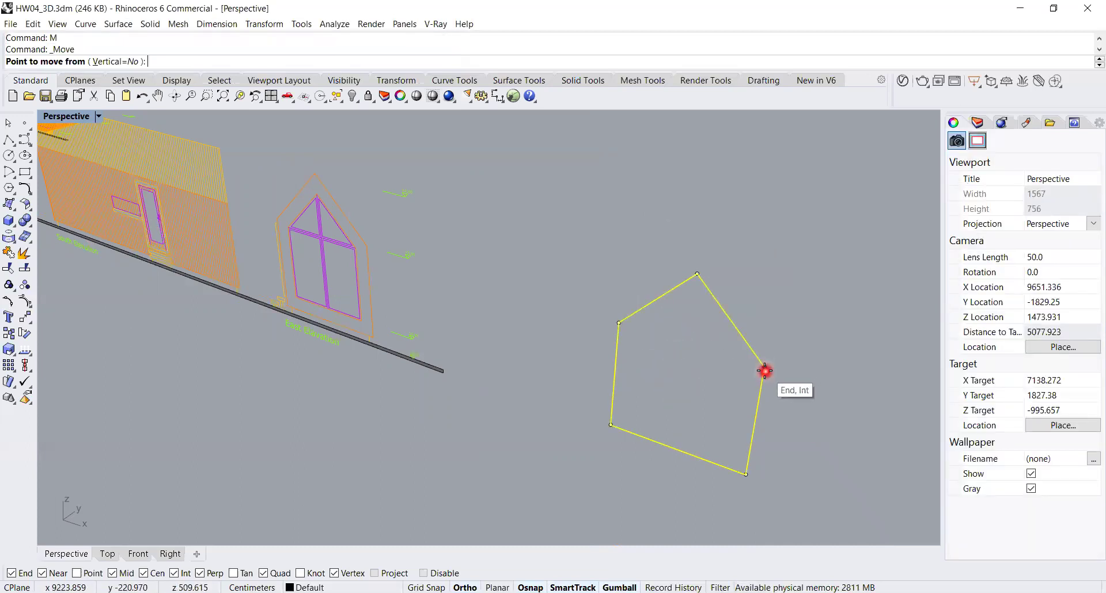
{"action": "left_click", "coordinate": [371, 245]}
{"action": "scroll", "coordinate": [380, 207], "scroll_direction": "up", "scroll_amount": 5}
{"action": "scroll", "coordinate": [382, 204], "scroll_direction": "down", "scroll_amount": 2}
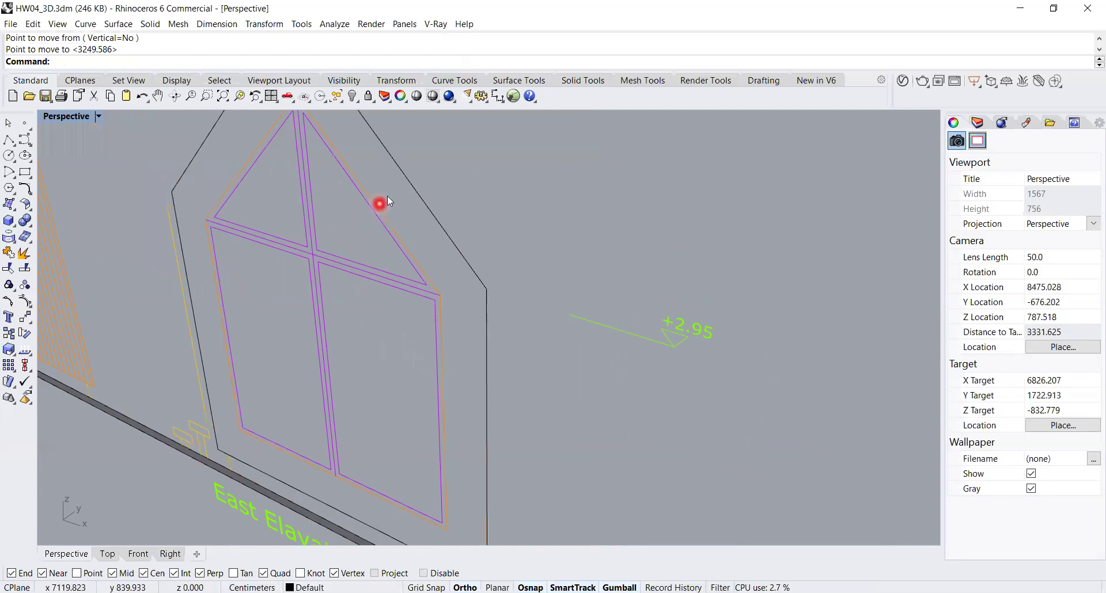
- Extrude the new gable polyline together with the inner opening outline as a solid 960 cm deep
{"action": "left_click", "coordinate": [410, 182]}
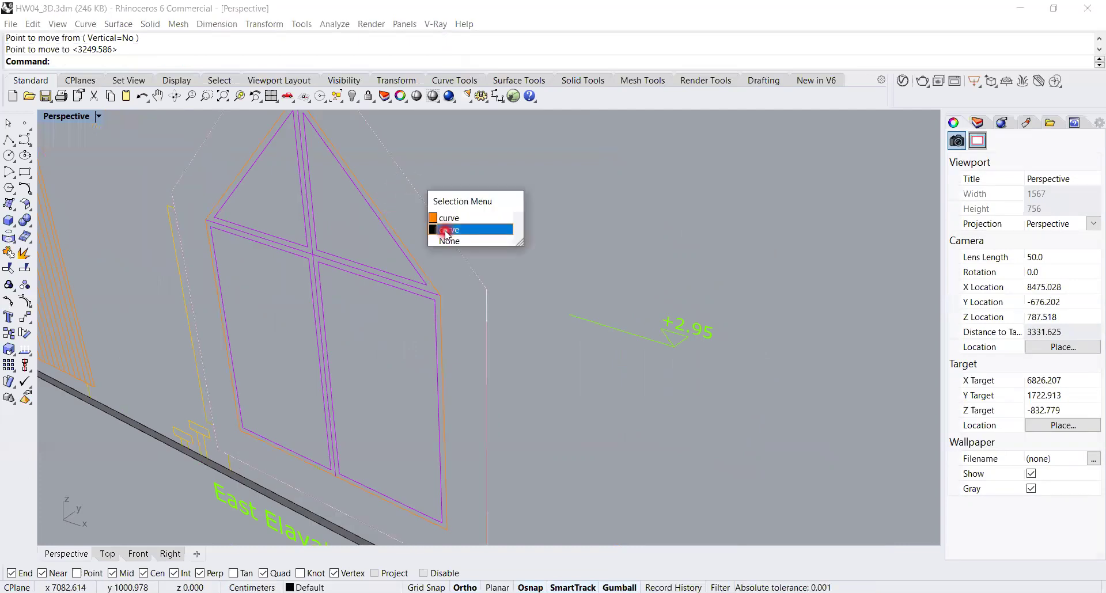
{"action": "left_click", "coordinate": [445, 230]}
{"action": "left_click", "coordinate": [407, 248], "text": "shift"}
{"action": "scroll", "coordinate": [425, 254], "scroll_direction": "down", "scroll_amount": 6}
{"action": "right_click_drag", "start_coordinate": [425, 255], "coordinate": [516, 257]}
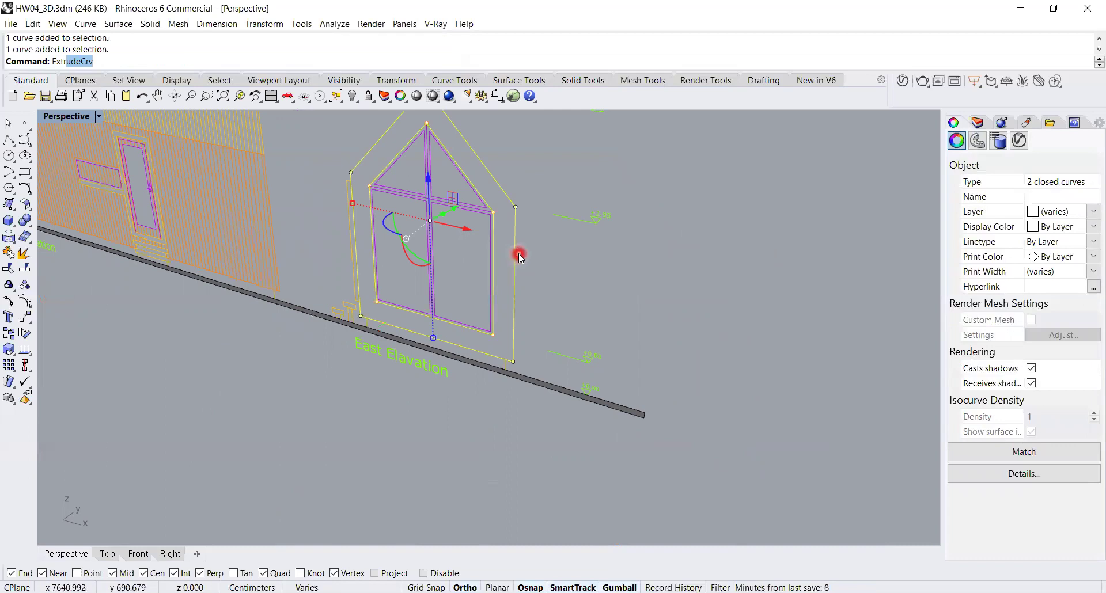
{"action": "key", "text": "Return"}
{"action": "scroll", "coordinate": [520, 258], "scroll_direction": "down", "scroll_amount": 5}
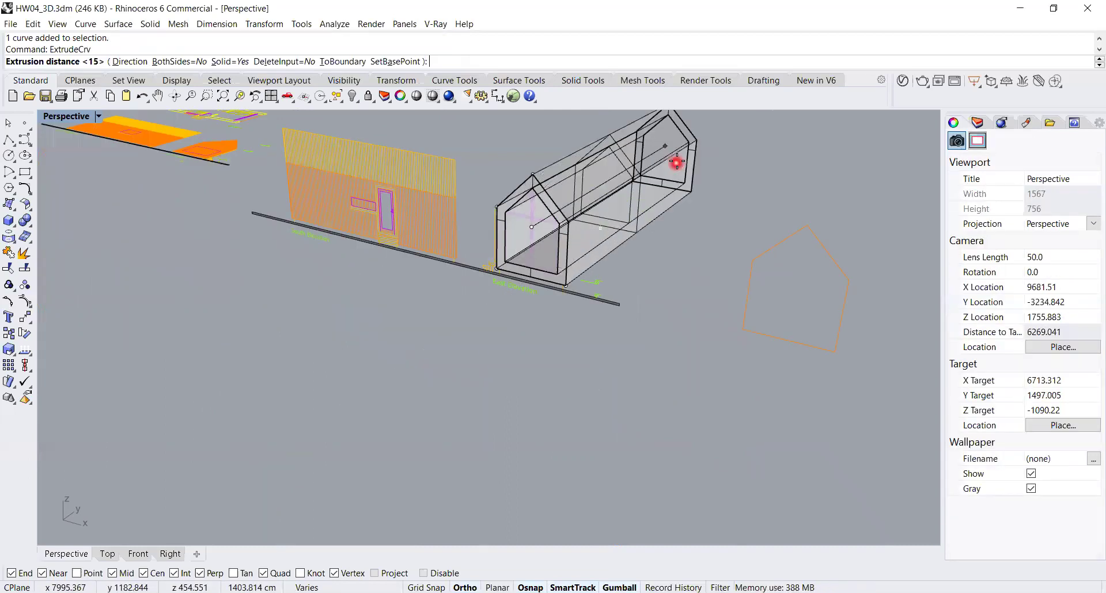
{"action": "scroll", "coordinate": [650, 177], "scroll_direction": "up", "scroll_amount": 4}
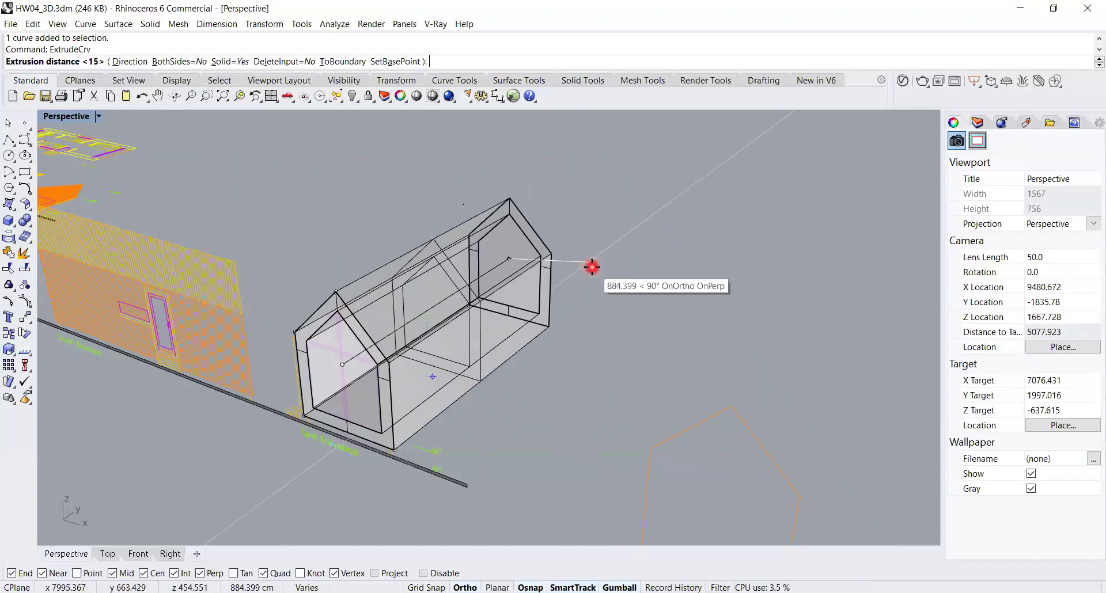
{"action": "type", "text": "960"}
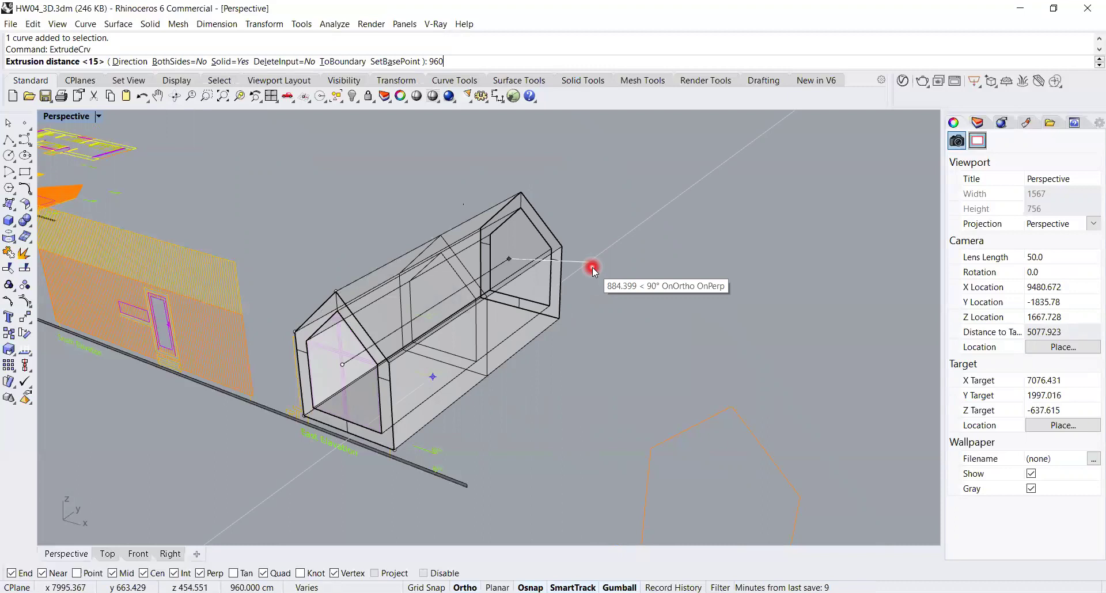
{"action": "key", "text": "Return"}
{"action": "left_click", "coordinate": [592, 236]}
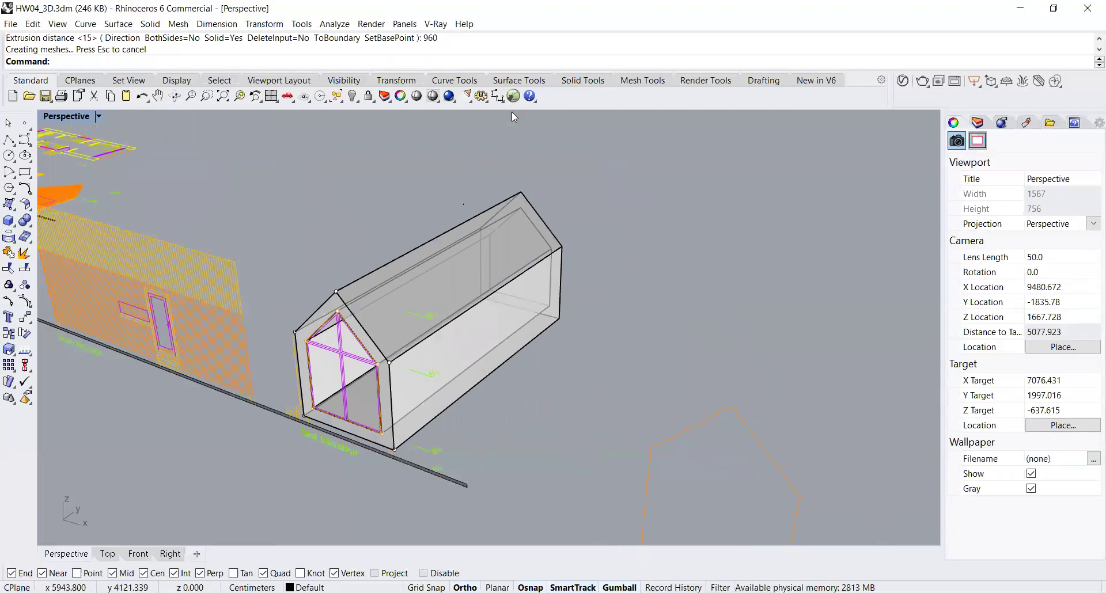
- Copy the South and East Elevation drawings to free space beside the original plan and elevations
{"action": "left_click", "coordinate": [750, 74]}
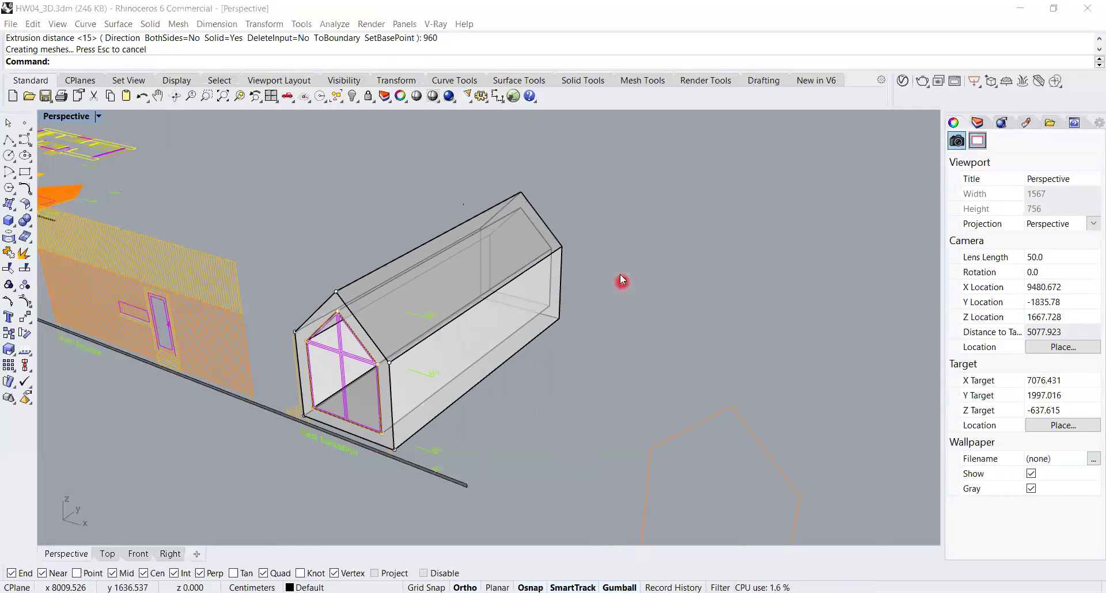
{"action": "right_click_drag", "start_coordinate": [606, 329], "coordinate": [623, 283]}
{"action": "scroll", "coordinate": [622, 279], "scroll_direction": "up", "scroll_amount": 2}
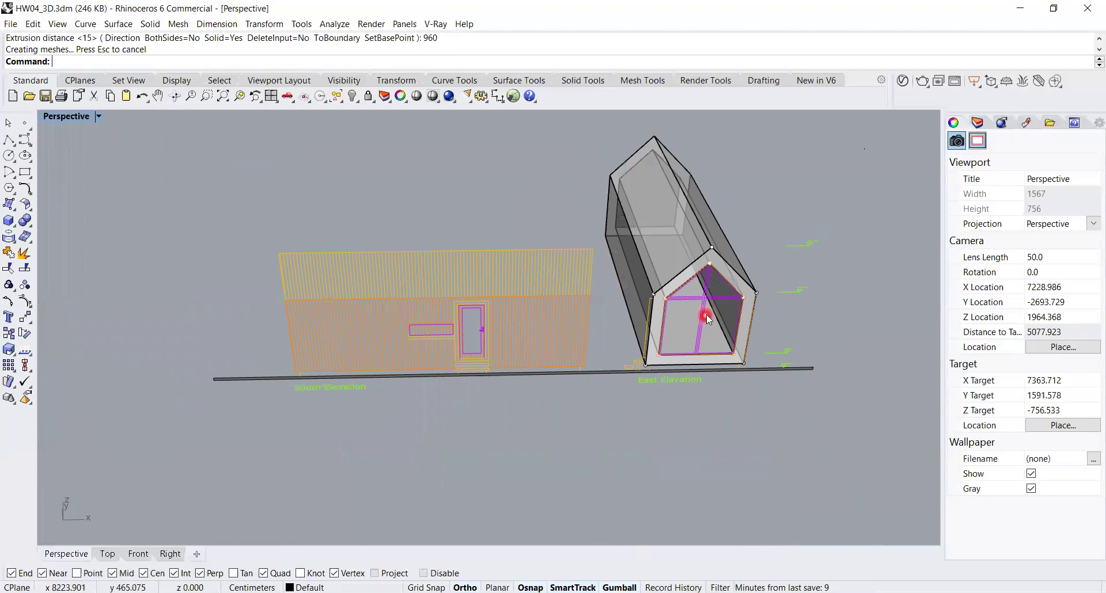
{"action": "scroll", "coordinate": [709, 315], "scroll_direction": "up", "scroll_amount": 5}
{"action": "scroll", "coordinate": [711, 315], "scroll_direction": "down", "scroll_amount": 5}
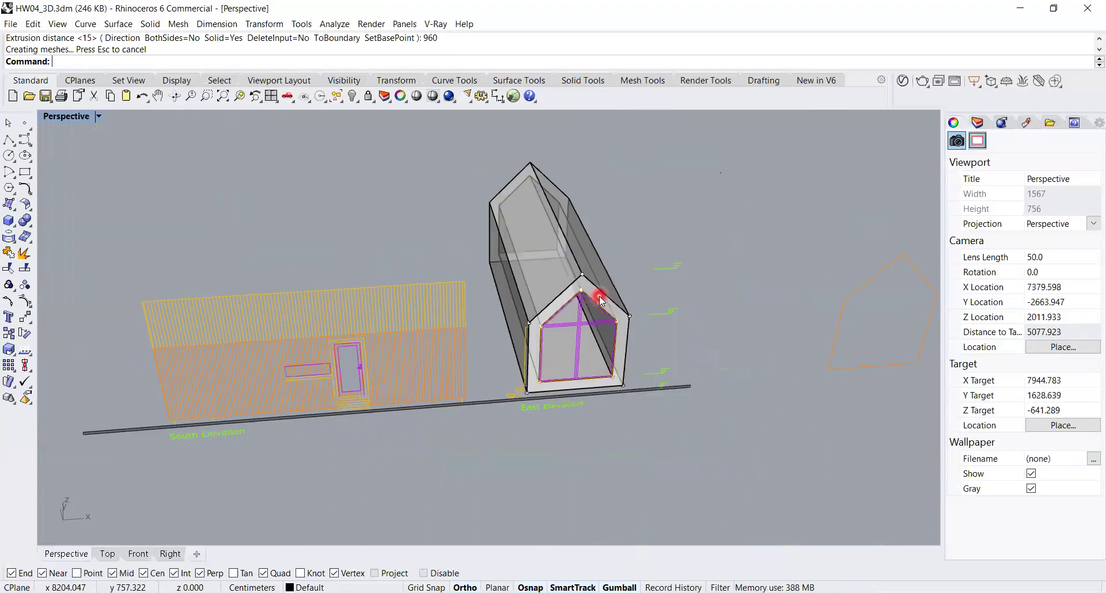
{"action": "right_click_drag", "start_coordinate": [644, 295], "coordinate": [581, 398]}
{"action": "right_click_drag", "start_coordinate": [746, 413], "coordinate": [769, 350], "text": "shift"}
{"action": "left_click_drag", "start_coordinate": [450, 370], "coordinate": [765, 482]}
{"action": "type", "text": "Copy"}
{"action": "key", "text": "Return"}
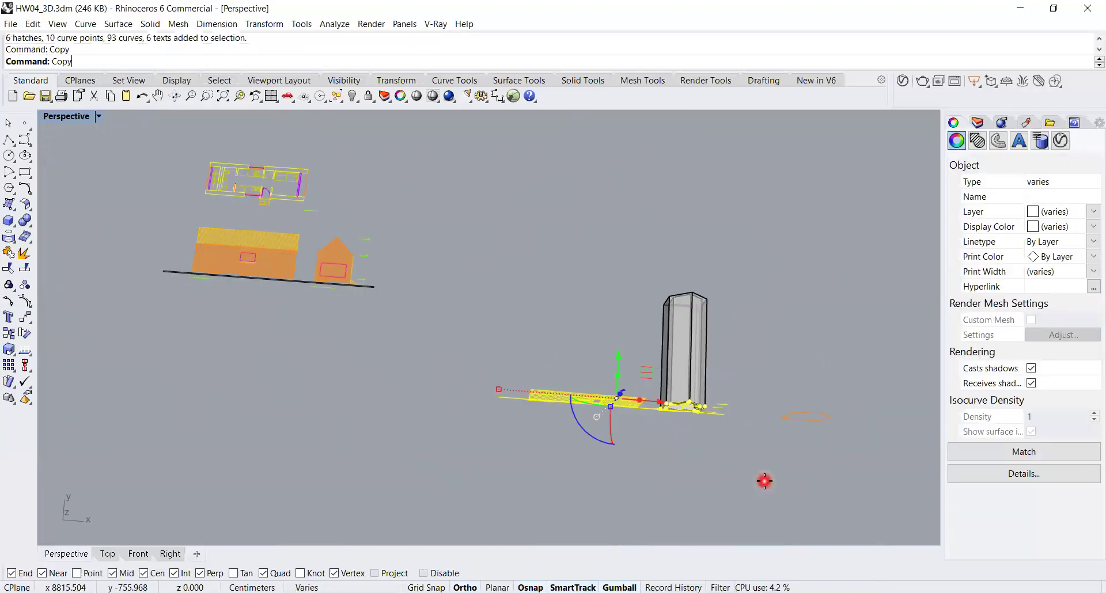
{"action": "left_click", "coordinate": [747, 474]}
{"action": "left_click", "coordinate": [401, 455]}
{"action": "key", "text": "Return"}
- Delete the East Elevation linework, label and level marks at the front of the extruded house
{"action": "right_click_drag", "start_coordinate": [593, 450], "coordinate": [686, 392]}
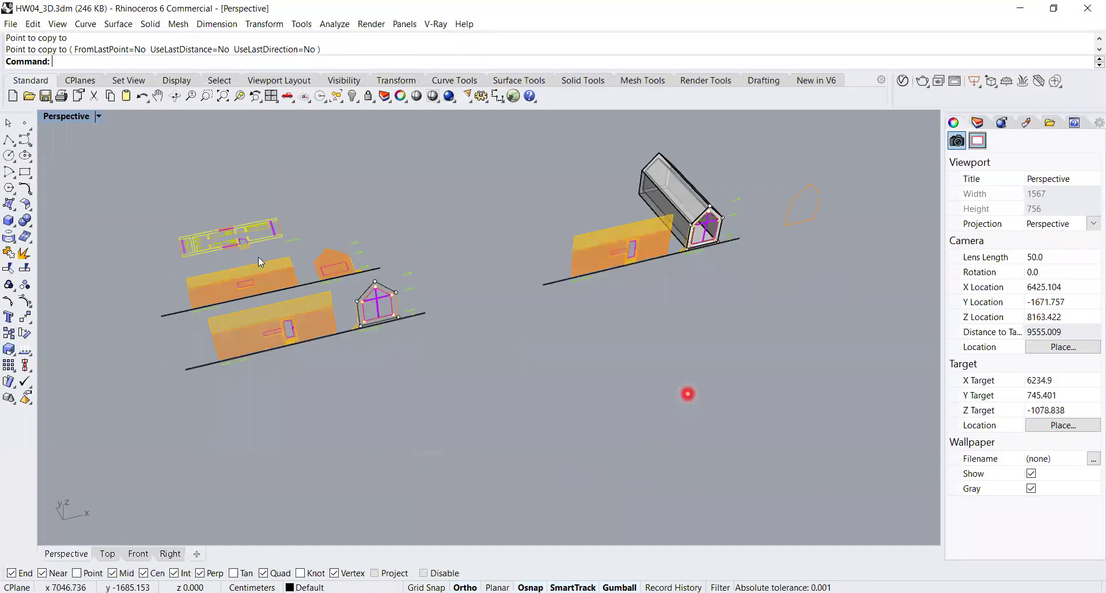
{"action": "right_click_drag", "start_coordinate": [685, 335], "coordinate": [513, 464], "text": "shift"}
{"action": "scroll", "coordinate": [513, 383], "scroll_direction": "up", "scroll_amount": 8}
{"action": "right_click_drag", "start_coordinate": [513, 382], "coordinate": [556, 309]}
{"action": "scroll", "coordinate": [497, 263], "scroll_direction": "up", "scroll_amount": 5}
{"action": "scroll", "coordinate": [498, 262], "scroll_direction": "down", "scroll_amount": 6}
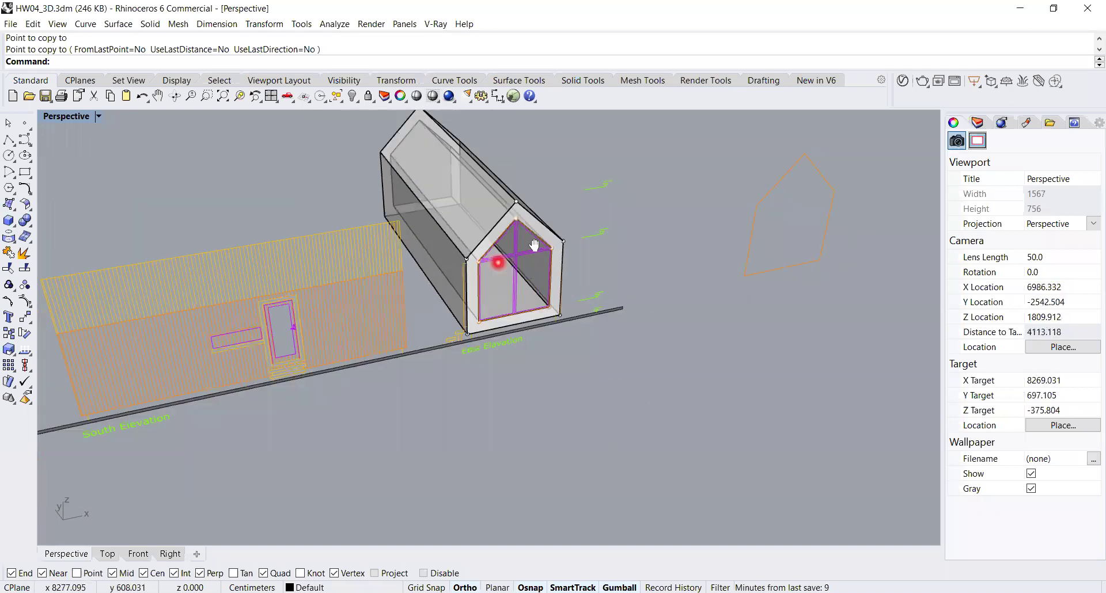
{"action": "scroll", "coordinate": [477, 168], "scroll_direction": "up", "scroll_amount": 1}
{"action": "left_click_drag", "start_coordinate": [490, 134], "coordinate": [752, 489]}
{"action": "key", "text": "Delete"}
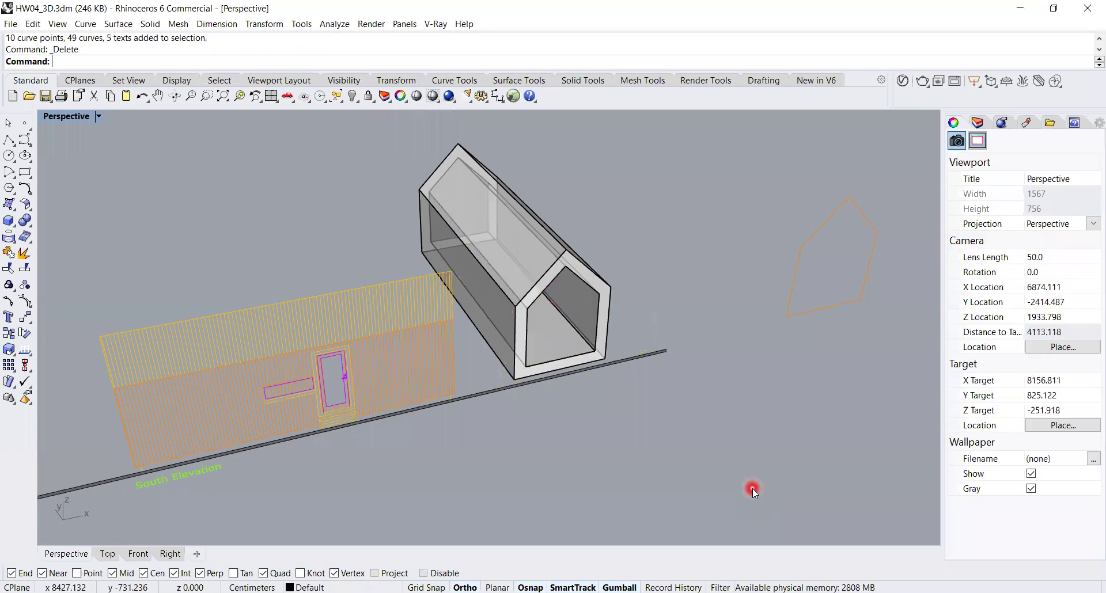
- Undo the deletion of the East Elevation linework
{"action": "right_click_drag", "start_coordinate": [640, 398], "coordinate": [644, 206]}
{"action": "right_click_drag", "start_coordinate": [542, 272], "coordinate": [590, 275]}
{"action": "right_click_drag", "start_coordinate": [556, 333], "coordinate": [470, 226]}
{"action": "left_click", "coordinate": [88, 169]}
{"action": "left_click", "coordinate": [445, 304]}
{"action": "left_click", "coordinate": [715, 393]}
{"action": "key", "text": "ctrl+z"}
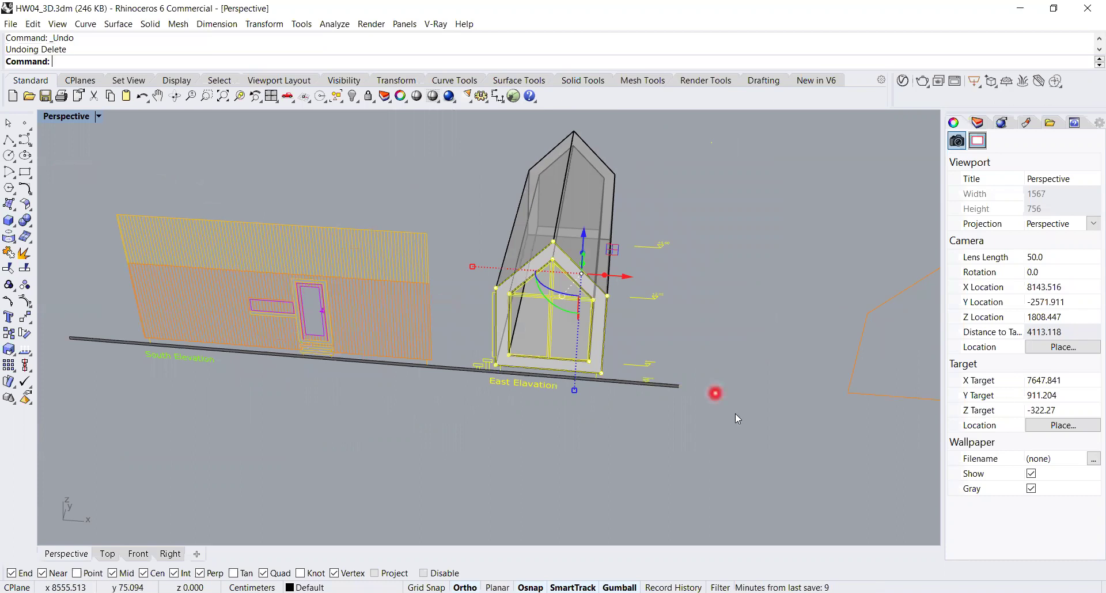
- Exclude the entrance step outlines from the selection and delete the rest of the East Elevation linework
{"action": "scroll", "coordinate": [627, 342], "scroll_direction": "up", "scroll_amount": 10}
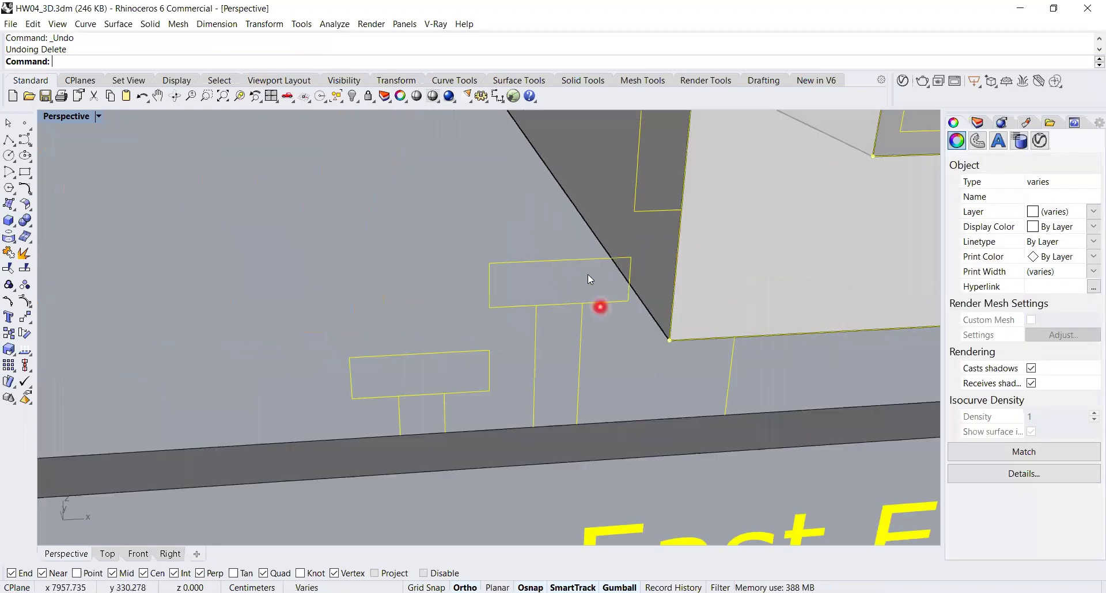
{"action": "left_click_drag", "start_coordinate": [297, 209], "coordinate": [654, 504], "text": "ctrl"}
{"action": "scroll", "coordinate": [562, 434], "scroll_direction": "down", "scroll_amount": 5}
{"action": "key", "text": "Delete"}
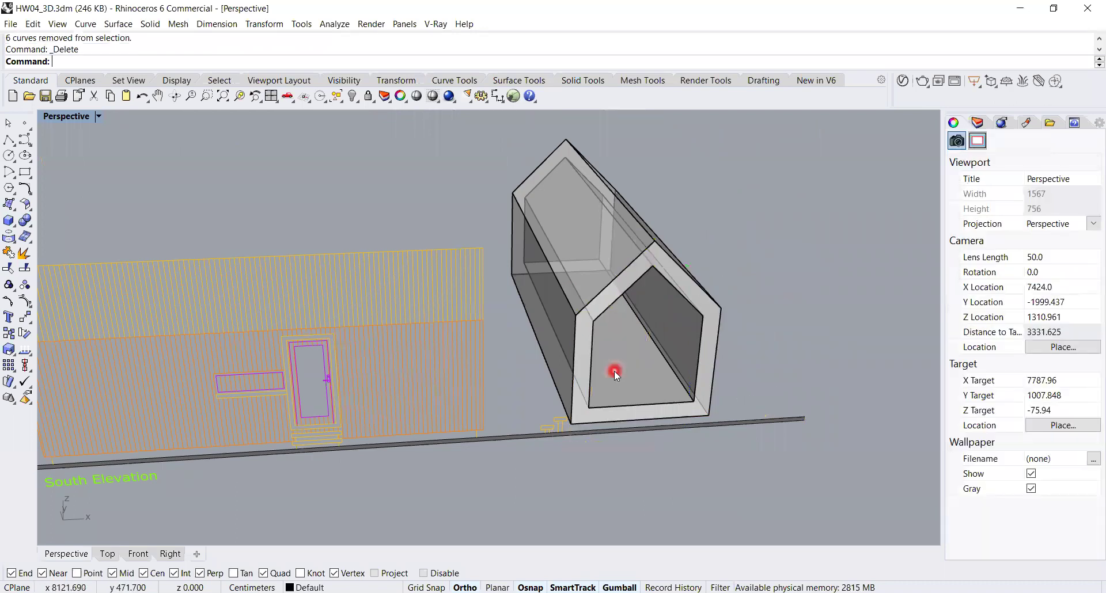
- Rotate the South Elevation drawing 90 degrees in the Top view about its end nearest the house, parallel to the long wall
{"action": "right_click_drag", "start_coordinate": [601, 367], "coordinate": [199, 201]}
{"action": "left_click_drag", "start_coordinate": [443, 339], "coordinate": [543, 439]}
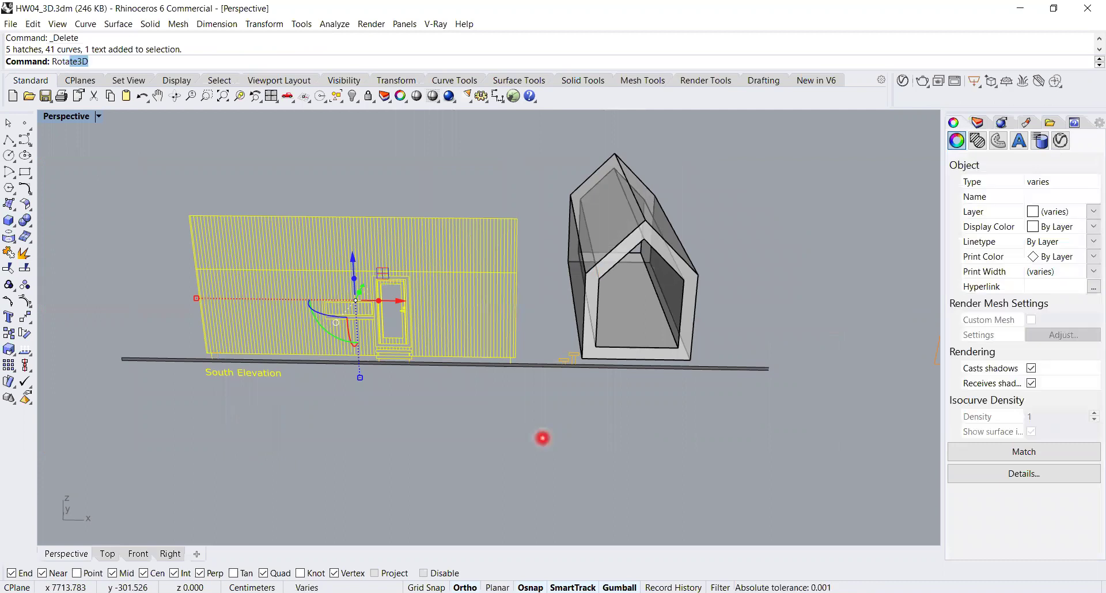
{"action": "left_click", "coordinate": [87, 76]}
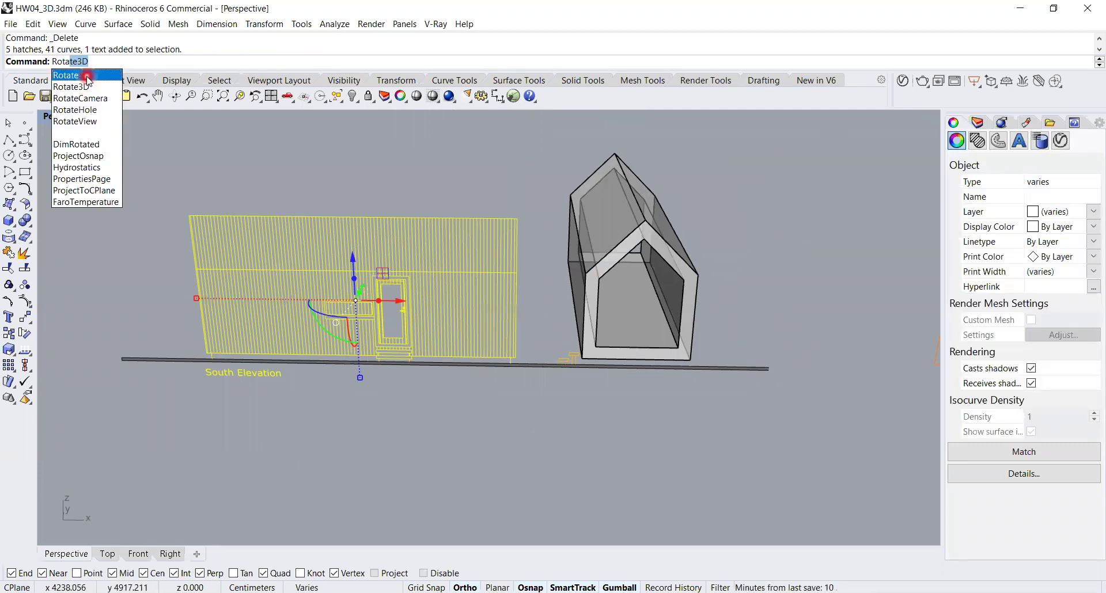
{"action": "double_click", "coordinate": [69, 120]}
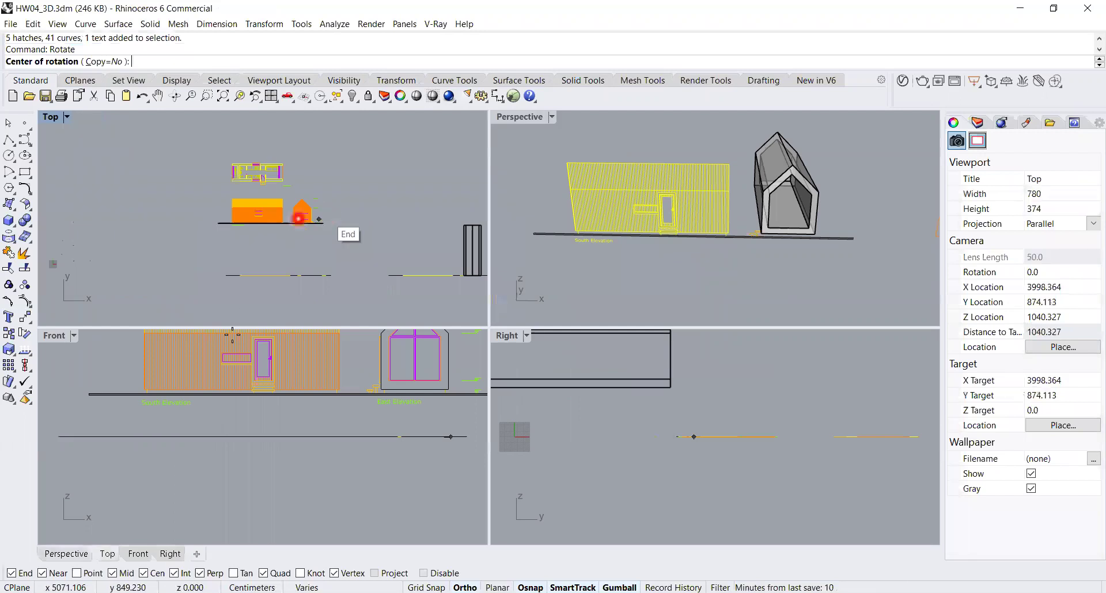
{"action": "scroll", "coordinate": [244, 246], "scroll_direction": "down", "scroll_amount": 2}
{"action": "scroll", "coordinate": [314, 224], "scroll_direction": "up", "scroll_amount": 2}
{"action": "scroll", "coordinate": [362, 247], "scroll_direction": "up", "scroll_amount": 3}
{"action": "scroll", "coordinate": [357, 245], "scroll_direction": "up", "scroll_amount": 3}
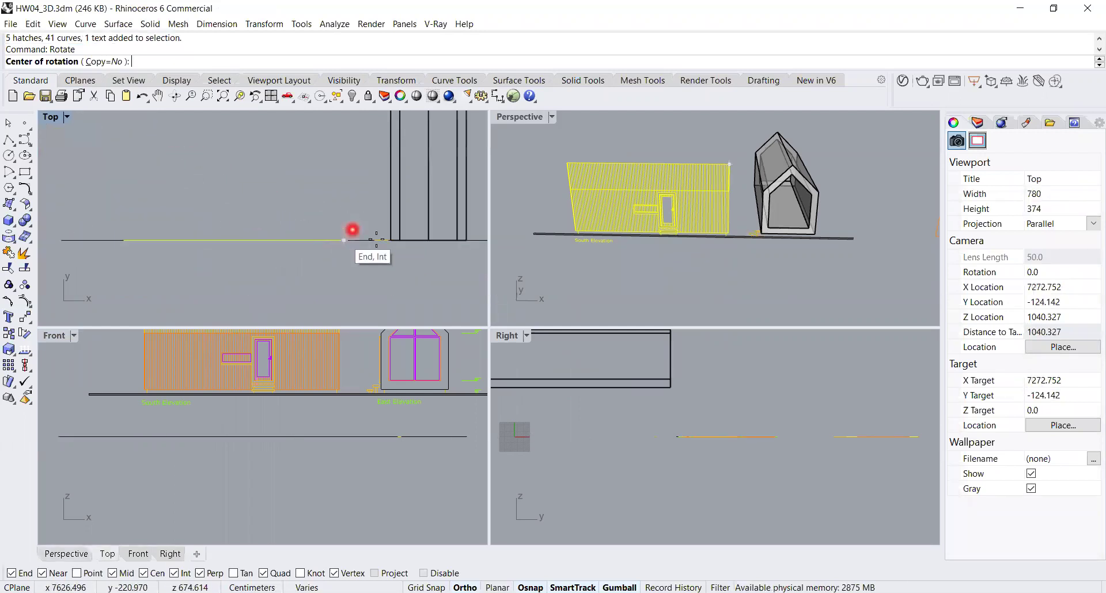
{"action": "scroll", "coordinate": [383, 225], "scroll_direction": "down", "scroll_amount": 1}
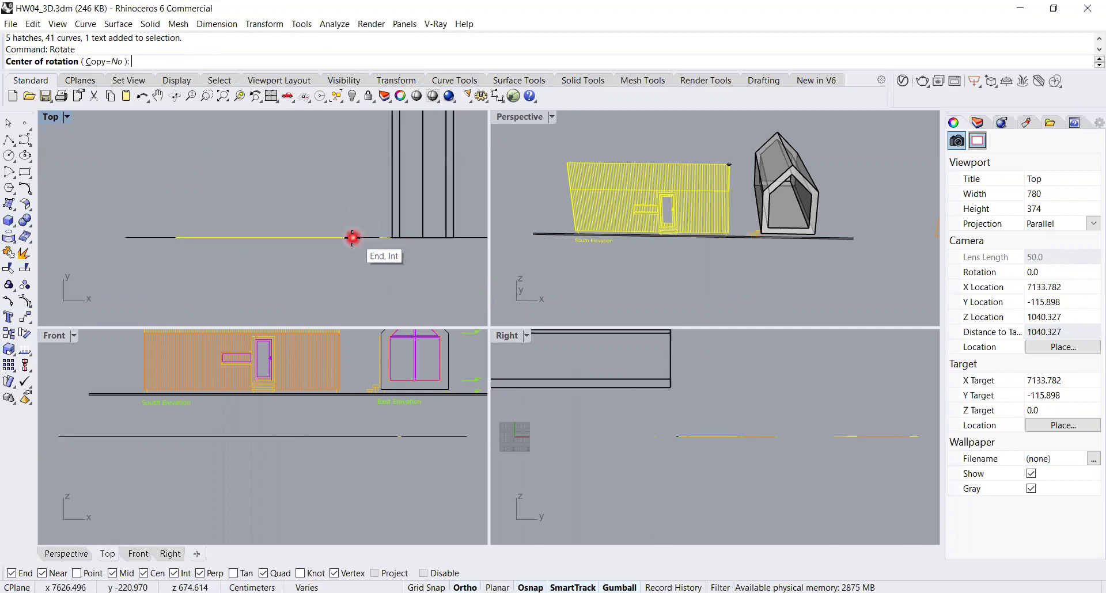
{"action": "left_click", "coordinate": [352, 237]}
{"action": "left_click", "coordinate": [110, 183]}
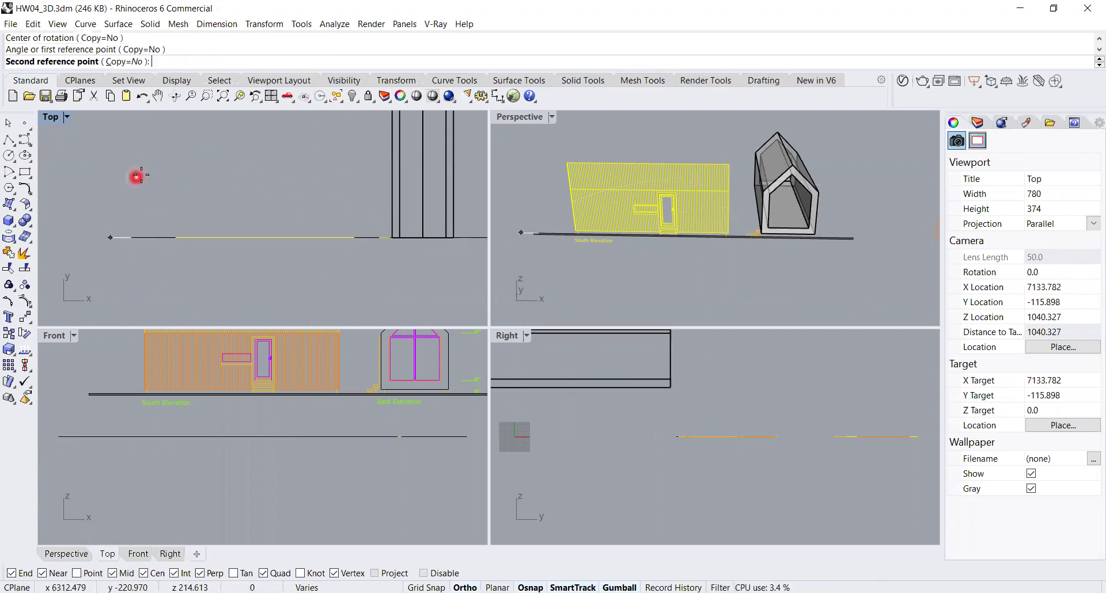
{"action": "scroll", "coordinate": [155, 178], "scroll_direction": "down", "scroll_amount": 1}
{"action": "left_click", "coordinate": [270, 147]}
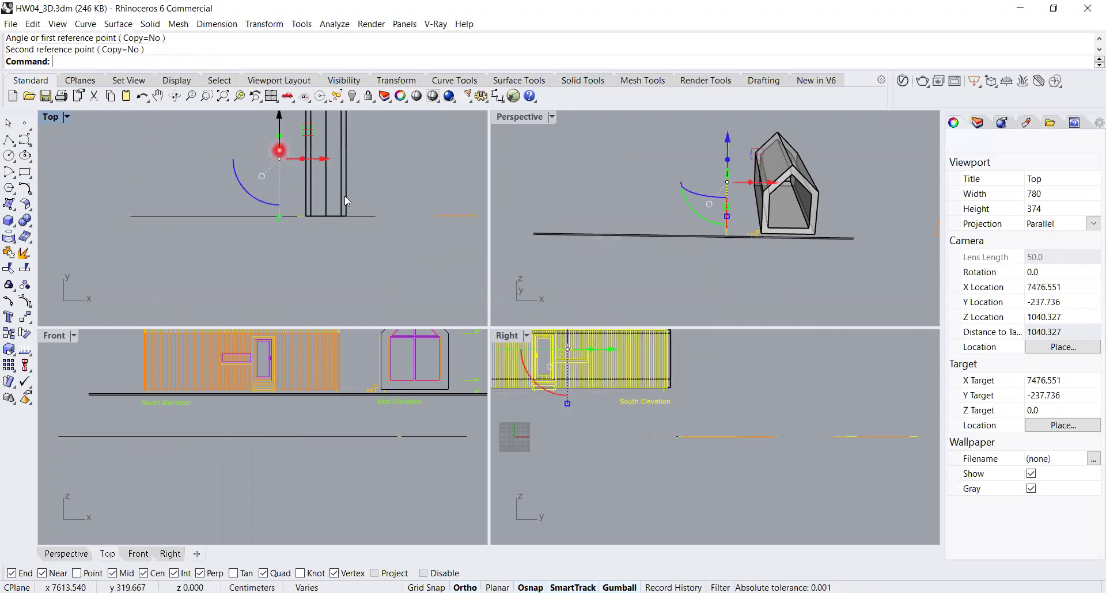
- Maximize the Perspective viewport with the rotated South Elevation and the extruded house in view
{"action": "scroll", "coordinate": [397, 180], "scroll_direction": "down", "scroll_amount": 2}
{"action": "scroll", "coordinate": [797, 223], "scroll_direction": "up", "scroll_amount": 3}
{"action": "right_click_drag", "start_coordinate": [810, 220], "coordinate": [755, 276]}
{"action": "scroll", "coordinate": [829, 235], "scroll_direction": "down", "scroll_amount": 8}
{"action": "left_click", "coordinate": [836, 247]}
{"action": "scroll", "coordinate": [745, 261], "scroll_direction": "up", "scroll_amount": 3}
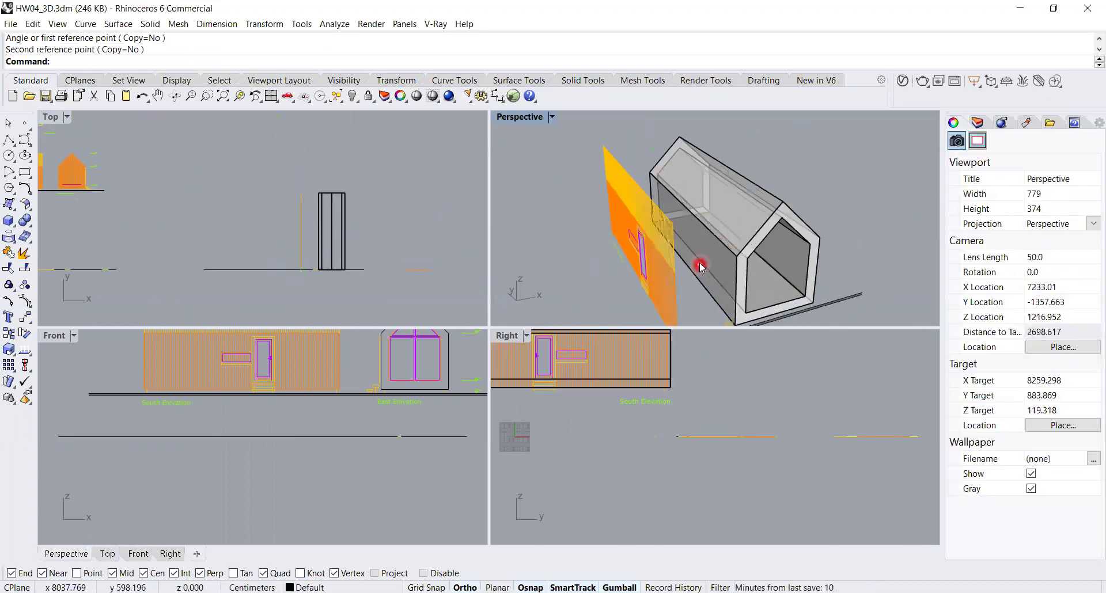
{"action": "double_click", "coordinate": [518, 116]}
- Move the South Elevation drawing from its lower wall corner onto the matching base corner of the house's long wall
{"action": "scroll", "coordinate": [552, 239], "scroll_direction": "down", "scroll_amount": 2}
{"action": "right_click_drag", "start_coordinate": [558, 244], "coordinate": [370, 352]}
{"action": "left_click_drag", "start_coordinate": [254, 136], "coordinate": [390, 455]}
{"action": "right_click_drag", "start_coordinate": [390, 455], "coordinate": [657, 398]}
{"action": "type", "text": "M"}
{"action": "key", "text": "Return"}
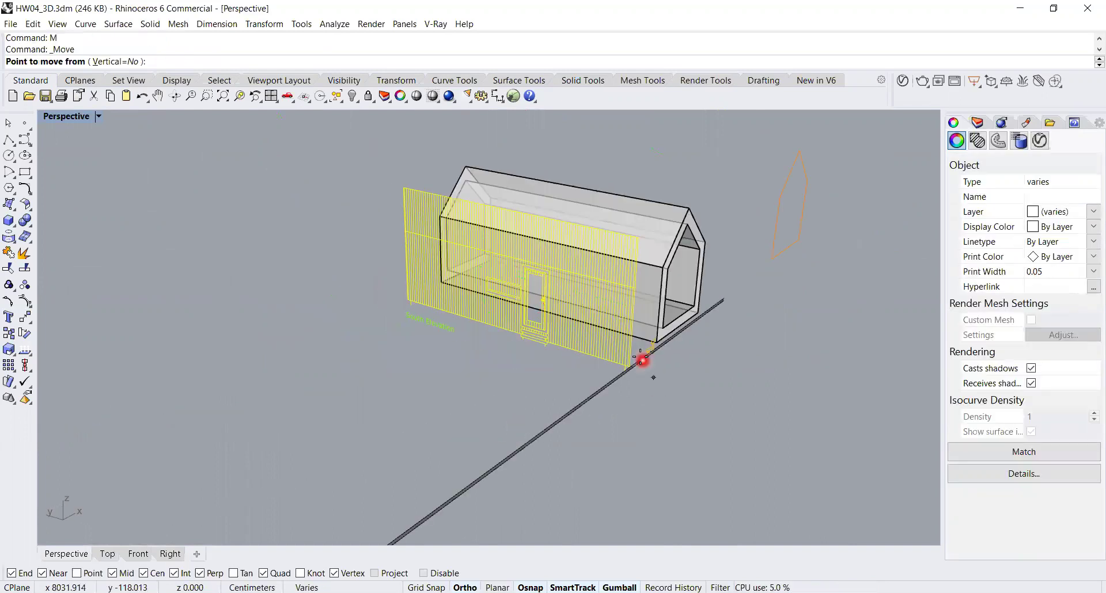
{"action": "scroll", "coordinate": [642, 360], "scroll_direction": "up", "scroll_amount": 5}
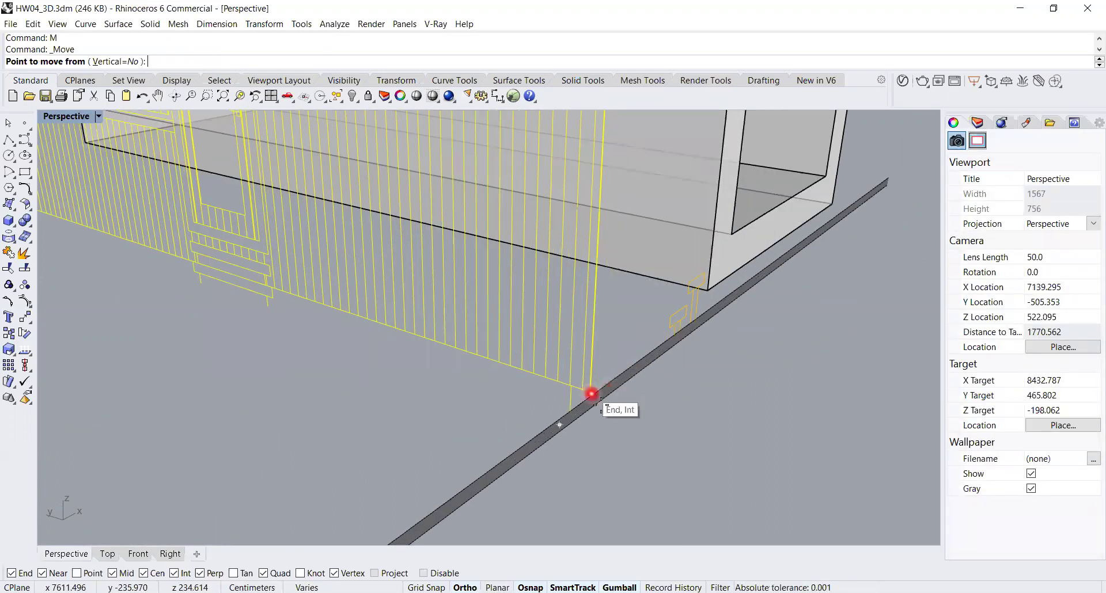
{"action": "scroll", "coordinate": [654, 284], "scroll_direction": "up", "scroll_amount": 5}
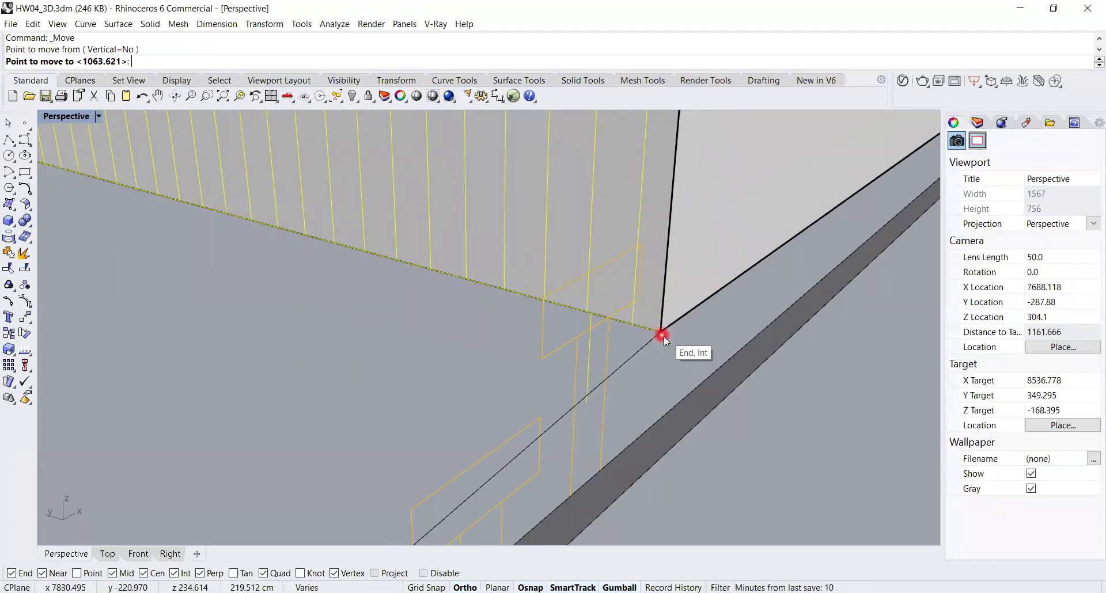
{"action": "left_click", "coordinate": [664, 334]}
{"action": "scroll", "coordinate": [676, 358], "scroll_direction": "down", "scroll_amount": 12}
{"action": "left_click", "coordinate": [655, 372]}
- Examine the door, window and cladding linework of the South Elevation against the house's long wall
{"action": "right_click_drag", "start_coordinate": [655, 372], "coordinate": [747, 326]}
{"action": "scroll", "coordinate": [639, 343], "scroll_direction": "up", "scroll_amount": 8}
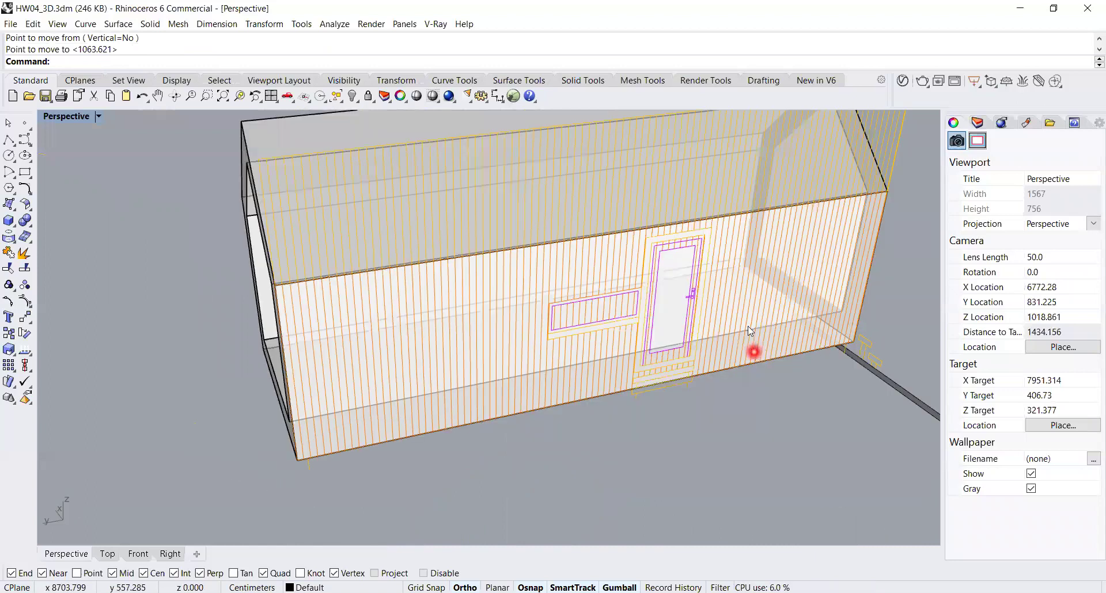
{"action": "scroll", "coordinate": [733, 271], "scroll_direction": "up", "scroll_amount": 5}
{"action": "right_click_drag", "start_coordinate": [649, 237], "coordinate": [593, 227]}
{"action": "right_click_drag", "start_coordinate": [720, 450], "coordinate": [767, 455]}
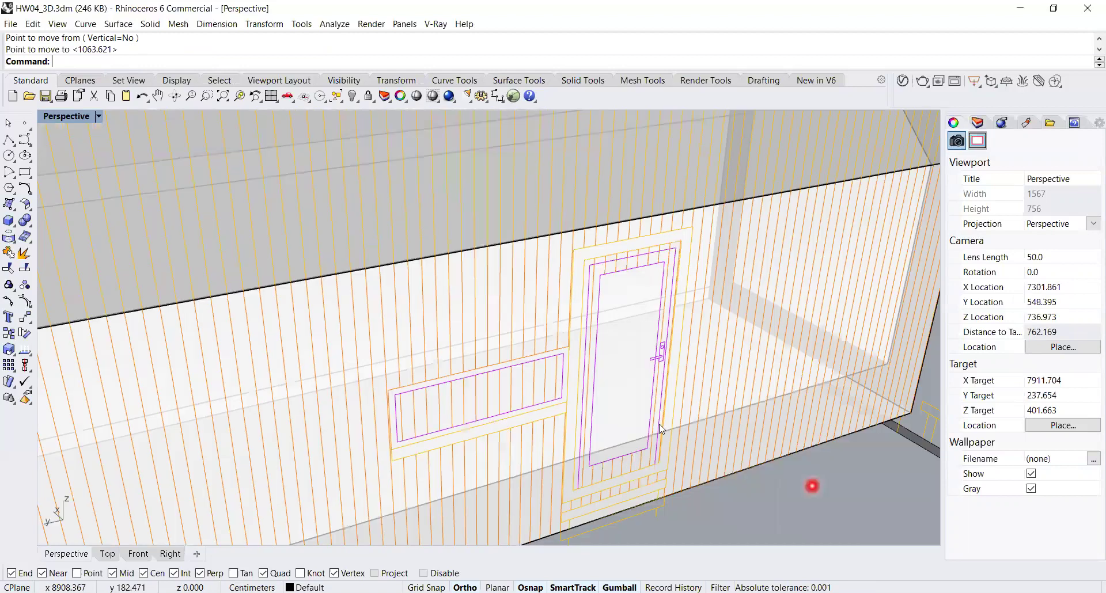
{"action": "right_click_drag", "start_coordinate": [659, 424], "coordinate": [657, 370]}
{"action": "scroll", "coordinate": [507, 239], "scroll_direction": "up", "scroll_amount": 3}
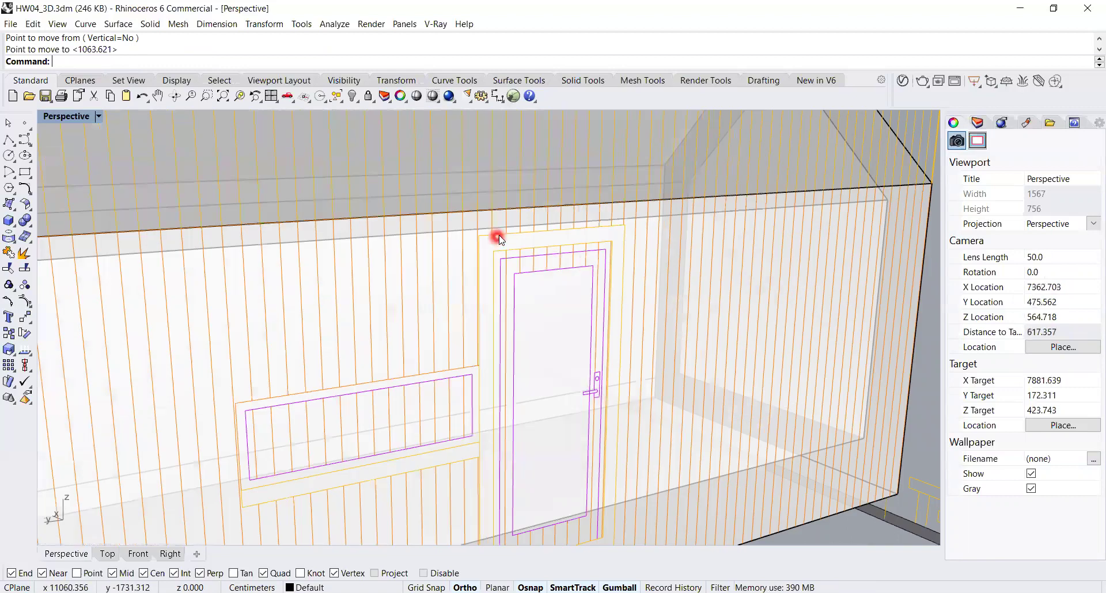
{"action": "left_click", "coordinate": [513, 244]}
{"action": "scroll", "coordinate": [514, 246], "scroll_direction": "down", "scroll_amount": 3}
{"action": "key", "text": "Escape"}
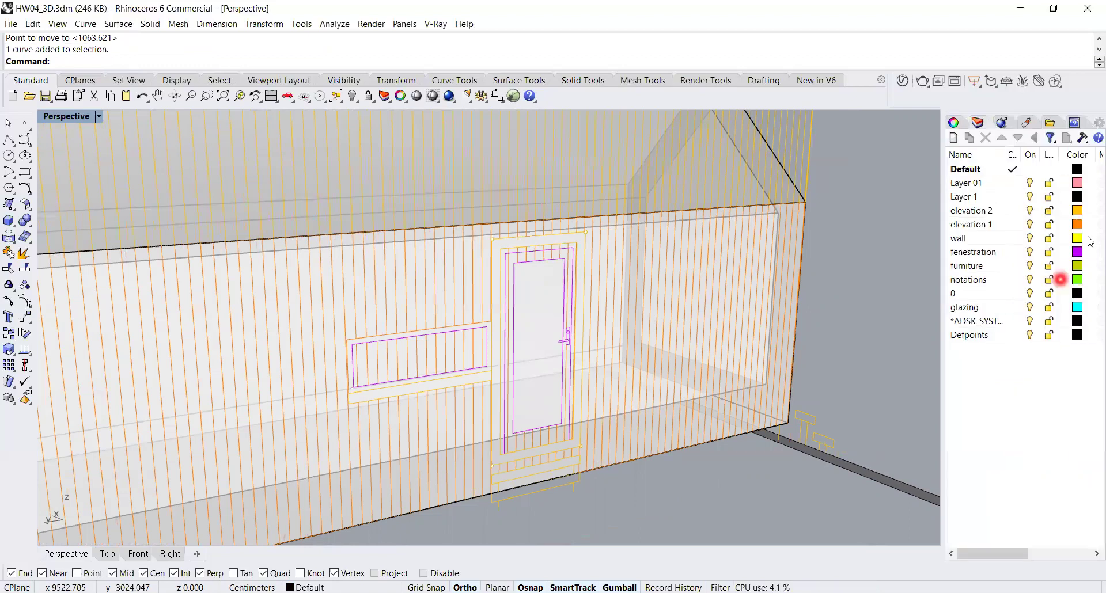
- Set the elevation 2 layer's color to black
{"action": "left_click", "coordinate": [1077, 210]}
{"action": "left_click_drag", "start_coordinate": [649, 247], "coordinate": [707, 349]}
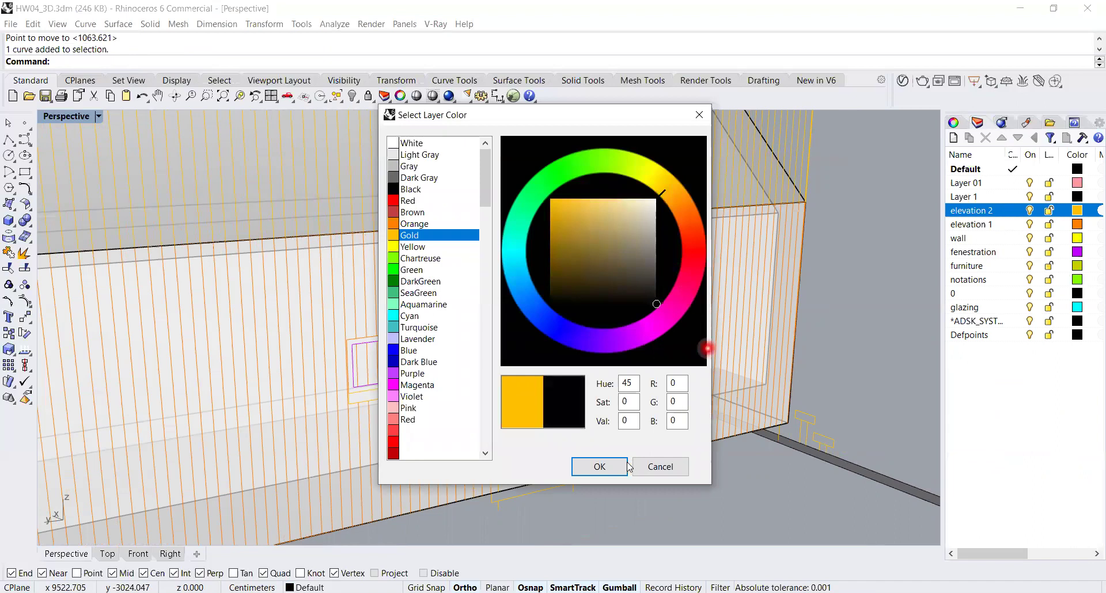
{"action": "left_click", "coordinate": [610, 476]}
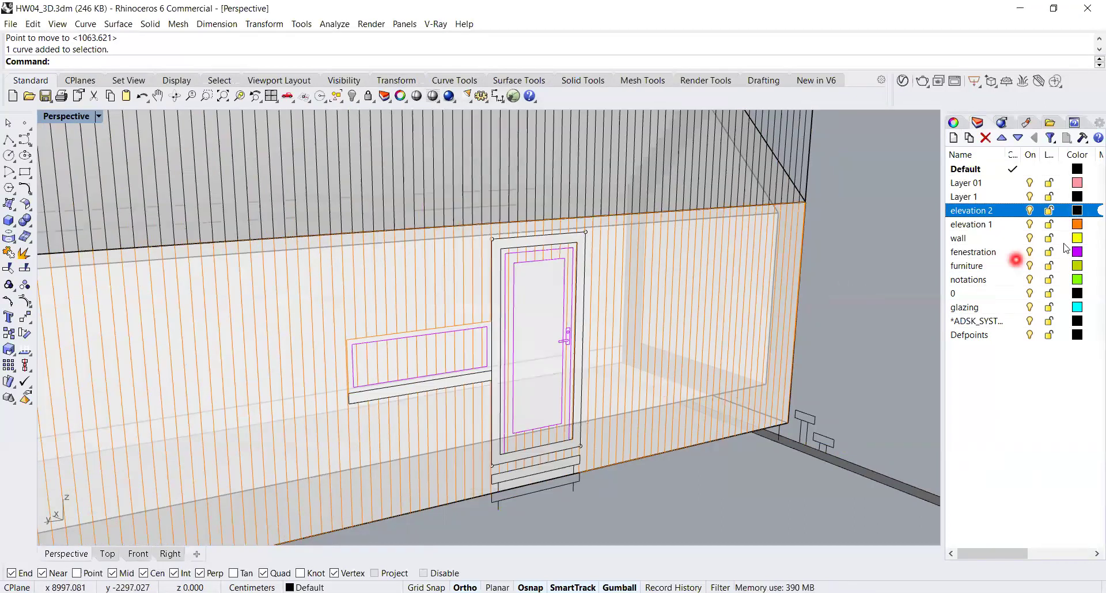
- Set the elevation 1 layer's color to Red
{"action": "left_click", "coordinate": [1076, 225]}
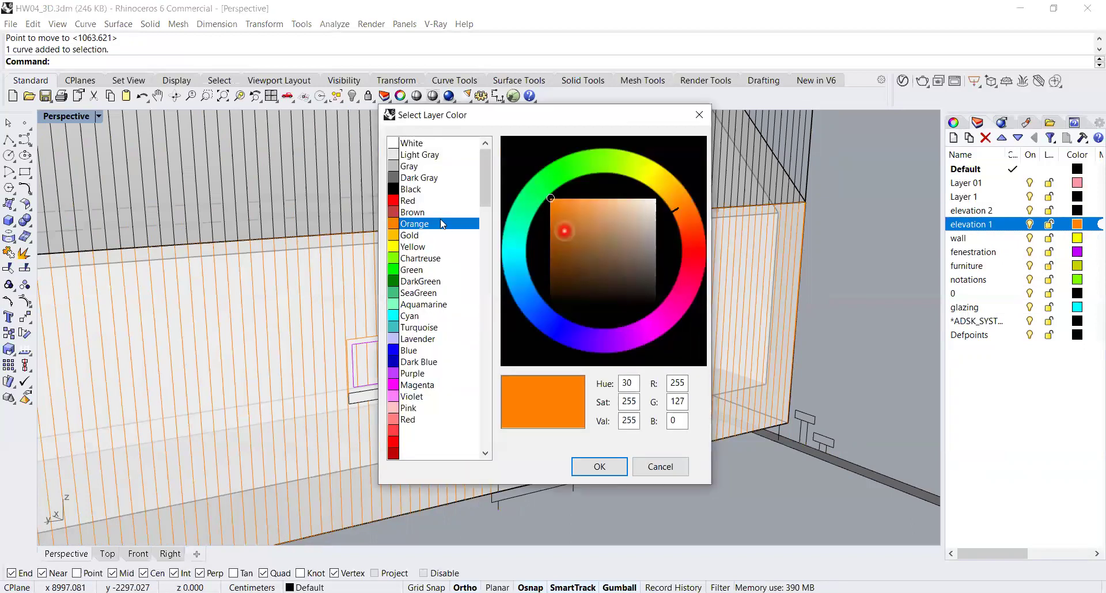
{"action": "left_click", "coordinate": [410, 202]}
{"action": "left_click", "coordinate": [615, 468]}
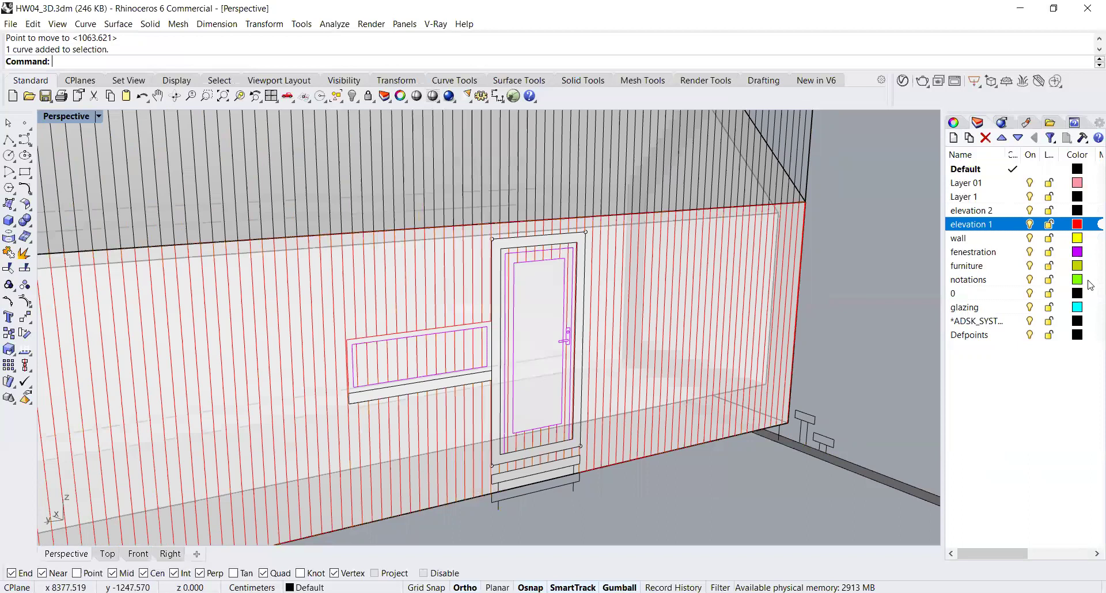
- Set the elevation 1 layer's color to dark blue, RGB 14, 0, 148
{"action": "left_click_drag", "start_coordinate": [538, 299], "coordinate": [571, 324]}
{"action": "left_click_drag", "start_coordinate": [558, 247], "coordinate": [542, 239]}
{"action": "left_click", "coordinate": [597, 470]}
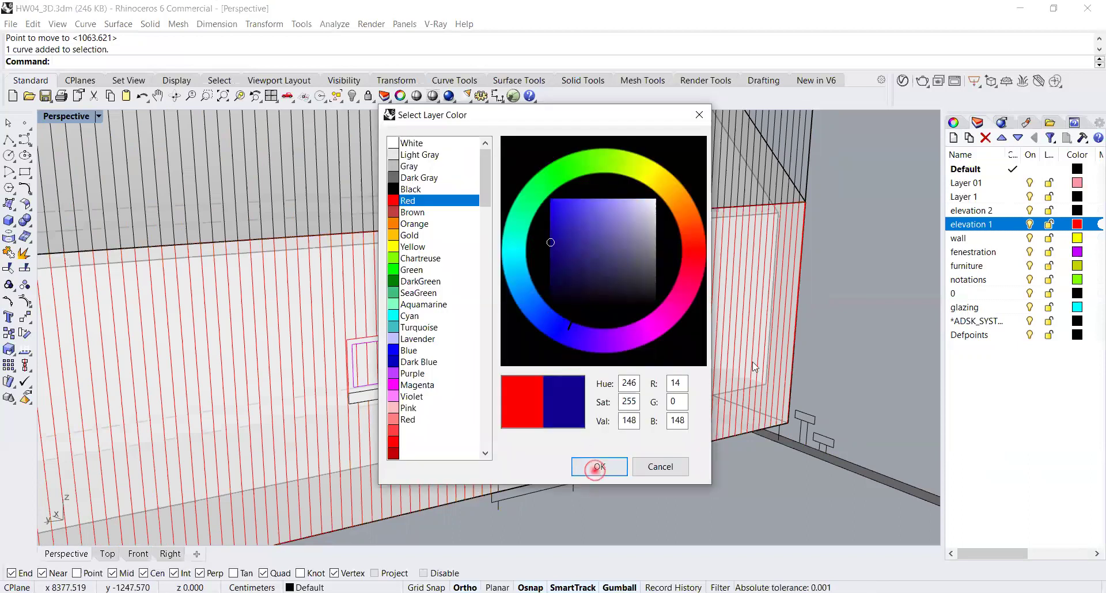
- Select the inner and outer outlines of the door frame on the South Elevation
{"action": "scroll", "coordinate": [753, 361], "scroll_direction": "down", "scroll_amount": 5}
{"action": "right_click_drag", "start_coordinate": [753, 361], "coordinate": [455, 215]}
{"action": "scroll", "coordinate": [617, 354], "scroll_direction": "up", "scroll_amount": 8}
{"action": "left_click", "coordinate": [455, 216]}
{"action": "scroll", "coordinate": [579, 267], "scroll_direction": "down", "scroll_amount": 2}
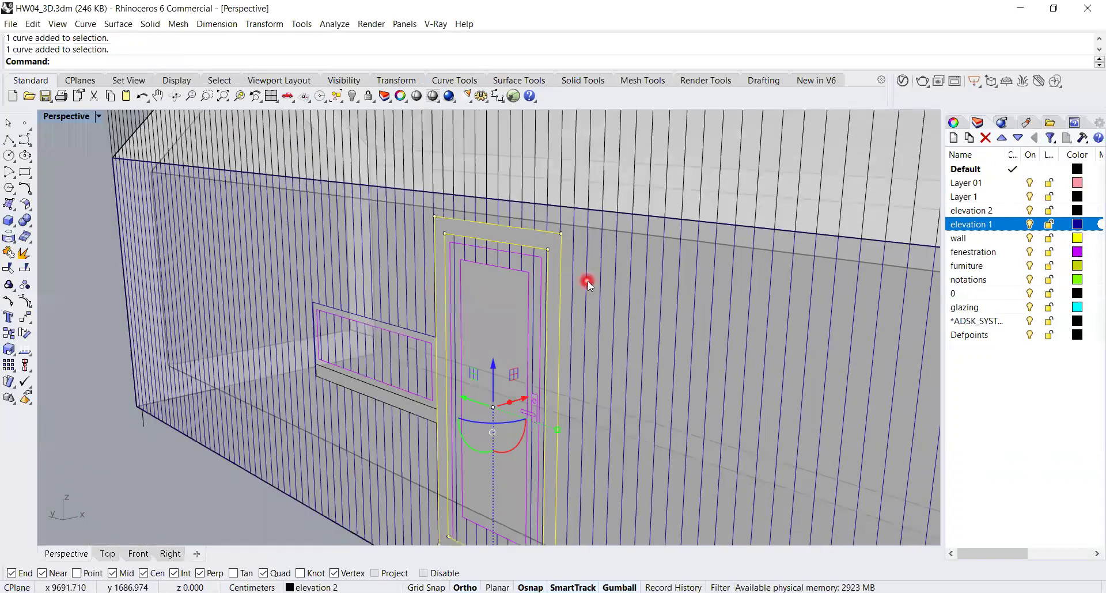
- Measure in the plan drawing how far the door frame projects beyond the outer wall face
{"action": "scroll", "coordinate": [588, 281], "scroll_direction": "down", "scroll_amount": 3}
{"action": "right_click_drag", "start_coordinate": [582, 403], "coordinate": [586, 280], "text": "shift"}
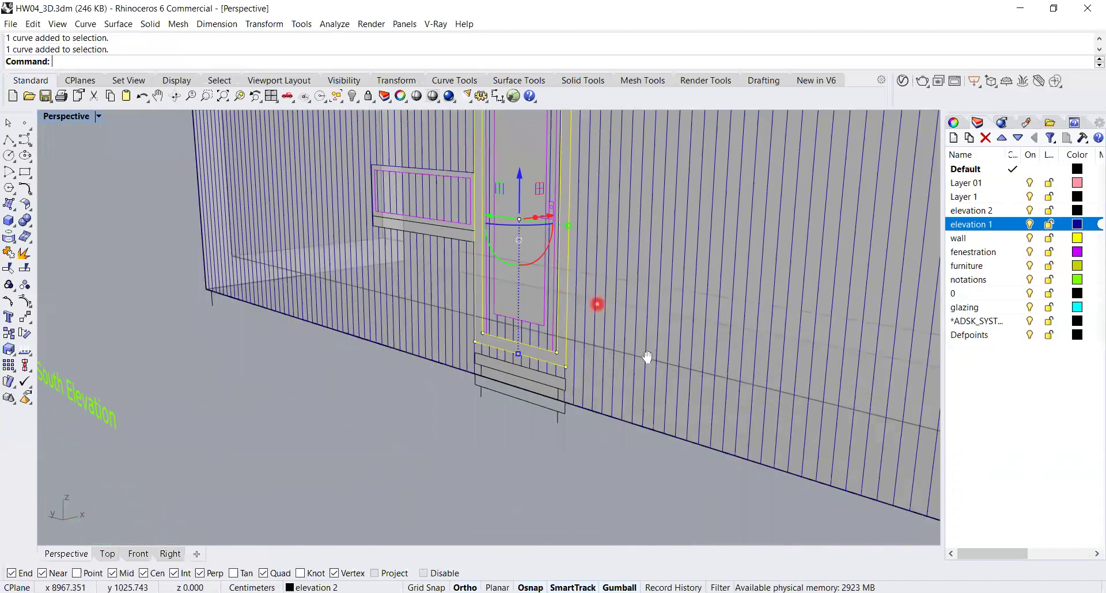
{"action": "right_click_drag", "start_coordinate": [648, 357], "coordinate": [594, 362], "text": "shift"}
{"action": "scroll", "coordinate": [592, 356], "scroll_direction": "down", "scroll_amount": 2}
{"action": "scroll", "coordinate": [591, 331], "scroll_direction": "down", "scroll_amount": 2}
{"action": "right_click_drag", "start_coordinate": [769, 369], "coordinate": [686, 410]}
{"action": "scroll", "coordinate": [687, 409], "scroll_direction": "down", "scroll_amount": 2}
{"action": "mouse_move", "coordinate": [686, 457]}
{"action": "right_mouse_down"}
{"action": "mouse_move", "coordinate": [669, 457]}
{"action": "mouse_move", "coordinate": [674, 445]}
{"action": "right_mouse_up"}
{"action": "right_click_drag", "start_coordinate": [674, 445], "coordinate": [467, 330], "text": "shift"}
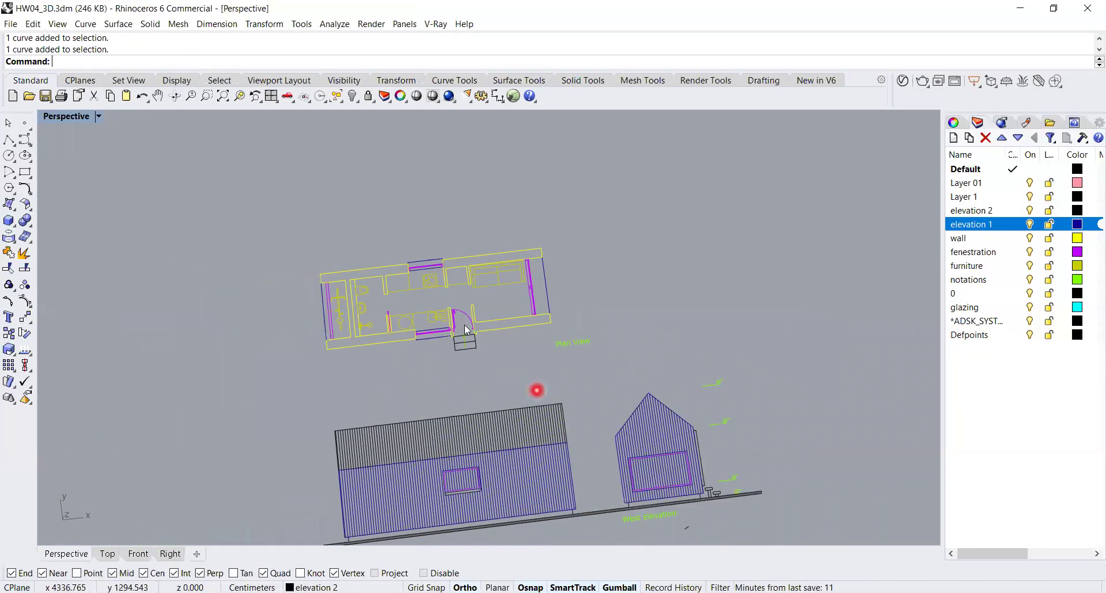
{"action": "scroll", "coordinate": [466, 330], "scroll_direction": "up", "scroll_amount": 6}
{"action": "type", "text": "Distance"}
{"action": "key", "text": "Return"}
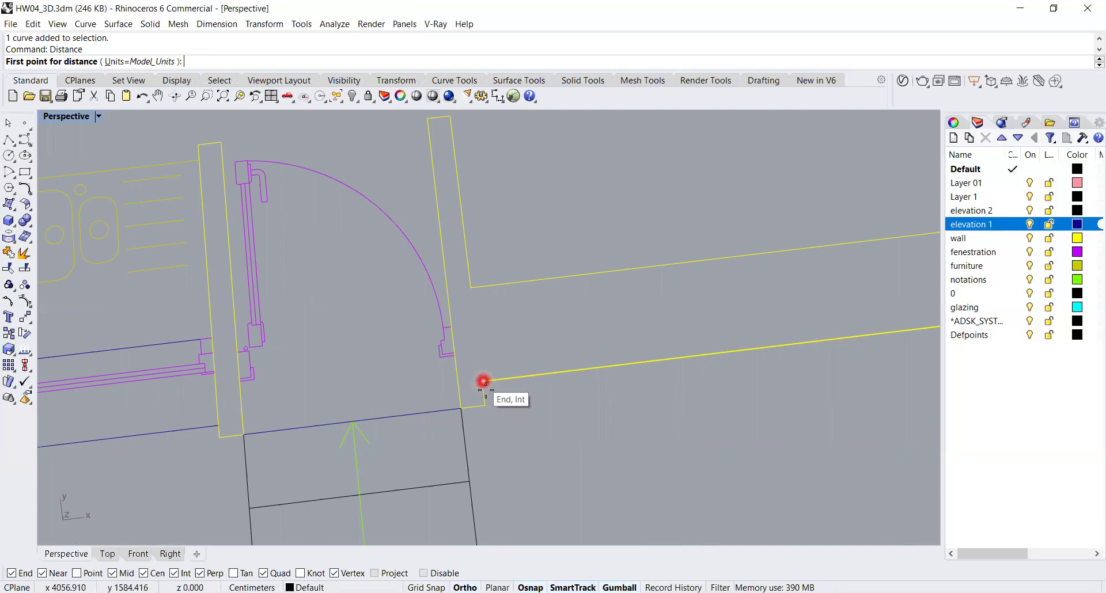
{"action": "left_click", "coordinate": [483, 382]}
{"action": "left_click", "coordinate": [485, 406]}
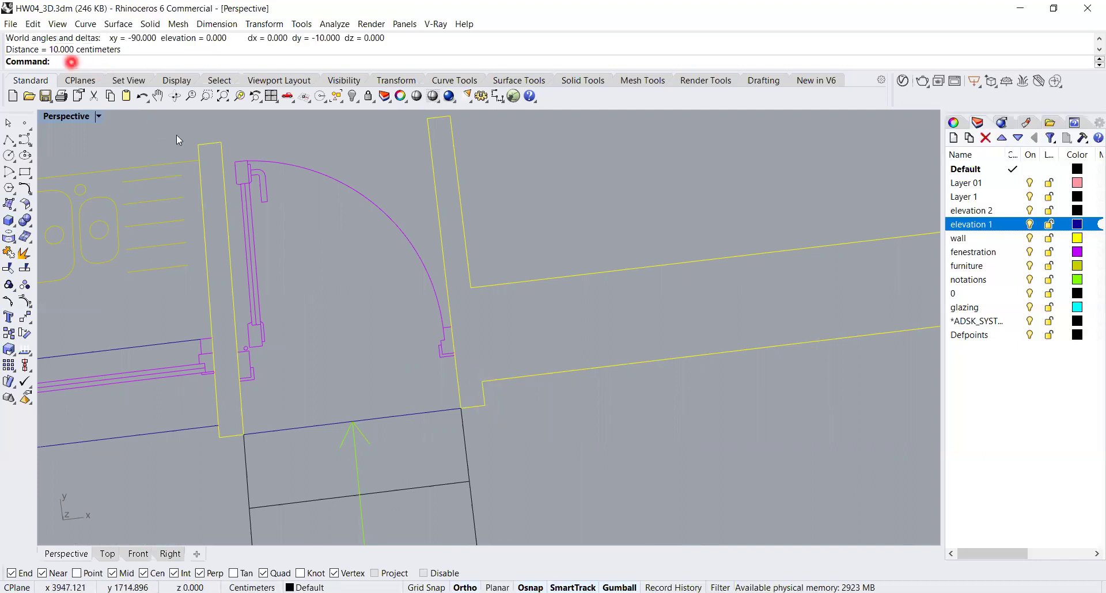
- Extrude the inner and outer door frame outlines on the South Elevation together as a solid, 10 cm outward
{"action": "scroll", "coordinate": [228, 249], "scroll_direction": "down", "scroll_amount": 10}
{"action": "right_click_drag", "start_coordinate": [498, 343], "coordinate": [447, 259], "text": "shift"}
{"action": "scroll", "coordinate": [541, 330], "scroll_direction": "up", "scroll_amount": 8}
{"action": "right_click_drag", "start_coordinate": [693, 335], "coordinate": [735, 242]}
{"action": "right_click_drag", "start_coordinate": [715, 202], "coordinate": [681, 324], "text": "shift"}
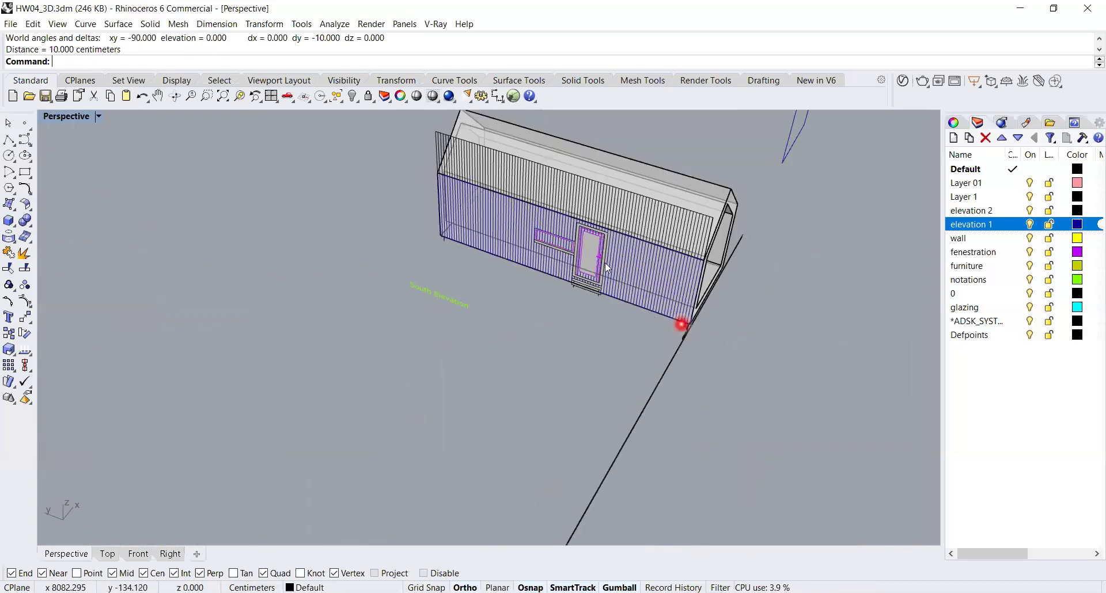
{"action": "scroll", "coordinate": [605, 262], "scroll_direction": "up", "scroll_amount": 9}
{"action": "right_click_drag", "start_coordinate": [595, 250], "coordinate": [576, 167], "text": "shift"}
{"action": "right_click_drag", "start_coordinate": [596, 204], "coordinate": [581, 182]}
{"action": "scroll", "coordinate": [580, 178], "scroll_direction": "up", "scroll_amount": 3}
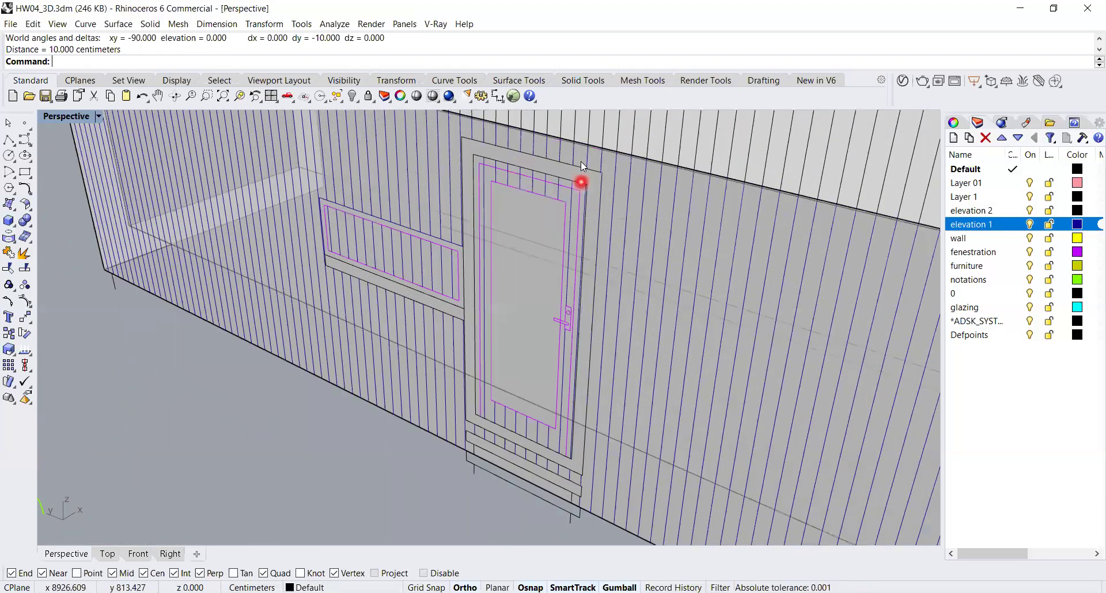
{"action": "scroll", "coordinate": [582, 166], "scroll_direction": "up", "scroll_amount": 2}
{"action": "left_click", "coordinate": [581, 162]}
{"action": "left_click", "coordinate": [577, 186], "text": "shift"}
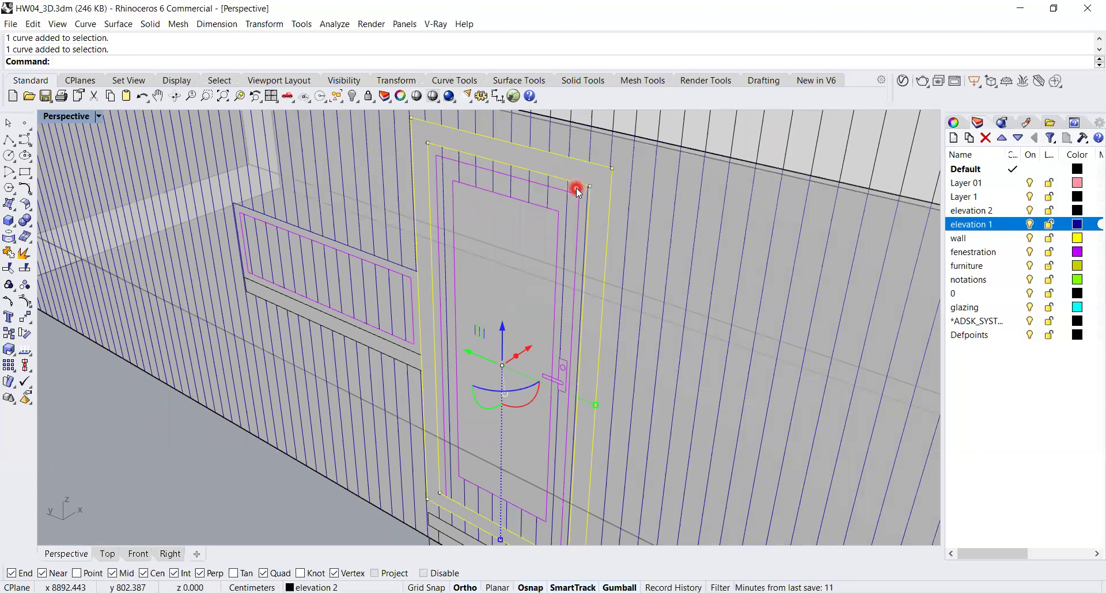
{"action": "type", "text": "ExtrudeCrv"}
{"action": "key", "text": "Return"}
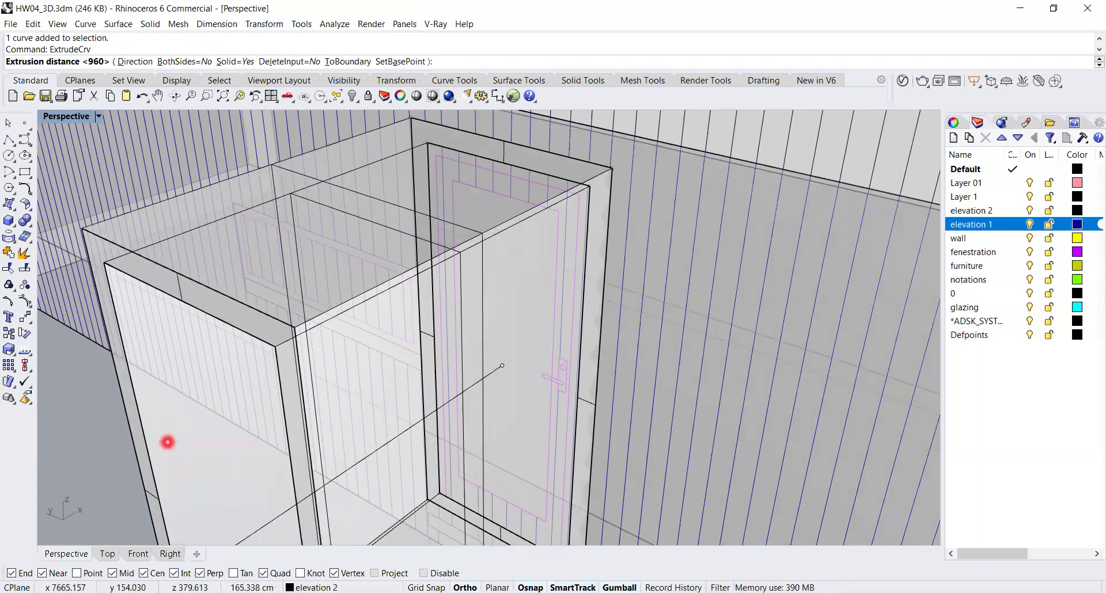
{"action": "type", "text": "10"}
{"action": "key", "text": "Return"}
{"action": "key", "text": "Escape"}
- Create a top-level layer named 3D and give it a light pink color
{"action": "scroll", "coordinate": [455, 286], "scroll_direction": "down", "scroll_amount": 6}
{"action": "scroll", "coordinate": [579, 228], "scroll_direction": "down", "scroll_amount": 5}
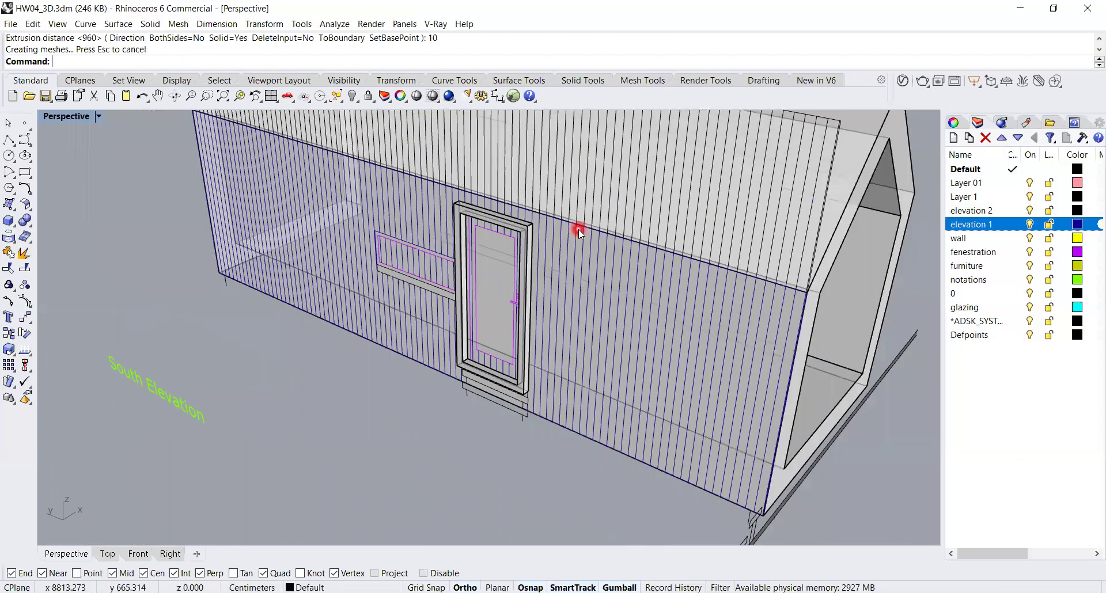
{"action": "right_click_drag", "start_coordinate": [662, 186], "coordinate": [610, 232], "text": "shift"}
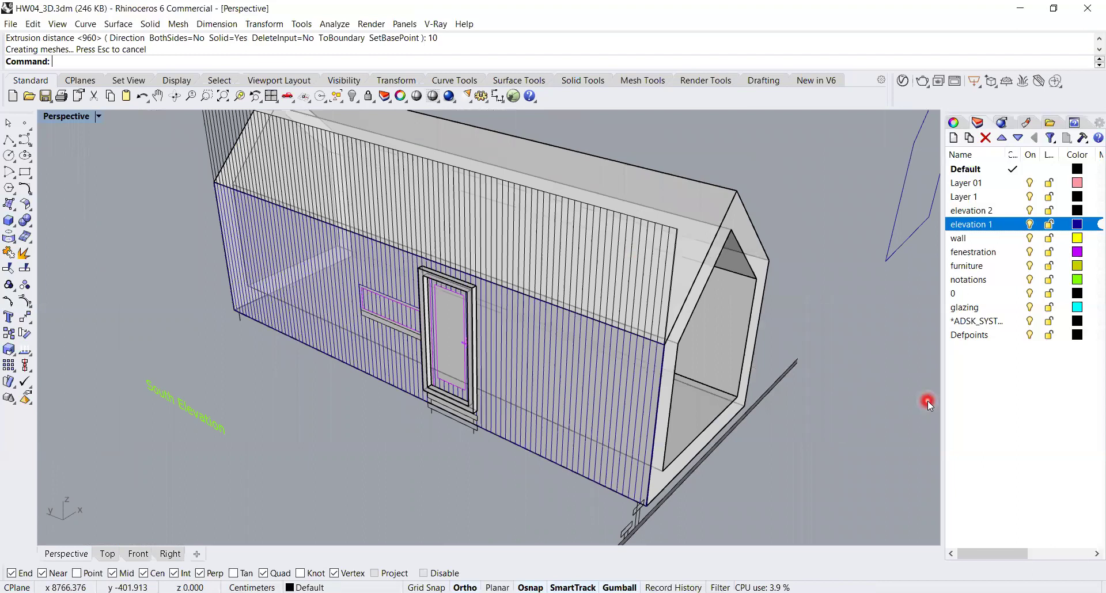
{"action": "left_click", "coordinate": [969, 141]}
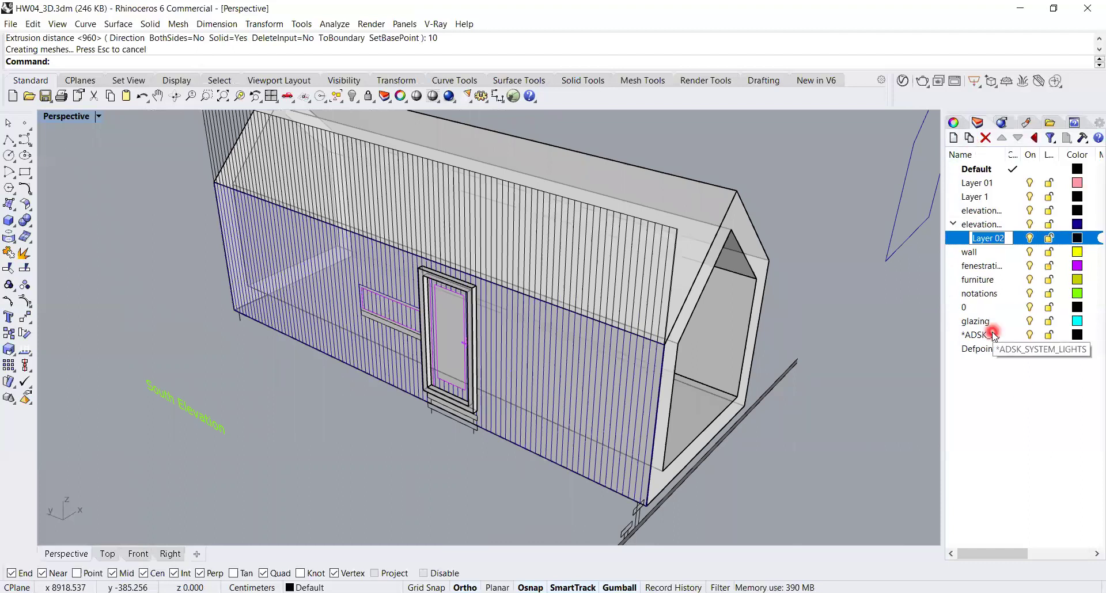
{"action": "type", "text": "3"}
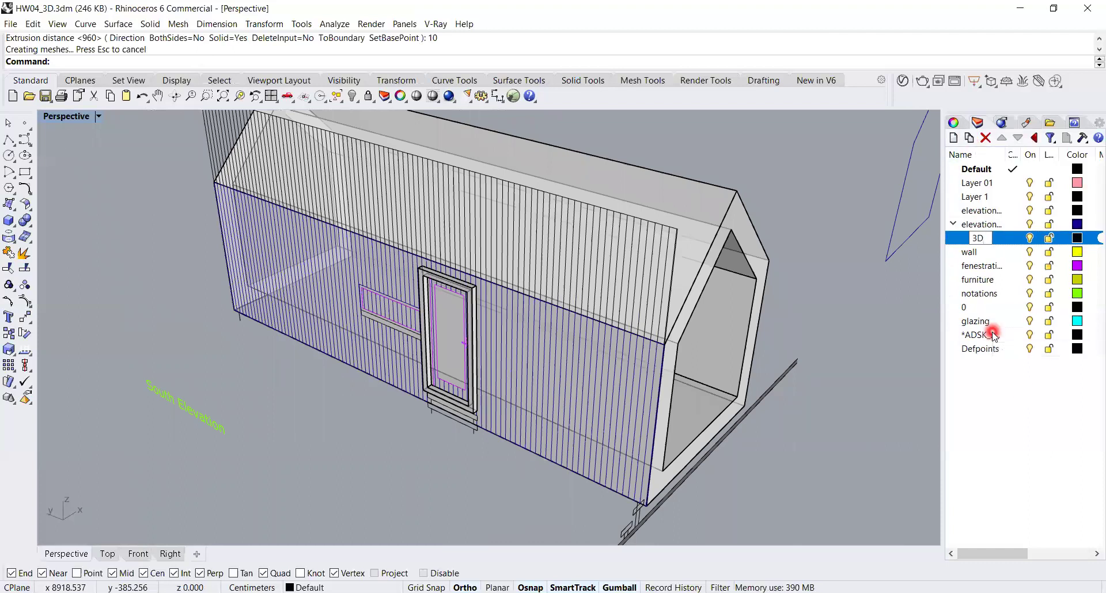
{"action": "type", "text": "D"}
{"action": "key", "text": "Return"}
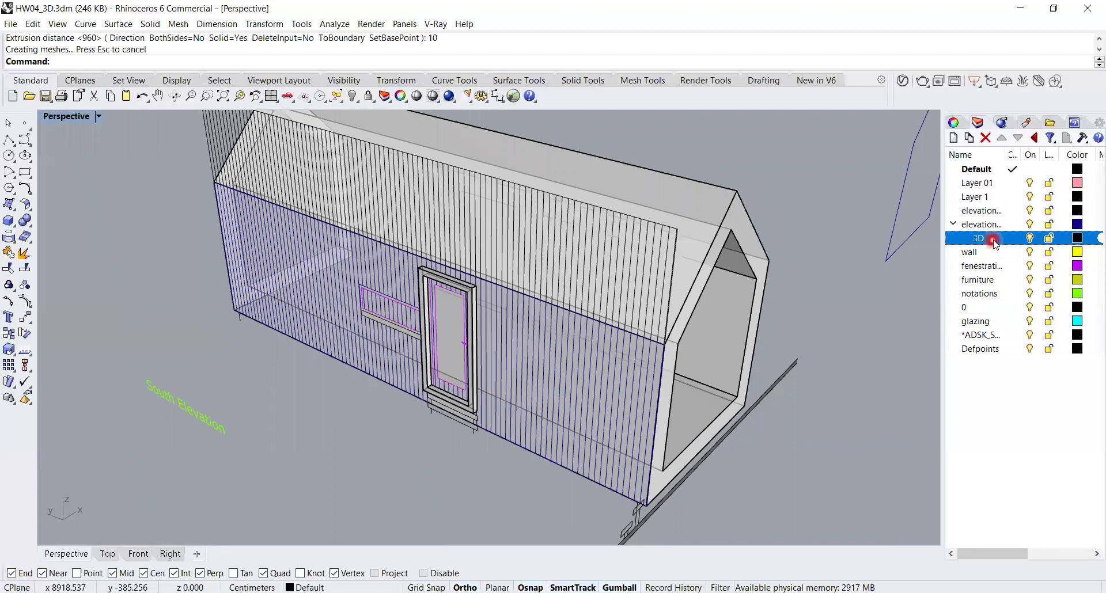
{"action": "left_click", "coordinate": [1076, 238]}
{"action": "left_click_drag", "start_coordinate": [580, 256], "coordinate": [622, 197]}
{"action": "left_click", "coordinate": [595, 465]}
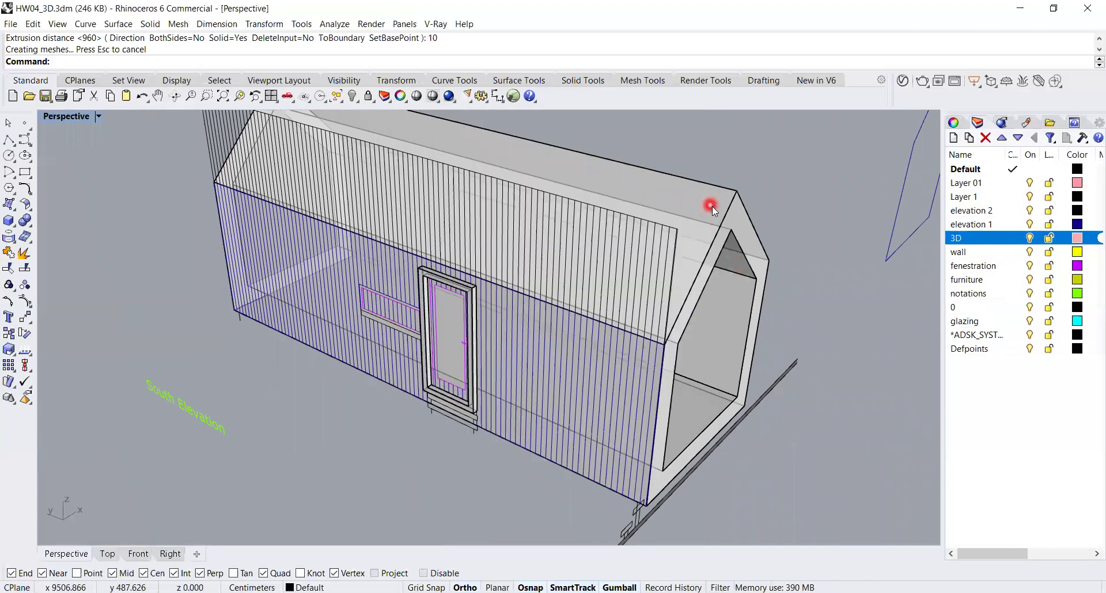
- Change the extruded house shell and the door frame solid to the 3D layer
{"action": "left_click", "coordinate": [712, 206]}
{"action": "left_click", "coordinate": [429, 336]}
{"action": "scroll", "coordinate": [489, 288], "scroll_direction": "up", "scroll_amount": 5}
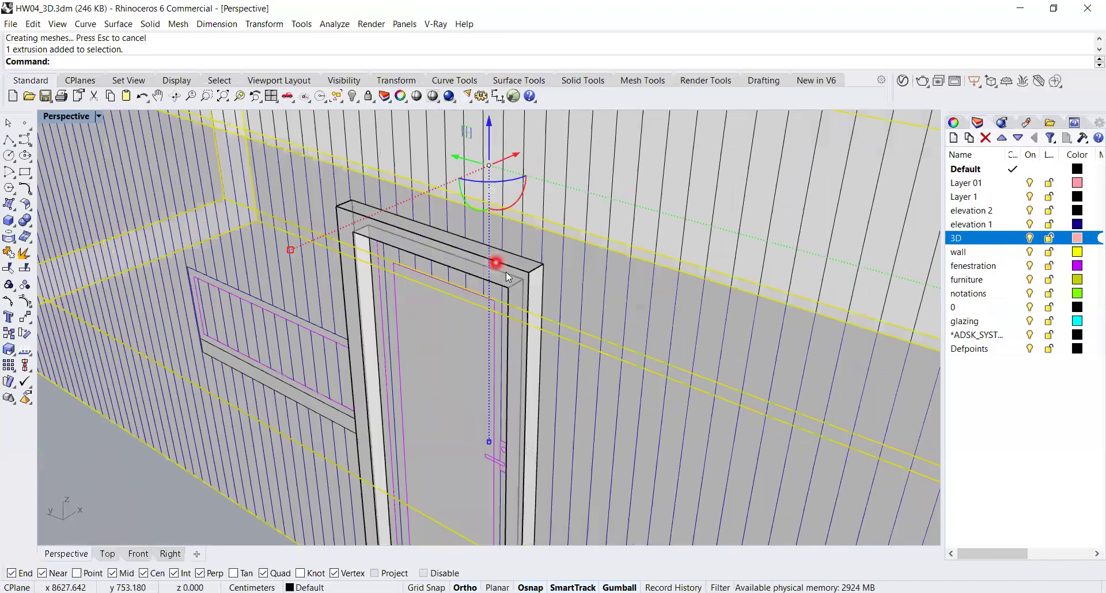
{"action": "left_click", "coordinate": [1049, 238]}
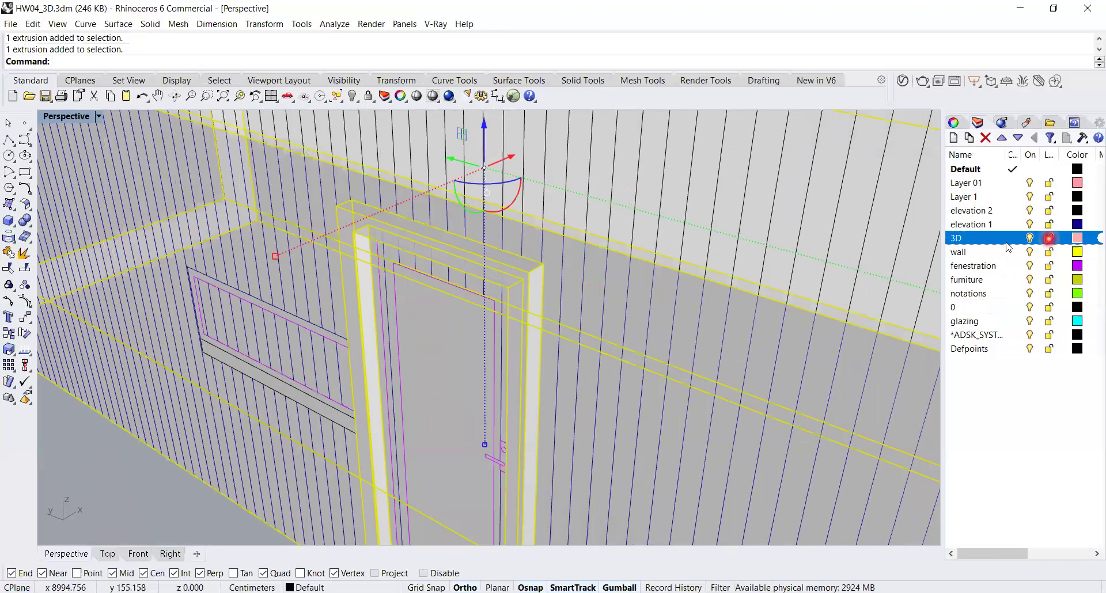
{"action": "right_click", "coordinate": [997, 239]}
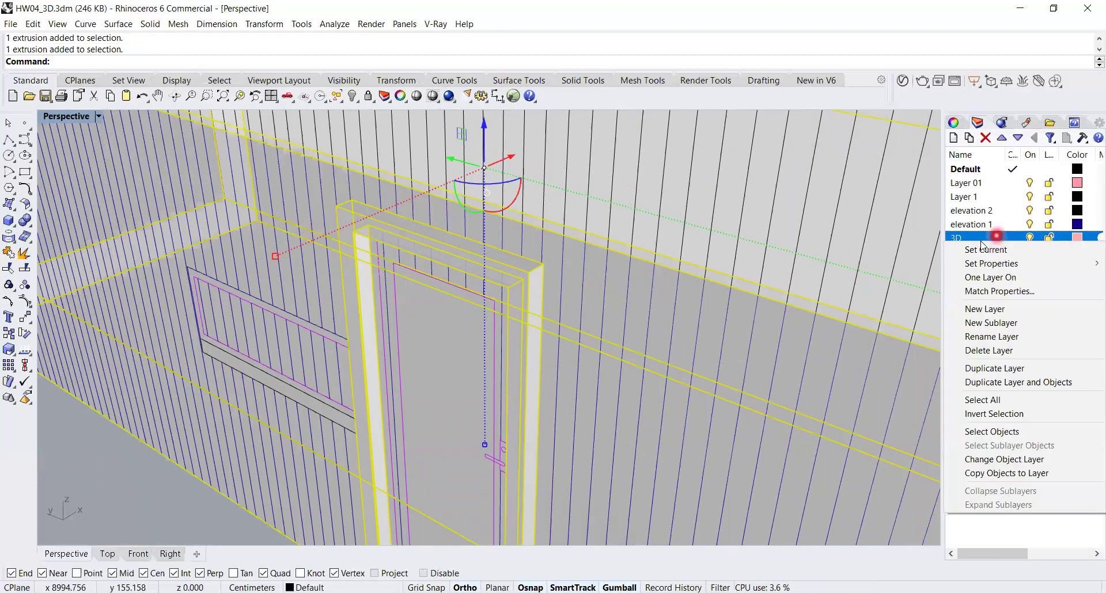
{"action": "left_click", "coordinate": [1003, 420]}
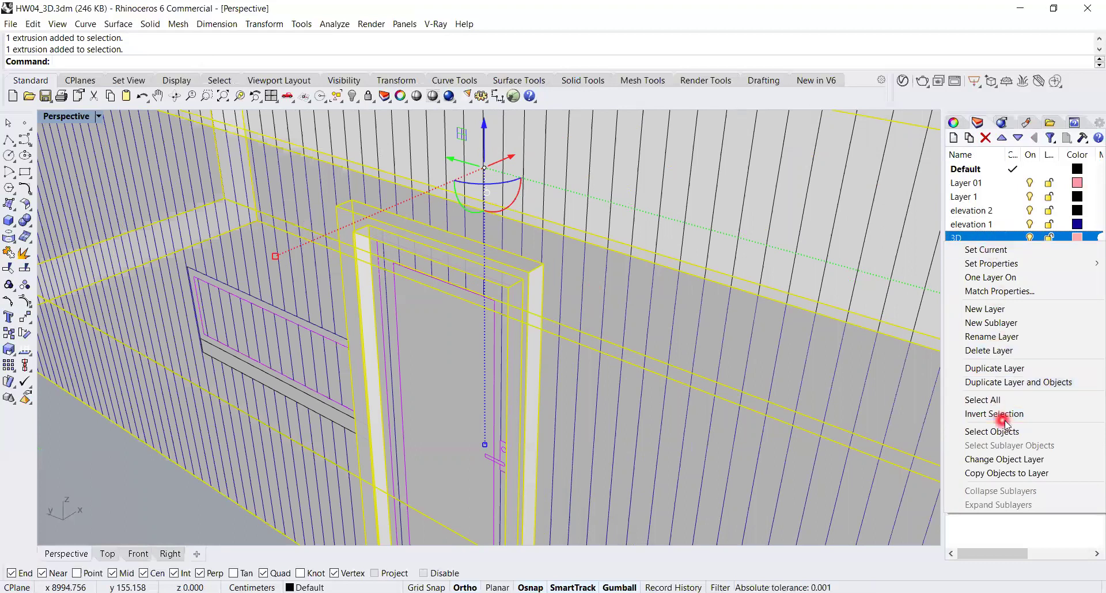
{"action": "left_click", "coordinate": [1031, 461]}
{"action": "scroll", "coordinate": [434, 295], "scroll_direction": "down", "scroll_amount": 5}
{"action": "left_click", "coordinate": [652, 154]}
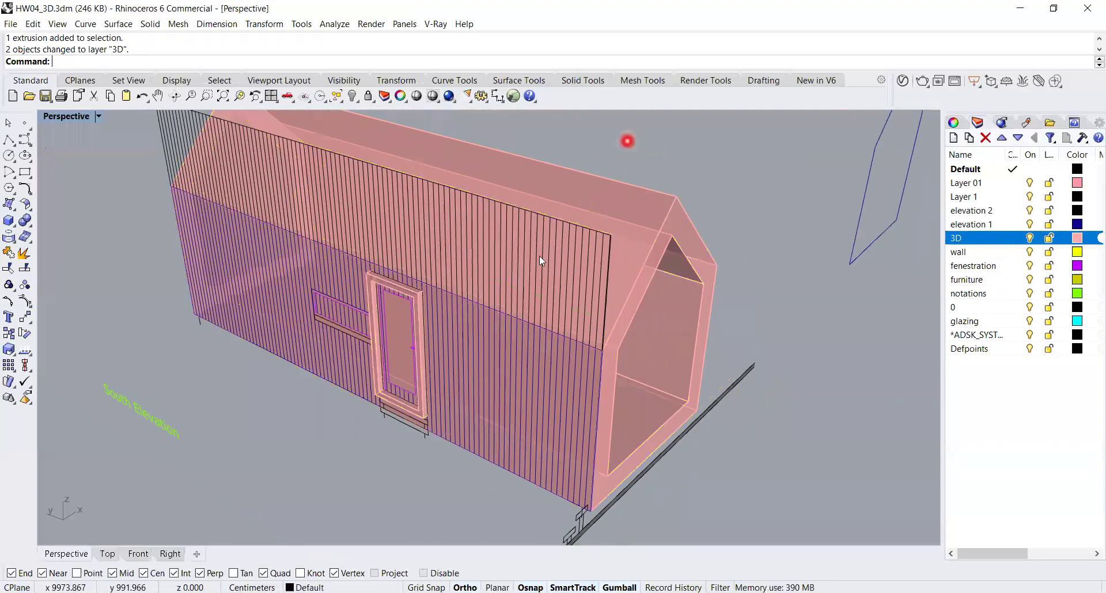
{"action": "scroll", "coordinate": [540, 248], "scroll_direction": "up", "scroll_amount": 5}
{"action": "scroll", "coordinate": [495, 292], "scroll_direction": "up", "scroll_amount": 5}
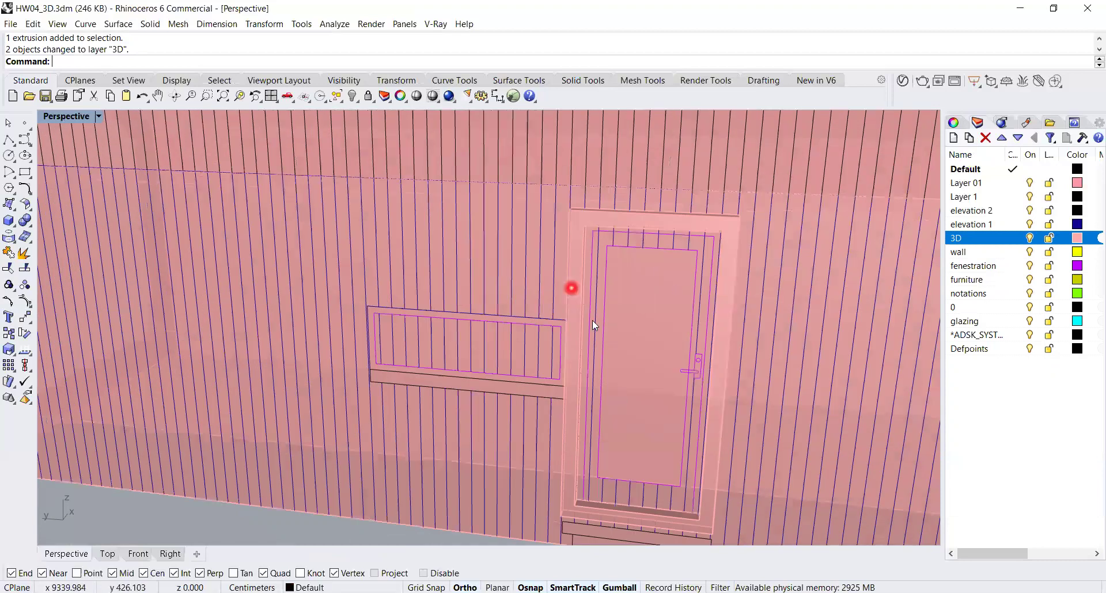
{"action": "scroll", "coordinate": [617, 313], "scroll_direction": "up", "scroll_amount": 5}
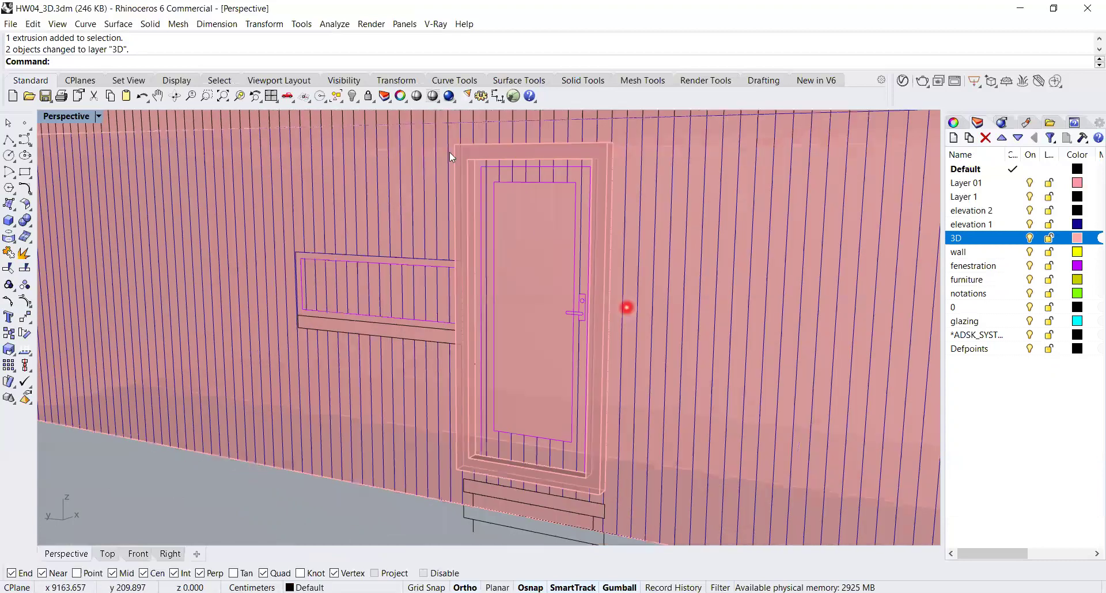
- Extrude the inner door frame outline as a solid through the South Elevation wall, about 111 cm into the house
{"action": "scroll", "coordinate": [481, 165], "scroll_direction": "up", "scroll_amount": 10}
{"action": "scroll", "coordinate": [483, 163], "scroll_direction": "down", "scroll_amount": 10}
{"action": "right_click_drag", "start_coordinate": [564, 242], "coordinate": [565, 380]}
{"action": "left_click", "coordinate": [484, 180]}
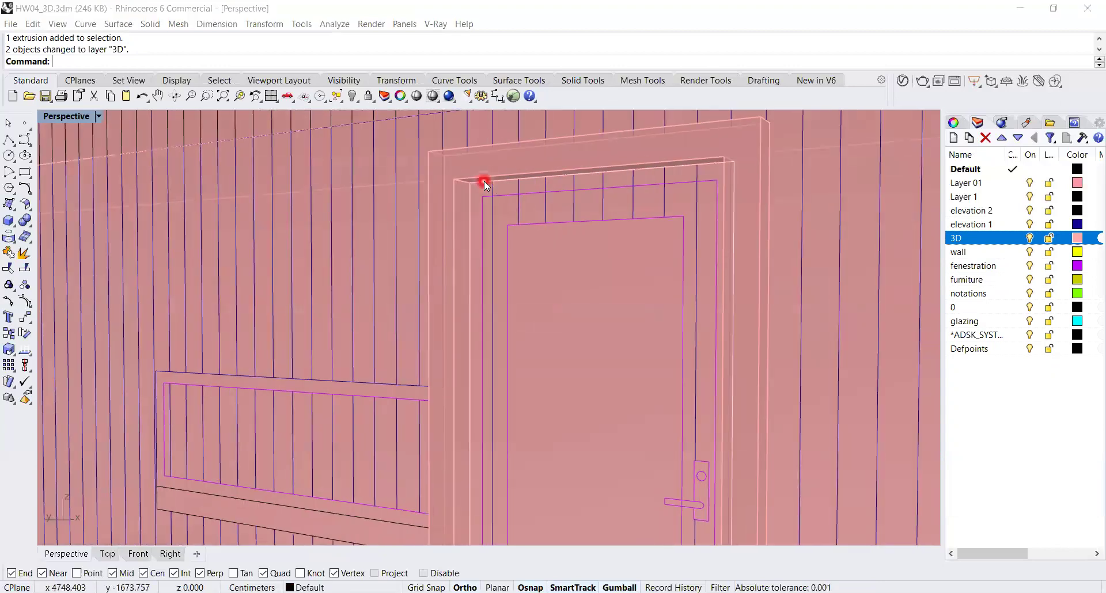
{"action": "left_click", "coordinate": [563, 171]}
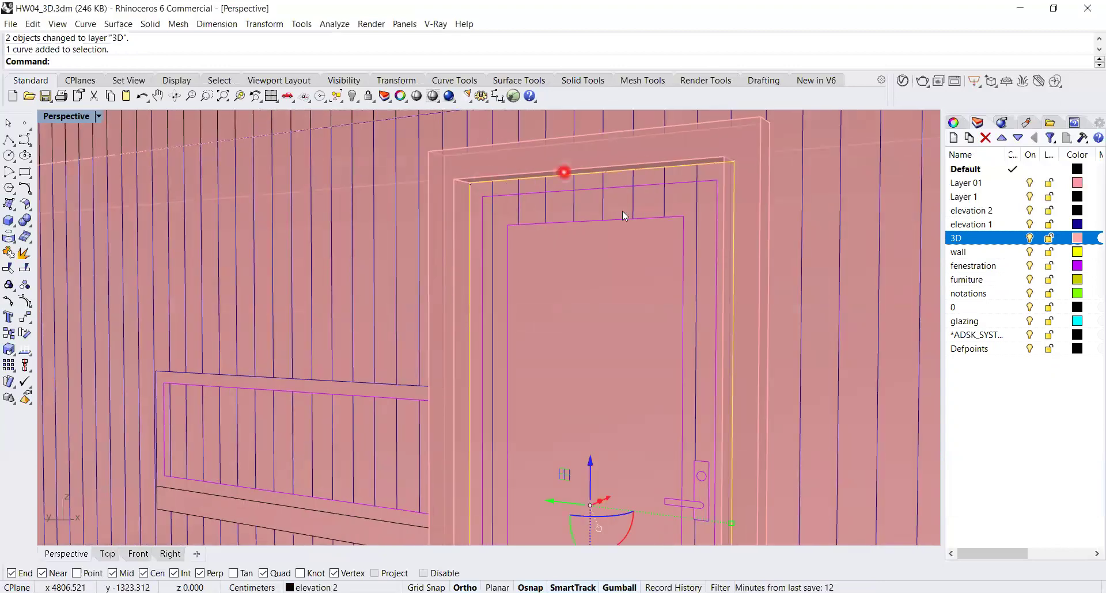
{"action": "scroll", "coordinate": [625, 230], "scroll_direction": "down", "scroll_amount": 8}
{"action": "scroll", "coordinate": [627, 251], "scroll_direction": "down", "scroll_amount": 2}
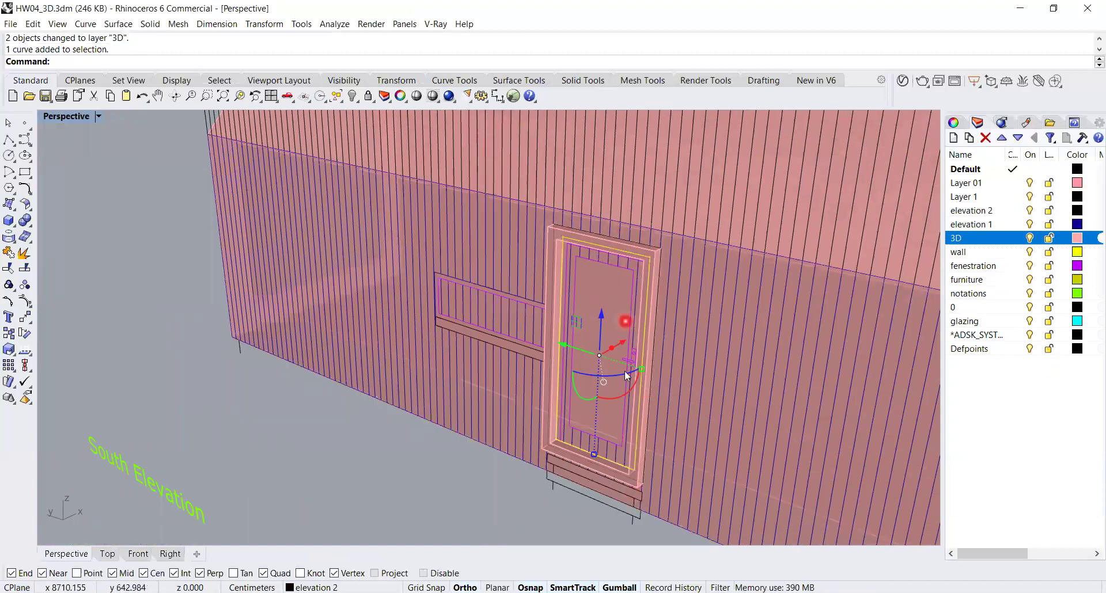
{"action": "scroll", "coordinate": [635, 428], "scroll_direction": "up", "scroll_amount": 3}
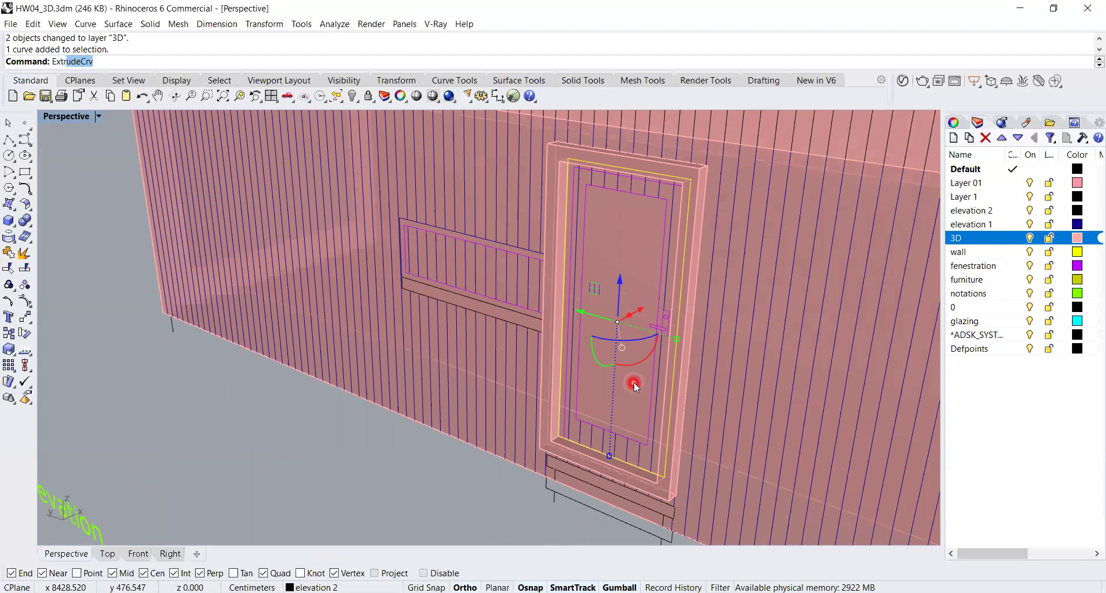
{"action": "key", "text": "Return"}
{"action": "scroll", "coordinate": [634, 383], "scroll_direction": "down", "scroll_amount": 3}
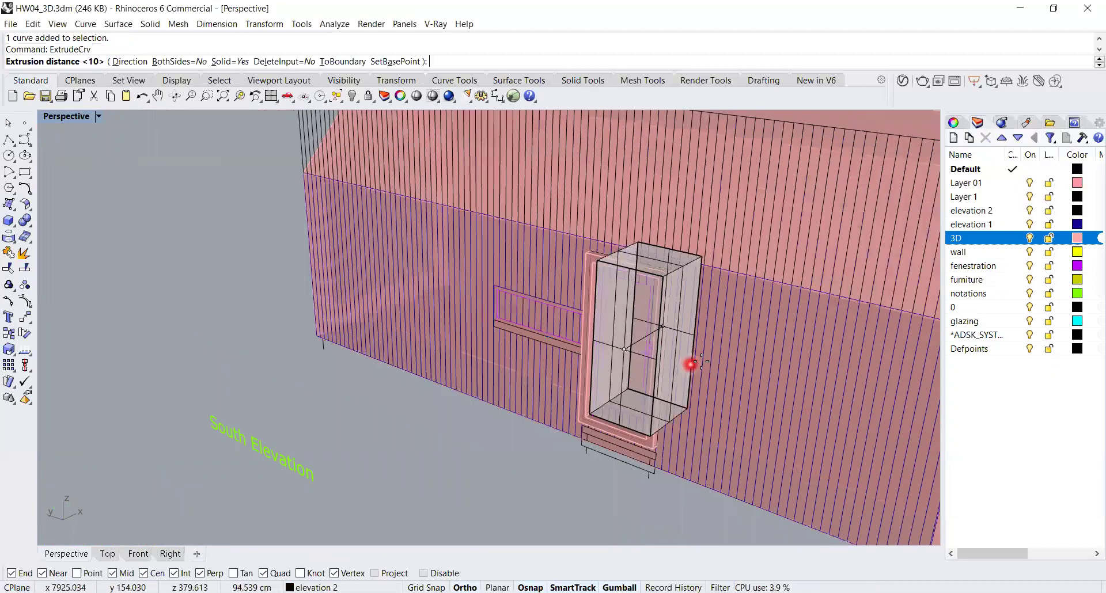
{"action": "scroll", "coordinate": [669, 351], "scroll_direction": "down", "scroll_amount": 3}
{"action": "right_click_drag", "start_coordinate": [654, 346], "coordinate": [582, 346]}
{"action": "right_click_drag", "start_coordinate": [703, 346], "coordinate": [670, 349]}
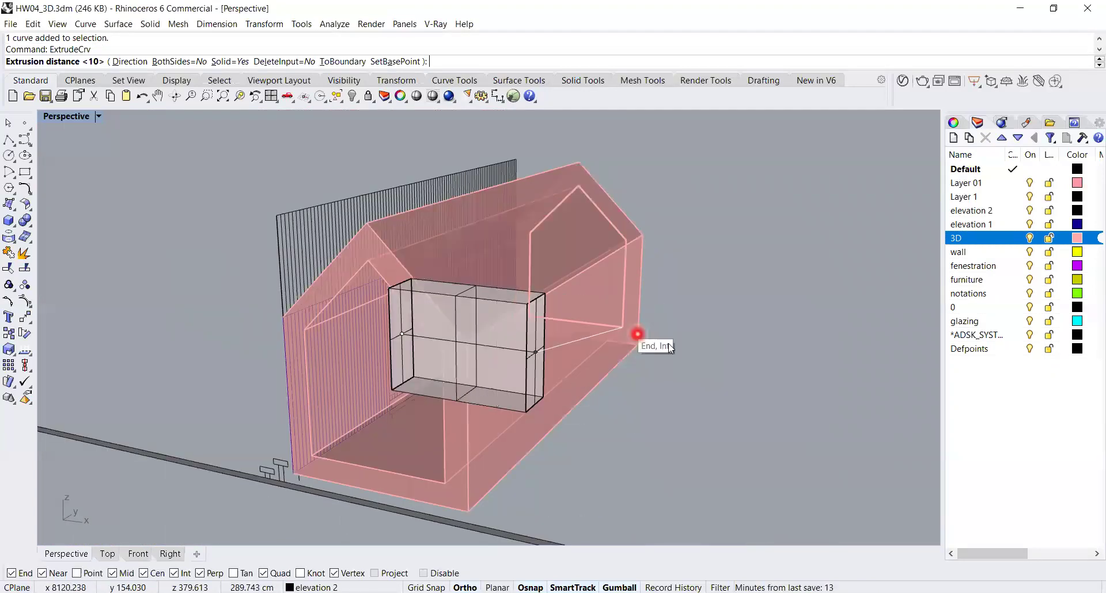
{"action": "right_click_drag", "start_coordinate": [595, 344], "coordinate": [615, 356]}
{"action": "right_click", "coordinate": [452, 340]}
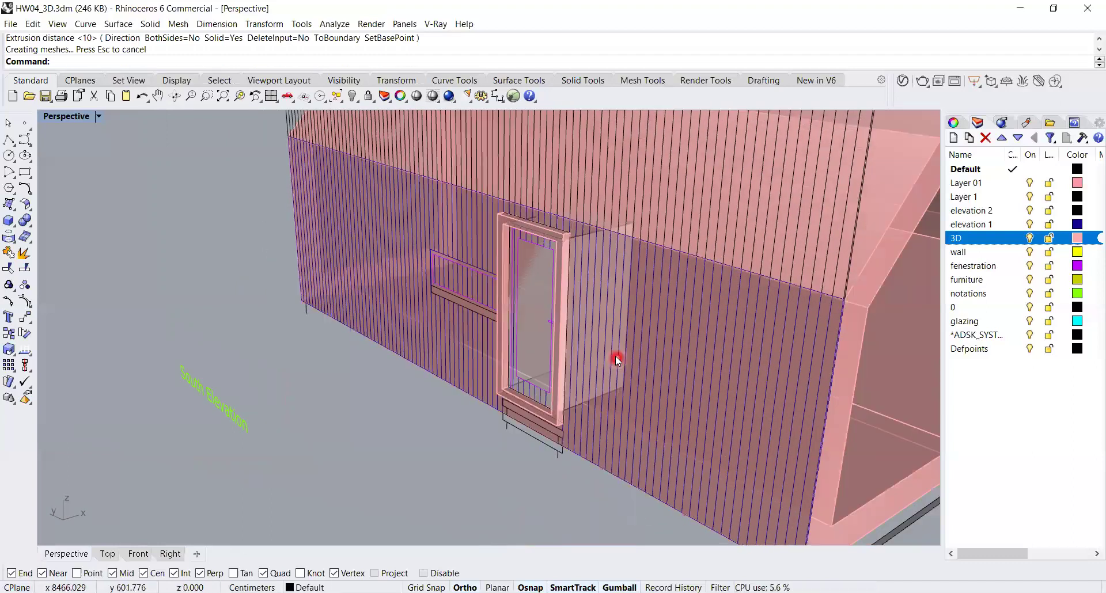
- Cut the door opening by subtracting the extruded door block from the house shell with BooleanDifference
{"action": "scroll", "coordinate": [669, 397], "scroll_direction": "up", "scroll_amount": 4}
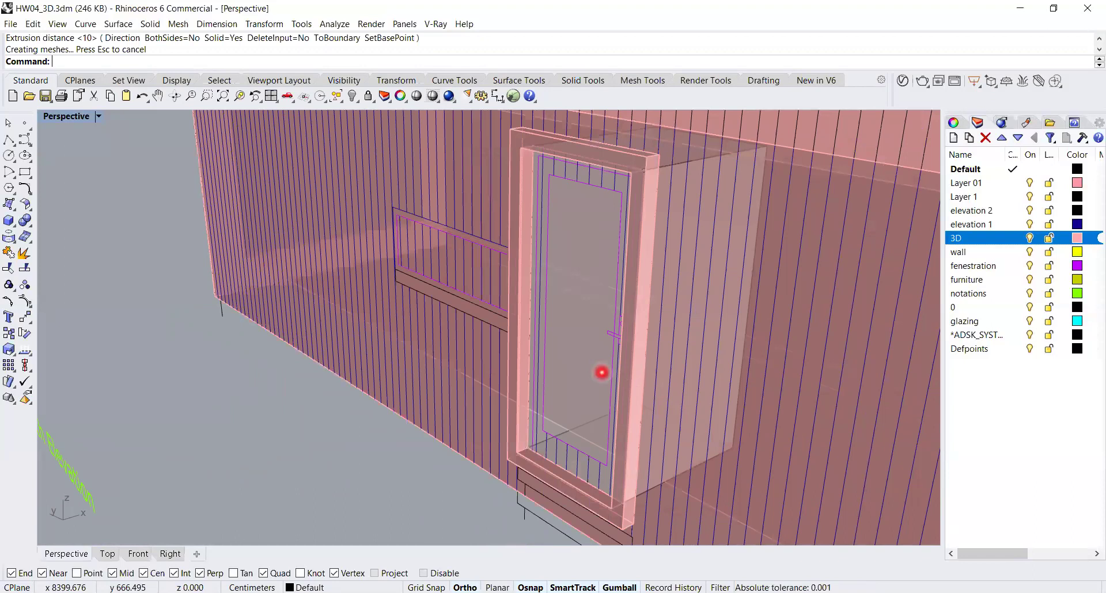
{"action": "type", "text": "BooleanDifference"}
{"action": "key", "text": "Return"}
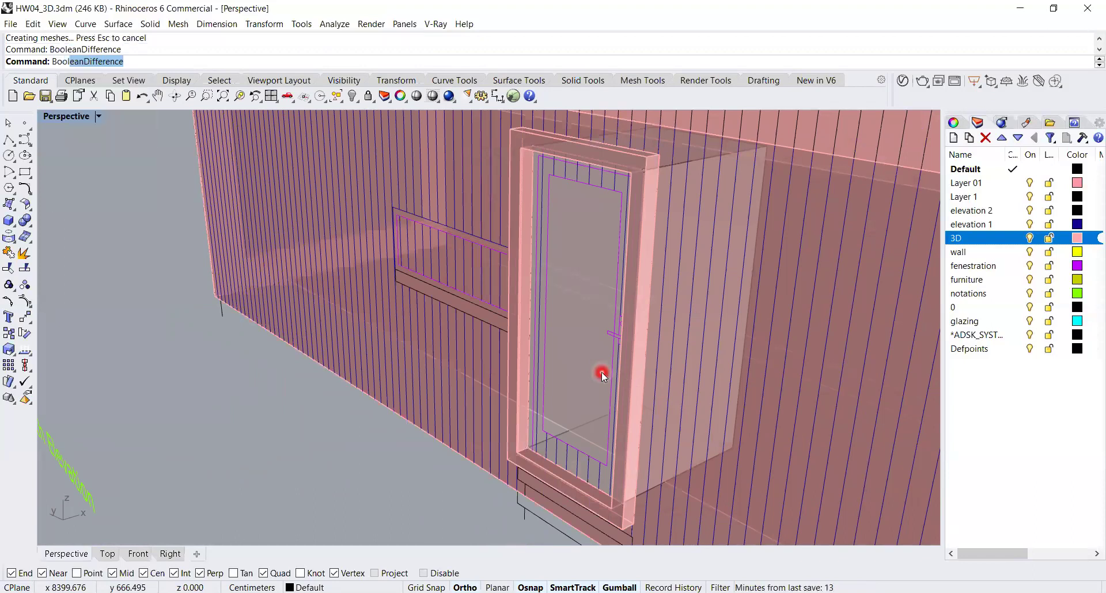
{"action": "scroll", "coordinate": [748, 321], "scroll_direction": "down", "scroll_amount": 5}
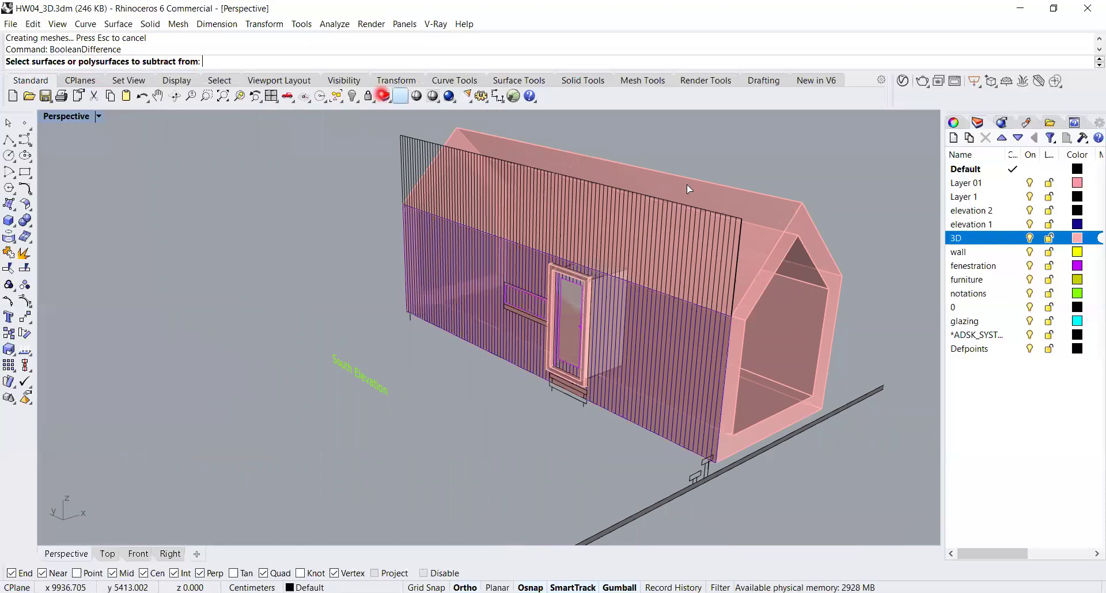
{"action": "left_click", "coordinate": [789, 216]}
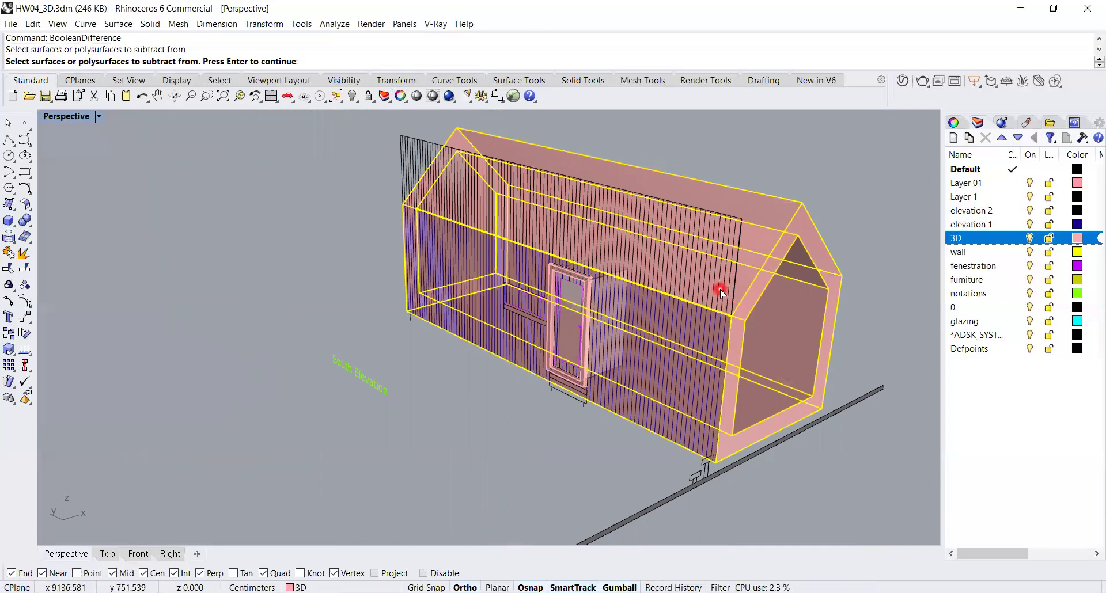
{"action": "key", "text": "Return"}
{"action": "scroll", "coordinate": [559, 291], "scroll_direction": "up", "scroll_amount": 3}
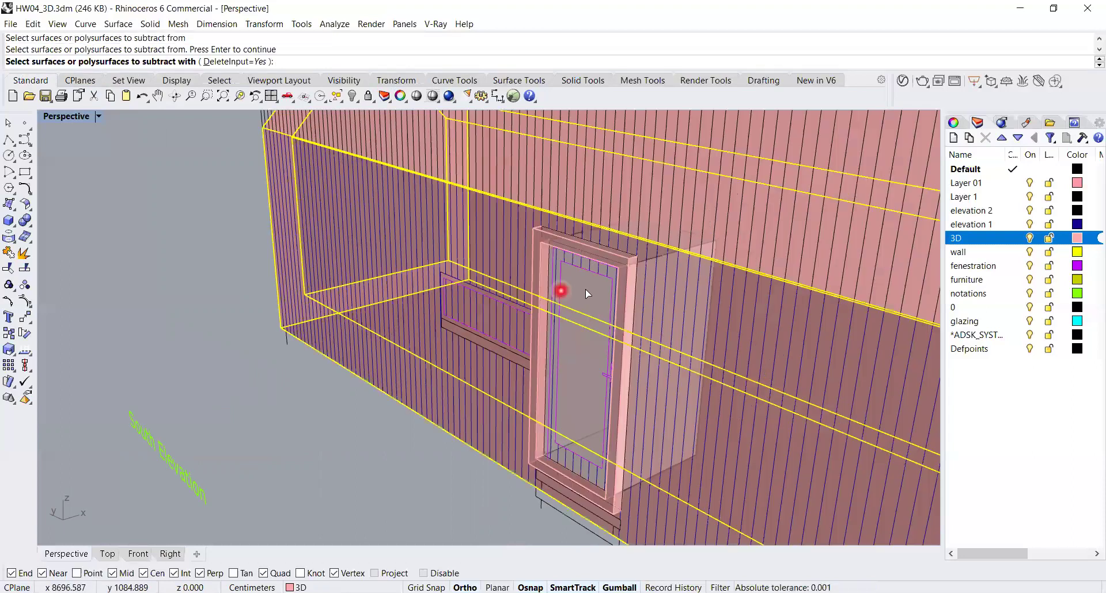
{"action": "scroll", "coordinate": [596, 291], "scroll_direction": "up", "scroll_amount": 2}
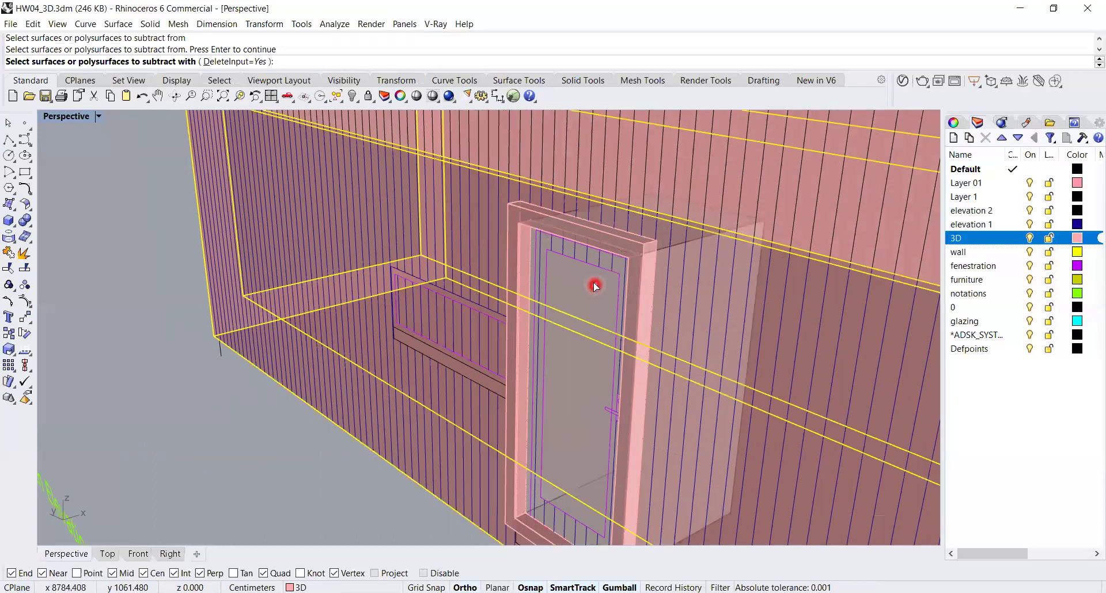
{"action": "left_click", "coordinate": [593, 284]}
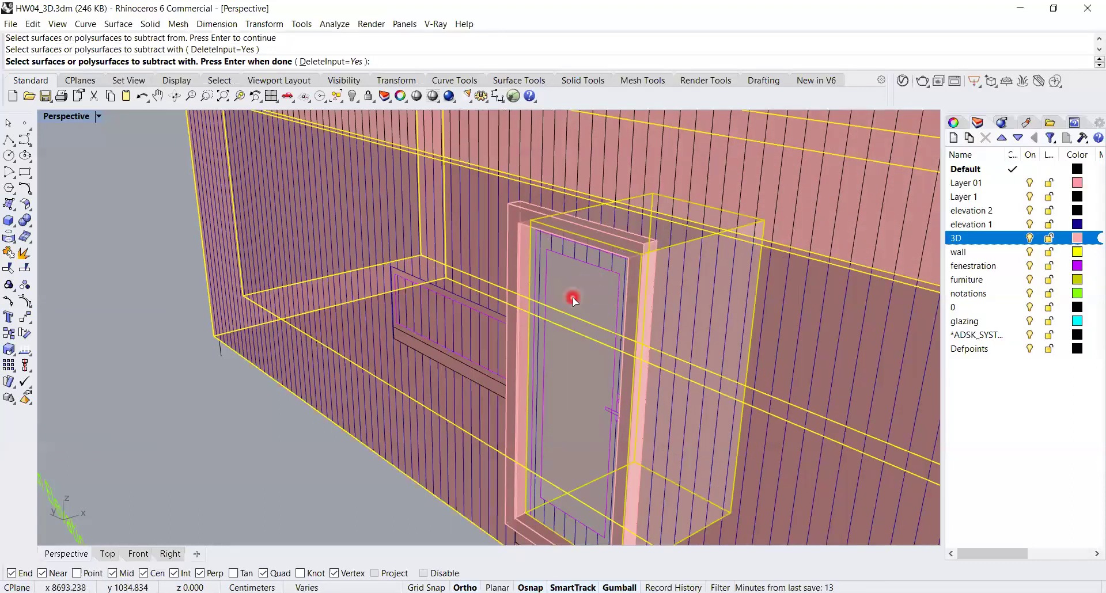
{"action": "key", "text": "Return"}
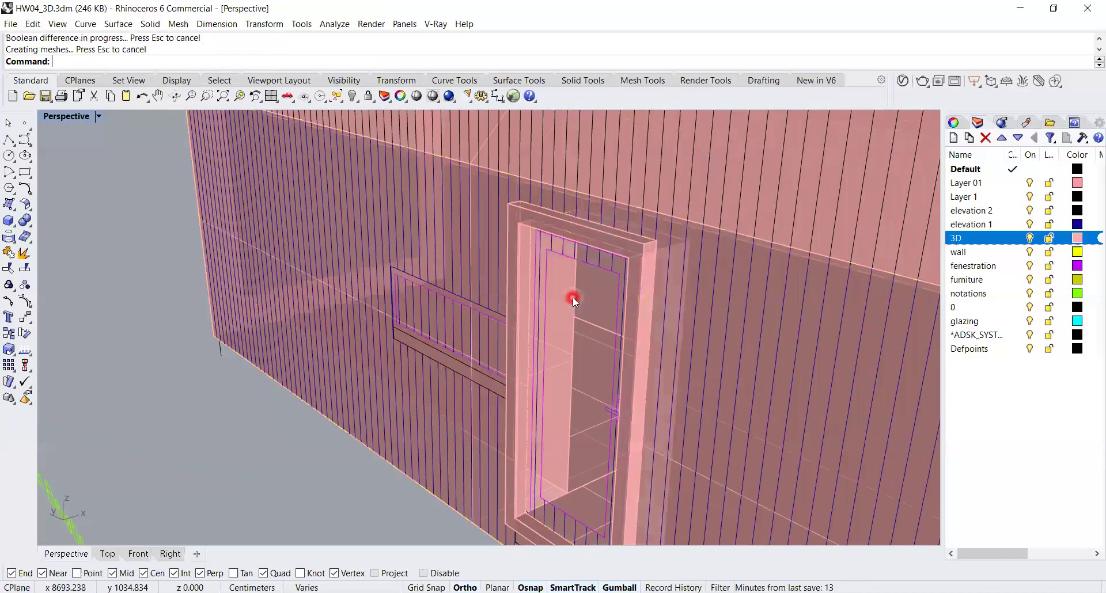
{"action": "scroll", "coordinate": [684, 326], "scroll_direction": "down", "scroll_amount": 3}
{"action": "scroll", "coordinate": [809, 316], "scroll_direction": "down", "scroll_amount": 3}
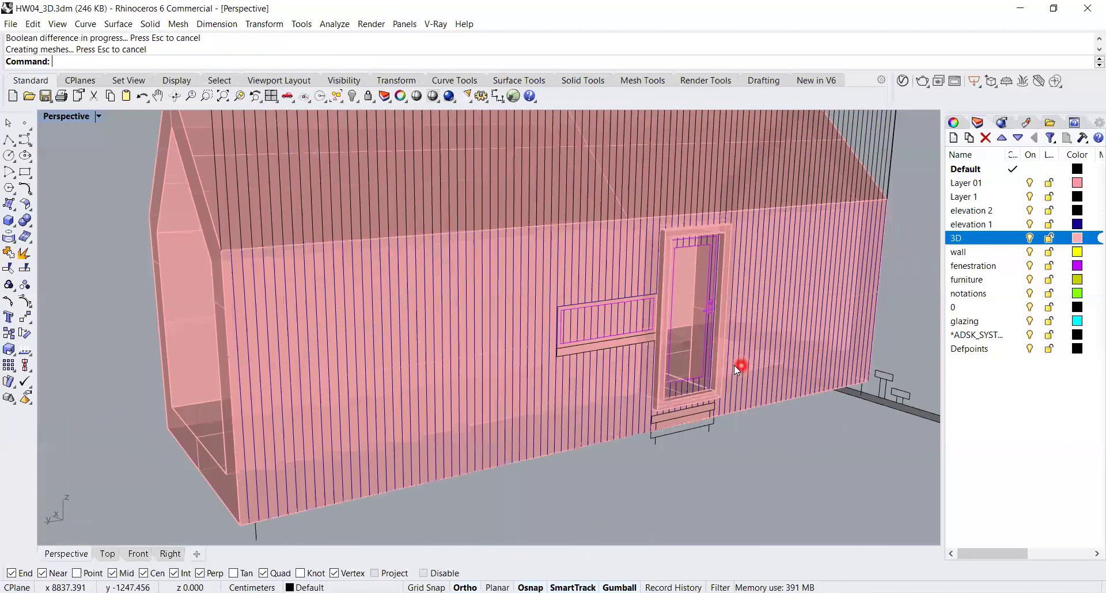
{"action": "scroll", "coordinate": [720, 364], "scroll_direction": "up", "scroll_amount": 5}
{"action": "right_click_drag", "start_coordinate": [686, 370], "coordinate": [713, 393]}
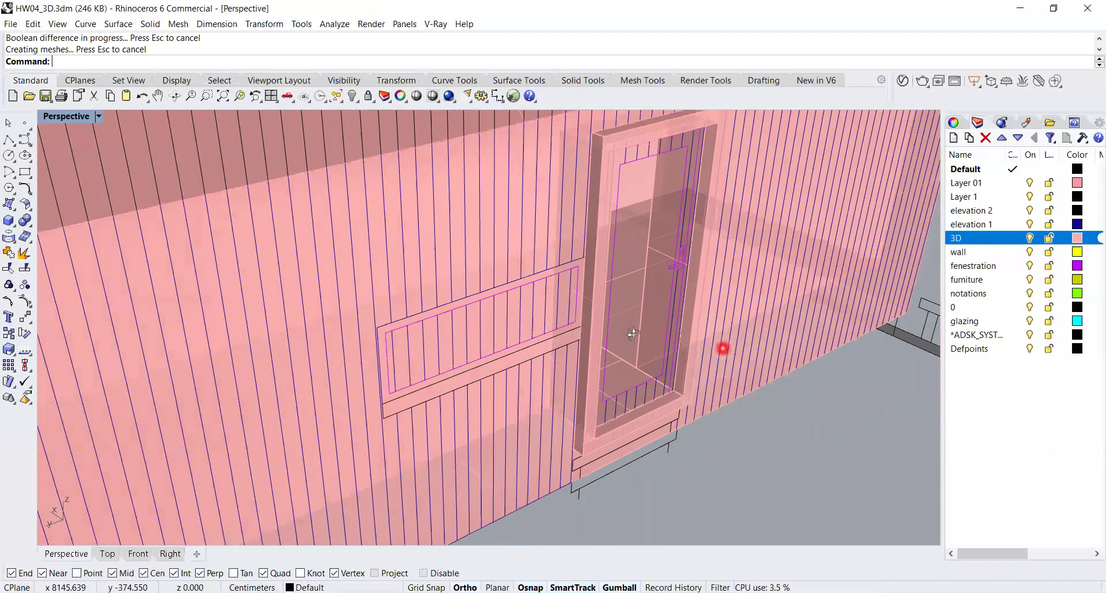
{"action": "right_click_drag", "start_coordinate": [633, 334], "coordinate": [528, 400]}
{"action": "right_click_drag", "start_coordinate": [664, 450], "coordinate": [614, 354]}
{"action": "right_click_drag", "start_coordinate": [634, 330], "coordinate": [717, 329]}
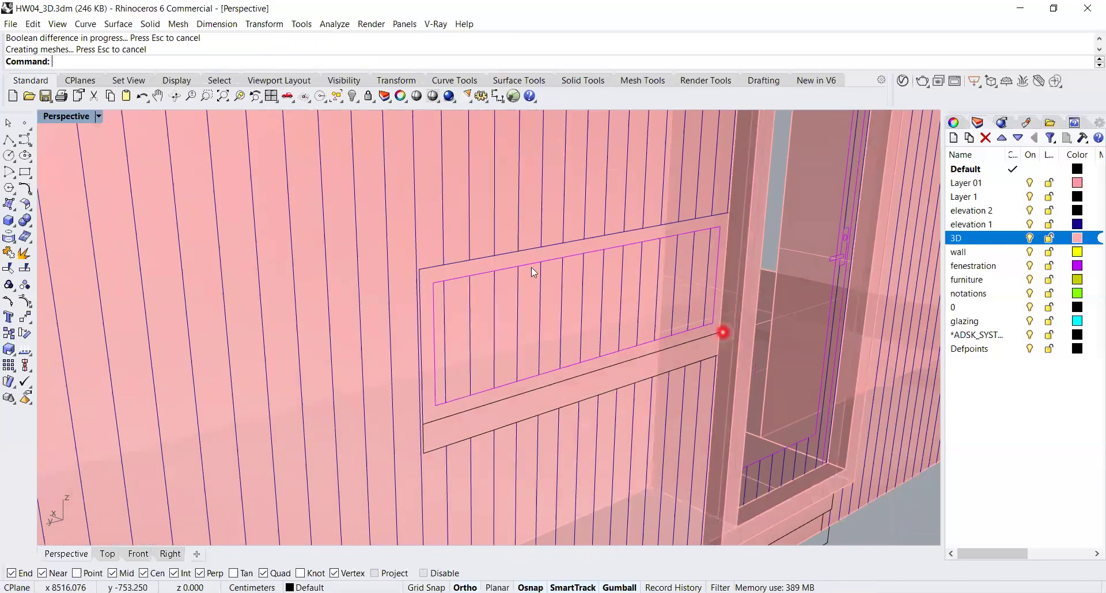
{"action": "left_click", "coordinate": [485, 274]}
{"action": "right_click_drag", "start_coordinate": [538, 291], "coordinate": [633, 253]}
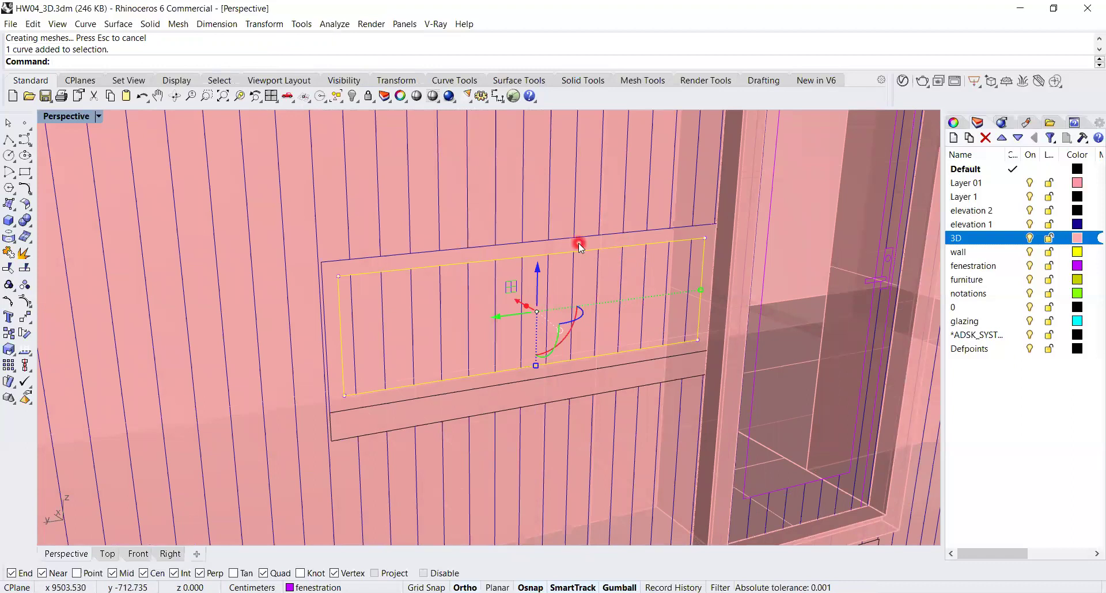
{"action": "right_click_drag", "start_coordinate": [703, 345], "coordinate": [663, 275]}
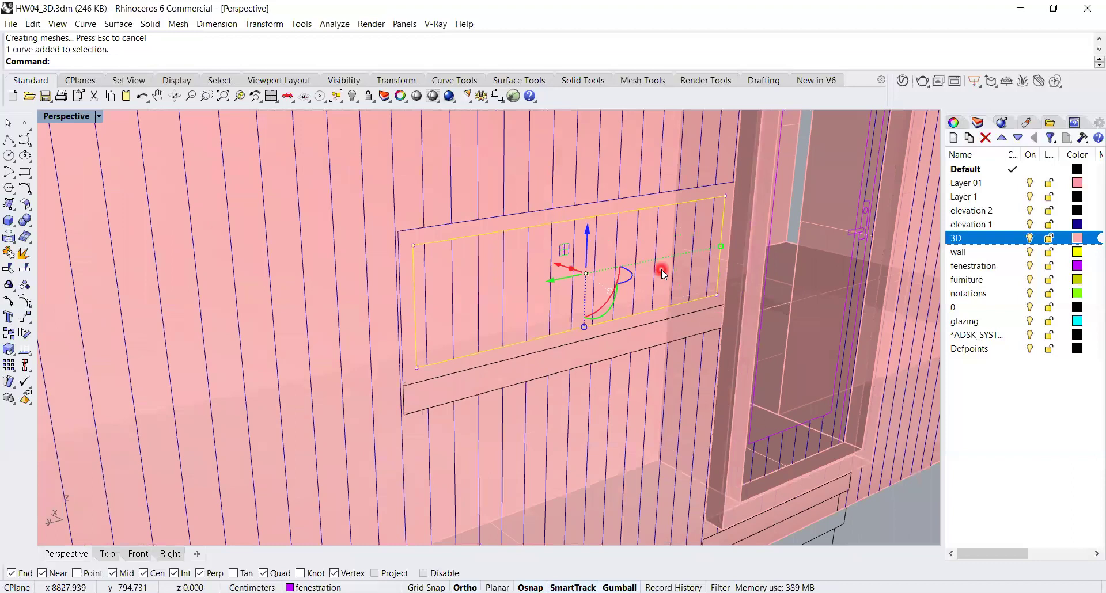
{"action": "type", "text": "Bo"}
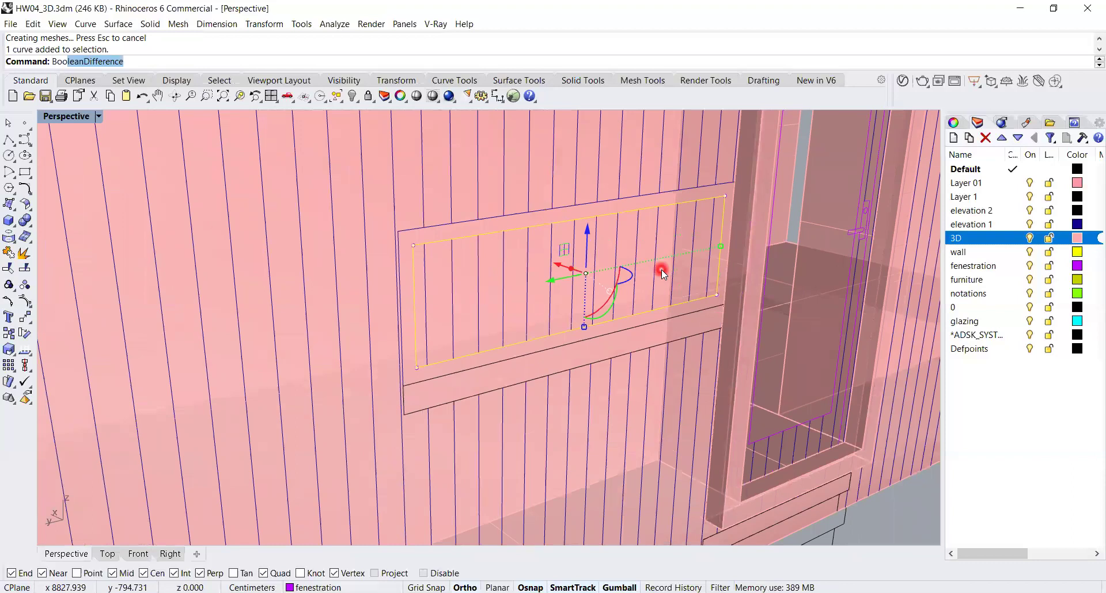
{"action": "type", "text": "o"}
{"action": "key", "text": "Escape"}
- Extrude the inner outline of the window beside the door as a solid, about 131 cm into the house
{"action": "type", "text": "ExtrudeCrv"}
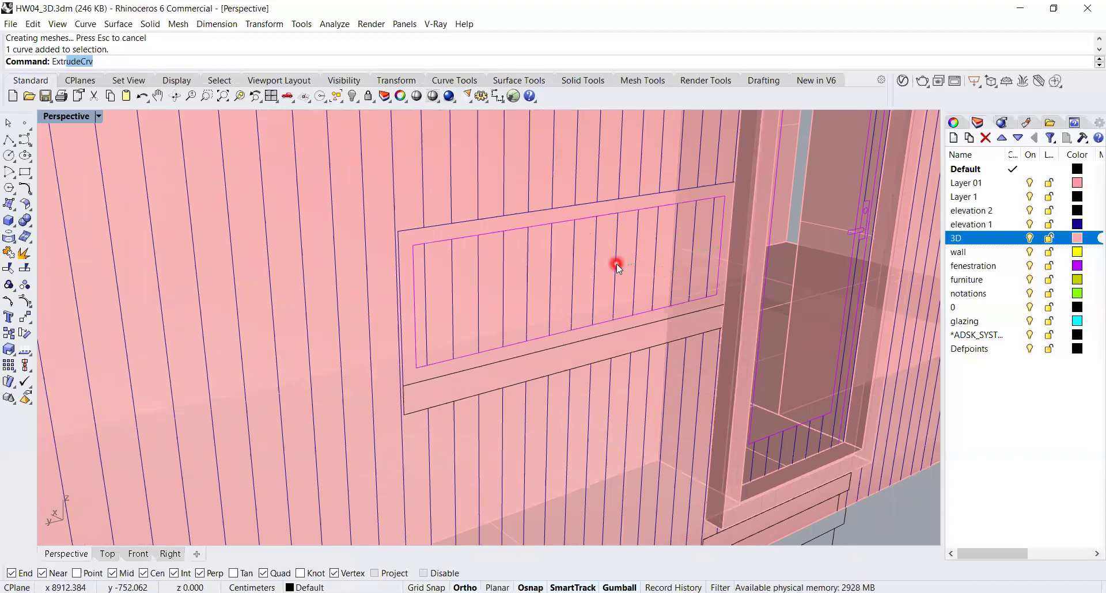
{"action": "key", "text": "Return"}
{"action": "left_click", "coordinate": [582, 219]}
{"action": "key", "text": "Return"}
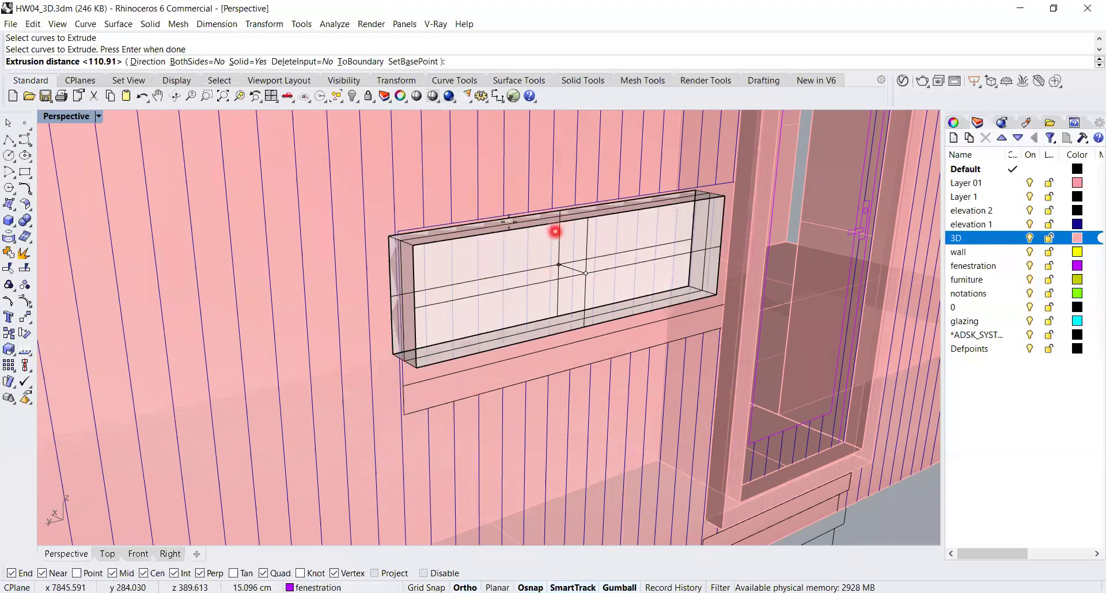
{"action": "scroll", "coordinate": [511, 217], "scroll_direction": "down", "scroll_amount": 2}
{"action": "right_click_drag", "start_coordinate": [513, 218], "coordinate": [475, 233]}
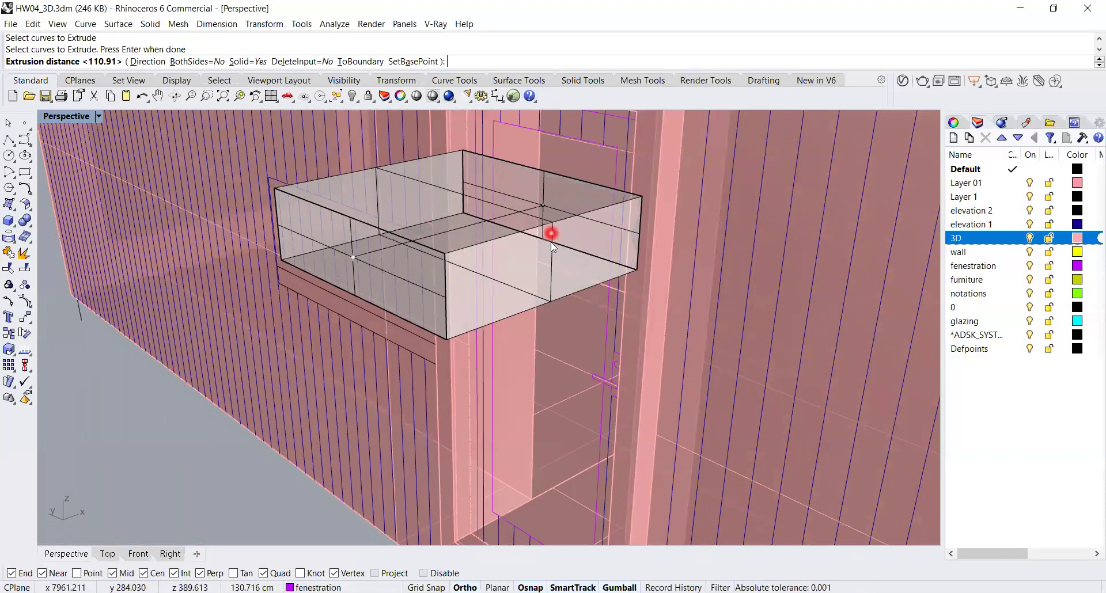
{"action": "left_click", "coordinate": [552, 242]}
- Cut the window opening by subtracting the extruded window block from the house shell with BooleanDifference
{"action": "right_click_drag", "start_coordinate": [552, 242], "coordinate": [487, 297]}
{"action": "type", "text": "BooleanDifference"}
{"action": "key", "text": "Return"}
{"action": "scroll", "coordinate": [501, 202], "scroll_direction": "down", "scroll_amount": 8}
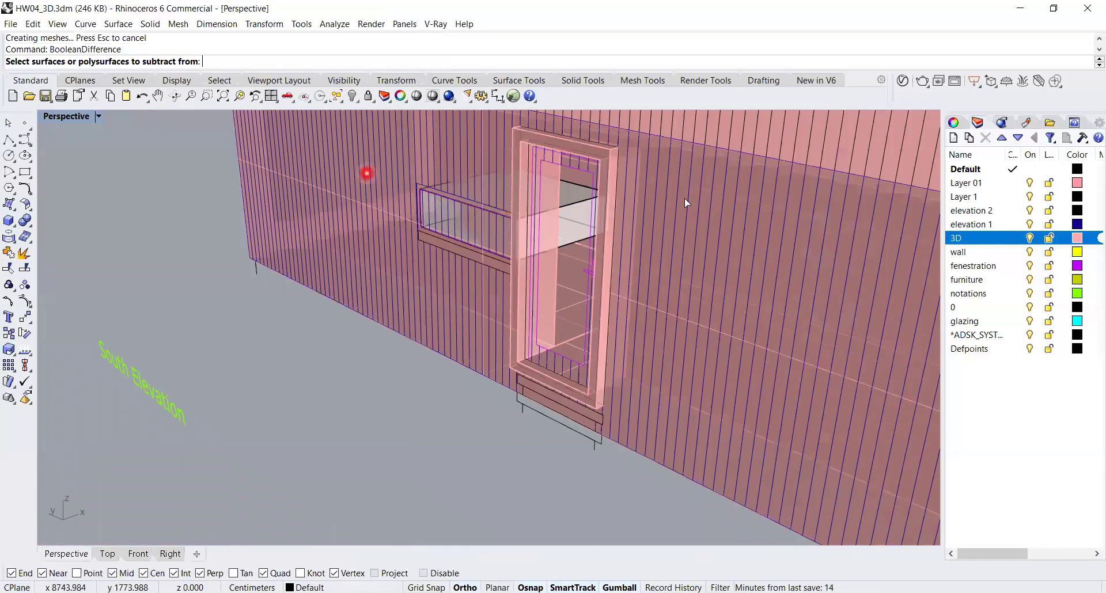
{"action": "scroll", "coordinate": [710, 299], "scroll_direction": "up", "scroll_amount": 5}
{"action": "left_click", "coordinate": [727, 143]}
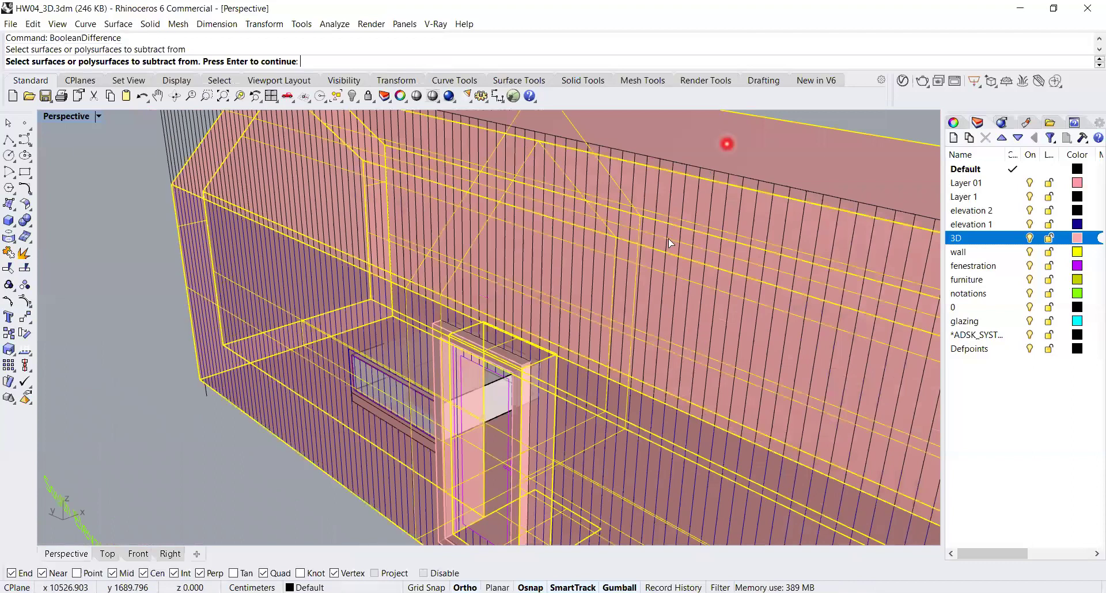
{"action": "scroll", "coordinate": [404, 447], "scroll_direction": "up", "scroll_amount": 5}
{"action": "key", "text": "Return"}
{"action": "left_click", "coordinate": [612, 334]}
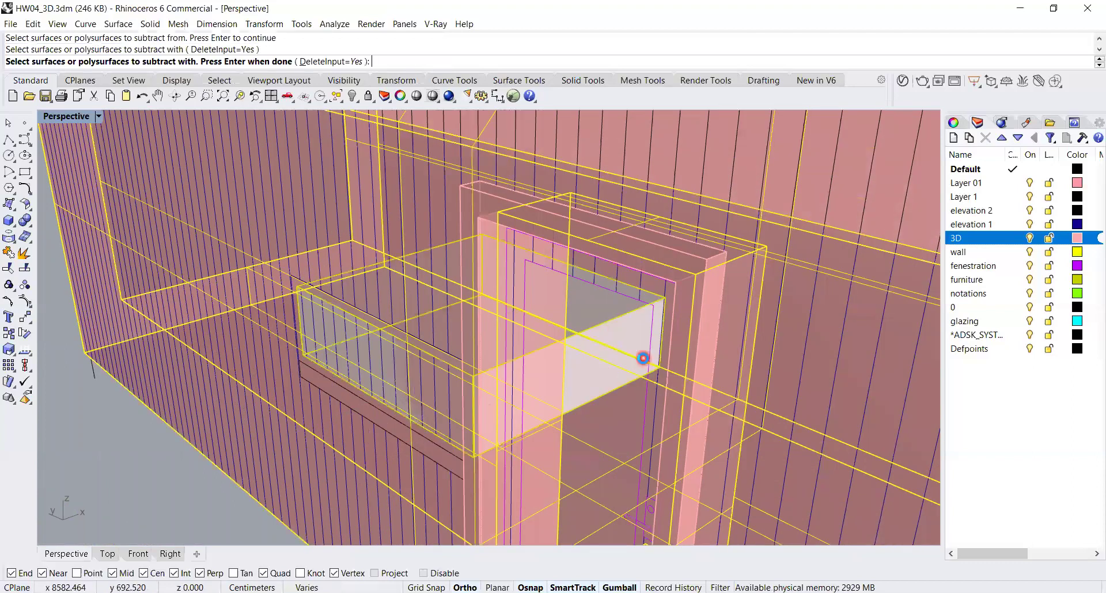
{"action": "key", "text": "Return"}
{"action": "scroll", "coordinate": [634, 365], "scroll_direction": "down", "scroll_amount": 6}
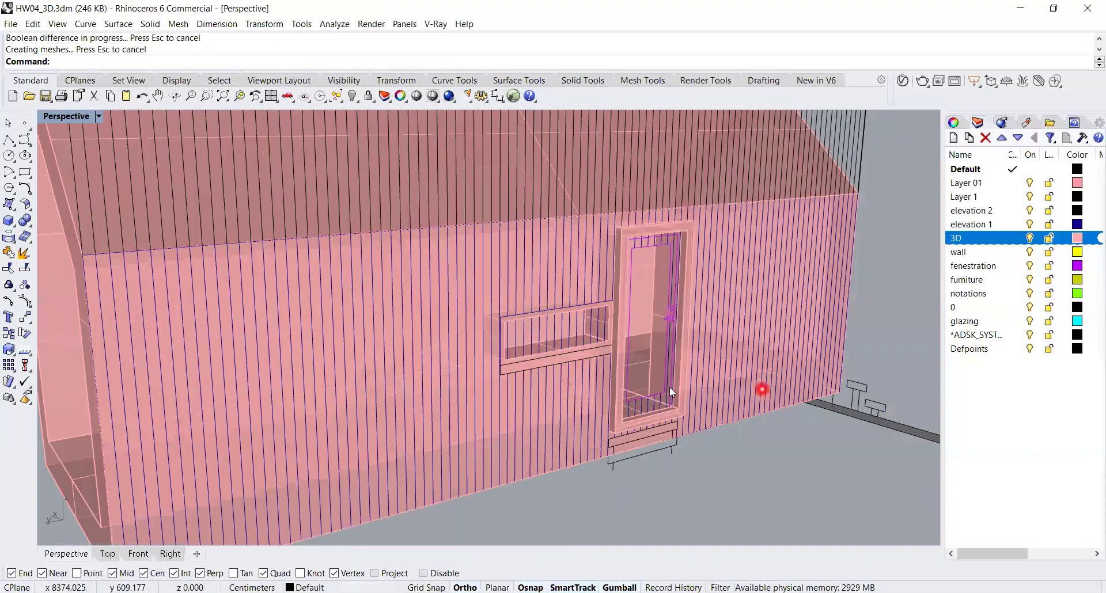
{"action": "scroll", "coordinate": [671, 392], "scroll_direction": "down", "scroll_amount": 3}
{"action": "scroll", "coordinate": [592, 338], "scroll_direction": "up", "scroll_amount": 7}
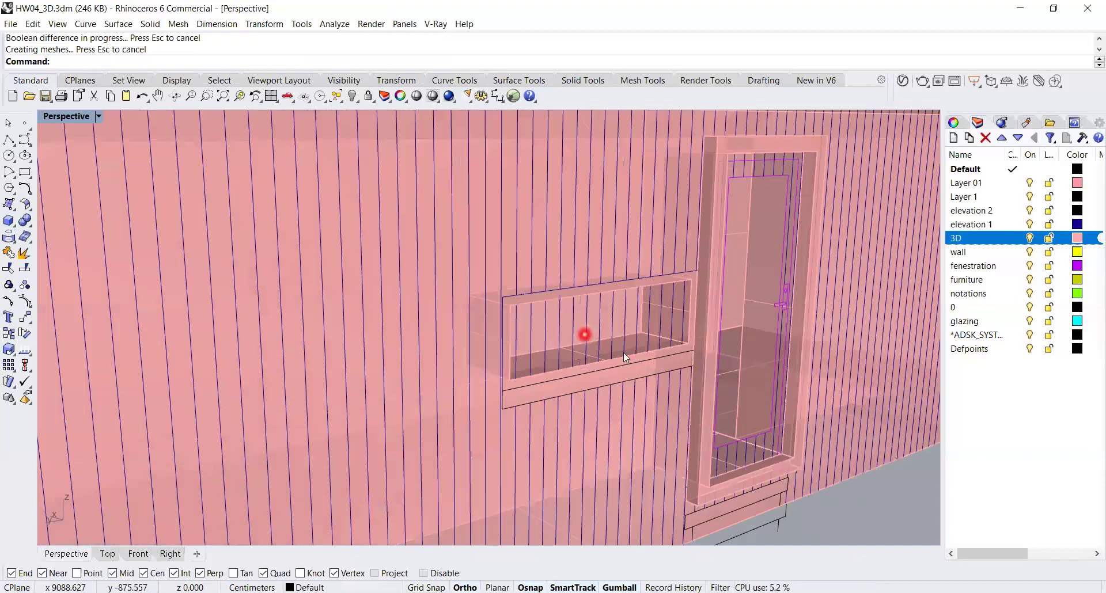
{"action": "scroll", "coordinate": [593, 334], "scroll_direction": "up", "scroll_amount": 5}
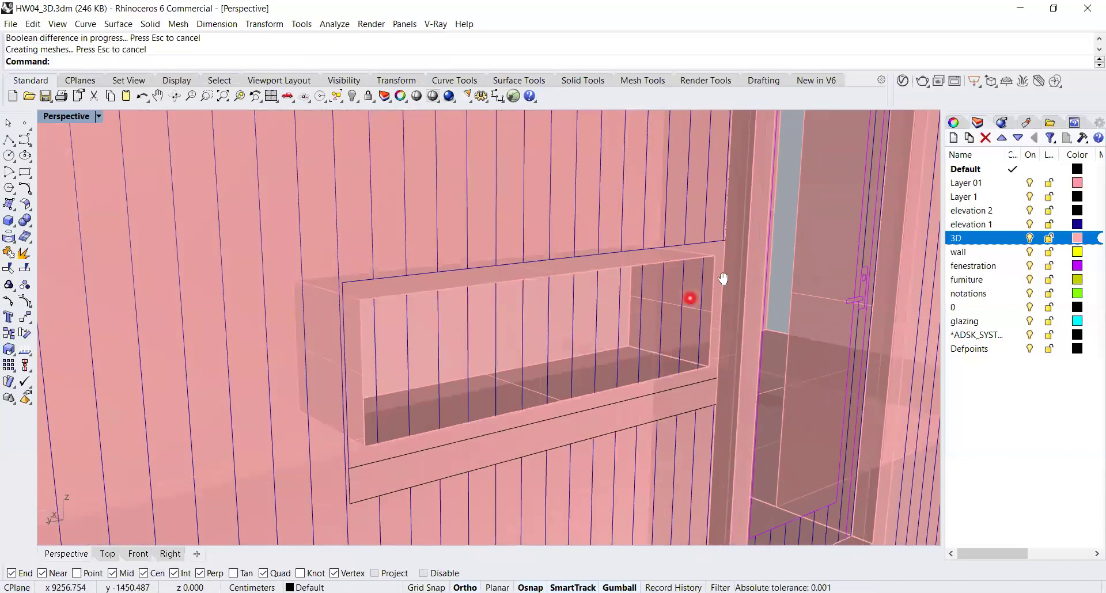
{"action": "right_click_drag", "start_coordinate": [665, 257], "coordinate": [712, 222], "text": "shift"}
{"action": "left_click", "coordinate": [715, 218]}
{"action": "left_click", "coordinate": [474, 411], "text": "shift"}
{"action": "key", "text": "Escape"}
{"action": "key", "text": "Escape"}
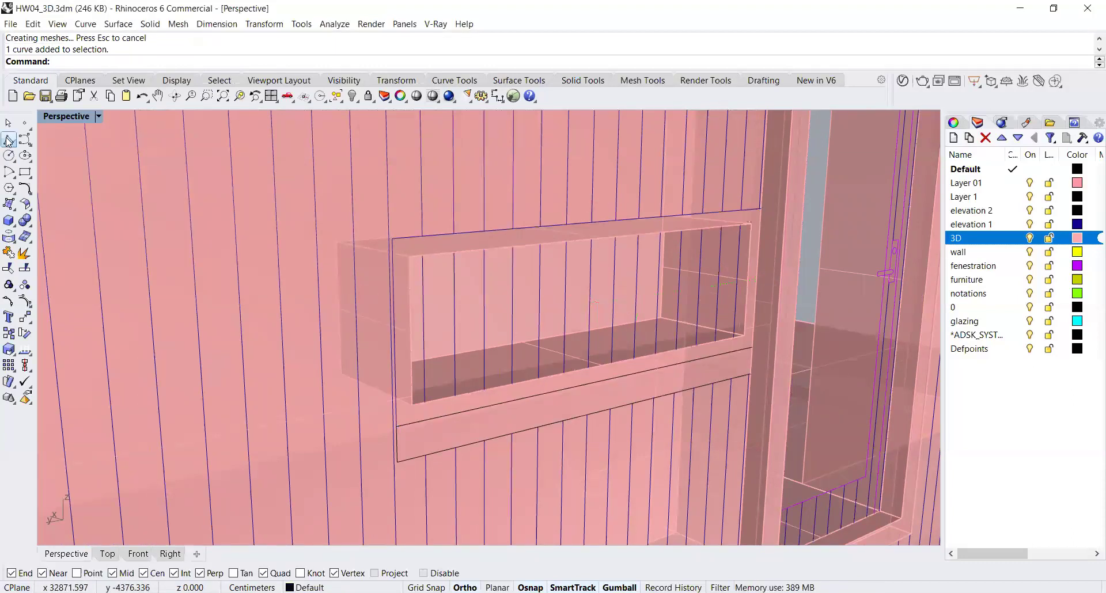
- Draw a closed four-sided polyline along the outer frame corners of the window, with its lower edge on the sill's upper line
{"action": "left_click", "coordinate": [392, 238]}
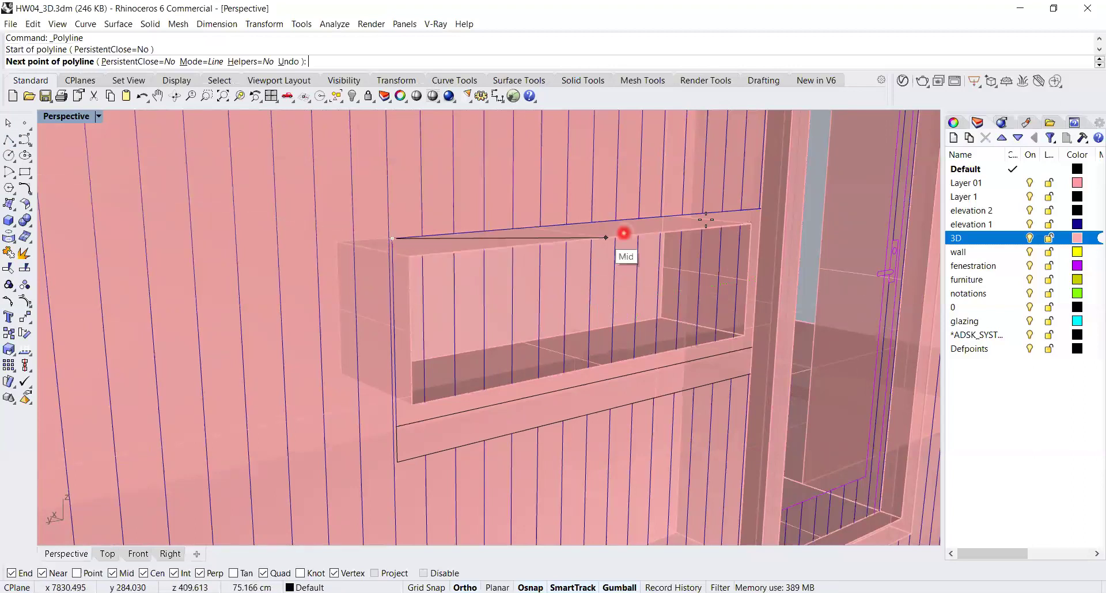
{"action": "left_click", "coordinate": [760, 210]}
{"action": "left_click", "coordinate": [756, 347]}
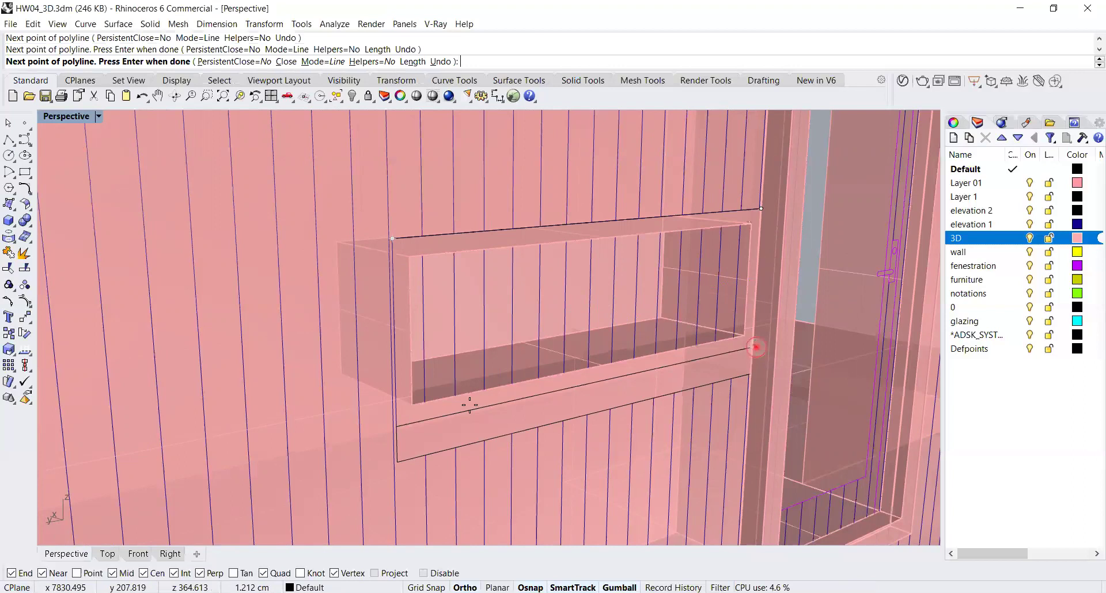
{"action": "left_click", "coordinate": [397, 426]}
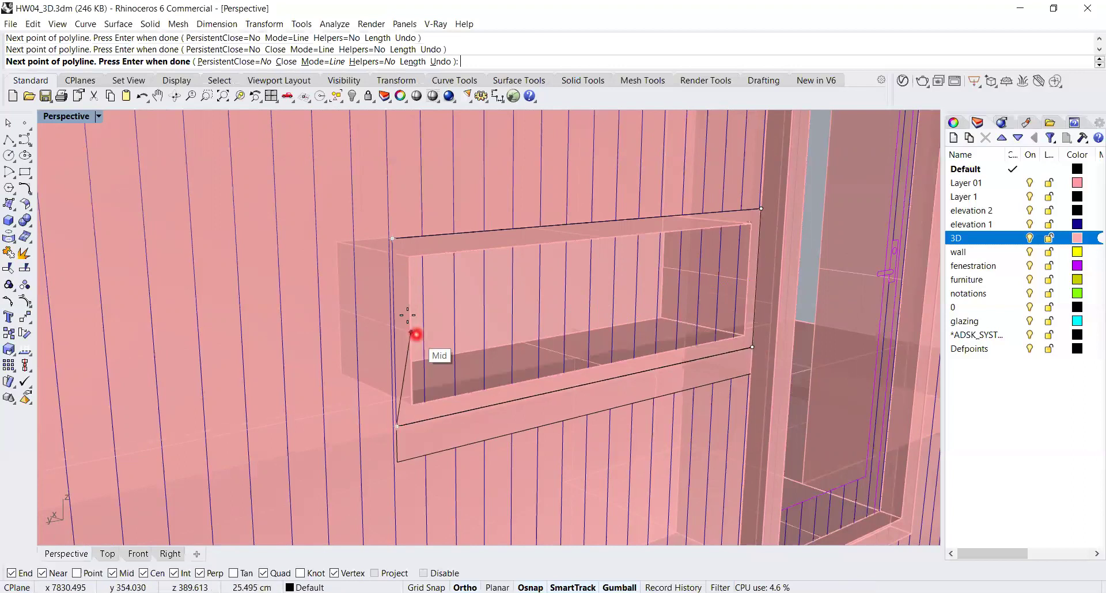
{"action": "type", "text": "c"}
{"action": "key", "text": "Return"}
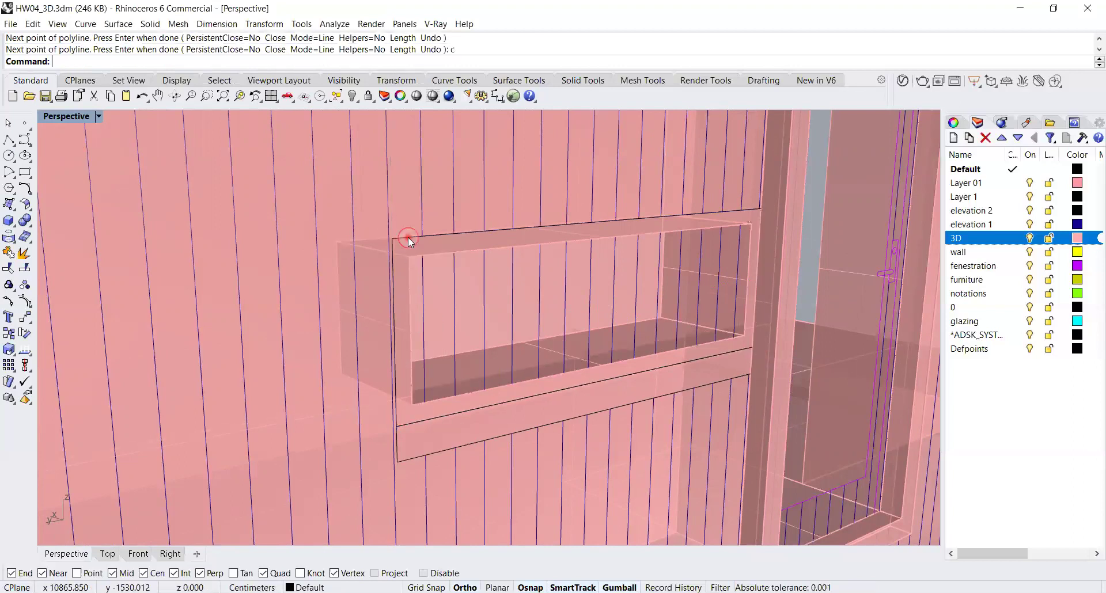
{"action": "left_click", "coordinate": [408, 237]}
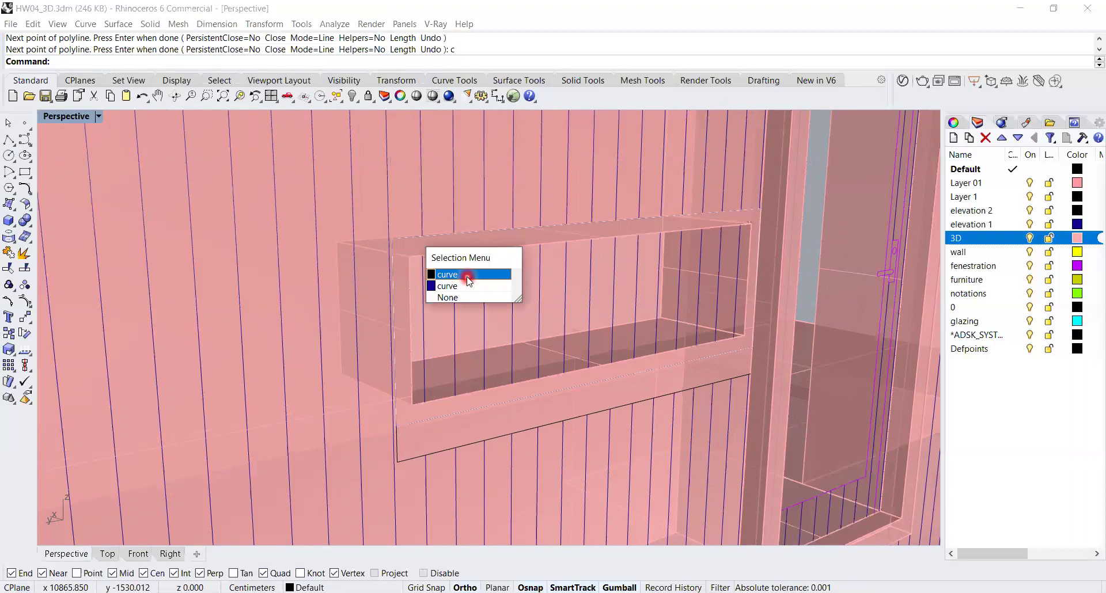
{"action": "left_click", "coordinate": [468, 275]}
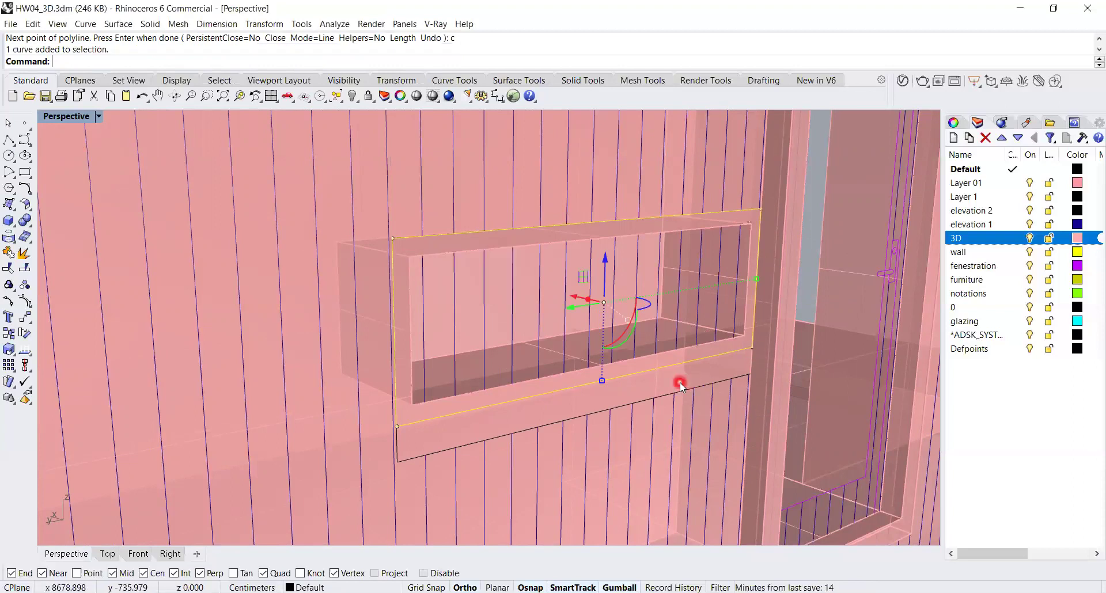
{"action": "left_click", "coordinate": [447, 256]}
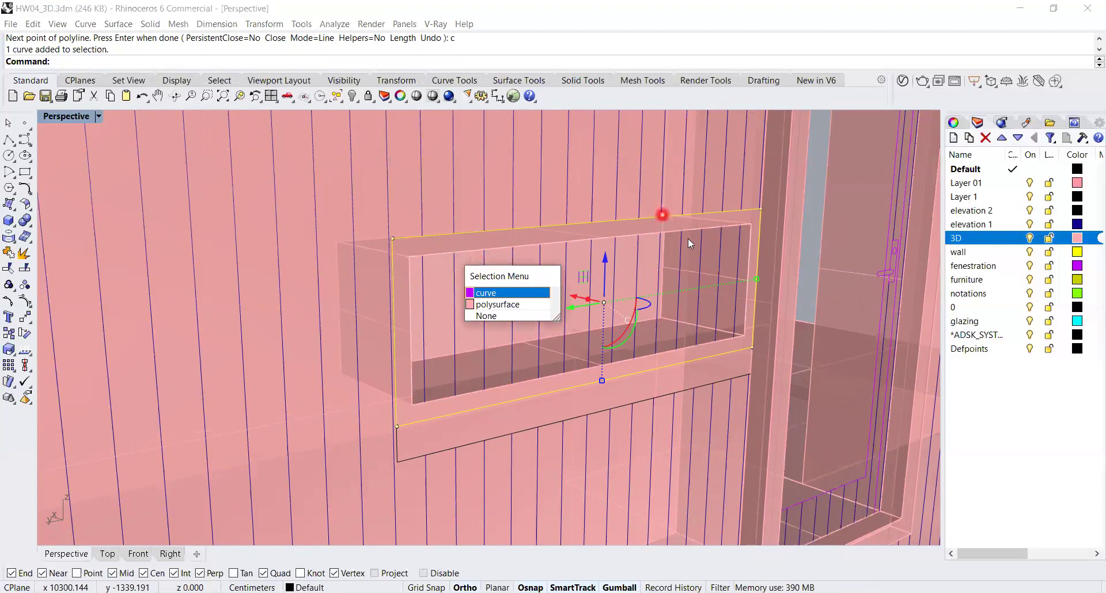
- Examine the window frames in the plan and the north and west elevations in the Top view, and return to the window in Perspective
{"action": "scroll", "coordinate": [688, 238], "scroll_direction": "down", "scroll_amount": 5}
{"action": "right_click_drag", "start_coordinate": [688, 240], "coordinate": [477, 364]}
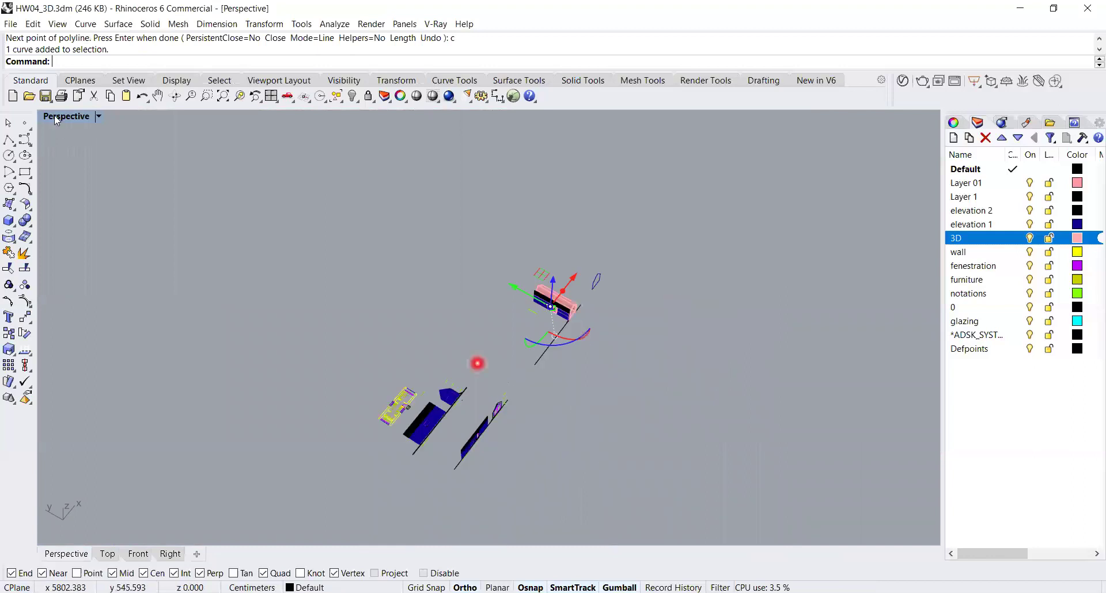
{"action": "double_click", "coordinate": [55, 116]}
{"action": "double_click", "coordinate": [48, 117]}
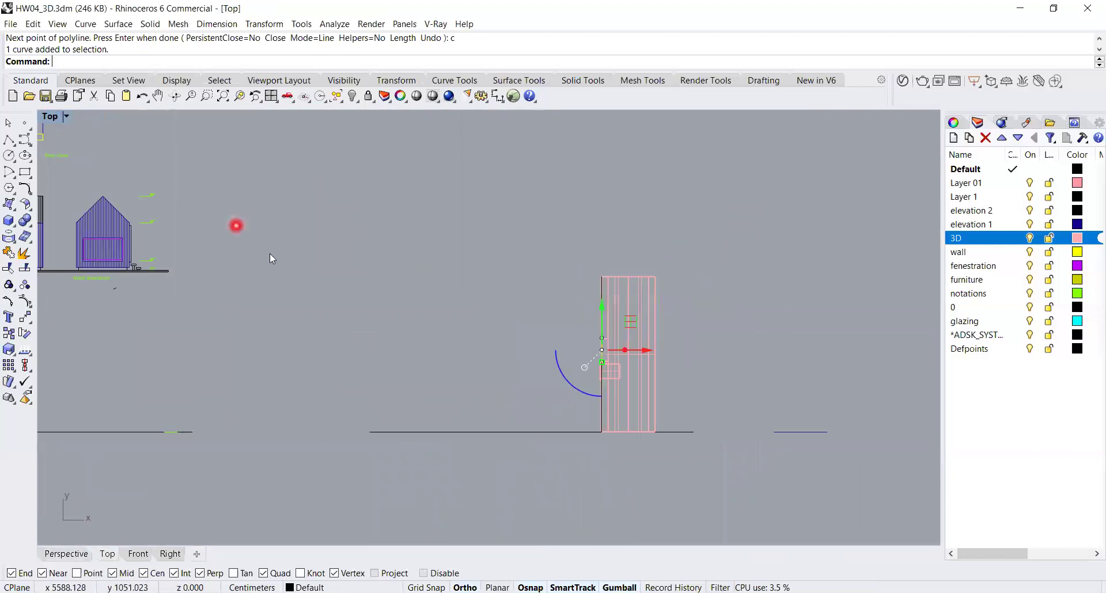
{"action": "scroll", "coordinate": [270, 255], "scroll_direction": "down", "scroll_amount": 6}
{"action": "right_click_drag", "start_coordinate": [271, 255], "coordinate": [529, 333]}
{"action": "scroll", "coordinate": [329, 271], "scroll_direction": "up", "scroll_amount": 12}
{"action": "scroll", "coordinate": [505, 255], "scroll_direction": "up", "scroll_amount": 12}
{"action": "scroll", "coordinate": [490, 255], "scroll_direction": "up", "scroll_amount": 2}
{"action": "right_click_drag", "start_coordinate": [366, 336], "coordinate": [475, 336]}
{"action": "scroll", "coordinate": [233, 338], "scroll_direction": "up", "scroll_amount": 6}
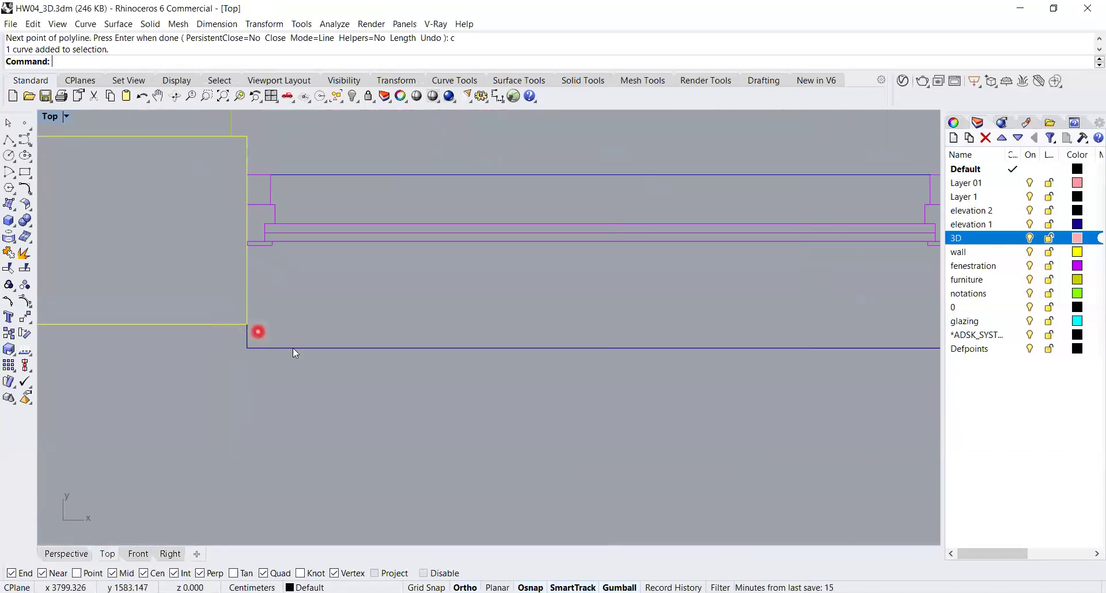
{"action": "scroll", "coordinate": [317, 355], "scroll_direction": "down", "scroll_amount": 20}
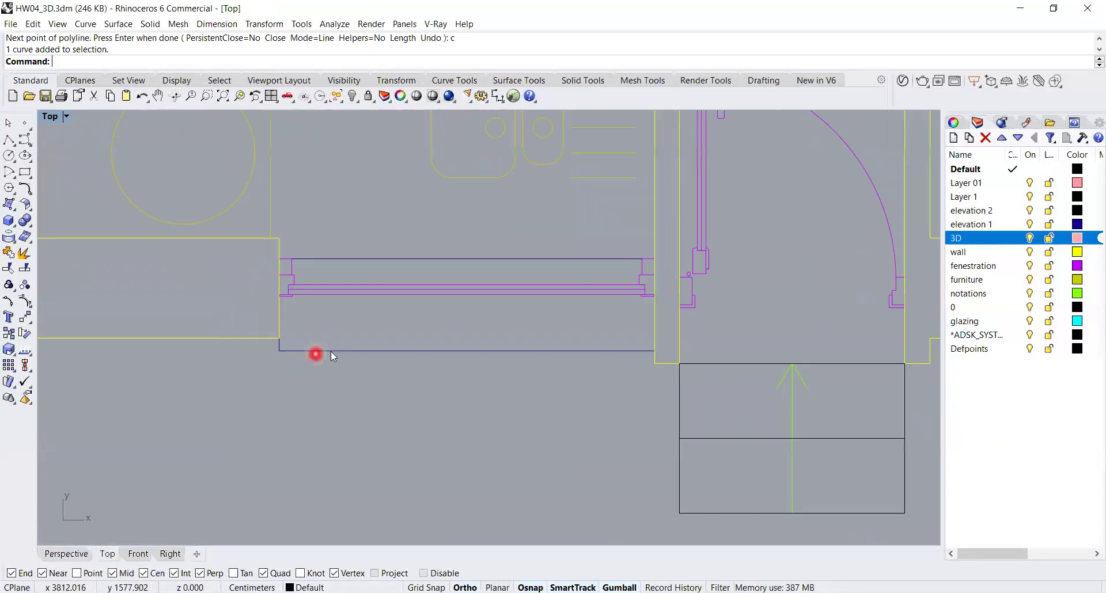
{"action": "right_click_drag", "start_coordinate": [571, 433], "coordinate": [576, 272]}
{"action": "scroll", "coordinate": [576, 272], "scroll_direction": "down", "scroll_amount": 4}
{"action": "right_click_drag", "start_coordinate": [583, 376], "coordinate": [356, 366]}
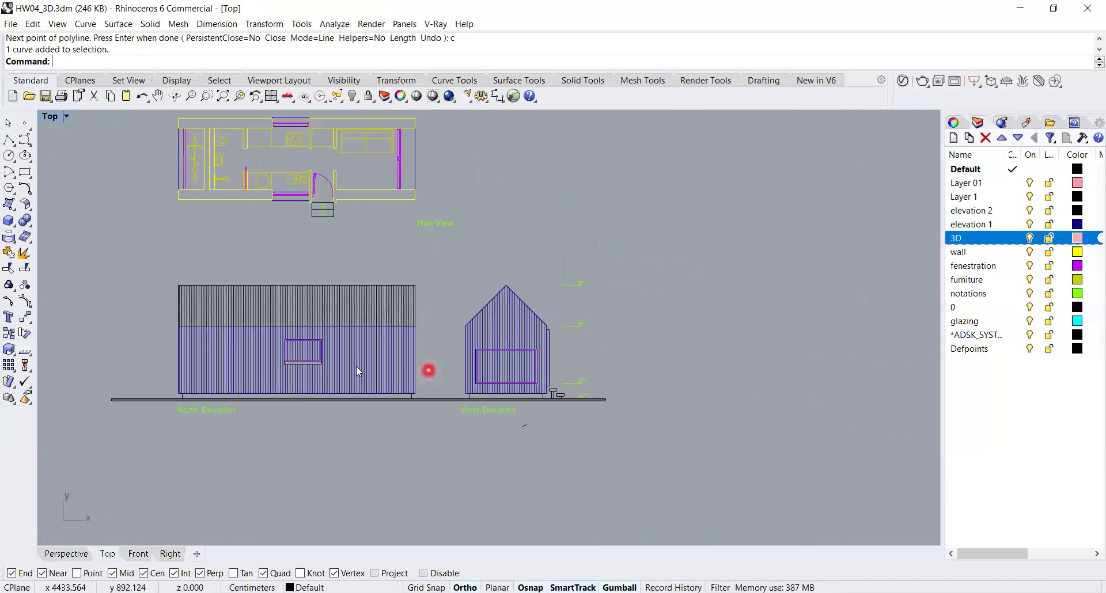
{"action": "scroll", "coordinate": [685, 358], "scroll_direction": "down", "scroll_amount": 10}
{"action": "right_click_drag", "start_coordinate": [852, 348], "coordinate": [602, 335]}
{"action": "scroll", "coordinate": [674, 418], "scroll_direction": "up", "scroll_amount": 8}
{"action": "scroll", "coordinate": [618, 396], "scroll_direction": "up", "scroll_amount": 18}
{"action": "scroll", "coordinate": [655, 350], "scroll_direction": "down", "scroll_amount": 16}
{"action": "scroll", "coordinate": [661, 357], "scroll_direction": "down", "scroll_amount": 8}
{"action": "scroll", "coordinate": [492, 360], "scroll_direction": "up", "scroll_amount": 15}
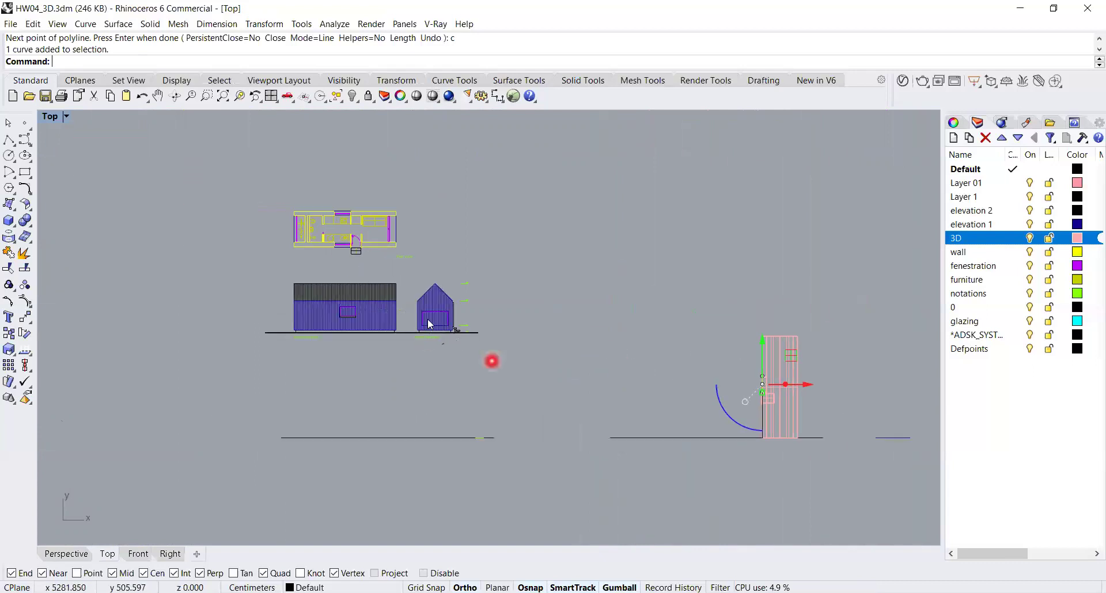
{"action": "right_click_drag", "start_coordinate": [384, 297], "coordinate": [541, 344]}
{"action": "scroll", "coordinate": [744, 345], "scroll_direction": "up", "scroll_amount": 5}
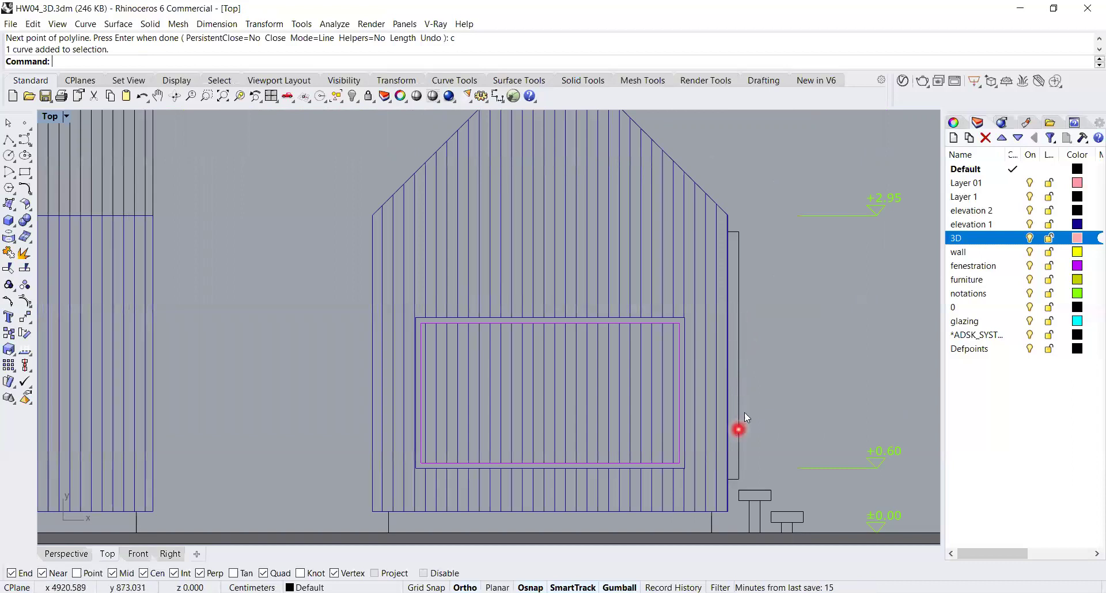
{"action": "scroll", "coordinate": [740, 406], "scroll_direction": "down", "scroll_amount": 5}
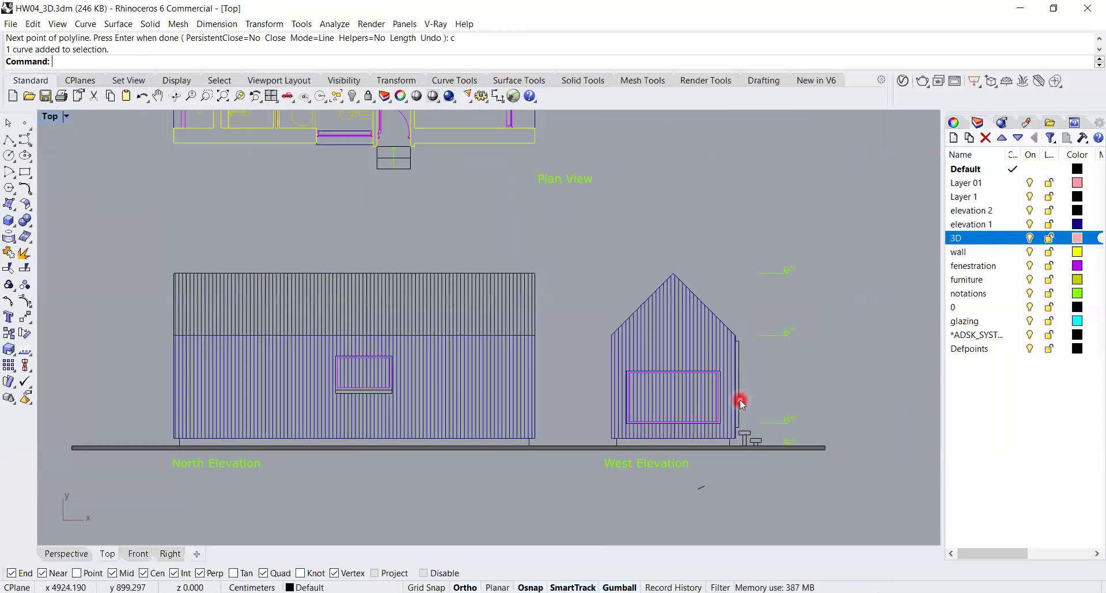
{"action": "scroll", "coordinate": [742, 410], "scroll_direction": "down", "scroll_amount": 2}
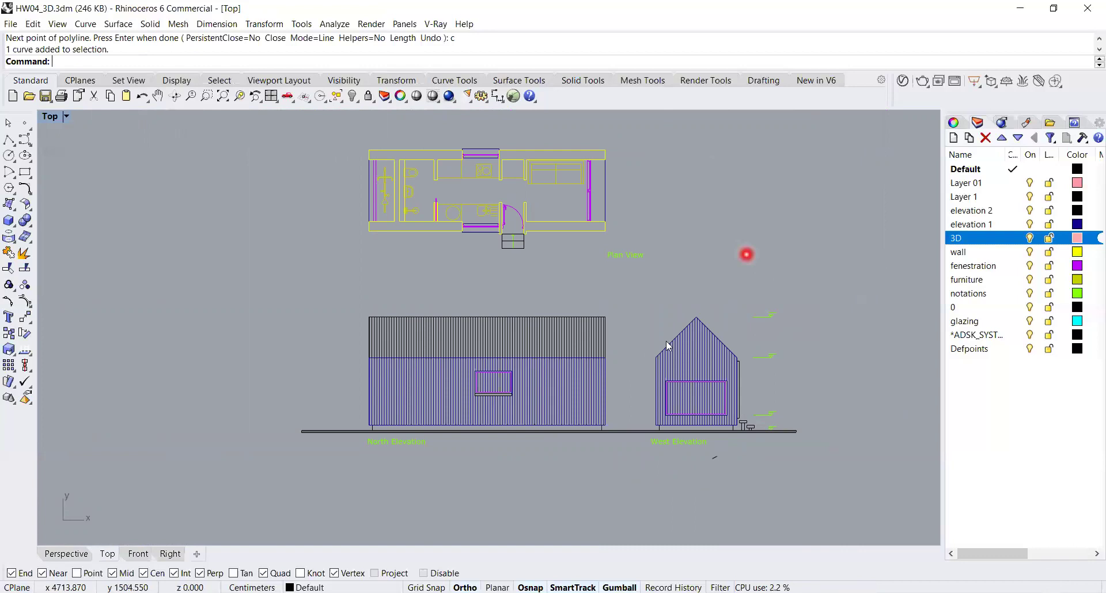
{"action": "double_click", "coordinate": [51, 117]}
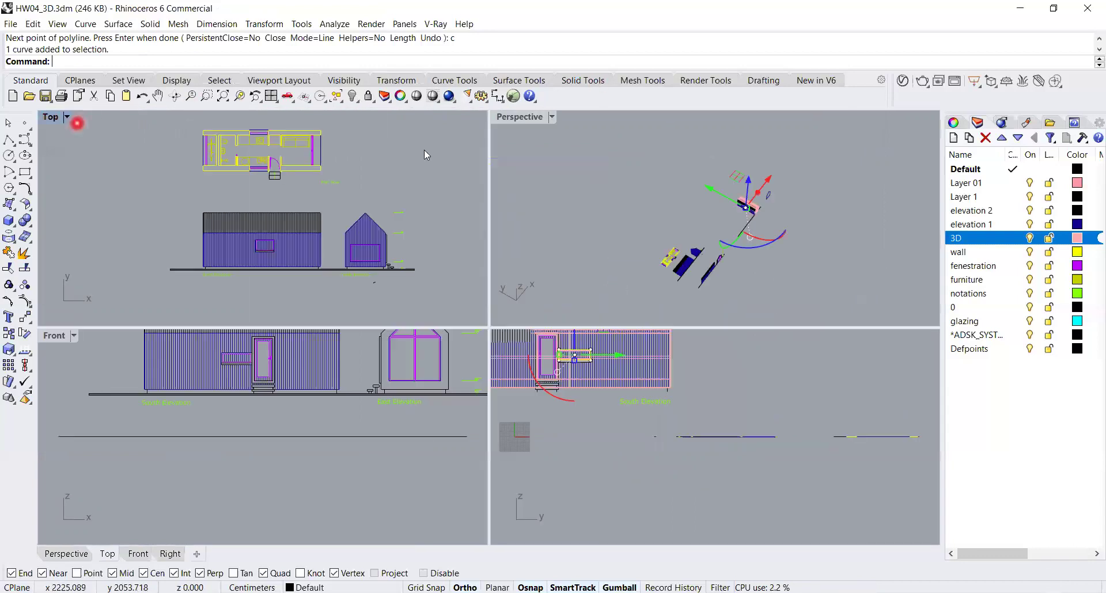
{"action": "double_click", "coordinate": [516, 117]}
{"action": "scroll", "coordinate": [575, 391], "scroll_direction": "down", "scroll_amount": 3}
{"action": "right_click_drag", "start_coordinate": [576, 377], "coordinate": [573, 371]}
{"action": "right_click_drag", "start_coordinate": [608, 330], "coordinate": [595, 311], "text": "shift"}
{"action": "scroll", "coordinate": [626, 341], "scroll_direction": "up", "scroll_amount": 5}
{"action": "right_click_drag", "start_coordinate": [558, 381], "coordinate": [628, 380], "text": "shift"}
{"action": "scroll", "coordinate": [668, 308], "scroll_direction": "up", "scroll_amount": 10}
{"action": "right_click_drag", "start_coordinate": [704, 331], "coordinate": [842, 365]}
{"action": "right_click_drag", "start_coordinate": [815, 300], "coordinate": [326, 449], "text": "shift"}
{"action": "right_click_drag", "start_coordinate": [557, 460], "coordinate": [644, 325]}
{"action": "scroll", "coordinate": [603, 301], "scroll_direction": "up", "scroll_amount": 12}
{"action": "scroll", "coordinate": [659, 271], "scroll_direction": "up", "scroll_amount": 7}
{"action": "type", "text": "ExtrudeCrv"}
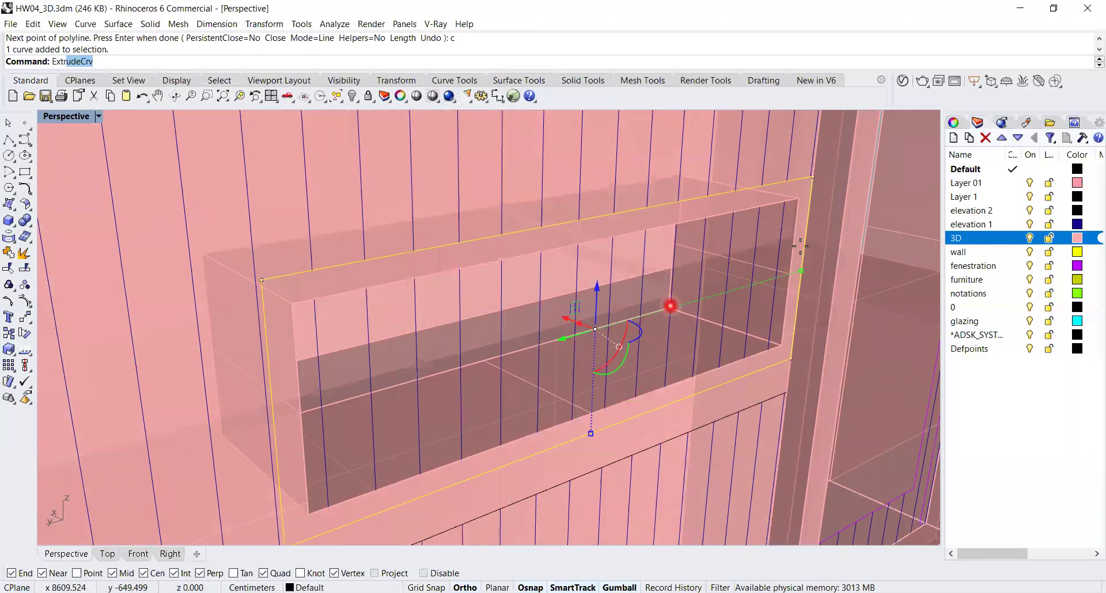
{"action": "key", "text": "Return"}
{"action": "left_click", "coordinate": [761, 214]}
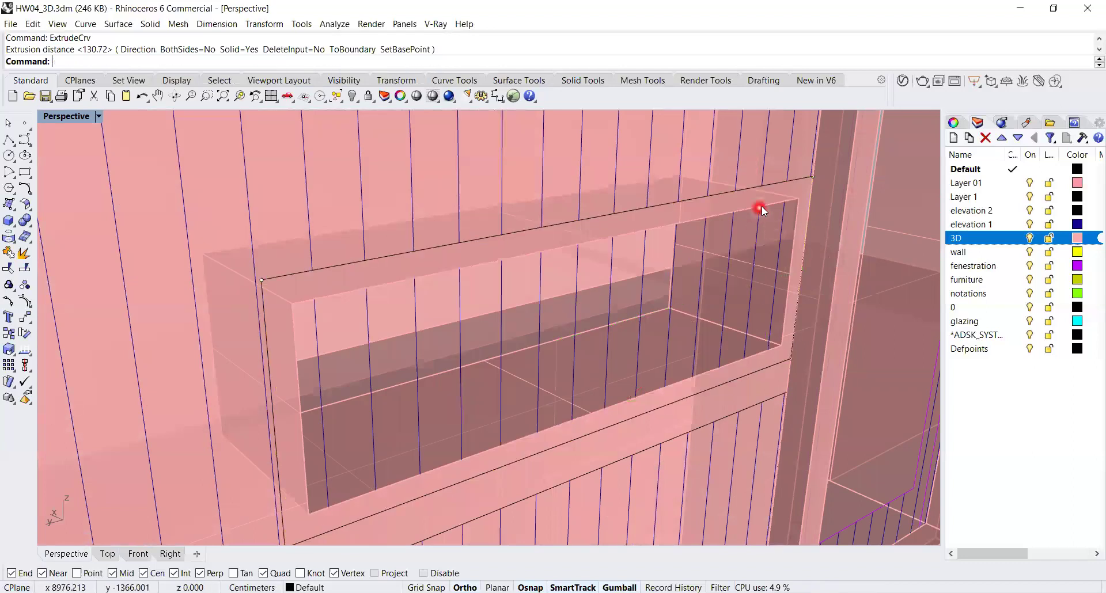
{"action": "left_click", "coordinate": [775, 202]}
{"action": "key", "text": "Escape"}
- Extrude the window's inner outline and outer frame polyline together as a solid frame 5 cm deep
{"action": "left_click", "coordinate": [810, 234]}
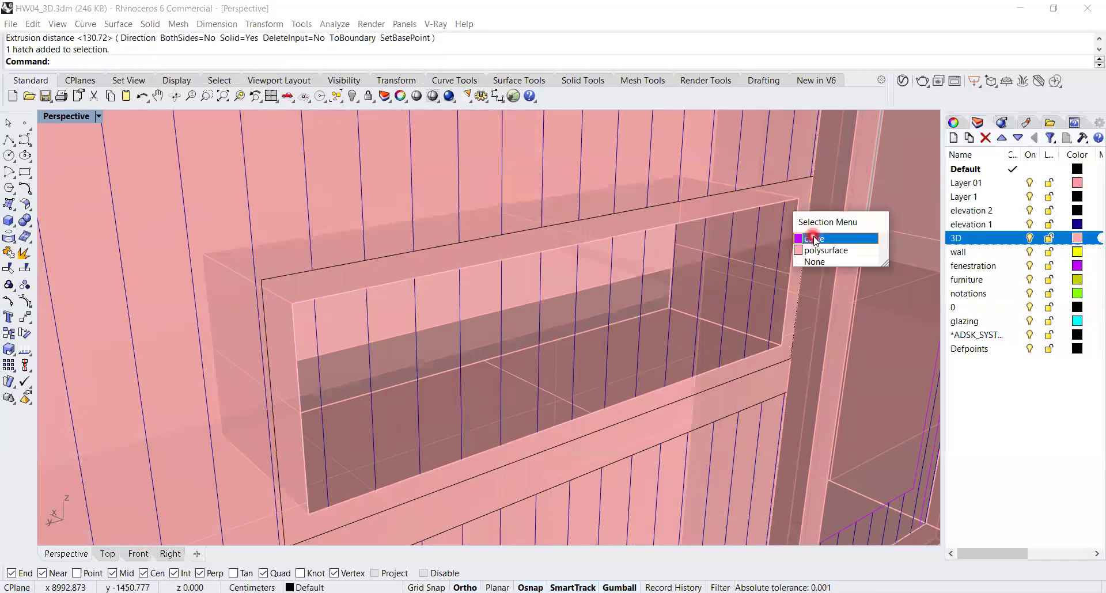
{"action": "left_click", "coordinate": [814, 239]}
{"action": "left_click", "coordinate": [798, 180], "text": "shift"}
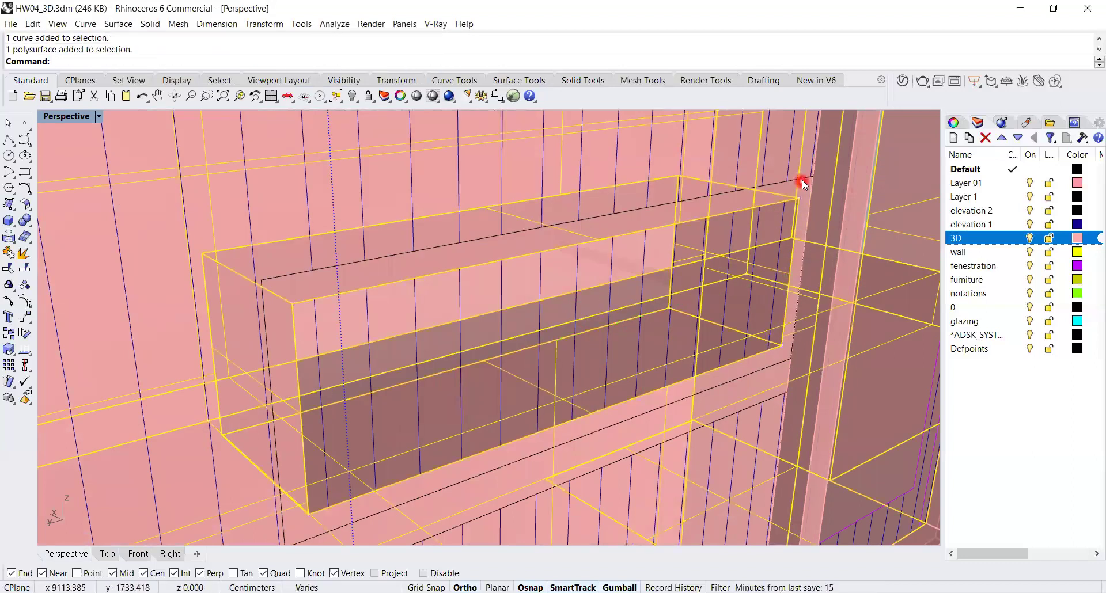
{"action": "left_click", "coordinate": [801, 168], "text": "ctrl"}
{"action": "left_click", "coordinate": [815, 190]}
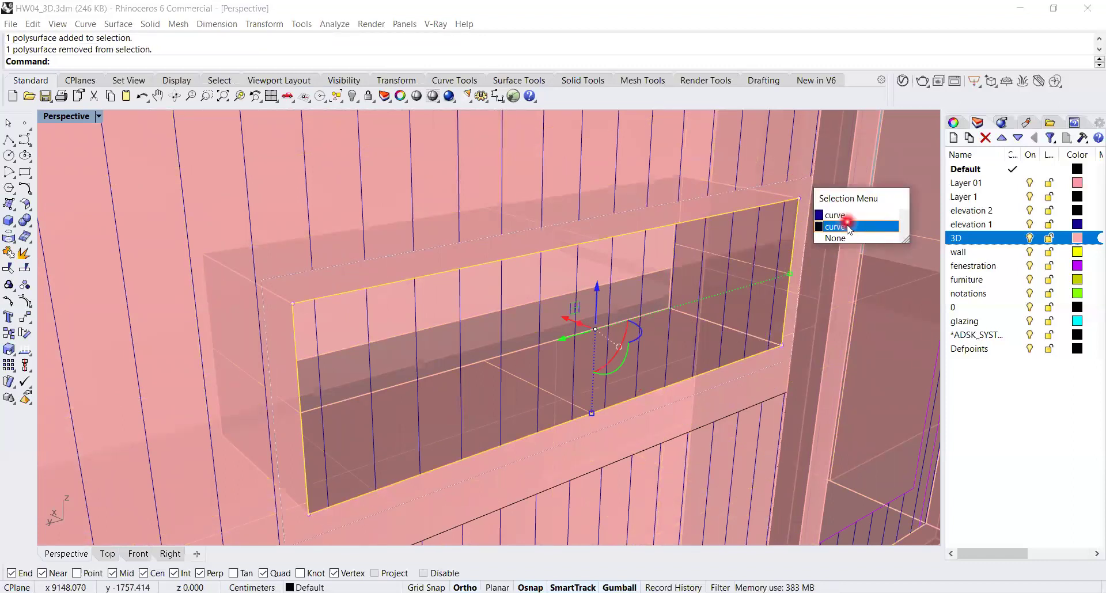
{"action": "left_click", "coordinate": [848, 230]}
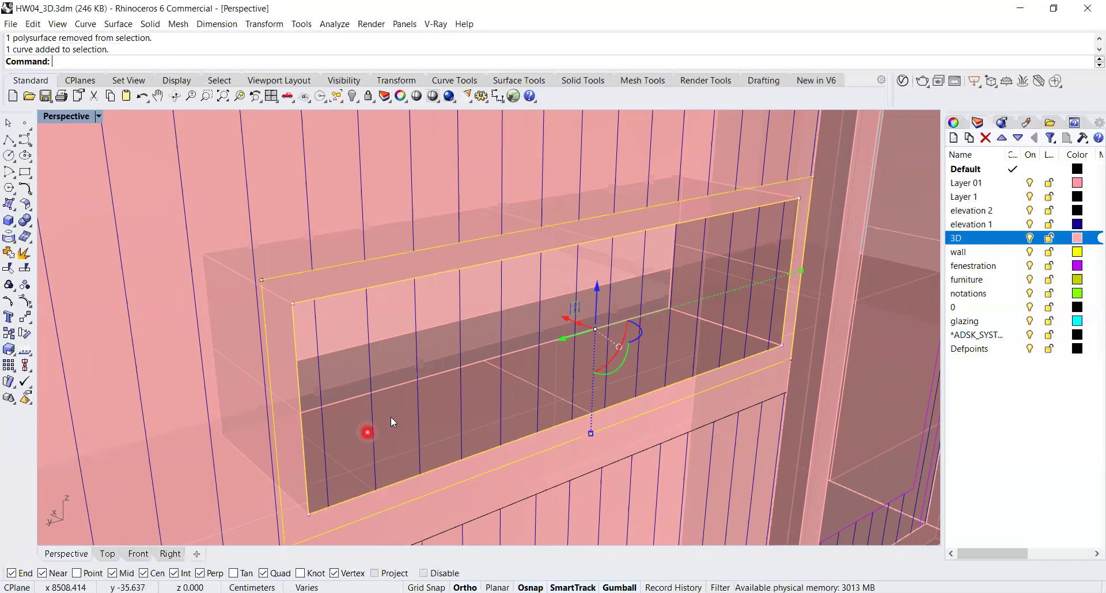
{"action": "type", "text": "extrudecrv"}
{"action": "key", "text": "Return"}
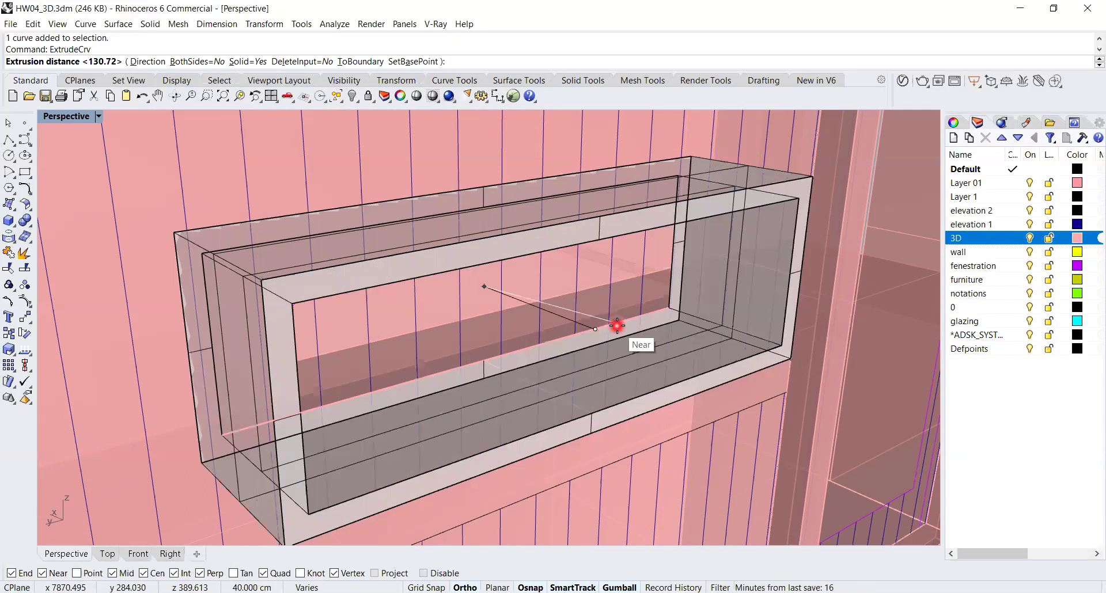
{"action": "type", "text": "5"}
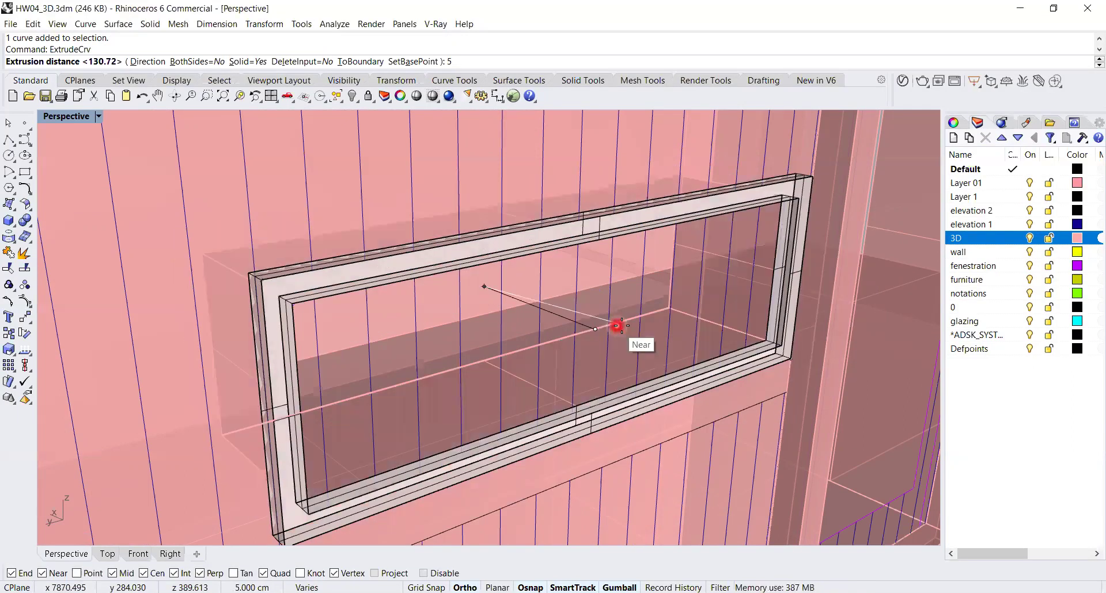
{"action": "key", "text": "Return"}
{"action": "key", "text": "Escape"}
- Inspect the extruded window frame and undo its extrusion
{"action": "scroll", "coordinate": [727, 230], "scroll_direction": "down", "scroll_amount": 5}
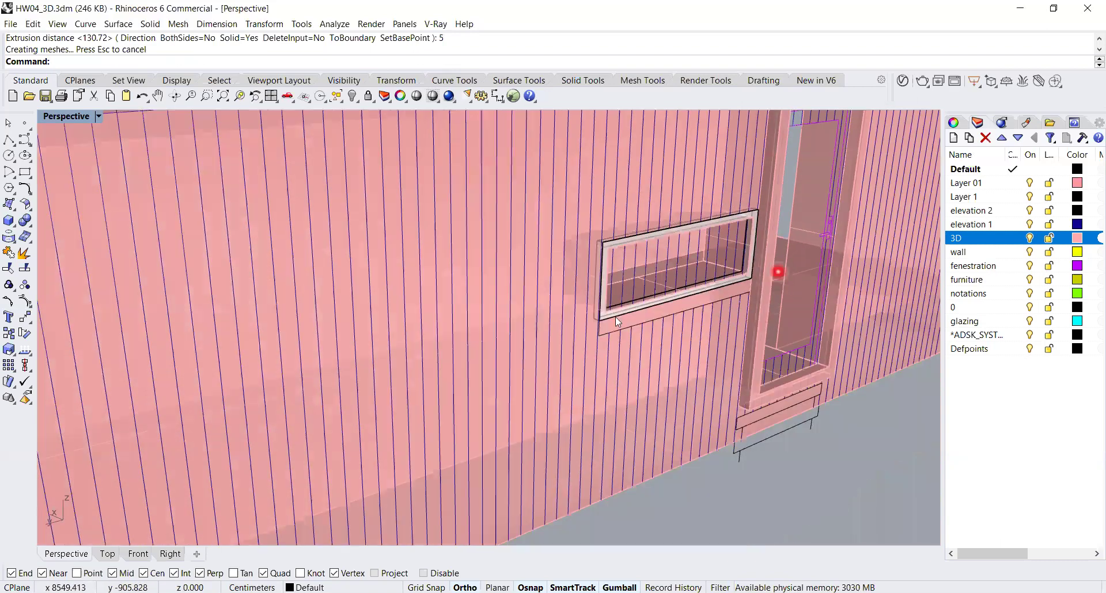
{"action": "scroll", "coordinate": [637, 314], "scroll_direction": "up", "scroll_amount": 2}
{"action": "scroll", "coordinate": [652, 314], "scroll_direction": "up", "scroll_amount": 3}
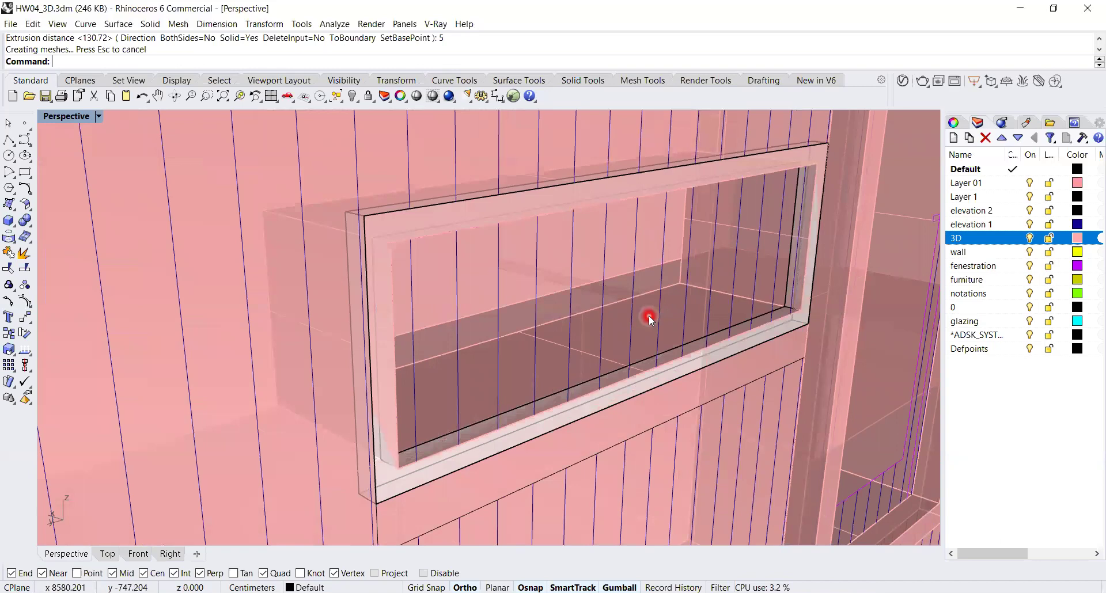
{"action": "key", "text": "ctrl+z"}
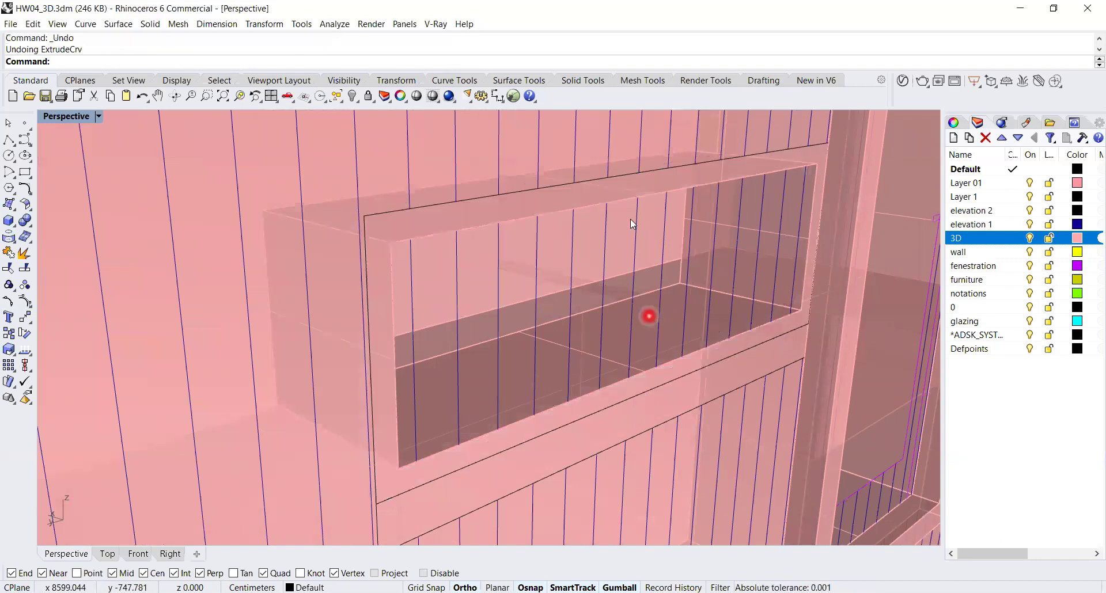
- Extrude only the window's outer frame polyline as a solid block through the wall into the house
{"action": "left_click", "coordinate": [657, 173]}
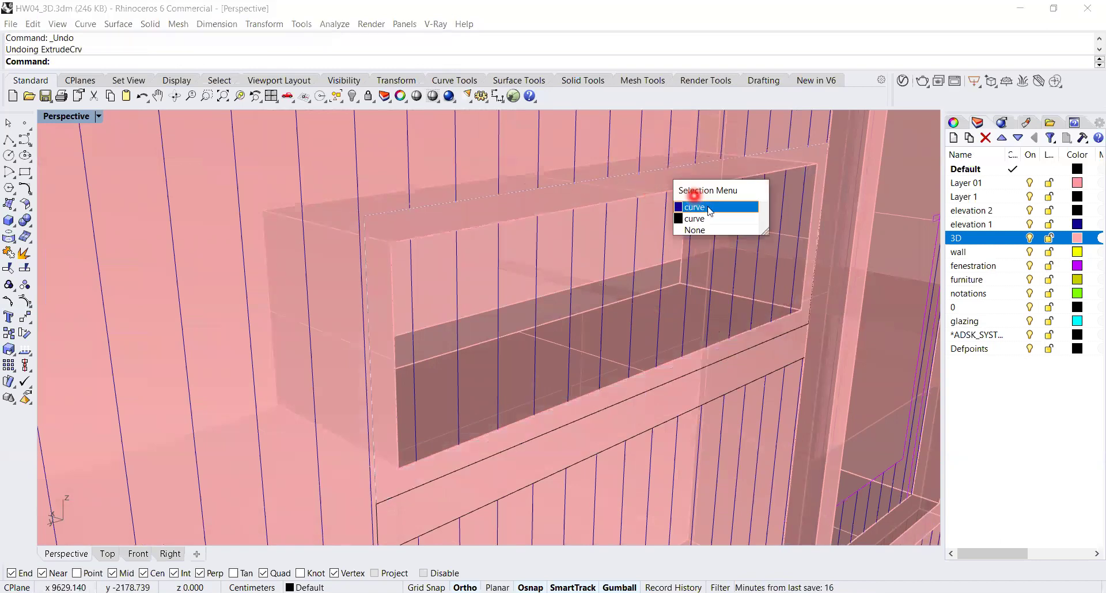
{"action": "left_click", "coordinate": [712, 212]}
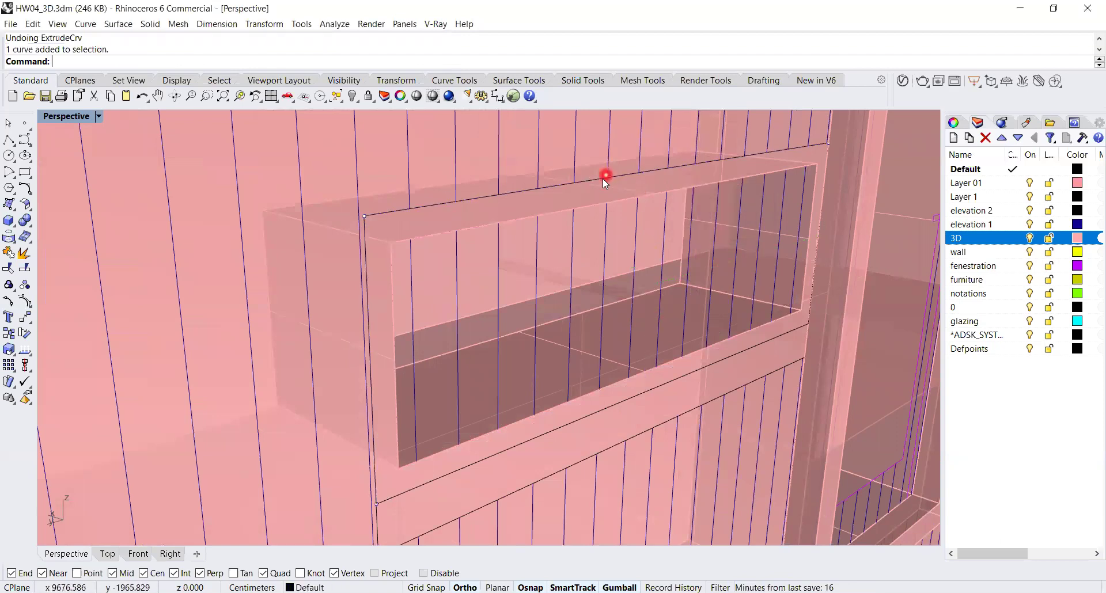
{"action": "left_click", "coordinate": [579, 372]}
{"action": "right_click_drag", "start_coordinate": [638, 374], "coordinate": [524, 373], "text": "shift"}
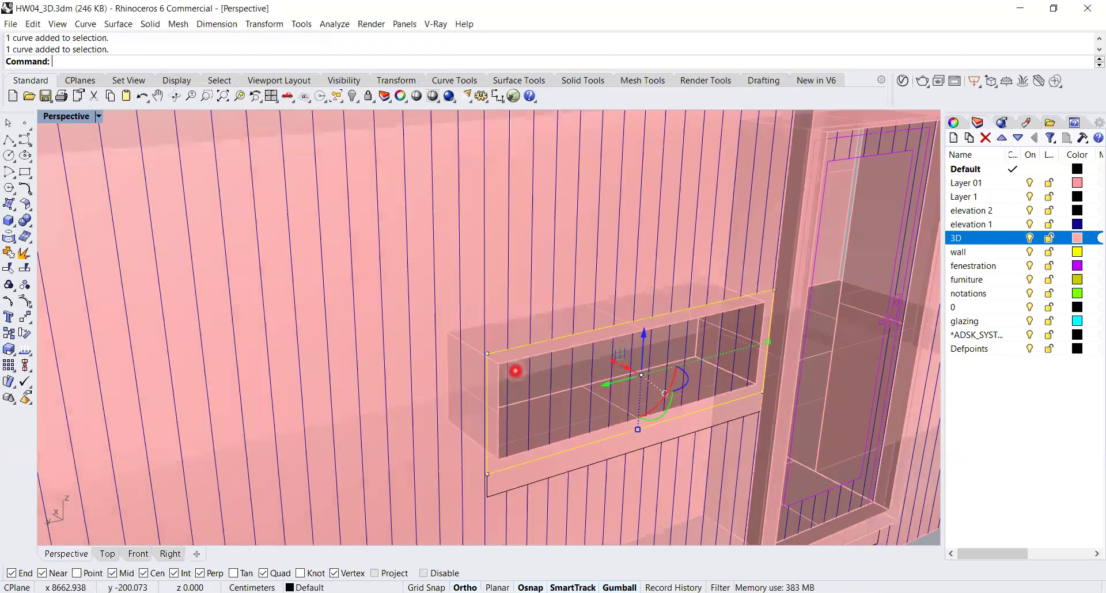
{"action": "type", "text": "ExtrudeCrv"}
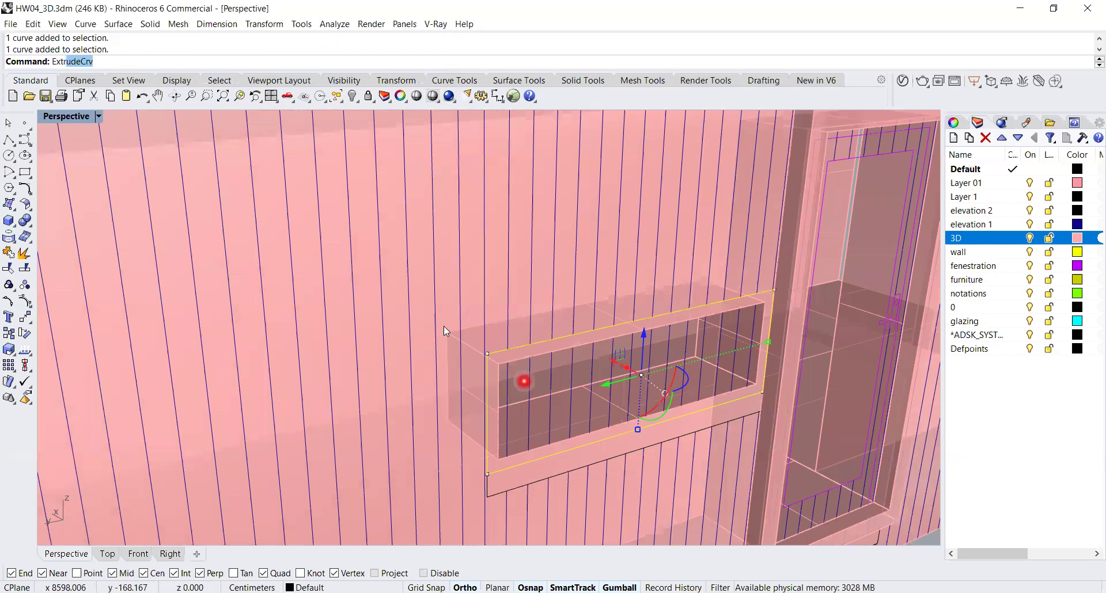
{"action": "key", "text": "Return"}
{"action": "right_click_drag", "start_coordinate": [443, 326], "coordinate": [501, 352]}
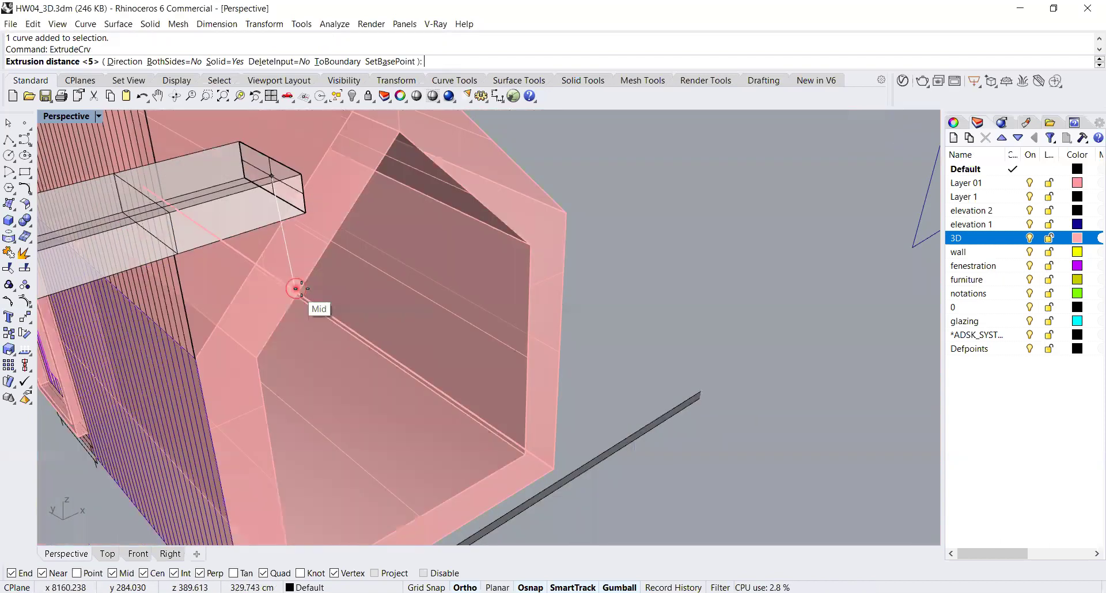
{"action": "right_click_drag", "start_coordinate": [301, 289], "coordinate": [597, 322], "text": "shift"}
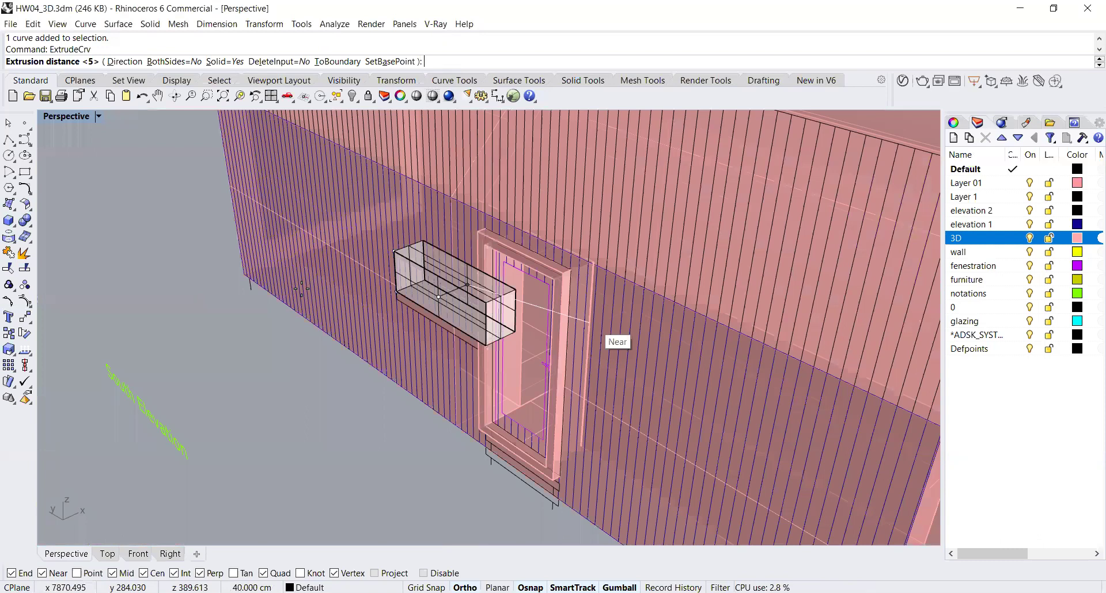
{"action": "right_click_drag", "start_coordinate": [587, 209], "coordinate": [549, 266]}
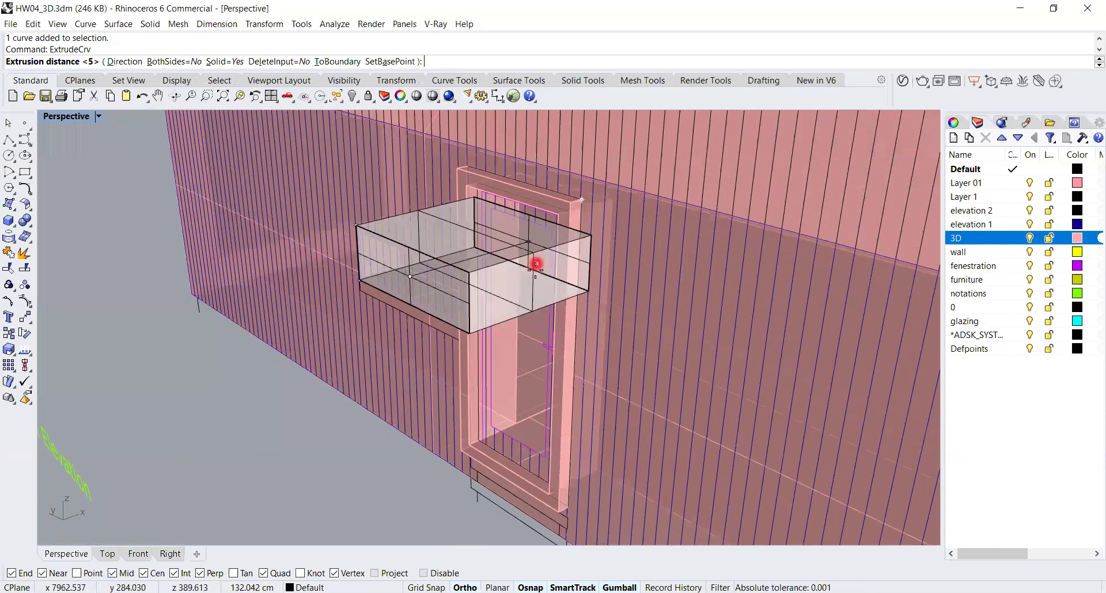
{"action": "scroll", "coordinate": [524, 273], "scroll_direction": "up", "scroll_amount": 3}
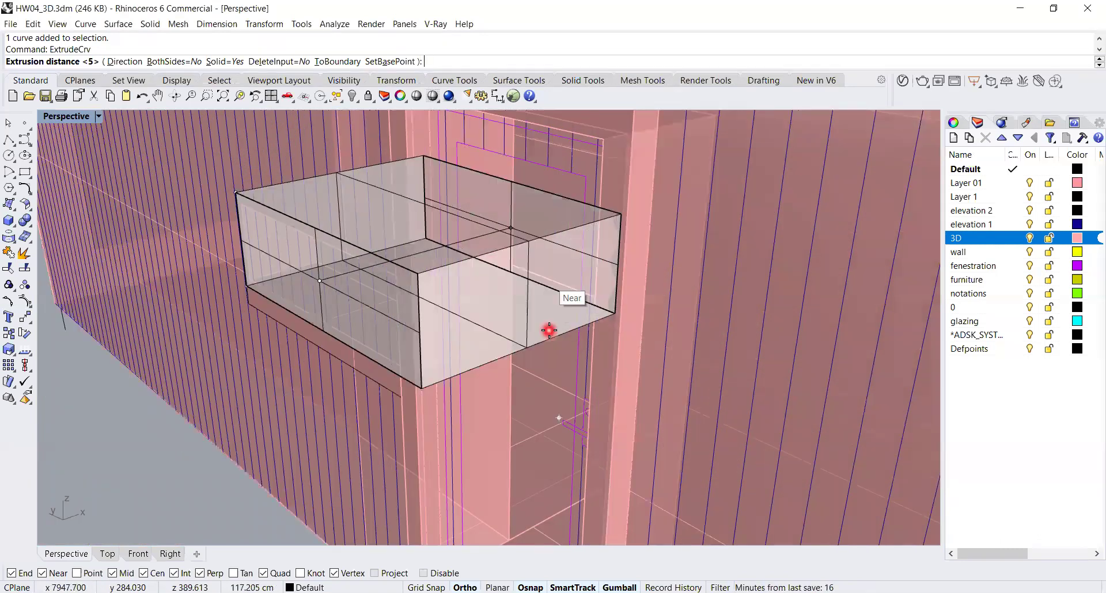
{"action": "left_click", "coordinate": [533, 305]}
- Enlarge the window opening to the outer frame outline by subtracting the new block from the house shell with BooleanDifference
{"action": "type", "text": "vool"}
{"action": "key", "text": "Return"}
{"action": "scroll", "coordinate": [397, 300], "scroll_direction": "down", "scroll_amount": 4}
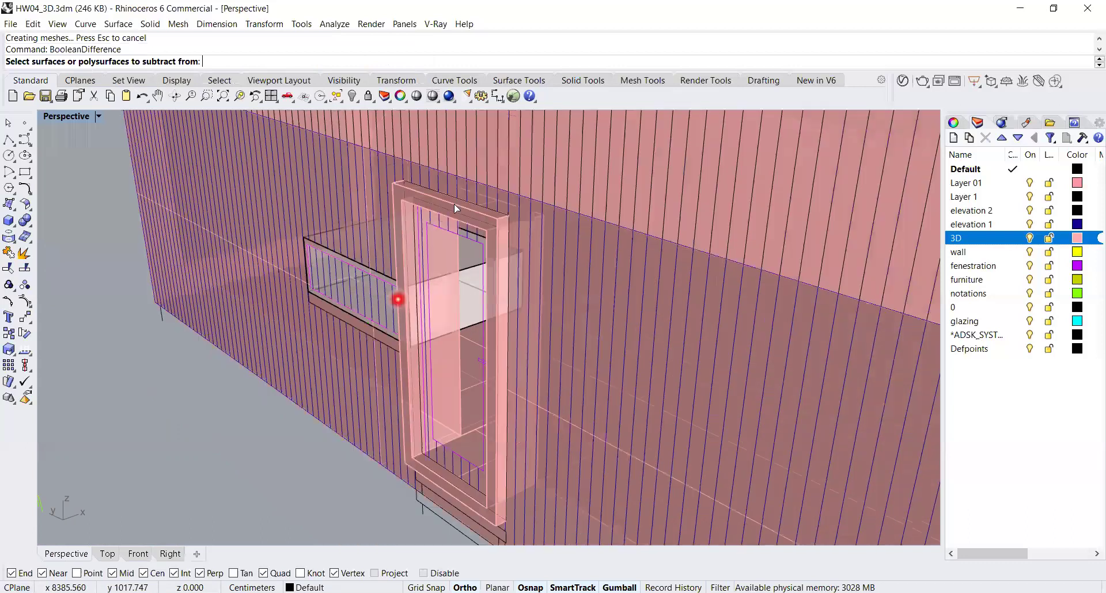
{"action": "left_click", "coordinate": [560, 157]}
{"action": "key", "text": "Return"}
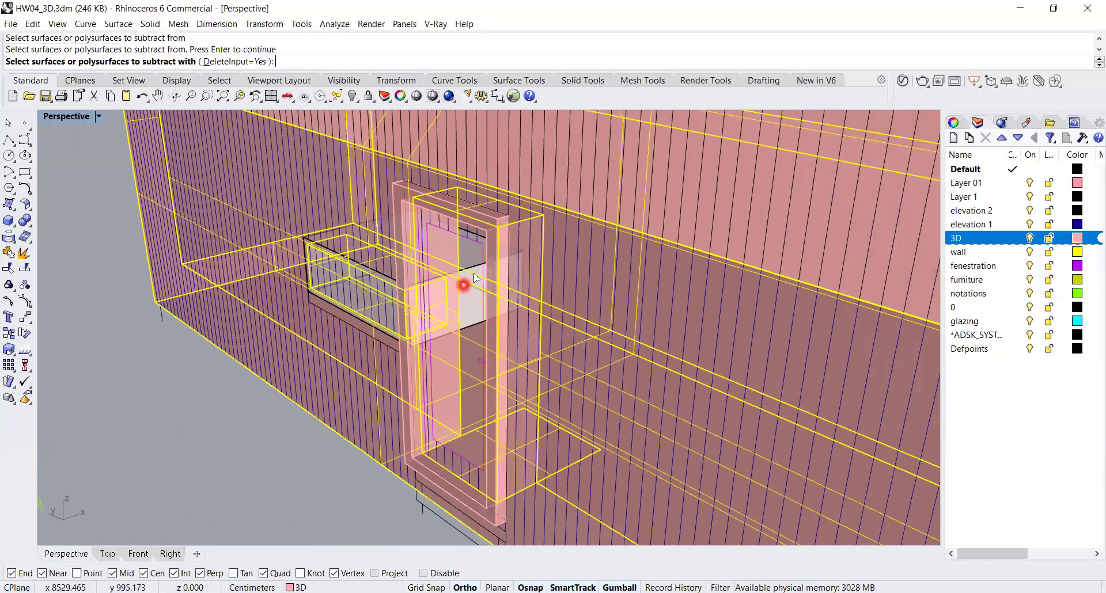
{"action": "left_click", "coordinate": [460, 283]}
{"action": "key", "text": "Return"}
{"action": "right_click_drag", "start_coordinate": [579, 374], "coordinate": [555, 400]}
{"action": "right_click_drag", "start_coordinate": [522, 358], "coordinate": [512, 253]}
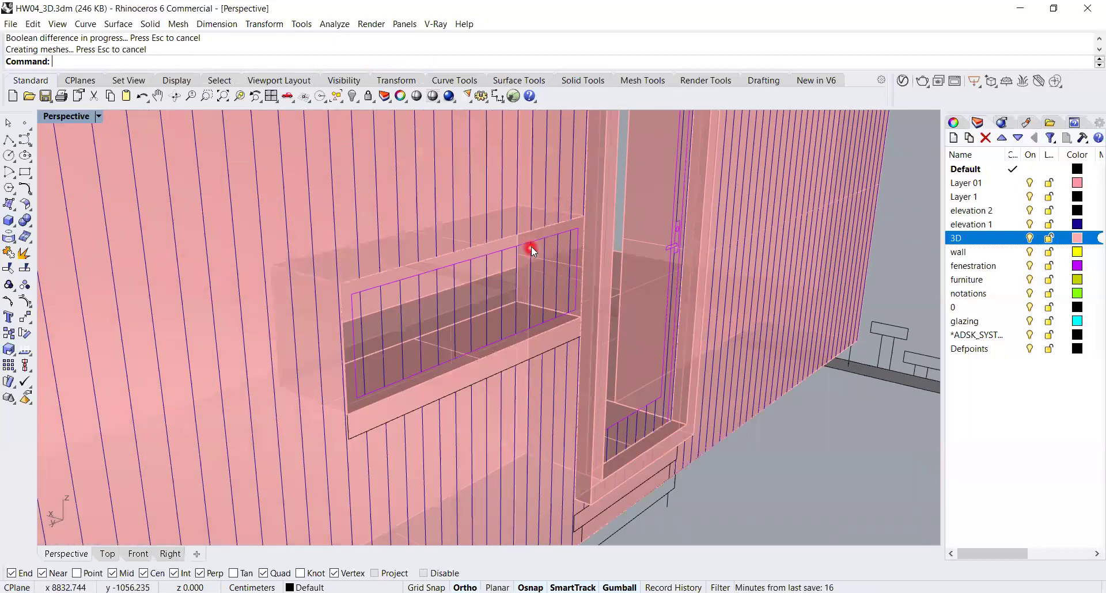
- Select the window's inner outline together with its outer frame polyline
{"action": "scroll", "coordinate": [532, 233], "scroll_direction": "up", "scroll_amount": 2}
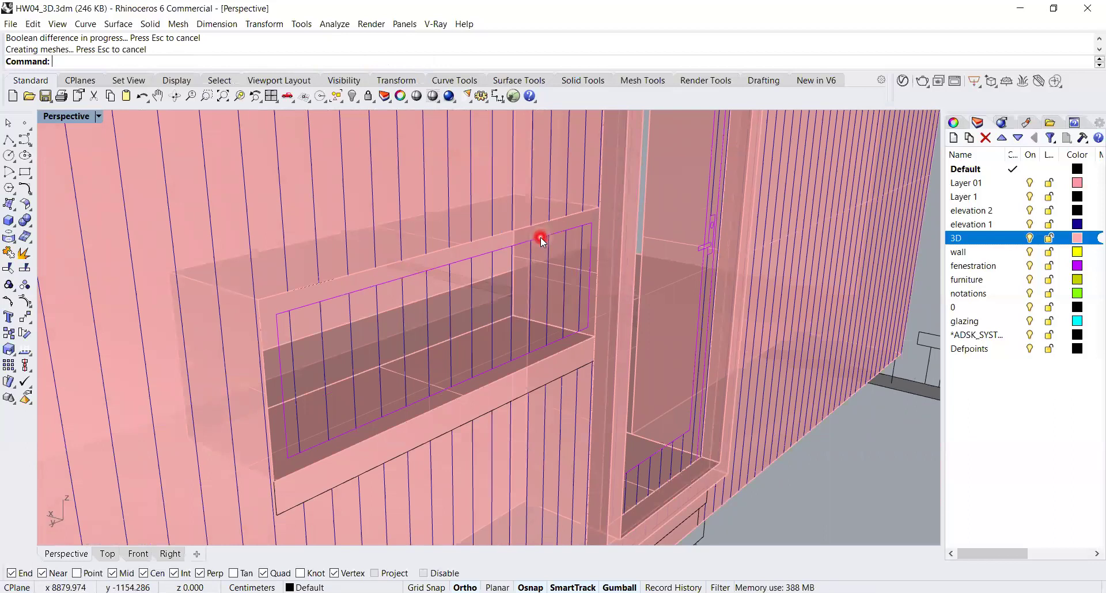
{"action": "scroll", "coordinate": [533, 244], "scroll_direction": "up", "scroll_amount": 2}
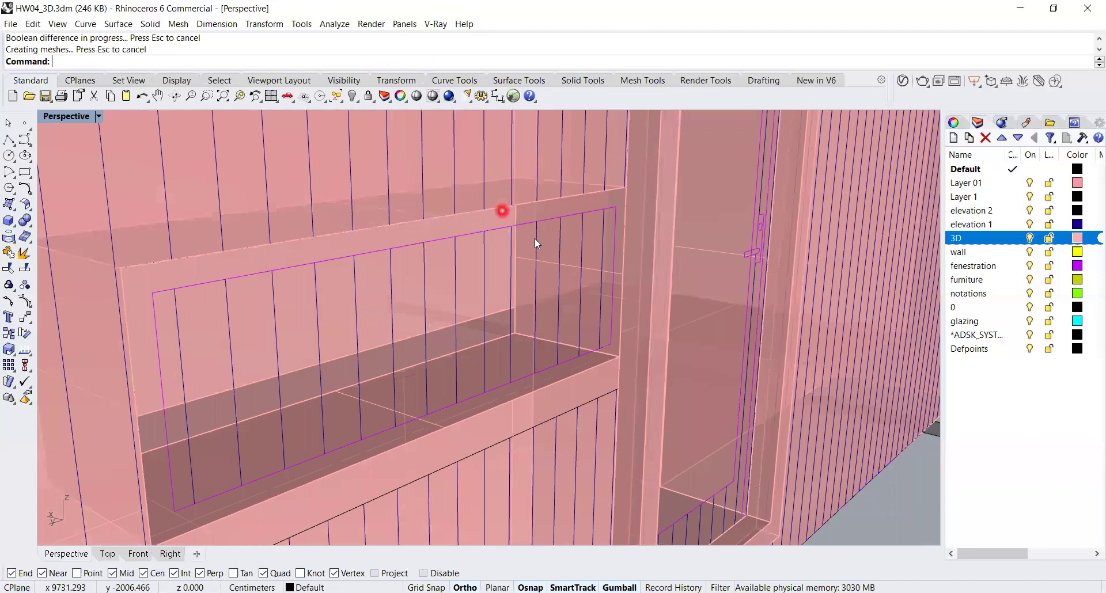
{"action": "left_click", "coordinate": [535, 241]}
{"action": "left_click", "coordinate": [522, 227]}
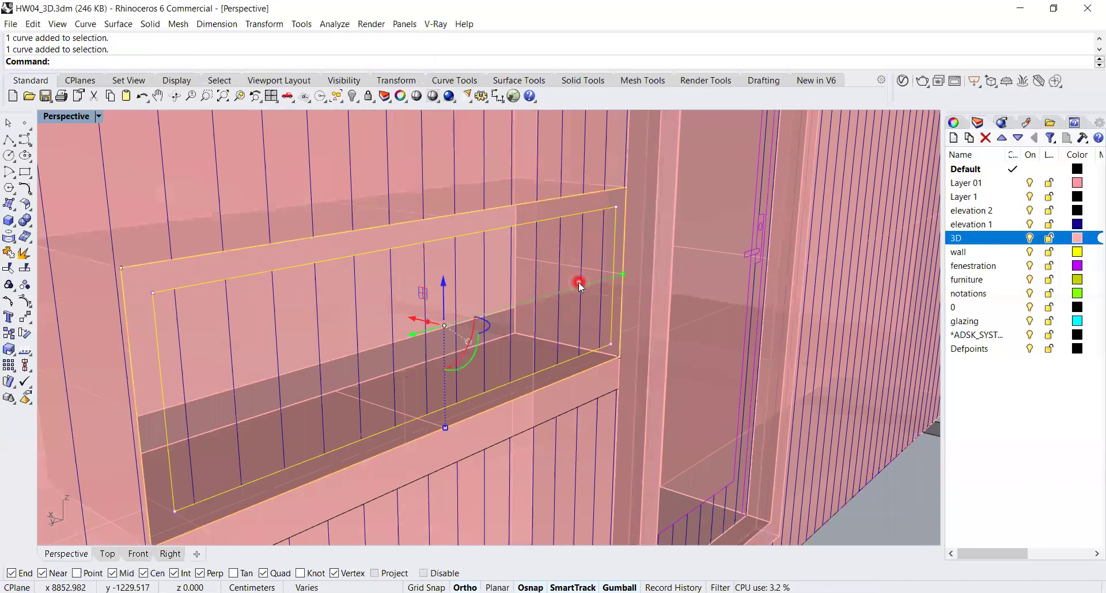
{"action": "type", "text": "Extr"}
{"action": "key", "text": "Return"}
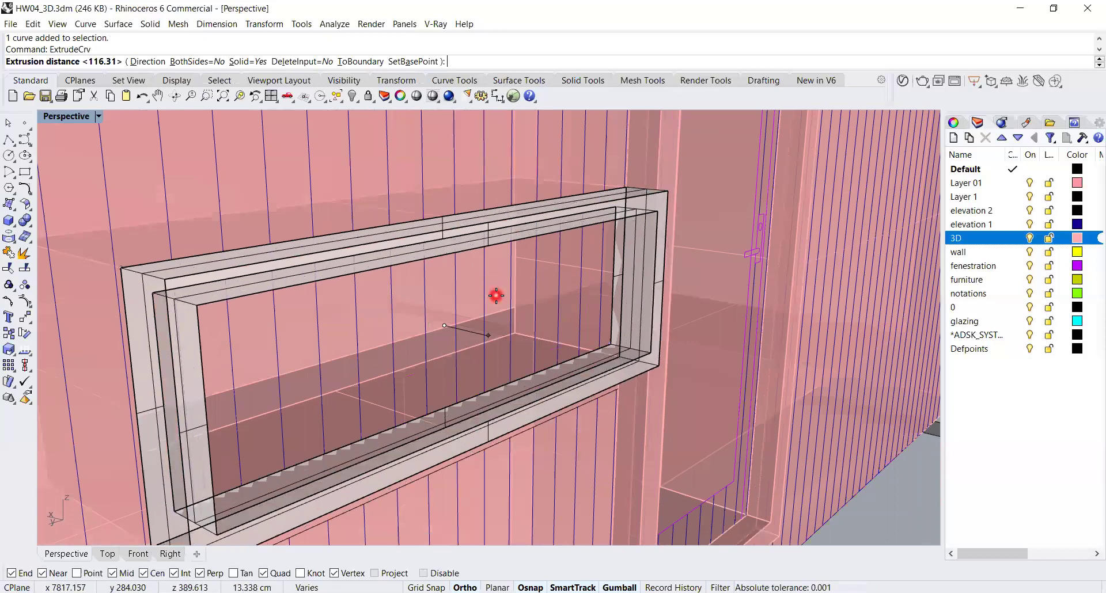
{"action": "type", "text": "5"}
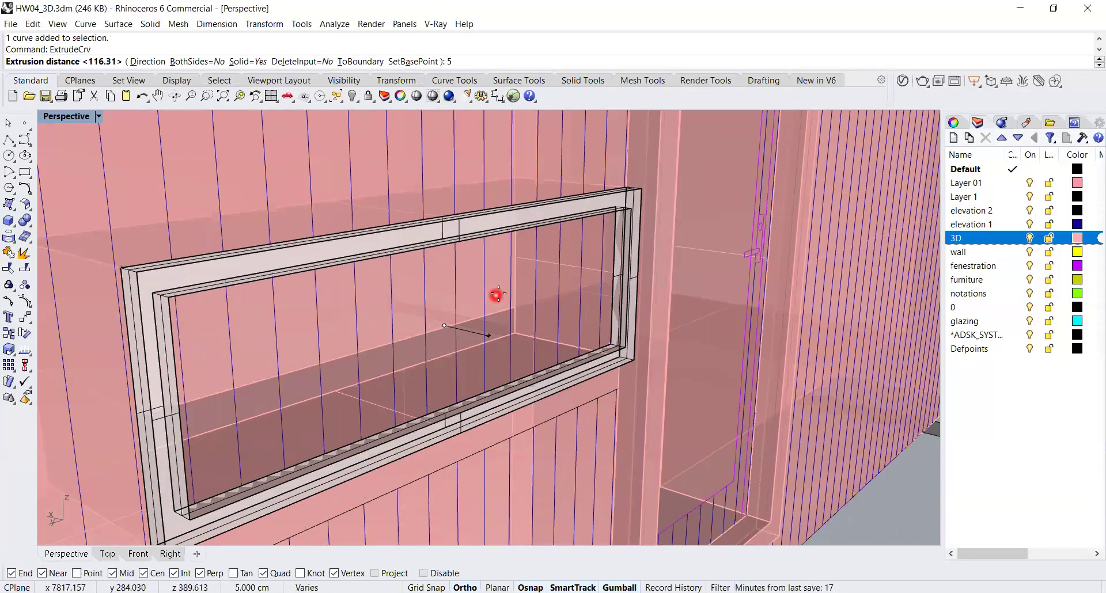
{"action": "key", "text": "Return"}
- Measure the depth of the window frame in the floor plan beside the entrance door wall with Distance
{"action": "scroll", "coordinate": [492, 294], "scroll_direction": "down", "scroll_amount": 10}
{"action": "right_click_drag", "start_coordinate": [599, 351], "coordinate": [663, 435]}
{"action": "right_click_drag", "start_coordinate": [669, 473], "coordinate": [721, 465]}
{"action": "scroll", "coordinate": [747, 435], "scroll_direction": "down", "scroll_amount": 5}
{"action": "left_click", "coordinate": [206, 95]}
{"action": "left_click_drag", "start_coordinate": [775, 370], "coordinate": [652, 264]}
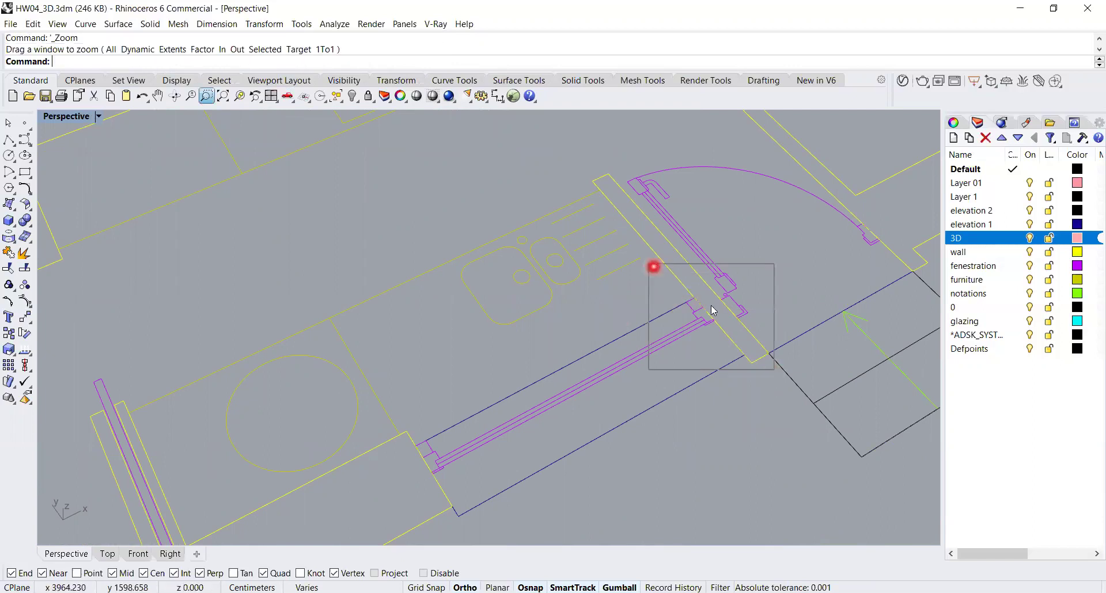
{"action": "scroll", "coordinate": [605, 341], "scroll_direction": "down", "scroll_amount": 4}
{"action": "type", "text": "Distance"}
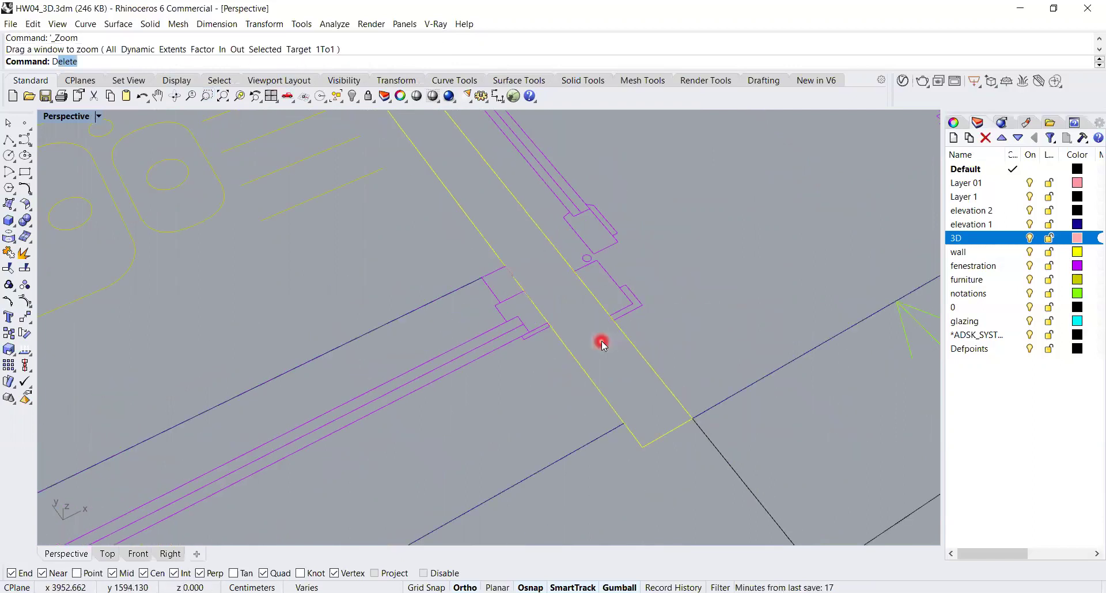
{"action": "key", "text": "Return"}
{"action": "left_click", "coordinate": [525, 292]}
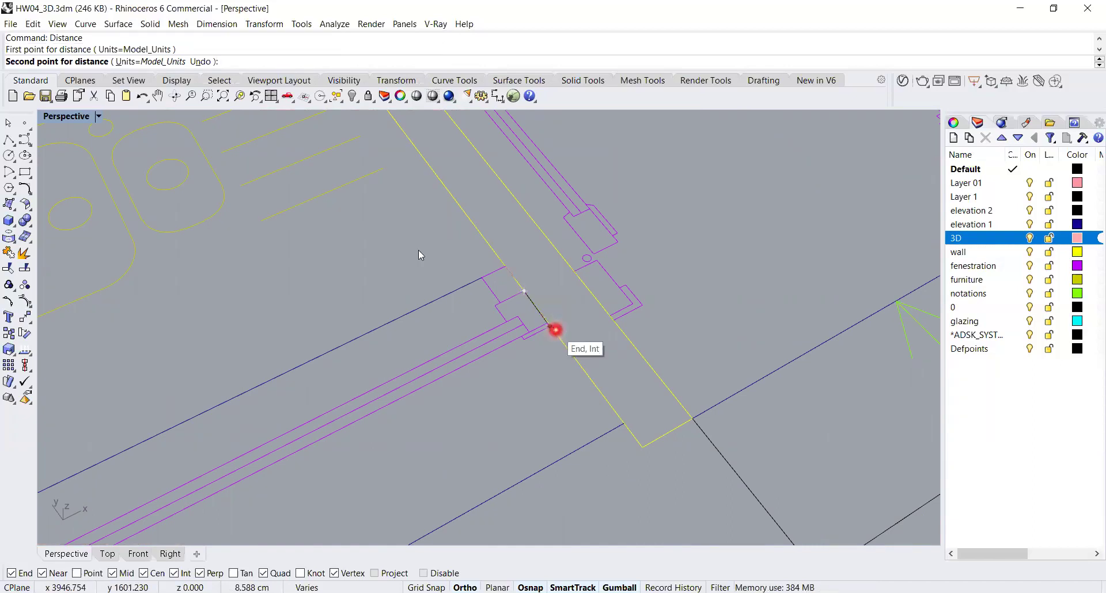
{"action": "left_click", "coordinate": [555, 330]}
- Extrude the selected inner and outer window outlines on the south wall together as a solid frame 8.5 cm deep
{"action": "scroll", "coordinate": [337, 320], "scroll_direction": "down", "scroll_amount": 12}
{"action": "scroll", "coordinate": [384, 333], "scroll_direction": "down", "scroll_amount": 11}
{"action": "right_click_drag", "start_coordinate": [452, 363], "coordinate": [440, 346]}
{"action": "right_click_drag", "start_coordinate": [600, 427], "coordinate": [430, 410], "text": "shift"}
{"action": "scroll", "coordinate": [431, 410], "scroll_direction": "down", "scroll_amount": 4}
{"action": "right_click_drag", "start_coordinate": [692, 420], "coordinate": [421, 219]}
{"action": "scroll", "coordinate": [423, 213], "scroll_direction": "up", "scroll_amount": 10}
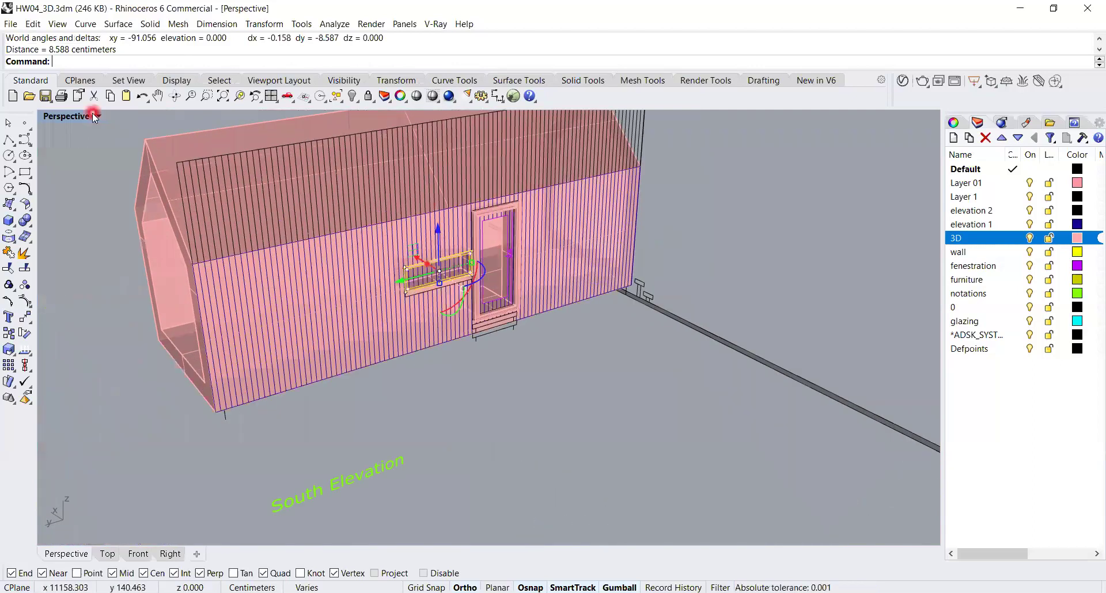
{"action": "left_click", "coordinate": [208, 101]}
{"action": "left_click_drag", "start_coordinate": [503, 329], "coordinate": [372, 214]}
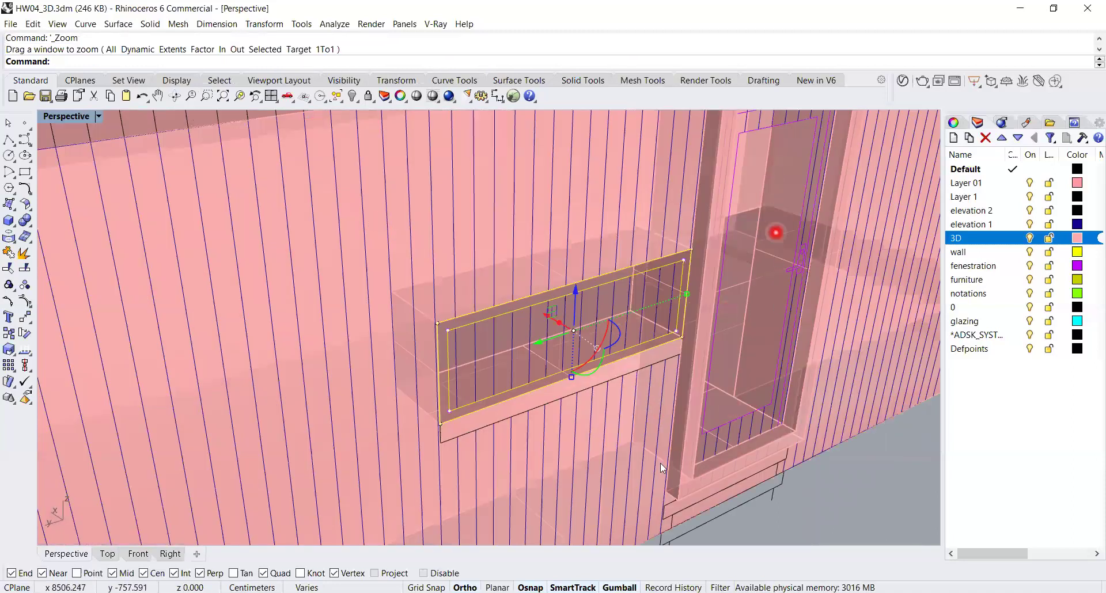
{"action": "scroll", "coordinate": [697, 341], "scroll_direction": "up", "scroll_amount": 2}
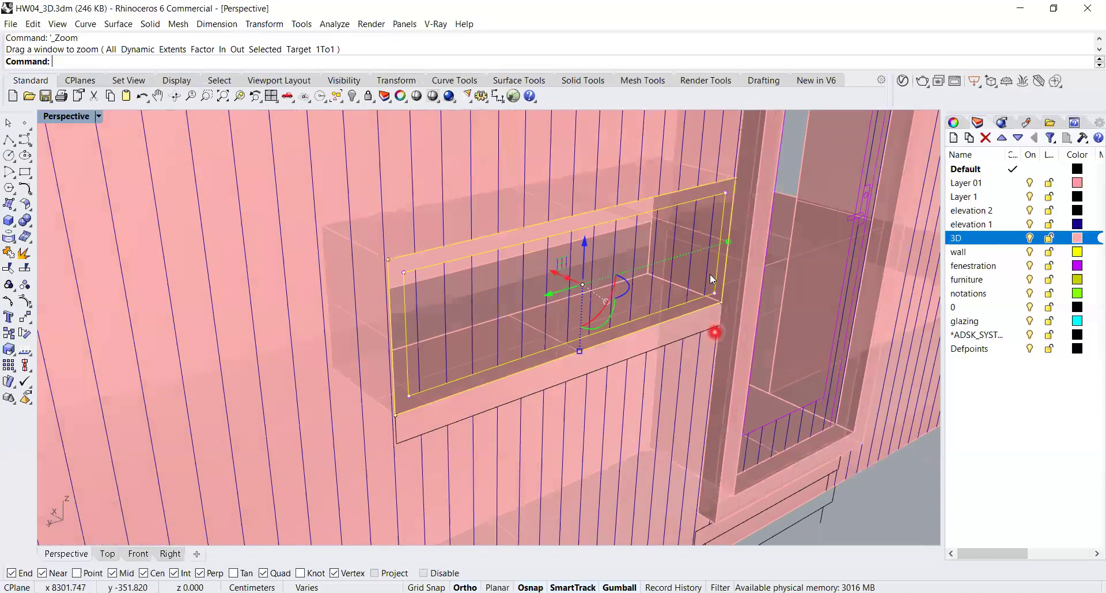
{"action": "scroll", "coordinate": [706, 242], "scroll_direction": "up", "scroll_amount": 2}
{"action": "scroll", "coordinate": [631, 280], "scroll_direction": "up", "scroll_amount": 2}
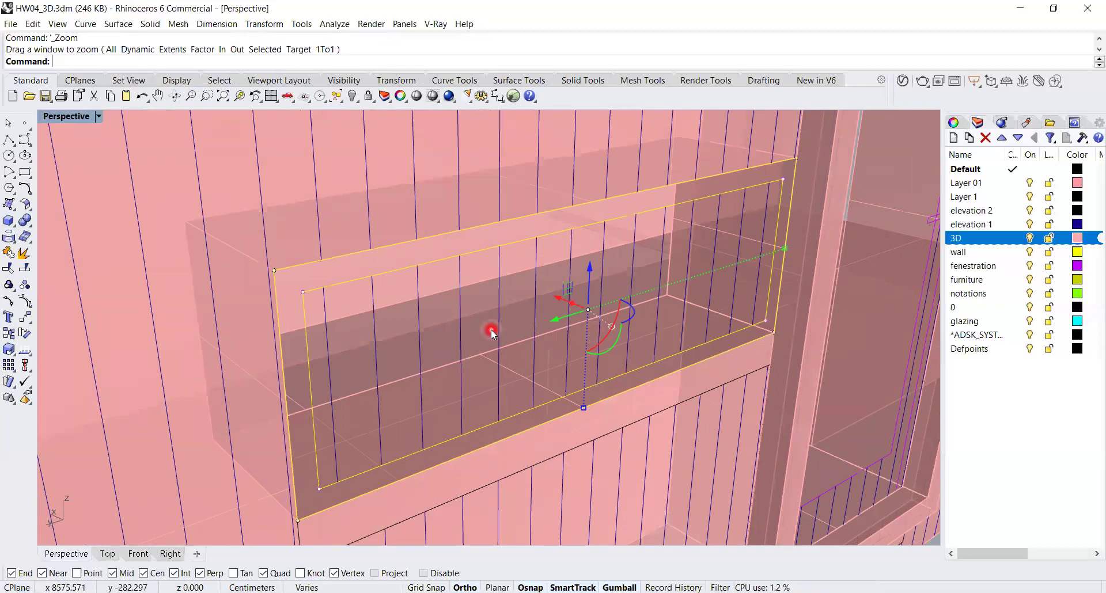
{"action": "key", "text": "Up"}
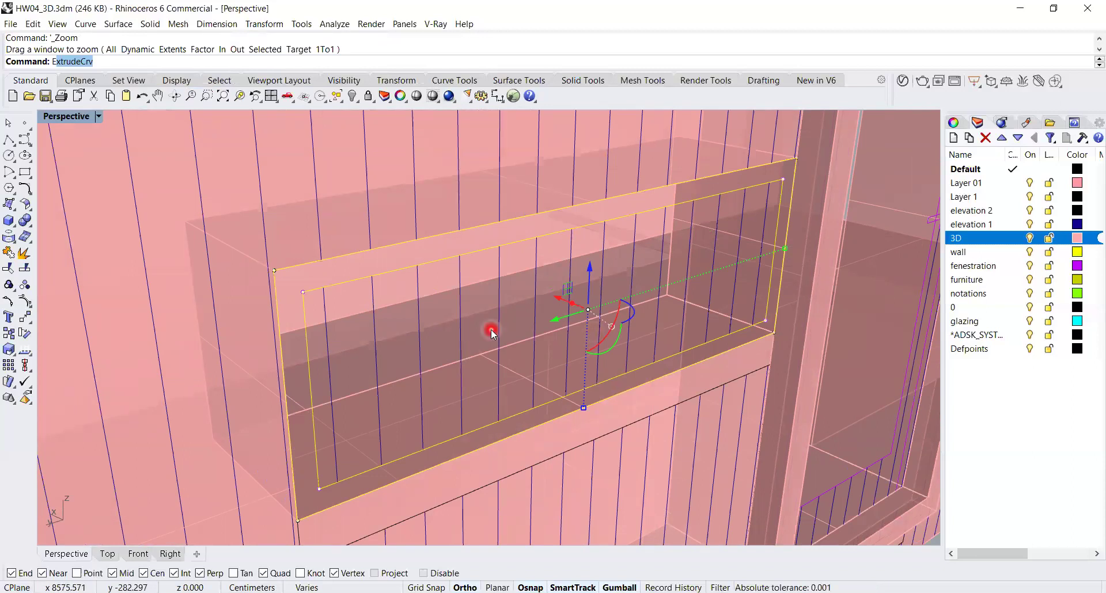
{"action": "type", "text": "E"}
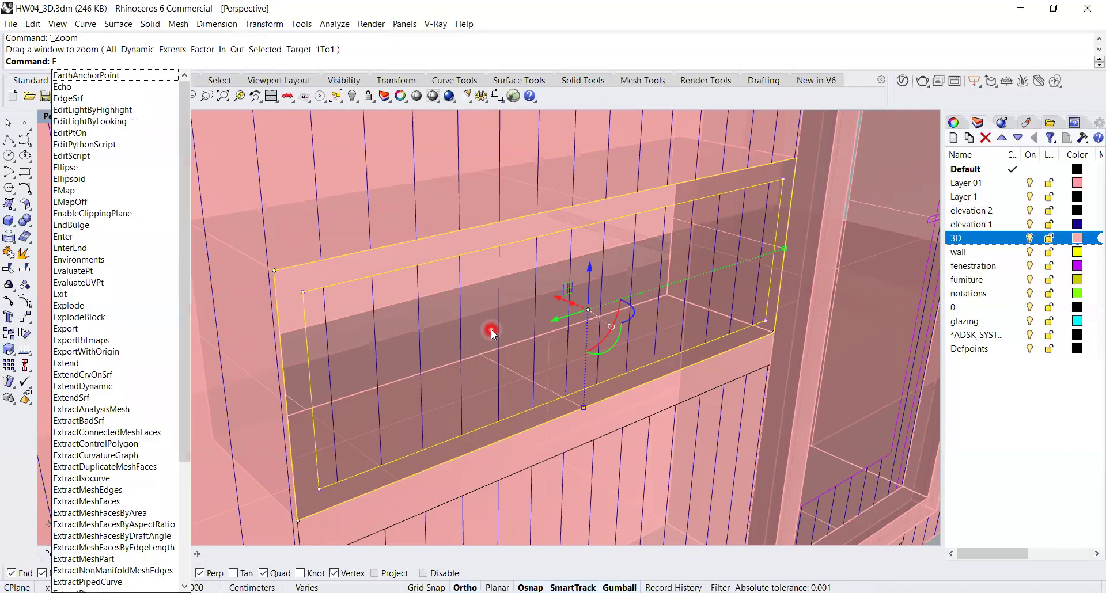
{"action": "type", "text": "xtrudeCrv"}
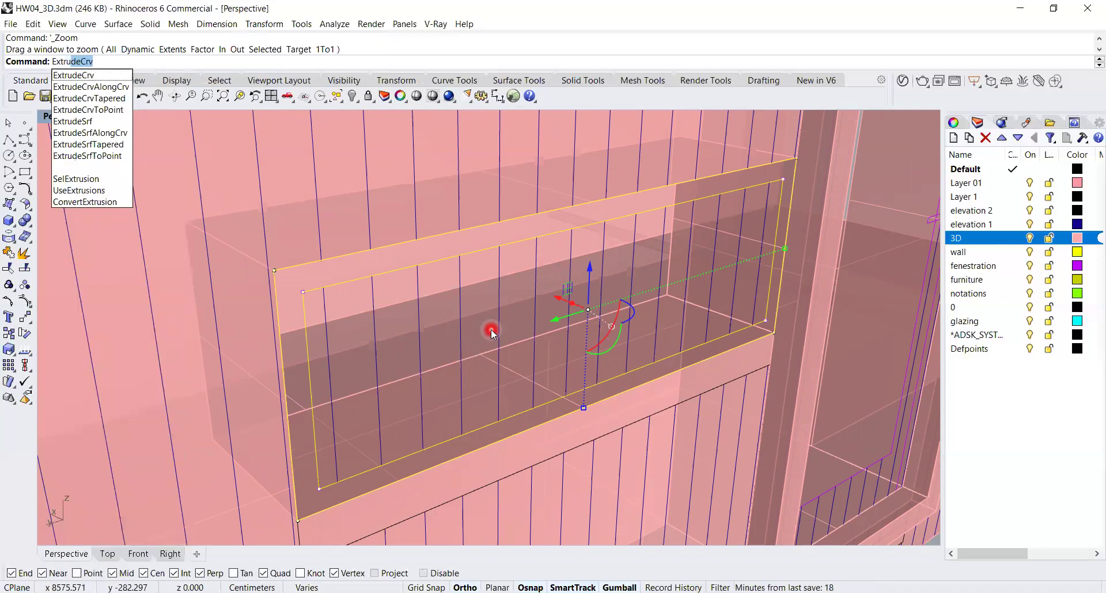
{"action": "key", "text": "Return"}
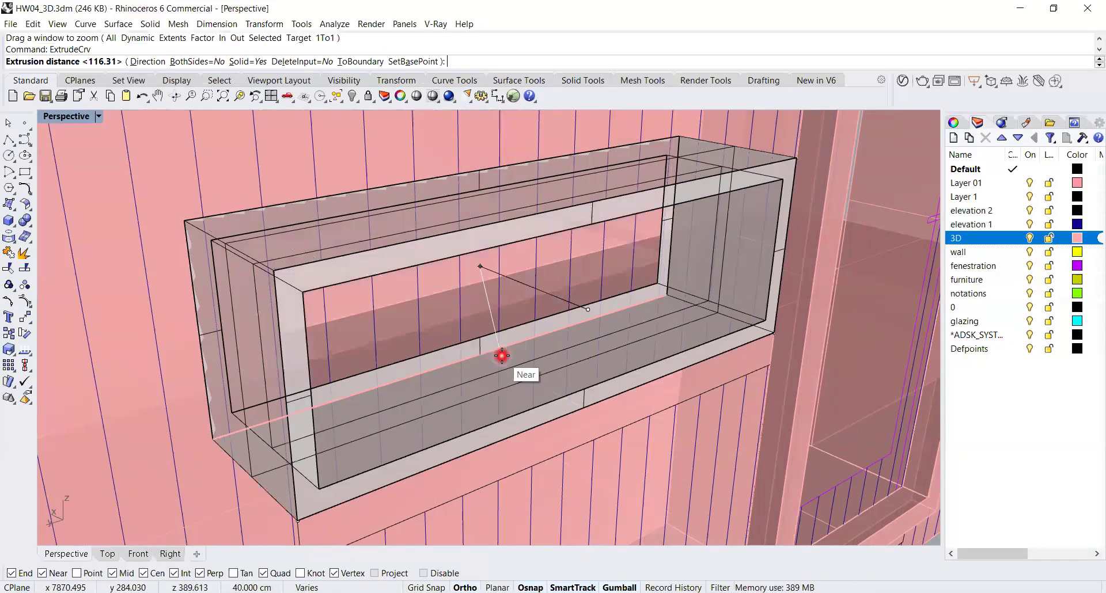
{"action": "type", "text": "8.5"}
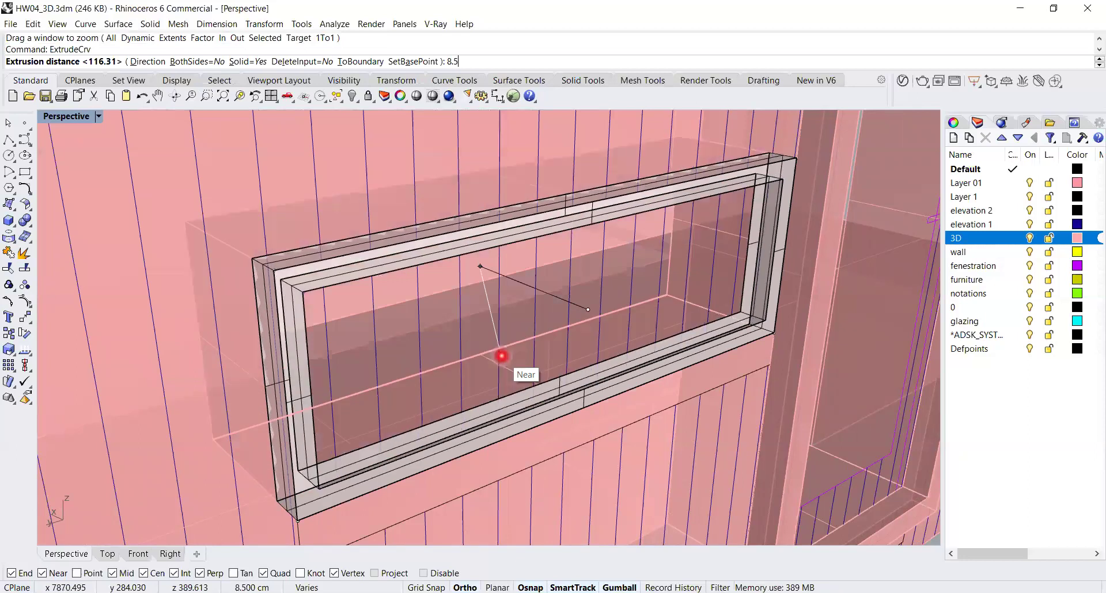
{"action": "key", "text": "Return"}
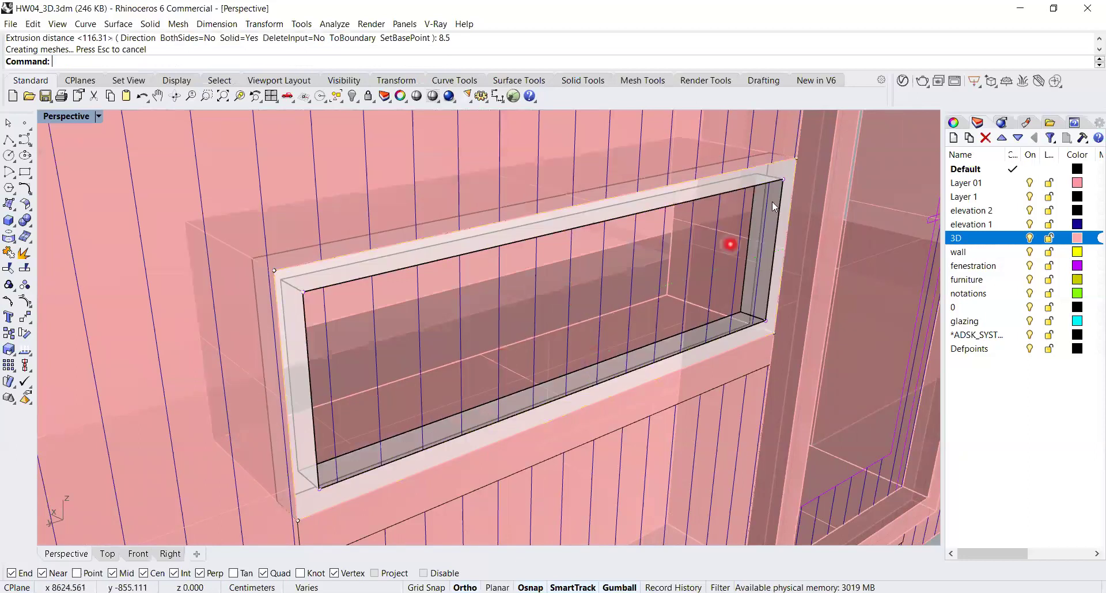
- Move the window frame inward from the midpoint of its depth edge to the midpoint of the wall opening's depth
{"action": "left_click", "coordinate": [771, 176]}
{"action": "type", "text": "M"}
{"action": "key", "text": "Return"}
{"action": "scroll", "coordinate": [763, 314], "scroll_direction": "up", "scroll_amount": 5}
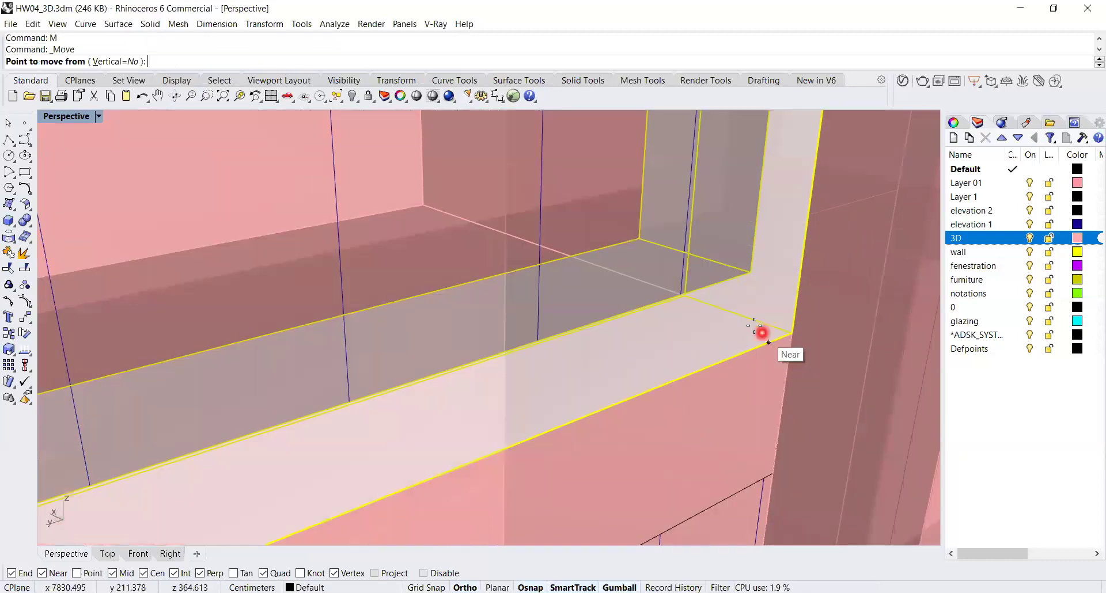
{"action": "left_click", "coordinate": [730, 313]}
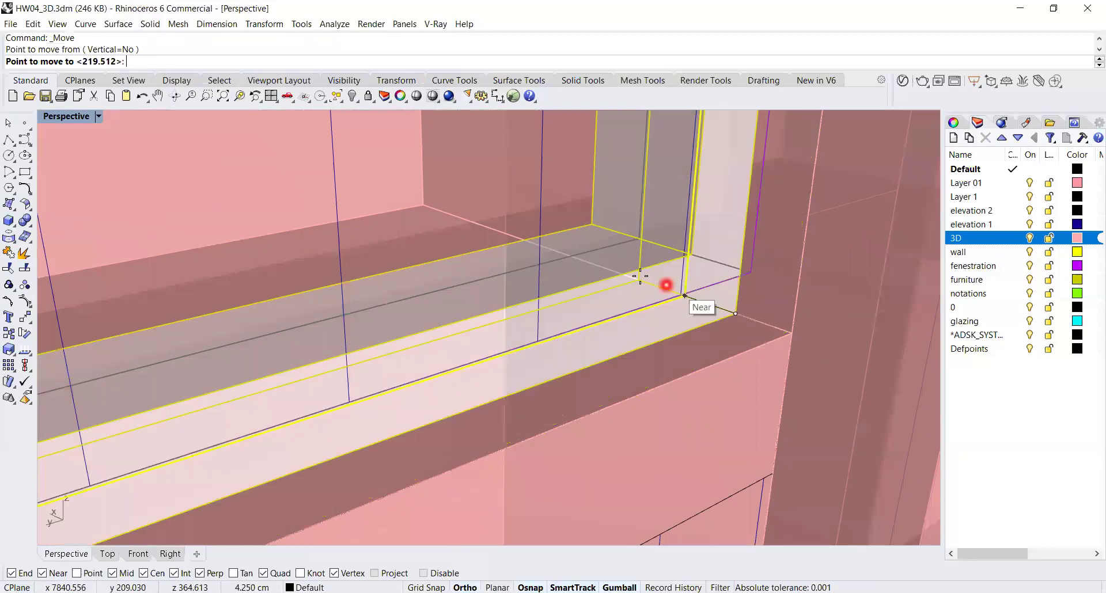
{"action": "scroll", "coordinate": [596, 265], "scroll_direction": "down", "scroll_amount": 5}
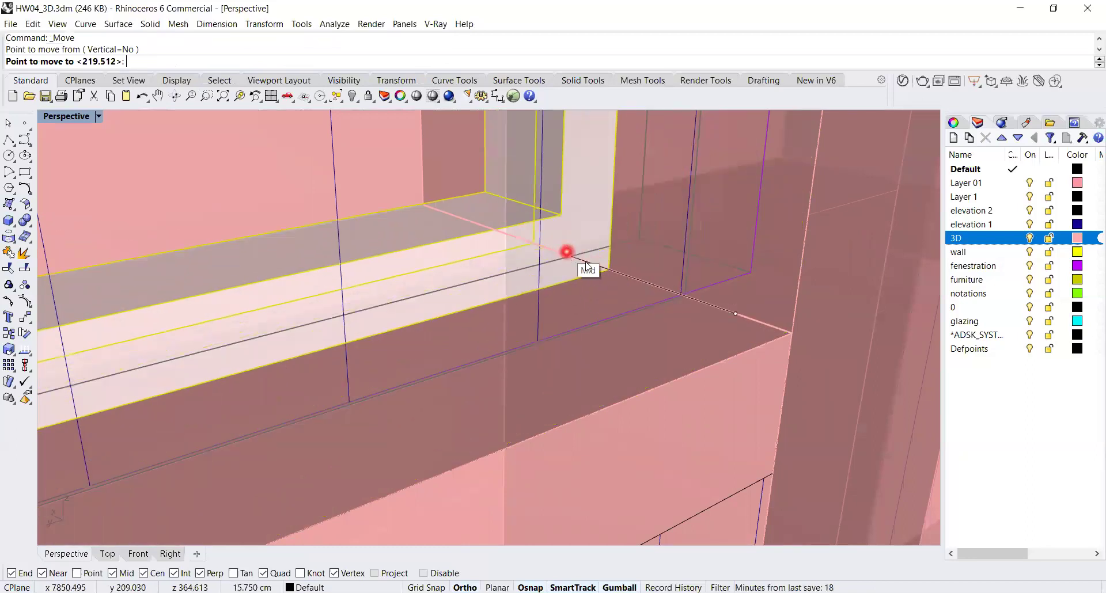
{"action": "left_click", "coordinate": [599, 279]}
{"action": "key", "text": "Escape"}
- Select the sill outline directly below the window on the south elevation
{"action": "right_click_drag", "start_coordinate": [604, 272], "coordinate": [638, 299]}
{"action": "scroll", "coordinate": [588, 322], "scroll_direction": "up", "scroll_amount": 5}
{"action": "scroll", "coordinate": [569, 344], "scroll_direction": "down", "scroll_amount": 3}
{"action": "right_click_drag", "start_coordinate": [572, 334], "coordinate": [500, 373]}
{"action": "scroll", "coordinate": [423, 399], "scroll_direction": "up", "scroll_amount": 4}
{"action": "left_click", "coordinate": [425, 394]}
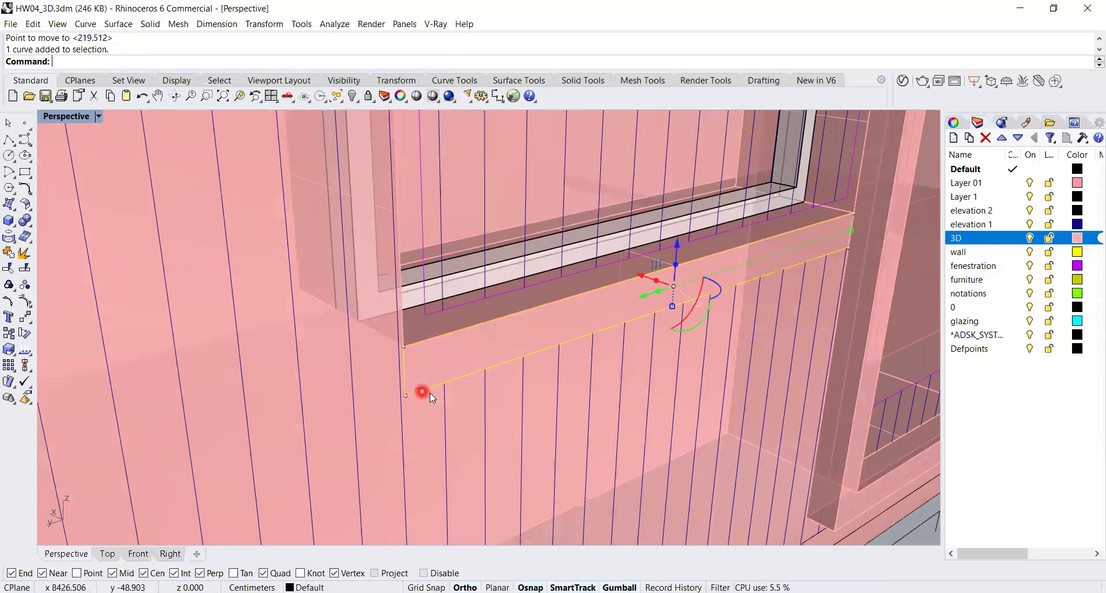
{"action": "scroll", "coordinate": [779, 252], "scroll_direction": "down", "scroll_amount": 5}
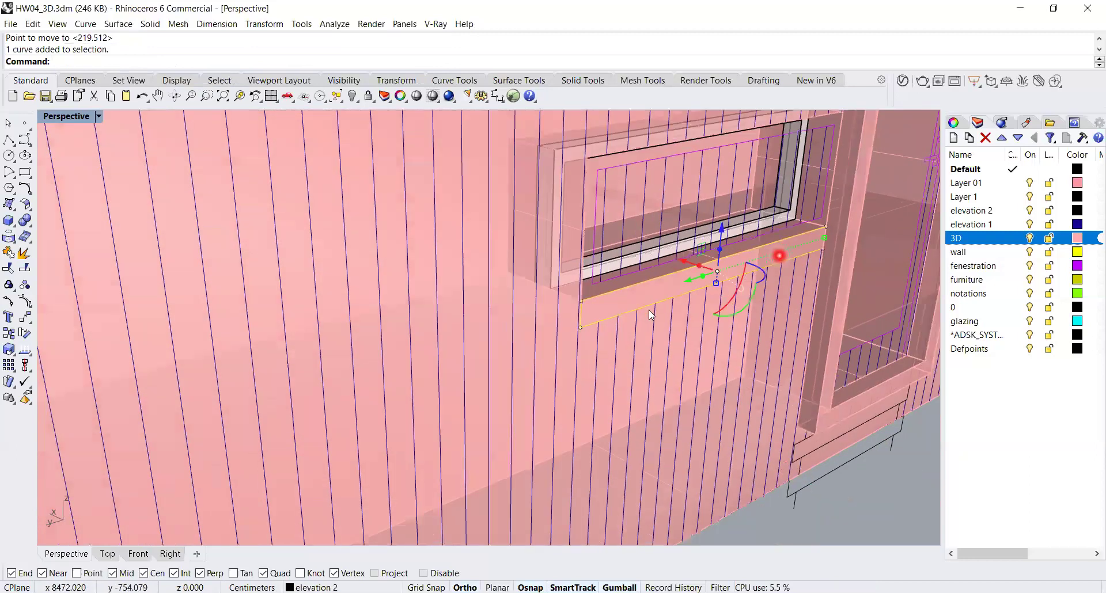
{"action": "right_click_drag", "start_coordinate": [596, 328], "coordinate": [512, 350], "text": "shift"}
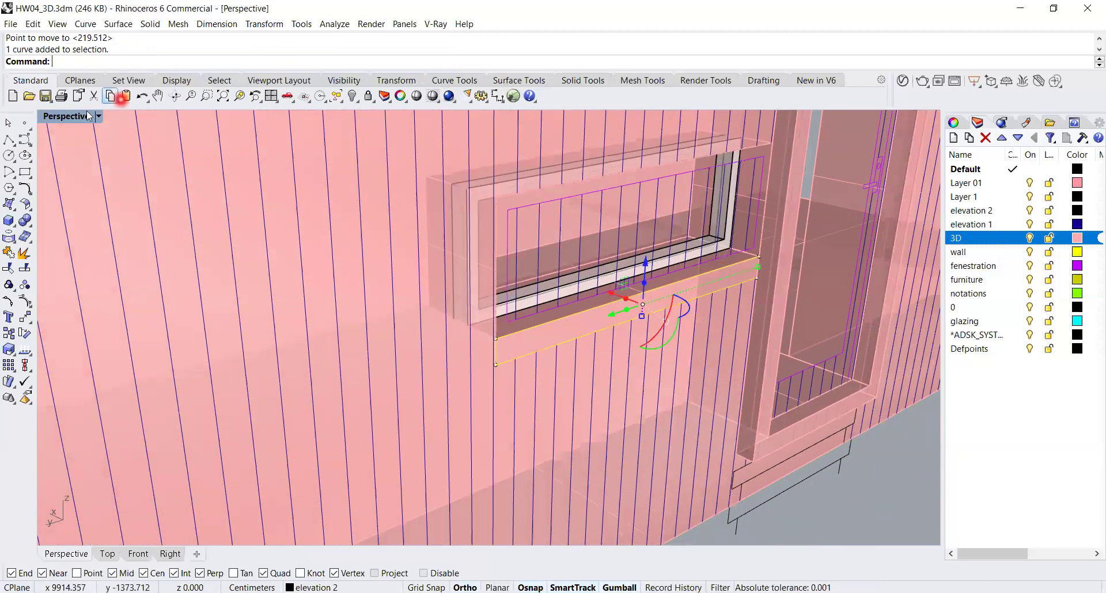
- Examine the window sill in the plan and the north elevation in the Top view, and return to the Perspective view
{"action": "double_click", "coordinate": [67, 117]}
{"action": "double_click", "coordinate": [52, 112]}
{"action": "scroll", "coordinate": [435, 237], "scroll_direction": "up", "scroll_amount": 5}
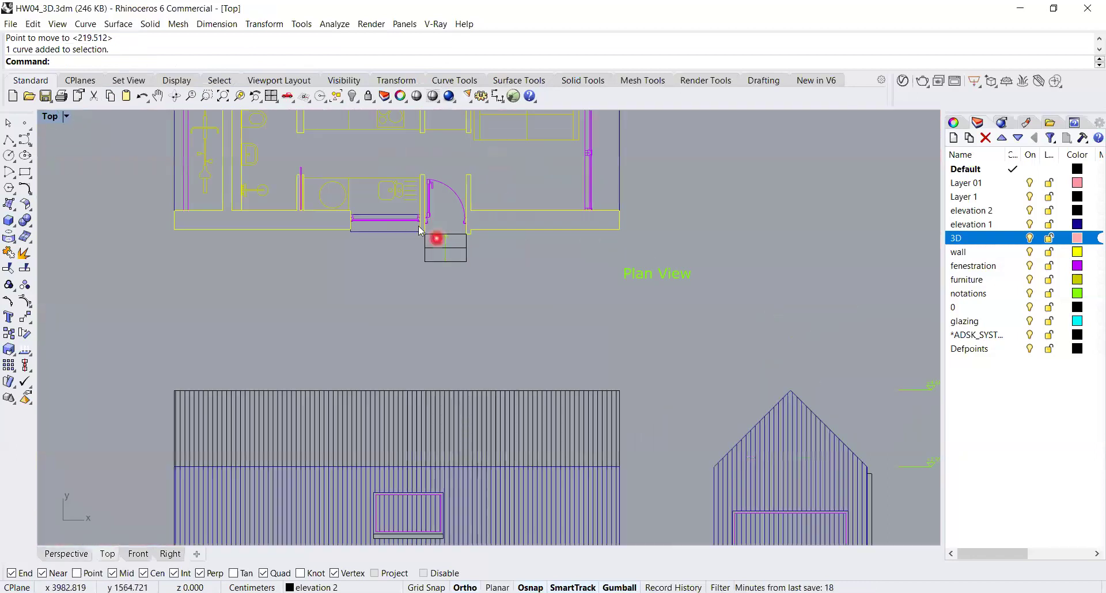
{"action": "right_click_drag", "start_coordinate": [322, 236], "coordinate": [369, 309]}
{"action": "scroll", "coordinate": [343, 320], "scroll_direction": "up", "scroll_amount": 4}
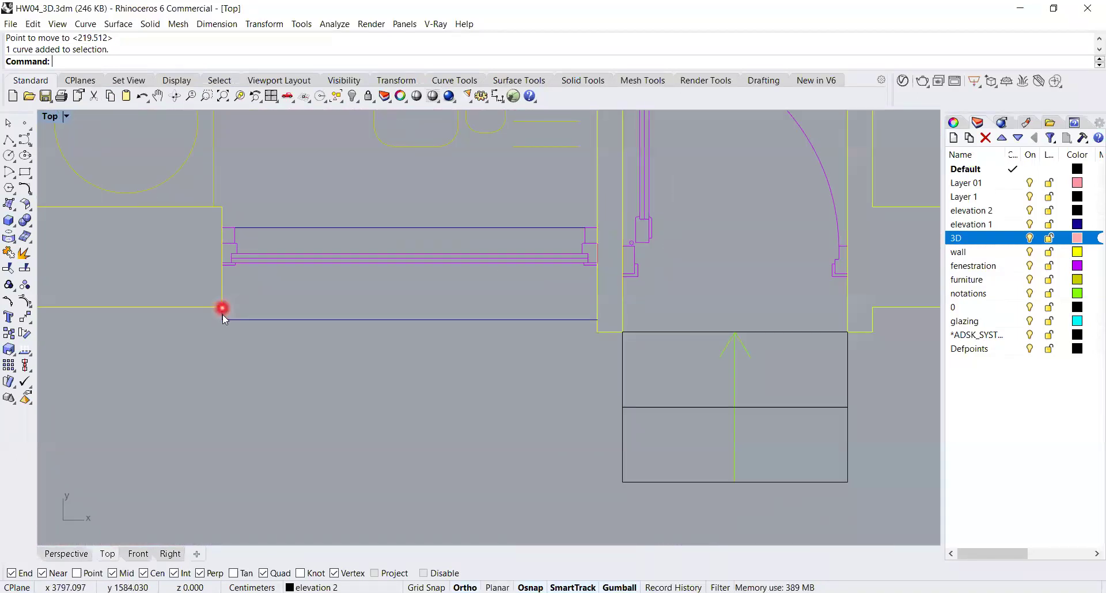
{"action": "left_click", "coordinate": [300, 324]}
{"action": "scroll", "coordinate": [436, 328], "scroll_direction": "down", "scroll_amount": 6}
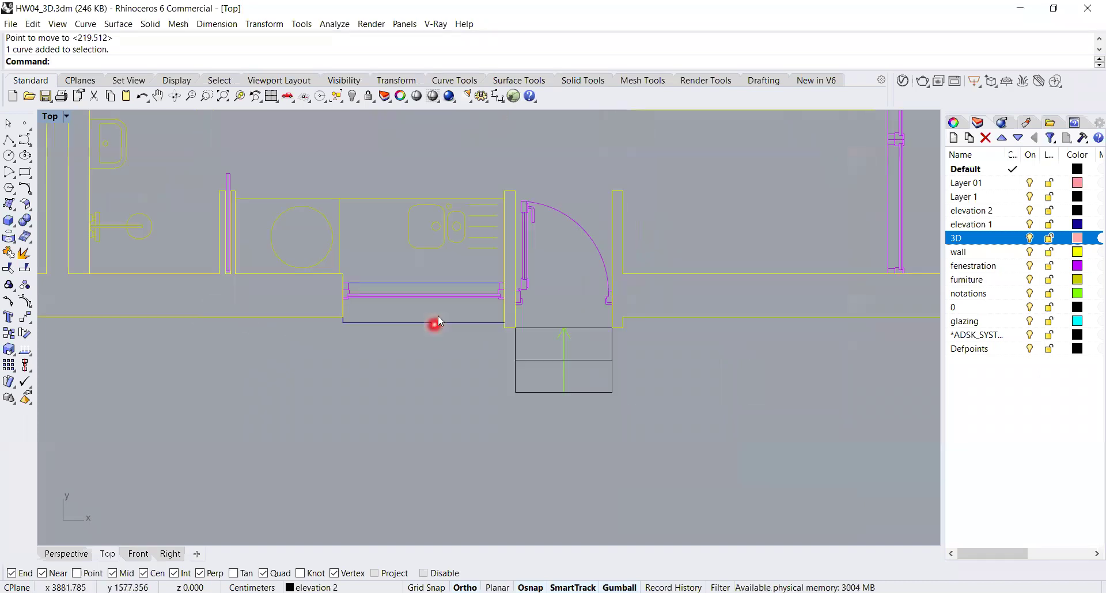
{"action": "scroll", "coordinate": [423, 423], "scroll_direction": "up", "scroll_amount": 8}
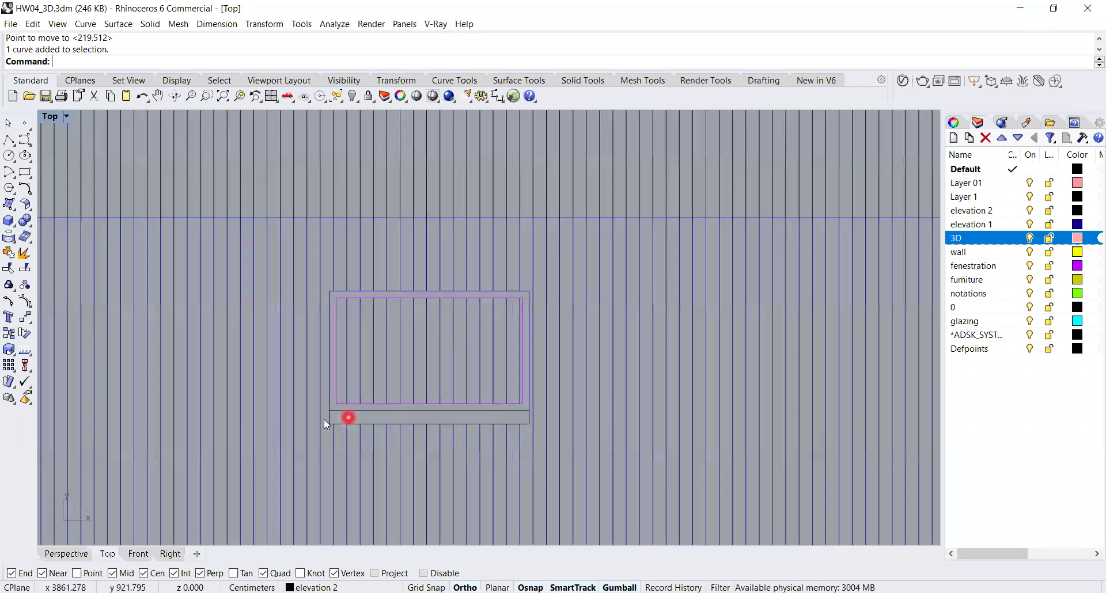
{"action": "scroll", "coordinate": [346, 419], "scroll_direction": "up", "scroll_amount": 3}
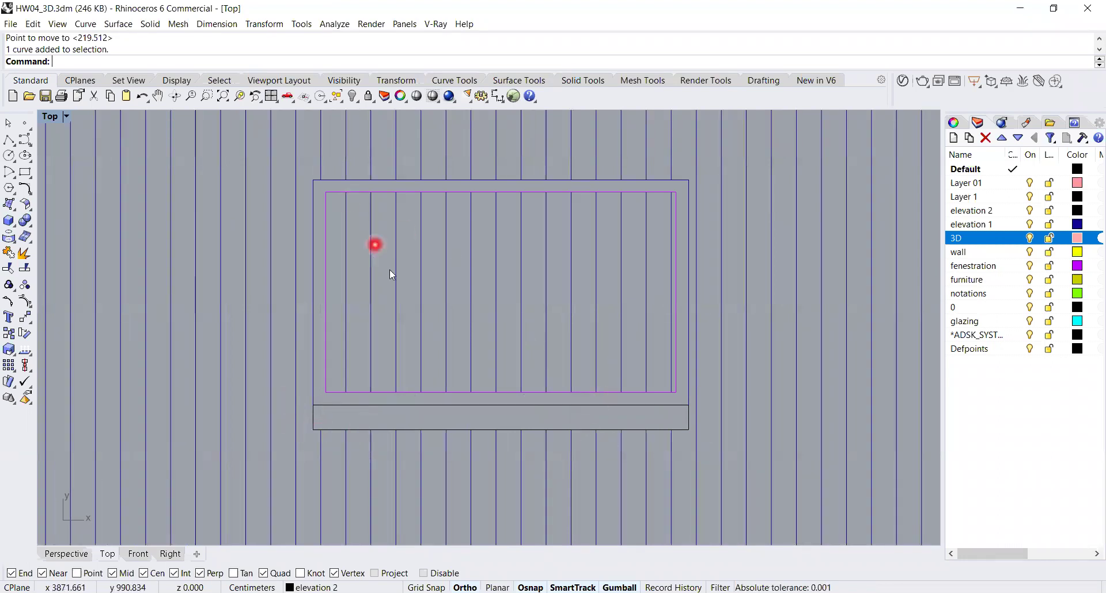
{"action": "scroll", "coordinate": [403, 273], "scroll_direction": "down", "scroll_amount": 5}
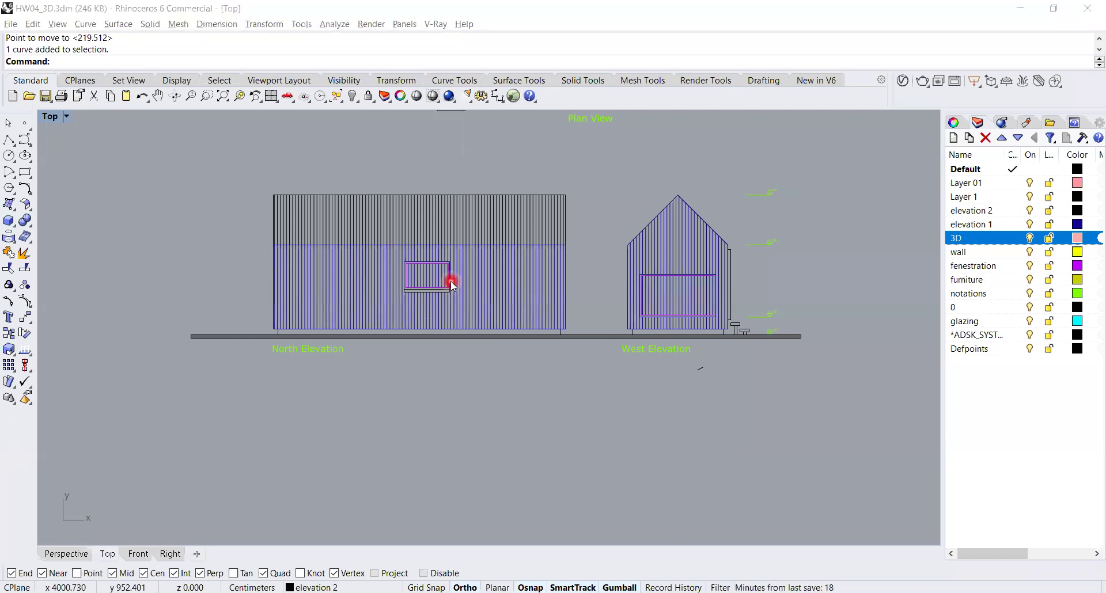
{"action": "key", "text": "ctrl+Tab"}
{"action": "key", "text": "ctrl+Tab"}
{"action": "key", "text": "ctrl+Tab"}
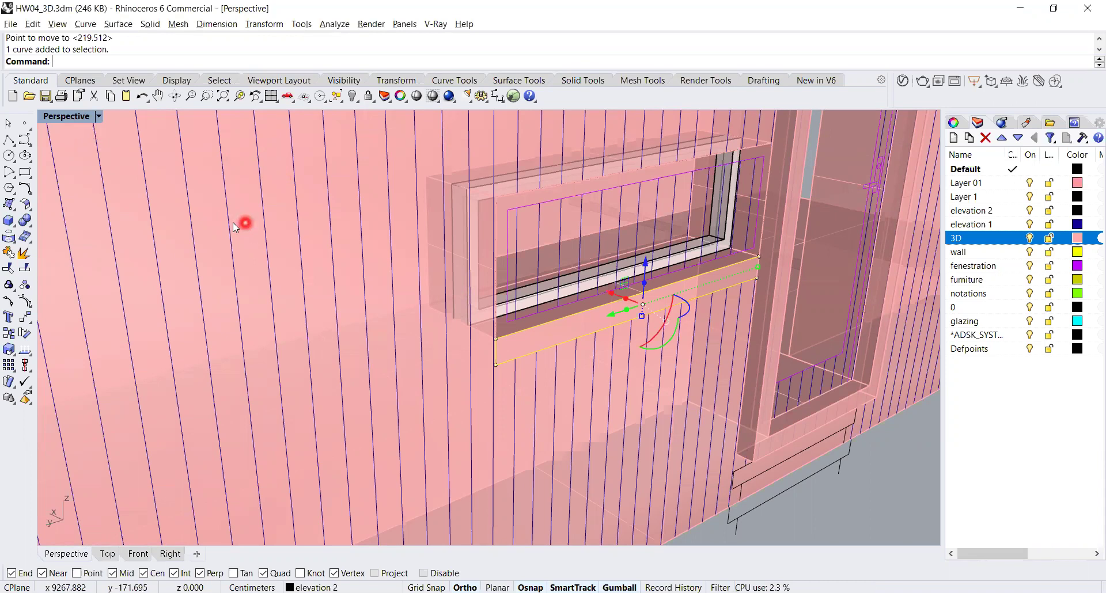
{"action": "scroll", "coordinate": [234, 223], "scroll_direction": "down", "scroll_amount": 4}
{"action": "right_click_drag", "start_coordinate": [595, 332], "coordinate": [605, 312]}
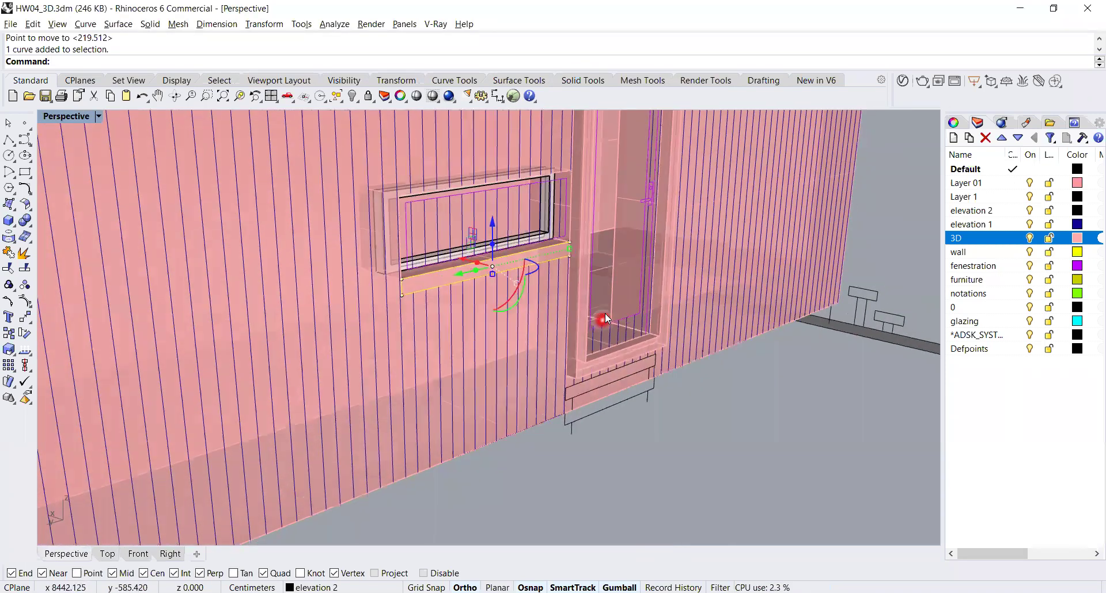
{"action": "key", "text": "ctrl+Tab"}
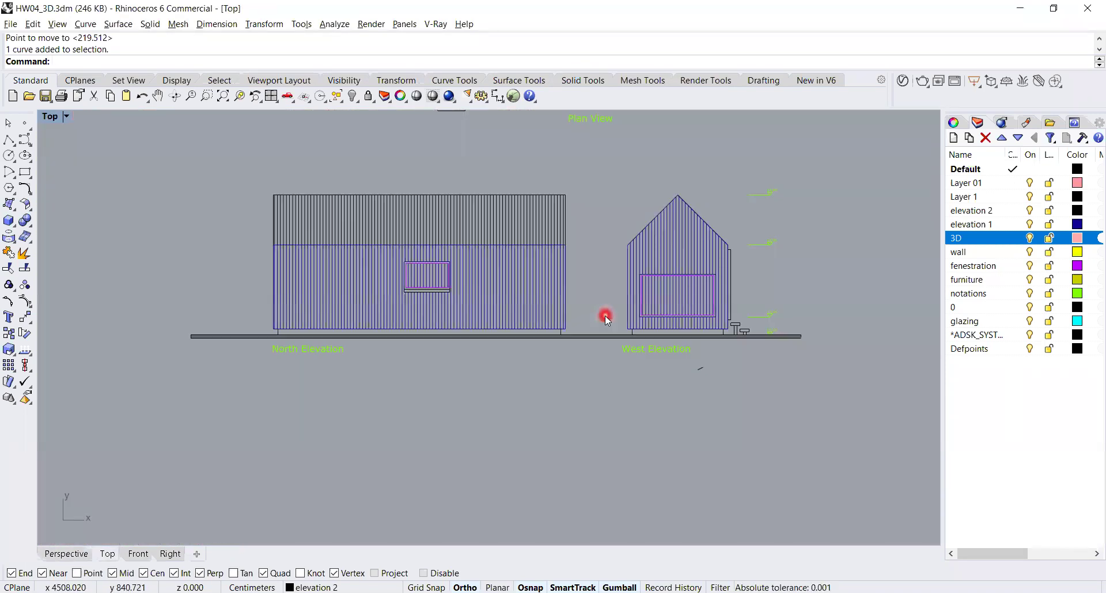
{"action": "key", "text": "ctrl+Tab"}
{"action": "key", "text": "ctrl+Tab"}
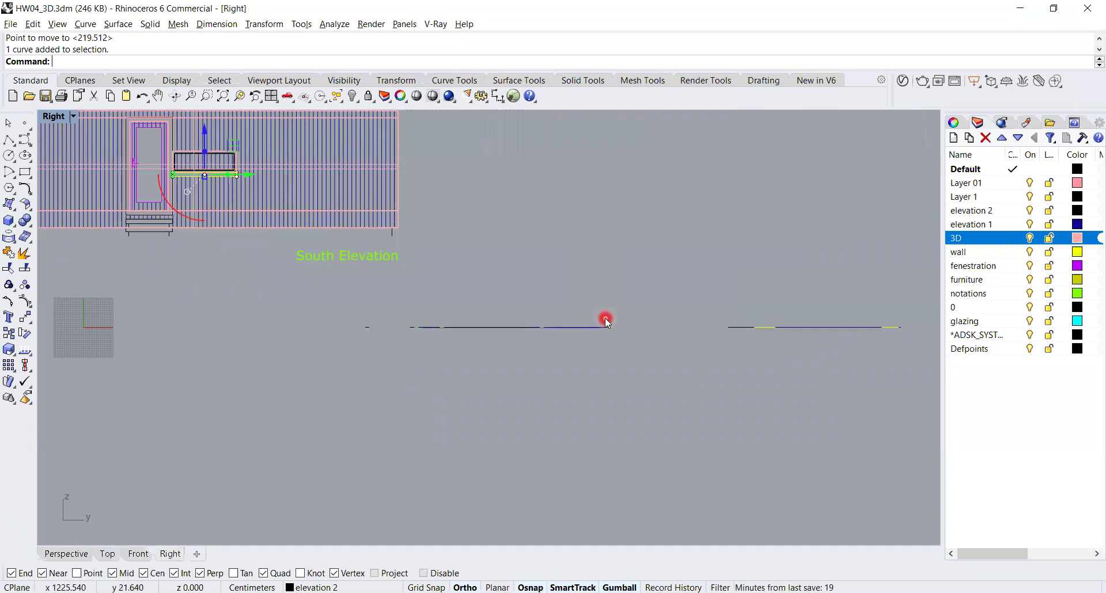
{"action": "key", "text": "ctrl+Tab"}
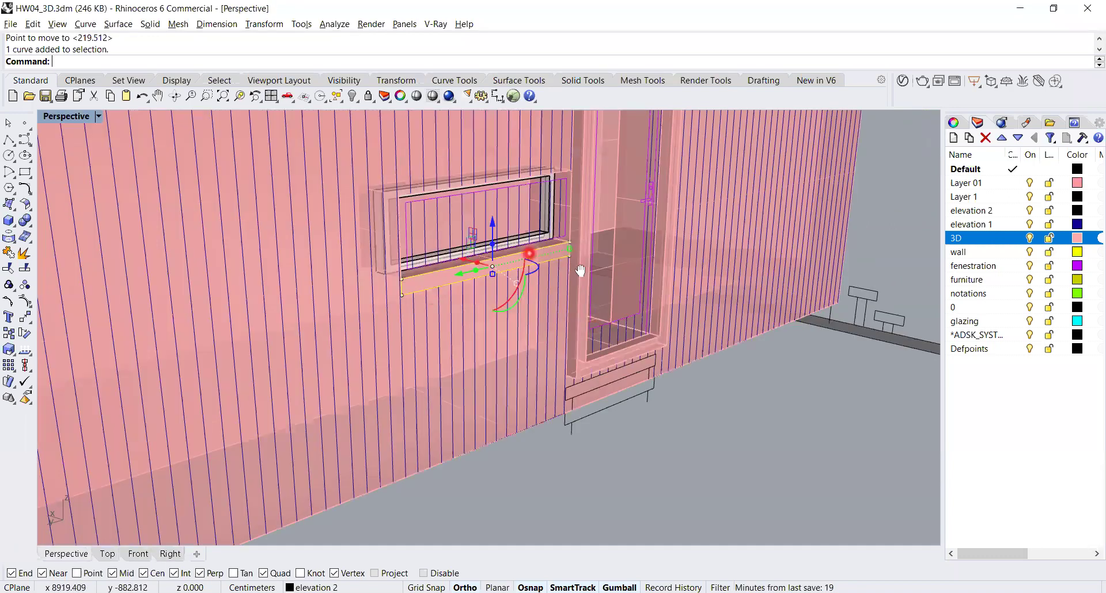
{"action": "right_click_drag", "start_coordinate": [580, 271], "coordinate": [583, 292], "text": "shift"}
{"action": "scroll", "coordinate": [532, 279], "scroll_direction": "up", "scroll_amount": 2}
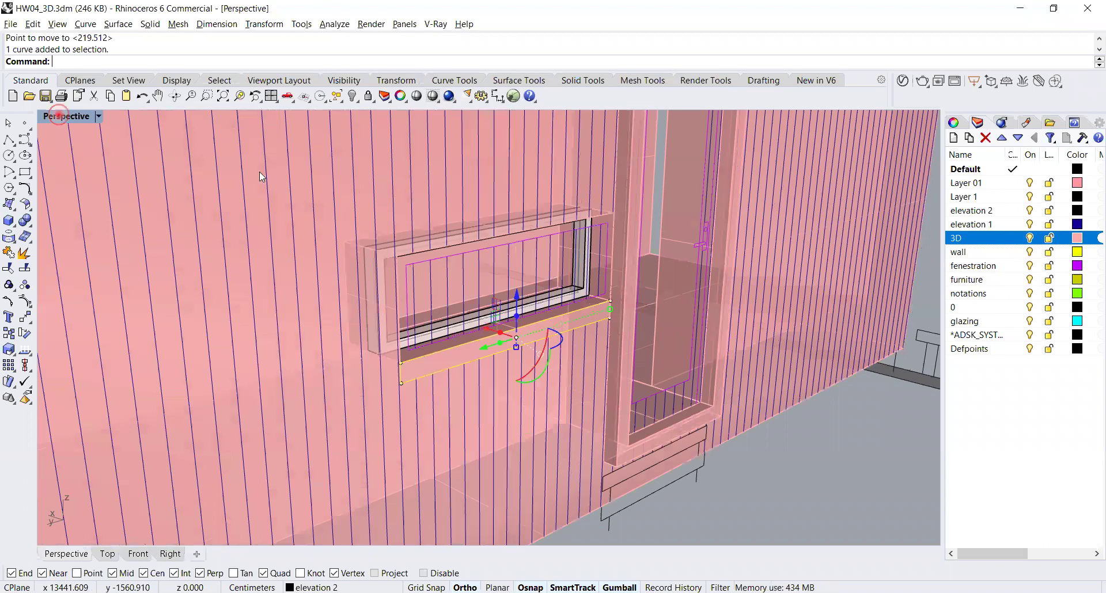
{"action": "double_click", "coordinate": [58, 115]}
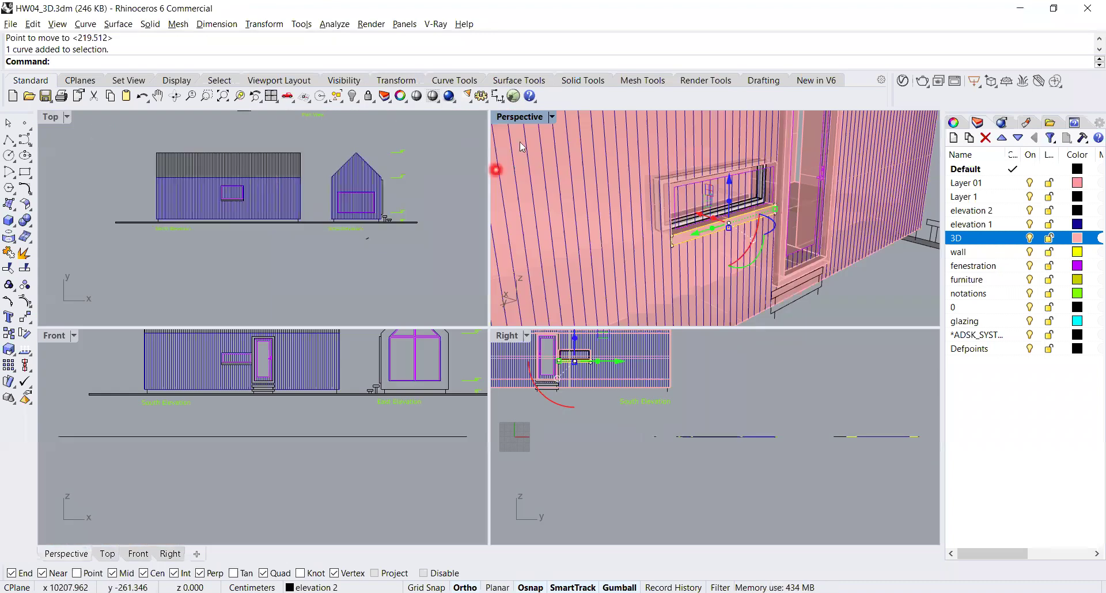
{"action": "double_click", "coordinate": [49, 118]}
{"action": "double_click", "coordinate": [49, 118]}
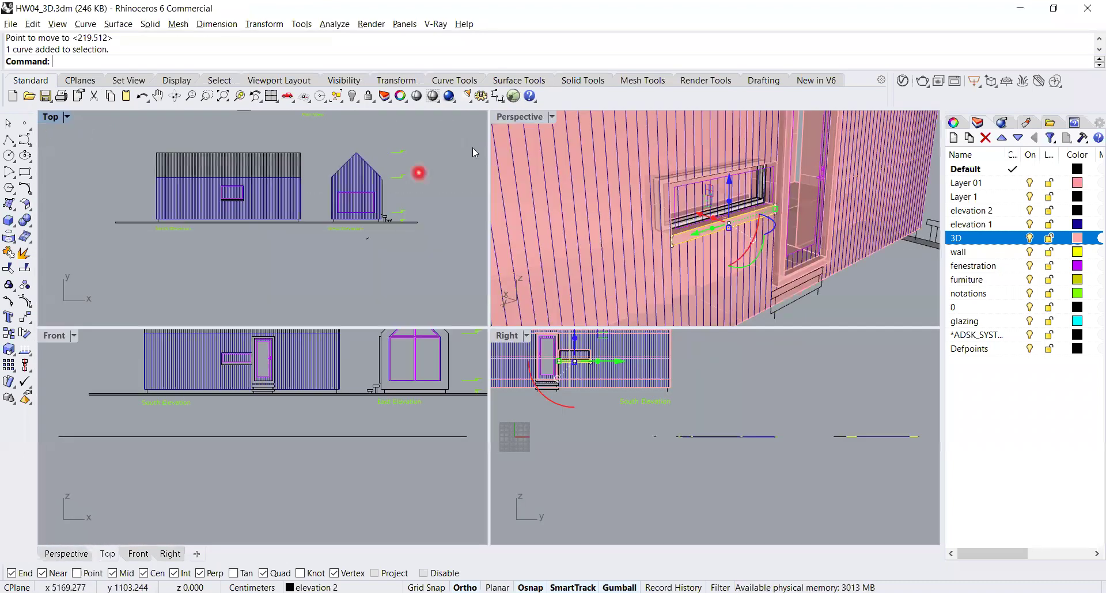
{"action": "double_click", "coordinate": [519, 118]}
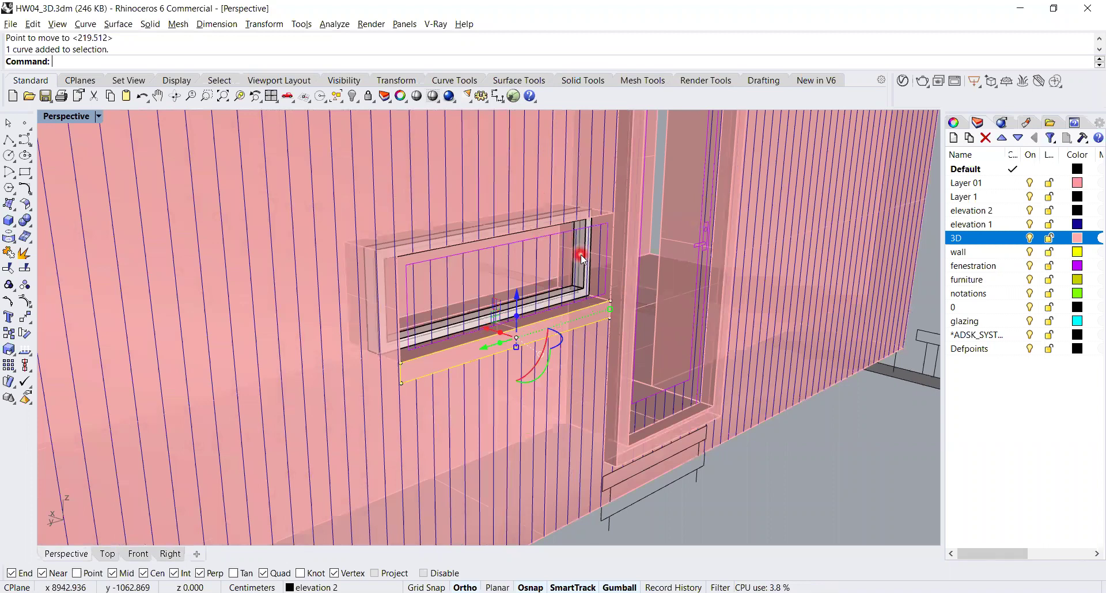
{"action": "scroll", "coordinate": [616, 277], "scroll_direction": "up", "scroll_amount": 3}
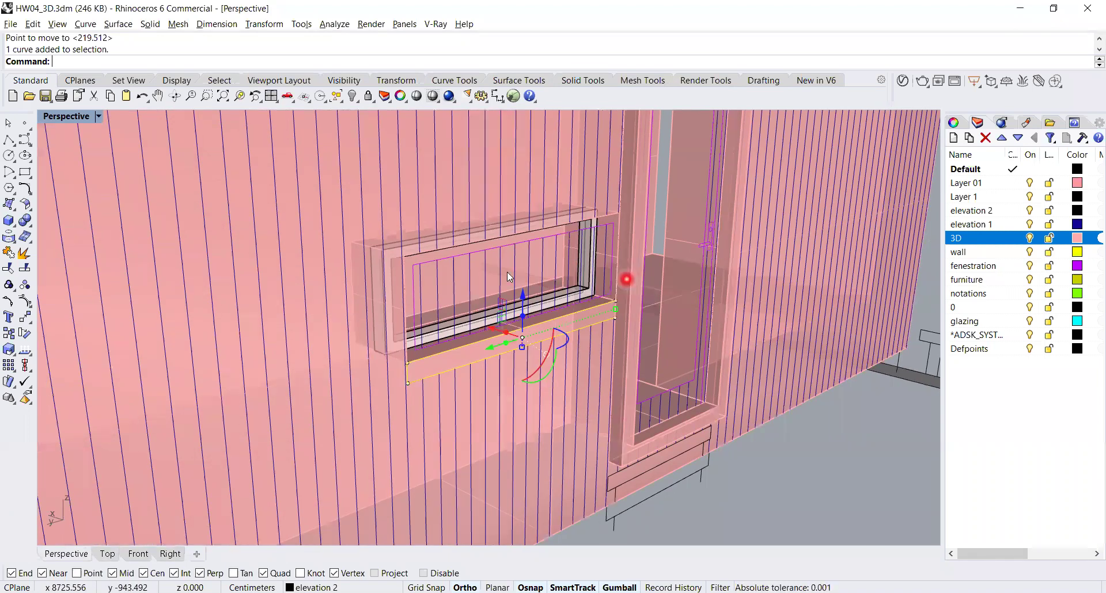
{"action": "left_click", "coordinate": [448, 240]}
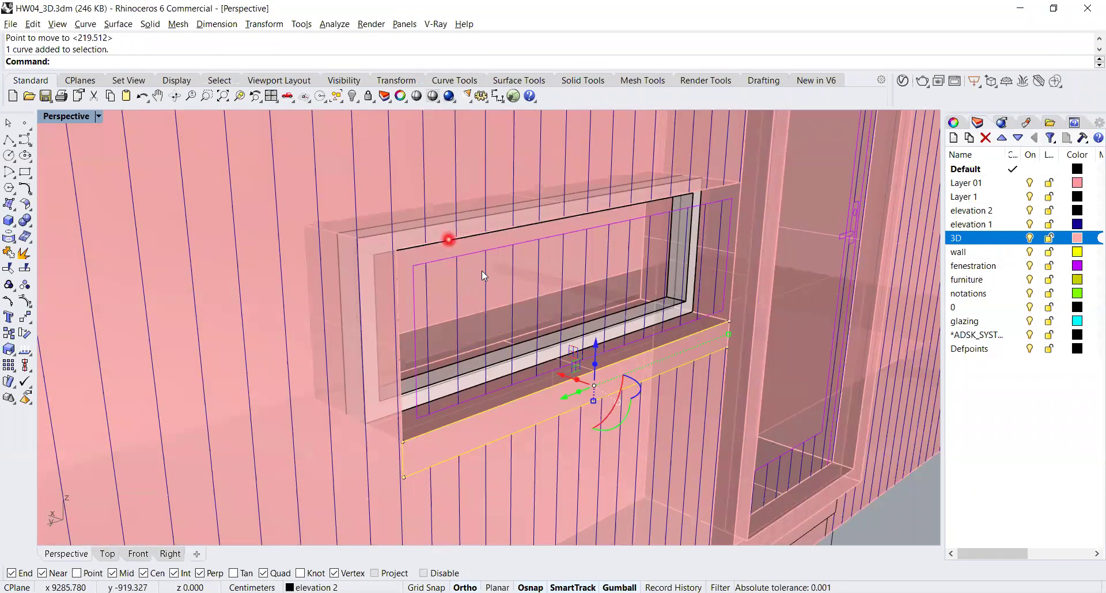
{"action": "left_click", "coordinate": [518, 428]}
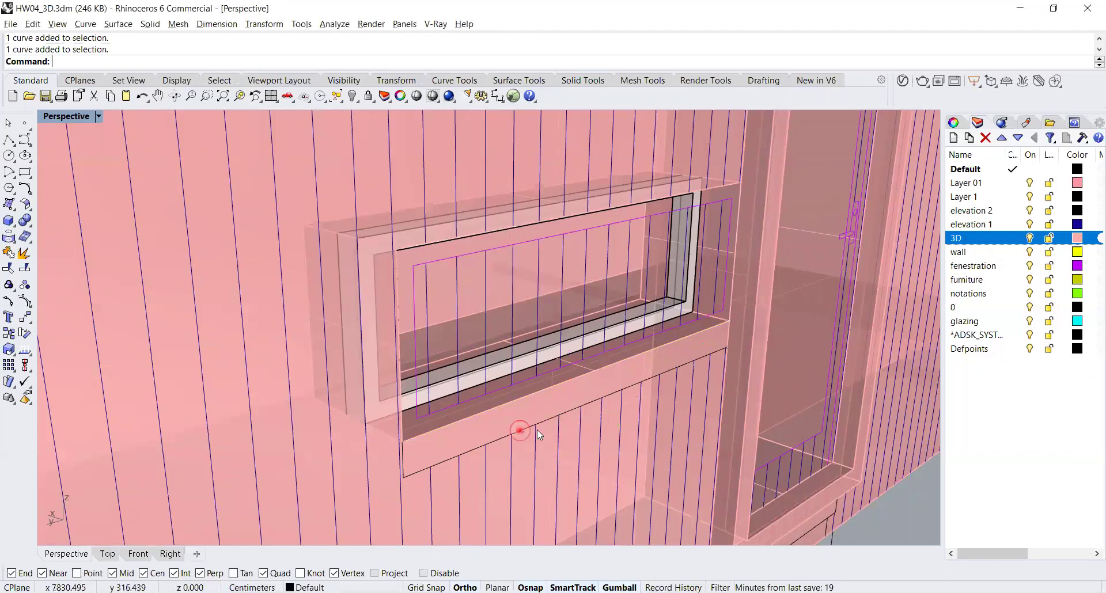
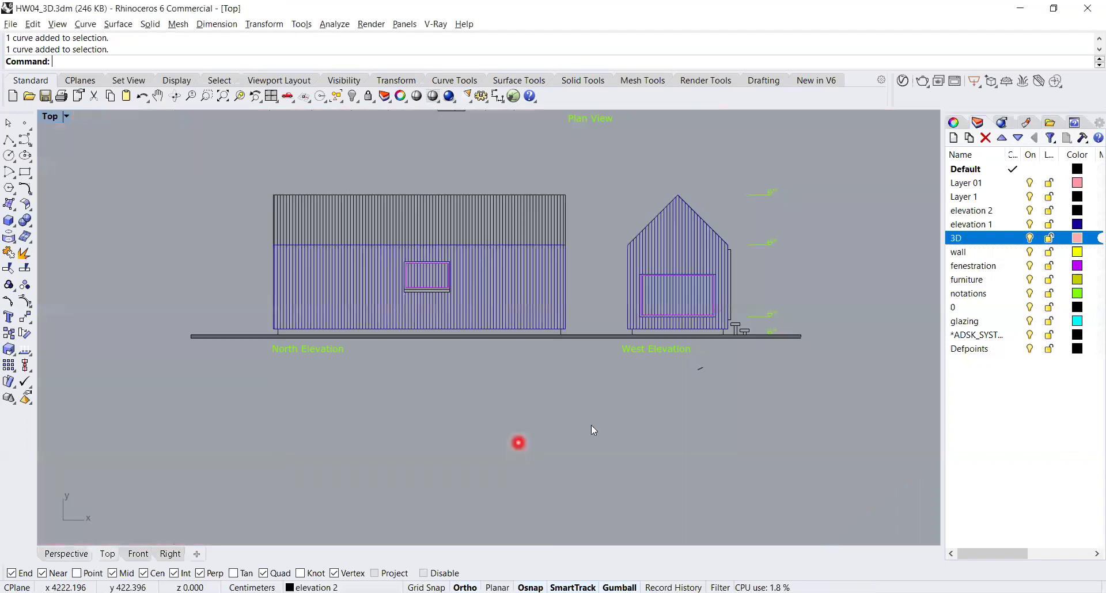
- Measure how far the window sill projects beyond the outer wall face in the plan drawing
{"action": "key", "text": "ctrl+F2"}
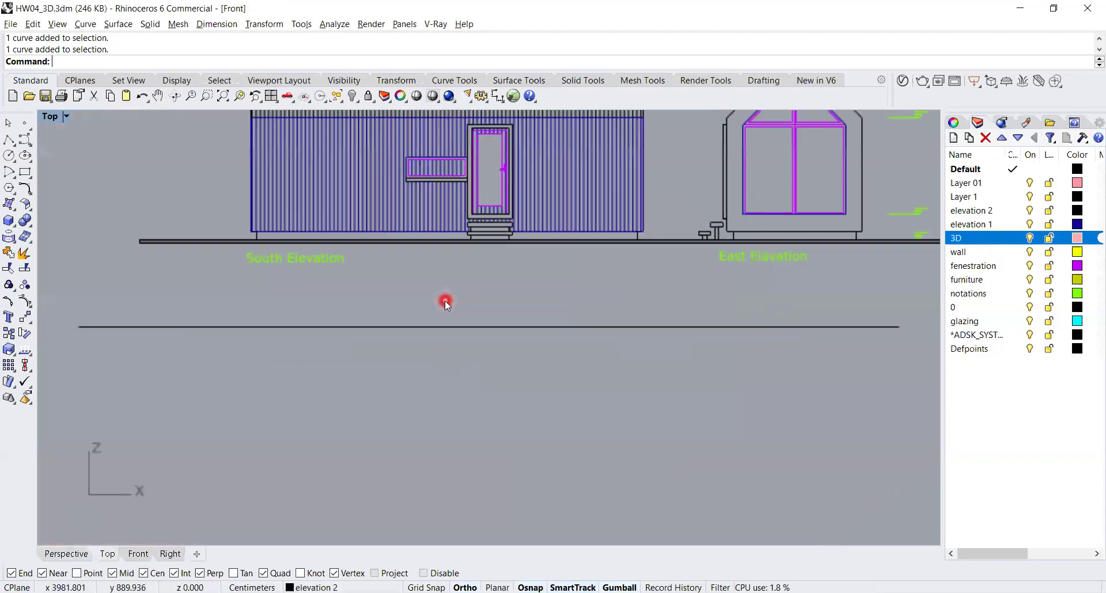
{"action": "key", "text": "ctrl+F3"}
{"action": "key", "text": "ctrl+F4"}
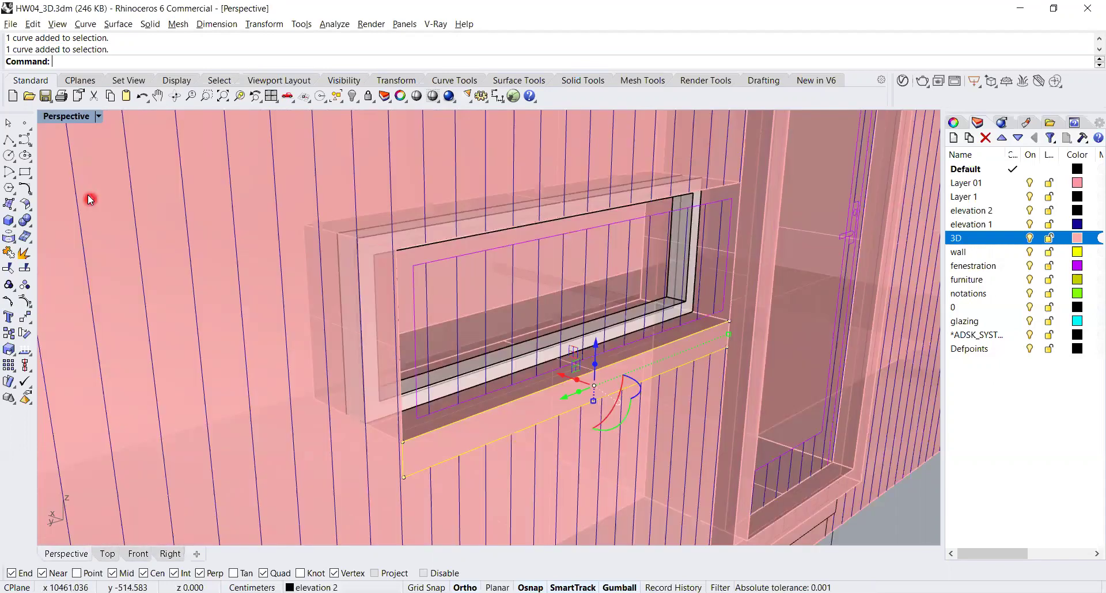
{"action": "key", "text": "ctrl+F1"}
{"action": "scroll", "coordinate": [214, 285], "scroll_direction": "up", "scroll_amount": 4}
{"action": "scroll", "coordinate": [348, 327], "scroll_direction": "down", "scroll_amount": 10}
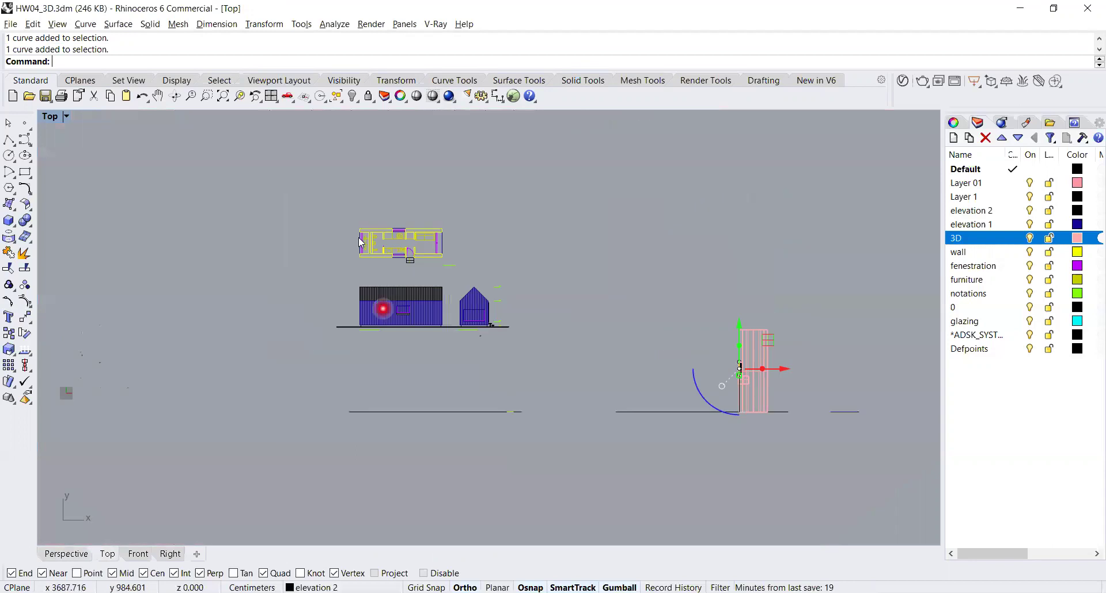
{"action": "scroll", "coordinate": [398, 271], "scroll_direction": "up", "scroll_amount": 4}
{"action": "scroll", "coordinate": [406, 268], "scroll_direction": "up", "scroll_amount": 10}
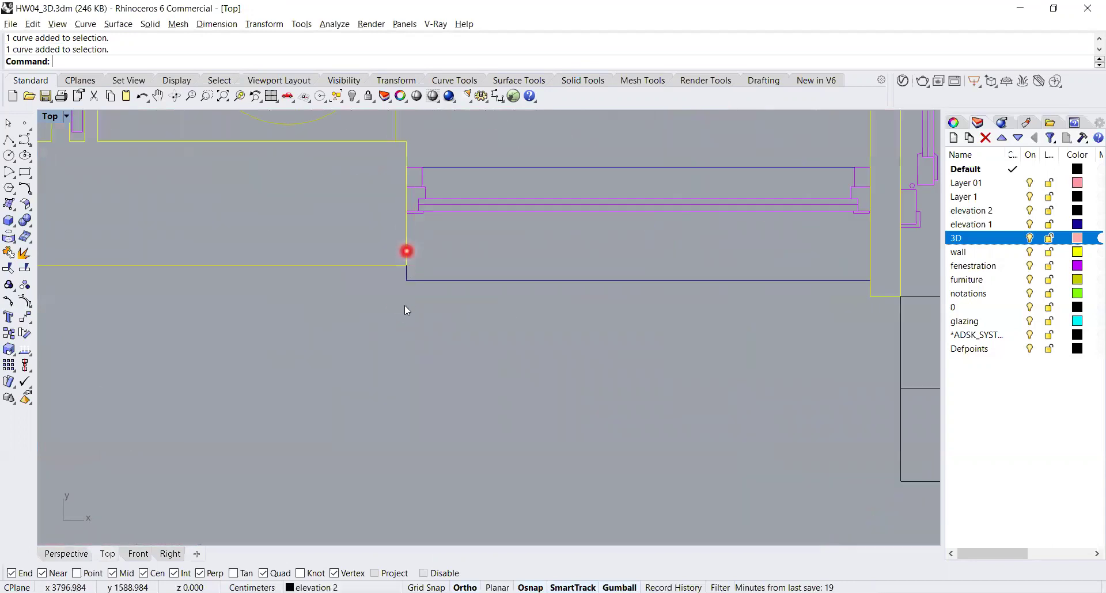
{"action": "type", "text": "Distance"}
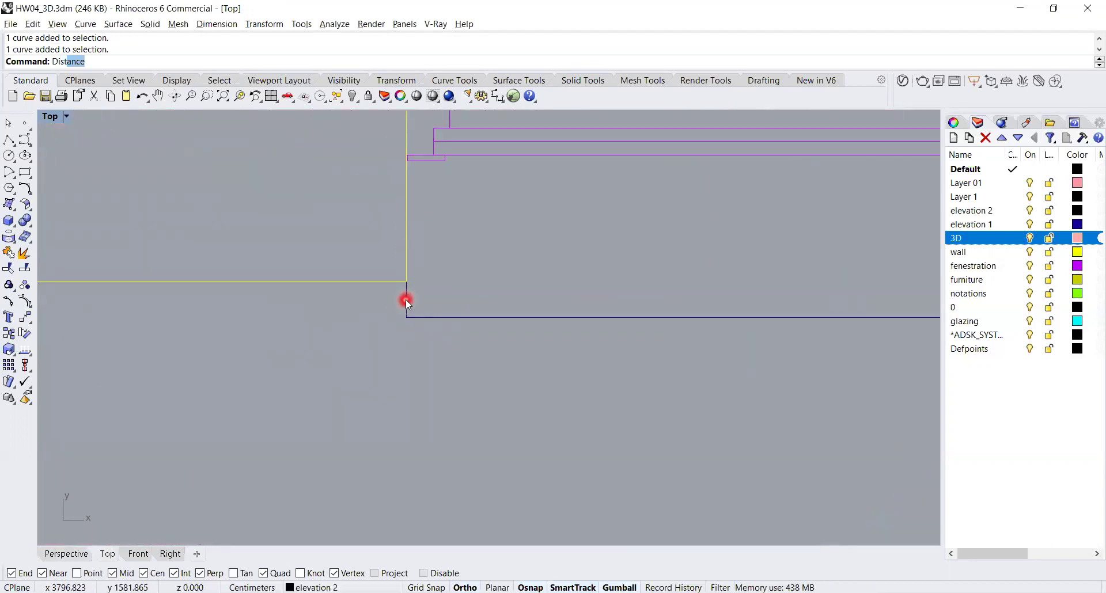
{"action": "key", "text": "Return"}
{"action": "left_click", "coordinate": [406, 281]}
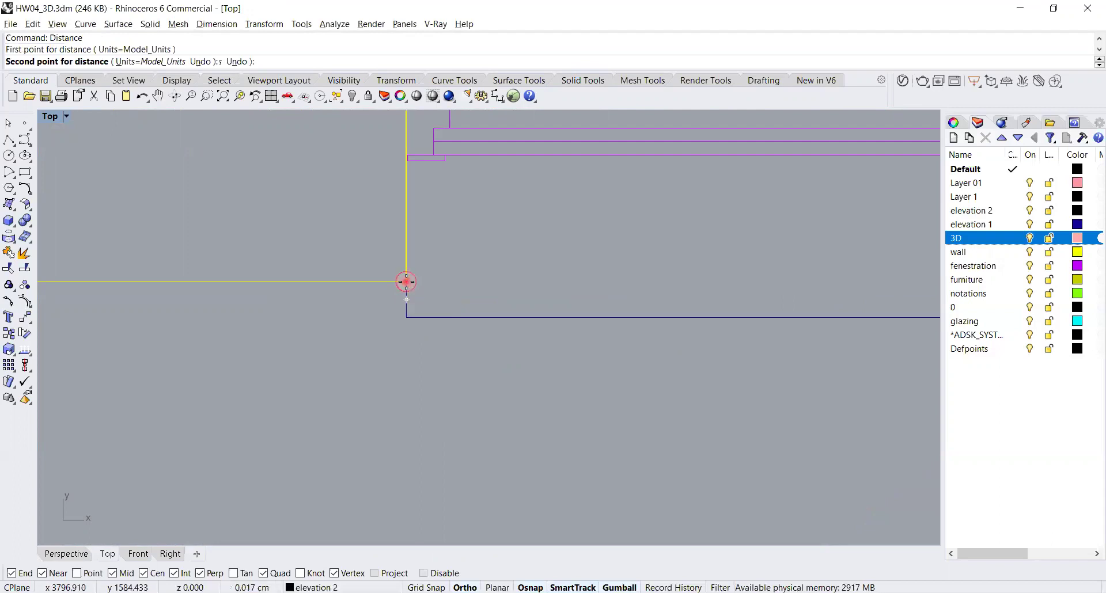
{"action": "left_click", "coordinate": [406, 317]}
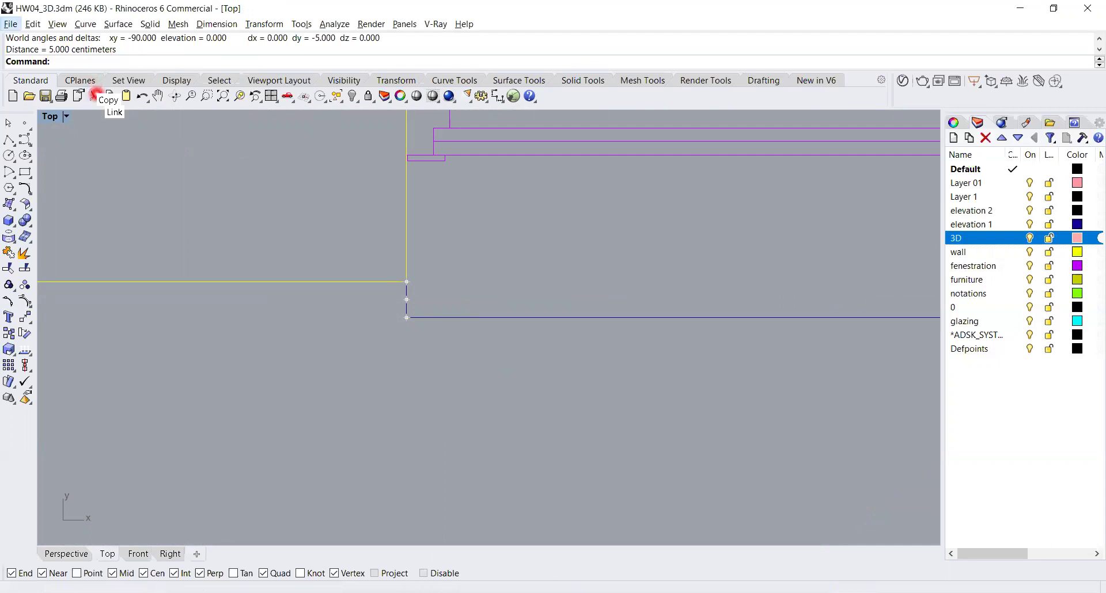
- Try to extrude the window sill outline outward from the south wall by about 153 cm in the Perspective view
{"action": "left_click", "coordinate": [196, 167]}
{"action": "left_click", "coordinate": [264, 247]}
{"action": "key", "text": "ctrl+Tab"}
{"action": "key", "text": "ctrl+Tab"}
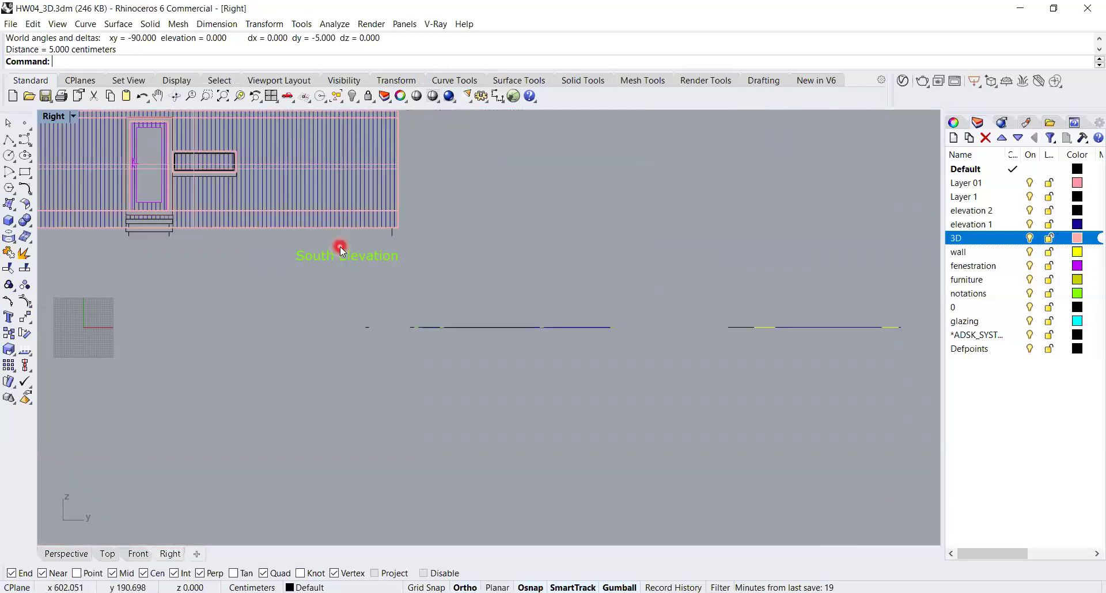
{"action": "key", "text": "ctrl+Tab"}
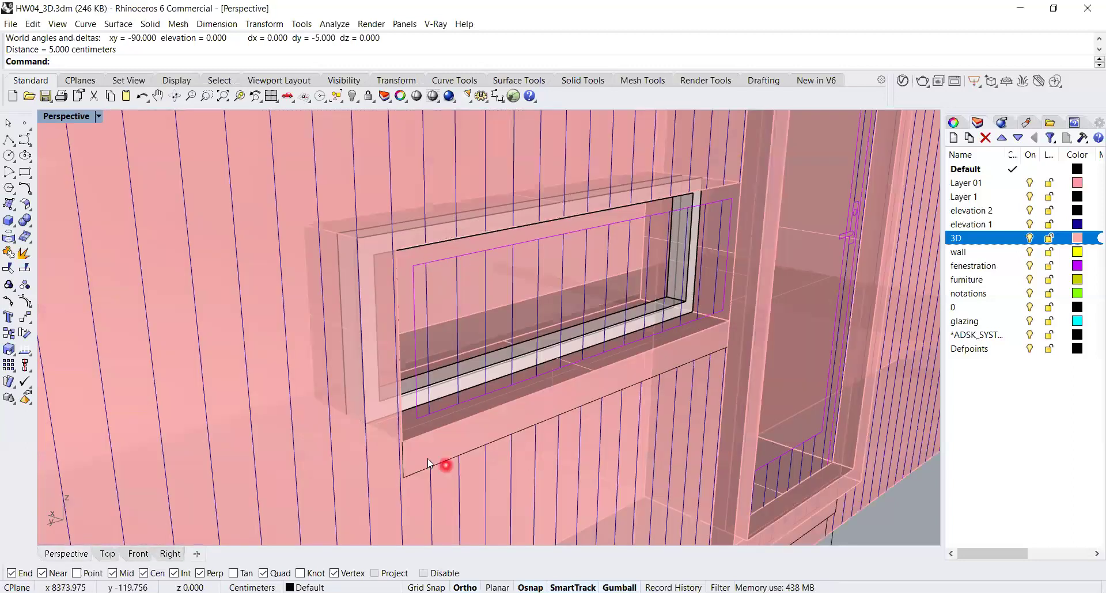
{"action": "scroll", "coordinate": [424, 458], "scroll_direction": "up", "scroll_amount": 3}
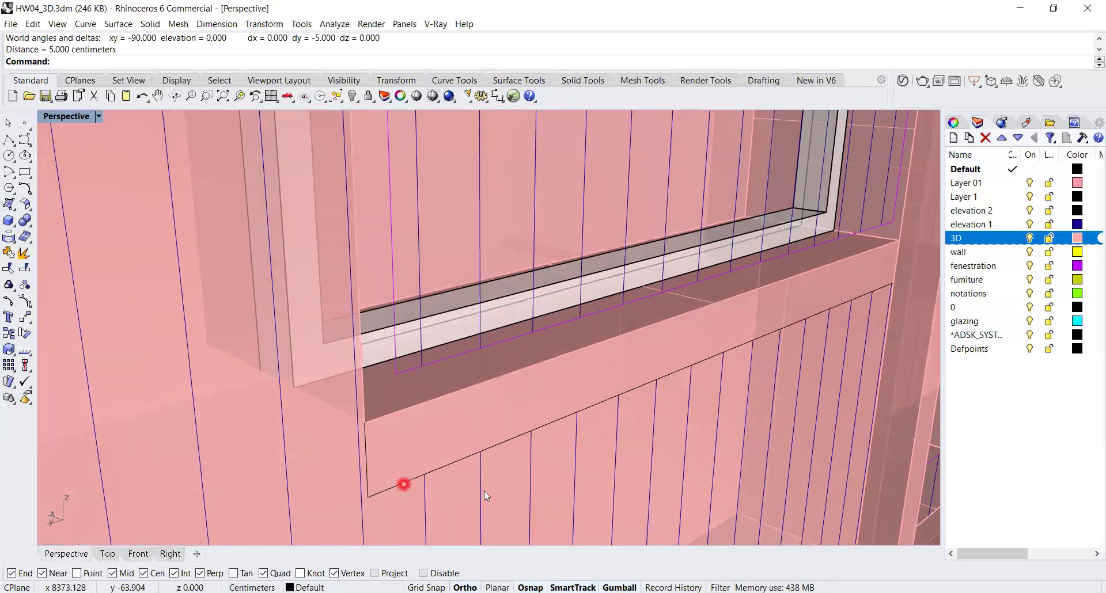
{"action": "left_click", "coordinate": [424, 491]}
{"action": "left_click", "coordinate": [471, 522]}
{"action": "type", "text": "E"}
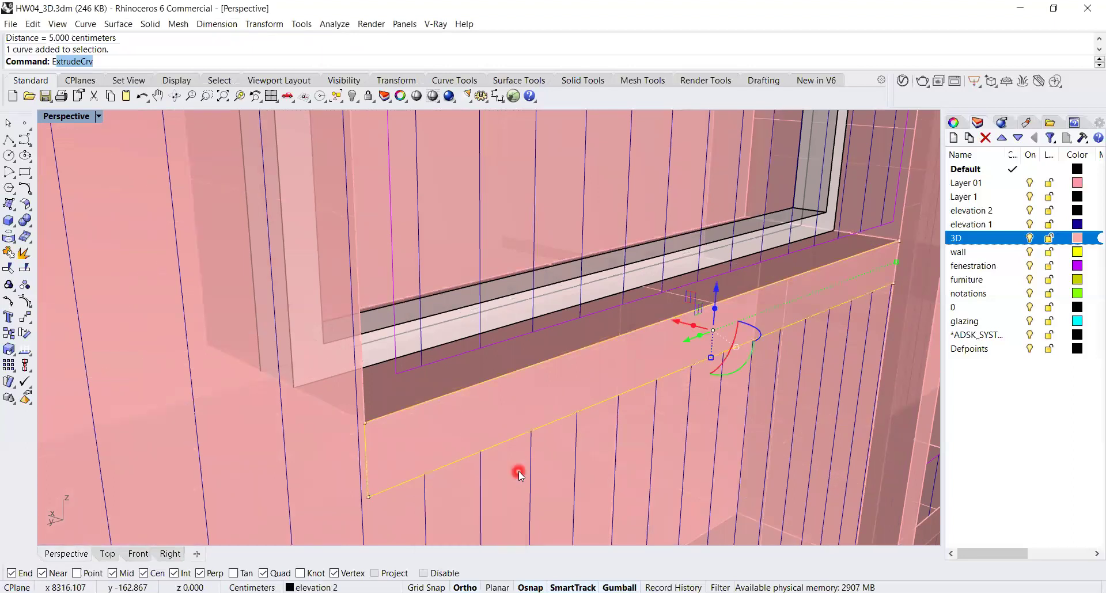
{"action": "type", "text": "xt"}
{"action": "key", "text": "Return"}
{"action": "scroll", "coordinate": [637, 490], "scroll_direction": "down", "scroll_amount": 5}
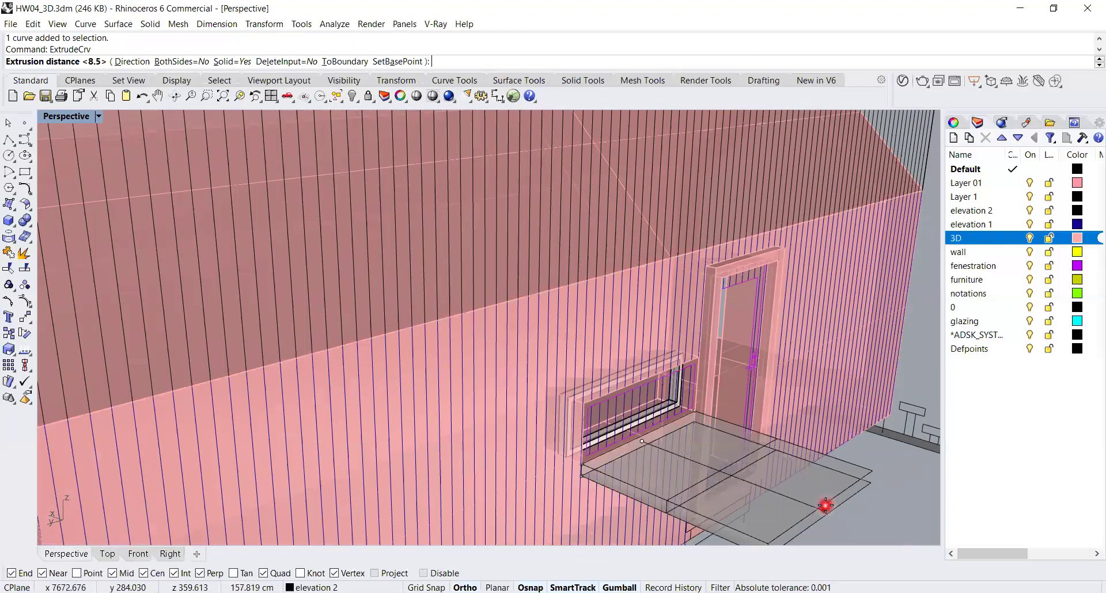
{"action": "left_click", "coordinate": [824, 496]}
- Inspect the extruded sill from both sides and delete it
{"action": "right_click_drag", "start_coordinate": [845, 503], "coordinate": [536, 312]}
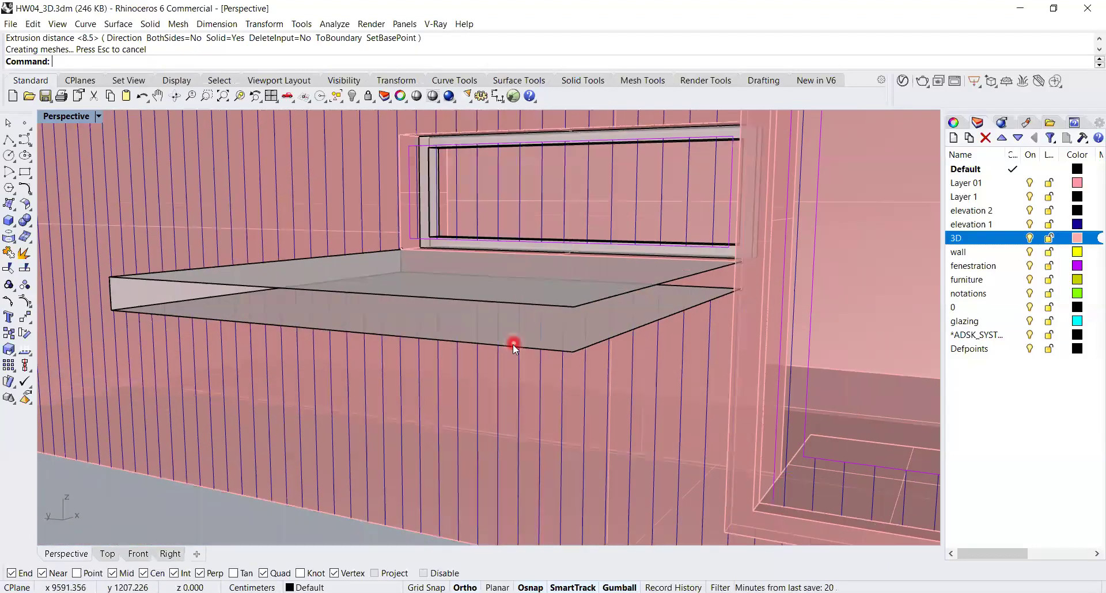
{"action": "right_click_drag", "start_coordinate": [512, 359], "coordinate": [670, 345]}
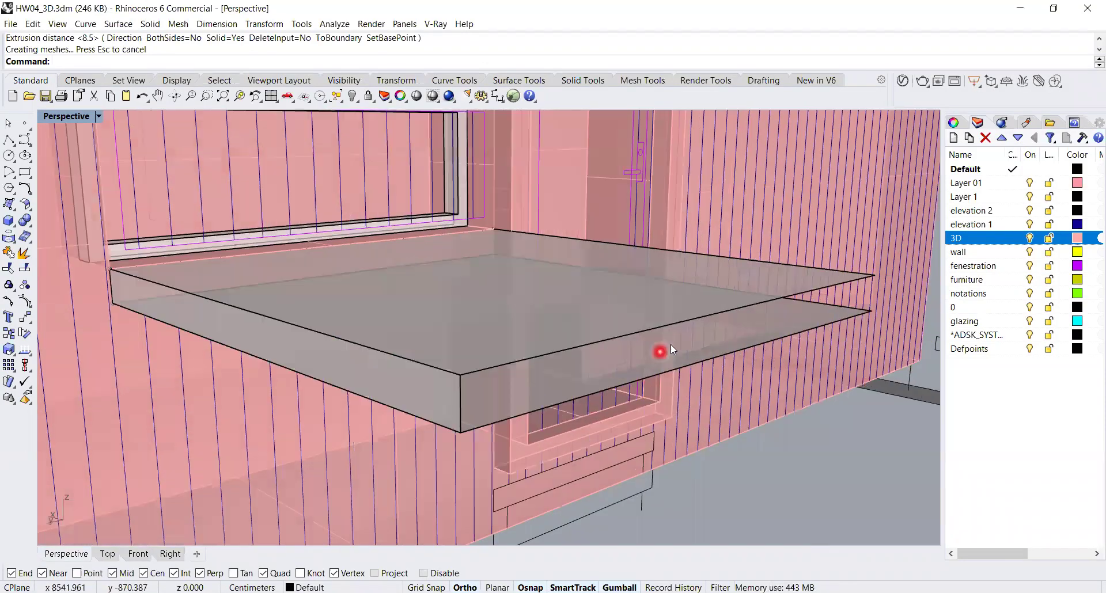
{"action": "left_click", "coordinate": [697, 320]}
{"action": "left_click", "coordinate": [735, 308]}
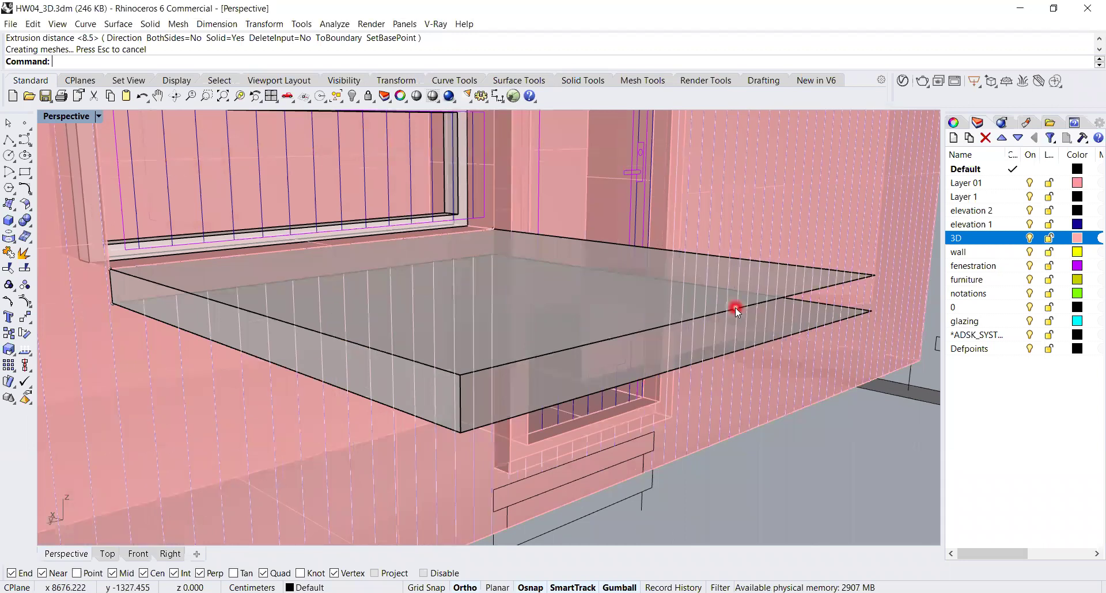
{"action": "left_click", "coordinate": [607, 340]}
{"action": "key", "text": "Delete"}
- Draw a vertical line closing the open end of the sill outline beside the door, between its upper and lower corners
{"action": "right_click_drag", "start_coordinate": [232, 254], "coordinate": [309, 263], "text": "shift"}
{"action": "right_click_drag", "start_coordinate": [371, 282], "coordinate": [645, 351], "text": "shift"}
{"action": "left_click", "coordinate": [9, 139]}
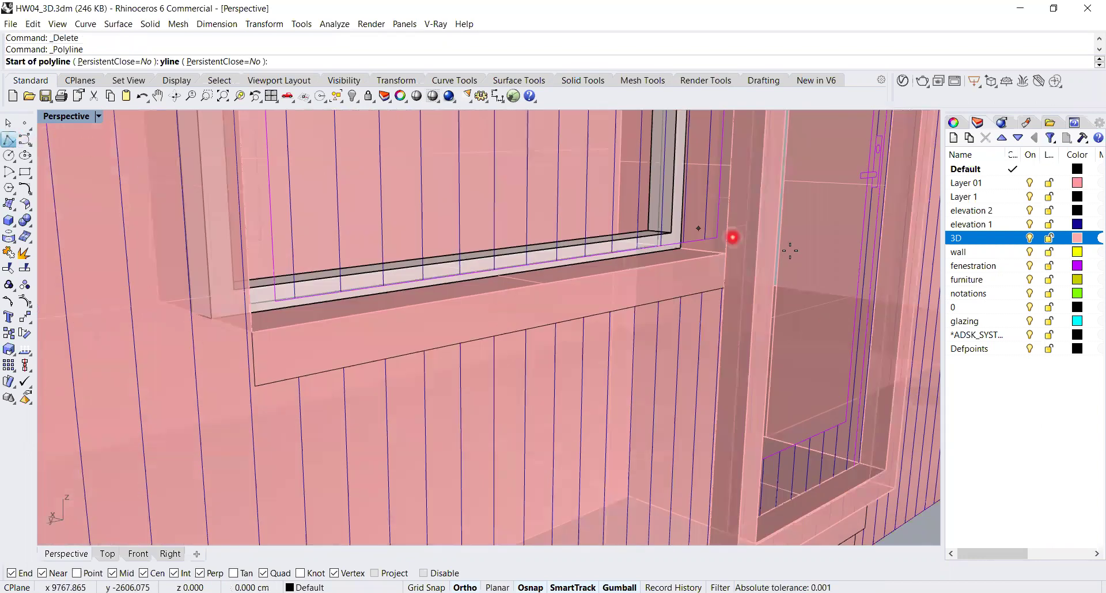
{"action": "scroll", "coordinate": [706, 239], "scroll_direction": "up", "scroll_amount": 5}
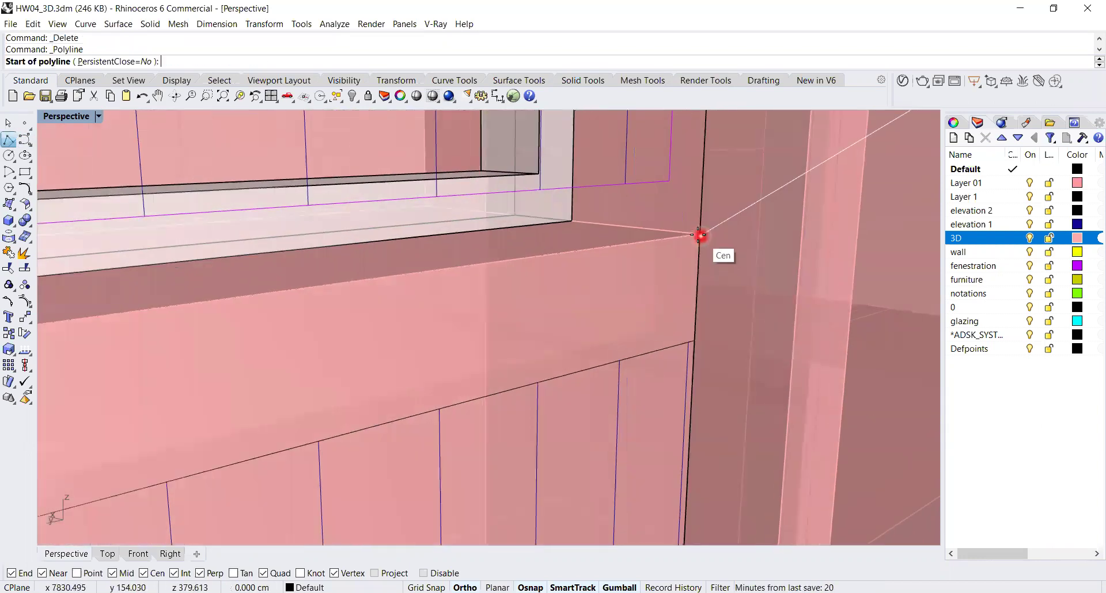
{"action": "left_click", "coordinate": [700, 235]}
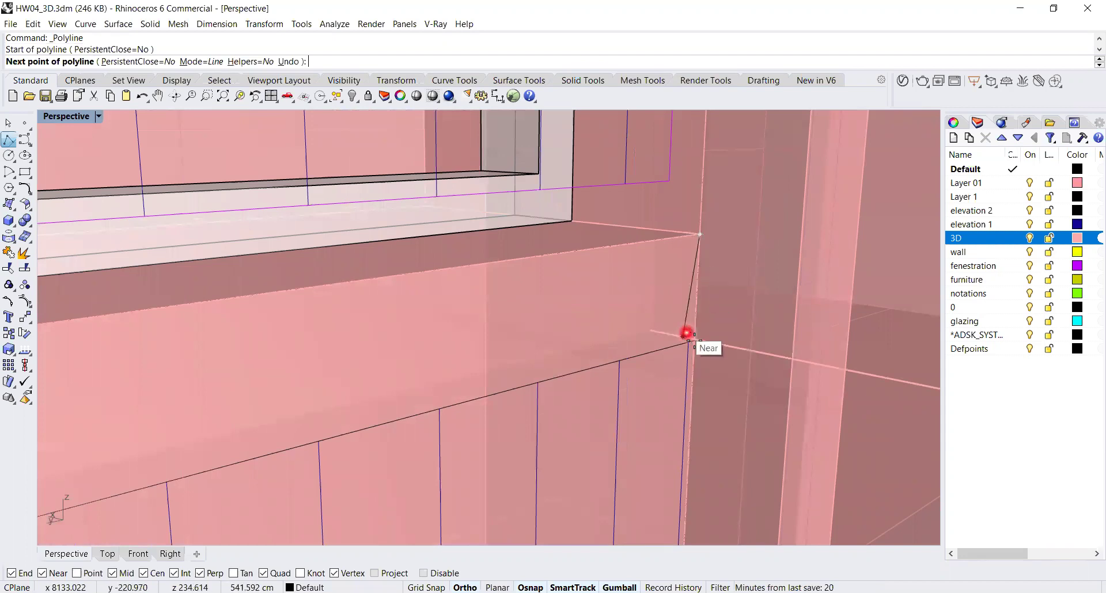
{"action": "left_click", "coordinate": [694, 341]}
{"action": "key", "text": "Return"}
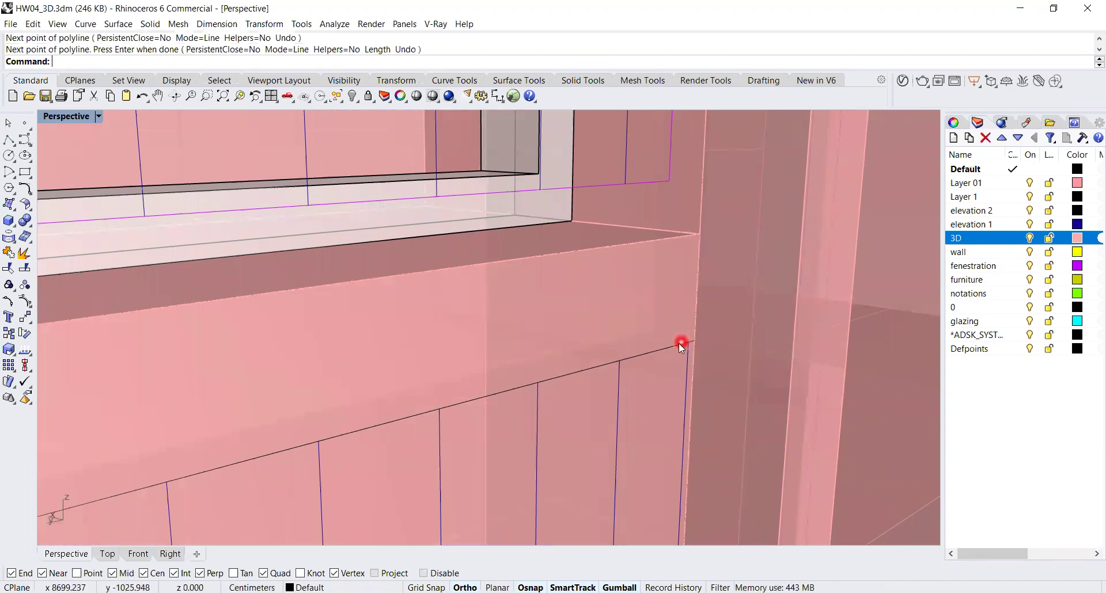
- Join the sill outline and the new end line into one closed curve
{"action": "left_click", "coordinate": [678, 344]}
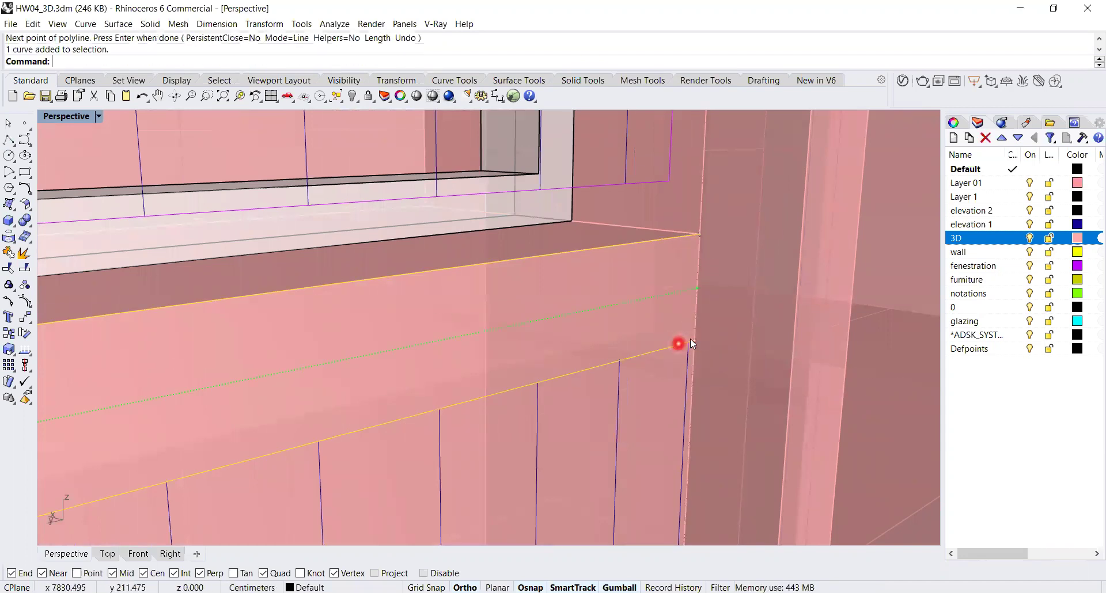
{"action": "left_click", "coordinate": [732, 350]}
{"action": "left_click", "coordinate": [732, 349]}
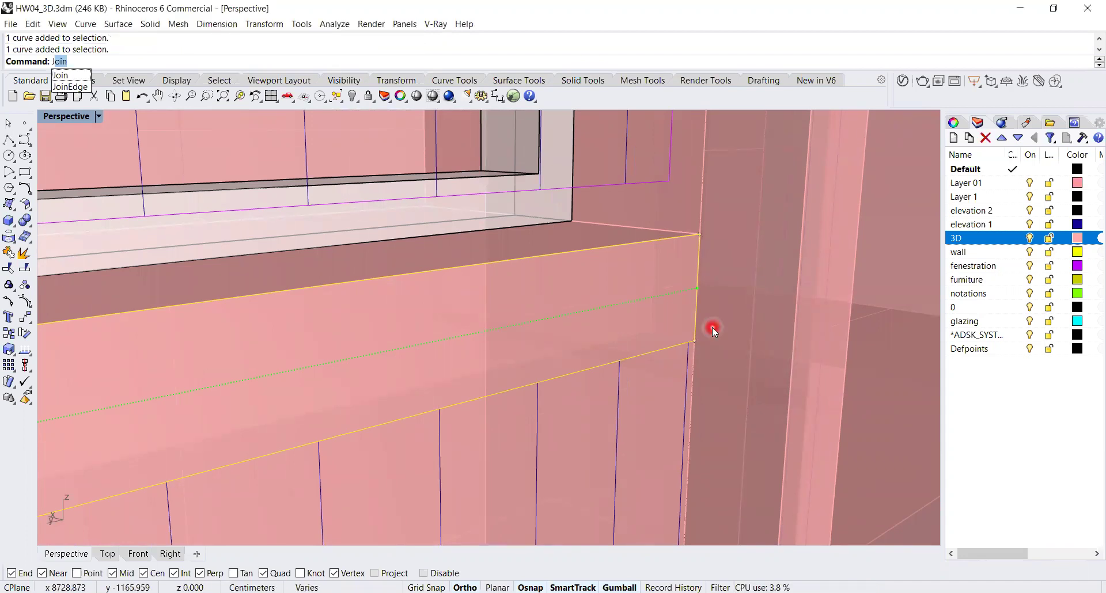
{"action": "key", "text": "Return"}
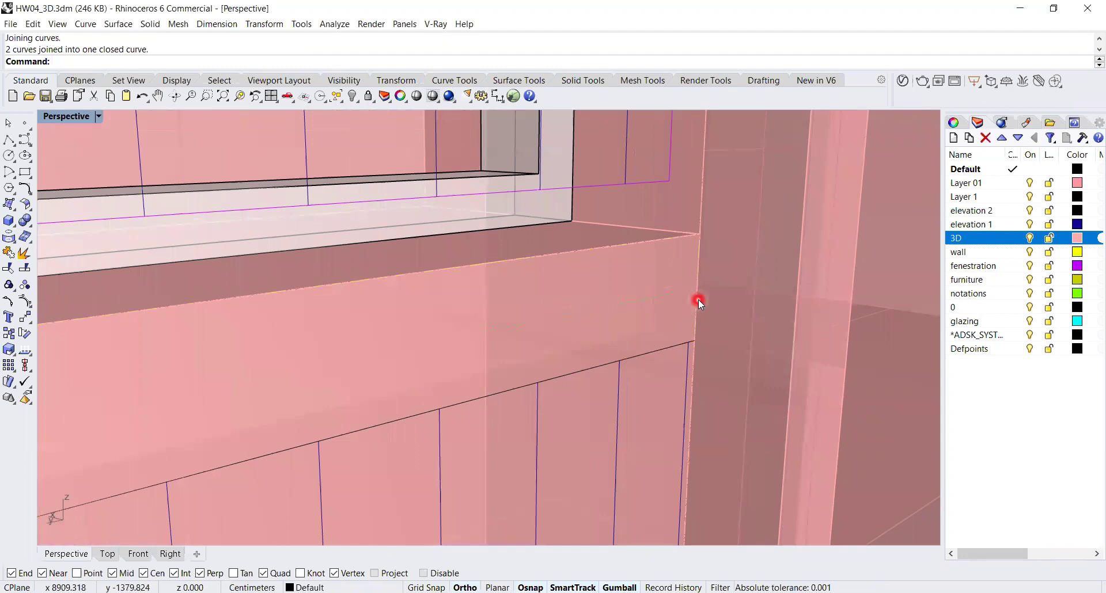
{"action": "scroll", "coordinate": [784, 334], "scroll_direction": "down", "scroll_amount": 7}
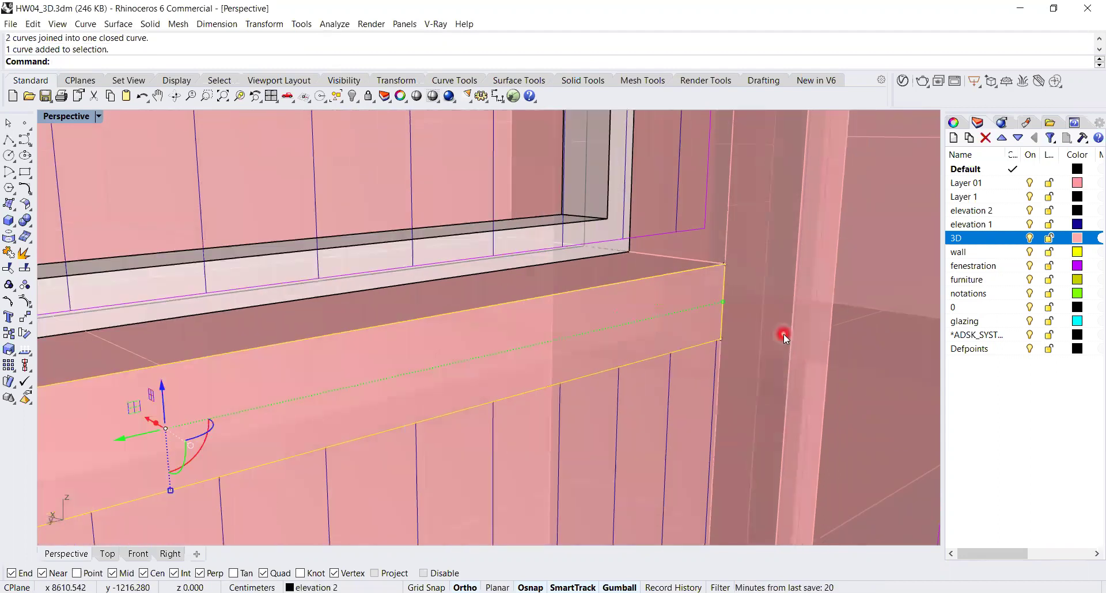
{"action": "scroll", "coordinate": [718, 374], "scroll_direction": "down", "scroll_amount": 5}
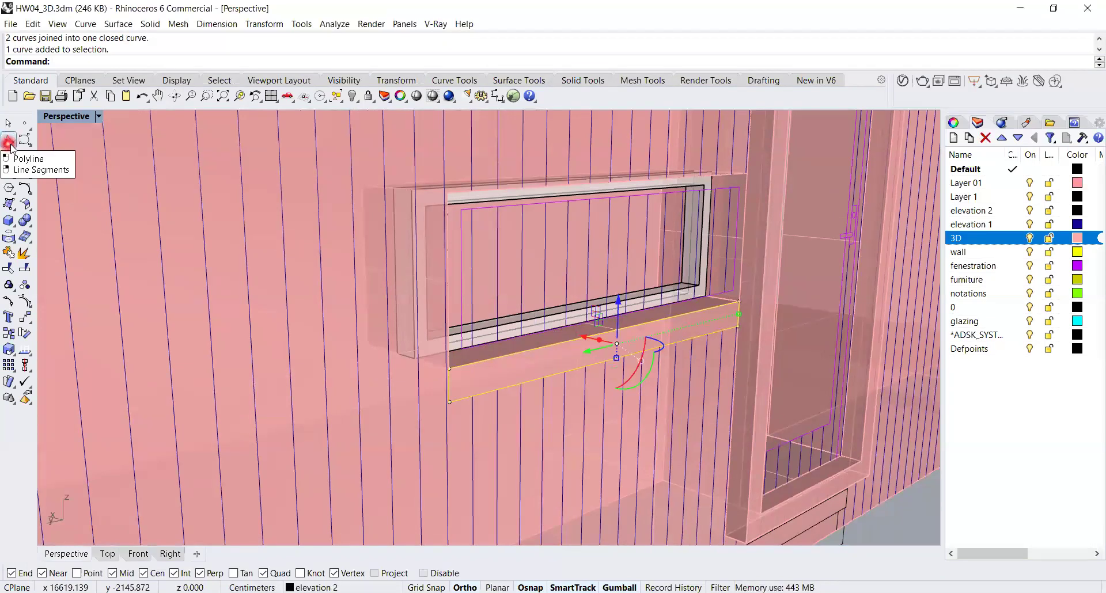
- Extrude the closed window sill outline 5 cm outward from the south wall as a solid
{"action": "key", "text": "Escape"}
{"action": "scroll", "coordinate": [691, 331], "scroll_direction": "up", "scroll_amount": 5}
{"action": "right_click_drag", "start_coordinate": [691, 332], "coordinate": [743, 336], "text": "shift"}
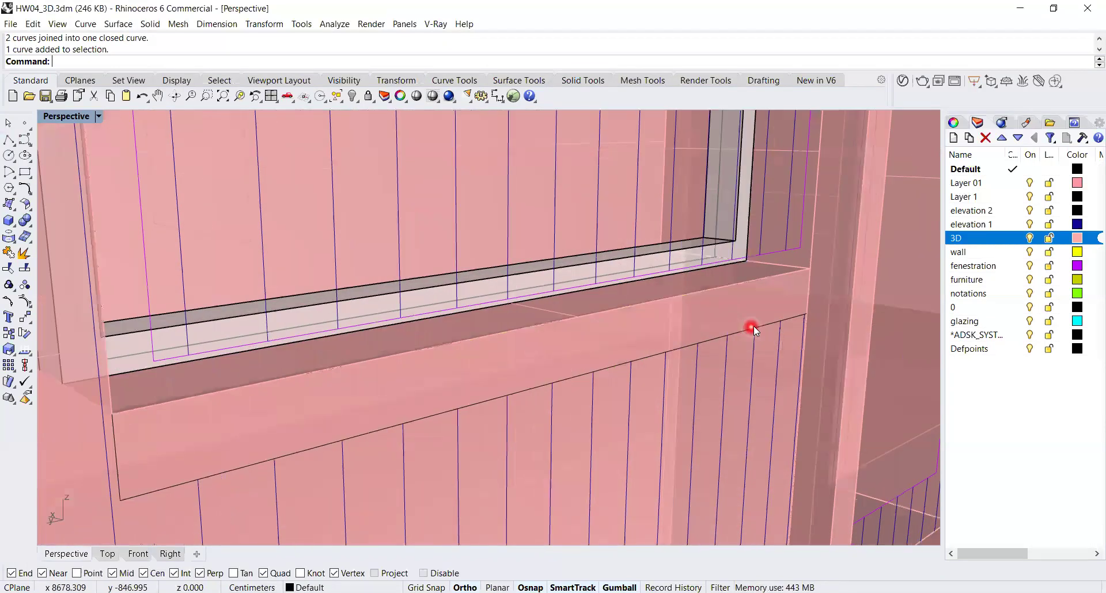
{"action": "left_click", "coordinate": [754, 328]}
{"action": "scroll", "coordinate": [750, 330], "scroll_direction": "down", "scroll_amount": 2}
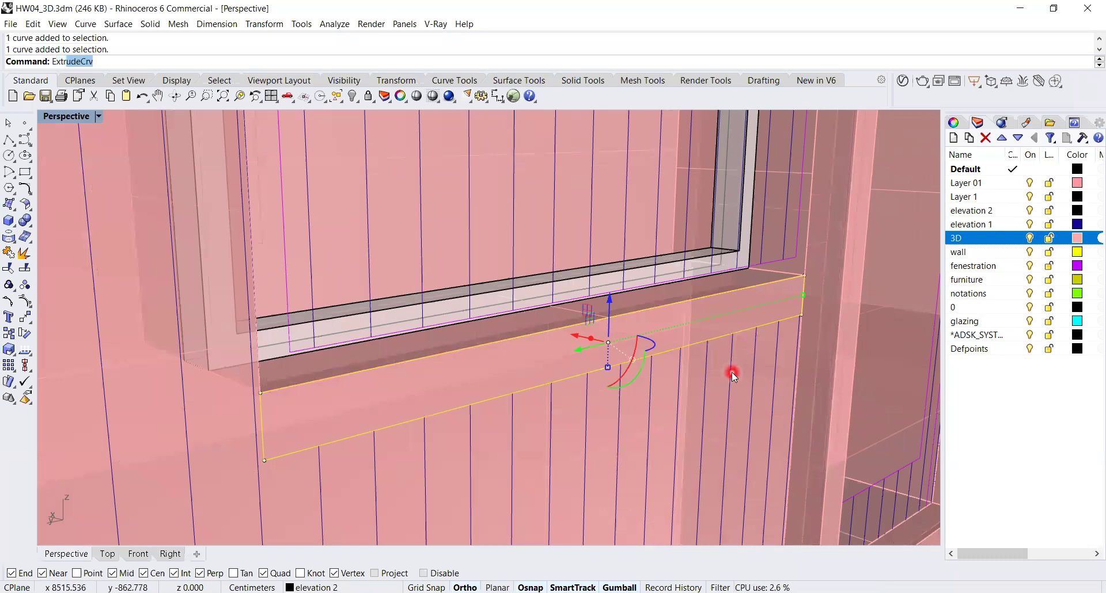
{"action": "type", "text": "Ext"}
{"action": "key", "text": "Return"}
{"action": "scroll", "coordinate": [587, 354], "scroll_direction": "down", "scroll_amount": 5}
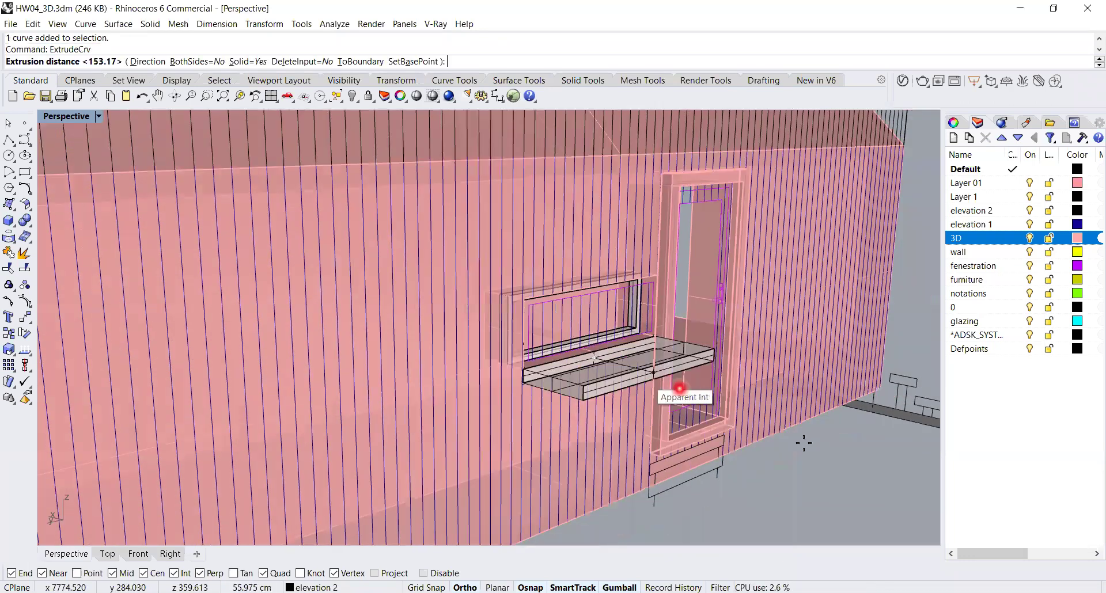
{"action": "type", "text": "5"}
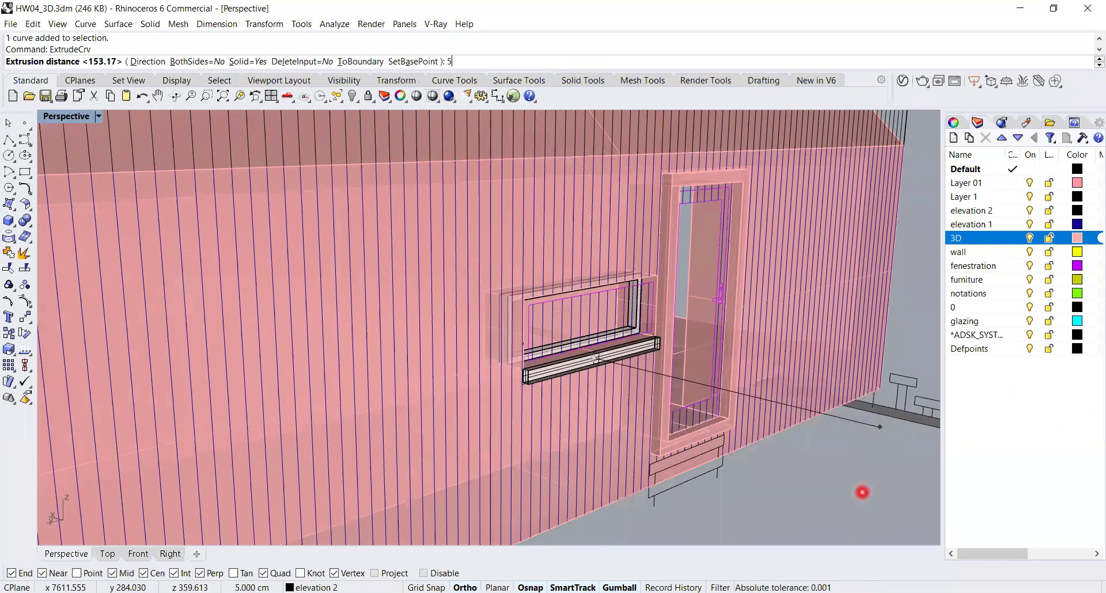
{"action": "key", "text": "Return"}
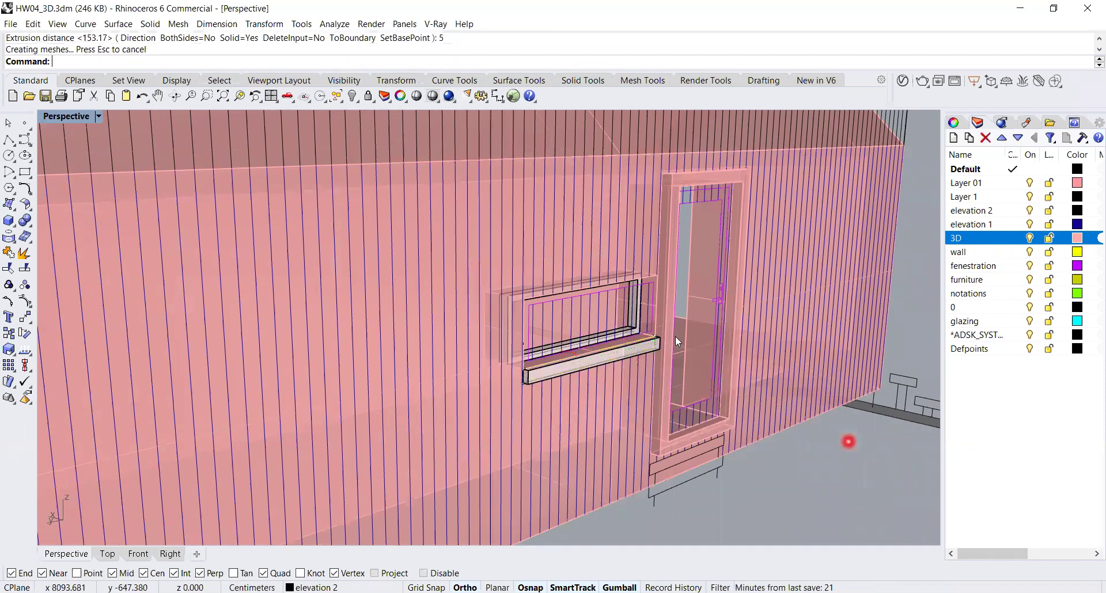
{"action": "scroll", "coordinate": [596, 343], "scroll_direction": "up", "scroll_amount": 5}
{"action": "scroll", "coordinate": [685, 272], "scroll_direction": "down", "scroll_amount": 5}
{"action": "right_click_drag", "start_coordinate": [734, 308], "coordinate": [667, 325]}
{"action": "scroll", "coordinate": [667, 325], "scroll_direction": "up", "scroll_amount": 3}
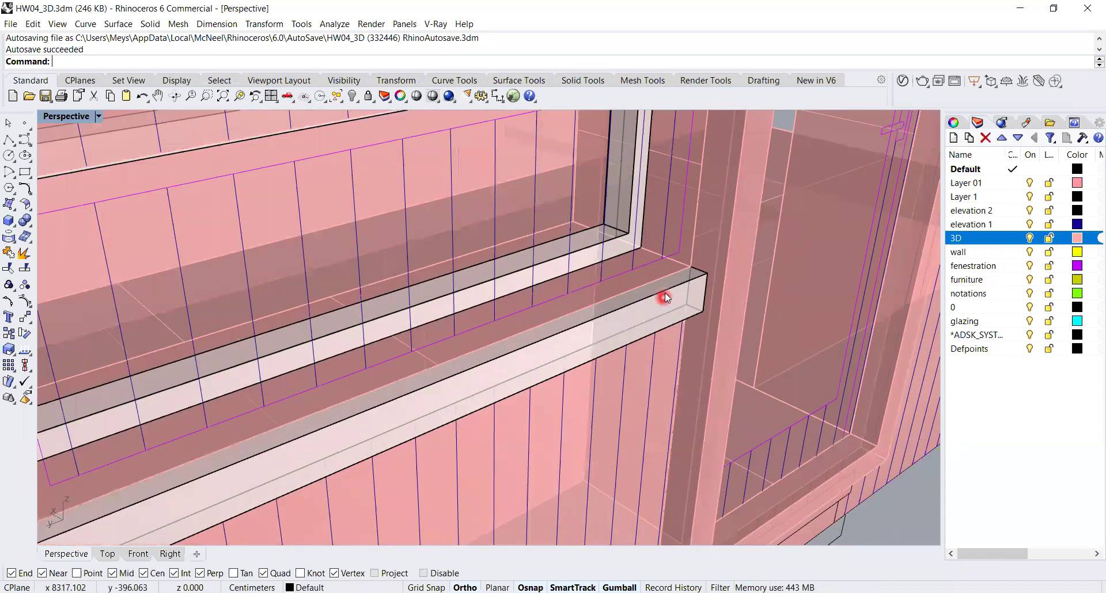
{"action": "left_click", "coordinate": [665, 292]}
{"action": "scroll", "coordinate": [666, 293], "scroll_direction": "down", "scroll_amount": 3}
{"action": "right_click_drag", "start_coordinate": [576, 353], "coordinate": [414, 347]}
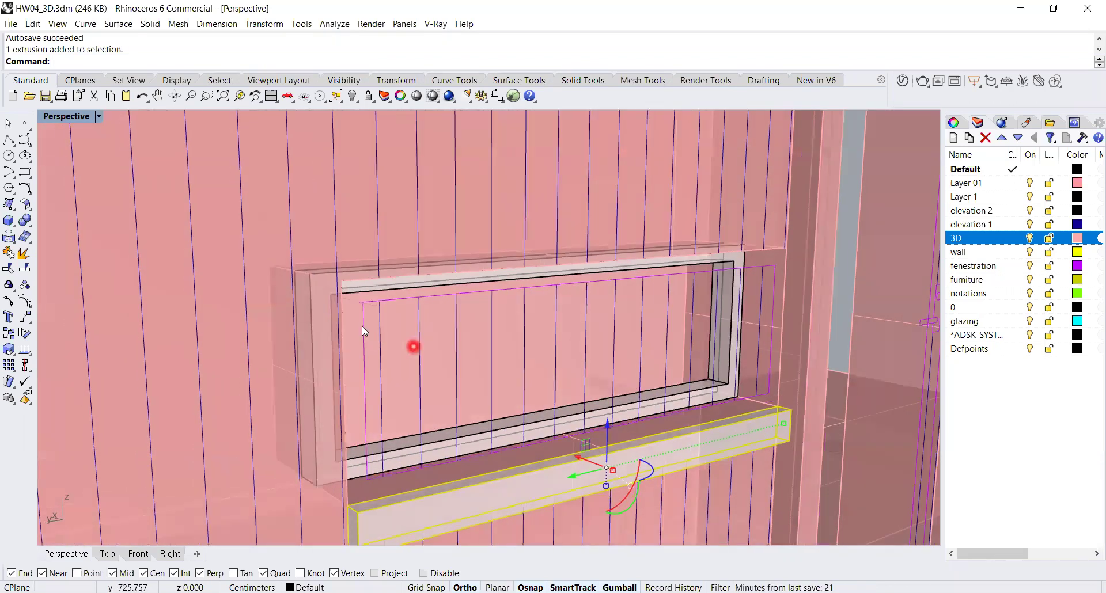
- Extrude the window's inner fenestration outline 1 cm as a solid glass pane
{"action": "left_click", "coordinate": [362, 321]}
{"action": "right_click_drag", "start_coordinate": [455, 316], "coordinate": [543, 356]}
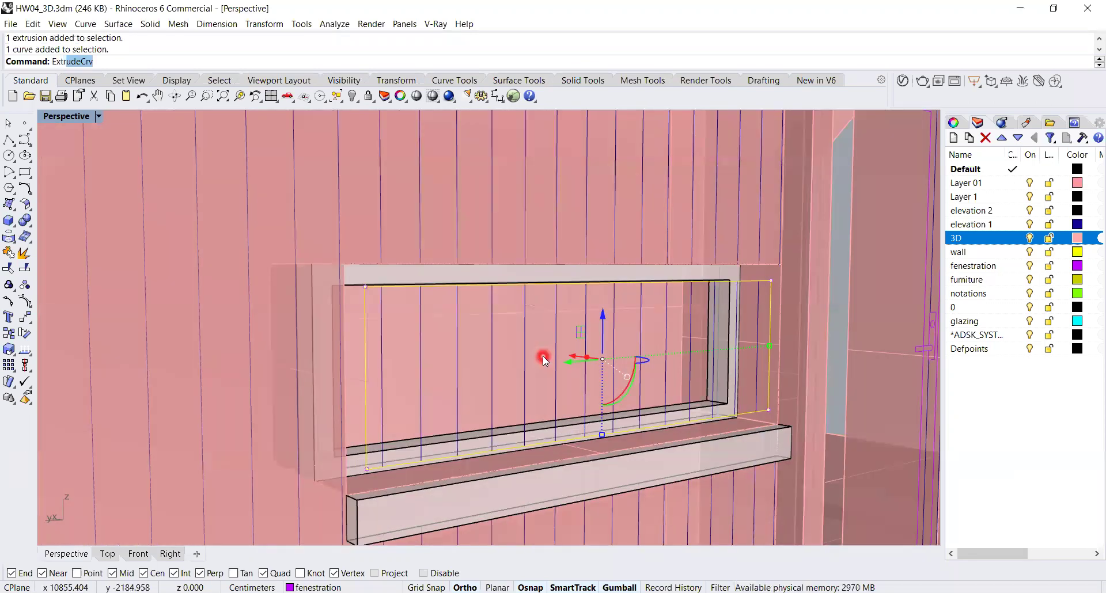
{"action": "key", "text": "Return"}
{"action": "right_click_drag", "start_coordinate": [671, 385], "coordinate": [691, 442]}
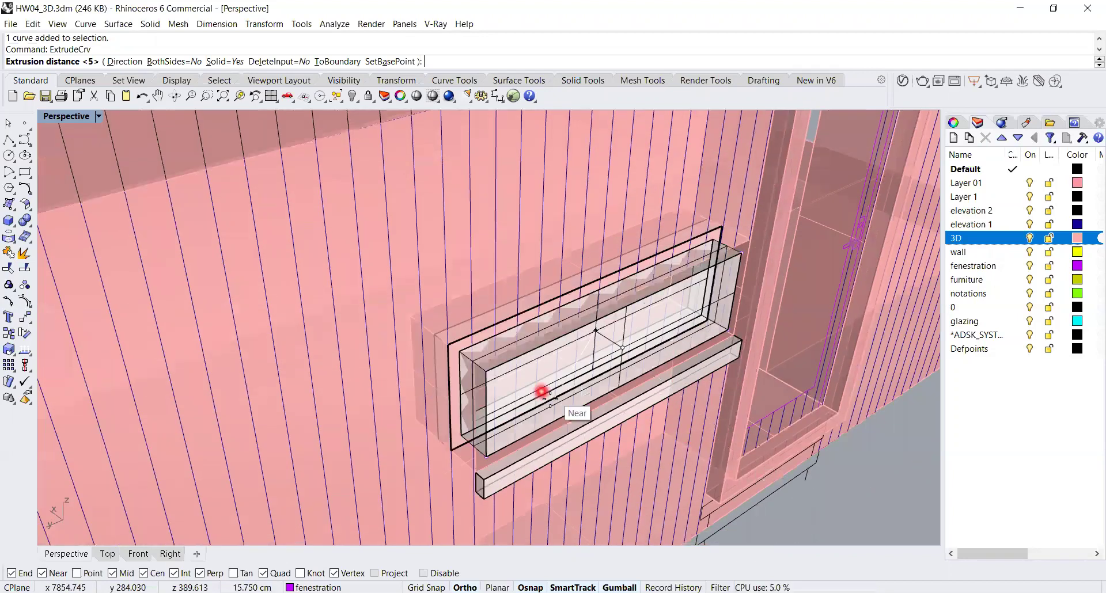
{"action": "scroll", "coordinate": [542, 388], "scroll_direction": "up", "scroll_amount": 4}
{"action": "scroll", "coordinate": [484, 371], "scroll_direction": "up", "scroll_amount": 2}
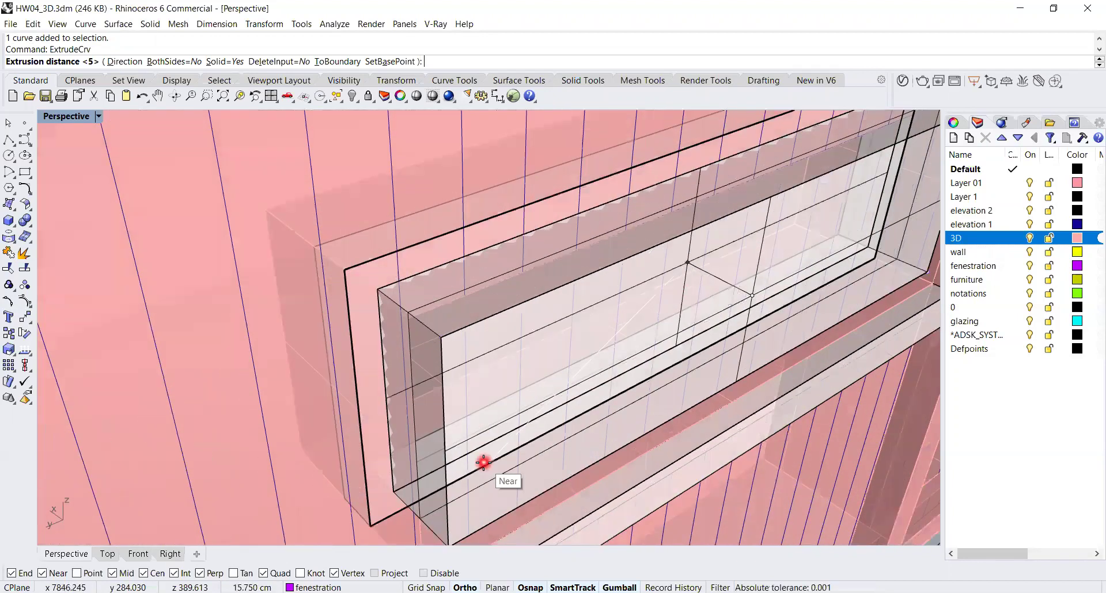
{"action": "type", "text": "1"}
{"action": "key", "text": "Return"}
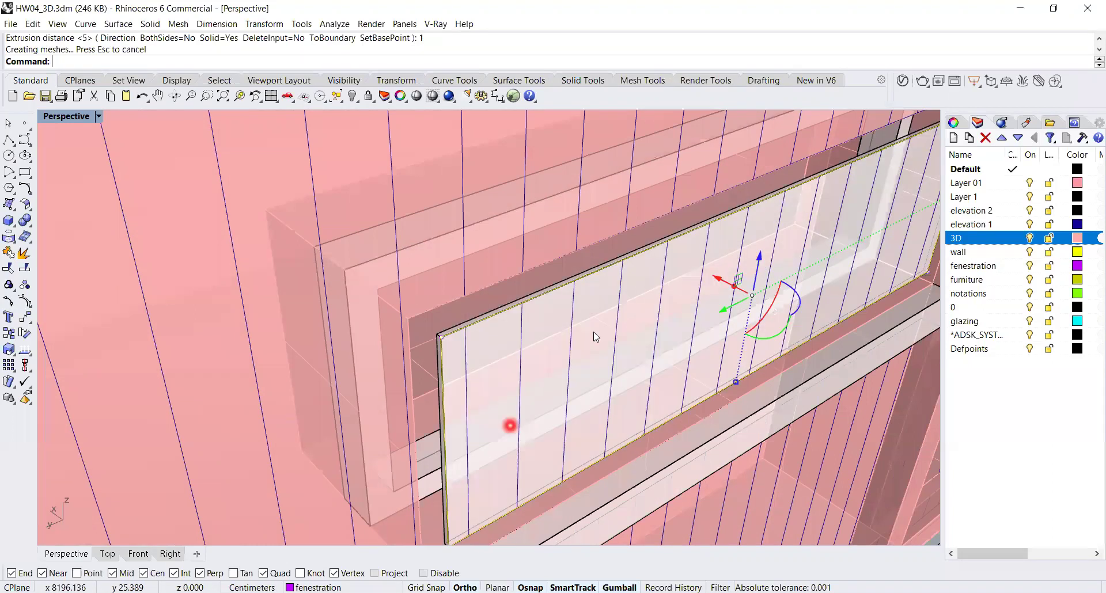
- Move the glass pane 19.5 cm inward into the window frame, using the midpoint of its short upper edge as base point
{"action": "scroll", "coordinate": [662, 299], "scroll_direction": "down", "scroll_amount": 6}
{"action": "scroll", "coordinate": [697, 294], "scroll_direction": "up", "scroll_amount": 6}
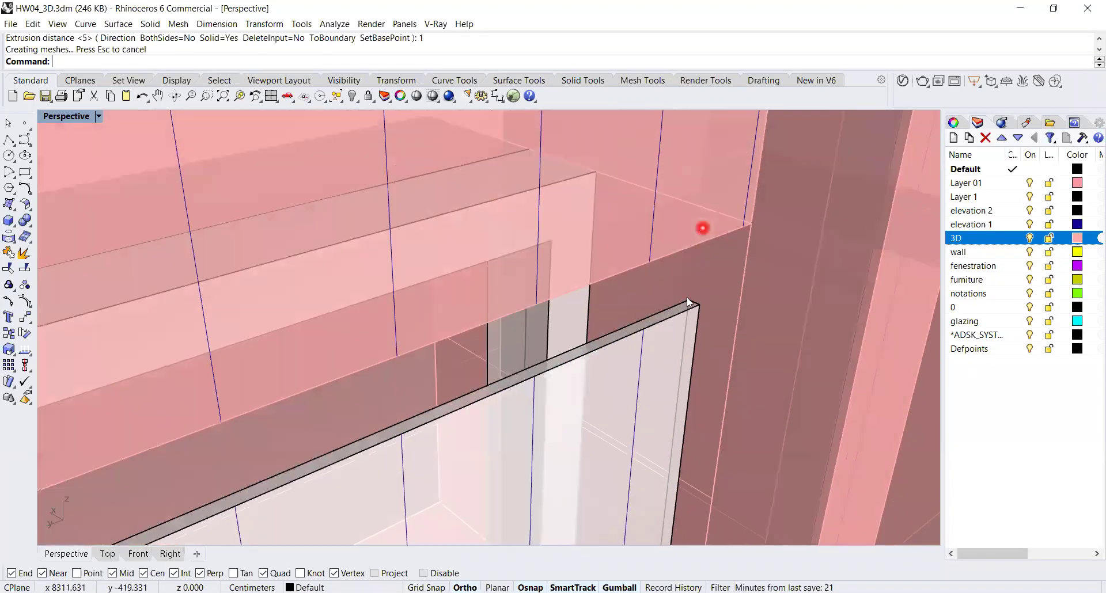
{"action": "left_click", "coordinate": [689, 306]}
{"action": "scroll", "coordinate": [692, 306], "scroll_direction": "up", "scroll_amount": 3}
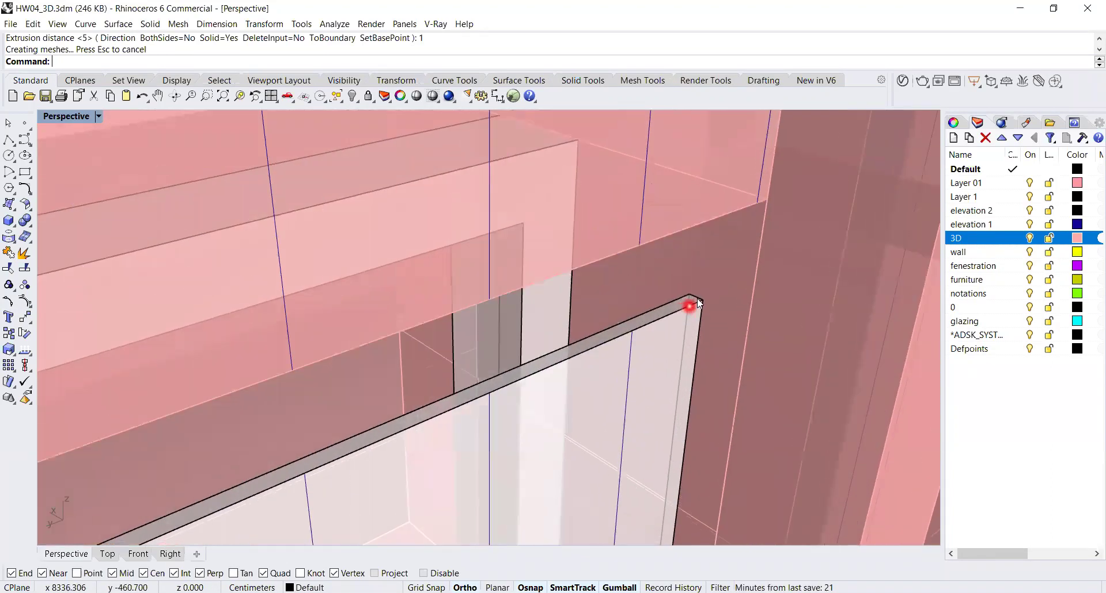
{"action": "left_click", "coordinate": [164, 62]}
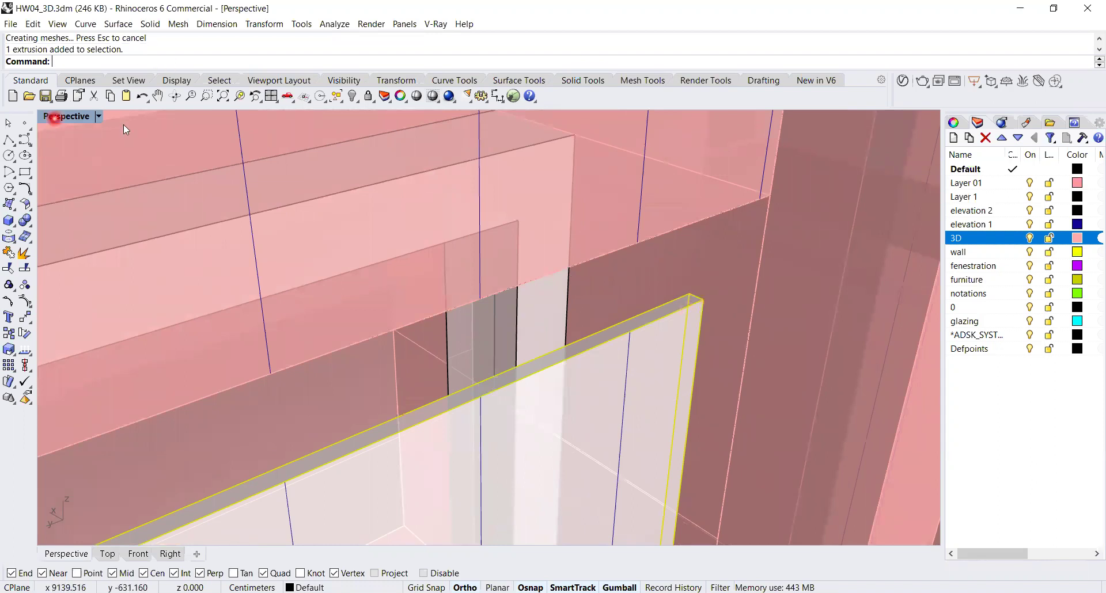
{"action": "left_click", "coordinate": [206, 96]}
{"action": "left_click_drag", "start_coordinate": [703, 373], "coordinate": [627, 250]}
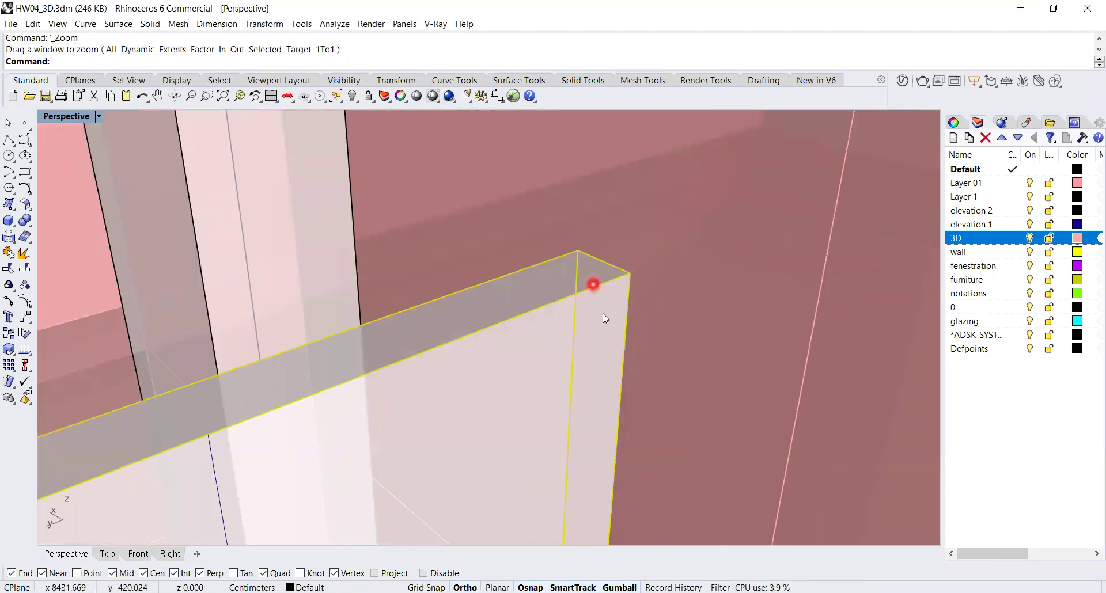
{"action": "key", "text": "Escape"}
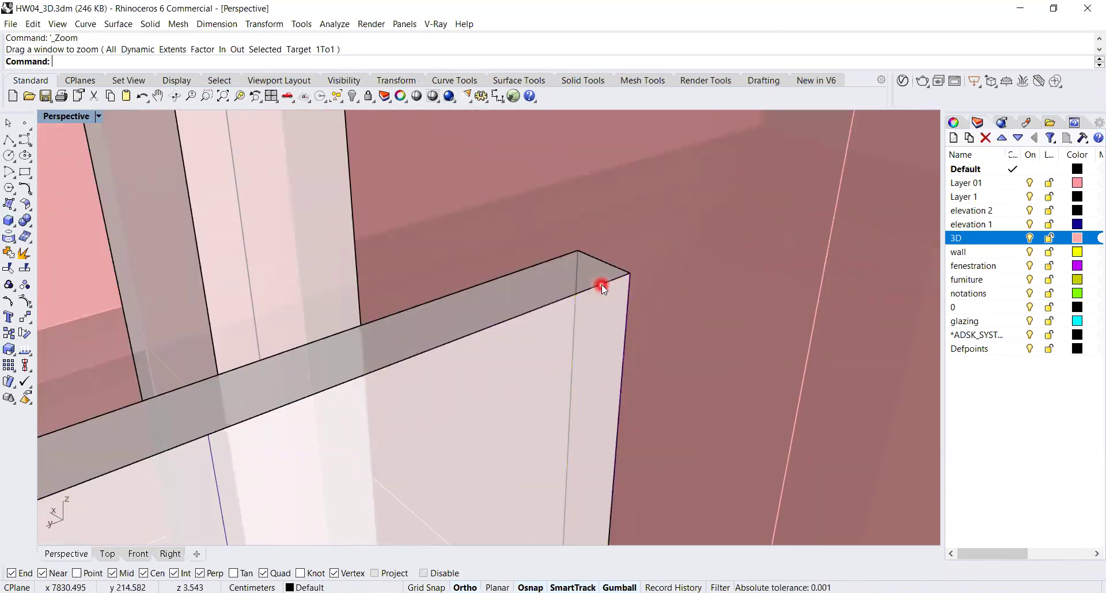
{"action": "left_click", "coordinate": [601, 282]}
{"action": "type", "text": "m"}
{"action": "key", "text": "Return"}
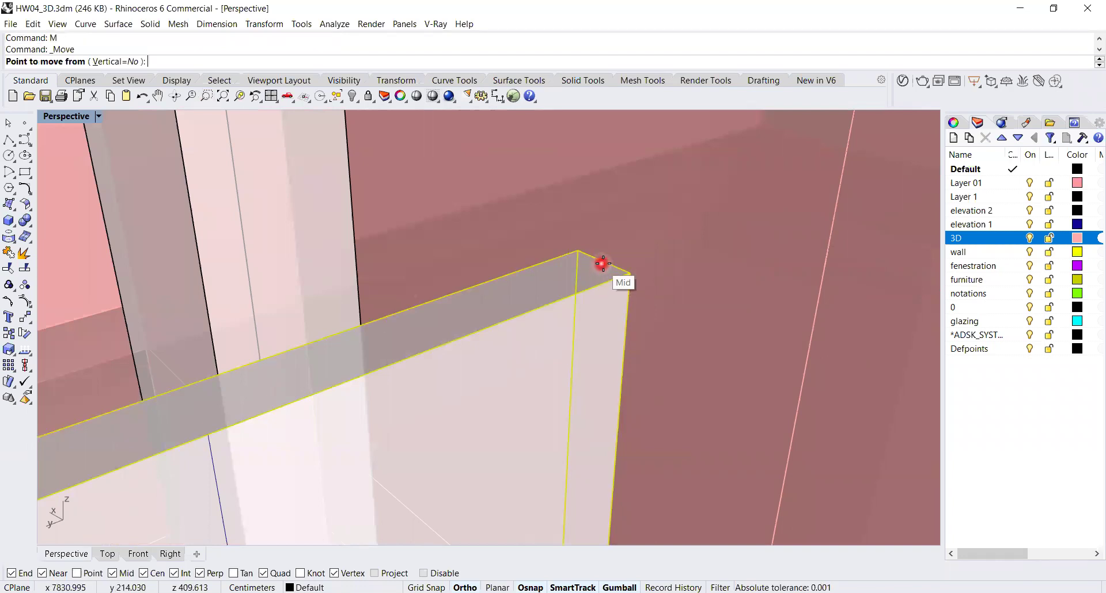
{"action": "left_click", "coordinate": [603, 264]}
{"action": "scroll", "coordinate": [603, 264], "scroll_direction": "down", "scroll_amount": 3}
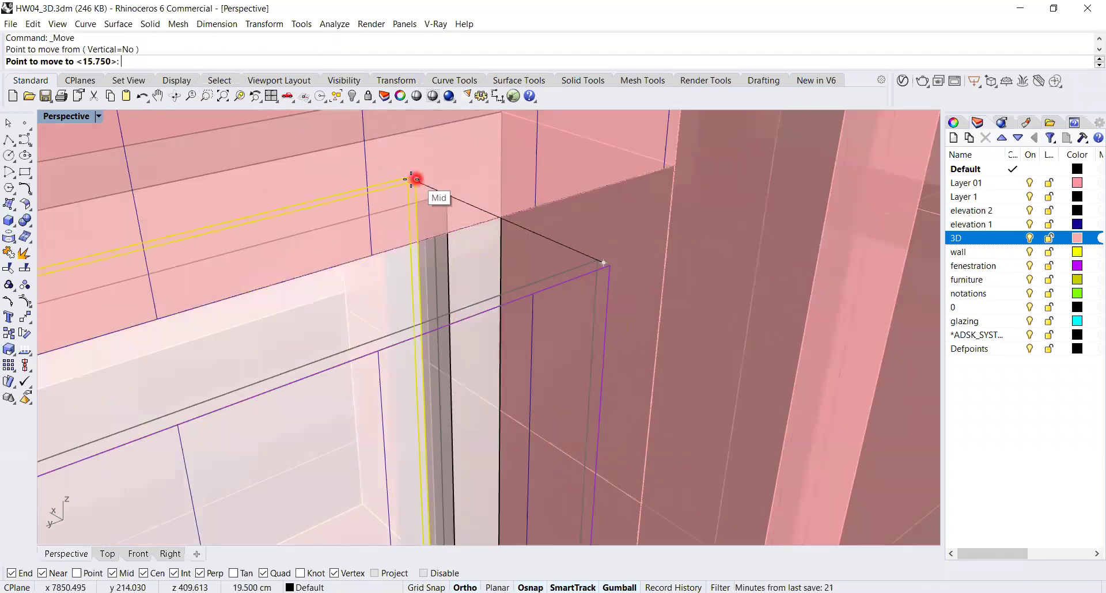
{"action": "left_click", "coordinate": [495, 193]}
{"action": "scroll", "coordinate": [489, 236], "scroll_direction": "down", "scroll_amount": 5}
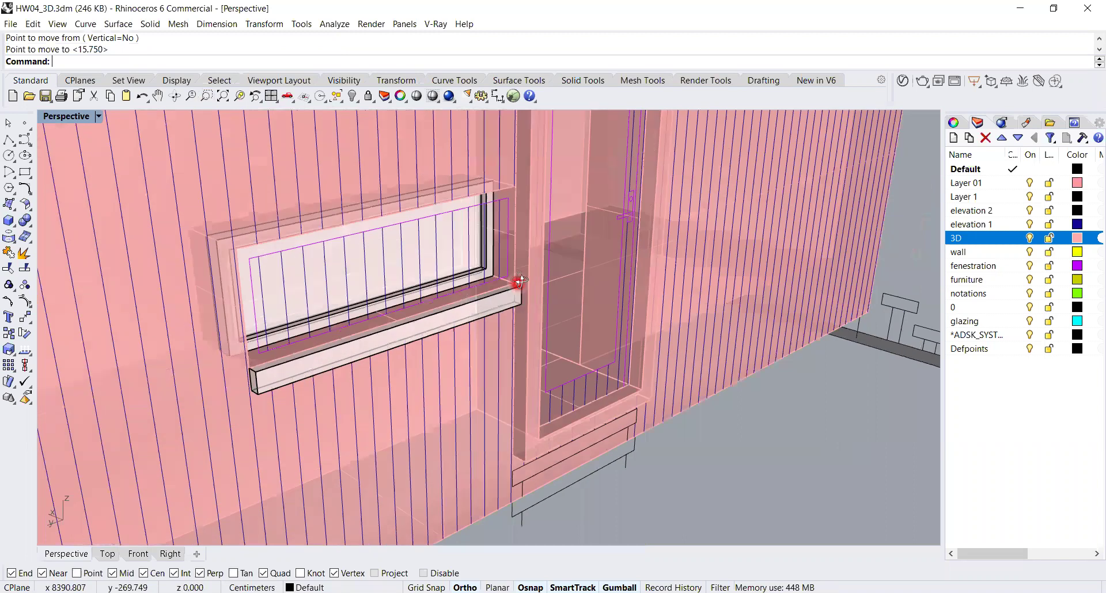
- Move the step side-profile curves from beside the house corner to the upper corner of the step outline below the door
{"action": "scroll", "coordinate": [520, 281], "scroll_direction": "down", "scroll_amount": 8}
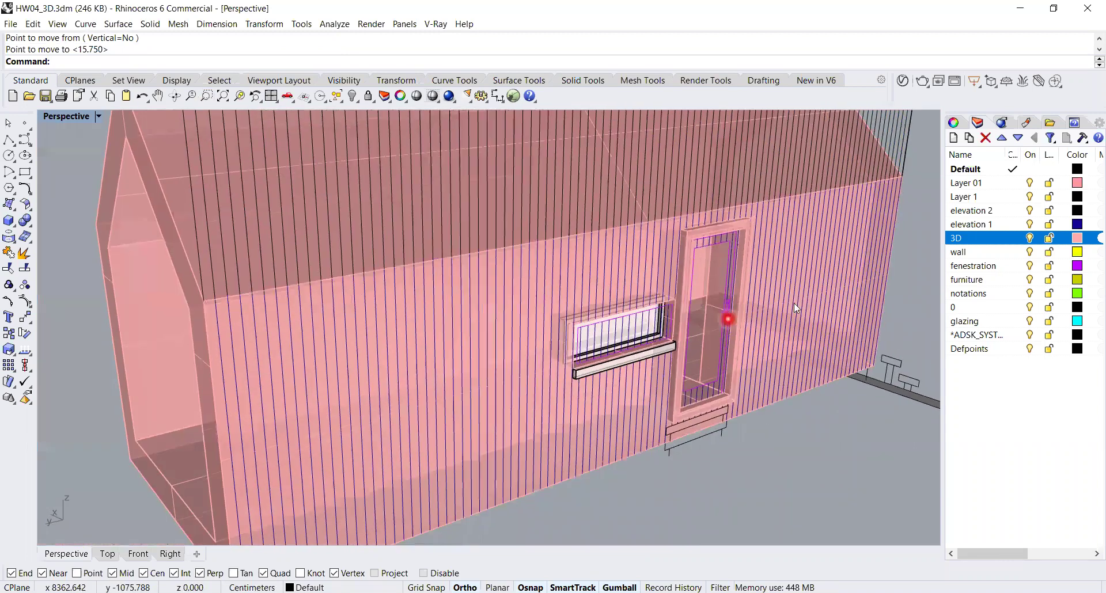
{"action": "scroll", "coordinate": [678, 342], "scroll_direction": "down", "scroll_amount": 4}
{"action": "mouse_move", "coordinate": [677, 343]}
{"action": "right_mouse_down"}
{"action": "mouse_move", "coordinate": [498, 340]}
{"action": "mouse_move", "coordinate": [610, 322]}
{"action": "mouse_move", "coordinate": [688, 350]}
{"action": "mouse_move", "coordinate": [642, 369]}
{"action": "mouse_move", "coordinate": [610, 344]}
{"action": "mouse_move", "coordinate": [667, 344]}
{"action": "right_mouse_up"}
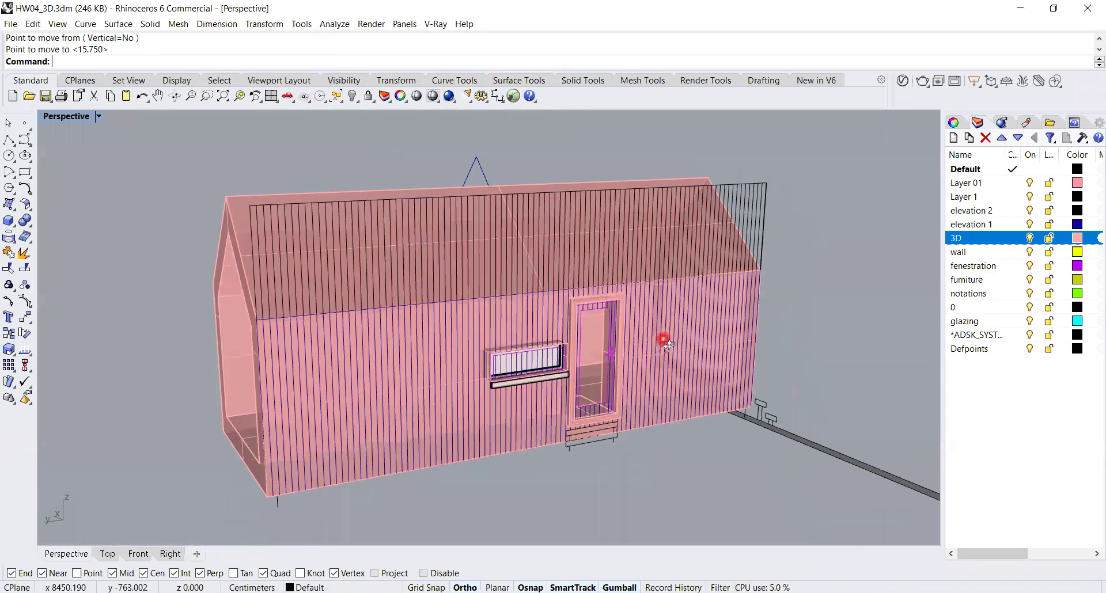
{"action": "scroll", "coordinate": [582, 363], "scroll_direction": "up", "scroll_amount": 6}
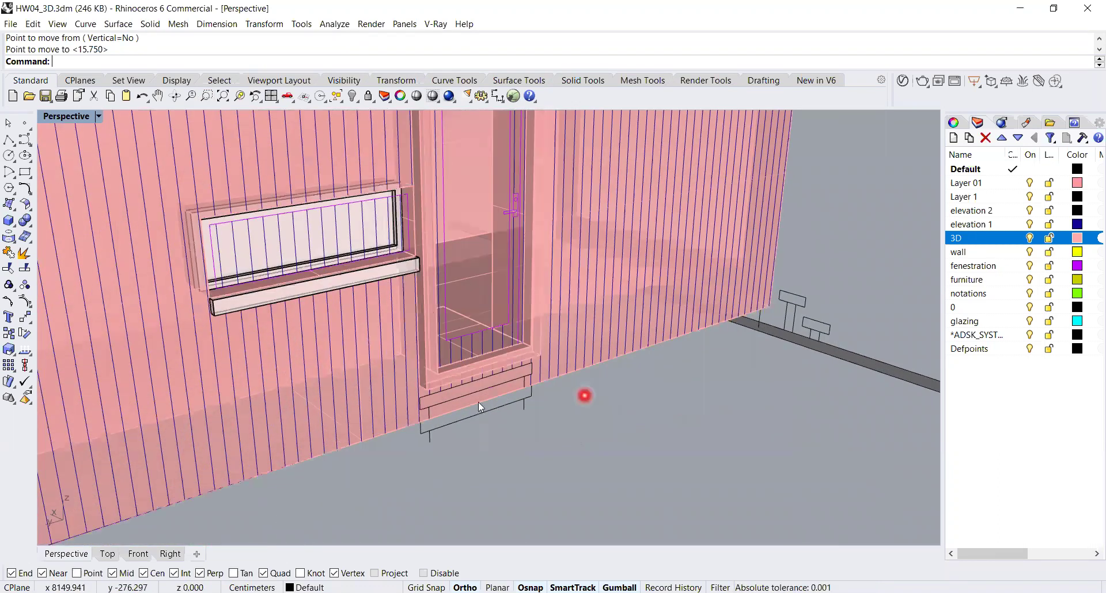
{"action": "scroll", "coordinate": [482, 405], "scroll_direction": "up", "scroll_amount": 5}
{"action": "scroll", "coordinate": [504, 361], "scroll_direction": "down", "scroll_amount": 5}
{"action": "right_click_drag", "start_coordinate": [602, 348], "coordinate": [554, 364], "text": "shift"}
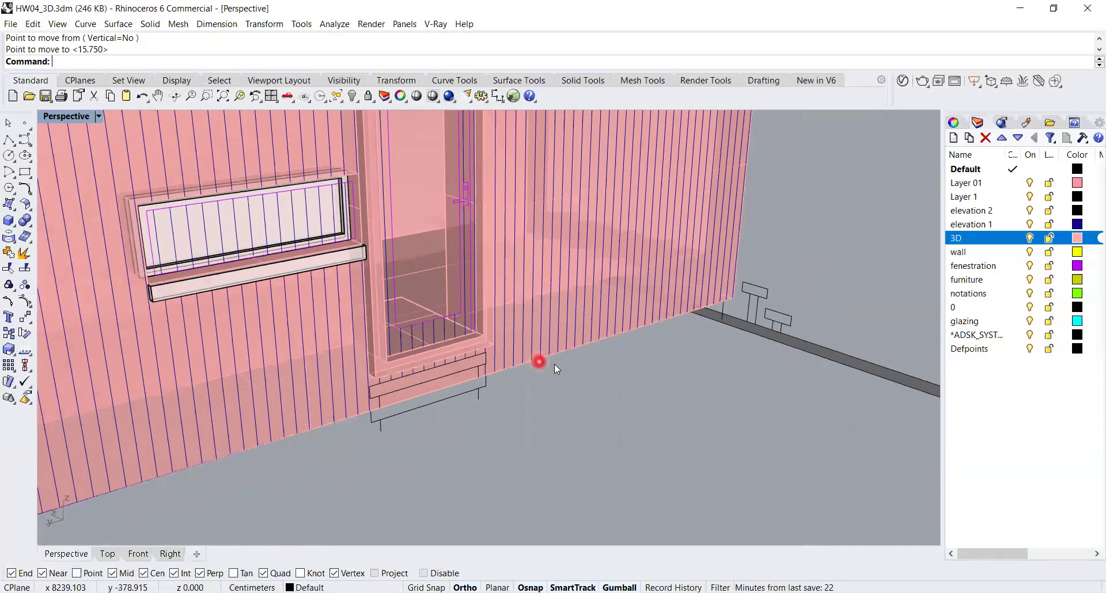
{"action": "scroll", "coordinate": [766, 277], "scroll_direction": "up", "scroll_amount": 4}
{"action": "left_click_drag", "start_coordinate": [760, 271], "coordinate": [870, 414]}
{"action": "left_click_drag", "start_coordinate": [843, 279], "coordinate": [758, 349]}
{"action": "left_click_drag", "start_coordinate": [807, 381], "coordinate": [788, 390]}
{"action": "type", "text": "m"}
{"action": "key", "text": "Return"}
{"action": "left_click", "coordinate": [765, 291]}
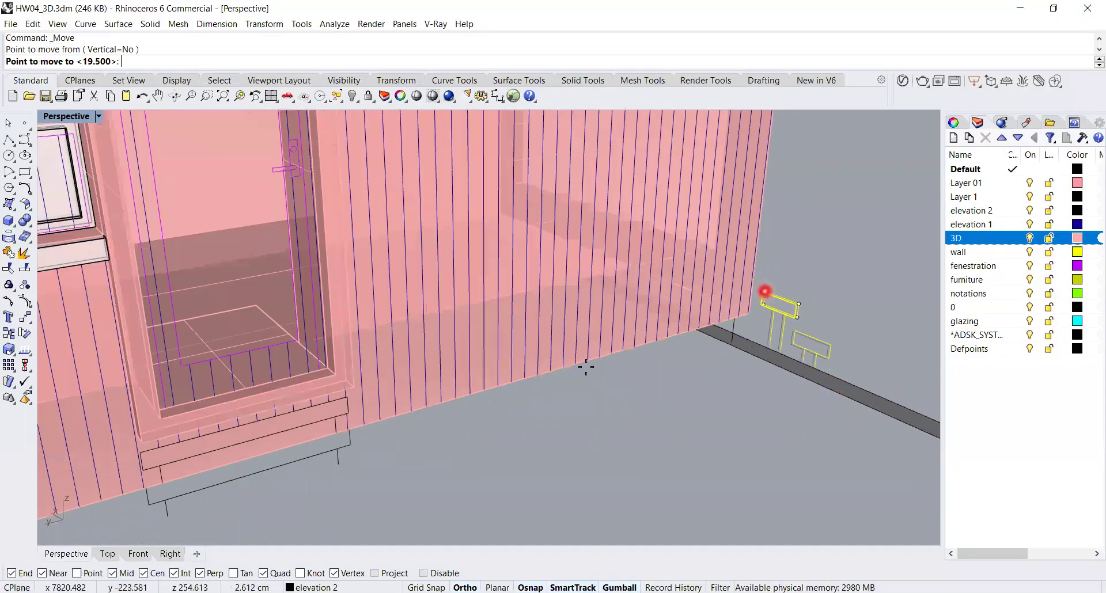
{"action": "scroll", "coordinate": [348, 399], "scroll_direction": "up", "scroll_amount": 2}
{"action": "left_click", "coordinate": [348, 393]}
- Extrude the upper step's side profile 110 cm as a solid to the opposite end of the step outline below the door
{"action": "scroll", "coordinate": [497, 391], "scroll_direction": "down", "scroll_amount": 3}
{"action": "right_click_drag", "start_coordinate": [497, 392], "coordinate": [601, 400]}
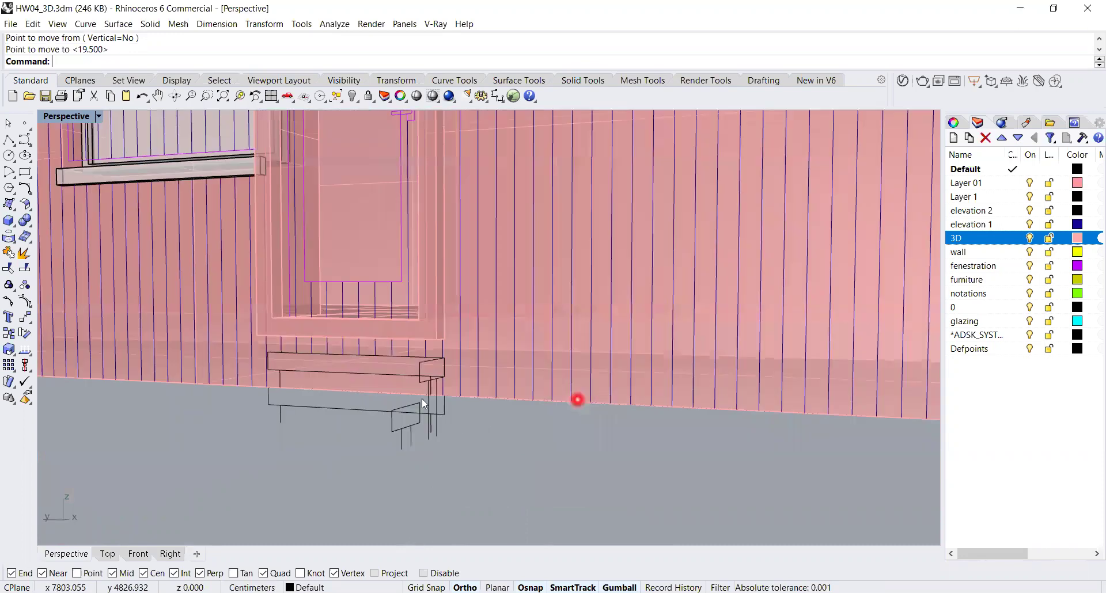
{"action": "right_click_drag", "start_coordinate": [427, 411], "coordinate": [507, 438]}
{"action": "right_click_drag", "start_coordinate": [360, 451], "coordinate": [651, 345], "text": "shift"}
{"action": "scroll", "coordinate": [481, 405], "scroll_direction": "up", "scroll_amount": 7}
{"action": "left_click", "coordinate": [706, 327]}
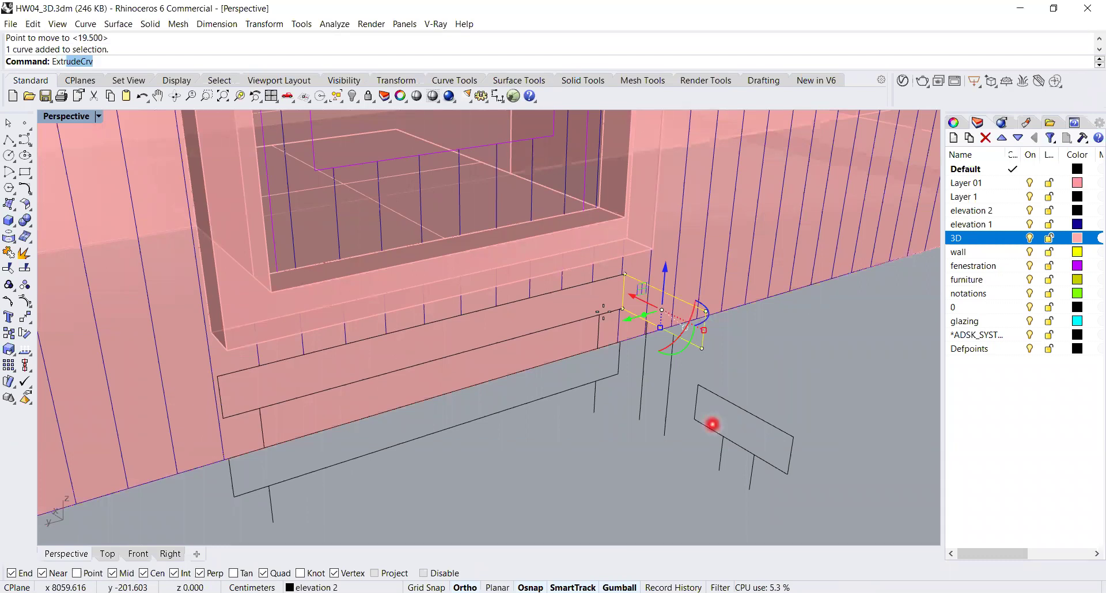
{"action": "key", "text": "Return"}
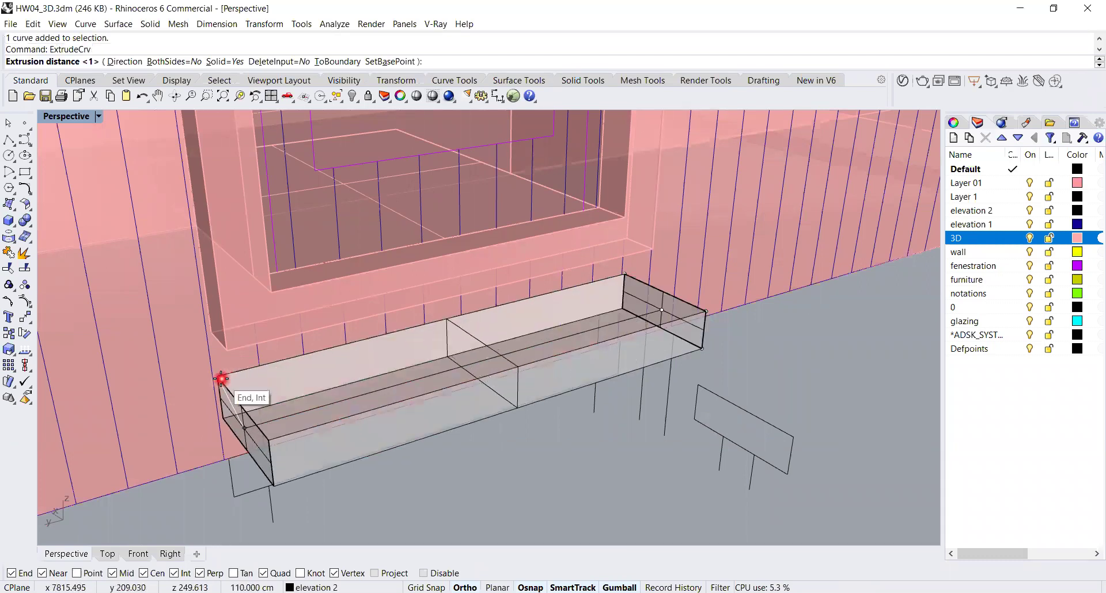
{"action": "left_click", "coordinate": [221, 379]}
{"action": "left_click", "coordinate": [614, 431]}
{"action": "right_click_drag", "start_coordinate": [645, 449], "coordinate": [615, 397]}
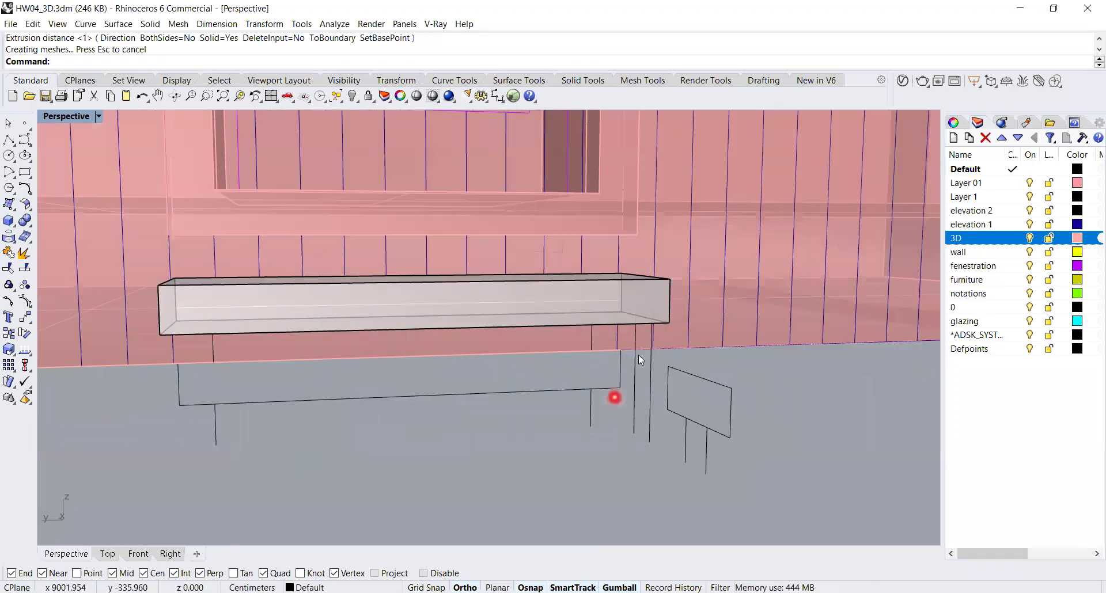
- Measure the distance from the step's leg line to the end corner of the lower step outline
{"action": "right_click_drag", "start_coordinate": [611, 359], "coordinate": [559, 439]}
{"action": "left_click_drag", "start_coordinate": [484, 528], "coordinate": [563, 488]}
{"action": "scroll", "coordinate": [545, 469], "scroll_direction": "down", "scroll_amount": 5}
{"action": "scroll", "coordinate": [660, 395], "scroll_direction": "up", "scroll_amount": 6}
{"action": "right_click_drag", "start_coordinate": [645, 430], "coordinate": [616, 401], "text": "shift"}
{"action": "left_click", "coordinate": [647, 398]}
{"action": "right_click_drag", "start_coordinate": [544, 422], "coordinate": [564, 371], "text": "shift"}
{"action": "scroll", "coordinate": [565, 369], "scroll_direction": "up", "scroll_amount": 4}
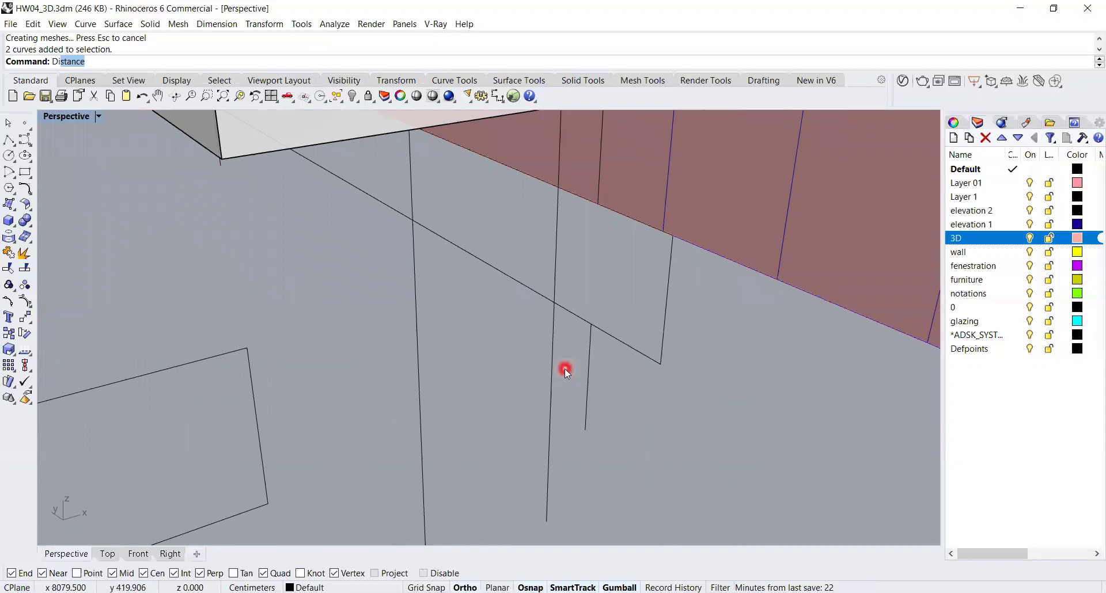
{"action": "key", "text": "Return"}
{"action": "left_click", "coordinate": [591, 326]}
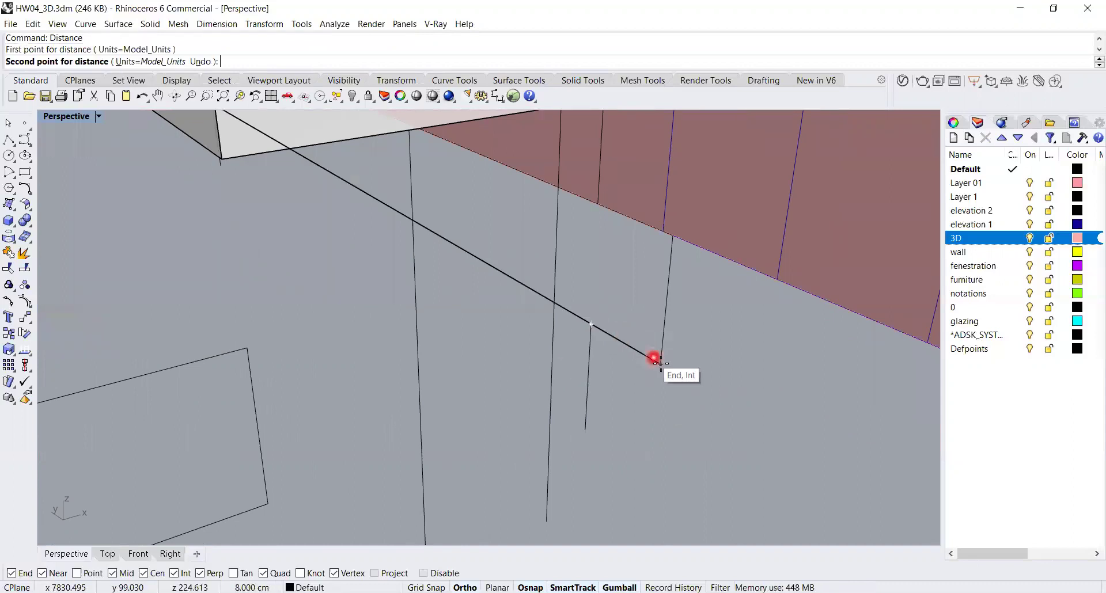
{"action": "left_click", "coordinate": [660, 363]}
- Move the two vertical leg lines of the upper step 8 cm inward beneath the step, parallel to the wall
{"action": "scroll", "coordinate": [693, 392], "scroll_direction": "down", "scroll_amount": 5}
{"action": "right_click_drag", "start_coordinate": [693, 392], "coordinate": [639, 324]}
{"action": "scroll", "coordinate": [594, 323], "scroll_direction": "up", "scroll_amount": 5}
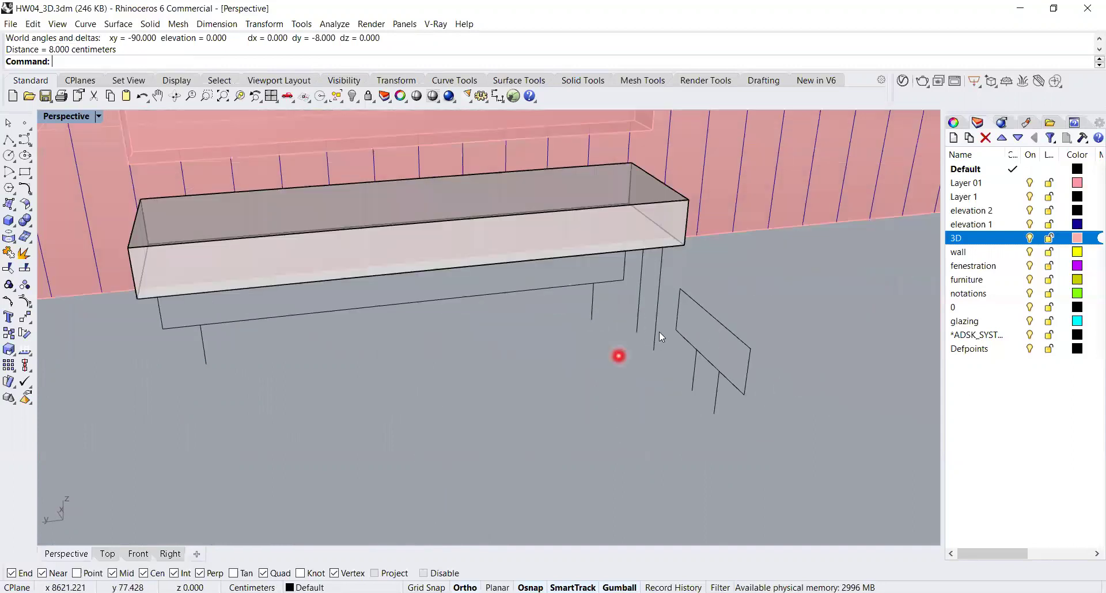
{"action": "left_click", "coordinate": [609, 311]}
{"action": "scroll", "coordinate": [617, 314], "scroll_direction": "down", "scroll_amount": 5}
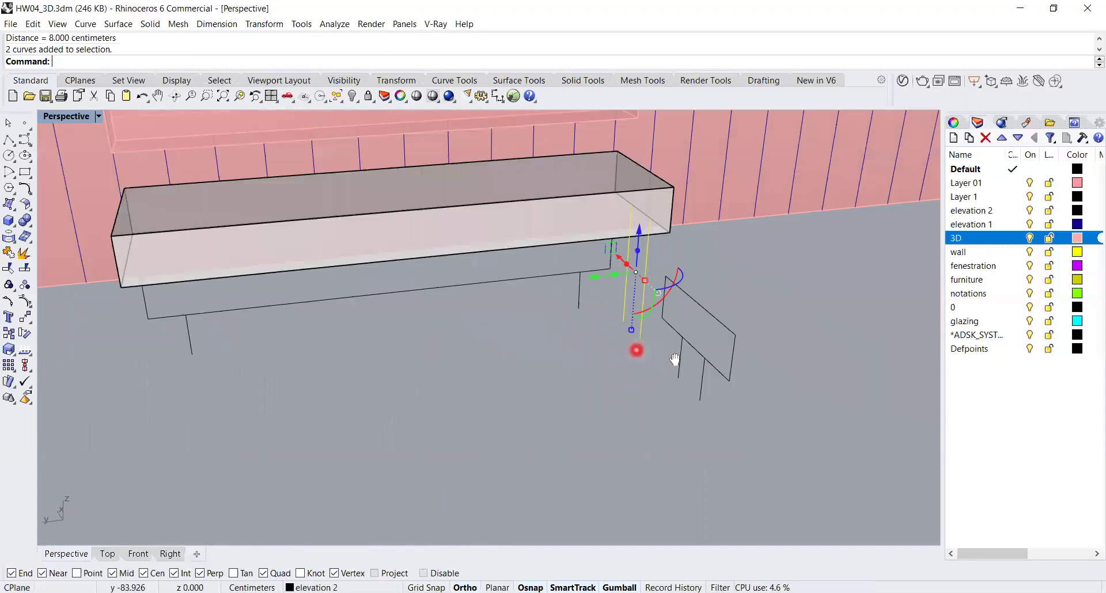
{"action": "type", "text": "M"}
{"action": "key", "text": "Return"}
{"action": "left_click", "coordinate": [669, 439]}
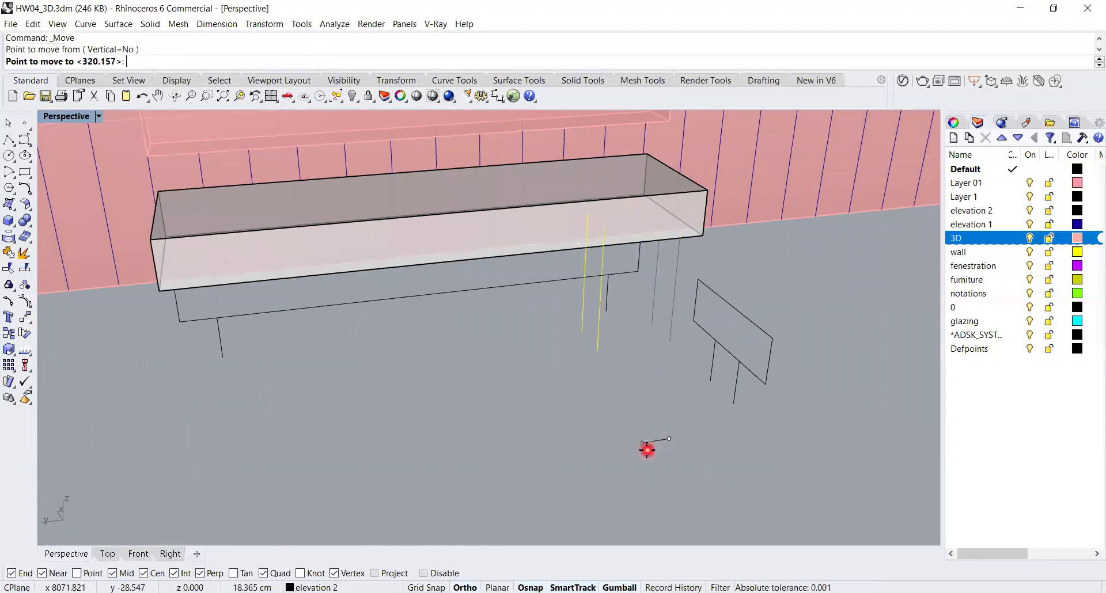
{"action": "type", "text": "98"}
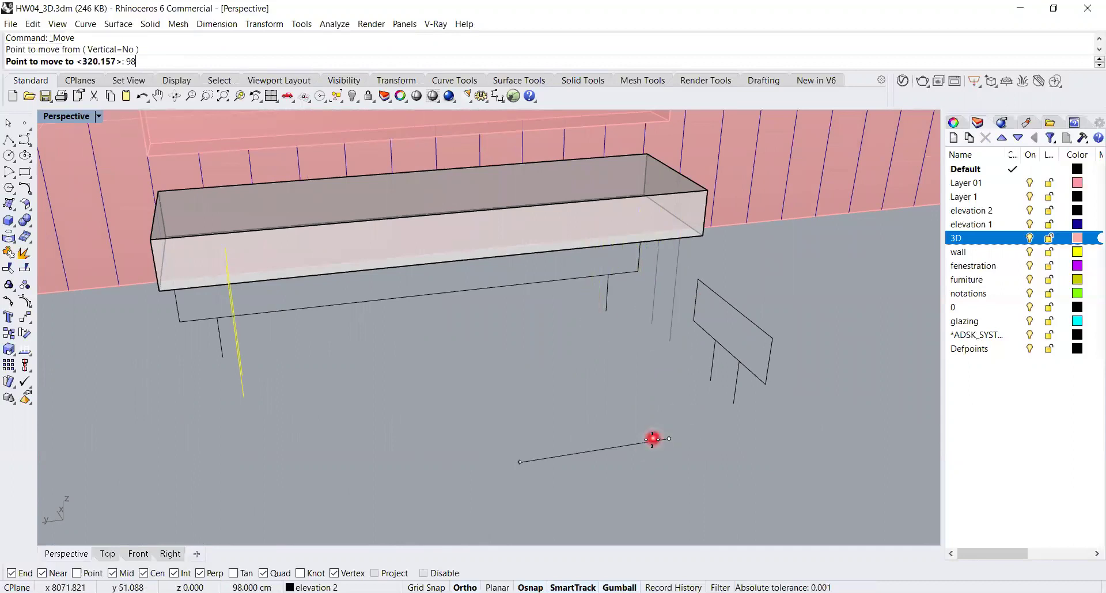
{"action": "key", "text": "BackSpace"}
{"action": "key", "text": "BackSpace"}
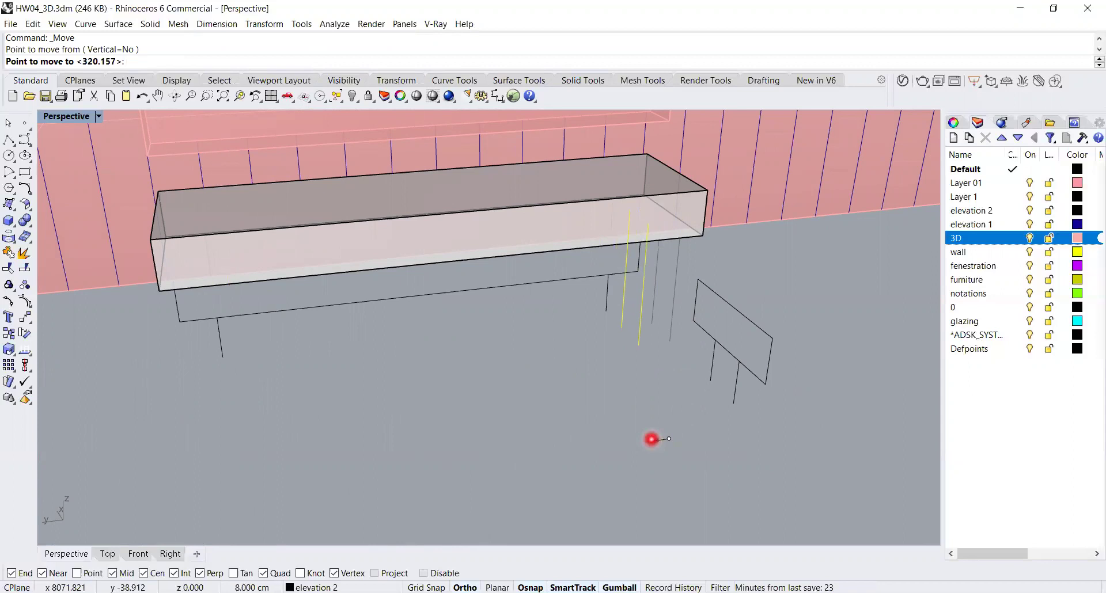
{"action": "type", "text": "8"}
{"action": "key", "text": "Return"}
{"action": "left_click", "coordinate": [645, 371]}
{"action": "right_click_drag", "start_coordinate": [678, 324], "coordinate": [637, 353]}
{"action": "scroll", "coordinate": [633, 340], "scroll_direction": "up", "scroll_amount": 3}
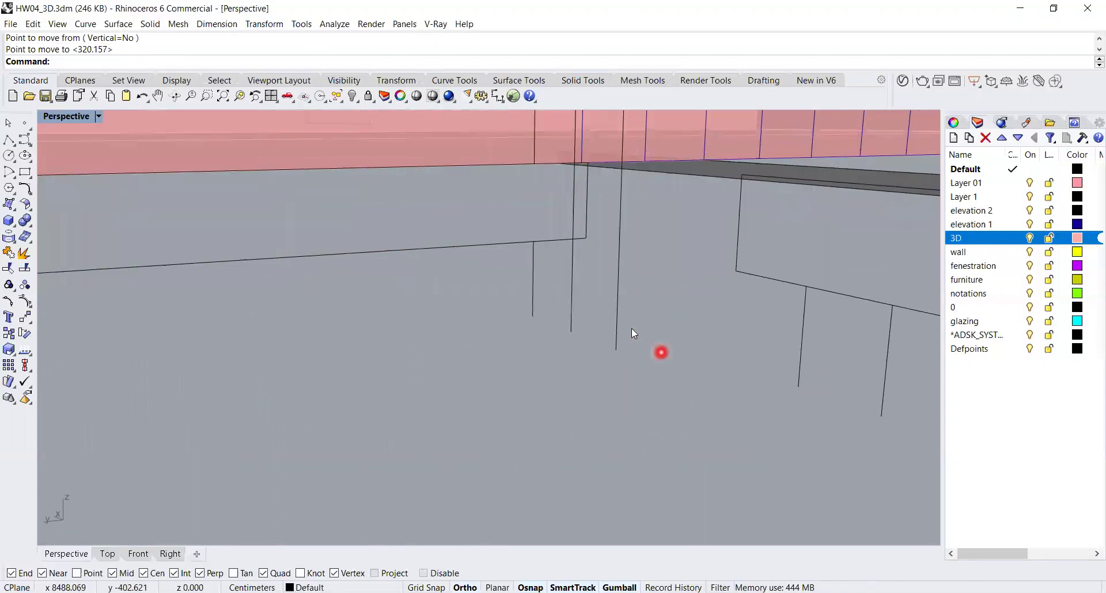
{"action": "right_click_drag", "start_coordinate": [711, 338], "coordinate": [598, 361]}
{"action": "left_click_drag", "start_coordinate": [446, 447], "coordinate": [449, 444]}
{"action": "right_click_drag", "start_coordinate": [459, 439], "coordinate": [528, 436]}
{"action": "type", "text": "ExtrudeCrv"}
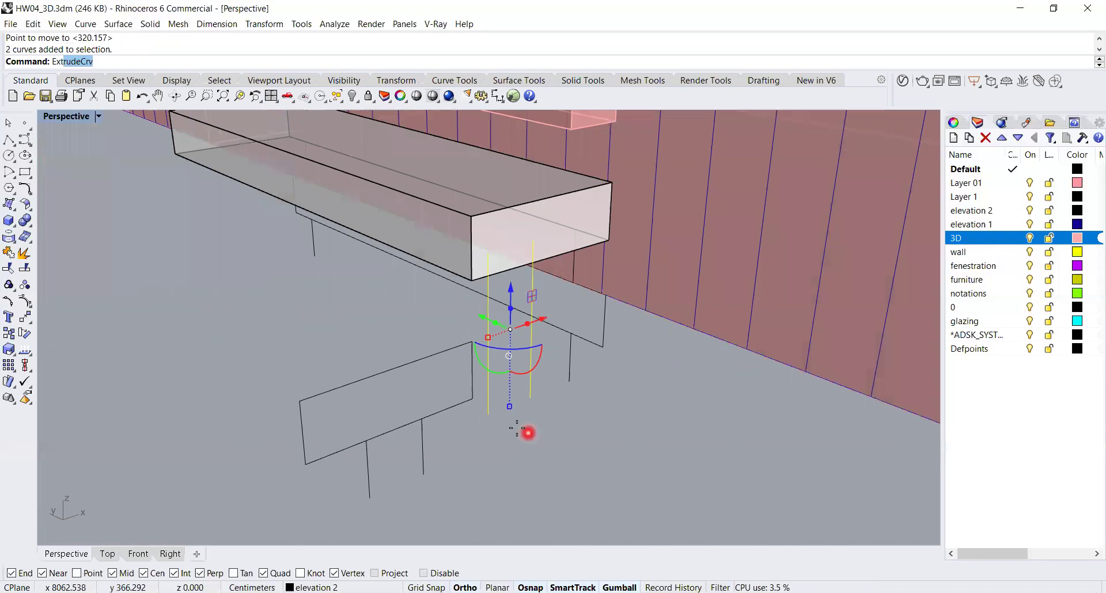
{"action": "key", "text": "Return"}
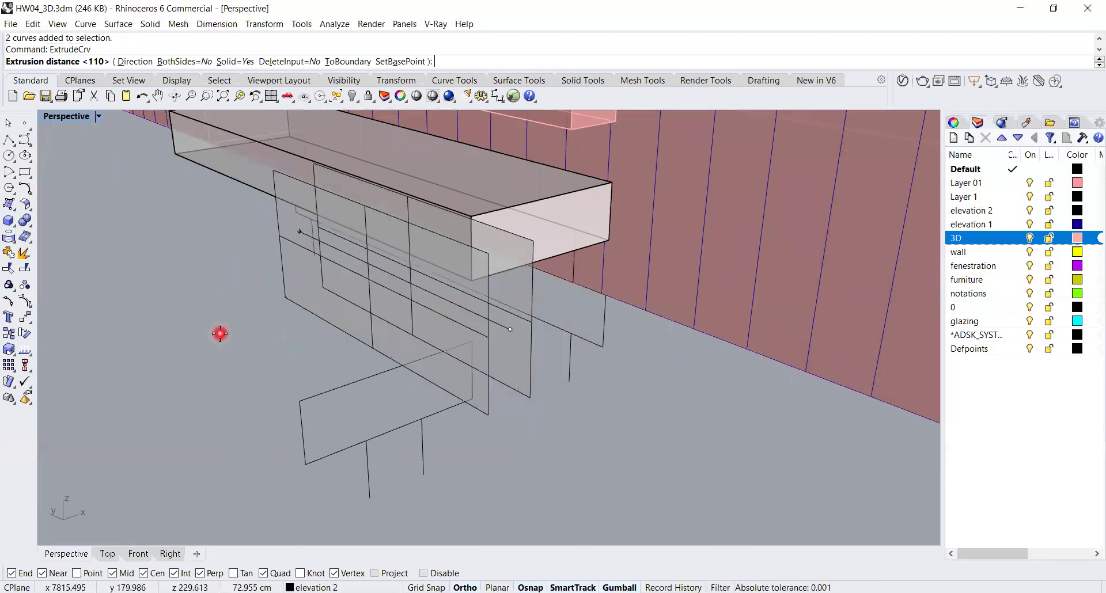
{"action": "left_click", "coordinate": [510, 370]}
{"action": "right_click_drag", "start_coordinate": [568, 373], "coordinate": [110, 175]}
{"action": "key", "text": "Escape"}
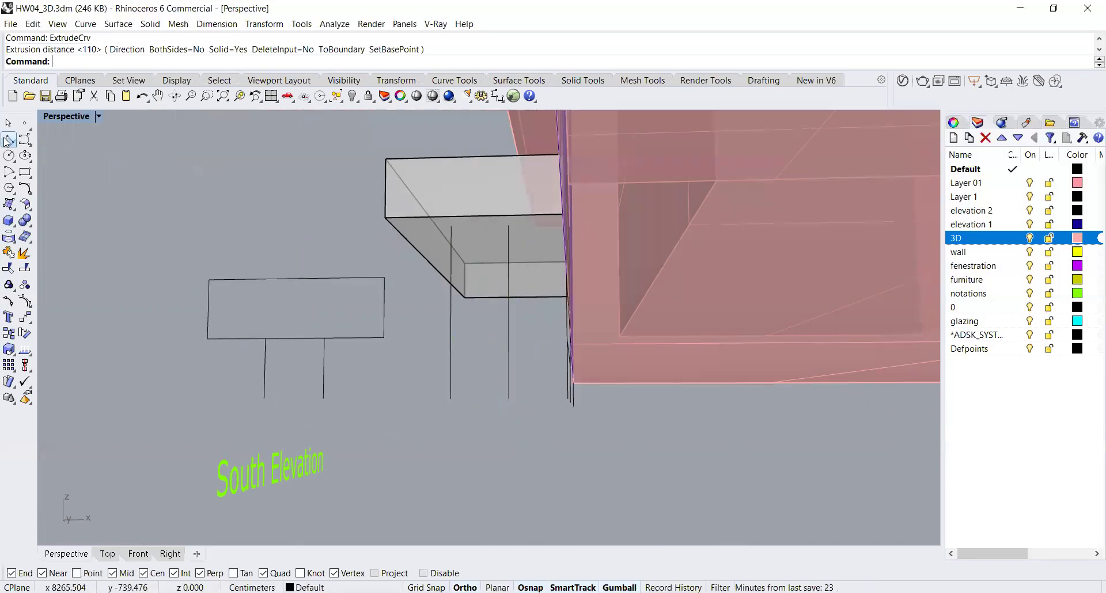
- Begin a polyline at the upper end of the outer leg line beneath the upper step
{"action": "scroll", "coordinate": [448, 257], "scroll_direction": "up", "scroll_amount": 3}
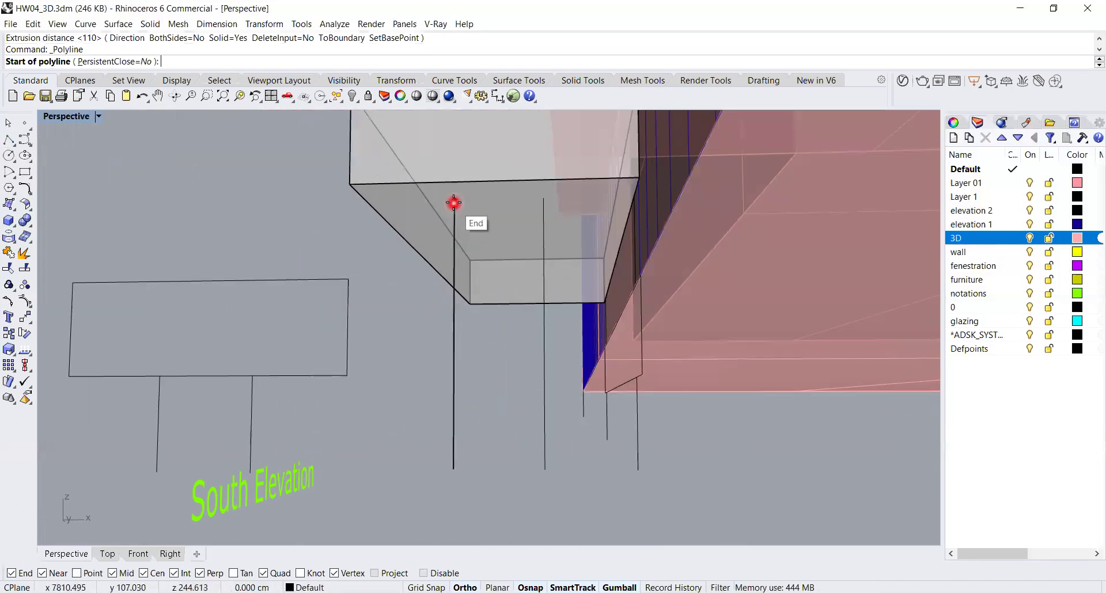
- Draw two polylines connecting the upper and lower ends of the two vertical bench leg lines, closing the leg profile
{"action": "left_click", "coordinate": [454, 200]}
{"action": "left_click", "coordinate": [546, 199]}
{"action": "key", "text": "Return"}
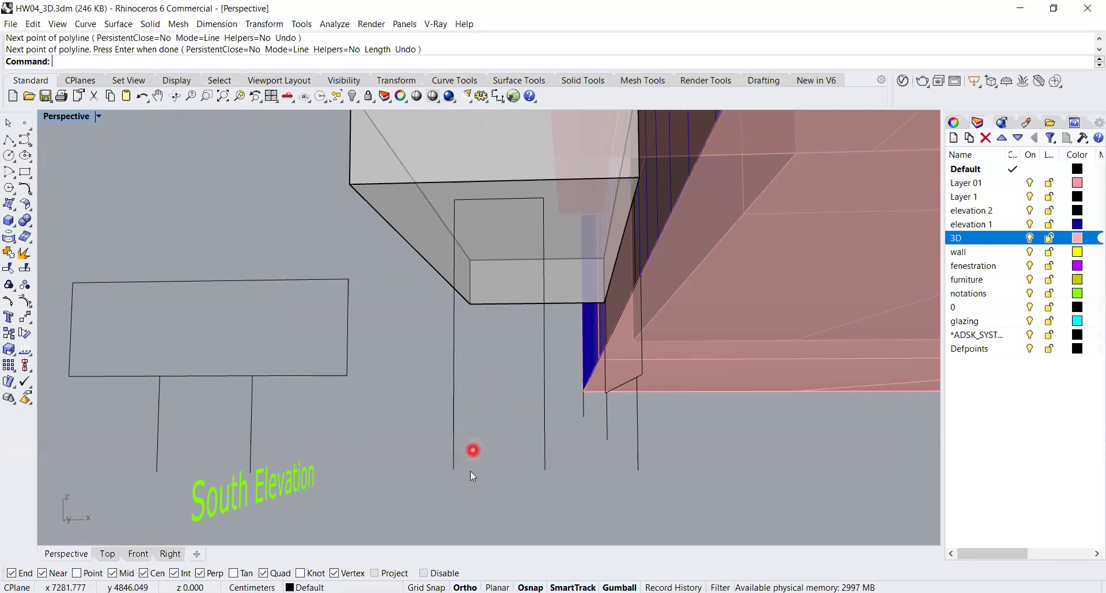
{"action": "key", "text": "Return"}
{"action": "left_click", "coordinate": [454, 470]}
{"action": "left_click", "coordinate": [548, 472]}
{"action": "right_click", "coordinate": [566, 488]}
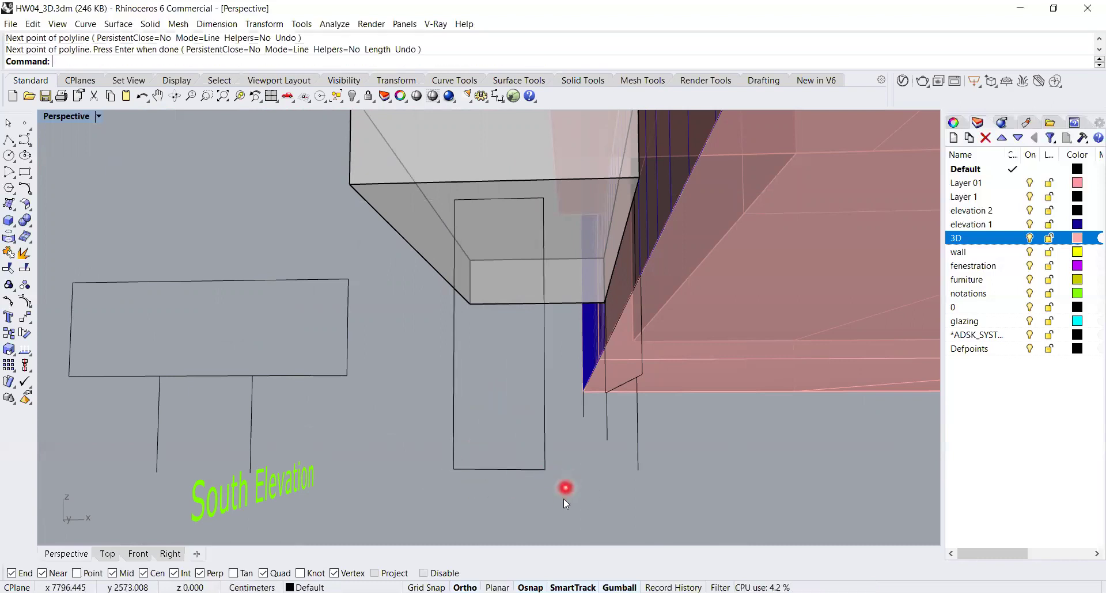
- Join the four leg profile lines beneath the bench top into one closed curve
{"action": "left_click_drag", "start_coordinate": [564, 499], "coordinate": [433, 447]}
{"action": "key", "text": "Escape"}
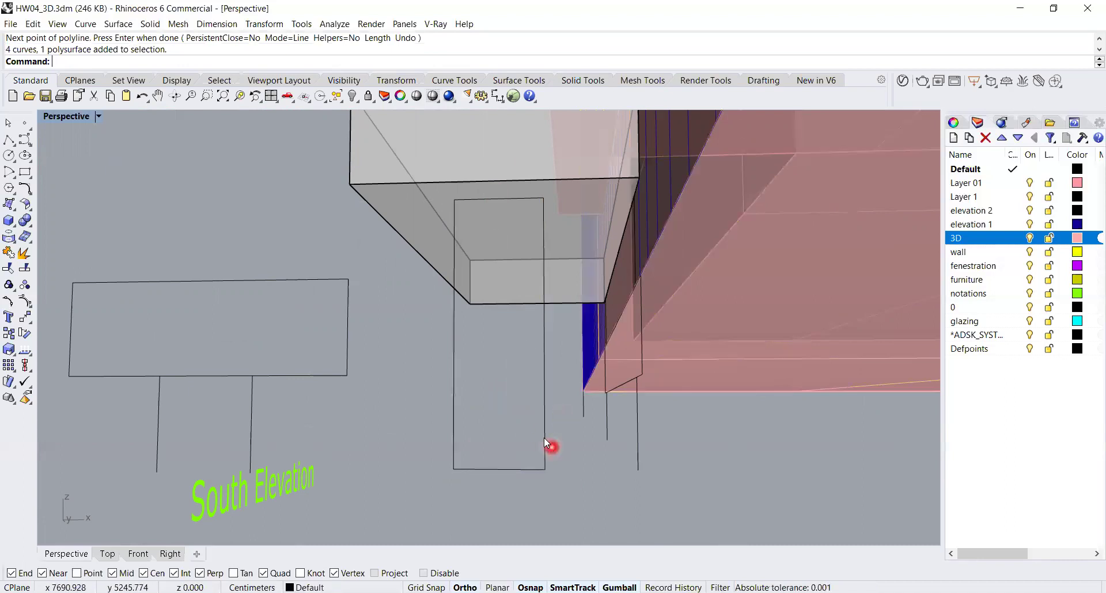
{"action": "left_click", "coordinate": [543, 438]}
{"action": "left_click", "coordinate": [455, 353], "text": "shift"}
{"action": "left_click", "coordinate": [490, 199], "text": "shift"}
{"action": "right_click", "coordinate": [545, 261]}
{"action": "right_click_drag", "start_coordinate": [540, 417], "coordinate": [657, 457]}
- Extrude the closed leg profile along the length of the bench top to form a solid leg
{"action": "left_click", "coordinate": [560, 494]}
{"action": "left_click", "coordinate": [531, 437]}
{"action": "right_click_drag", "start_coordinate": [590, 463], "coordinate": [772, 440]}
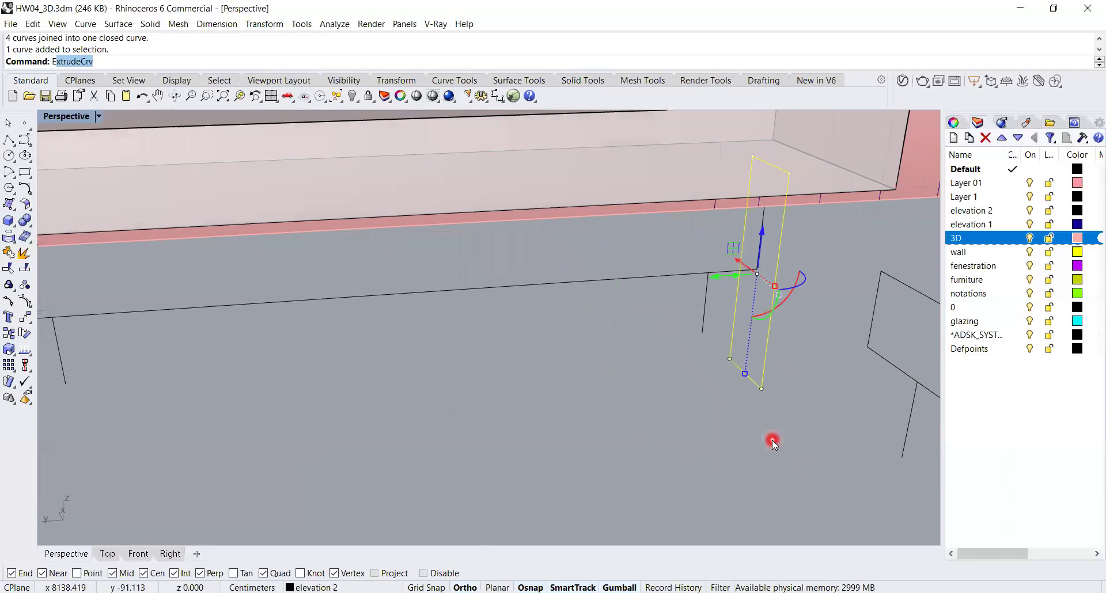
{"action": "key", "text": "Return"}
{"action": "right_click_drag", "start_coordinate": [725, 413], "coordinate": [236, 448]}
{"action": "left_click", "coordinate": [237, 448]}
- Copy the bench top and its leg from the top's corner to the matching corner of the lower bench outline in front
{"action": "right_click_drag", "start_coordinate": [365, 444], "coordinate": [455, 465]}
{"action": "right_click_drag", "start_coordinate": [602, 417], "coordinate": [375, 401]}
{"action": "right_click_drag", "start_coordinate": [420, 397], "coordinate": [596, 290]}
{"action": "left_click", "coordinate": [596, 287]}
{"action": "left_click", "coordinate": [556, 352], "text": "shift"}
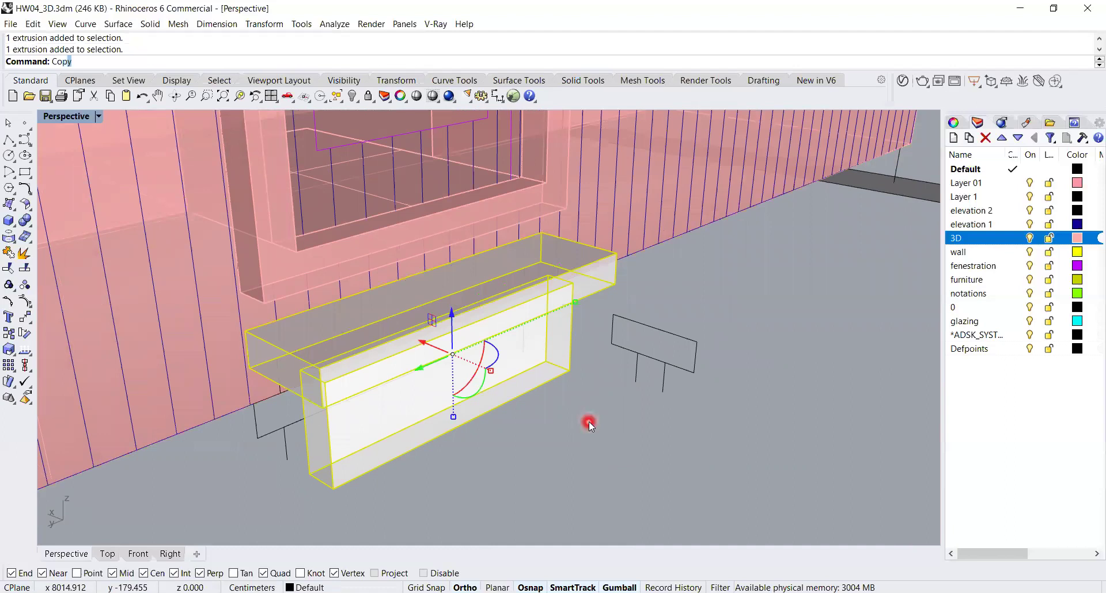
{"action": "key", "text": "Return"}
{"action": "left_click", "coordinate": [548, 235]}
{"action": "left_click", "coordinate": [616, 316]}
{"action": "key", "text": "Return"}
- Draw a straight reference line about 71 cm long from the bottom corner of the taller bench's leg past the lower bench's leg
{"action": "right_click_drag", "start_coordinate": [686, 412], "coordinate": [503, 420]}
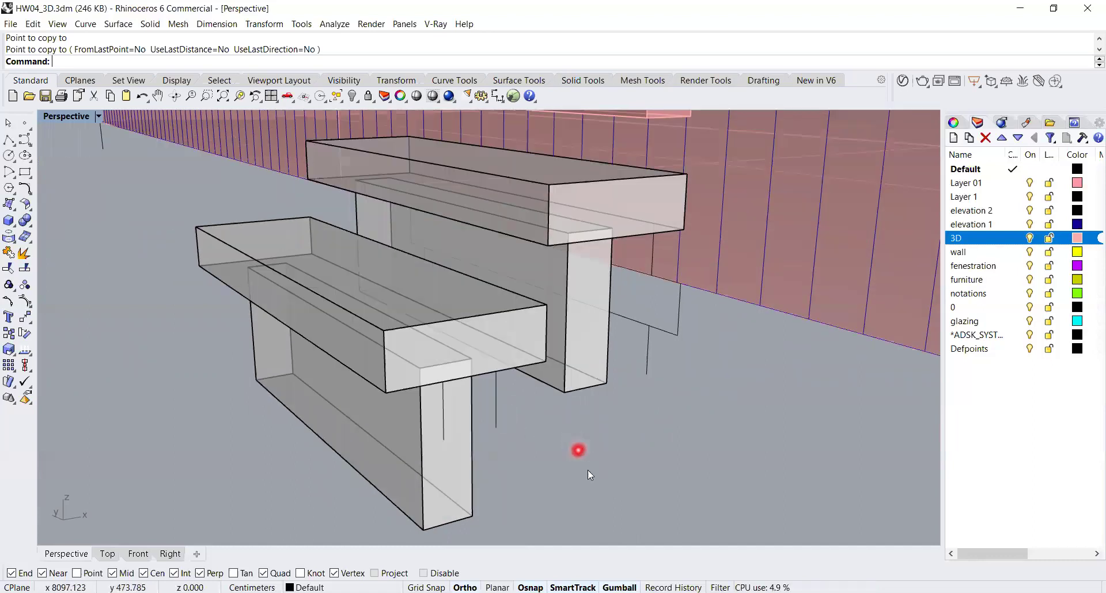
{"action": "type", "text": "line"}
{"action": "key", "text": "Return"}
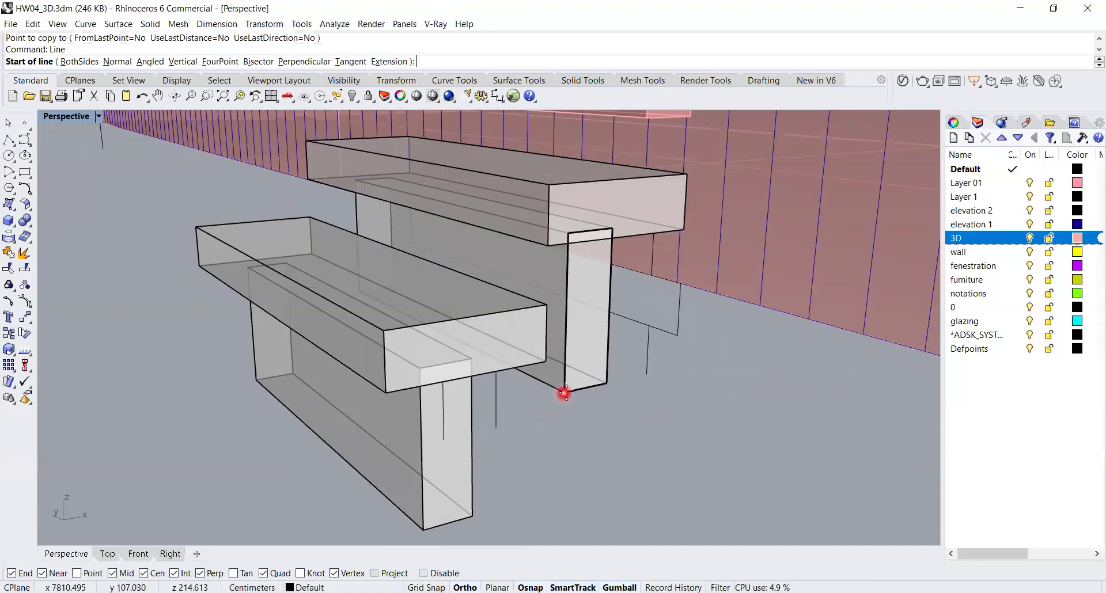
{"action": "left_click", "coordinate": [563, 395]}
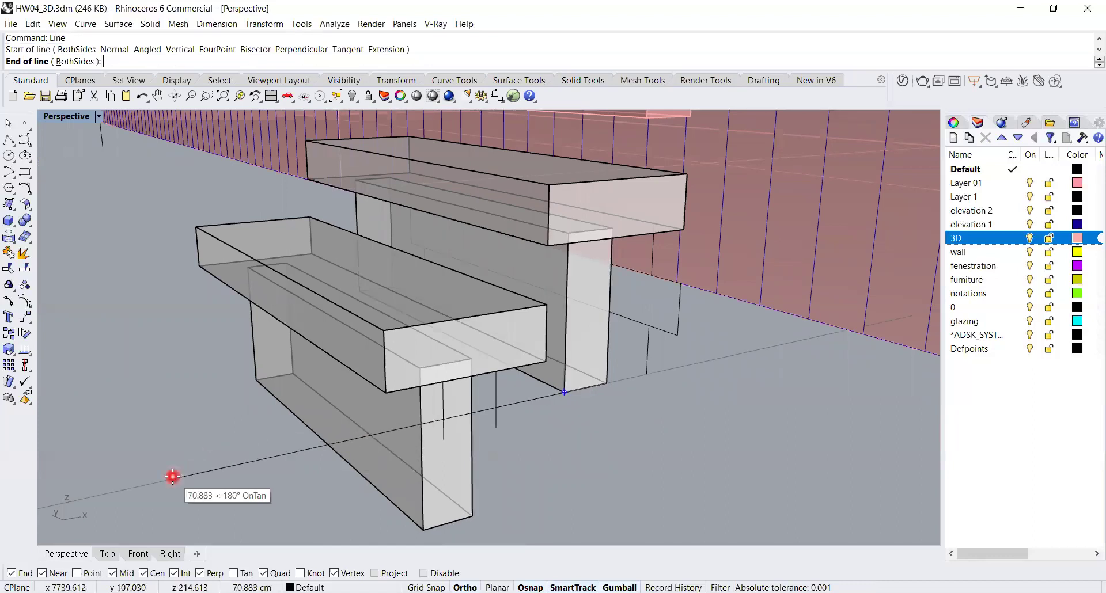
{"action": "left_click", "coordinate": [172, 478]}
{"action": "right_click", "coordinate": [291, 487]}
- Try to shorten the lower bench's leg with Scale1D from its top corner, and undo the scaling
{"action": "right_click_drag", "start_coordinate": [291, 487], "coordinate": [575, 433]}
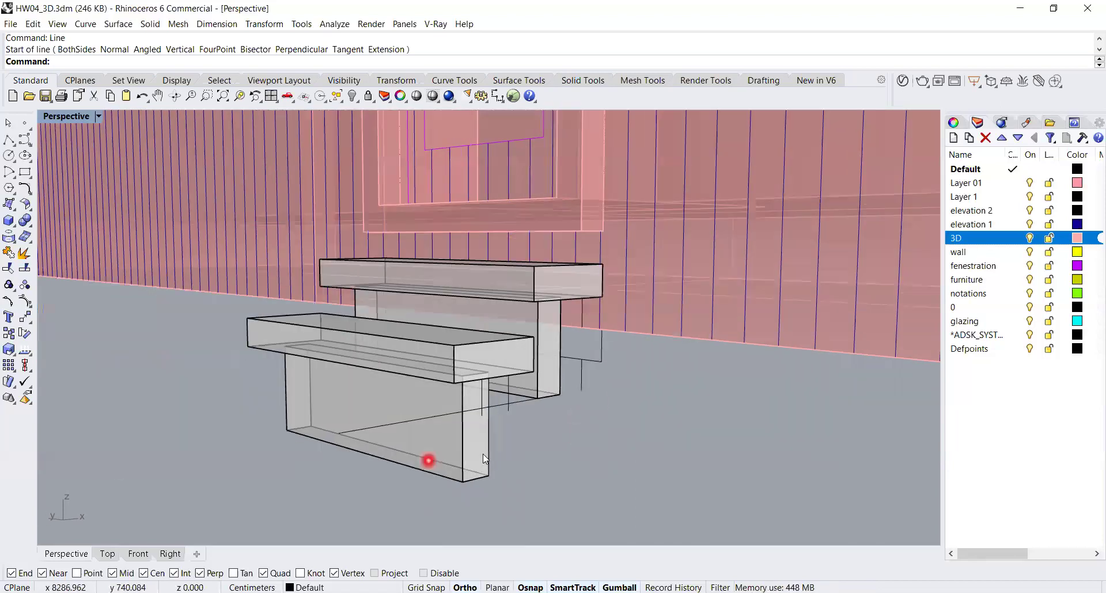
{"action": "scroll", "coordinate": [484, 456], "scroll_direction": "up", "scroll_amount": 5}
{"action": "left_click", "coordinate": [519, 447]}
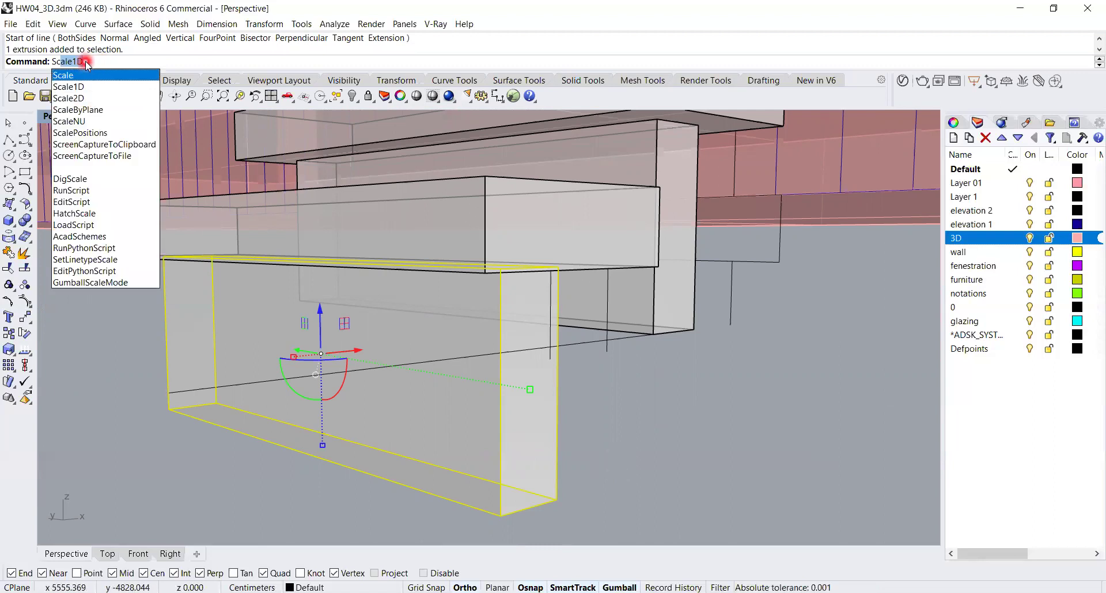
{"action": "left_click", "coordinate": [568, 504]}
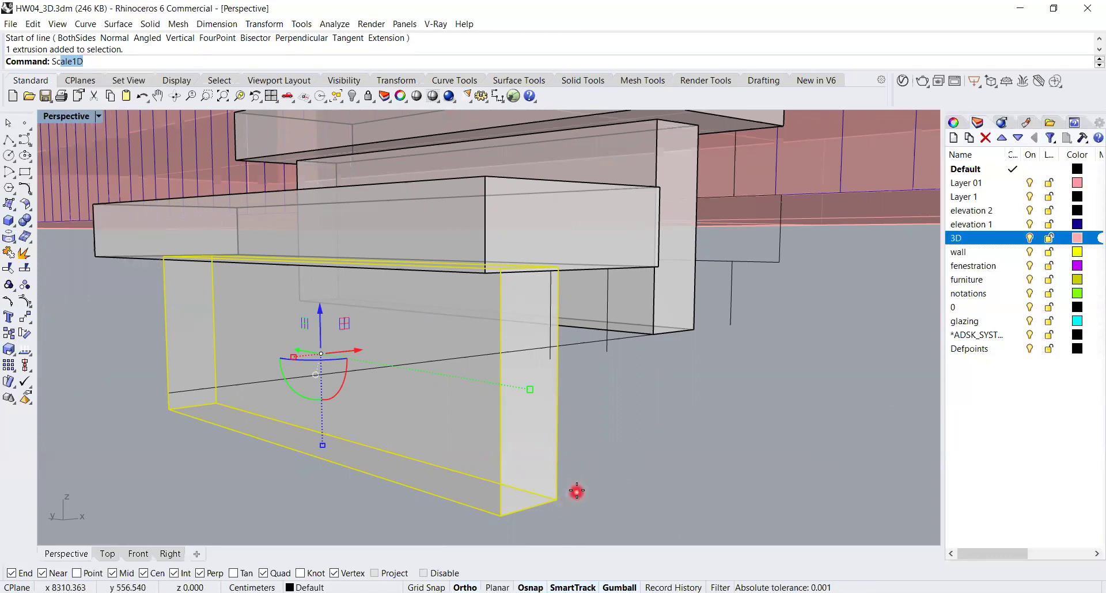
{"action": "key", "text": "Return"}
{"action": "right_click_drag", "start_coordinate": [553, 316], "coordinate": [507, 213]}
{"action": "left_click", "coordinate": [516, 191]}
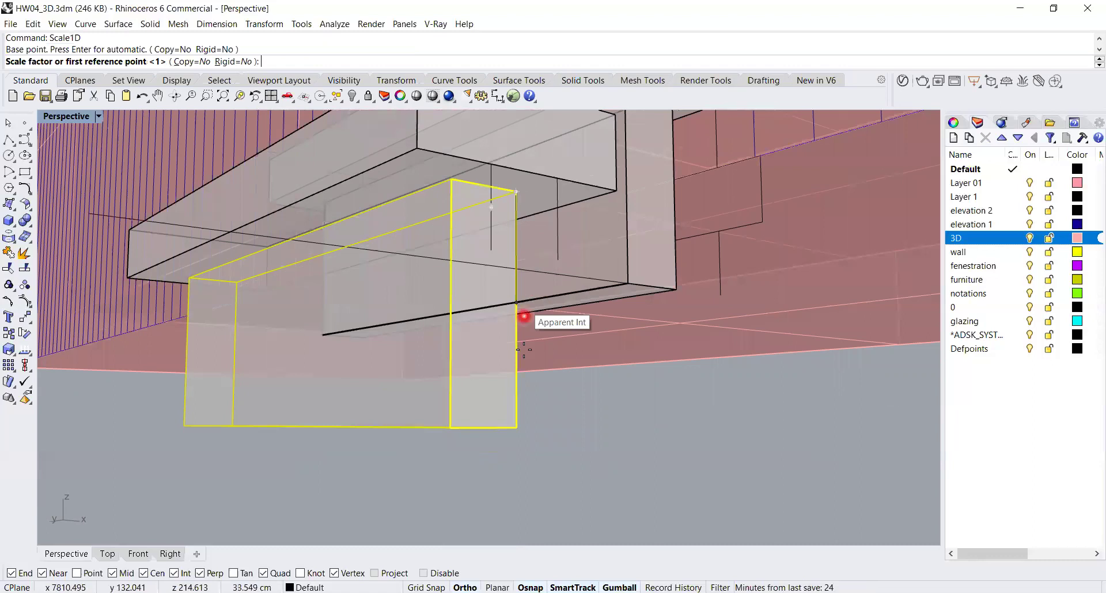
{"action": "left_click", "coordinate": [517, 427]}
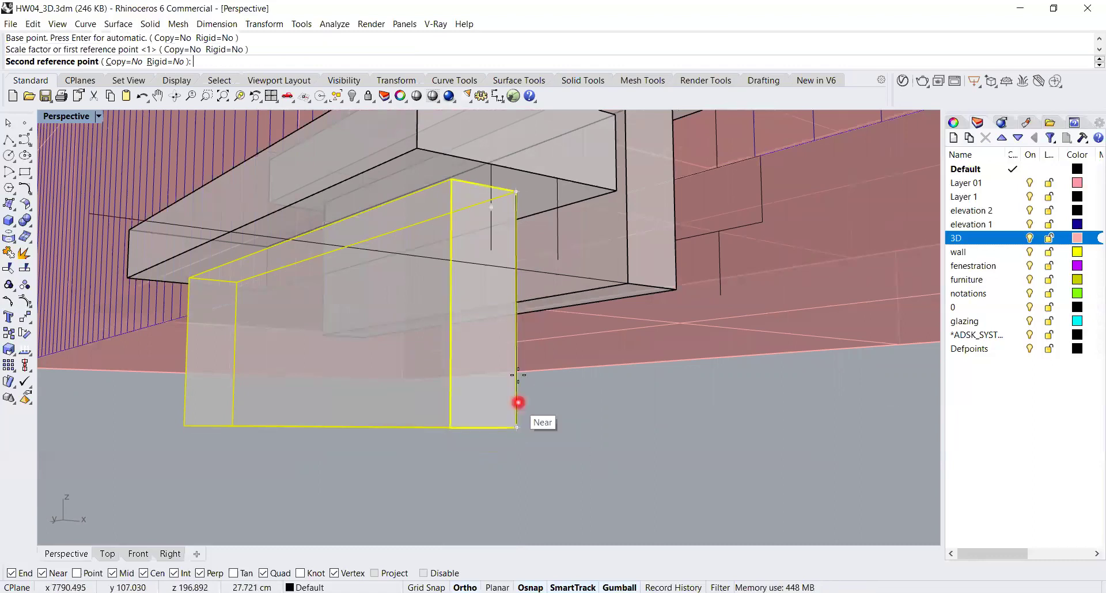
{"action": "left_click", "coordinate": [516, 269]}
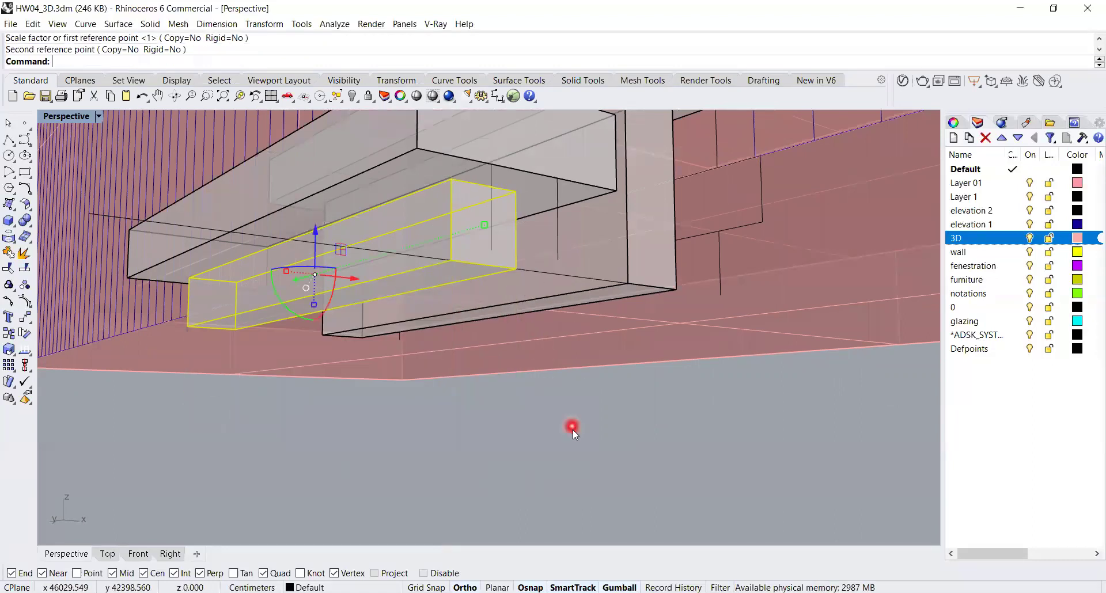
{"action": "key", "text": "ctrl+z"}
- Retry the Scale1D height reduction of the lower leg using its top and bottom corners, and undo it again
{"action": "key", "text": "Return"}
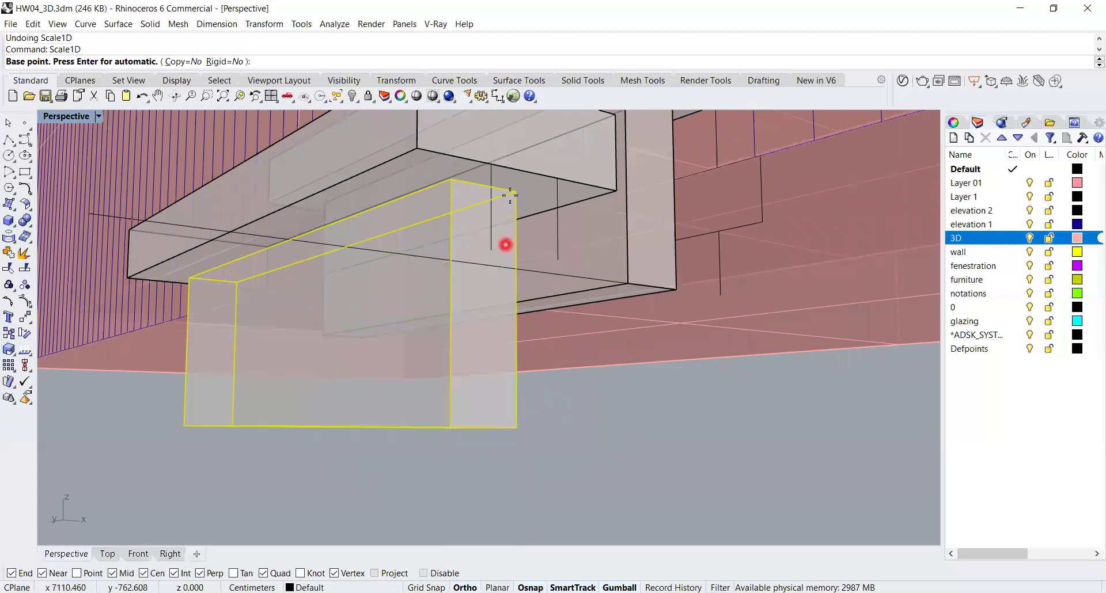
{"action": "left_click", "coordinate": [517, 190]}
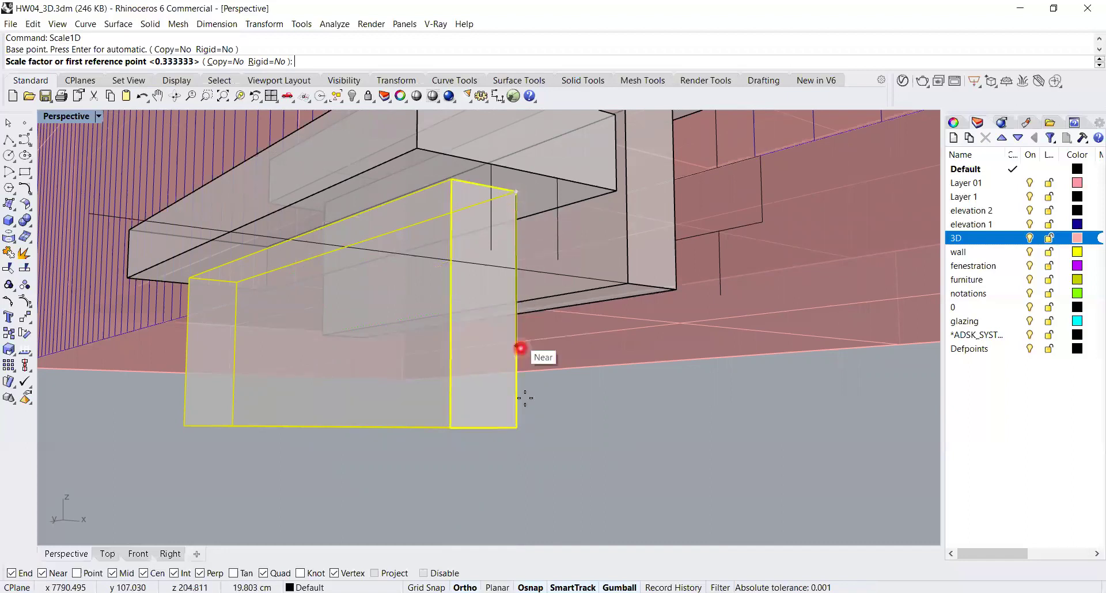
{"action": "left_click", "coordinate": [517, 427]}
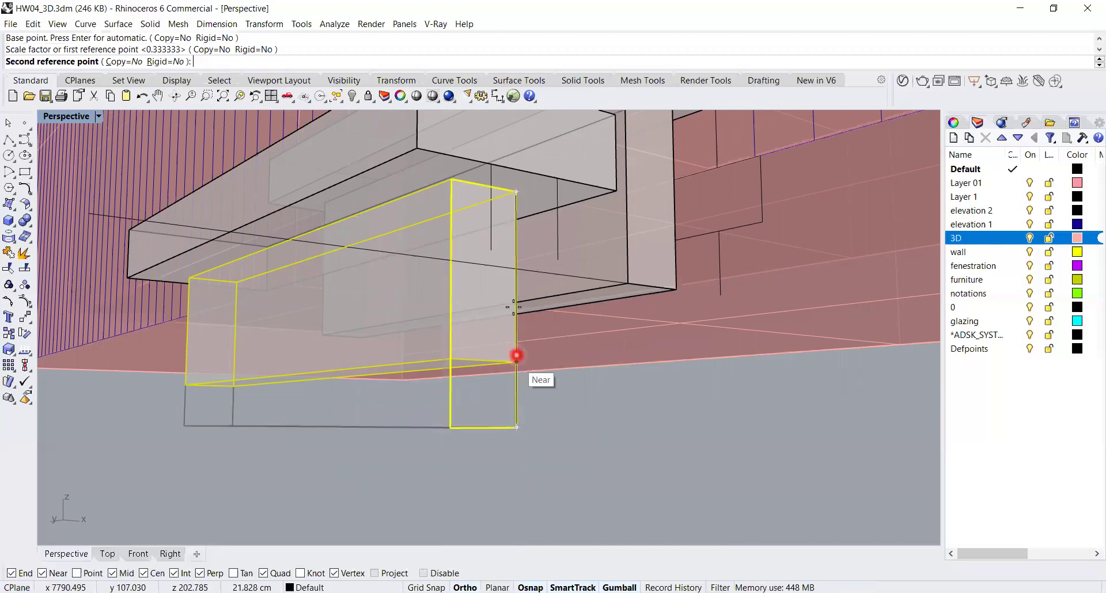
{"action": "left_click", "coordinate": [516, 270]}
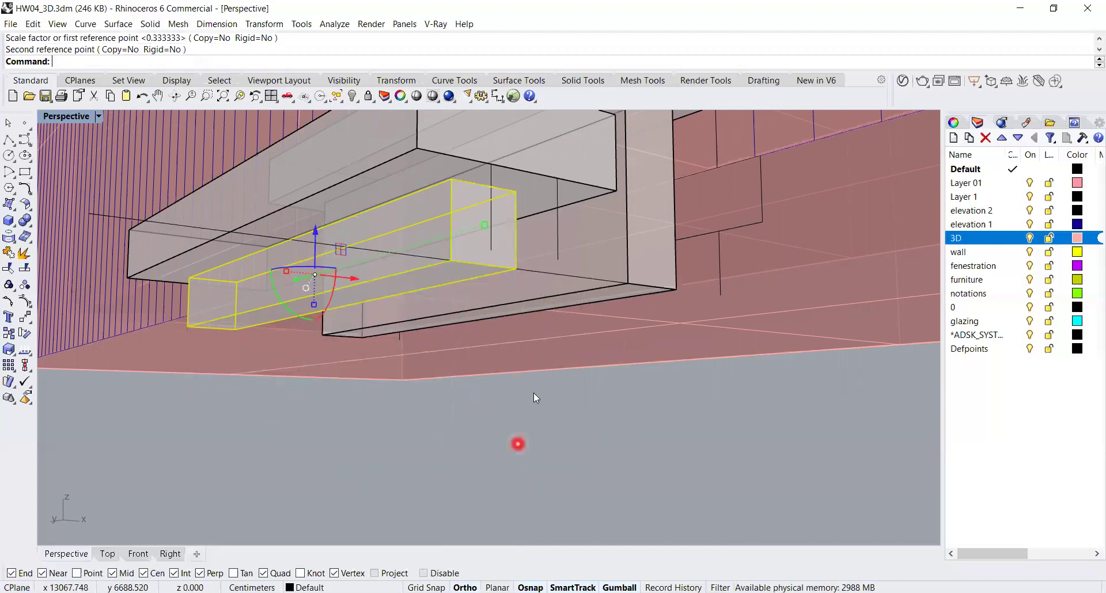
{"action": "key", "text": "ctrl+z"}
- Try to scale the lower bench leg's height with its vertical edge midpoint as the first reference
{"action": "key", "text": "Return"}
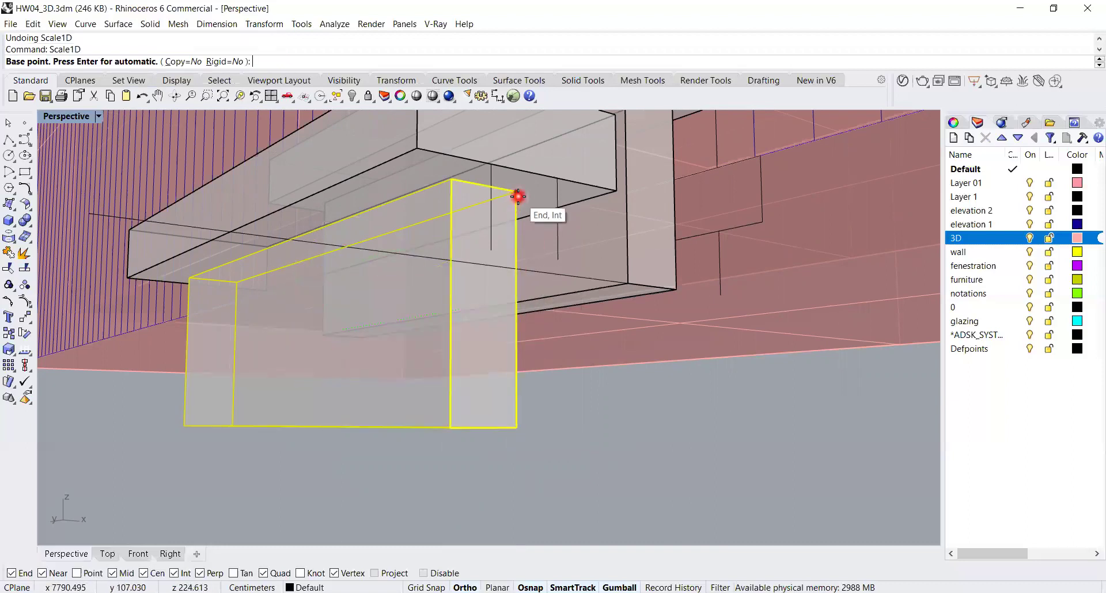
{"action": "left_click", "coordinate": [517, 197]}
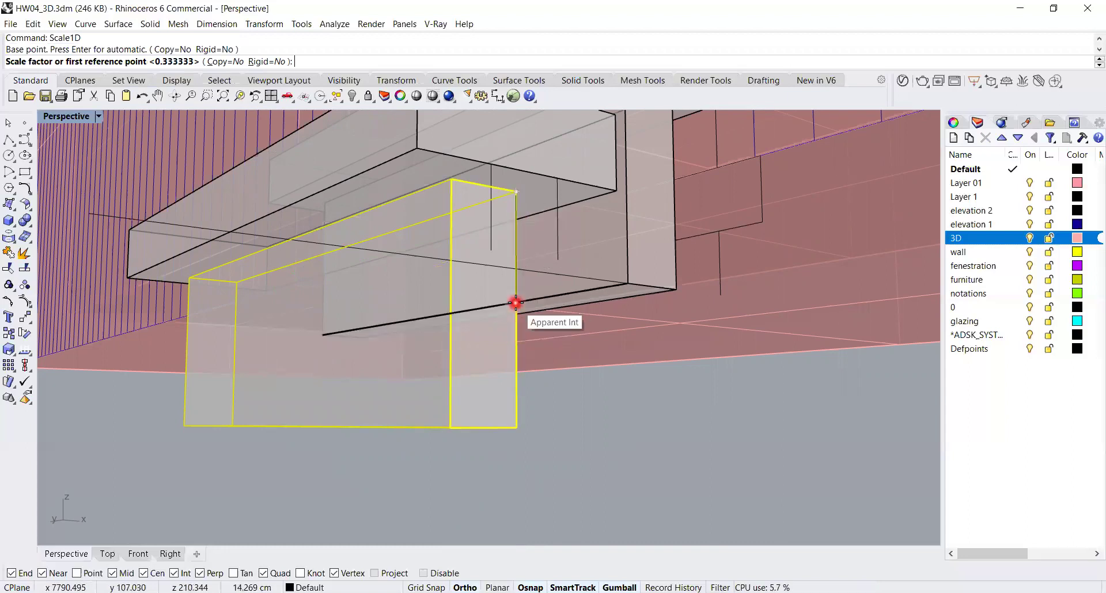
{"action": "right_click_drag", "start_coordinate": [513, 316], "coordinate": [421, 379]}
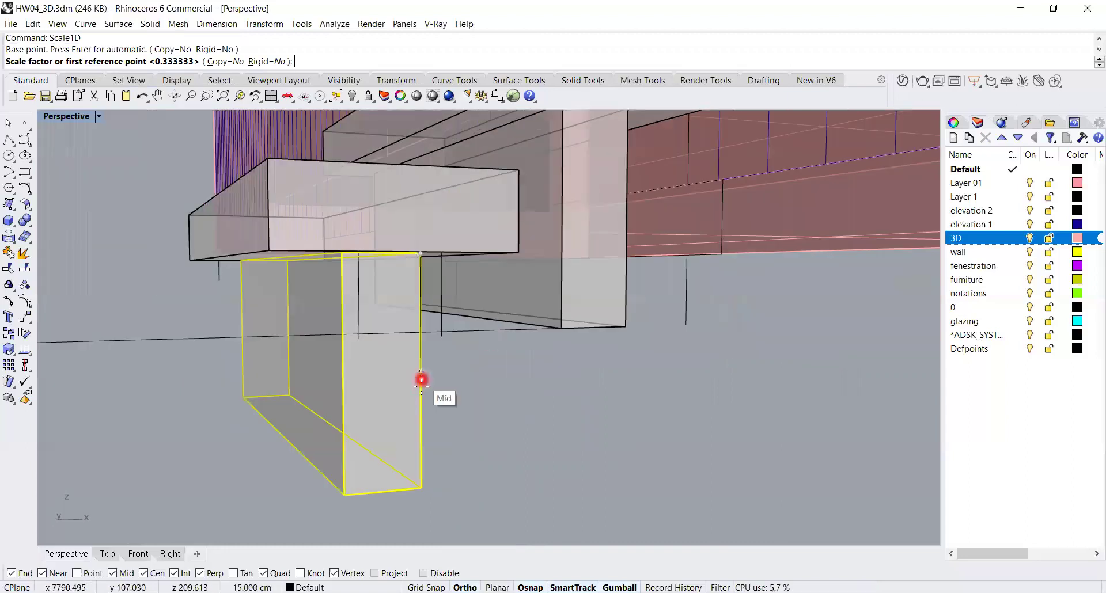
{"action": "left_click", "coordinate": [426, 366]}
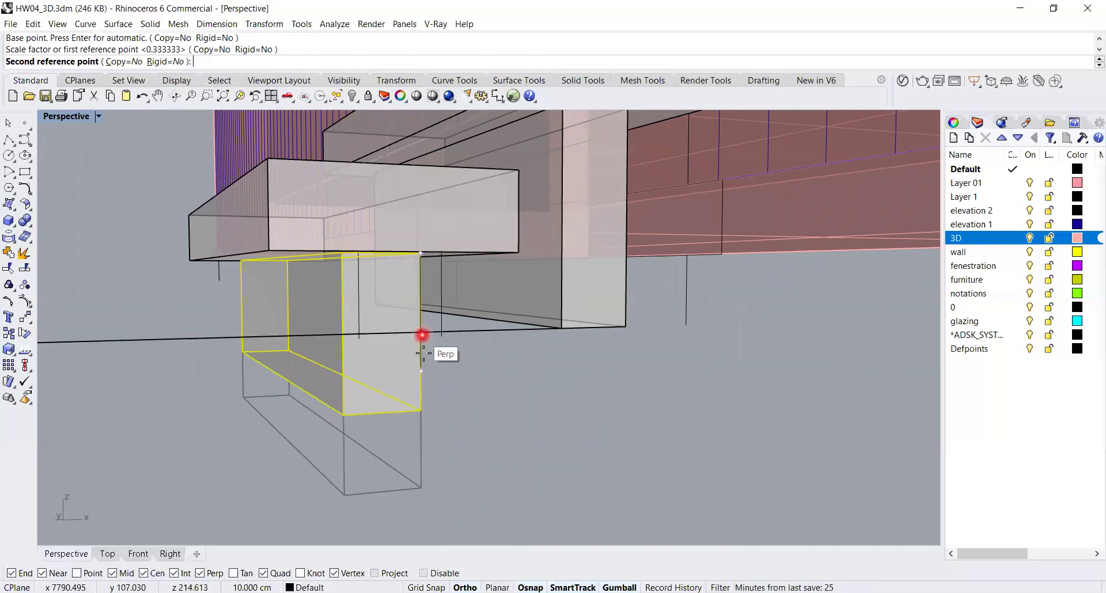
{"action": "left_click", "coordinate": [422, 352]}
{"action": "right_click_drag", "start_coordinate": [482, 383], "coordinate": [484, 364]}
- Shorten the lower bench's leg with Scale1D from its top corner so its bottom meets the drawn reference line
{"action": "right_click", "coordinate": [482, 363]}
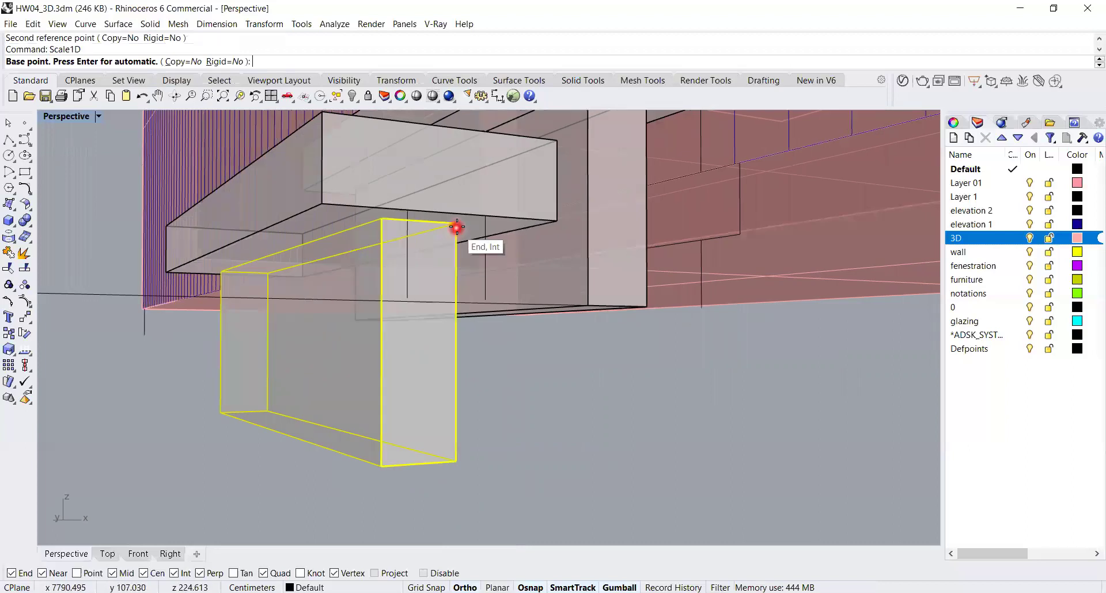
{"action": "left_click", "coordinate": [467, 269]}
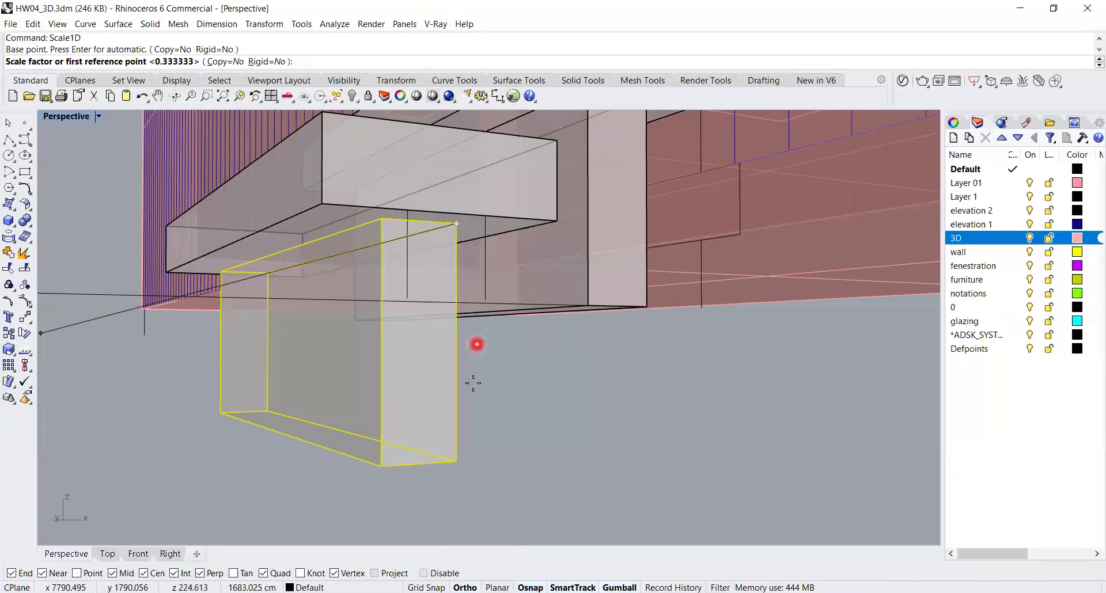
{"action": "left_click", "coordinate": [458, 458]}
{"action": "left_click", "coordinate": [457, 306]}
{"action": "right_click_drag", "start_coordinate": [522, 362], "coordinate": [500, 376]}
{"action": "right_click_drag", "start_coordinate": [706, 377], "coordinate": [407, 402]}
{"action": "scroll", "coordinate": [504, 387], "scroll_direction": "up", "scroll_amount": 5}
{"action": "left_click", "coordinate": [540, 394]}
{"action": "key", "text": "Escape"}
- Rotate the flat north and west elevation drawings 90 degrees upright with Rotate3D about an axis parallel to their ground line
{"action": "scroll", "coordinate": [542, 395], "scroll_direction": "down", "scroll_amount": 8}
{"action": "right_click_drag", "start_coordinate": [329, 363], "coordinate": [405, 347], "text": "shift"}
{"action": "scroll", "coordinate": [396, 362], "scroll_direction": "up", "scroll_amount": 7}
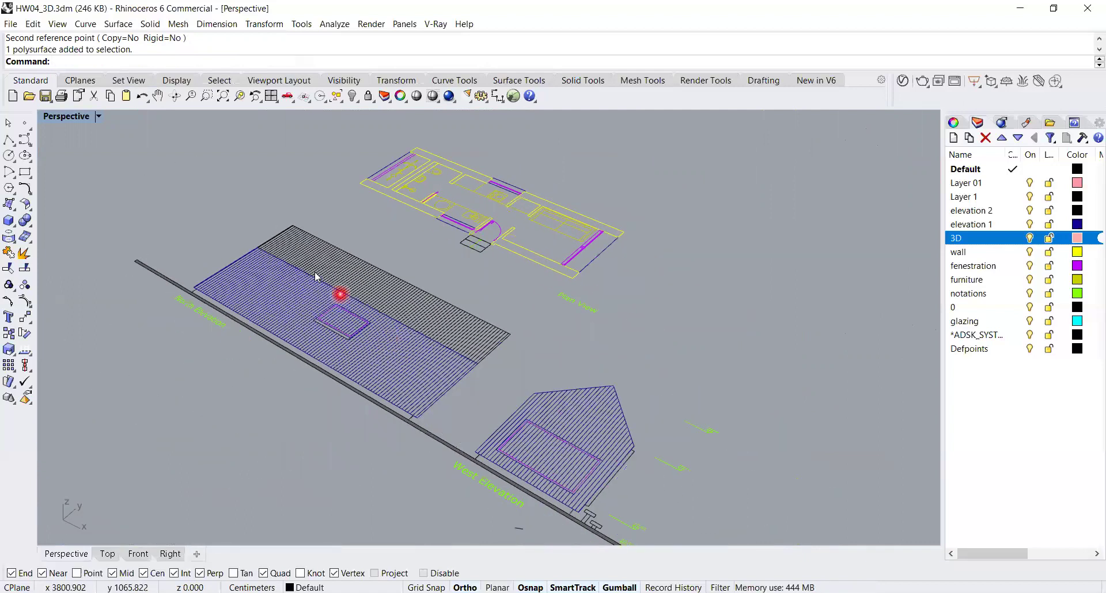
{"action": "scroll", "coordinate": [316, 276], "scroll_direction": "down", "scroll_amount": 2}
{"action": "right_click_drag", "start_coordinate": [453, 393], "coordinate": [498, 446]}
{"action": "right_click_drag", "start_coordinate": [455, 352], "coordinate": [651, 408], "text": "shift"}
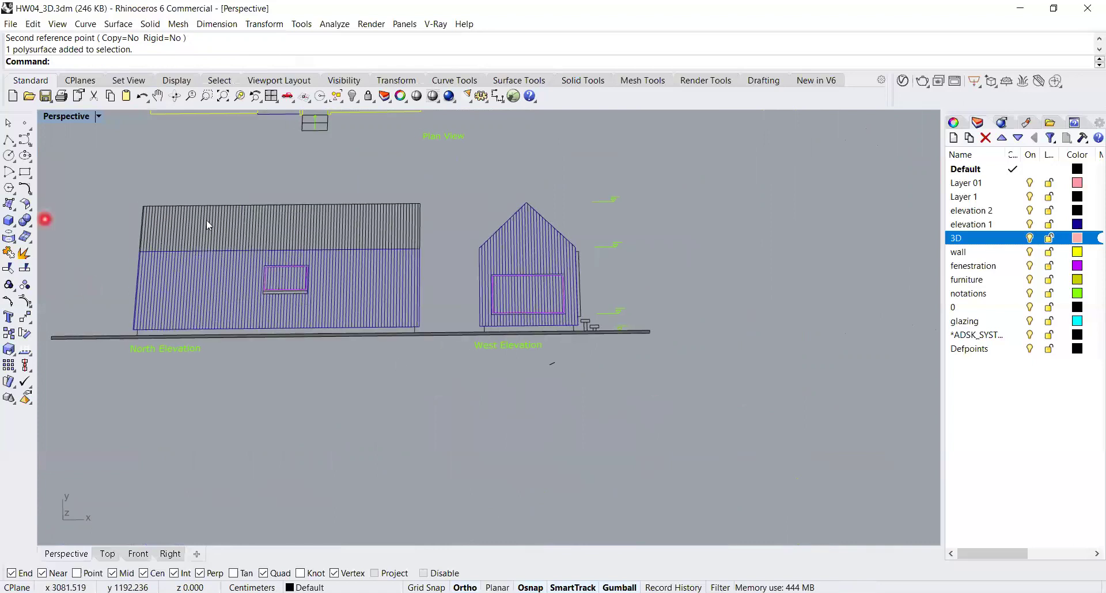
{"action": "right_click_drag", "start_coordinate": [300, 240], "coordinate": [435, 289], "text": "shift"}
{"action": "mouse_move", "coordinate": [73, 194]}
{"action": "left_mouse_down"}
{"action": "mouse_move", "coordinate": [730, 402]}
{"action": "mouse_move", "coordinate": [800, 454]}
{"action": "mouse_move", "coordinate": [753, 420]}
{"action": "left_mouse_up"}
{"action": "mouse_move", "coordinate": [654, 420]}
{"action": "right_mouse_down"}
{"action": "mouse_move", "coordinate": [628, 394]}
{"action": "mouse_move", "coordinate": [714, 438]}
{"action": "mouse_move", "coordinate": [505, 241]}
{"action": "mouse_move", "coordinate": [556, 286]}
{"action": "mouse_move", "coordinate": [533, 333]}
{"action": "right_mouse_up"}
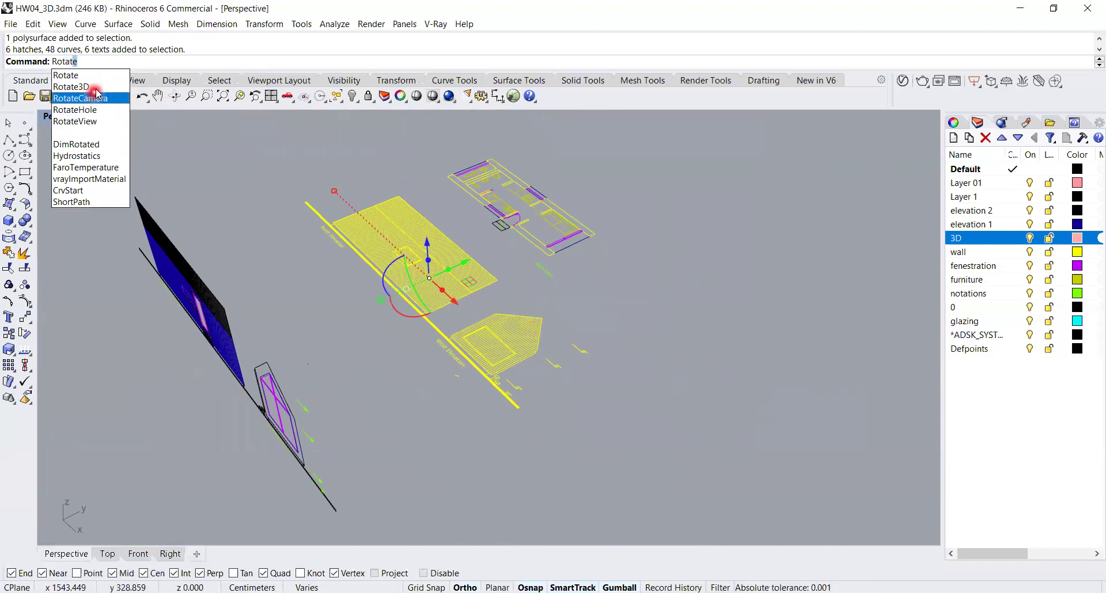
{"action": "left_click", "coordinate": [95, 88]}
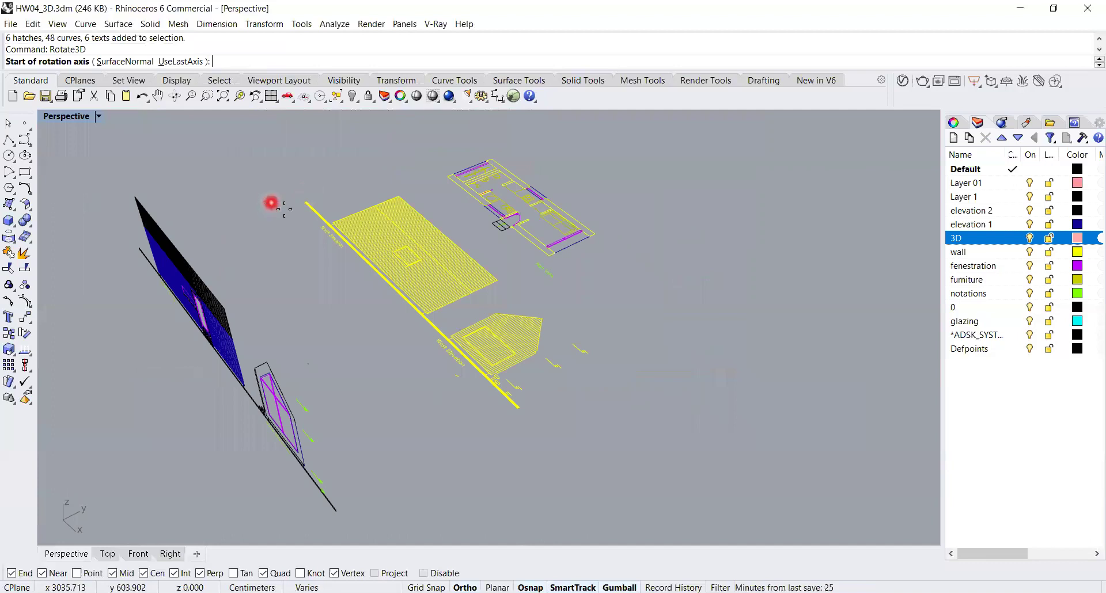
{"action": "left_click", "coordinate": [271, 202]}
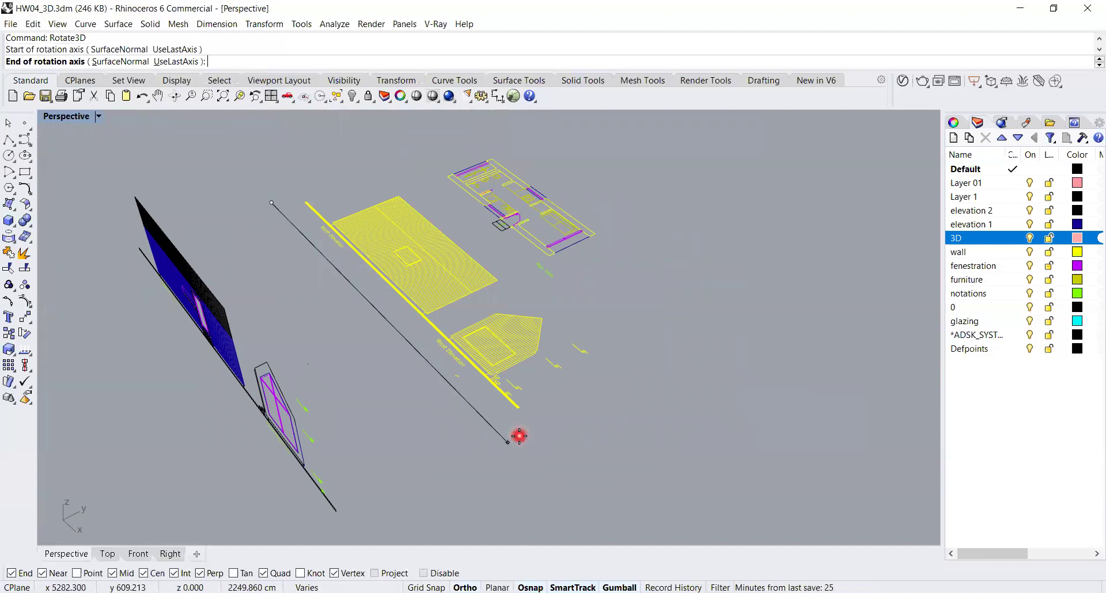
{"action": "left_click", "coordinate": [501, 436]}
{"action": "scroll", "coordinate": [634, 311], "scroll_direction": "down", "scroll_amount": 4}
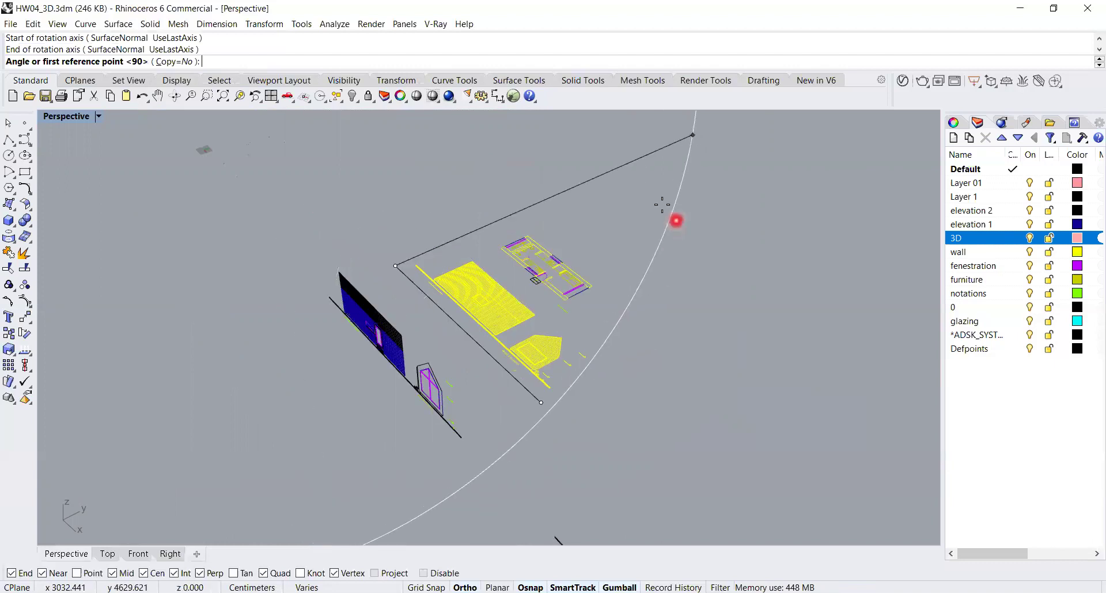
{"action": "left_click", "coordinate": [471, 163]}
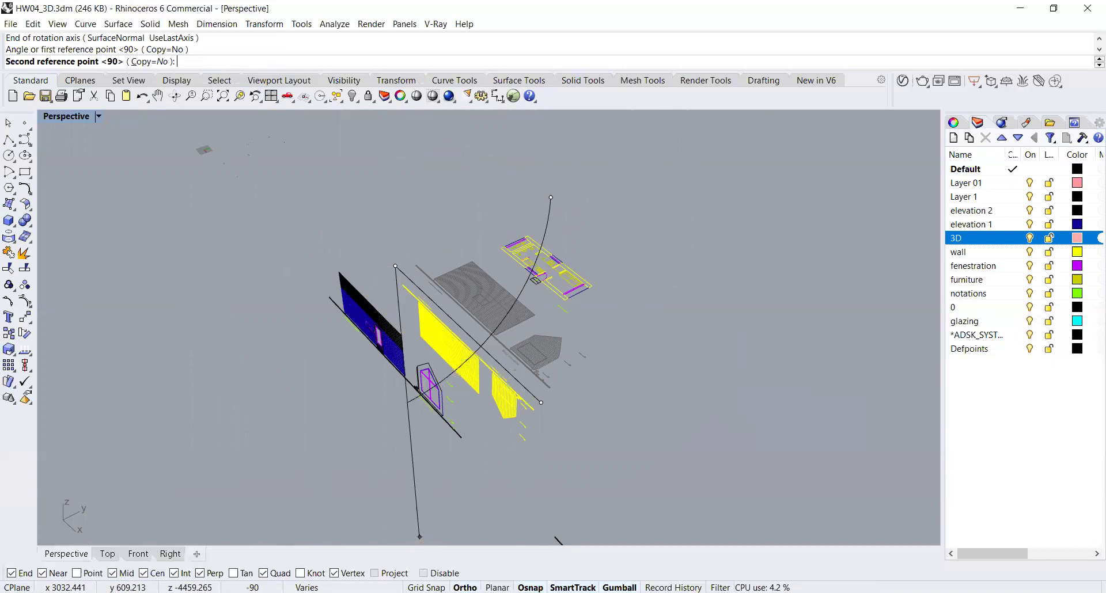
{"action": "left_click", "coordinate": [460, 184]}
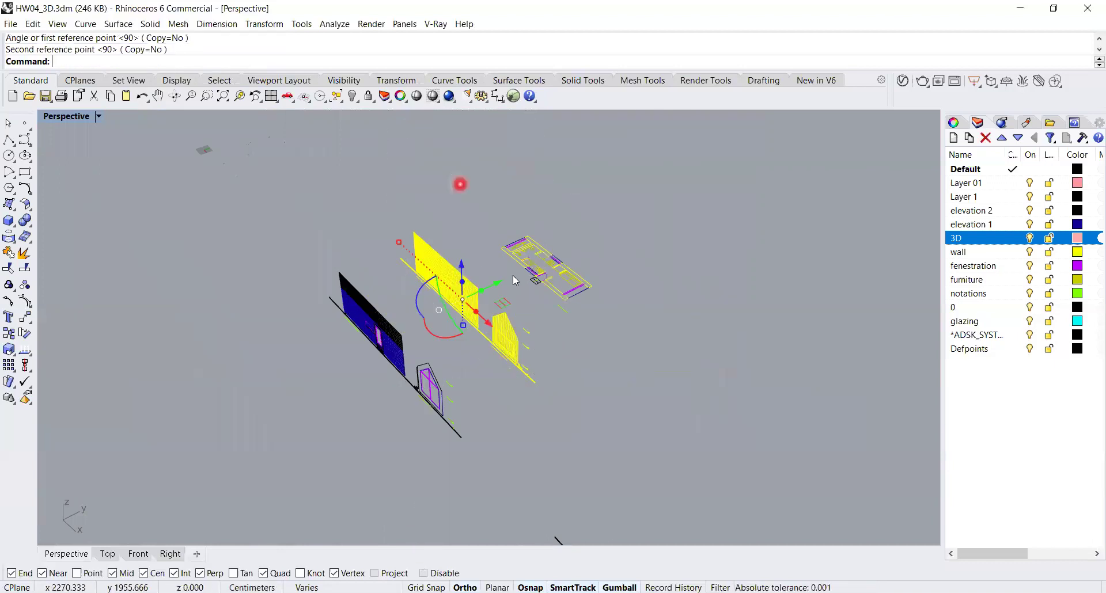
{"action": "right_click_drag", "start_coordinate": [501, 367], "coordinate": [412, 271]}
{"action": "type", "text": "M"}
{"action": "key", "text": "Return"}
{"action": "key", "text": "Escape"}
{"action": "key", "text": "Escape"}
- Copy the upright north and west elevations, including hatches and texts, over to the 3D house model
{"action": "scroll", "coordinate": [500, 383], "scroll_direction": "down", "scroll_amount": 4}
{"action": "scroll", "coordinate": [459, 388], "scroll_direction": "up", "scroll_amount": 2}
{"action": "left_click_drag", "start_coordinate": [397, 252], "coordinate": [558, 518]}
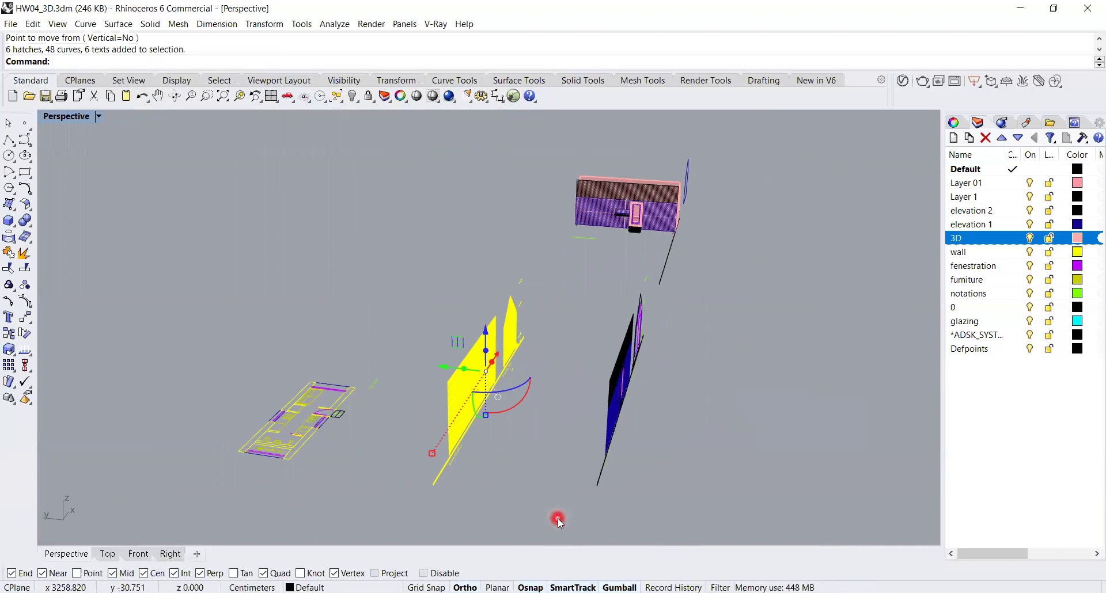
{"action": "type", "text": "copy"}
{"action": "key", "text": "Return"}
{"action": "right_click_drag", "start_coordinate": [558, 518], "coordinate": [461, 457]}
{"action": "left_click", "coordinate": [449, 463]}
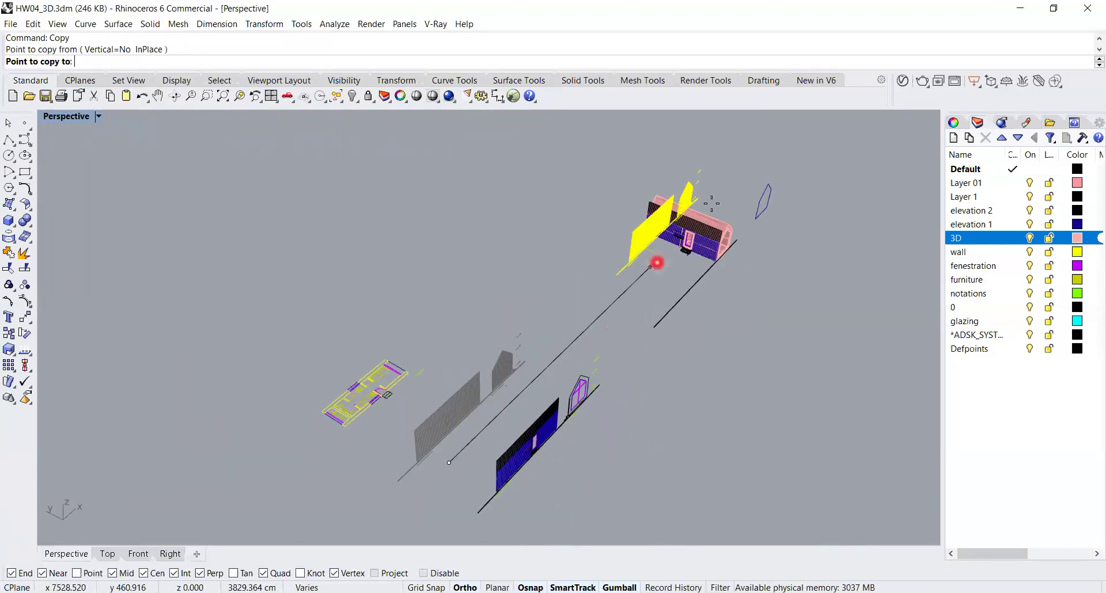
{"action": "left_click", "coordinate": [718, 185]}
{"action": "key", "text": "Return"}
- Delete the stray gable-shaped profile curve lying between the house model and the copied elevations
{"action": "right_click_drag", "start_coordinate": [718, 185], "coordinate": [535, 161]}
{"action": "scroll", "coordinate": [624, 252], "scroll_direction": "up", "scroll_amount": 5}
{"action": "left_click", "coordinate": [527, 371]}
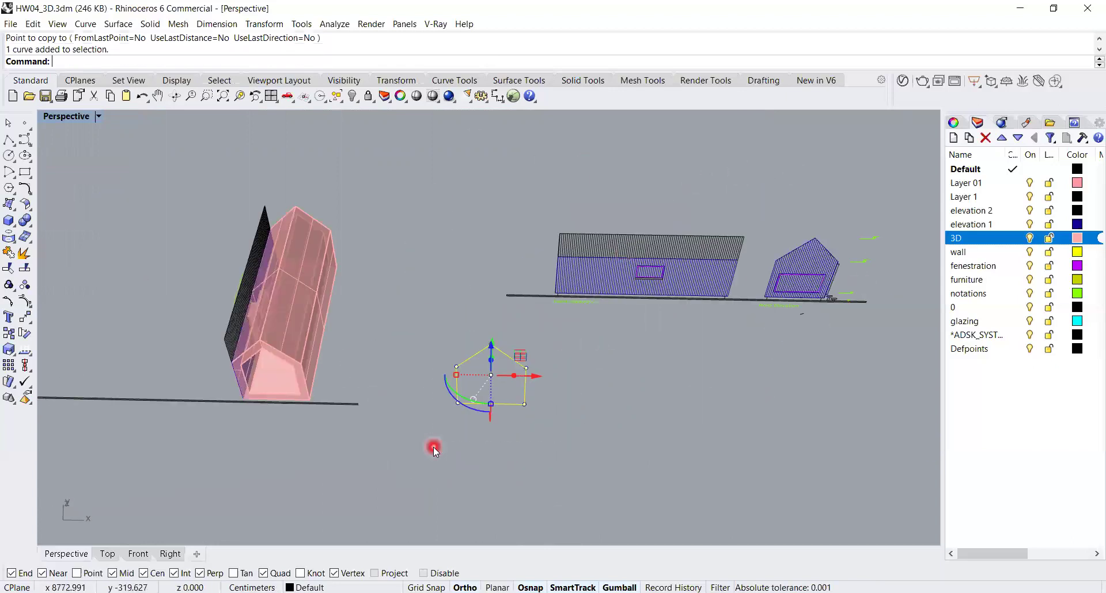
{"action": "key", "text": "Delete"}
- Rotate the copied north elevation, with its hatches and text, 90 degrees with Rotate3D about its vertical end edge to parallel the house's long side
{"action": "right_click_drag", "start_coordinate": [362, 425], "coordinate": [666, 162]}
{"action": "left_click_drag", "start_coordinate": [531, 353], "coordinate": [645, 432]}
{"action": "right_click_drag", "start_coordinate": [592, 445], "coordinate": [710, 461]}
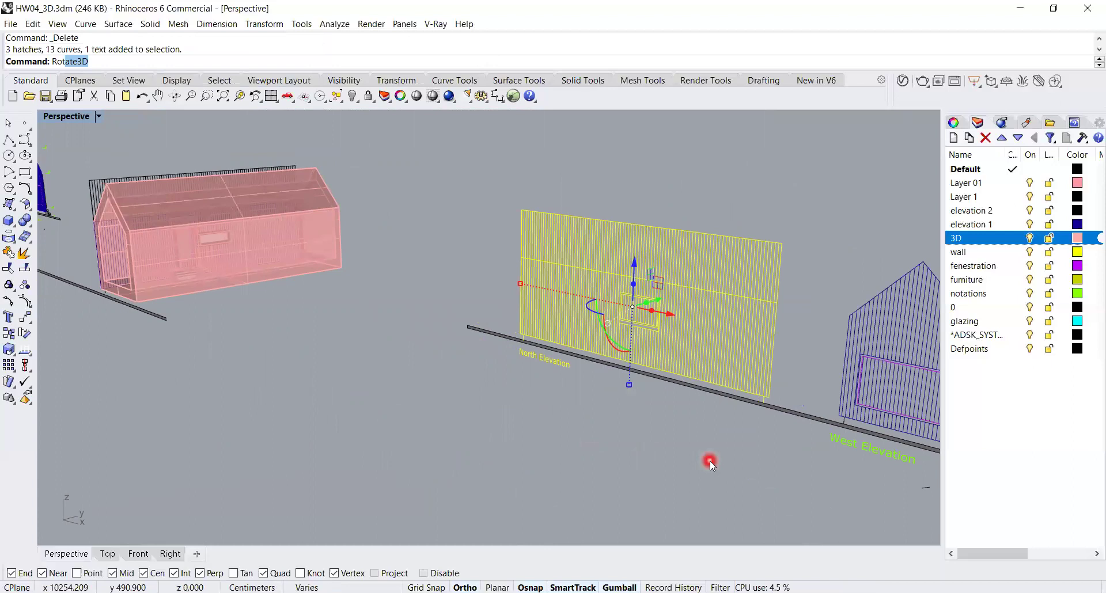
{"action": "type", "text": "a"}
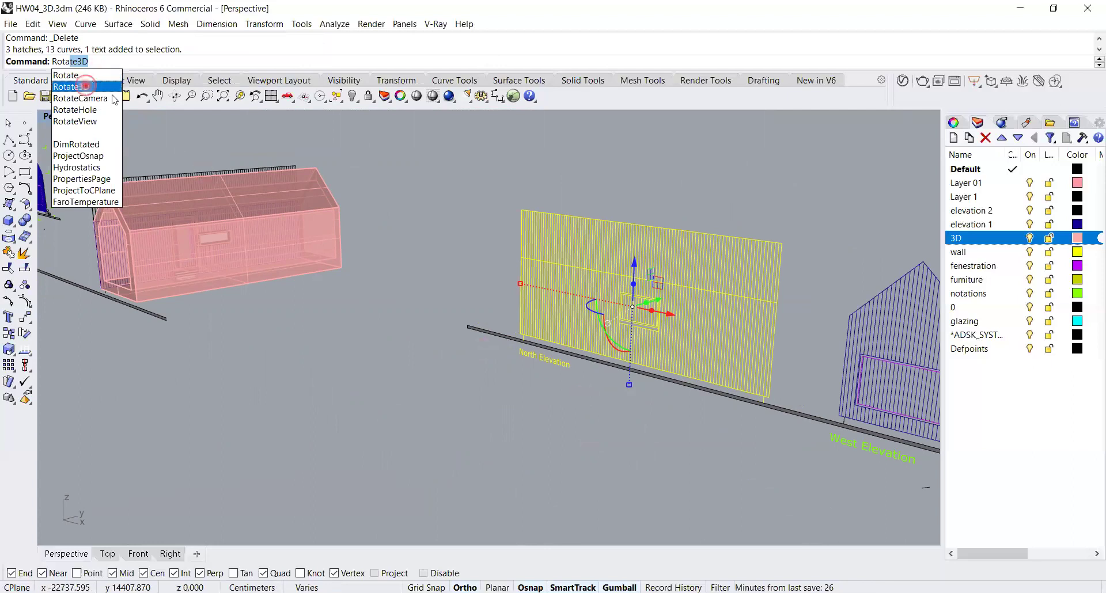
{"action": "key", "text": "Return"}
{"action": "scroll", "coordinate": [526, 353], "scroll_direction": "up", "scroll_amount": 5}
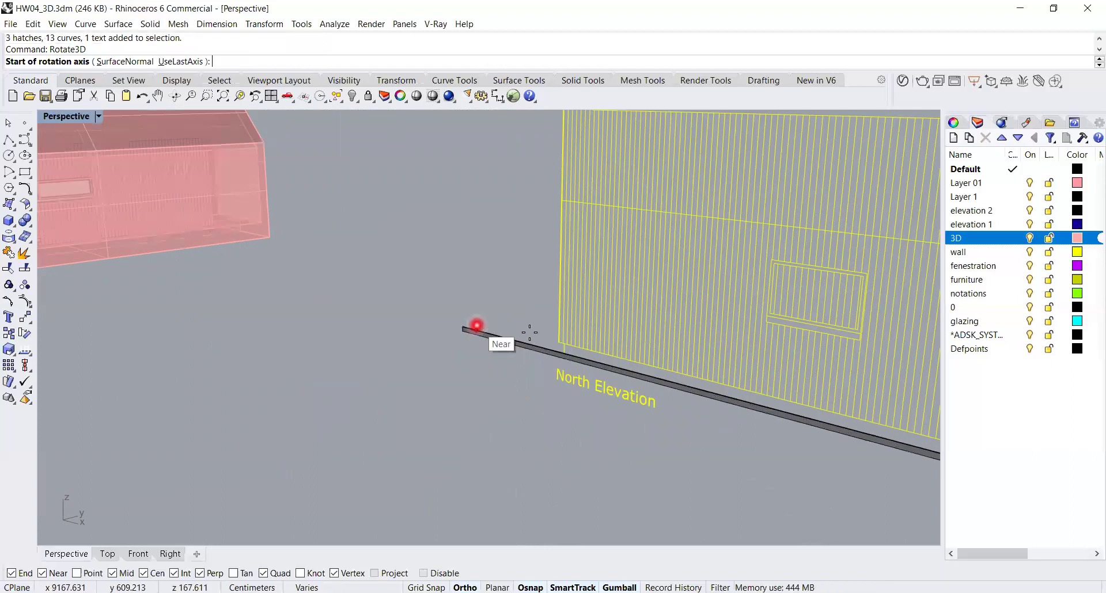
{"action": "left_click", "coordinate": [569, 347]}
{"action": "scroll", "coordinate": [558, 168], "scroll_direction": "down", "scroll_amount": 3}
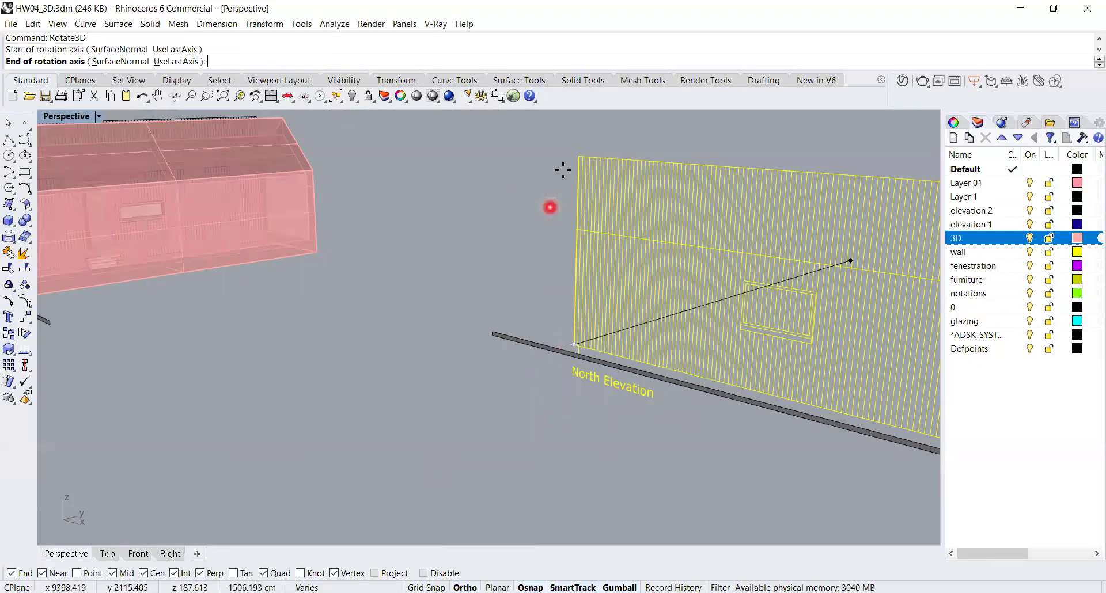
{"action": "scroll", "coordinate": [572, 136], "scroll_direction": "up", "scroll_amount": 5}
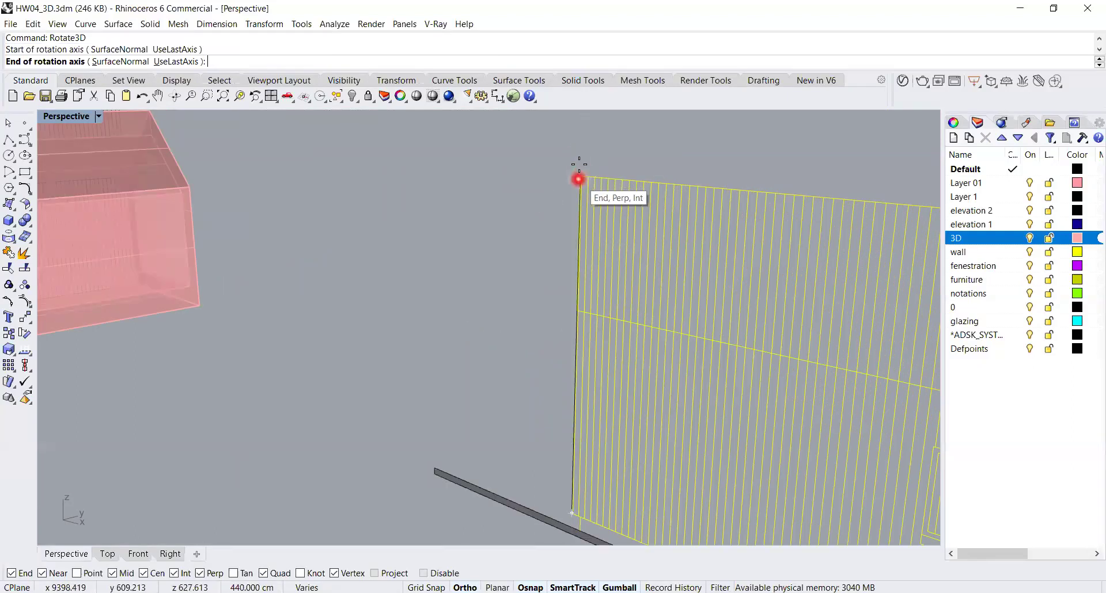
{"action": "left_click", "coordinate": [584, 147]}
{"action": "scroll", "coordinate": [576, 151], "scroll_direction": "down", "scroll_amount": 4}
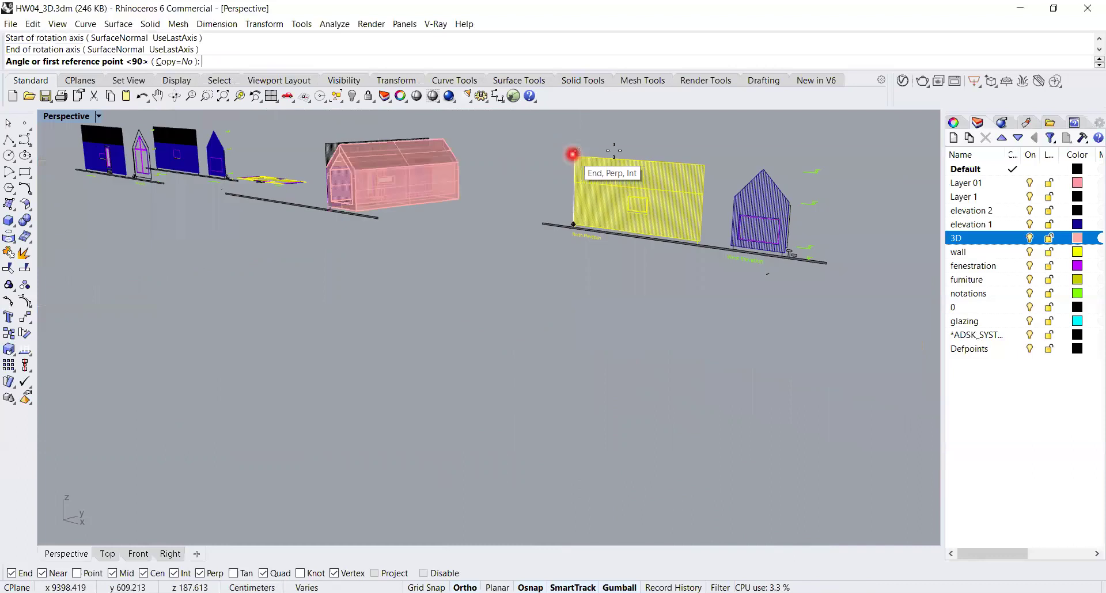
{"action": "right_click_drag", "start_coordinate": [643, 246], "coordinate": [622, 472], "text": "shift"}
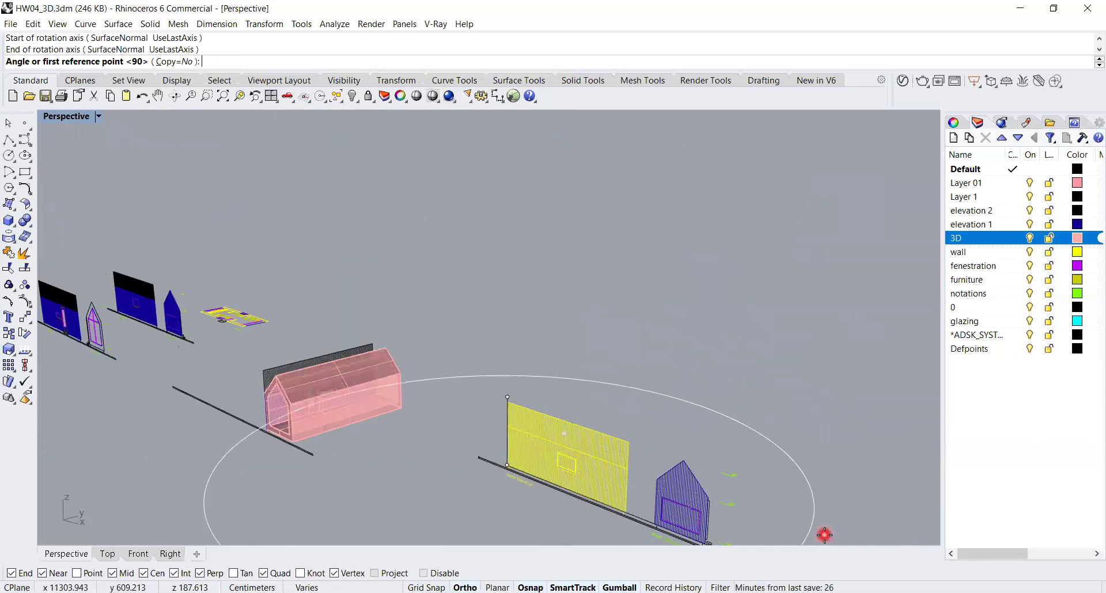
{"action": "left_click", "coordinate": [825, 455]}
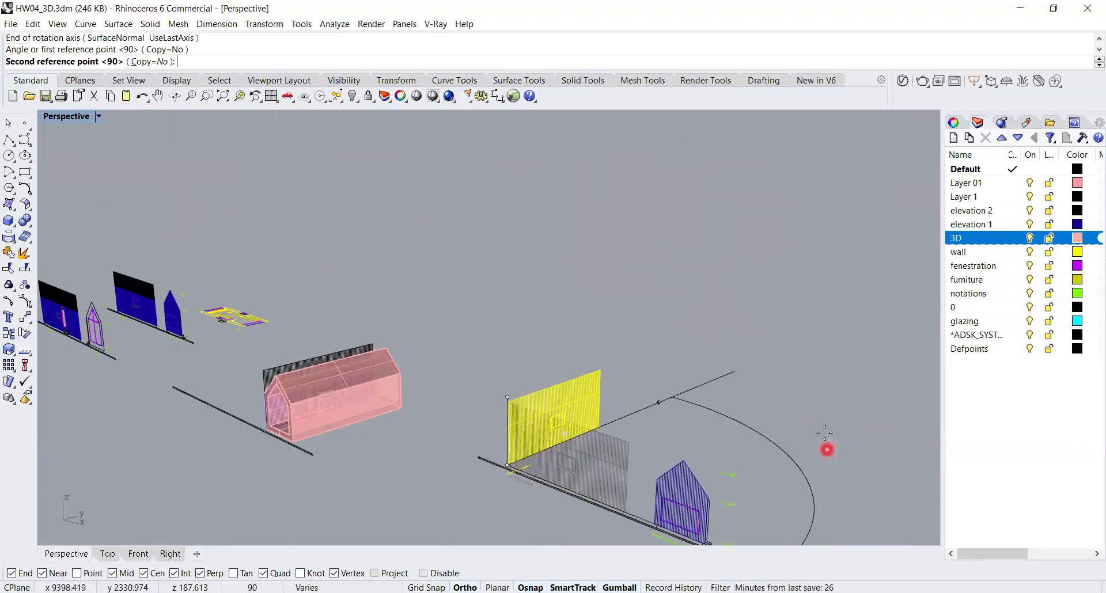
{"action": "left_click", "coordinate": [699, 338]}
{"action": "scroll", "coordinate": [691, 411], "scroll_direction": "up", "scroll_amount": 5}
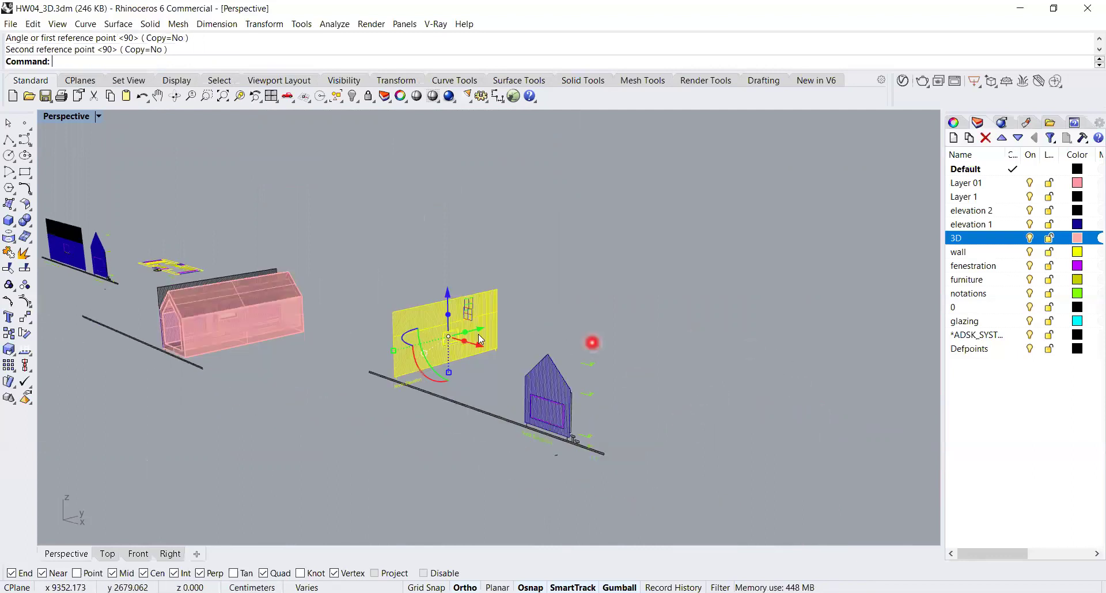
{"action": "scroll", "coordinate": [642, 404], "scroll_direction": "up", "scroll_amount": 3}
{"action": "left_click", "coordinate": [632, 419]}
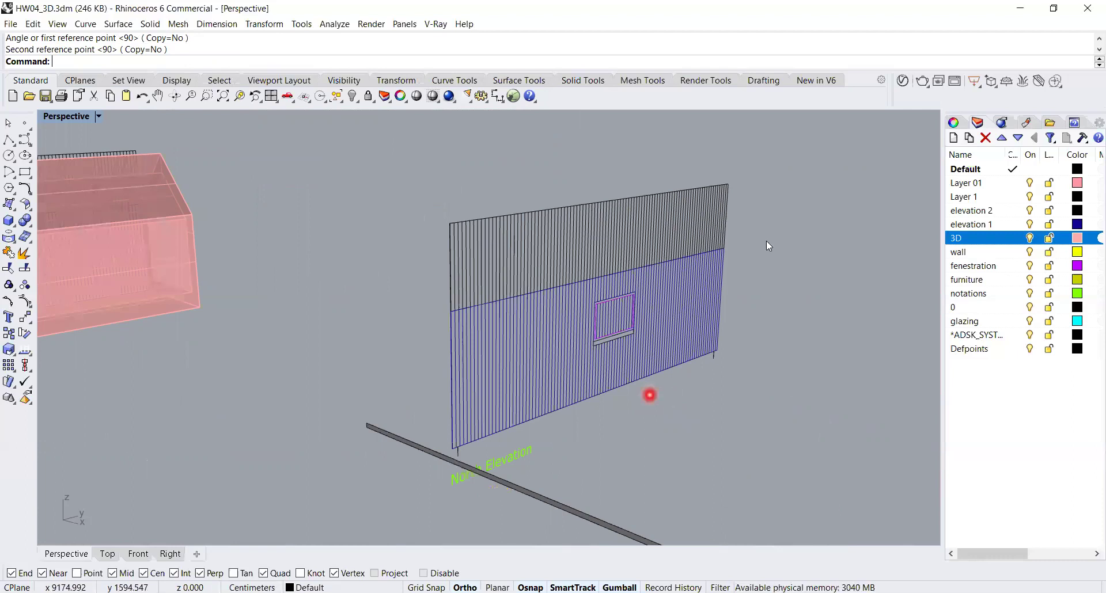
{"action": "mouse_move", "coordinate": [358, 135]}
{"action": "left_mouse_down"}
{"action": "mouse_move", "coordinate": [782, 485]}
{"action": "mouse_move", "coordinate": [783, 449]}
{"action": "mouse_move", "coordinate": [807, 498]}
{"action": "mouse_move", "coordinate": [785, 503]}
{"action": "left_mouse_up"}
{"action": "type", "text": "M"}
{"action": "key", "text": "Return"}
{"action": "scroll", "coordinate": [450, 222], "scroll_direction": "up", "scroll_amount": 5}
{"action": "left_click", "coordinate": [459, 226]}
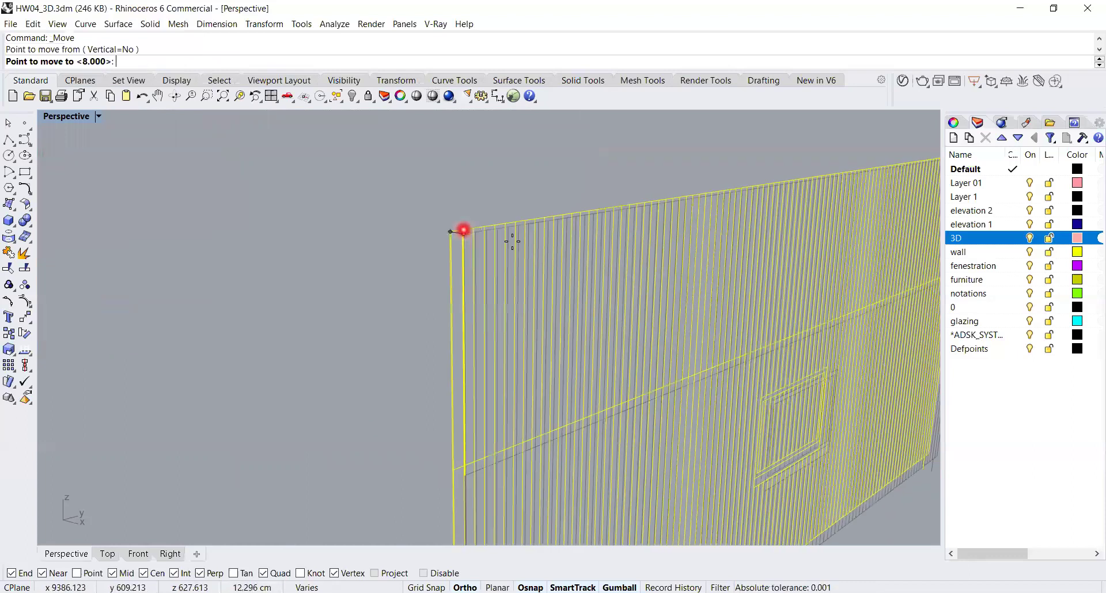
{"action": "scroll", "coordinate": [565, 244], "scroll_direction": "down", "scroll_amount": 5}
{"action": "right_click_drag", "start_coordinate": [271, 261], "coordinate": [261, 234]}
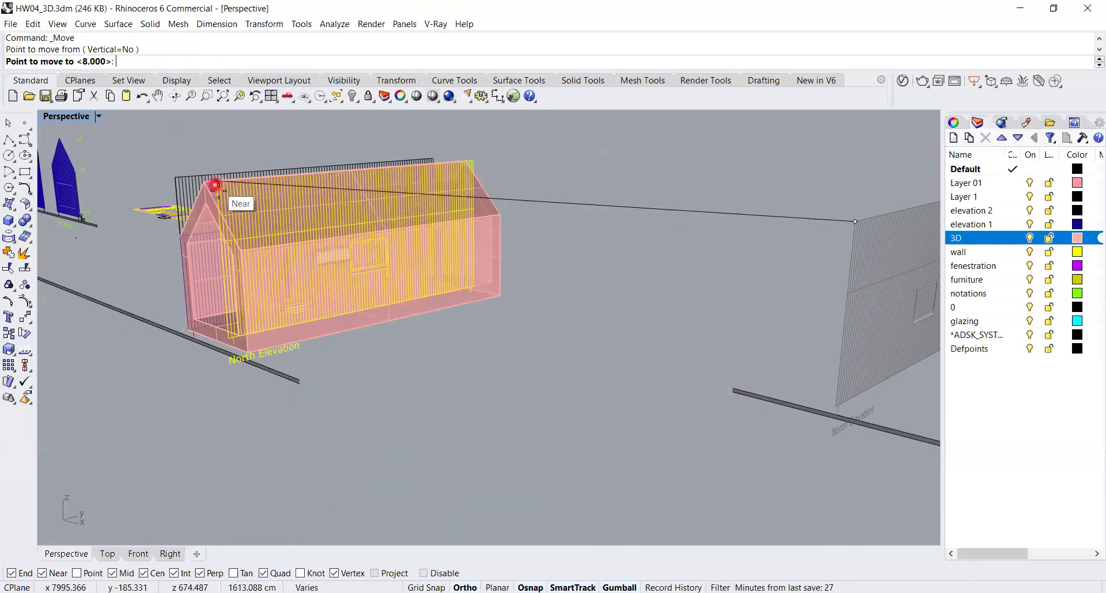
{"action": "left_click", "coordinate": [444, 276]}
{"action": "key", "text": "Escape"}
- Move the rotated north elevation by its bottom corner onto the matching bottom corner of the house's long wall
{"action": "scroll", "coordinate": [732, 344], "scroll_direction": "down", "scroll_amount": 3}
{"action": "right_click_drag", "start_coordinate": [786, 338], "coordinate": [578, 190]}
{"action": "mouse_move", "coordinate": [578, 190]}
{"action": "left_mouse_down"}
{"action": "mouse_move", "coordinate": [901, 380]}
{"action": "mouse_move", "coordinate": [901, 420]}
{"action": "mouse_move", "coordinate": [863, 435]}
{"action": "left_mouse_up"}
{"action": "type", "text": "m"}
{"action": "key", "text": "Return"}
{"action": "scroll", "coordinate": [691, 403], "scroll_direction": "up", "scroll_amount": 6}
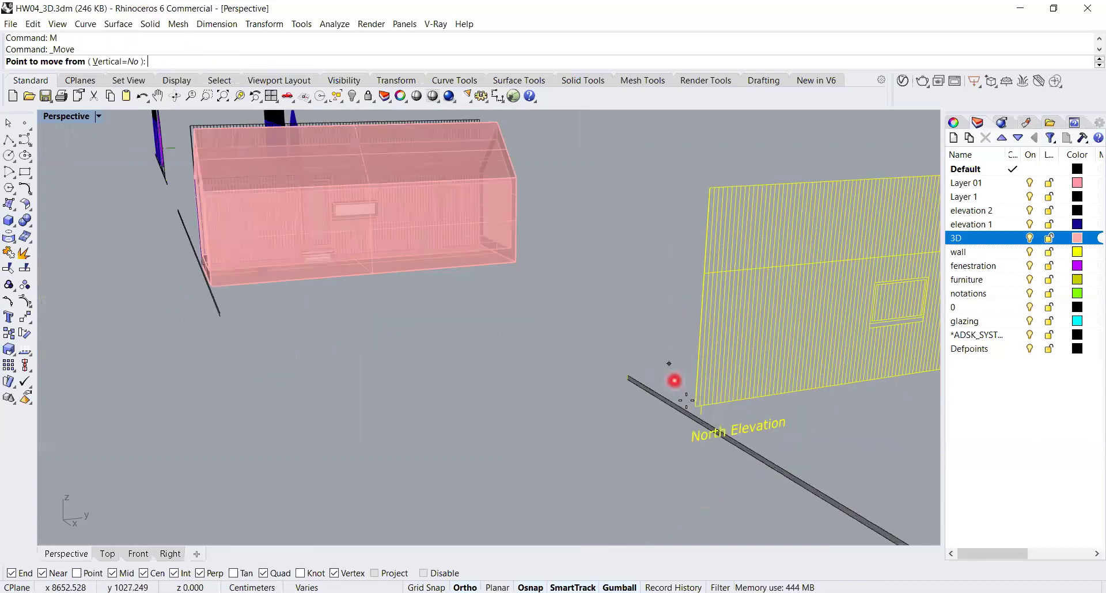
{"action": "scroll", "coordinate": [734, 440], "scroll_direction": "up", "scroll_amount": 3}
{"action": "scroll", "coordinate": [773, 412], "scroll_direction": "down", "scroll_amount": 2}
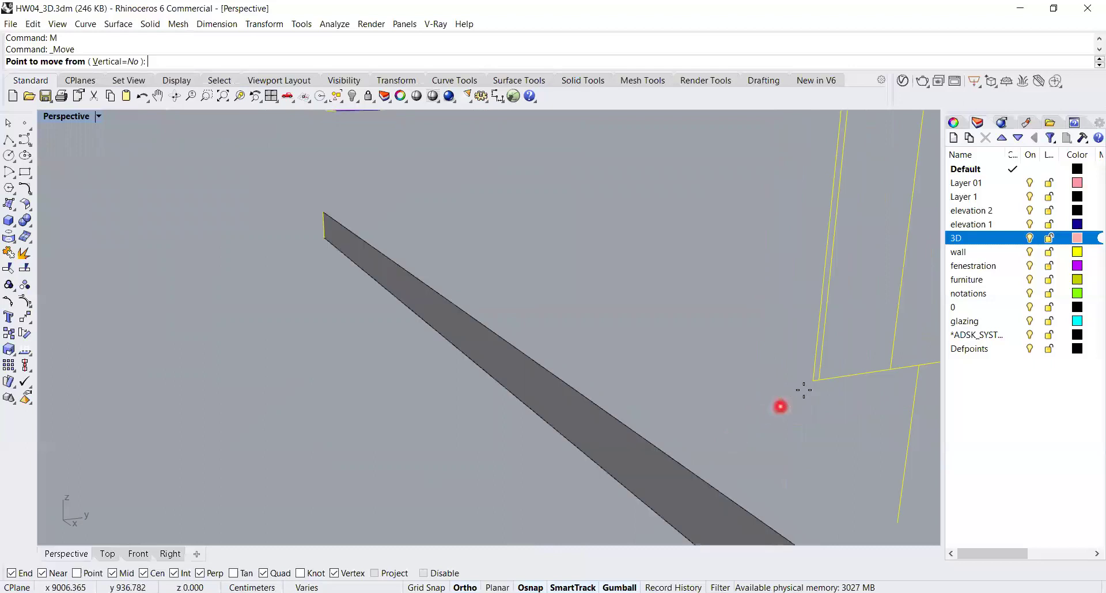
{"action": "scroll", "coordinate": [823, 389], "scroll_direction": "down", "scroll_amount": 1}
{"action": "right_click_drag", "start_coordinate": [393, 327], "coordinate": [803, 444], "text": "shift"}
{"action": "scroll", "coordinate": [803, 444], "scroll_direction": "down", "scroll_amount": 5}
{"action": "right_click_drag", "start_coordinate": [593, 386], "coordinate": [662, 406]}
{"action": "right_click_drag", "start_coordinate": [397, 319], "coordinate": [615, 382], "text": "shift"}
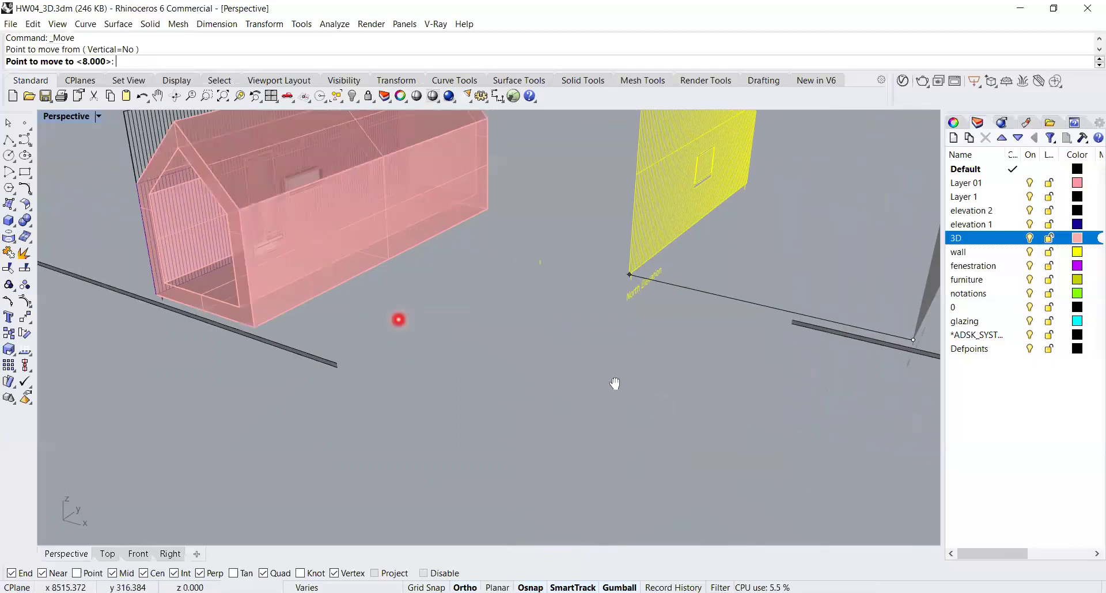
{"action": "scroll", "coordinate": [504, 380], "scroll_direction": "up", "scroll_amount": 8}
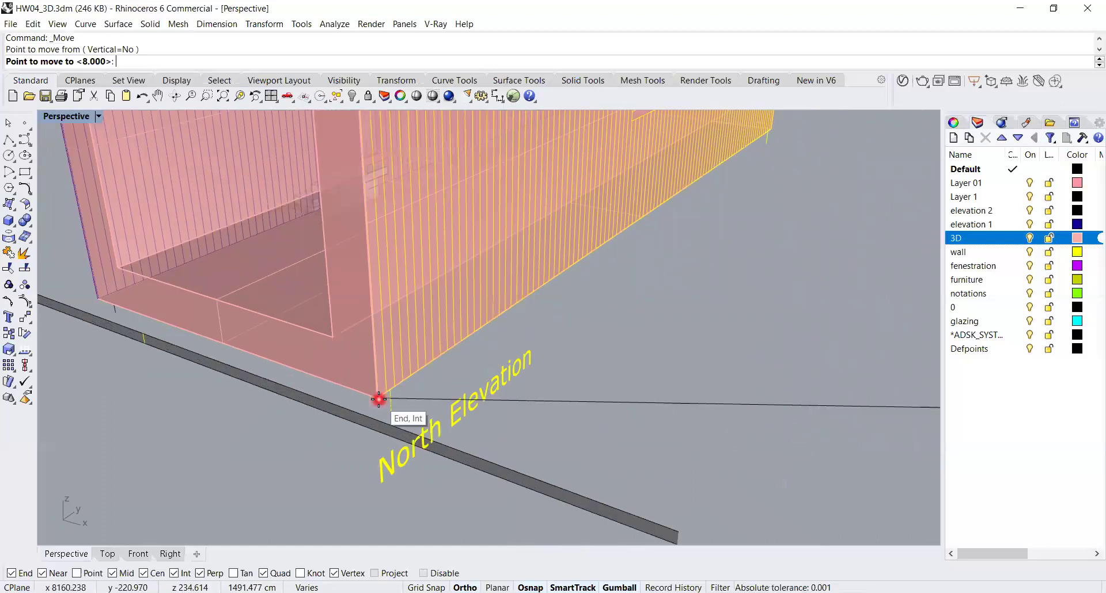
{"action": "left_click", "coordinate": [378, 397]}
{"action": "scroll", "coordinate": [524, 414], "scroll_direction": "down", "scroll_amount": 5}
{"action": "scroll", "coordinate": [735, 384], "scroll_direction": "down", "scroll_amount": 3}
{"action": "right_click_drag", "start_coordinate": [735, 383], "coordinate": [684, 355]}
{"action": "right_click_drag", "start_coordinate": [389, 392], "coordinate": [426, 398], "text": "shift"}
{"action": "right_click_drag", "start_coordinate": [510, 348], "coordinate": [396, 282], "text": "shift"}
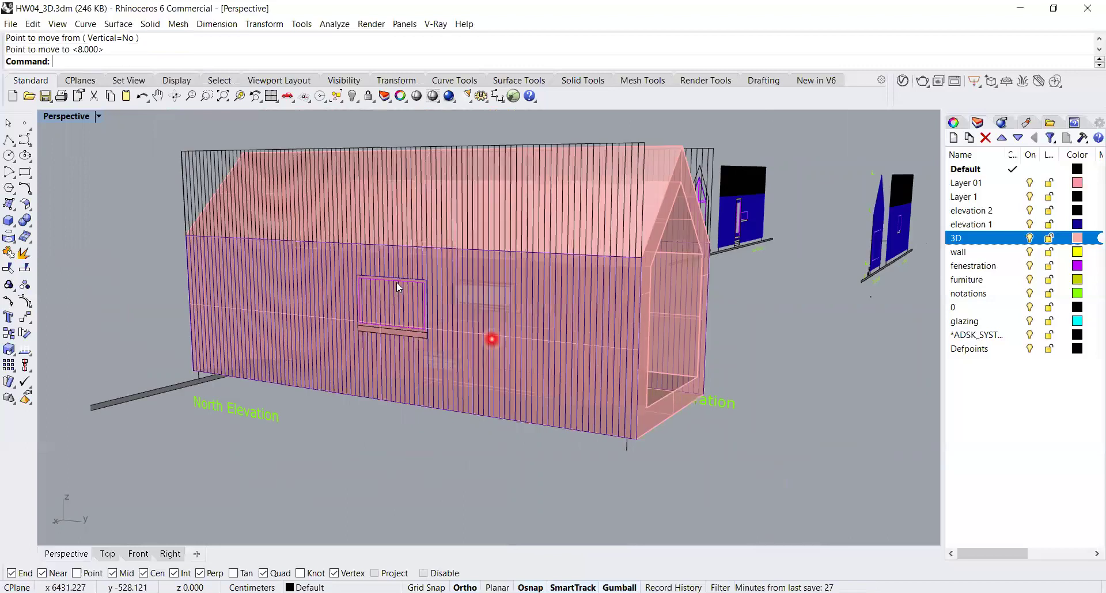
{"action": "scroll", "coordinate": [397, 282], "scroll_direction": "up", "scroll_amount": 10}
{"action": "right_click_drag", "start_coordinate": [525, 320], "coordinate": [513, 321]}
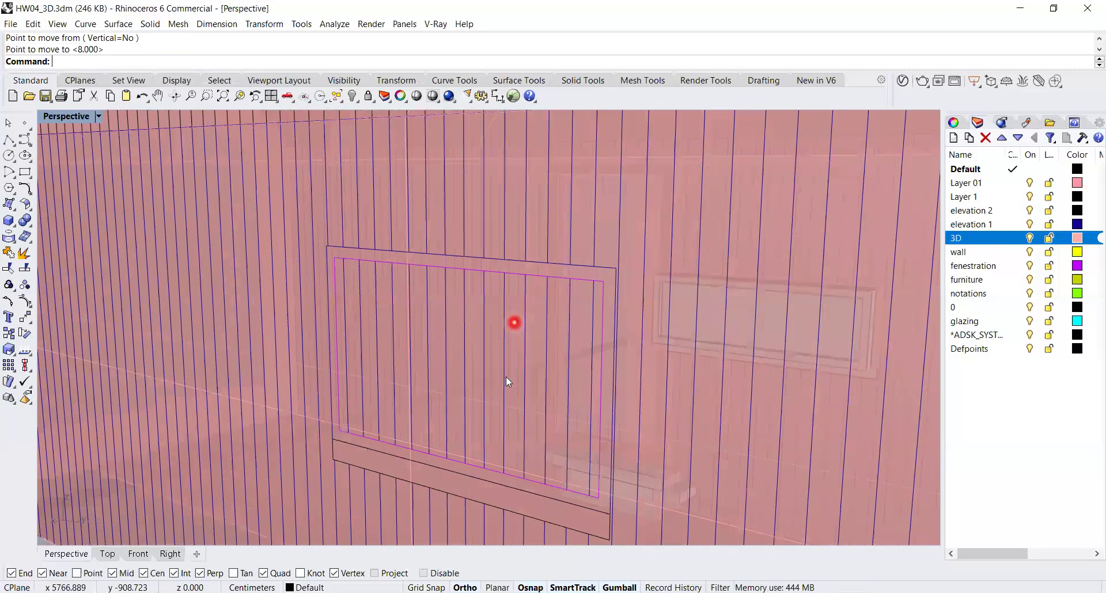
{"action": "right_click_drag", "start_coordinate": [506, 376], "coordinate": [535, 320], "text": "shift"}
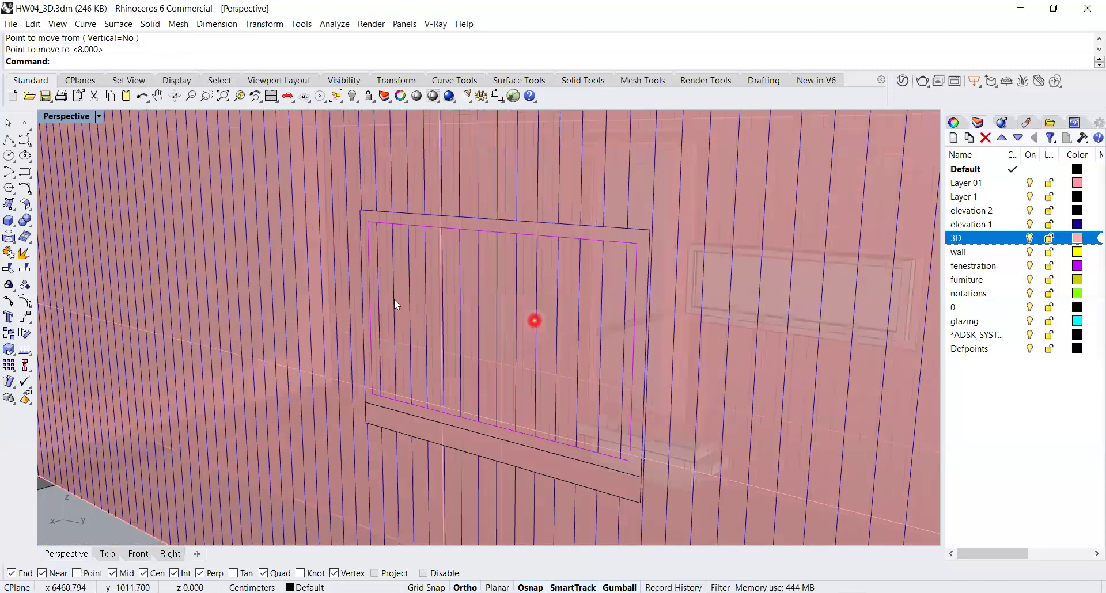
{"action": "left_click", "coordinate": [406, 213]}
{"action": "left_click", "coordinate": [405, 225]}
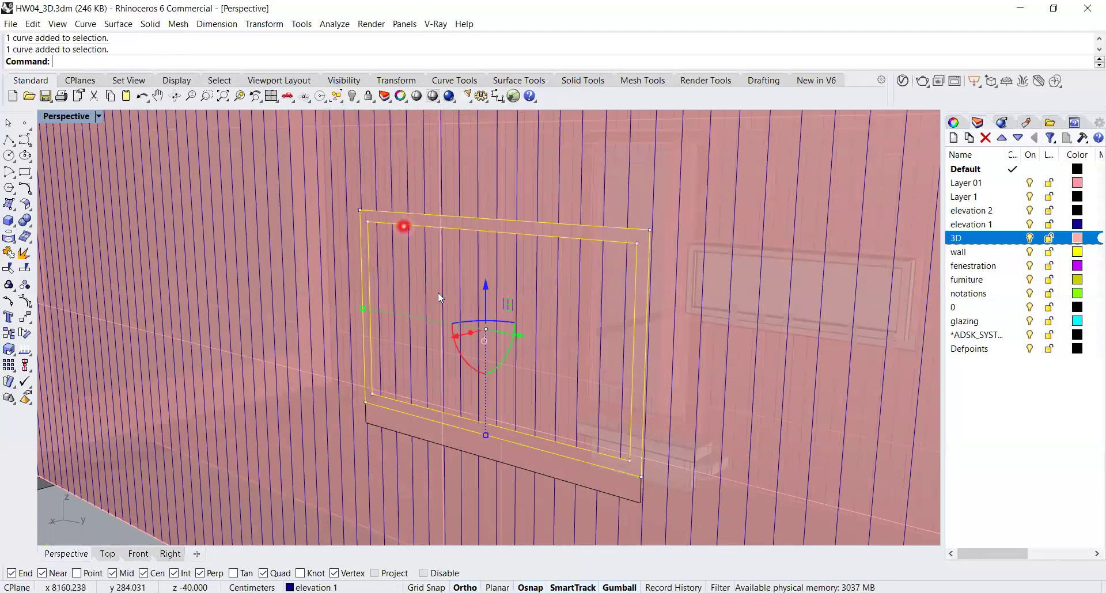
{"action": "left_click", "coordinate": [482, 247]}
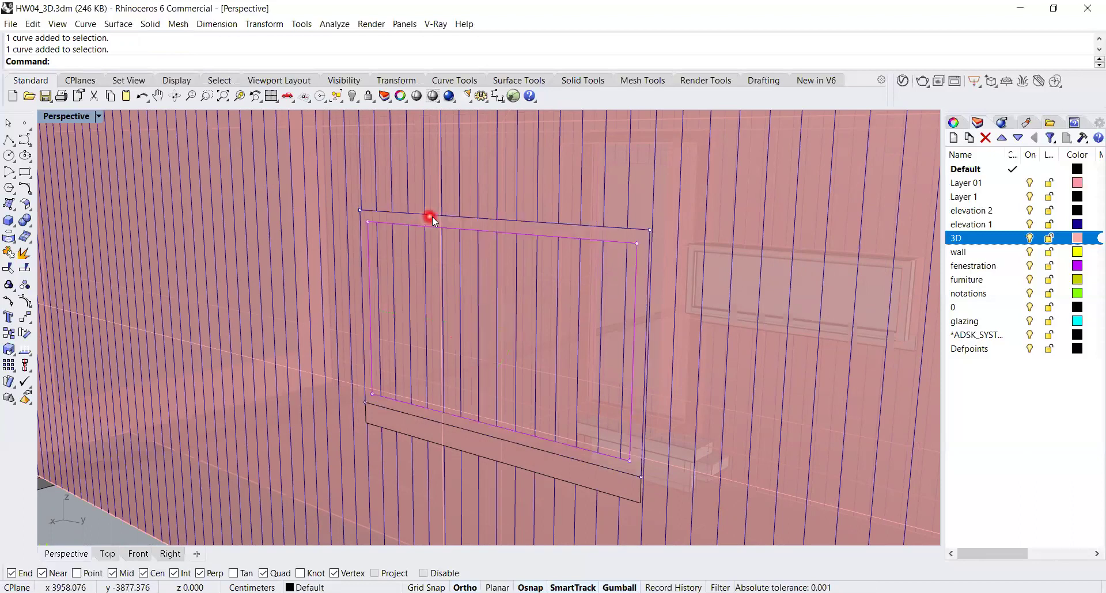
{"action": "left_click", "coordinate": [481, 247]}
{"action": "left_click", "coordinate": [481, 254]}
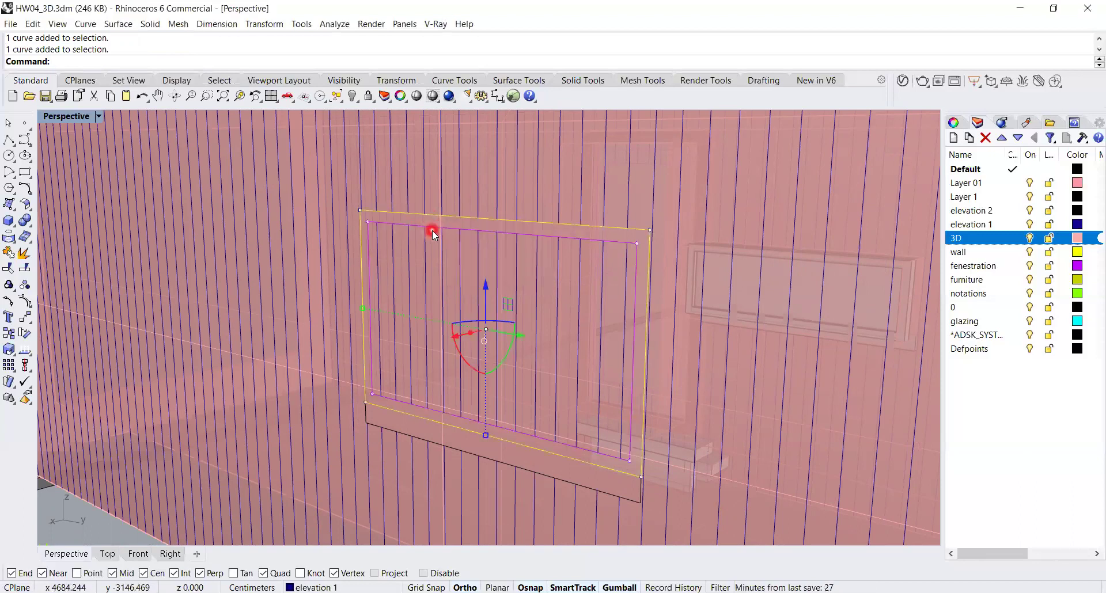
{"action": "type", "text": "ex"}
{"action": "key", "text": "Escape"}
{"action": "type", "text": "bool"}
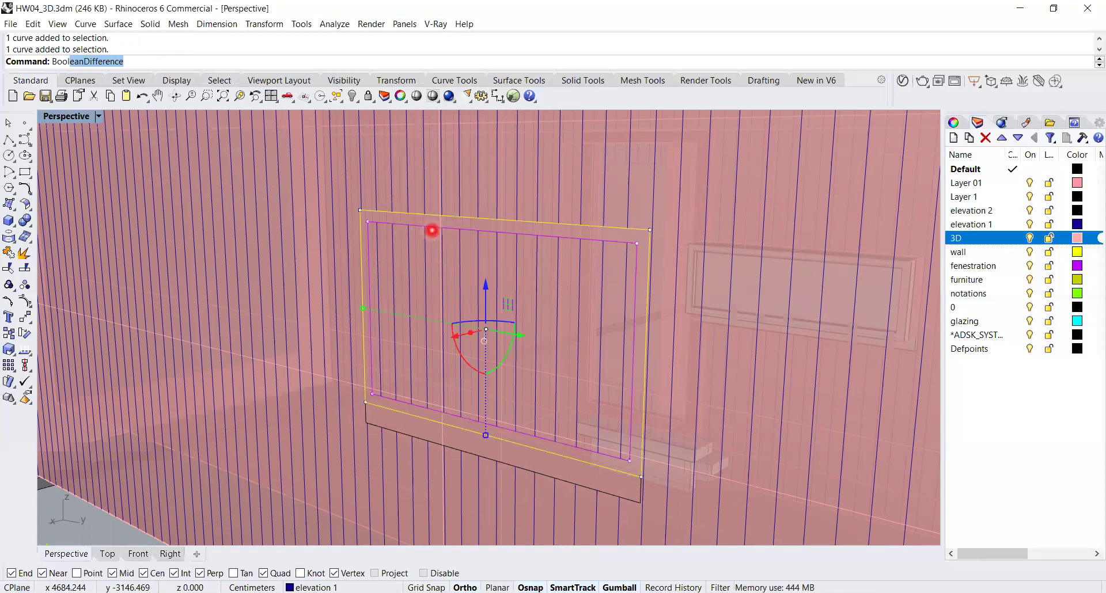
{"action": "key", "text": "Return"}
{"action": "key", "text": "Escape"}
- Extrude the north window's outer outline as a solid about 138.5 cm inward through the wall
{"action": "left_click", "coordinate": [434, 214]}
{"action": "type", "text": "ex"}
{"action": "key", "text": "Return"}
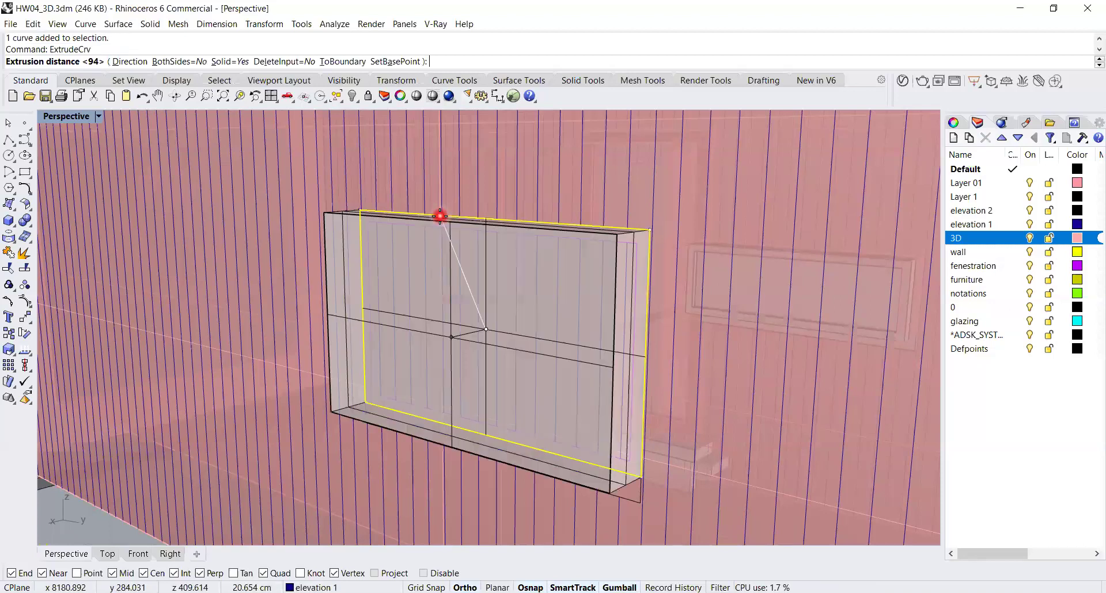
{"action": "scroll", "coordinate": [440, 216], "scroll_direction": "down", "scroll_amount": 5}
{"action": "scroll", "coordinate": [599, 268], "scroll_direction": "down", "scroll_amount": 10}
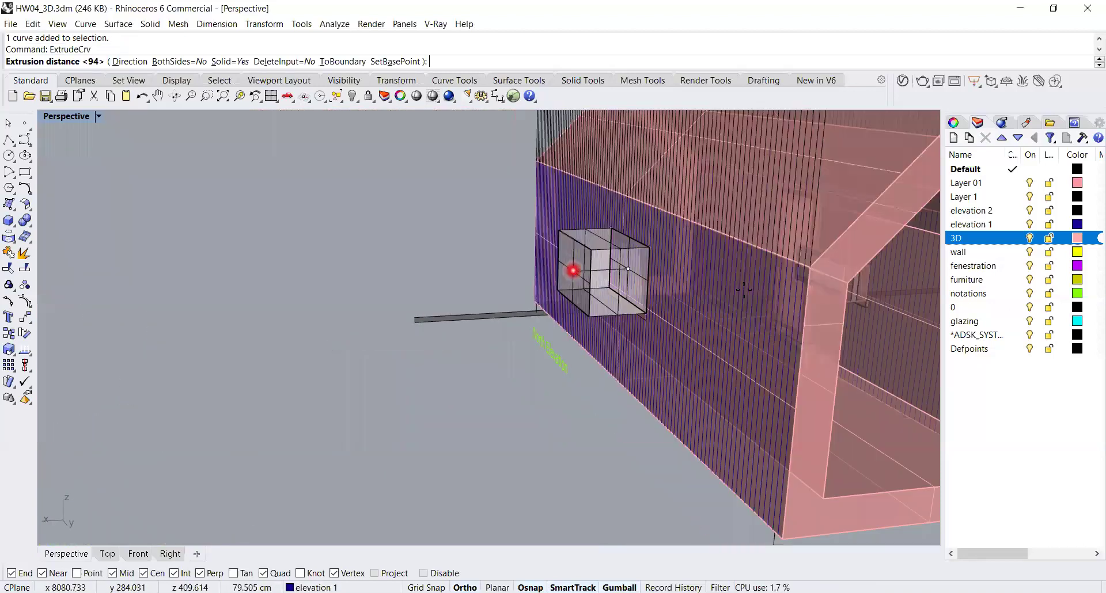
{"action": "right_click_drag", "start_coordinate": [694, 266], "coordinate": [728, 273]}
{"action": "left_click", "coordinate": [733, 281]}
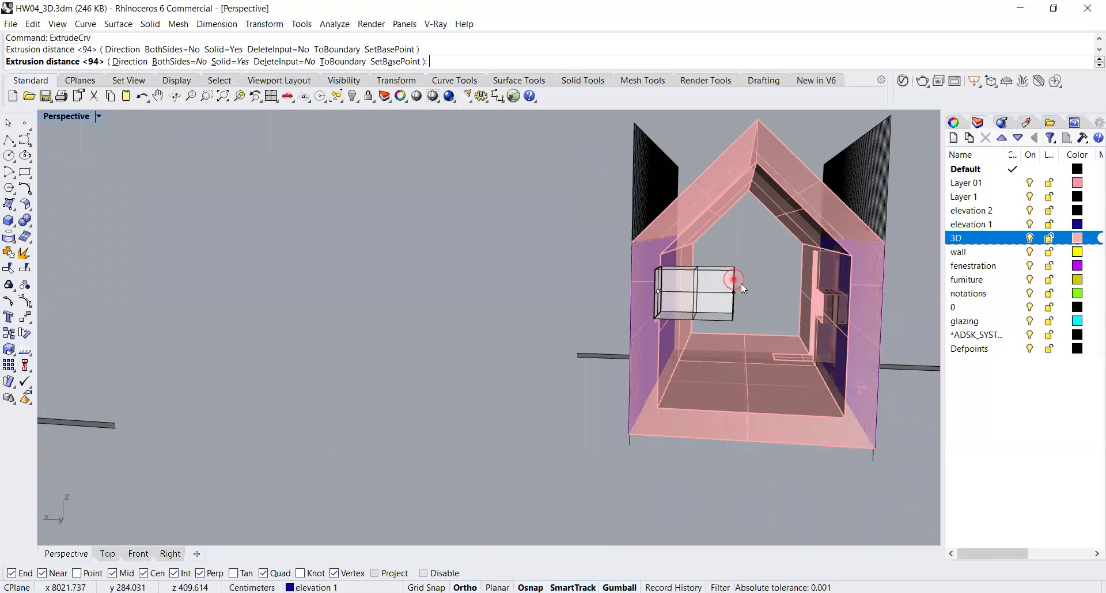
- Cut the north window opening by subtracting the extruded window block from the house with BooleanDifference
{"action": "right_click_drag", "start_coordinate": [701, 306], "coordinate": [779, 331]}
{"action": "scroll", "coordinate": [612, 249], "scroll_direction": "up", "scroll_amount": 6}
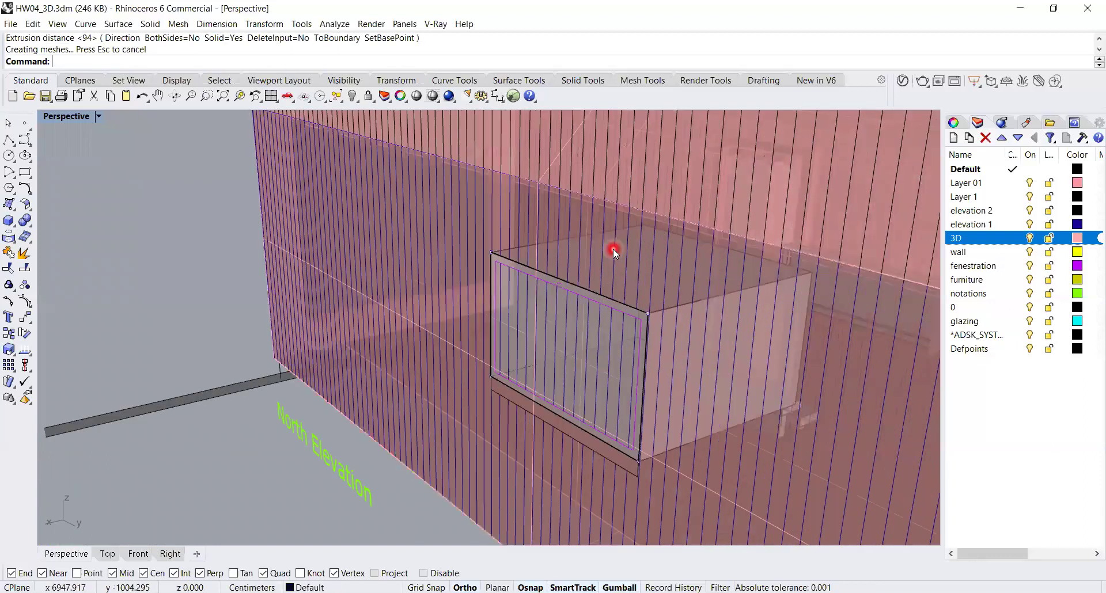
{"action": "type", "text": "b"}
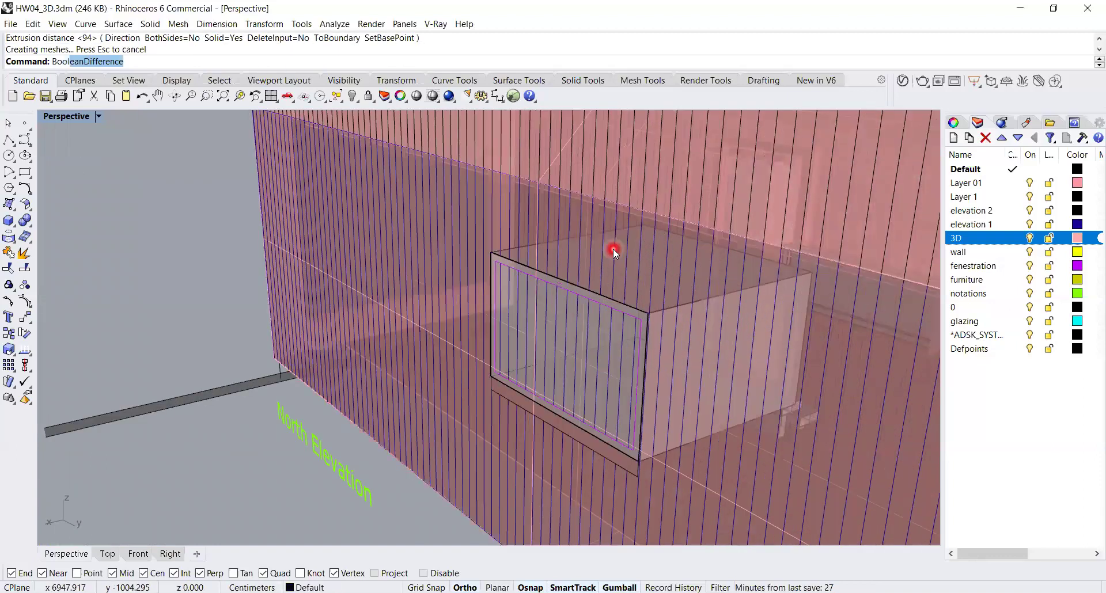
{"action": "key", "text": "Return"}
{"action": "scroll", "coordinate": [825, 148], "scroll_direction": "down", "scroll_amount": 4}
{"action": "left_click", "coordinate": [826, 144]}
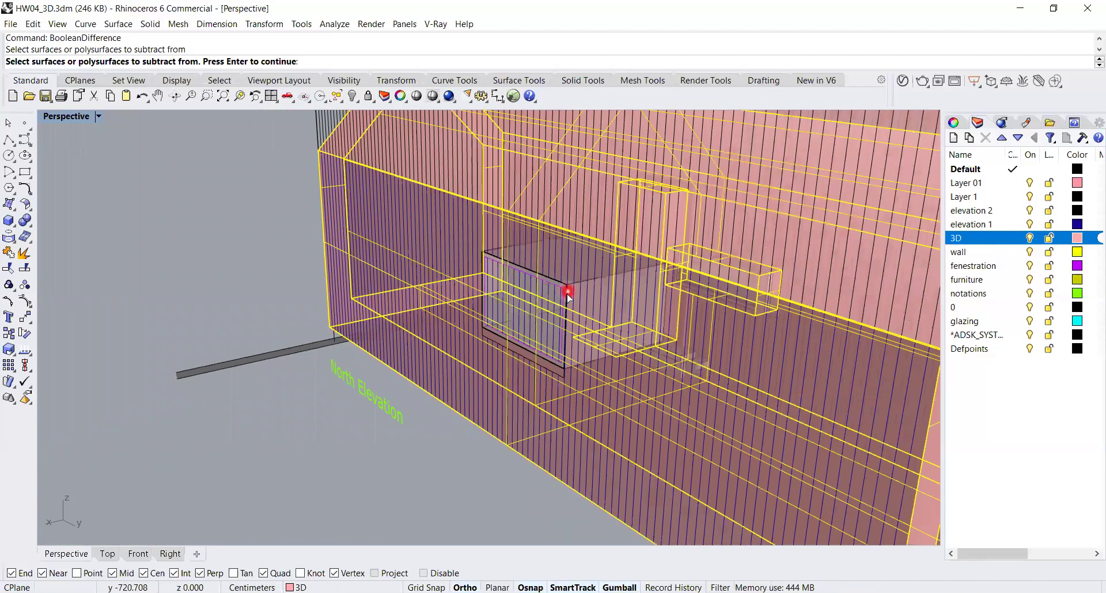
{"action": "key", "text": "Return"}
{"action": "scroll", "coordinate": [582, 284], "scroll_direction": "up", "scroll_amount": 4}
{"action": "left_click", "coordinate": [584, 284]}
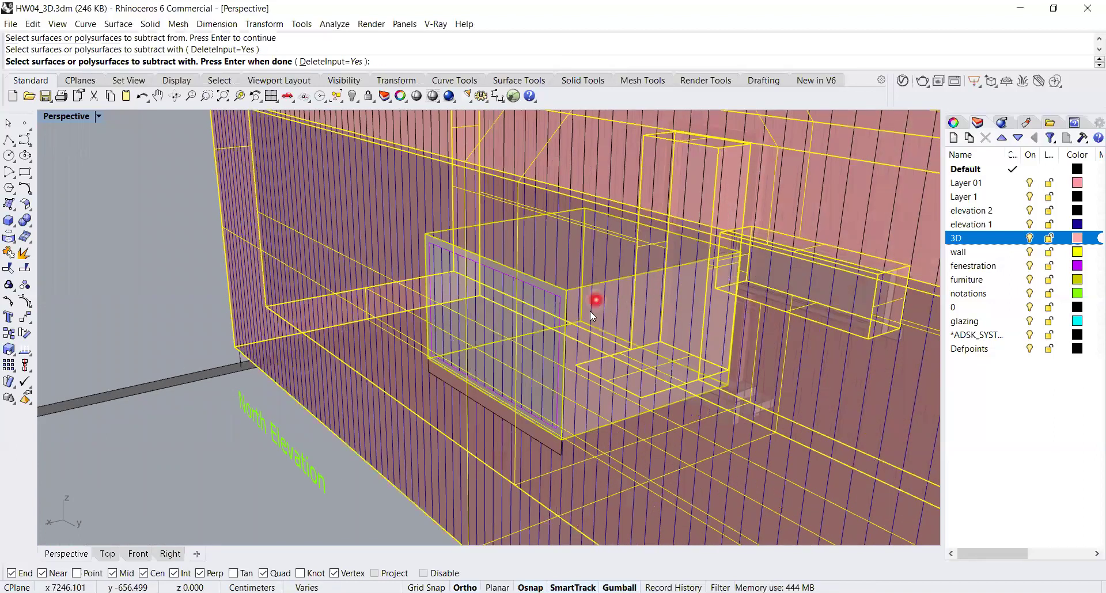
{"action": "key", "text": "Return"}
- Extrude the sill outline below the north window outward as a 5 cm solid
{"action": "right_click_drag", "start_coordinate": [585, 368], "coordinate": [706, 353]}
{"action": "scroll", "coordinate": [704, 362], "scroll_direction": "down", "scroll_amount": 6}
{"action": "right_click_drag", "start_coordinate": [515, 406], "coordinate": [610, 407]}
{"action": "scroll", "coordinate": [519, 420], "scroll_direction": "up", "scroll_amount": 5}
{"action": "right_click_drag", "start_coordinate": [518, 422], "coordinate": [592, 450]}
{"action": "scroll", "coordinate": [583, 447], "scroll_direction": "up", "scroll_amount": 3}
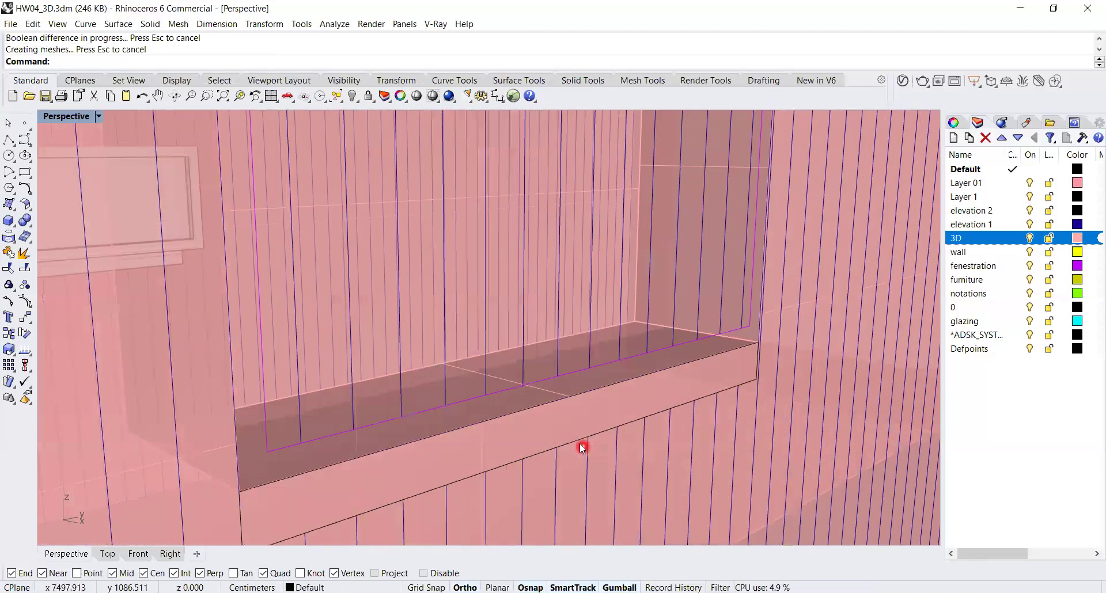
{"action": "left_click", "coordinate": [580, 443]}
{"action": "scroll", "coordinate": [582, 447], "scroll_direction": "down", "scroll_amount": 4}
{"action": "type", "text": "xtrudeCrv"}
{"action": "key", "text": "Return"}
{"action": "type", "text": "5"}
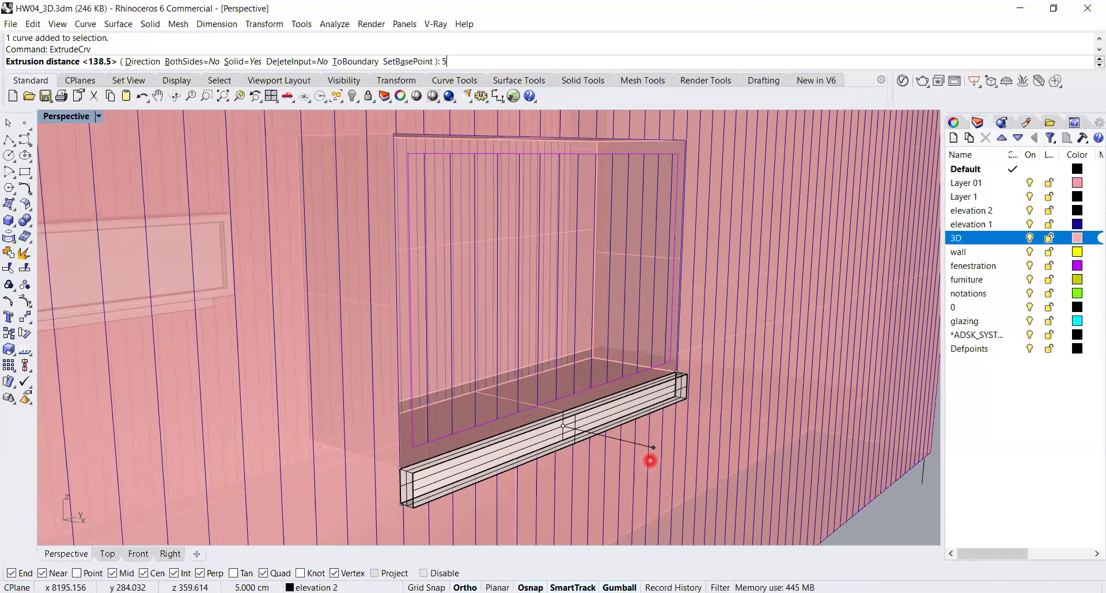
{"action": "key", "text": "Return"}
{"action": "key", "text": "Escape"}
- Extrude the inner and outer outlines of the north window together as an 8.5 cm solid frame
{"action": "left_click", "coordinate": [629, 375]}
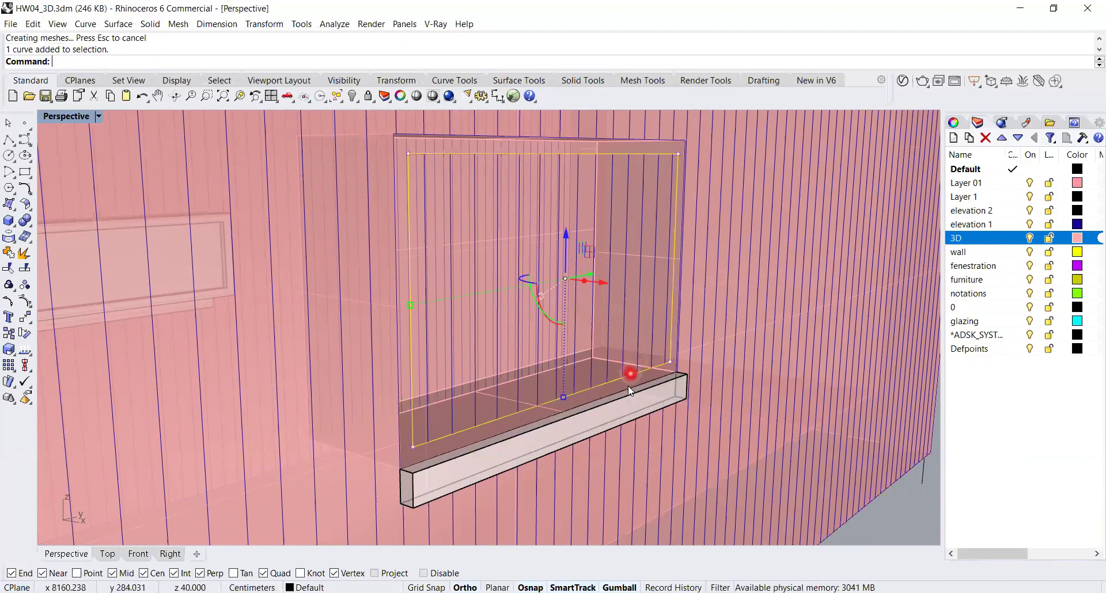
{"action": "left_click", "coordinate": [670, 441]}
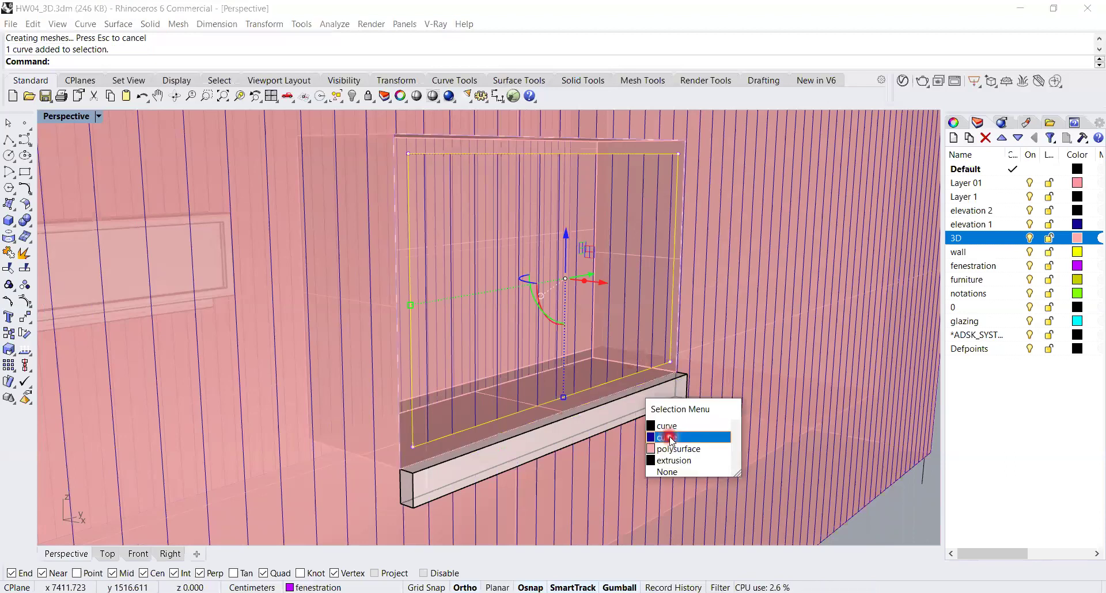
{"action": "left_click", "coordinate": [669, 437]}
{"action": "type", "text": "ExtrudeCrv"}
{"action": "key", "text": "Return"}
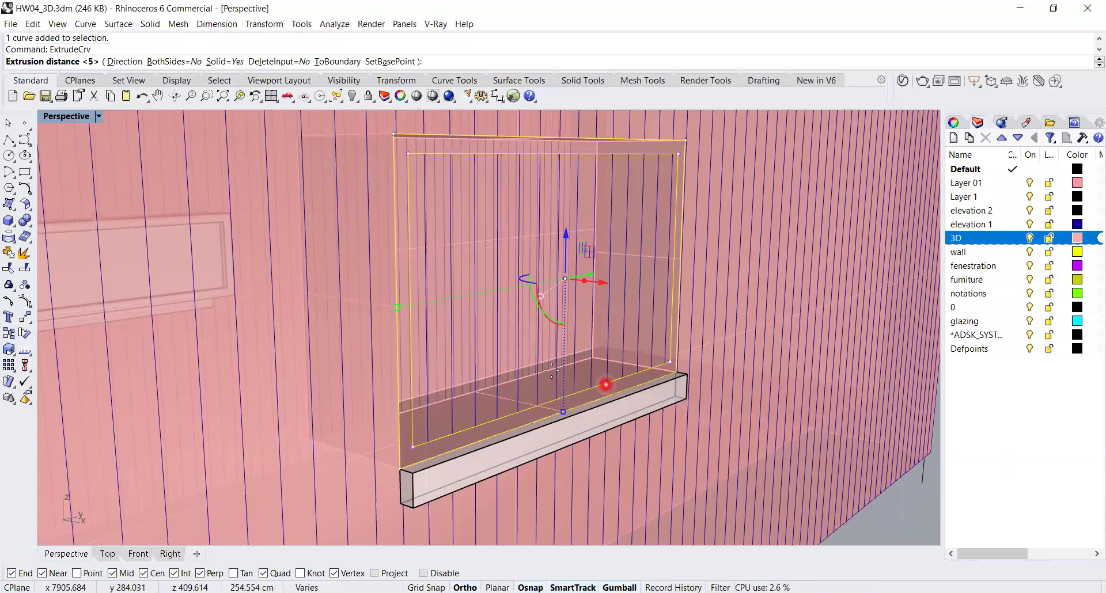
{"action": "type", "text": "8.5"}
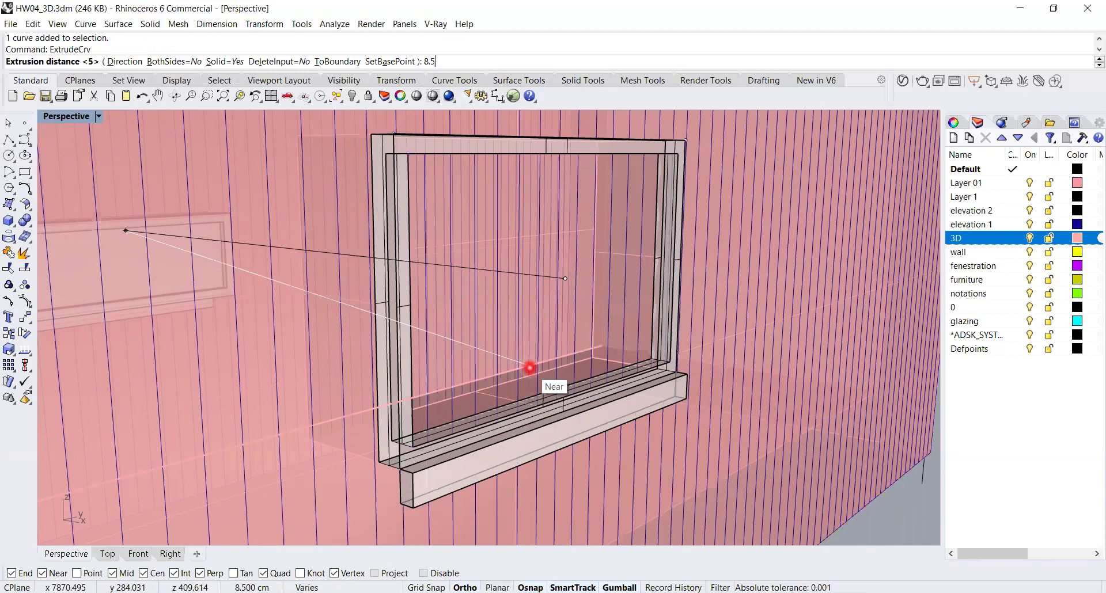
{"action": "key", "text": "Return"}
- Move the window frame inward by the midpoint of its depth edge to the midpoint of the opening's depth edge
{"action": "right_click_drag", "start_coordinate": [550, 389], "coordinate": [607, 339]}
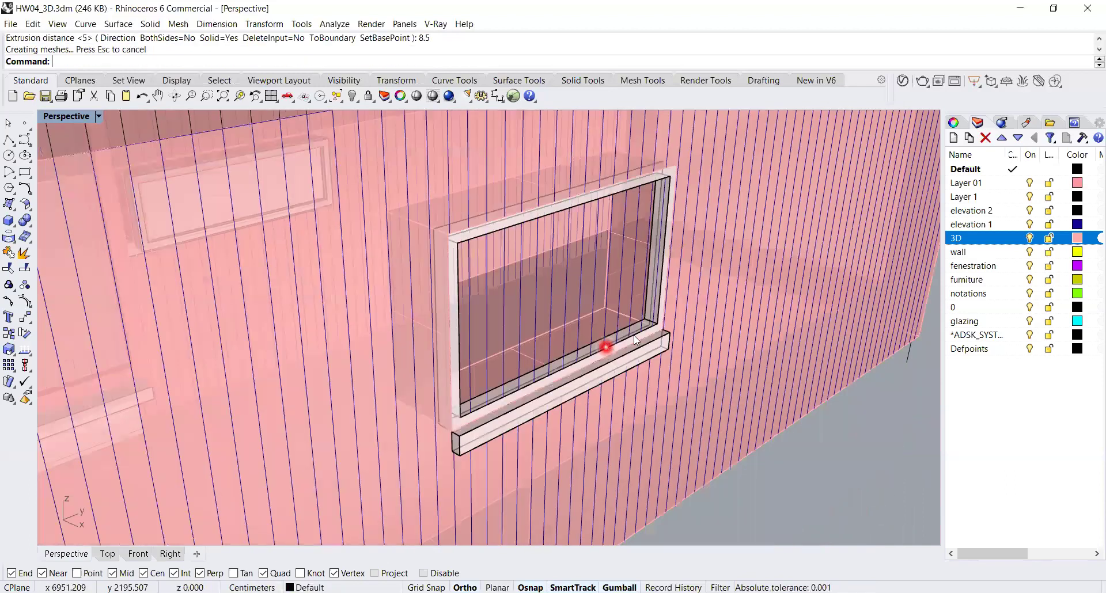
{"action": "scroll", "coordinate": [666, 302], "scroll_direction": "up", "scroll_amount": 5}
{"action": "right_click_drag", "start_coordinate": [646, 376], "coordinate": [611, 334]}
{"action": "left_click", "coordinate": [614, 338]}
{"action": "type", "text": "m"}
{"action": "key", "text": "Return"}
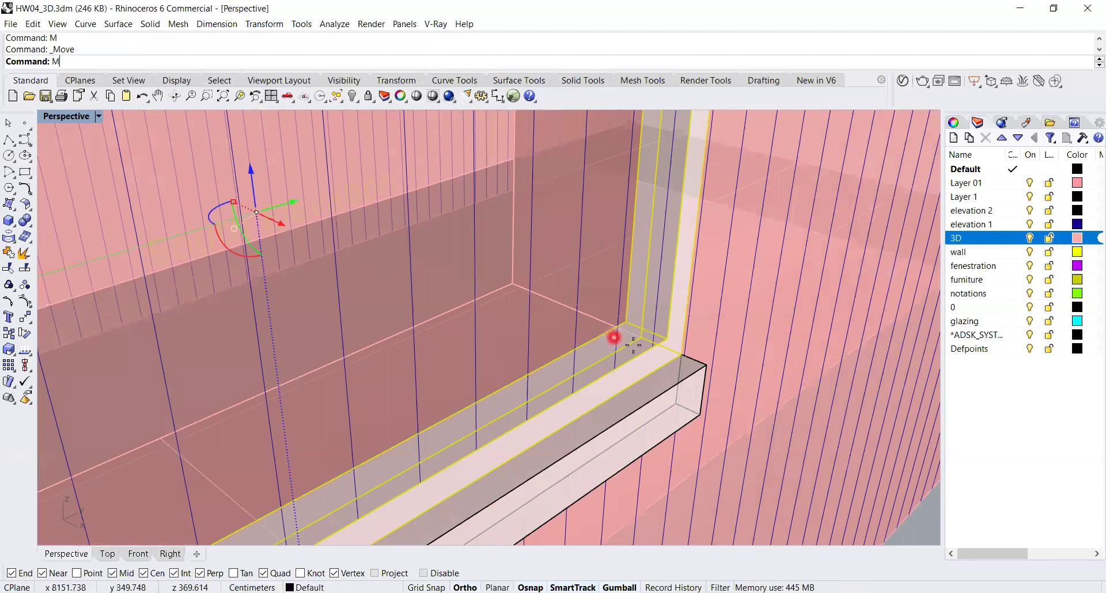
{"action": "right_click_drag", "start_coordinate": [629, 338], "coordinate": [549, 299]}
{"action": "left_click", "coordinate": [221, 98]}
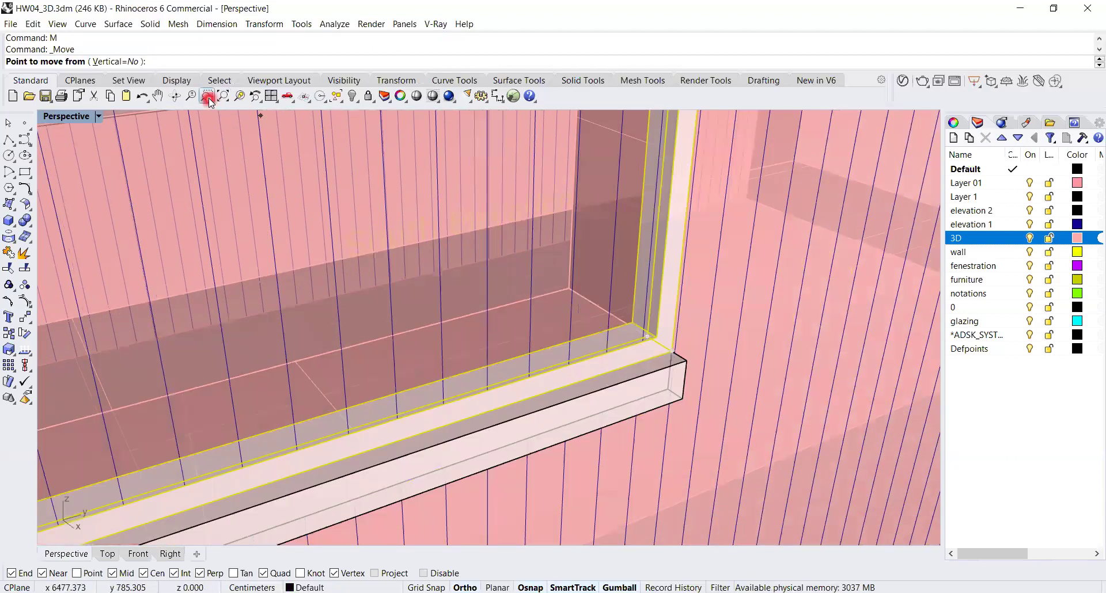
{"action": "left_click_drag", "start_coordinate": [709, 388], "coordinate": [573, 287]}
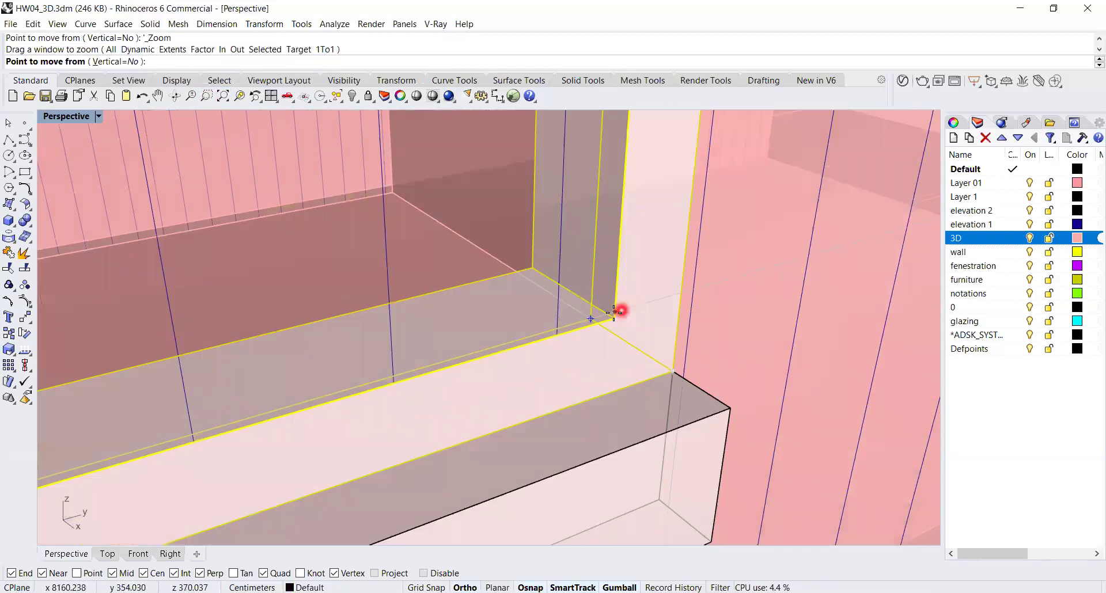
{"action": "scroll", "coordinate": [614, 315], "scroll_direction": "up", "scroll_amount": 5}
{"action": "right_click_drag", "start_coordinate": [693, 435], "coordinate": [666, 412]}
{"action": "scroll", "coordinate": [663, 403], "scroll_direction": "down", "scroll_amount": 5}
{"action": "left_click", "coordinate": [634, 369]}
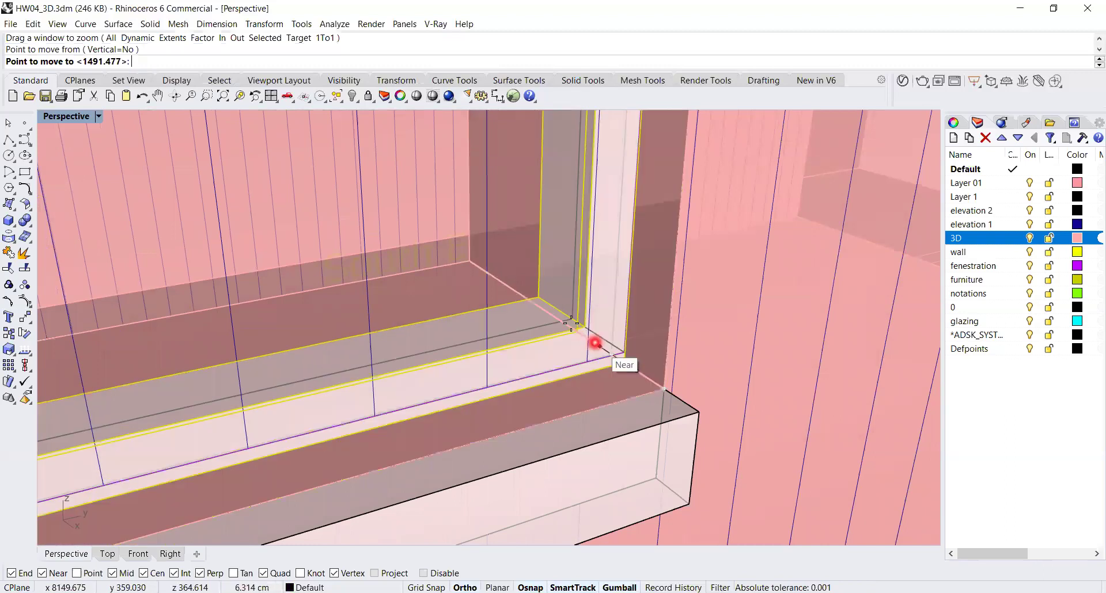
{"action": "left_click", "coordinate": [552, 315]}
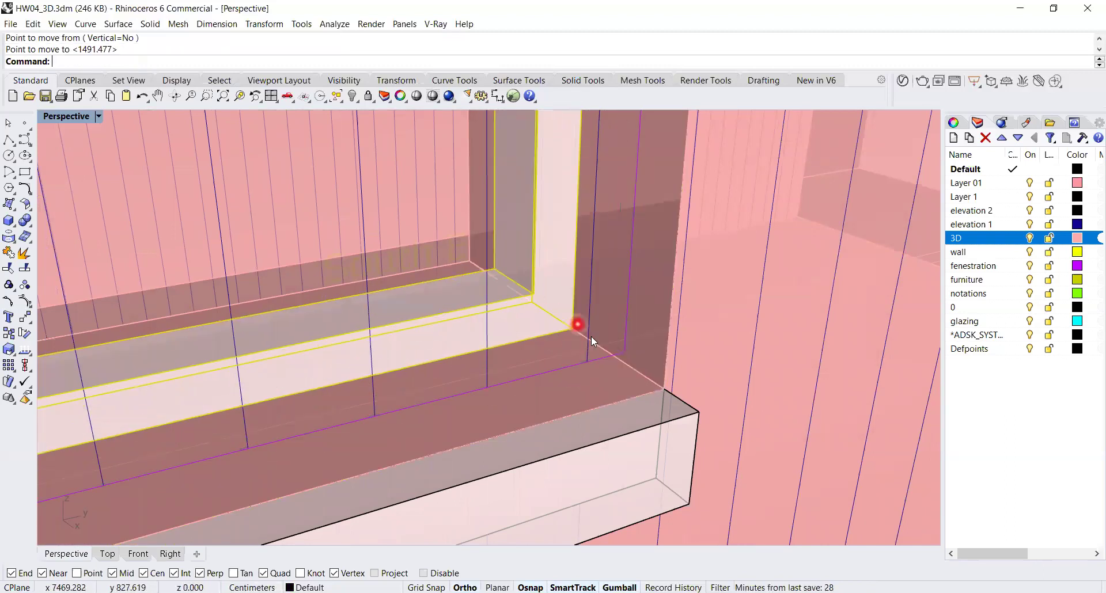
- Extrude the north window's inner outline as a 1 cm solid glass pane
{"action": "scroll", "coordinate": [591, 336], "scroll_direction": "down", "scroll_amount": 5}
{"action": "right_click_drag", "start_coordinate": [597, 341], "coordinate": [545, 217]}
{"action": "mouse_move", "coordinate": [609, 286]}
{"action": "right_mouse_down"}
{"action": "mouse_move", "coordinate": [572, 292]}
{"action": "mouse_move", "coordinate": [656, 338]}
{"action": "mouse_move", "coordinate": [643, 348]}
{"action": "mouse_move", "coordinate": [668, 321]}
{"action": "mouse_move", "coordinate": [674, 355]}
{"action": "right_mouse_up"}
{"action": "scroll", "coordinate": [636, 342], "scroll_direction": "up", "scroll_amount": 3}
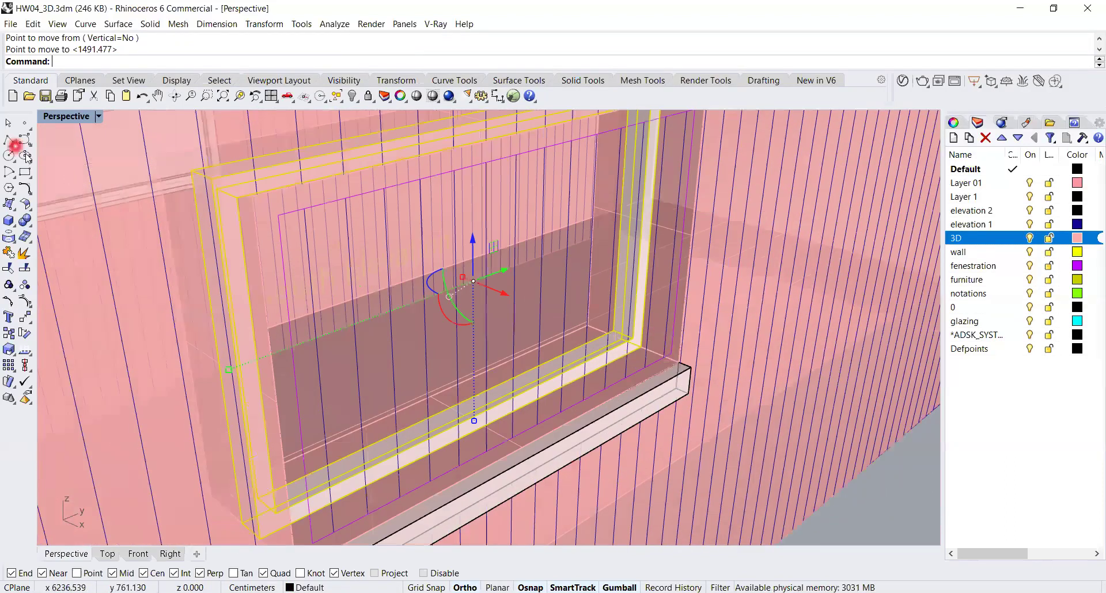
{"action": "left_click", "coordinate": [654, 363]}
{"action": "type", "text": "ExtrudeCrv"}
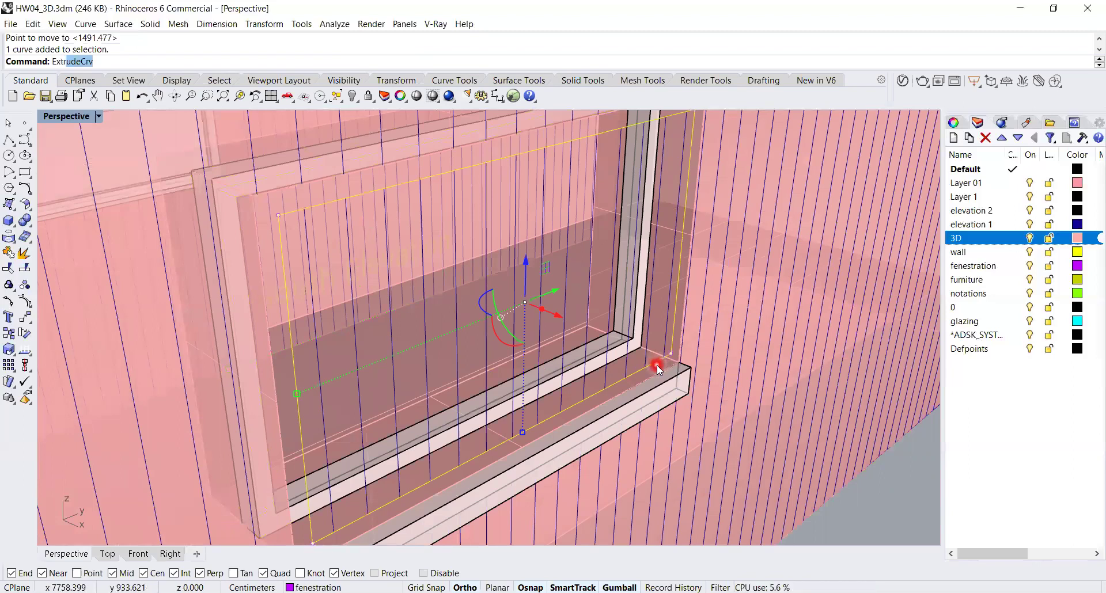
{"action": "key", "text": "Return"}
{"action": "type", "text": "21"}
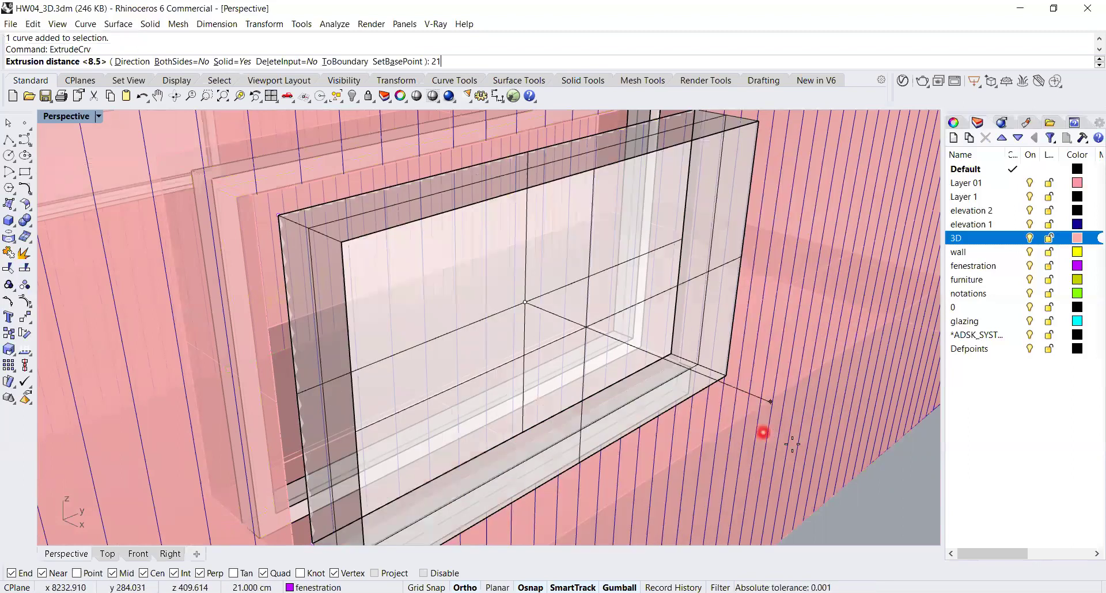
{"action": "key", "text": "BackSpace"}
{"action": "key", "text": "BackSpace"}
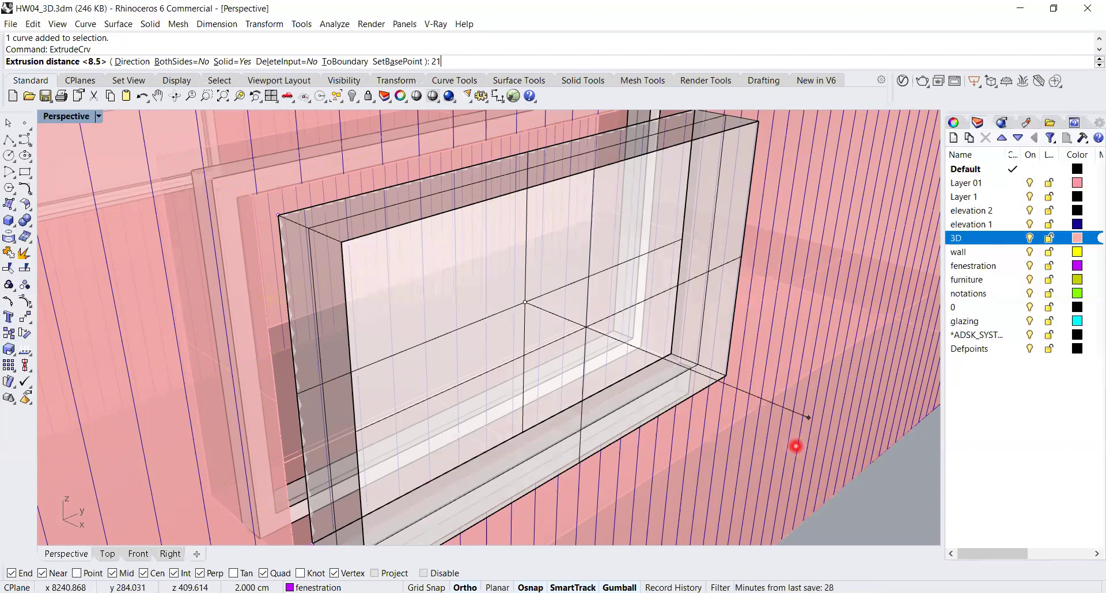
{"action": "type", "text": "1"}
{"action": "key", "text": "Return"}
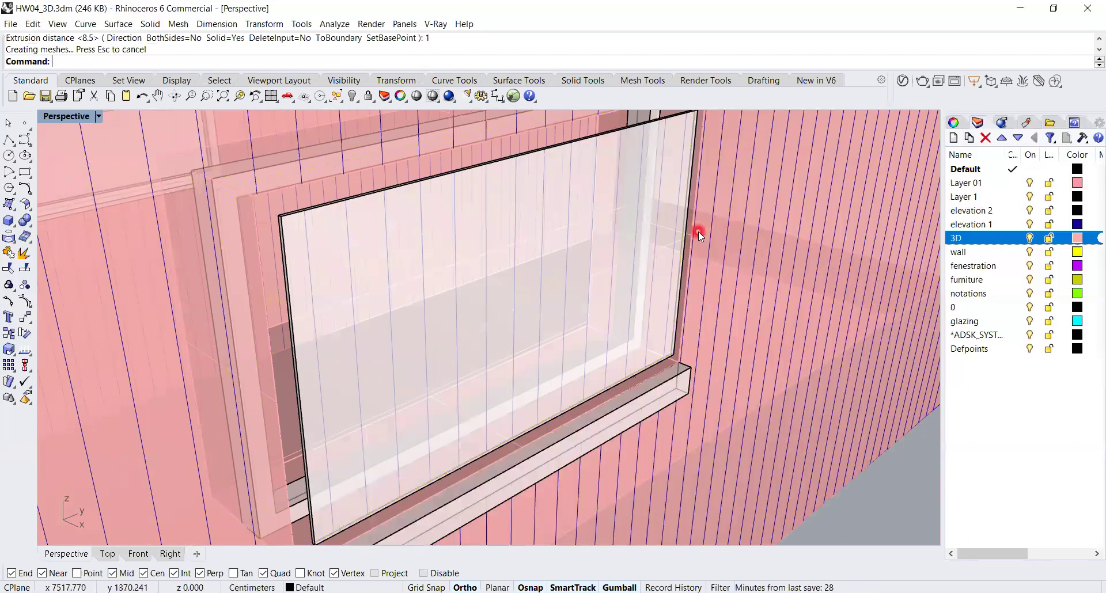
- Move the glass pane by the midpoint of its upper corner's thickness edge to the middle of the frame's depth
{"action": "scroll", "coordinate": [630, 331], "scroll_direction": "up", "scroll_amount": 5}
{"action": "scroll", "coordinate": [566, 298], "scroll_direction": "up", "scroll_amount": 3}
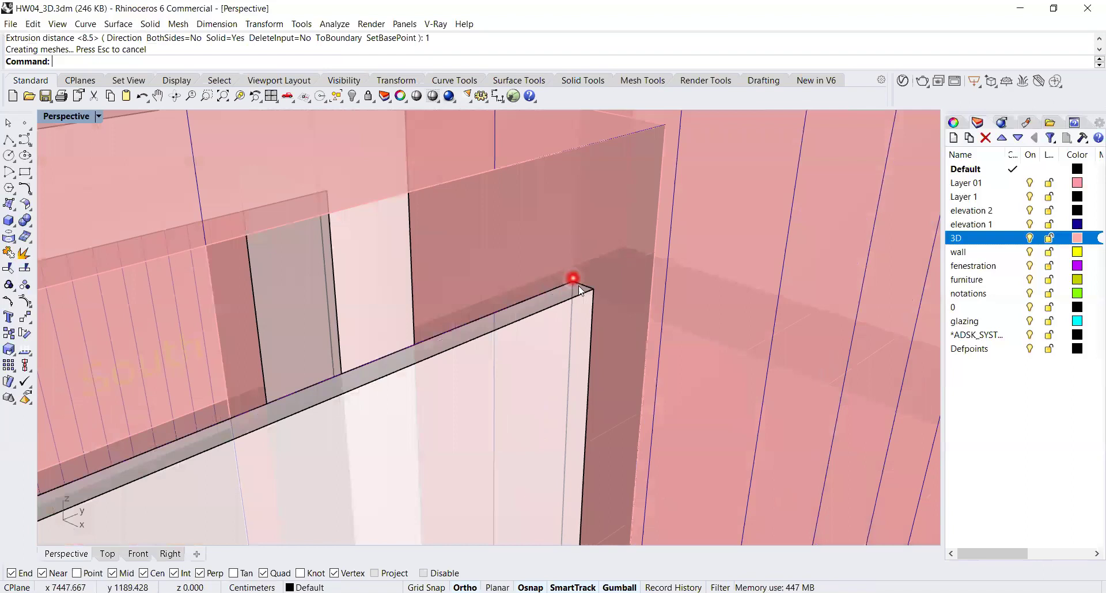
{"action": "type", "text": "M"}
{"action": "key", "text": "Return"}
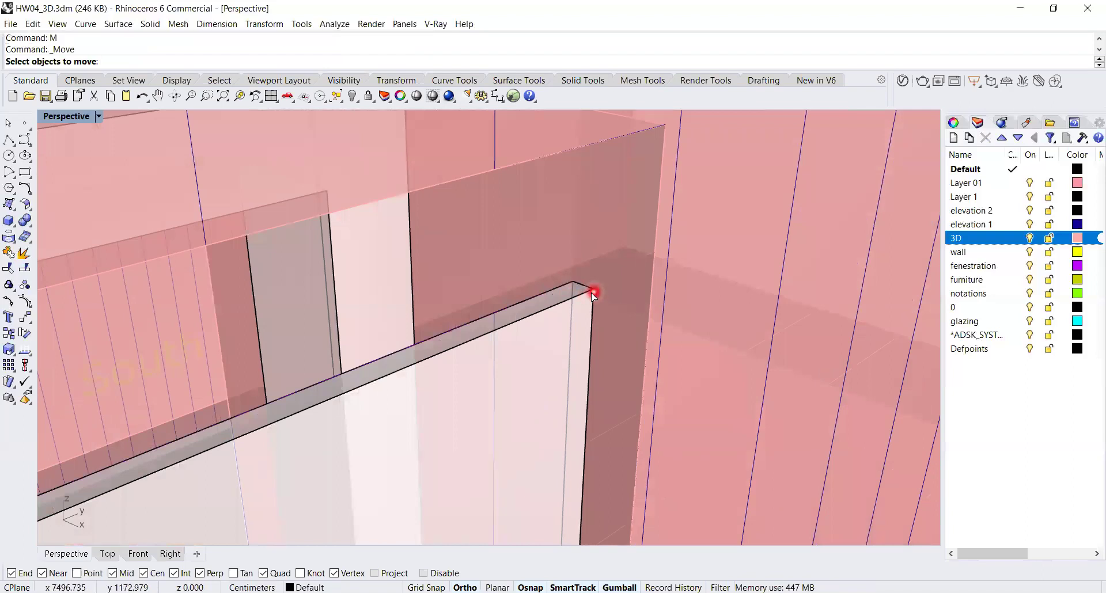
{"action": "left_click", "coordinate": [594, 294]}
{"action": "key", "text": "Escape"}
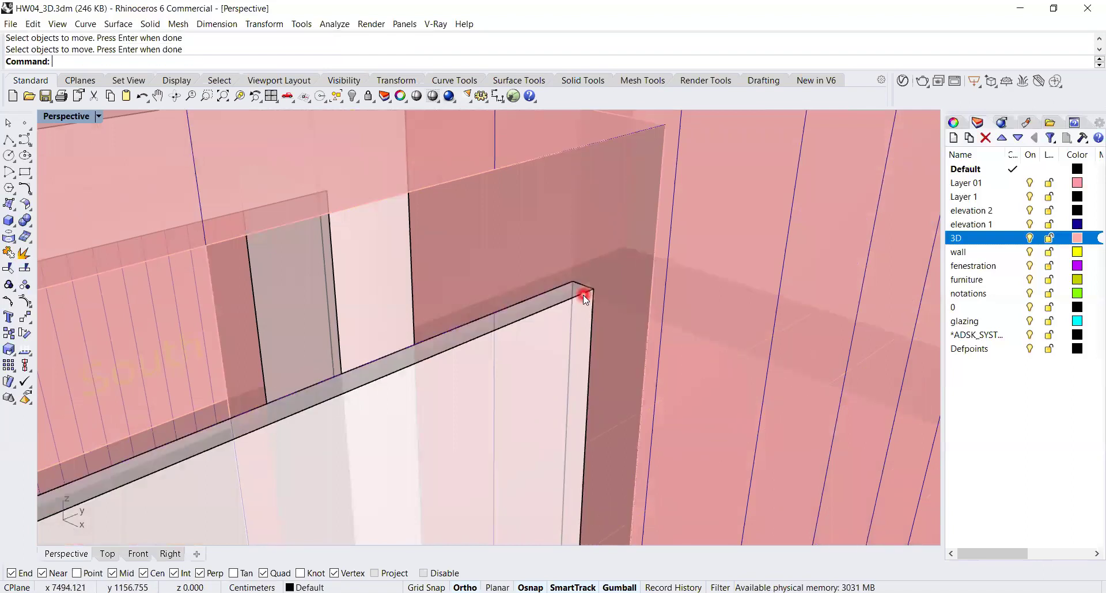
{"action": "left_click", "coordinate": [583, 295]}
{"action": "type", "text": "M"}
{"action": "key", "text": "Return"}
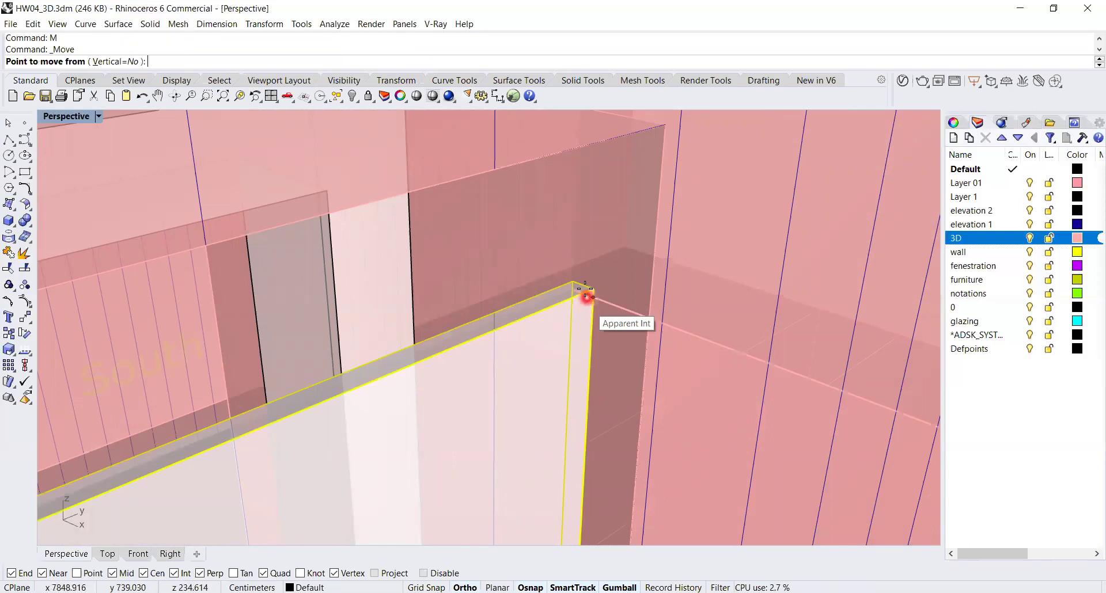
{"action": "left_click", "coordinate": [583, 286]}
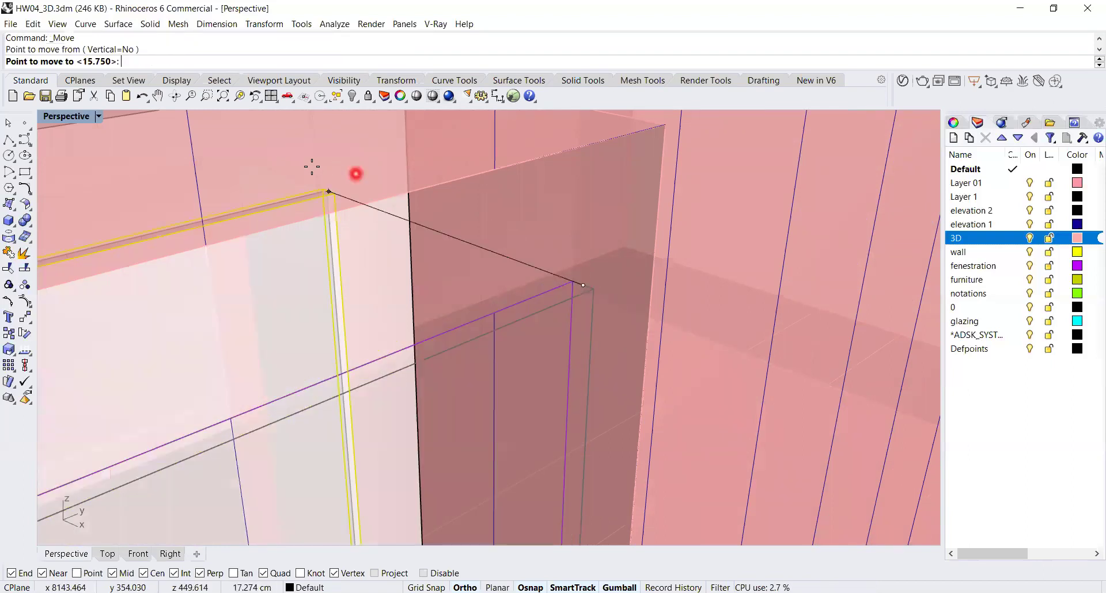
{"action": "left_click", "coordinate": [284, 174]}
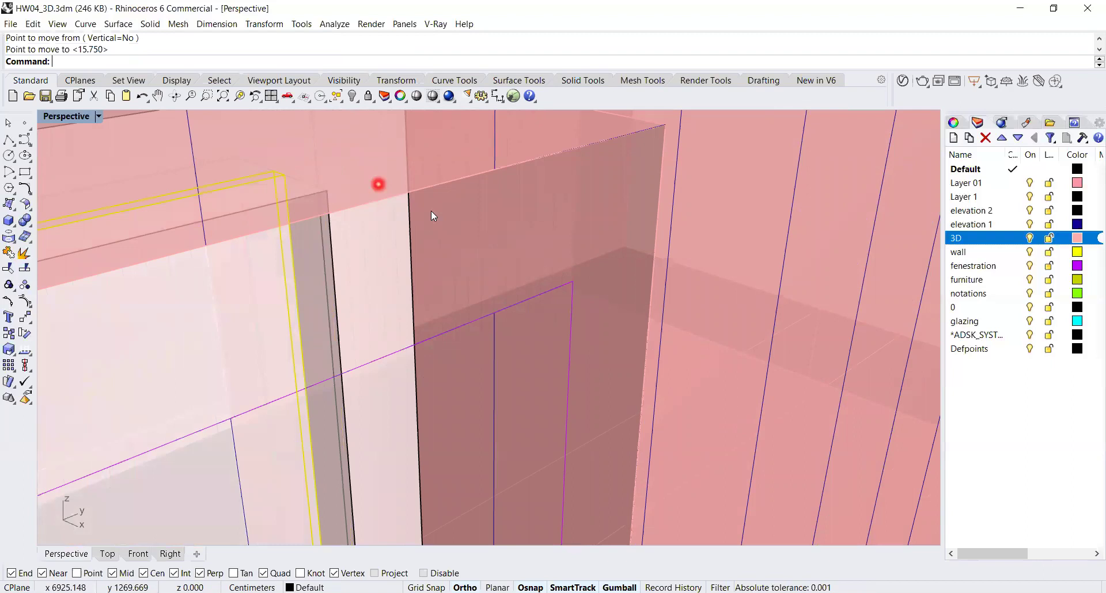
{"action": "key", "text": "Escape"}
- Examine the house's open gable end and the lower corner of the adjoining long wall
{"action": "scroll", "coordinate": [457, 223], "scroll_direction": "down", "scroll_amount": 10}
{"action": "scroll", "coordinate": [588, 351], "scroll_direction": "down", "scroll_amount": 6}
{"action": "right_click_drag", "start_coordinate": [592, 351], "coordinate": [563, 447]}
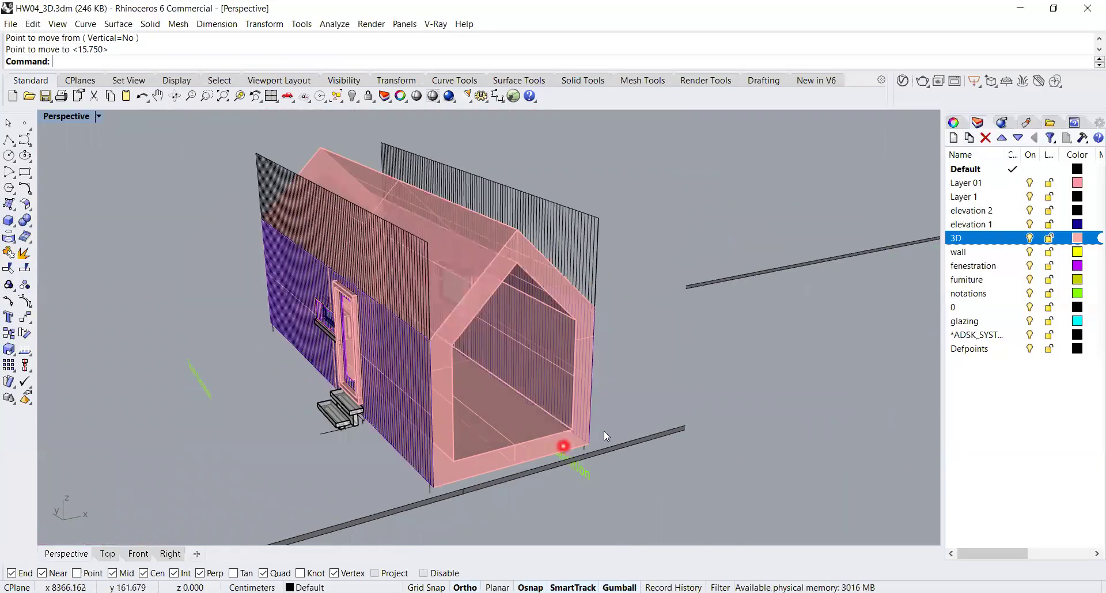
{"action": "scroll", "coordinate": [607, 431], "scroll_direction": "up", "scroll_amount": 5}
{"action": "right_click_drag", "start_coordinate": [624, 482], "coordinate": [513, 335]}
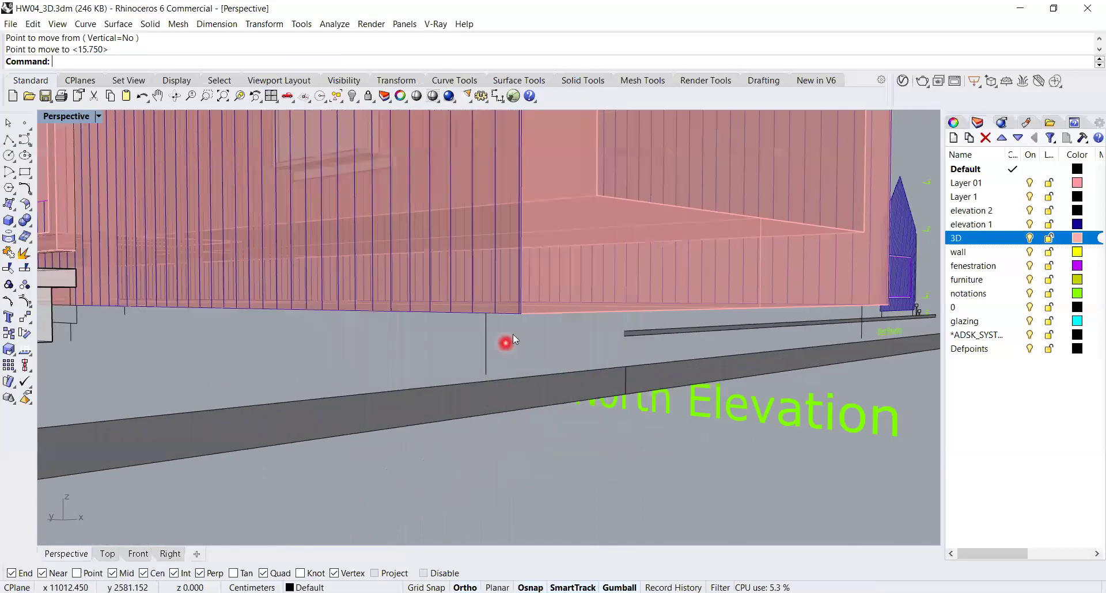
{"action": "scroll", "coordinate": [520, 348], "scroll_direction": "down", "scroll_amount": 8}
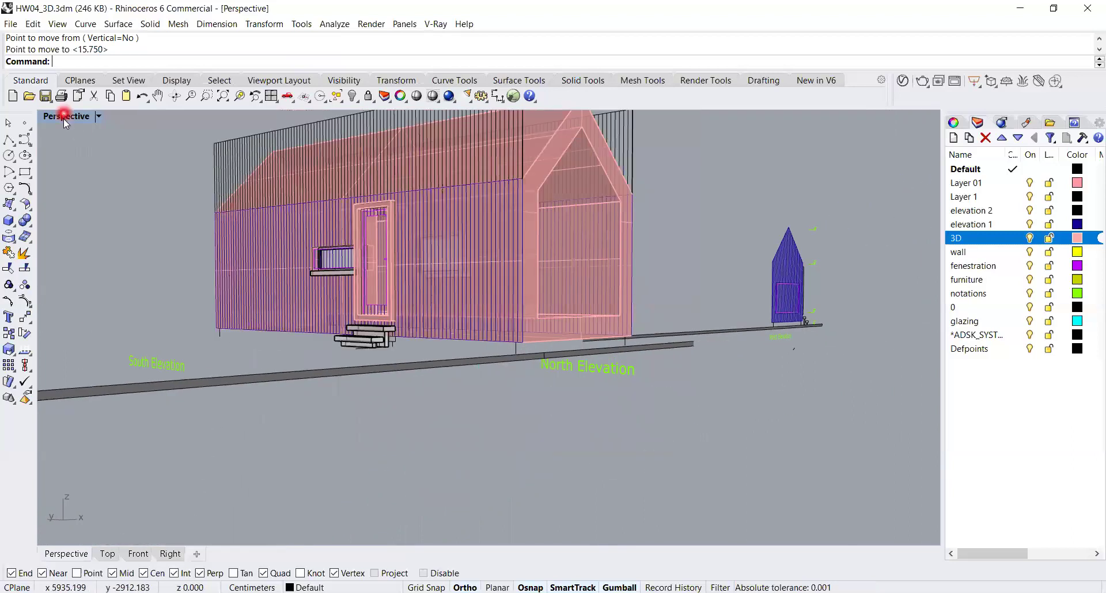
{"action": "scroll", "coordinate": [519, 351], "scroll_direction": "down", "scroll_amount": 5}
{"action": "right_click_drag", "start_coordinate": [599, 387], "coordinate": [574, 422]}
{"action": "scroll", "coordinate": [508, 381], "scroll_direction": "up", "scroll_amount": 8}
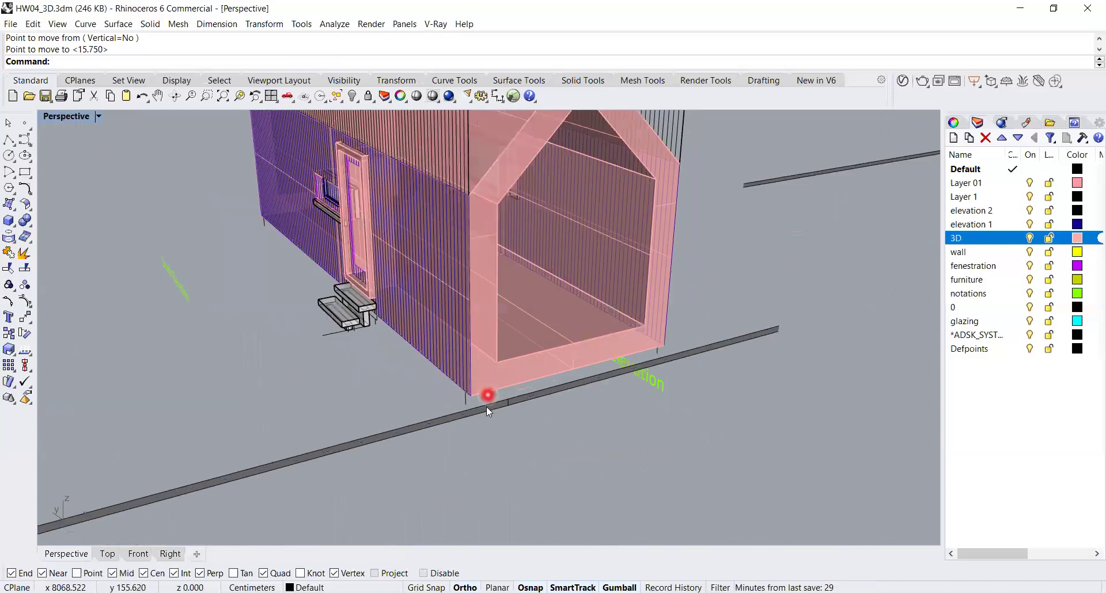
{"action": "scroll", "coordinate": [519, 399], "scroll_direction": "down", "scroll_amount": 2}
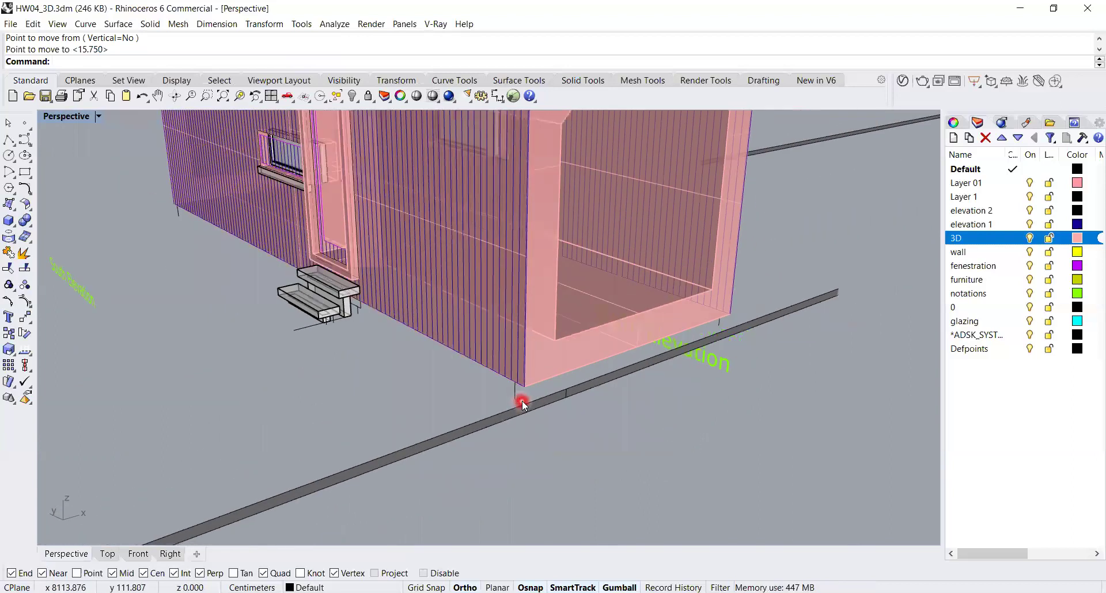
- Measure the distance from the long wall's bottom corner at the open gable to the nearest vertical support line
{"action": "scroll", "coordinate": [522, 404], "scroll_direction": "up", "scroll_amount": 6}
{"action": "scroll", "coordinate": [503, 373], "scroll_direction": "down", "scroll_amount": 4}
{"action": "right_click_drag", "start_coordinate": [538, 380], "coordinate": [629, 368]}
{"action": "scroll", "coordinate": [644, 359], "scroll_direction": "up", "scroll_amount": 4}
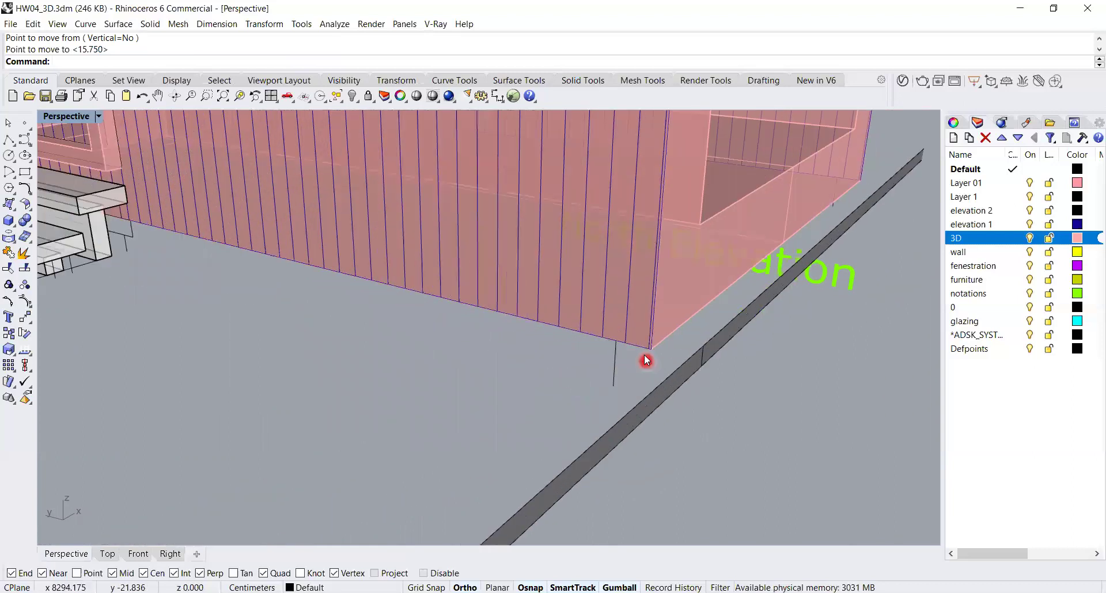
{"action": "scroll", "coordinate": [642, 356], "scroll_direction": "up", "scroll_amount": 2}
{"action": "type", "text": "Distance"}
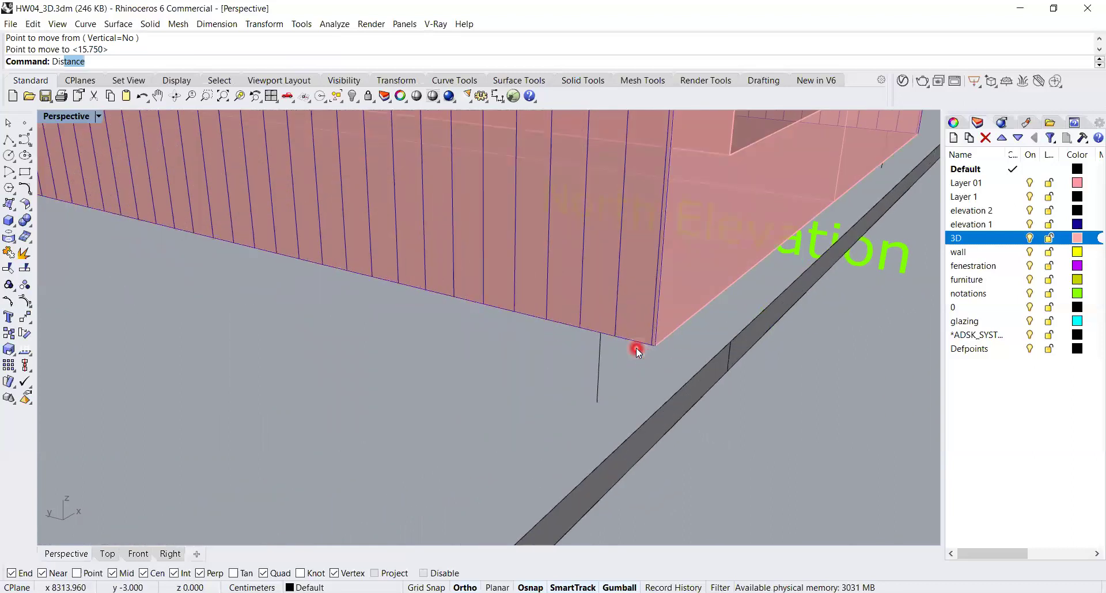
{"action": "scroll", "coordinate": [636, 348], "scroll_direction": "up", "scroll_amount": 2}
{"action": "key", "text": "Return"}
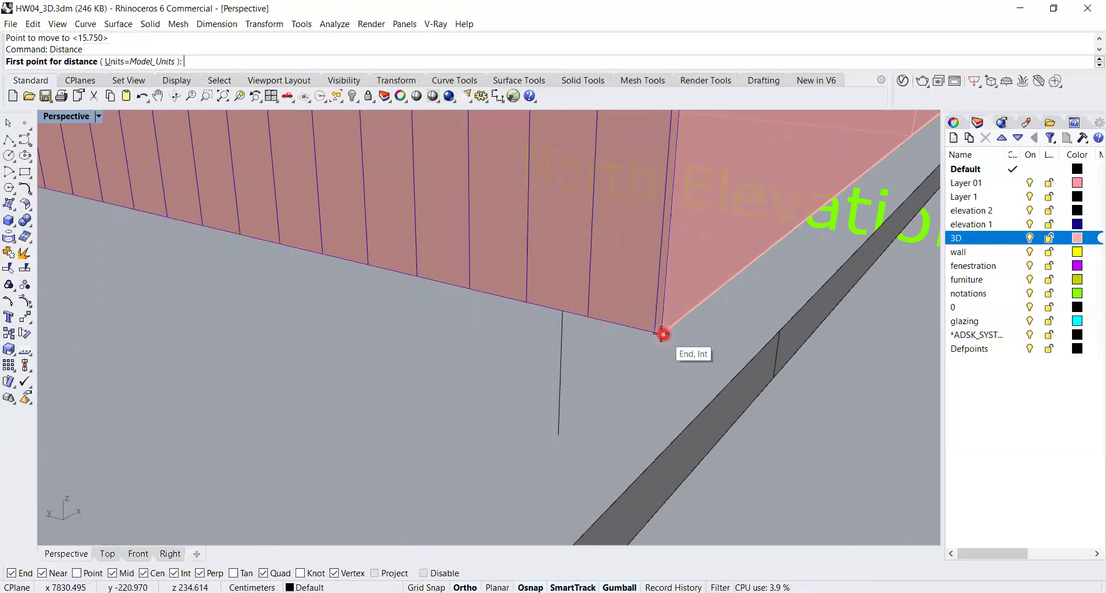
{"action": "left_click", "coordinate": [661, 333]}
{"action": "left_click", "coordinate": [560, 311]}
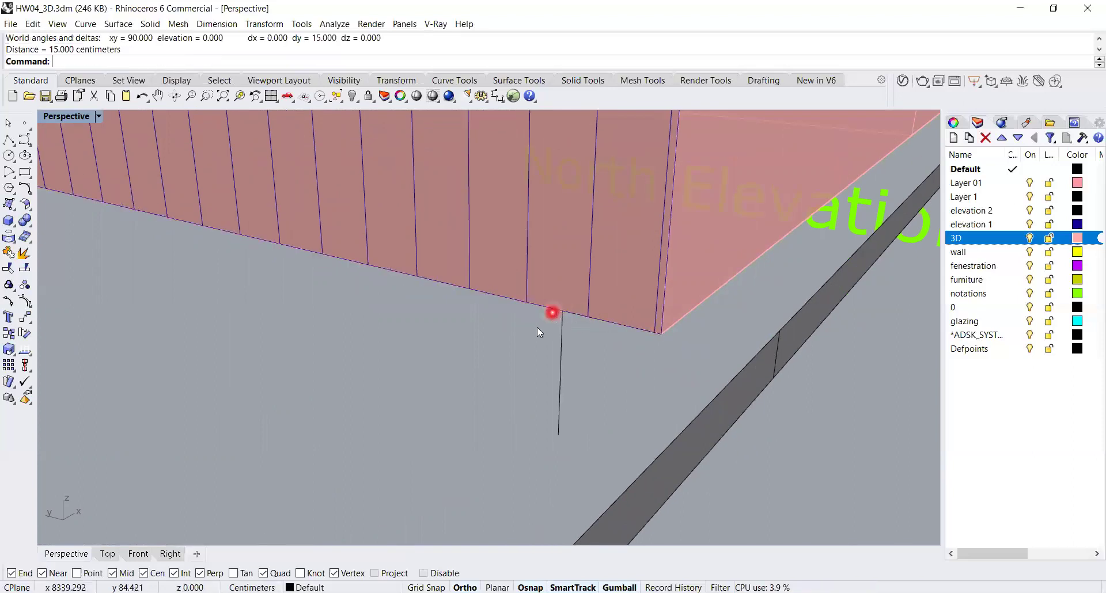
- Measure the distance from the west elevation's bottom outer corner to the adjacent vertical support line
{"action": "scroll", "coordinate": [540, 347], "scroll_direction": "down", "scroll_amount": 3}
{"action": "scroll", "coordinate": [546, 352], "scroll_direction": "down", "scroll_amount": 5}
{"action": "right_click_drag", "start_coordinate": [628, 353], "coordinate": [420, 388]}
{"action": "scroll", "coordinate": [599, 339], "scroll_direction": "up", "scroll_amount": 9}
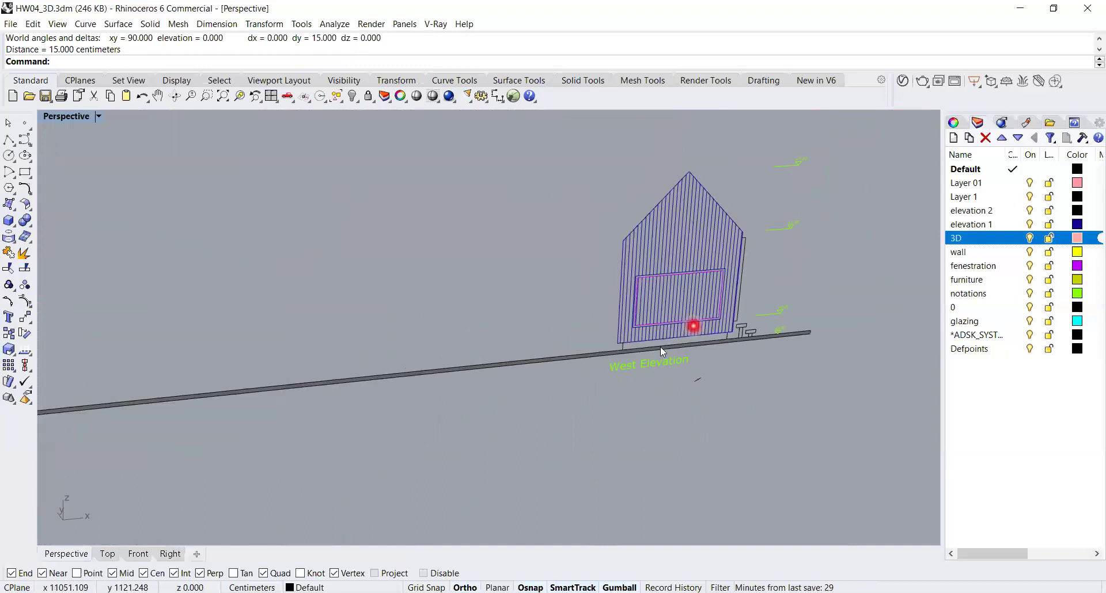
{"action": "left_click", "coordinate": [301, 115]}
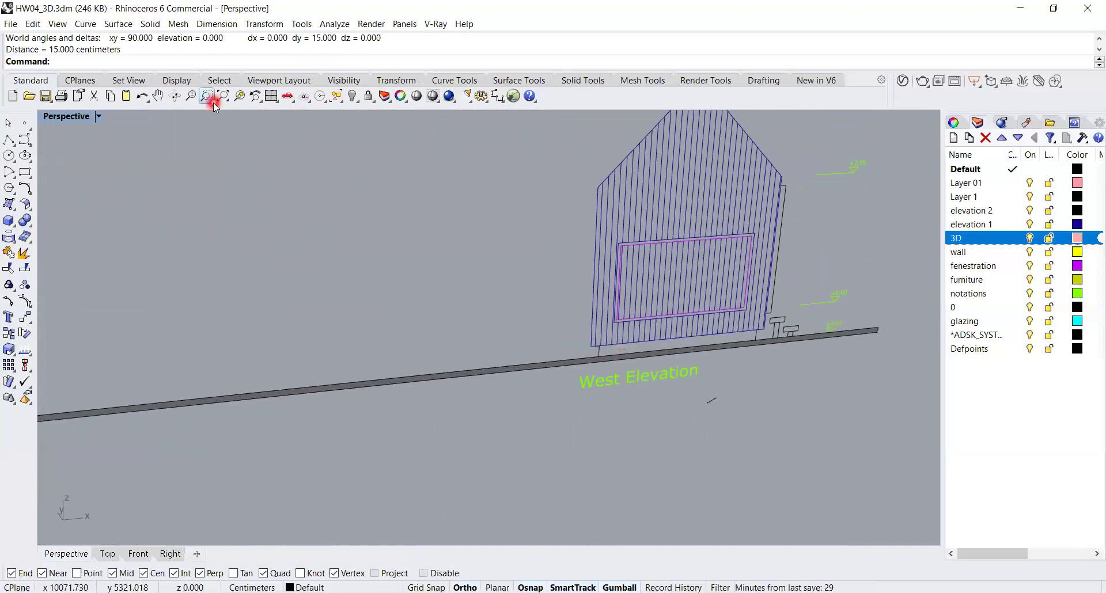
{"action": "left_click", "coordinate": [206, 96]}
{"action": "left_click", "coordinate": [710, 406]}
{"action": "left_click", "coordinate": [589, 337]}
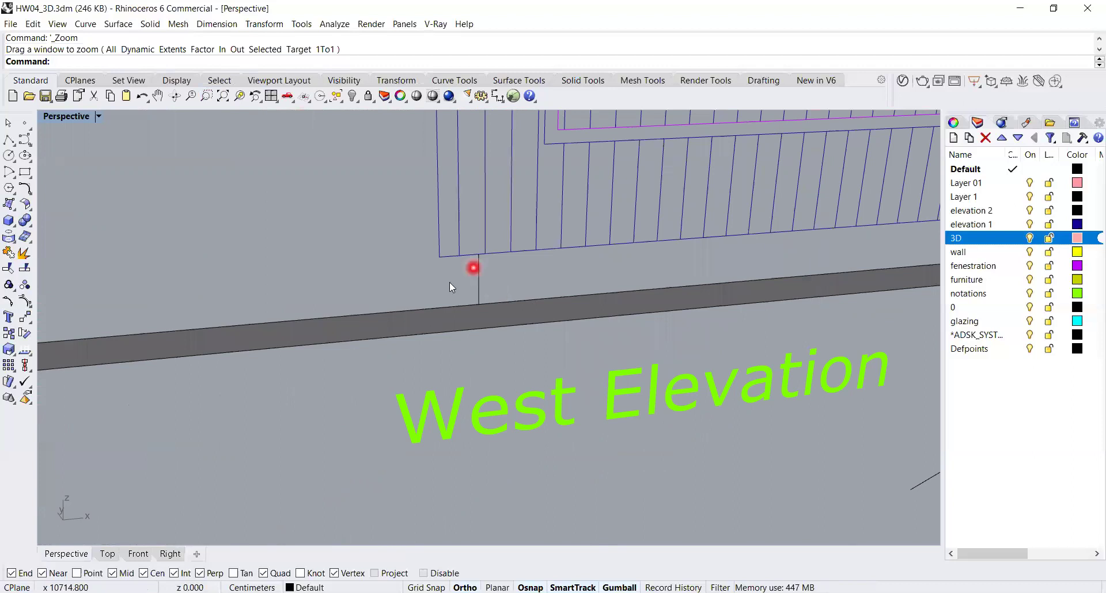
{"action": "type", "text": "distance"}
{"action": "key", "text": "Return"}
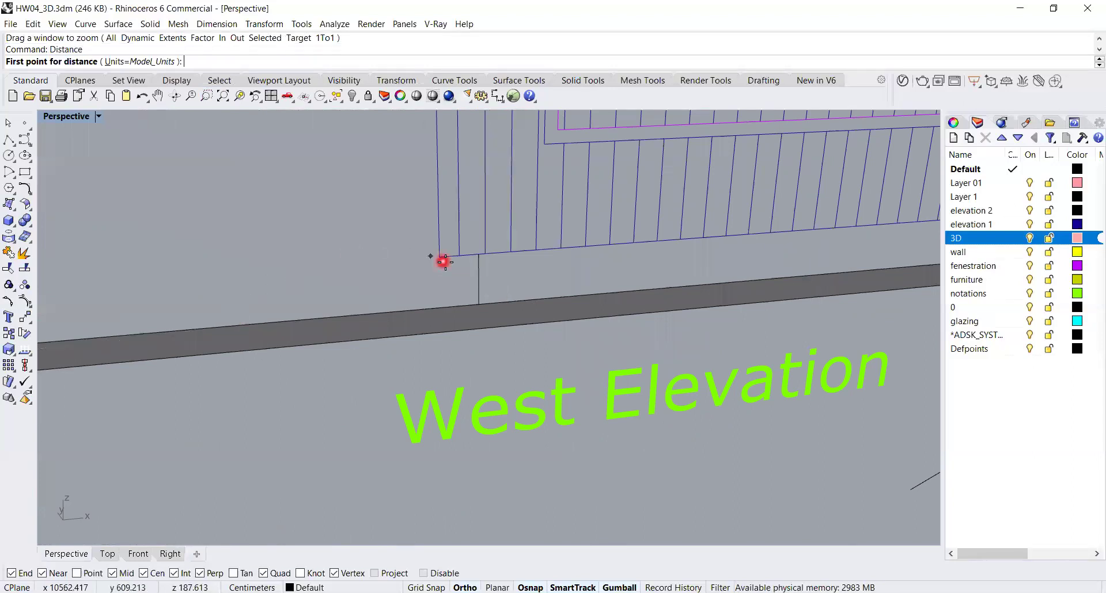
{"action": "left_click", "coordinate": [444, 260]}
{"action": "left_click", "coordinate": [477, 249]}
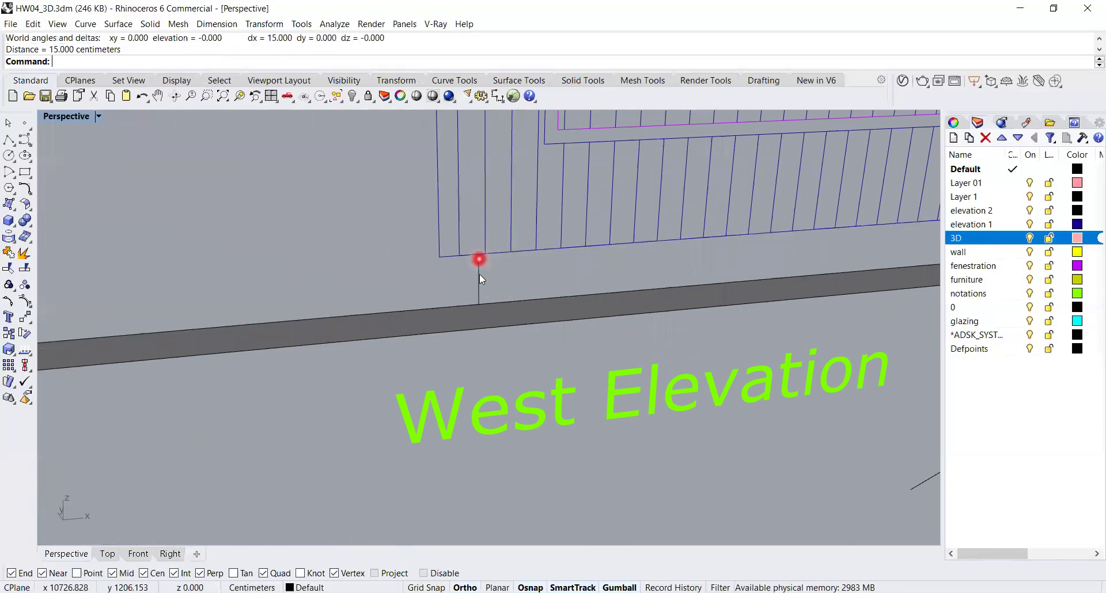
- Draw a polyline between the lower ends of the two vertical support lines at the house's open gable
{"action": "scroll", "coordinate": [485, 250], "scroll_direction": "down", "scroll_amount": 5}
{"action": "right_click_drag", "start_coordinate": [599, 294], "coordinate": [536, 412]}
{"action": "scroll", "coordinate": [440, 388], "scroll_direction": "up", "scroll_amount": 6}
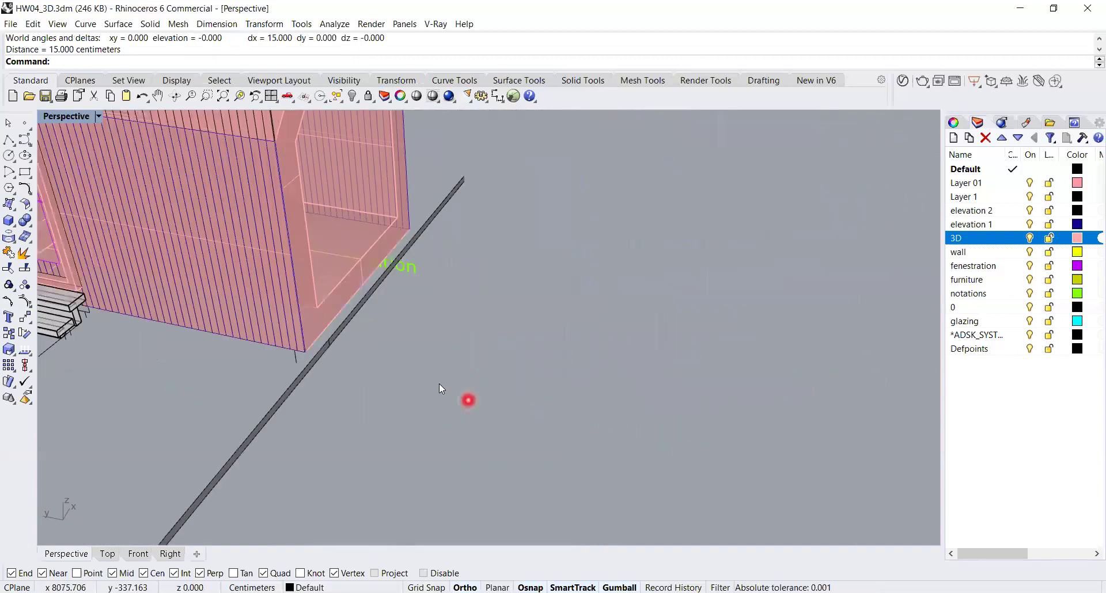
{"action": "scroll", "coordinate": [341, 296], "scroll_direction": "down", "scroll_amount": 4}
{"action": "scroll", "coordinate": [435, 281], "scroll_direction": "up", "scroll_amount": 4}
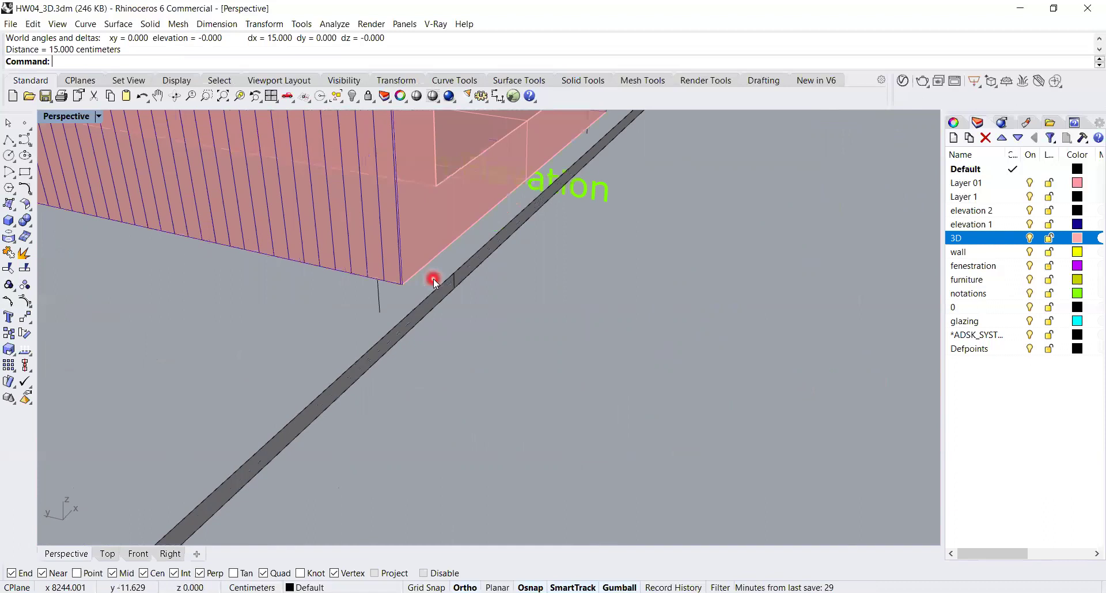
{"action": "scroll", "coordinate": [520, 270], "scroll_direction": "down", "scroll_amount": 4}
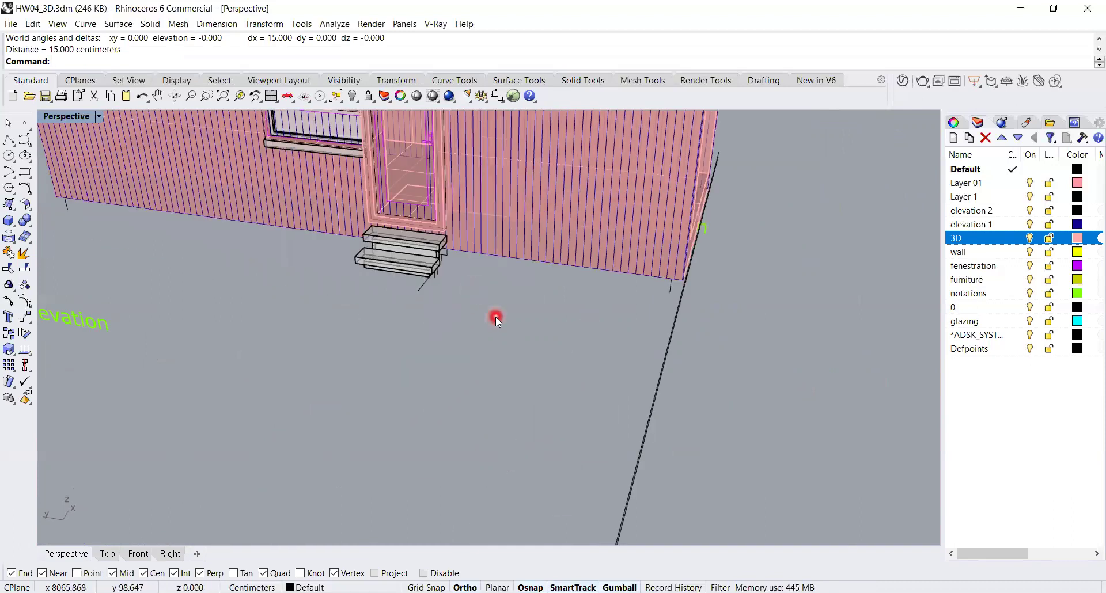
{"action": "right_click_drag", "start_coordinate": [495, 317], "coordinate": [290, 237]}
{"action": "left_click", "coordinate": [10, 143]}
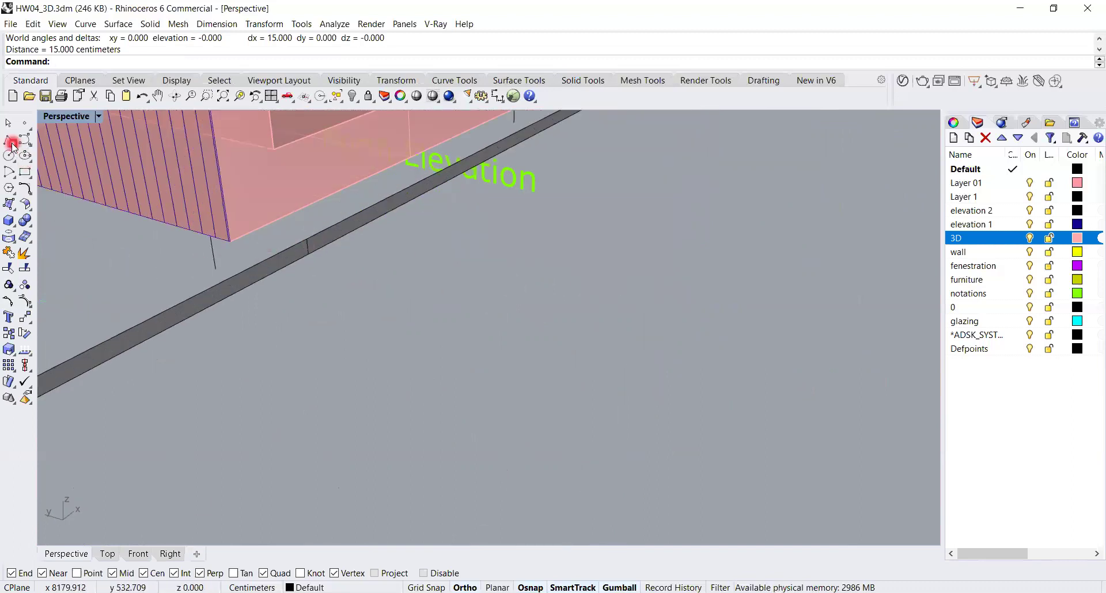
{"action": "key", "text": "Escape"}
{"action": "left_click", "coordinate": [9, 143]}
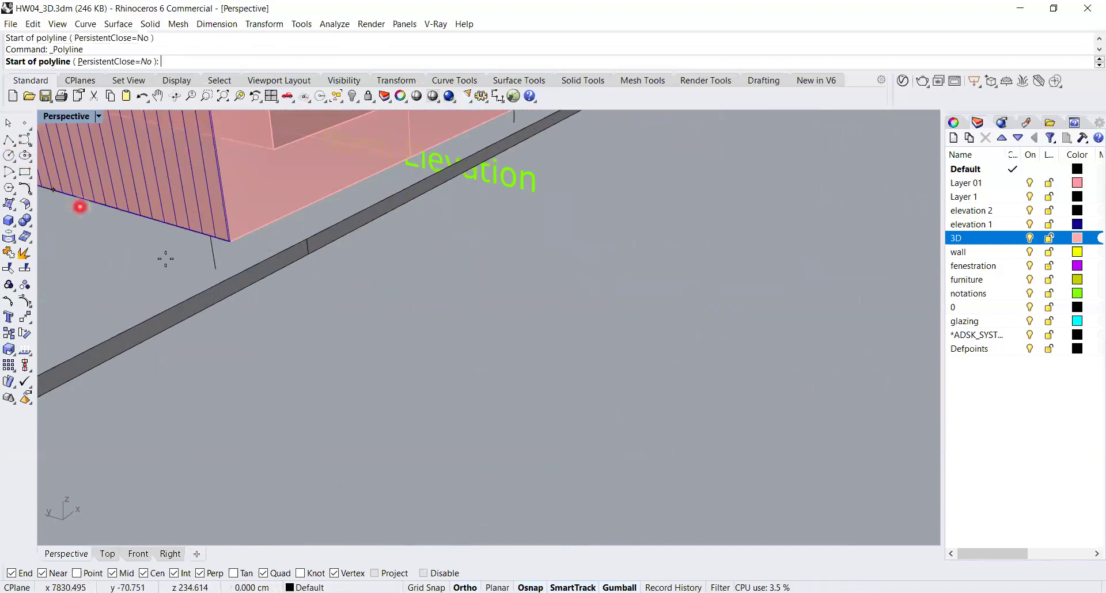
{"action": "left_click", "coordinate": [215, 272]}
{"action": "scroll", "coordinate": [313, 229], "scroll_direction": "up", "scroll_amount": 6}
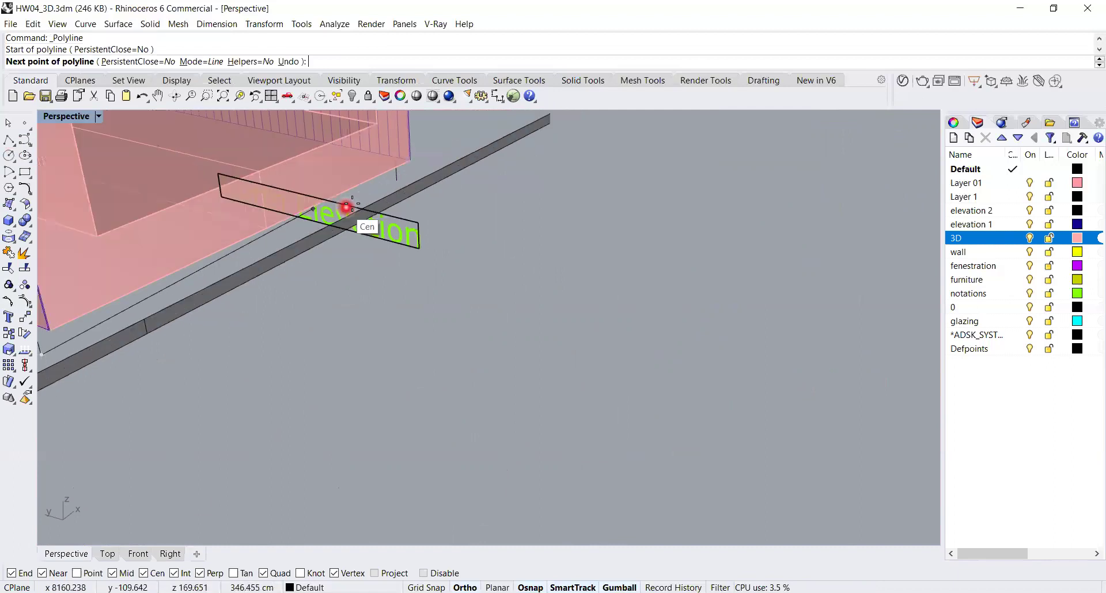
{"action": "scroll", "coordinate": [426, 183], "scroll_direction": "down", "scroll_amount": 5}
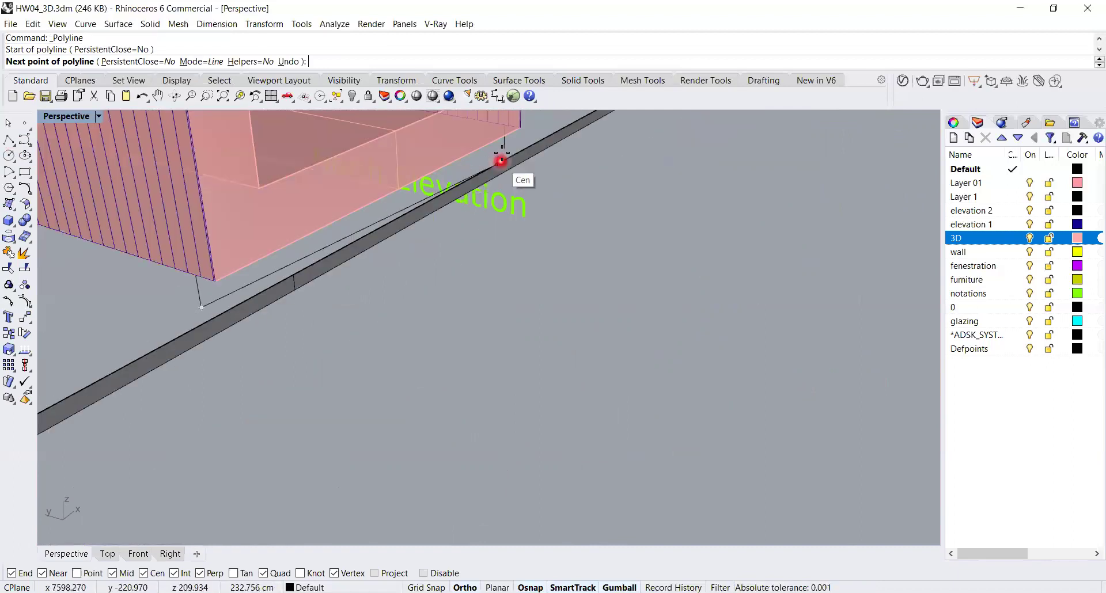
{"action": "left_click", "coordinate": [506, 151]}
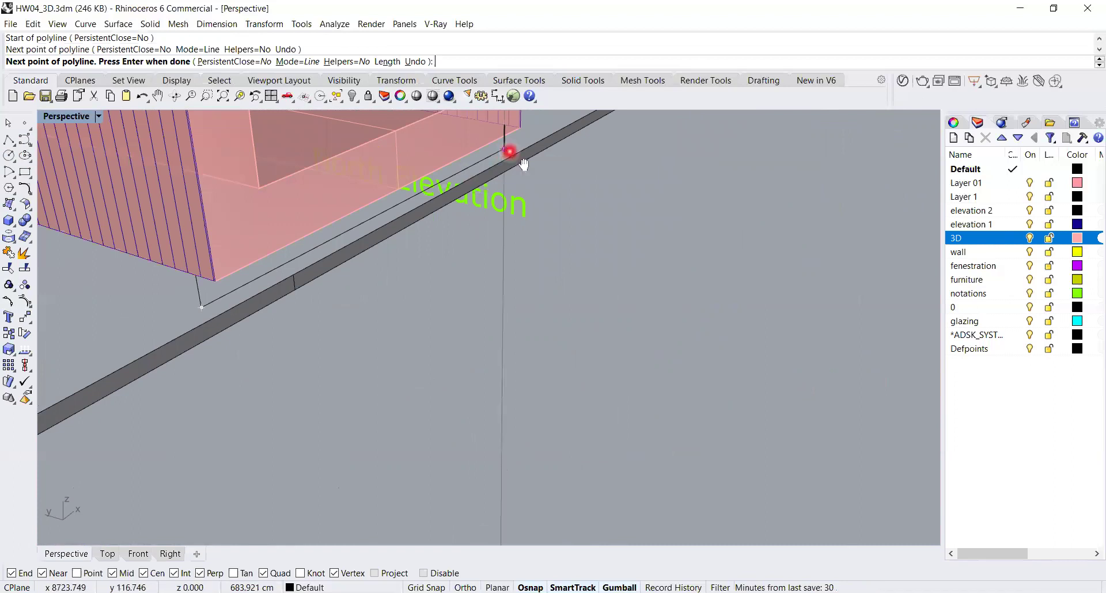
{"action": "scroll", "coordinate": [523, 163], "scroll_direction": "up", "scroll_amount": 6}
{"action": "key", "text": "Return"}
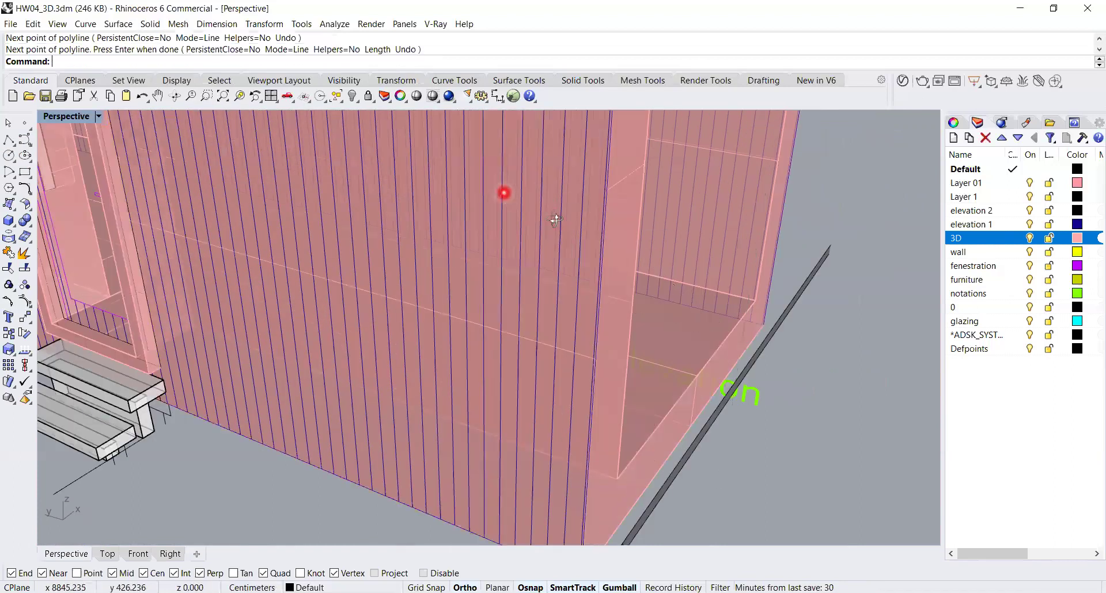
- Delete the ground-line hatch and two curves in front of the house's open gable
{"action": "scroll", "coordinate": [536, 222], "scroll_direction": "down", "scroll_amount": 10}
{"action": "right_click_drag", "start_coordinate": [443, 259], "coordinate": [455, 288]}
{"action": "left_click_drag", "start_coordinate": [495, 370], "coordinate": [435, 284]}
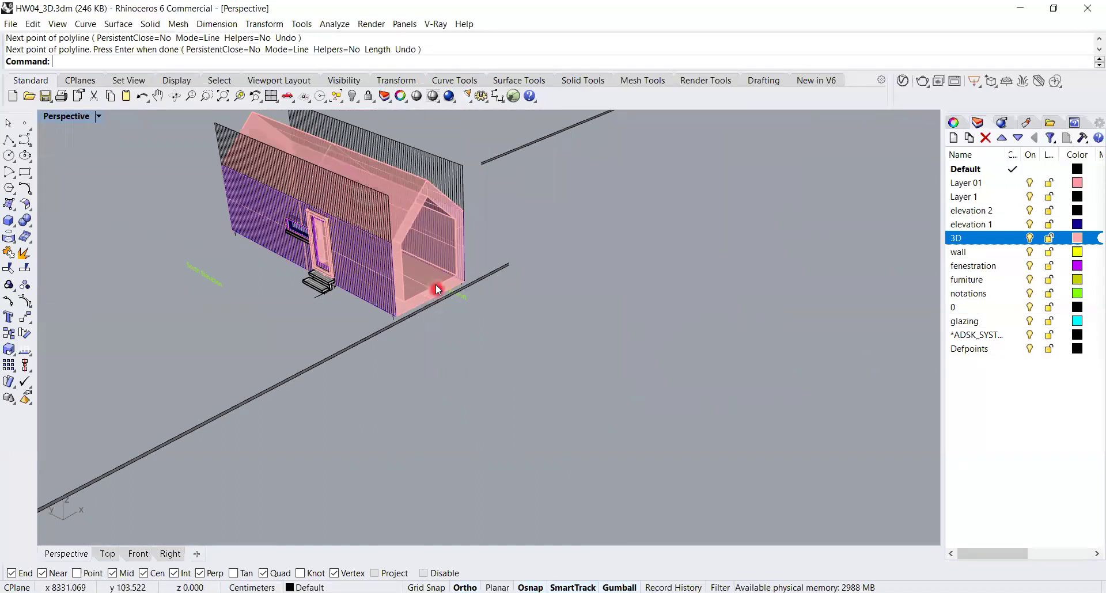
{"action": "left_click", "coordinate": [436, 284]}
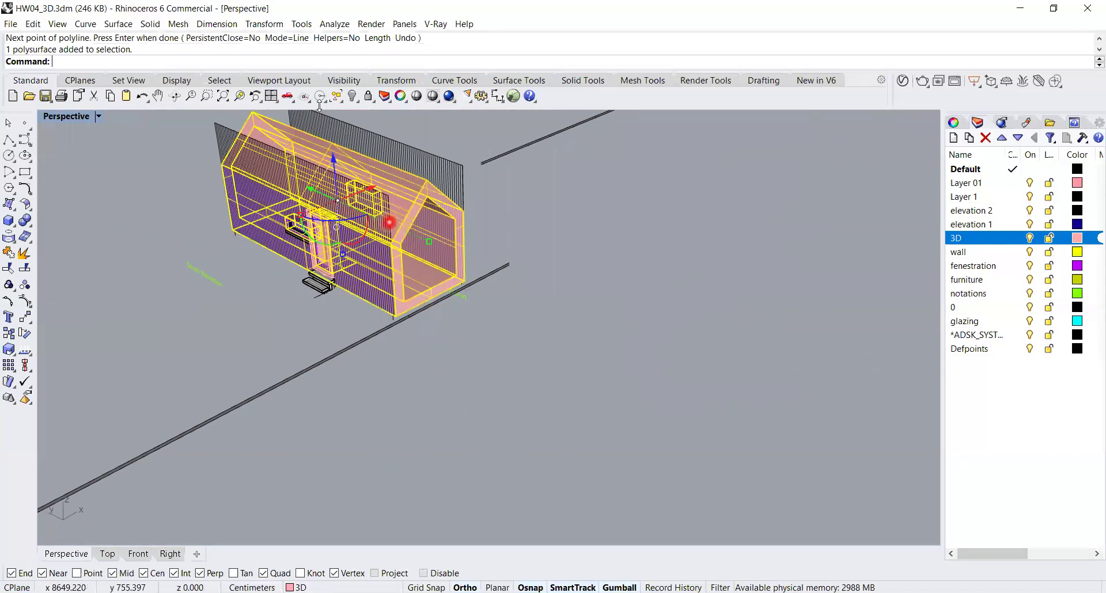
{"action": "left_click", "coordinate": [239, 96]}
{"action": "right_click_drag", "start_coordinate": [387, 222], "coordinate": [457, 277]}
{"action": "left_click_drag", "start_coordinate": [687, 396], "coordinate": [605, 476]}
{"action": "key", "text": "Delete"}
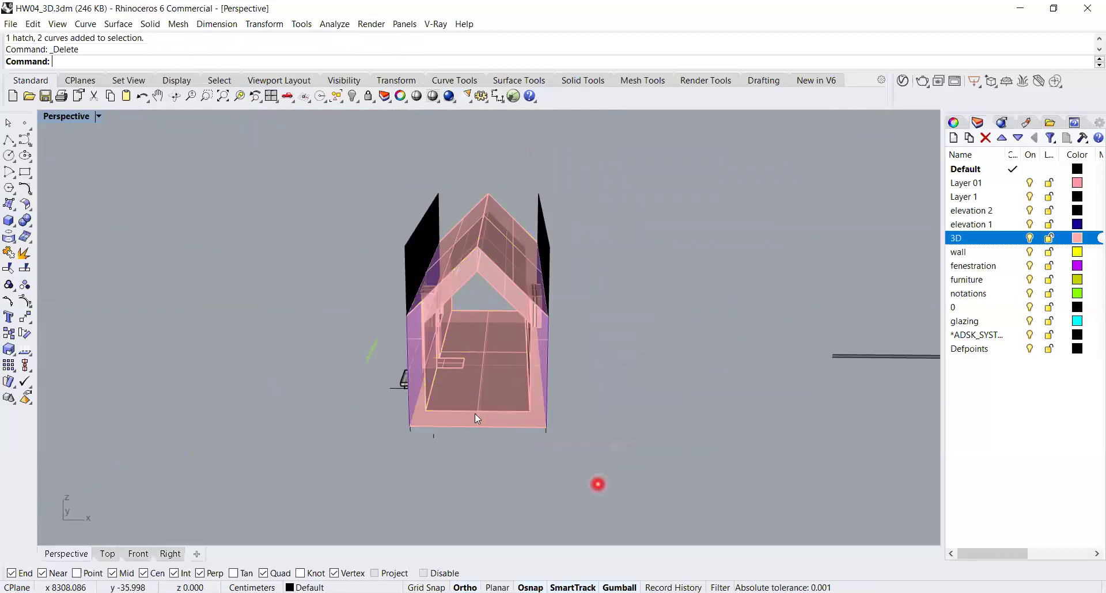
- Delete the stray curve below the gable base and the elevation text labels beside the house
{"action": "scroll", "coordinate": [447, 436], "scroll_direction": "up", "scroll_amount": 3}
{"action": "left_click_drag", "start_coordinate": [447, 436], "coordinate": [385, 473]}
{"action": "key", "text": "Delete"}
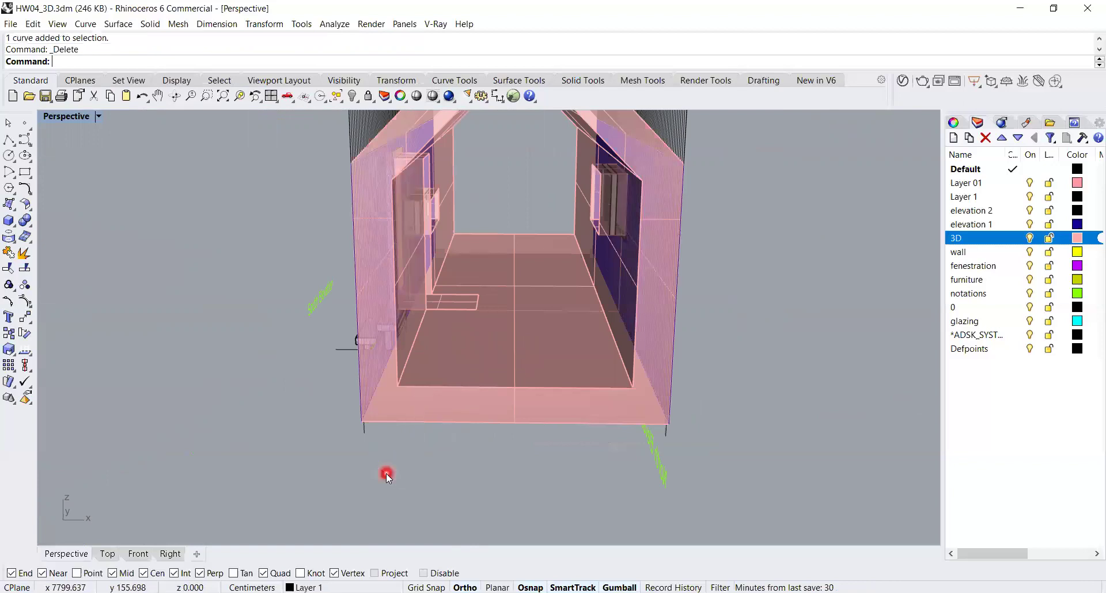
{"action": "right_click_drag", "start_coordinate": [665, 457], "coordinate": [576, 452]}
{"action": "left_click_drag", "start_coordinate": [558, 444], "coordinate": [436, 356]}
{"action": "left_click", "coordinate": [436, 351], "text": "shift"}
{"action": "key", "text": "Delete"}
- Move the two vertical support lines at the open gable from the near line's upper end to the wall's bottom corner
{"action": "right_click_drag", "start_coordinate": [508, 420], "coordinate": [606, 280]}
{"action": "right_click_drag", "start_coordinate": [439, 279], "coordinate": [412, 244]}
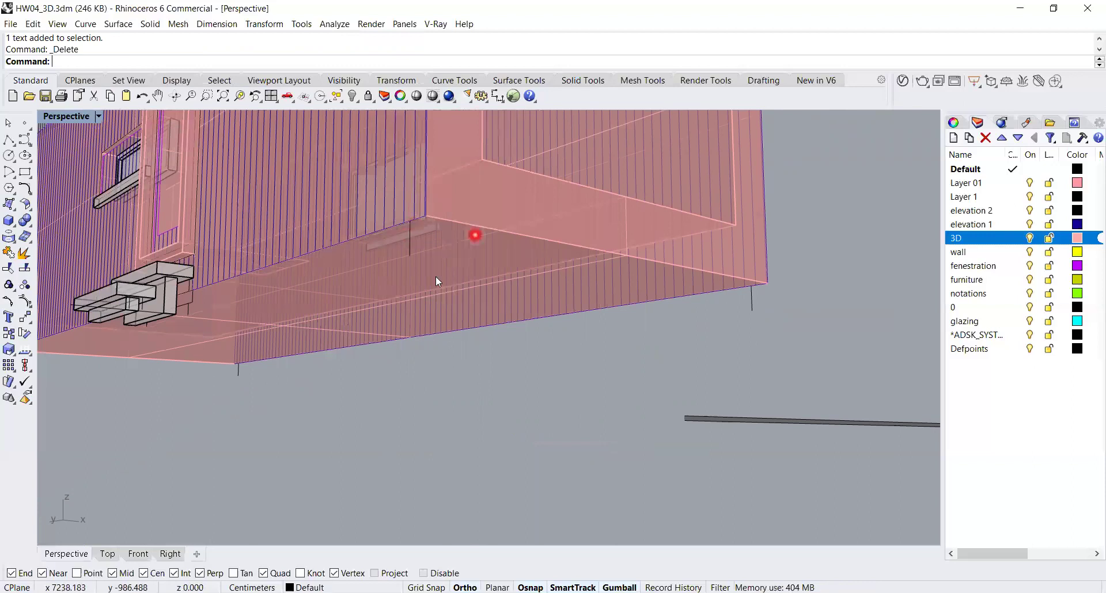
{"action": "right_click_drag", "start_coordinate": [481, 298], "coordinate": [468, 328], "text": "shift"}
{"action": "right_click_drag", "start_coordinate": [678, 396], "coordinate": [754, 368]}
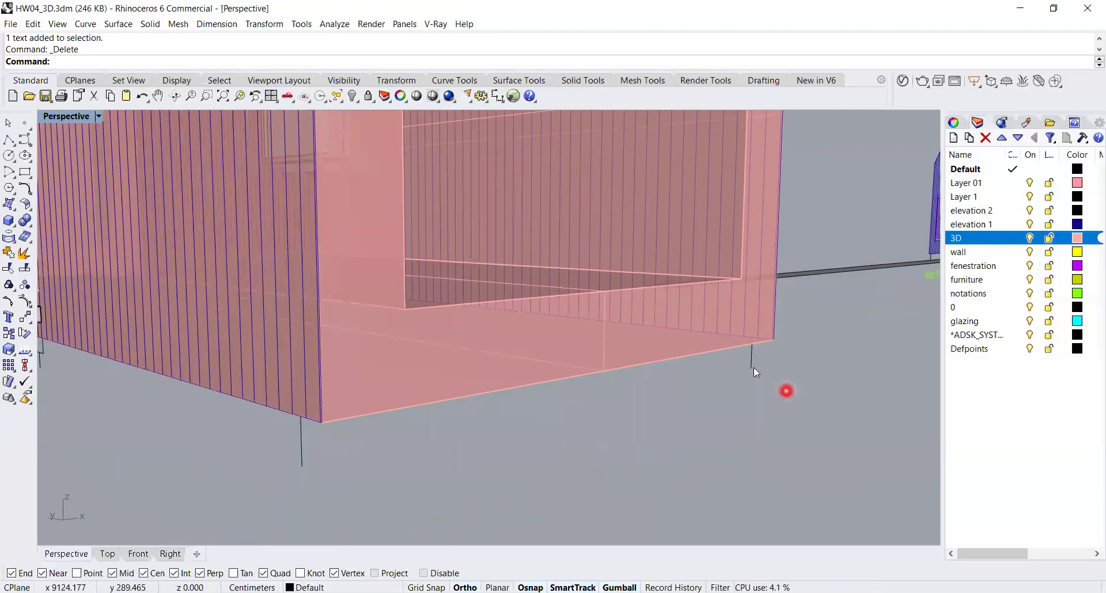
{"action": "left_click", "coordinate": [751, 362]}
{"action": "left_click", "coordinate": [301, 458]}
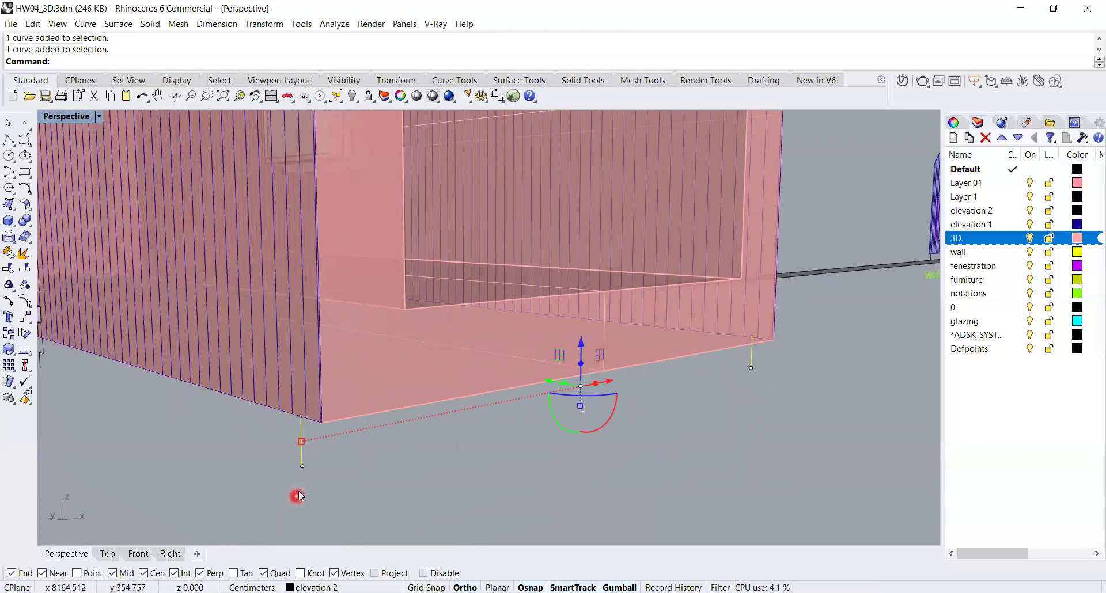
{"action": "type", "text": "m"}
{"action": "key", "text": "Return"}
{"action": "scroll", "coordinate": [299, 423], "scroll_direction": "up", "scroll_amount": 3}
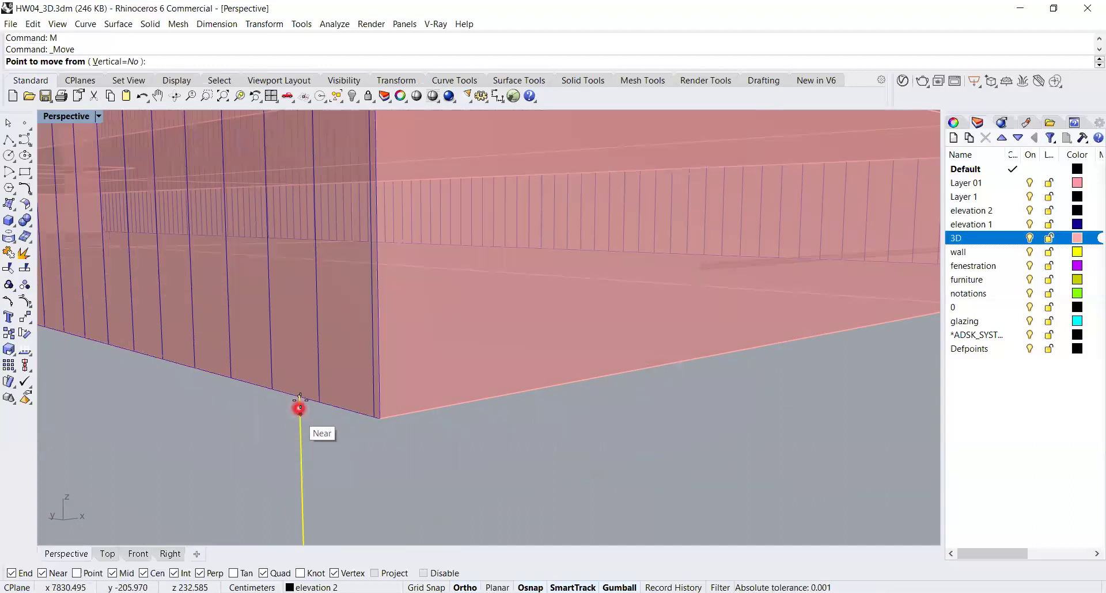
{"action": "left_click", "coordinate": [299, 396]}
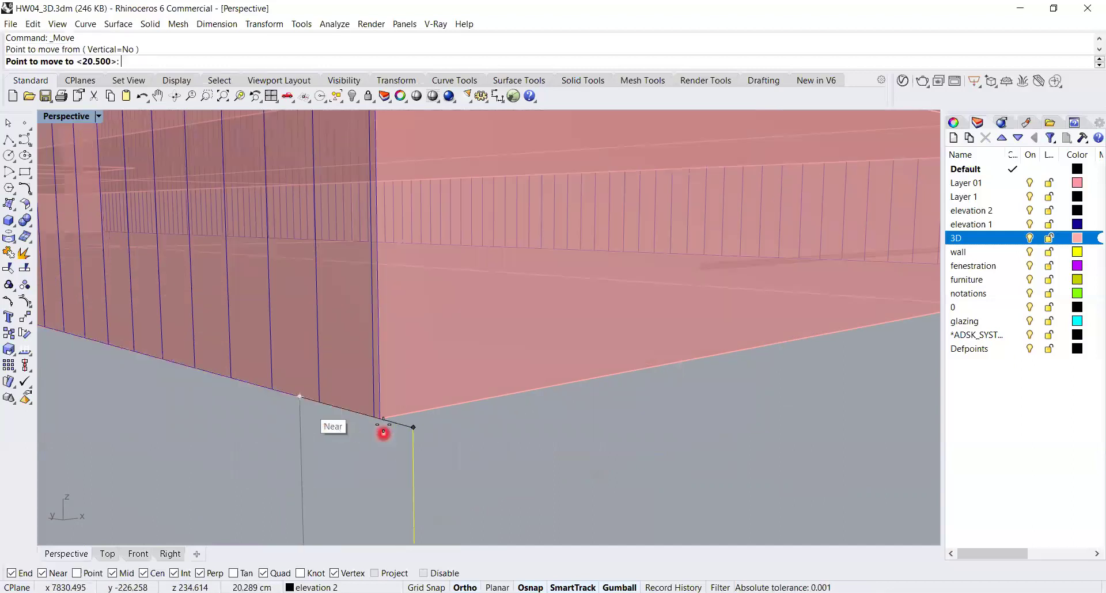
{"action": "left_click", "coordinate": [382, 419]}
{"action": "scroll", "coordinate": [563, 426], "scroll_direction": "down", "scroll_amount": 5}
{"action": "right_click_drag", "start_coordinate": [563, 426], "coordinate": [551, 433], "text": "shift"}
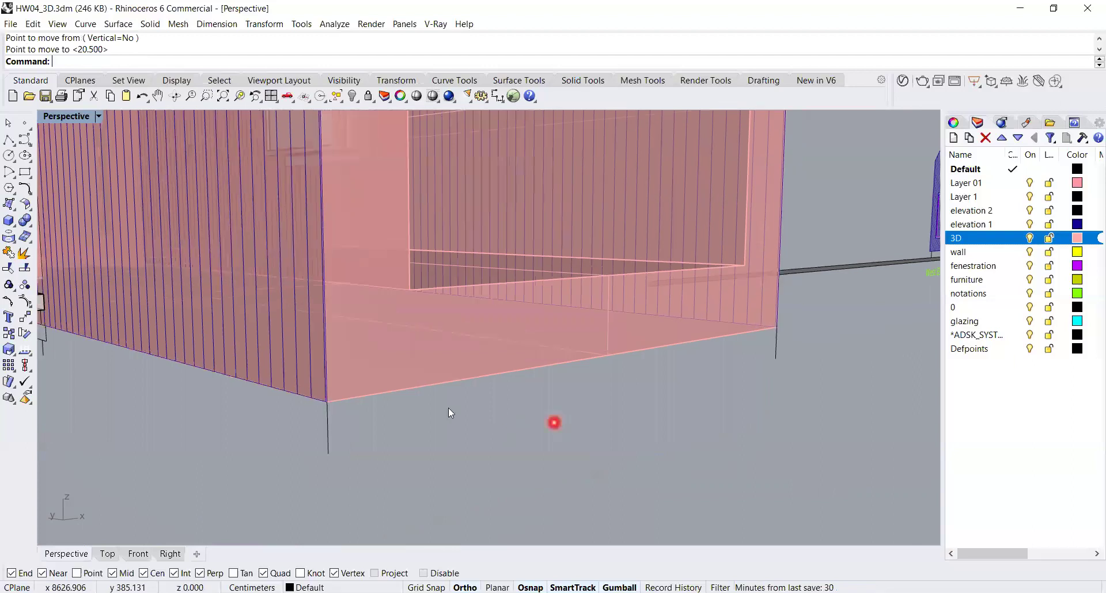
- Draw two straight polylines joining the lower ends and the upper ends of the gable's two vertical support lines
{"action": "left_click", "coordinate": [9, 139]}
{"action": "left_click", "coordinate": [329, 453]}
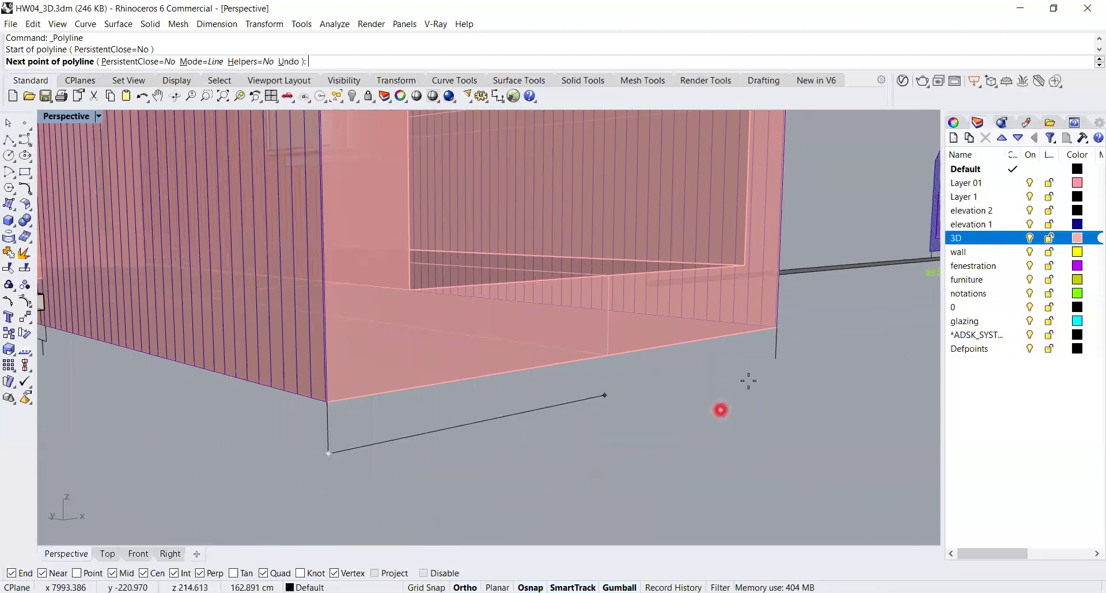
{"action": "left_click", "coordinate": [776, 357]}
{"action": "left_click", "coordinate": [777, 327]}
{"action": "right_click", "coordinate": [777, 327]}
{"action": "right_click", "coordinate": [778, 327]}
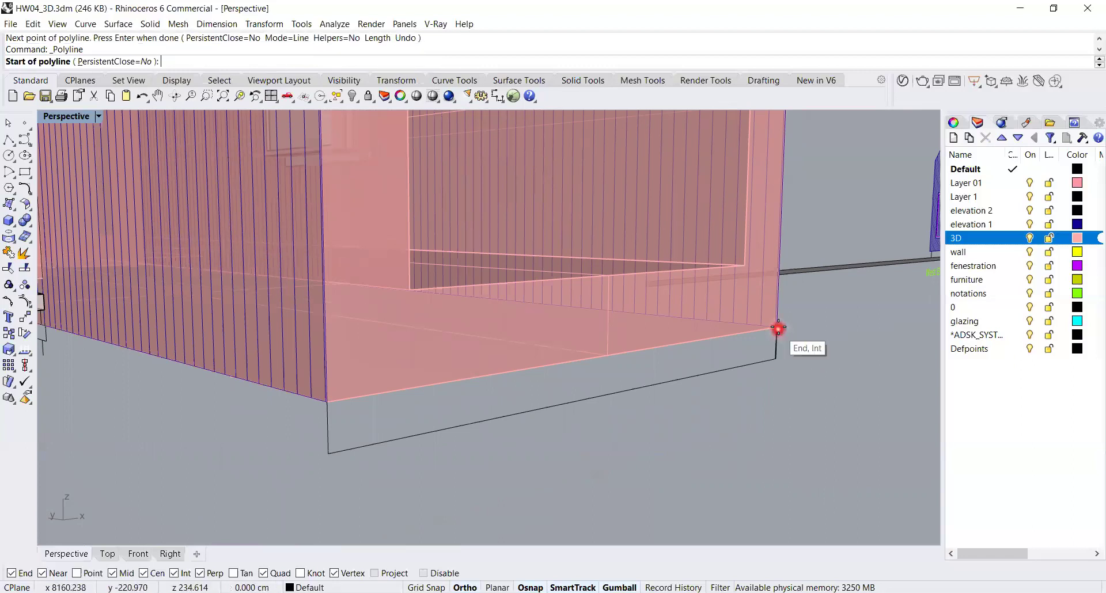
{"action": "left_click", "coordinate": [777, 328]}
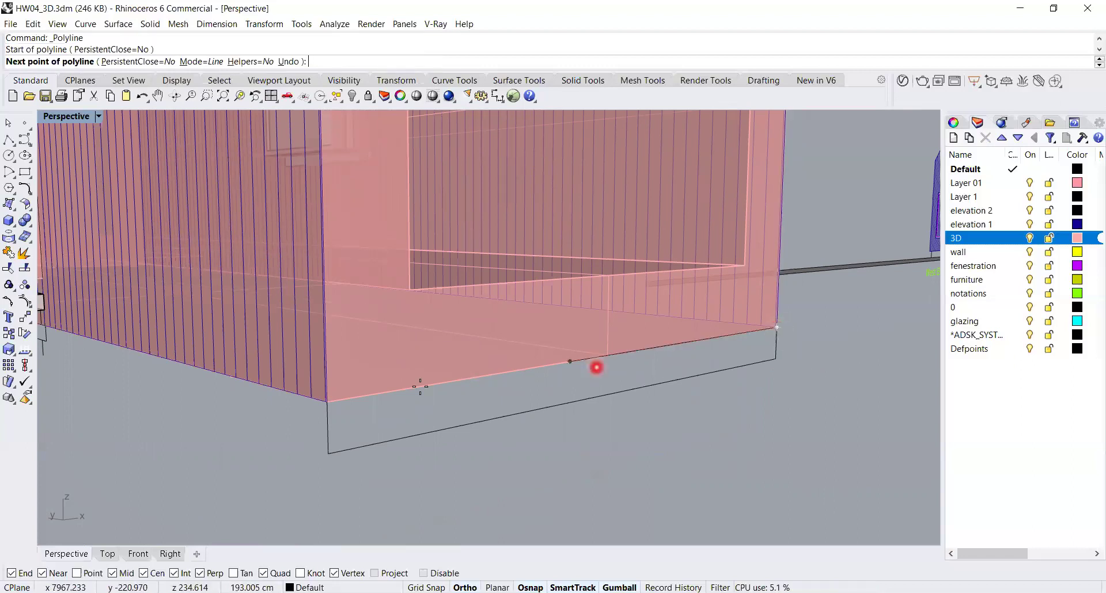
{"action": "left_click", "coordinate": [327, 402]}
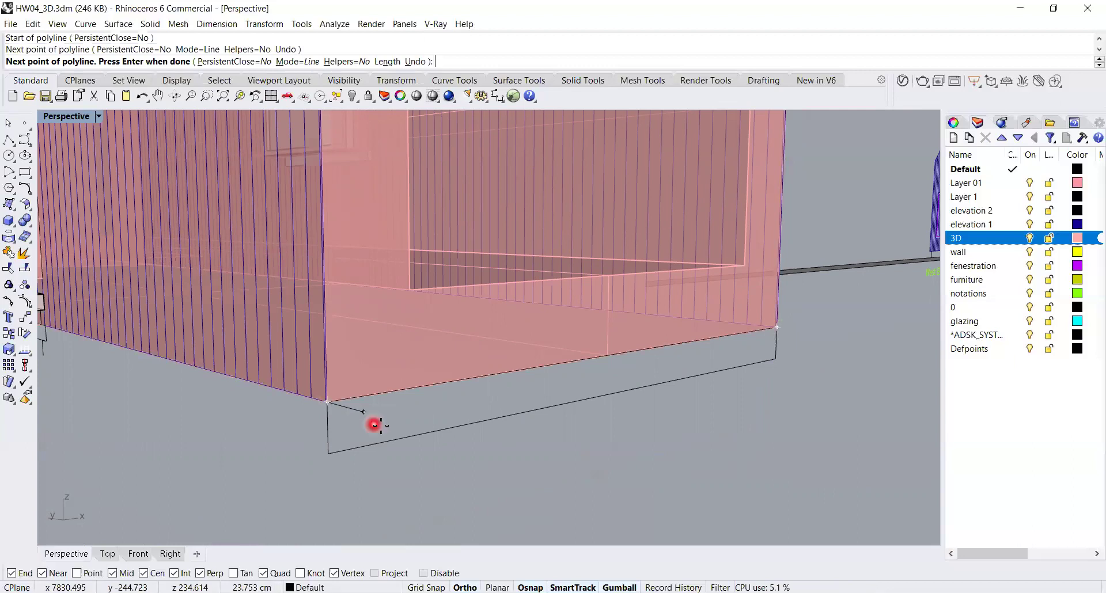
{"action": "right_click", "coordinate": [375, 425]}
- Join the two support lines and the two connecting lines below the gable into one closed outline
{"action": "left_click", "coordinate": [446, 427]}
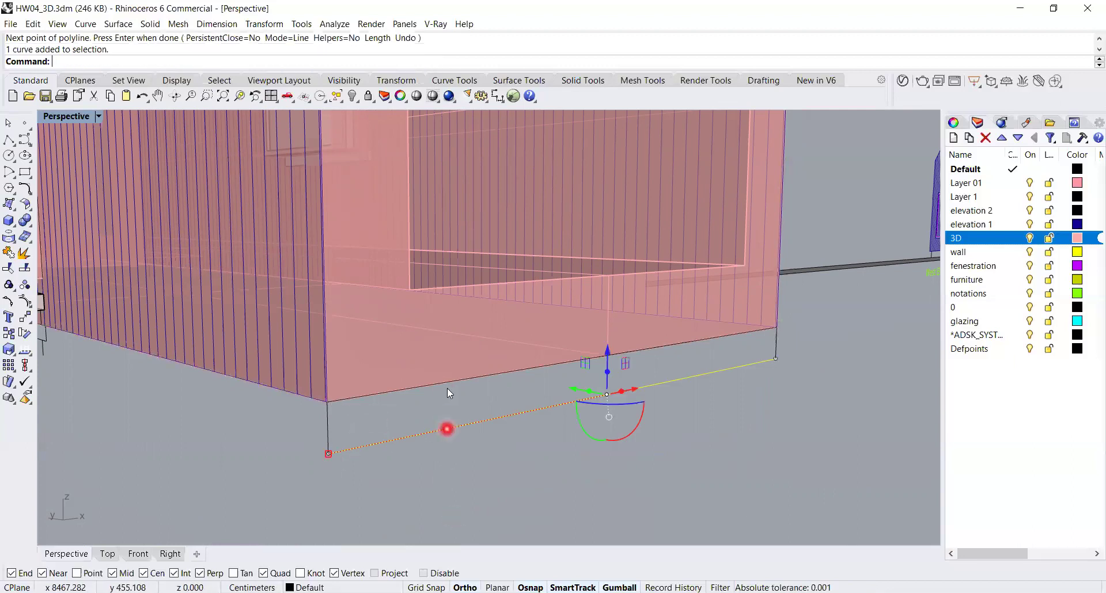
{"action": "left_click", "coordinate": [496, 425]}
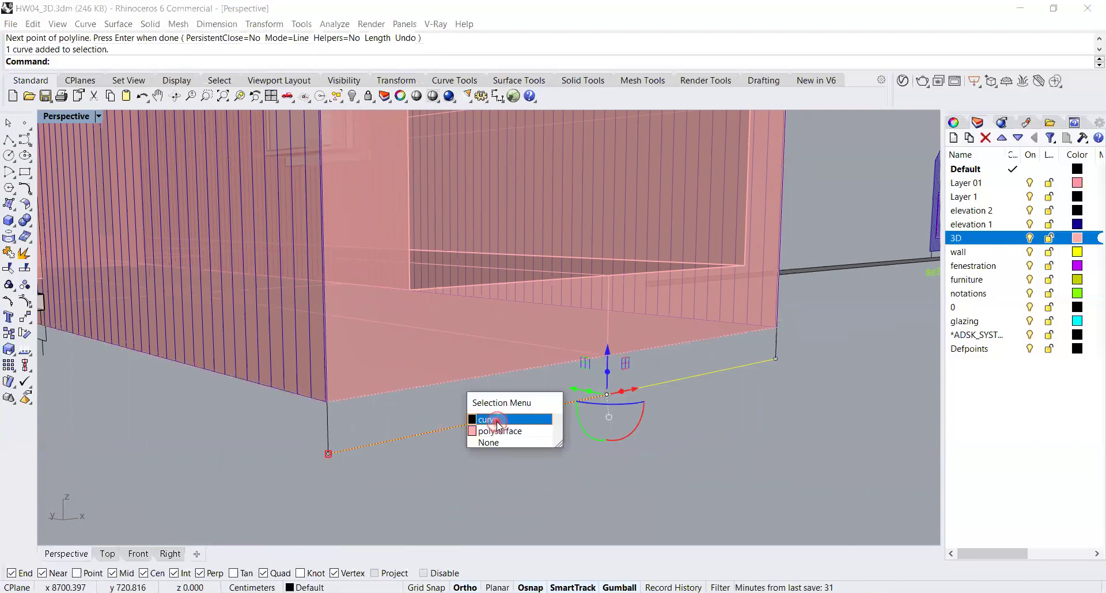
{"action": "left_click", "coordinate": [496, 425]}
{"action": "key", "text": "ctrl+j"}
{"action": "left_click", "coordinate": [649, 408]}
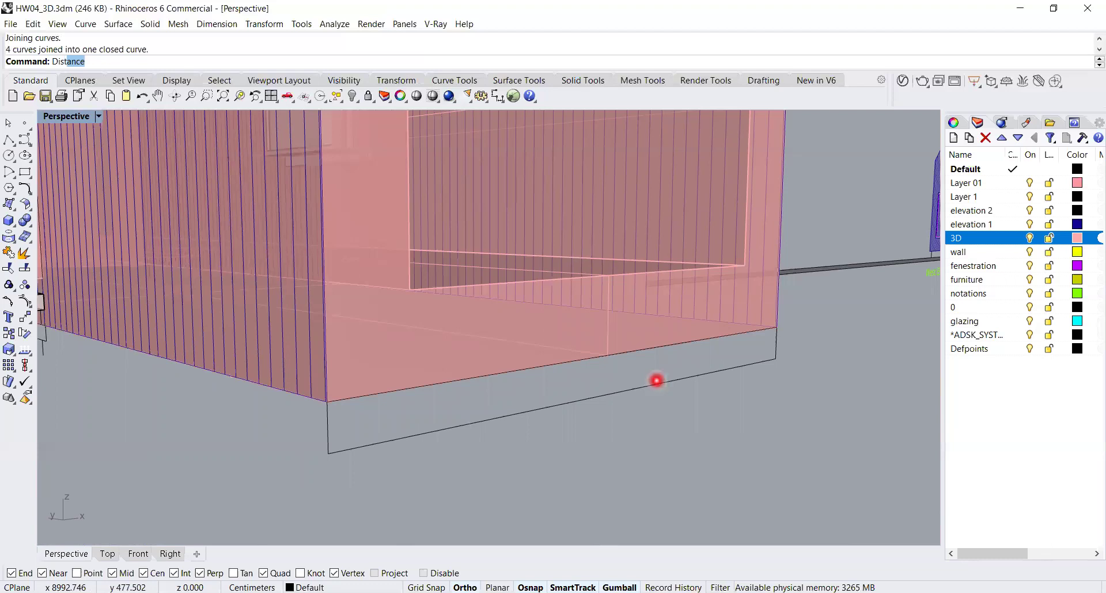
- Measure the length of the closed outline's lower edge between its two bottom corners, once from each end
{"action": "type", "text": "Dist"}
{"action": "key", "text": "Return"}
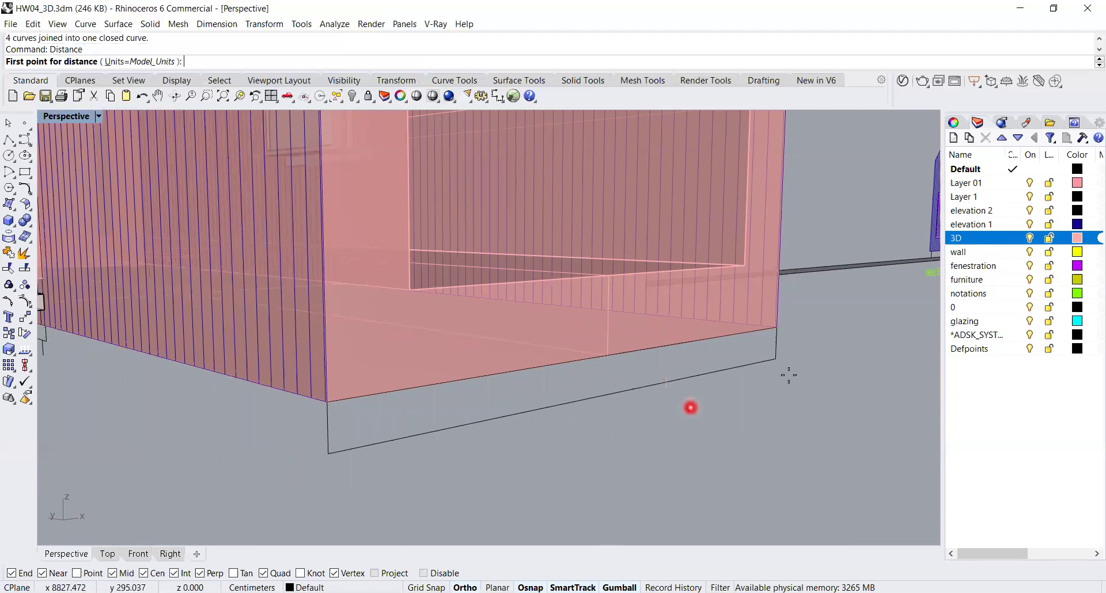
{"action": "left_click", "coordinate": [775, 359]}
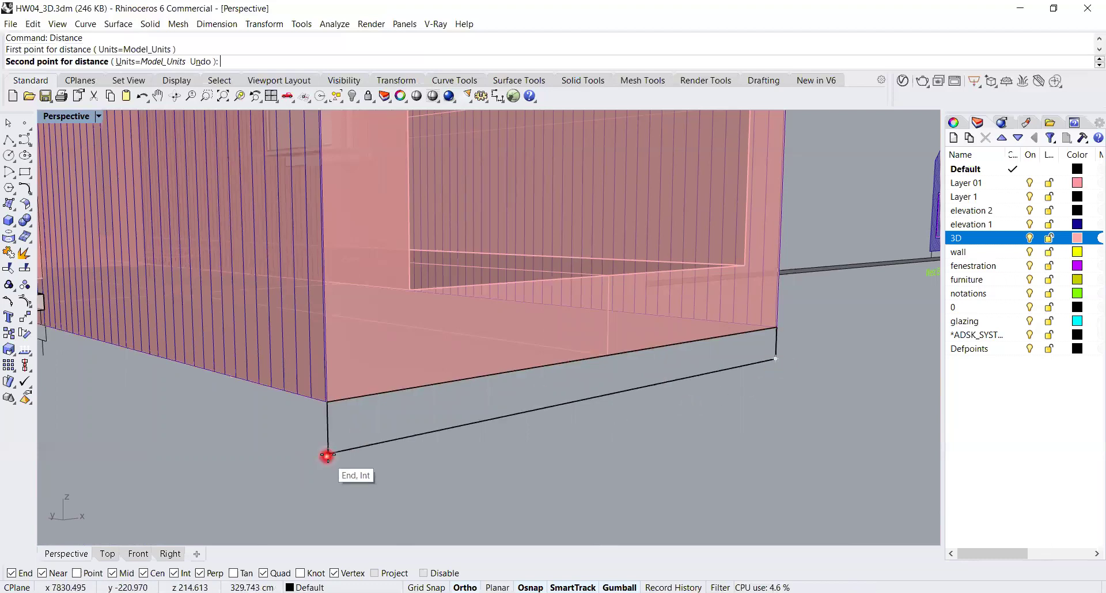
{"action": "left_click", "coordinate": [328, 453]}
{"action": "right_click", "coordinate": [335, 467]}
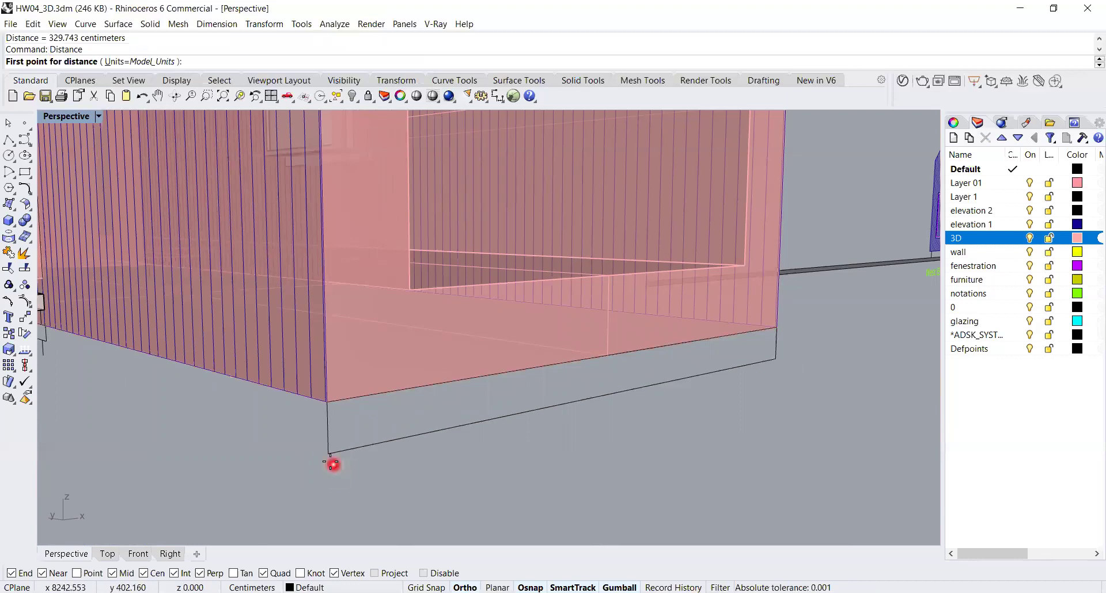
{"action": "left_click", "coordinate": [328, 453]}
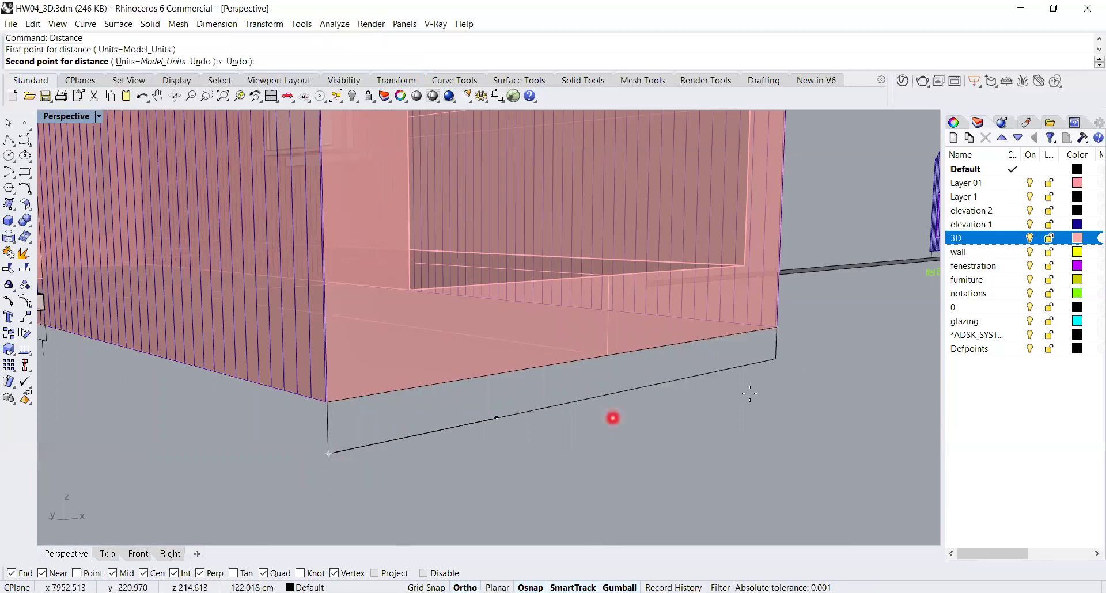
{"action": "left_click", "coordinate": [777, 361]}
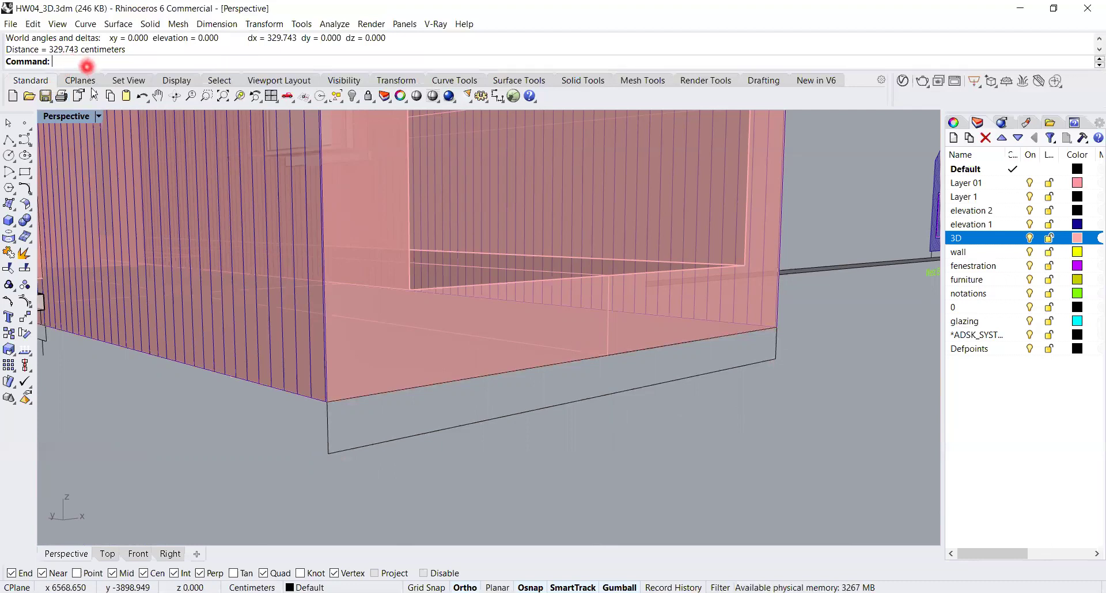
{"action": "right_click_drag", "start_coordinate": [658, 431], "coordinate": [704, 425], "text": "shift"}
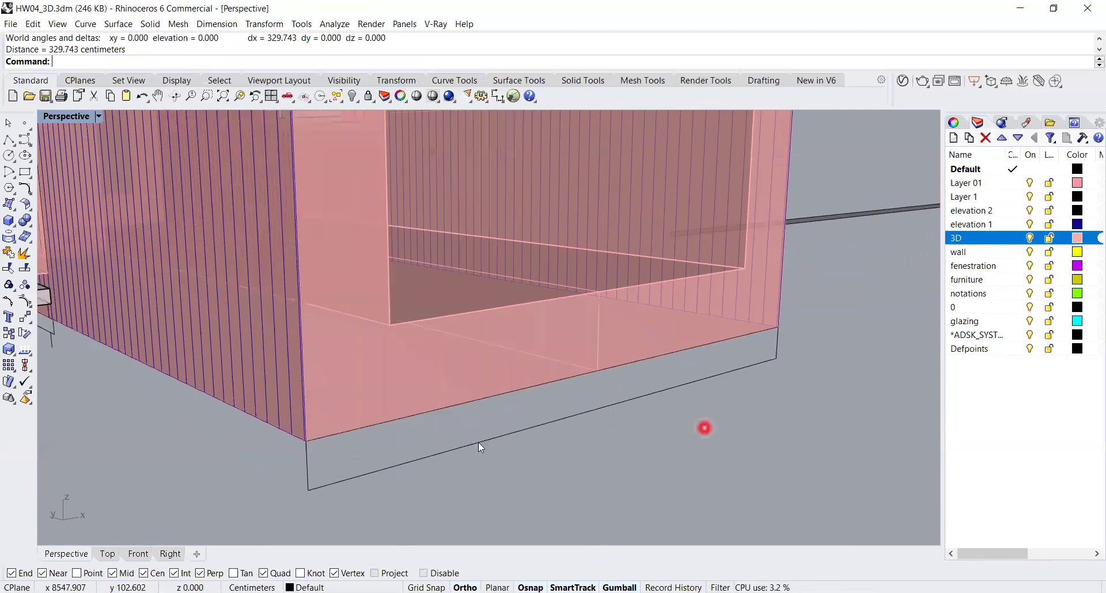
{"action": "left_click", "coordinate": [429, 466]}
{"action": "left_click", "coordinate": [375, 489]}
{"action": "left_click", "coordinate": [10, 141]}
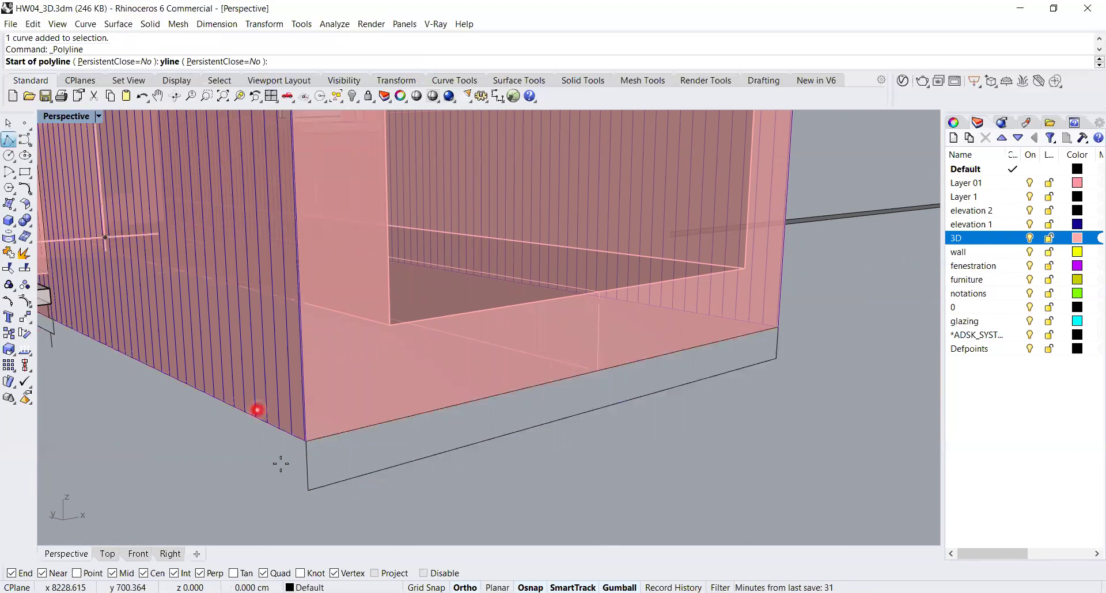
{"action": "left_click", "coordinate": [309, 491]}
{"action": "key", "text": "Escape"}
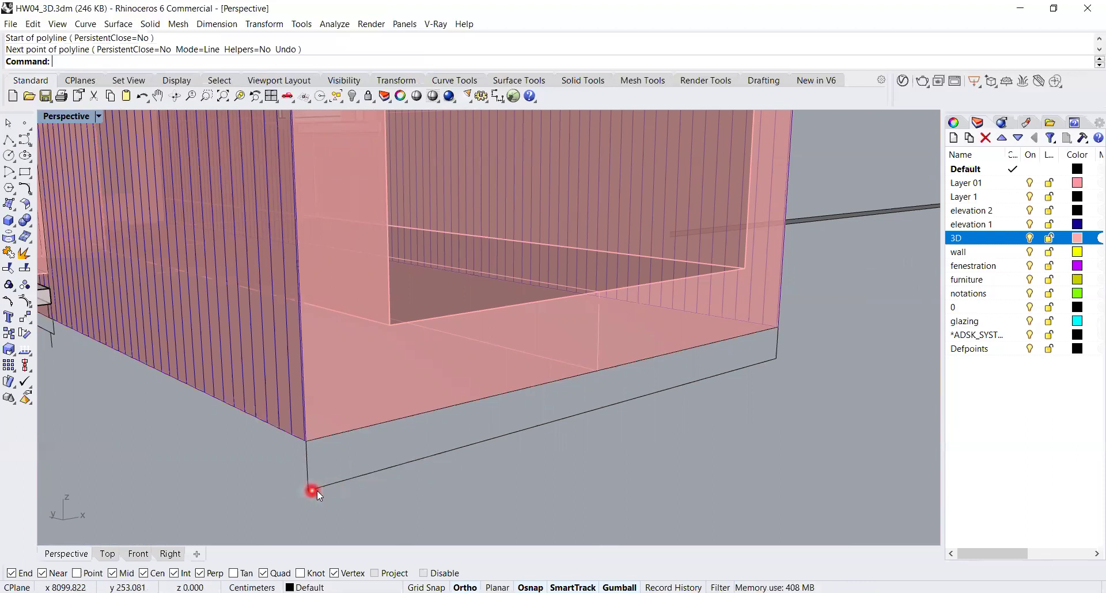
- Move the near vertical edge of the closed outline 15 cm inward along the gable's base
{"action": "left_click", "coordinate": [317, 490]}
{"action": "left_click", "coordinate": [285, 508]}
{"action": "left_click_drag", "start_coordinate": [326, 431], "coordinate": [328, 430]}
{"action": "scroll", "coordinate": [319, 506], "scroll_direction": "up", "scroll_amount": 4}
{"action": "type", "text": "m"}
{"action": "key", "text": "Return"}
{"action": "left_click", "coordinate": [395, 503]}
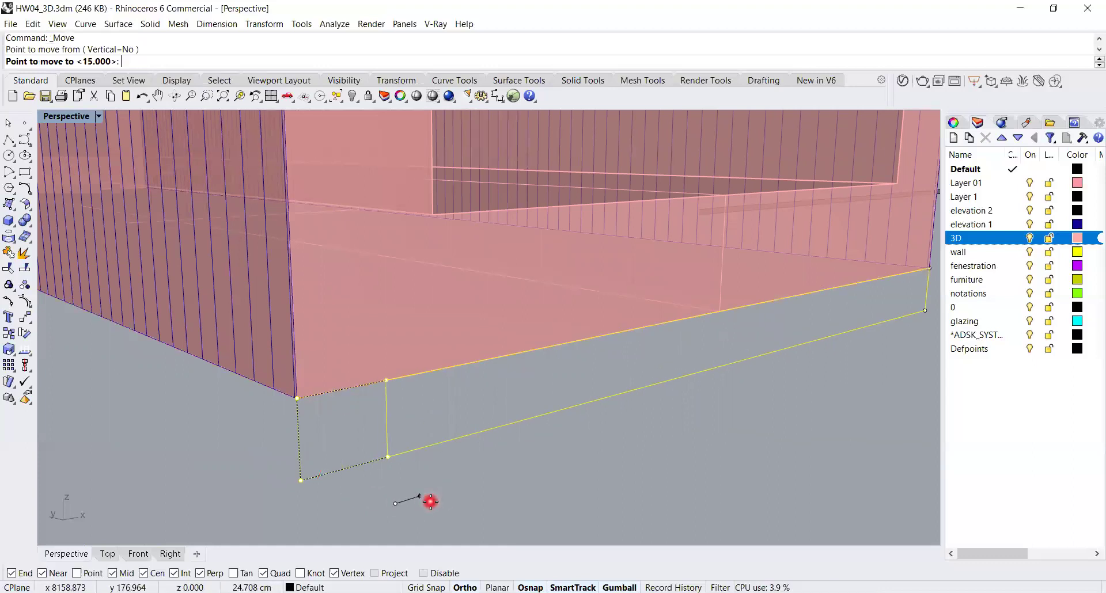
{"action": "type", "text": "15"}
{"action": "key", "text": "Return"}
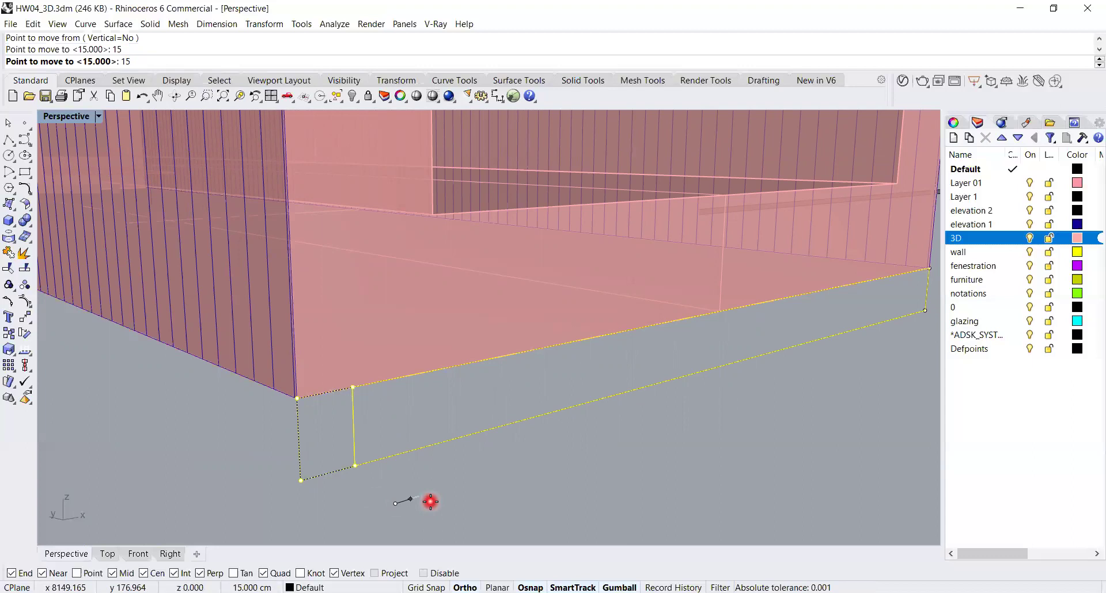
{"action": "left_click", "coordinate": [459, 464]}
- Move the far vertical edge of the closed outline 15 cm inward along the gable's base
{"action": "scroll", "coordinate": [460, 465], "scroll_direction": "down", "scroll_amount": 6}
{"action": "right_click_drag", "start_coordinate": [710, 367], "coordinate": [638, 384], "text": "shift"}
{"action": "scroll", "coordinate": [638, 384], "scroll_direction": "up", "scroll_amount": 8}
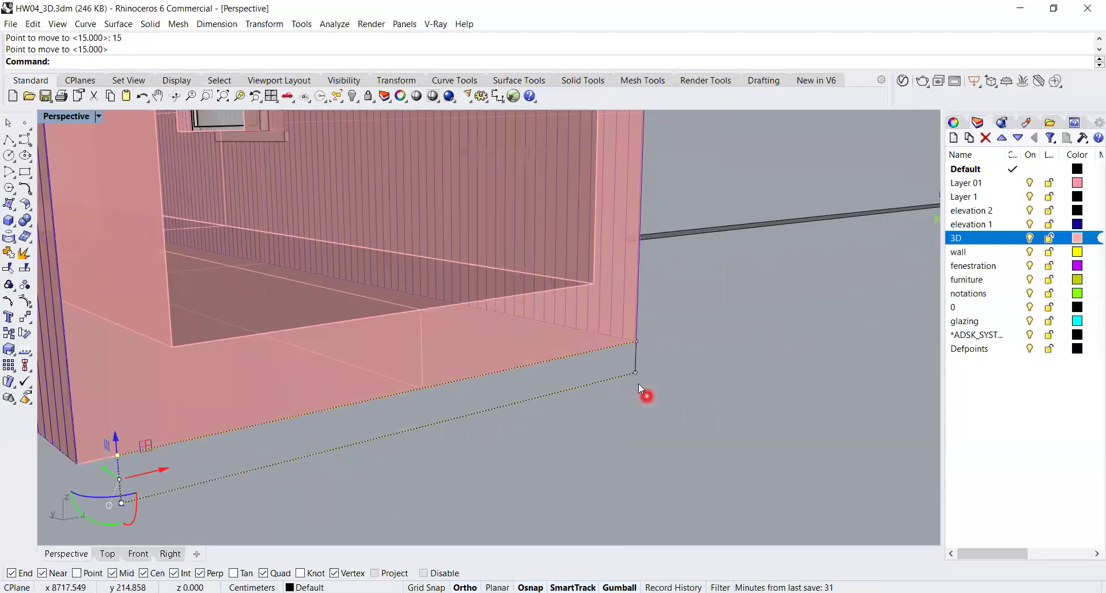
{"action": "left_click_drag", "start_coordinate": [625, 404], "coordinate": [665, 304]}
{"action": "type", "text": "m"}
{"action": "key", "text": "Return"}
{"action": "left_click", "coordinate": [678, 393]}
{"action": "type", "text": "15"}
{"action": "key", "text": "Return"}
{"action": "left_click", "coordinate": [655, 404]}
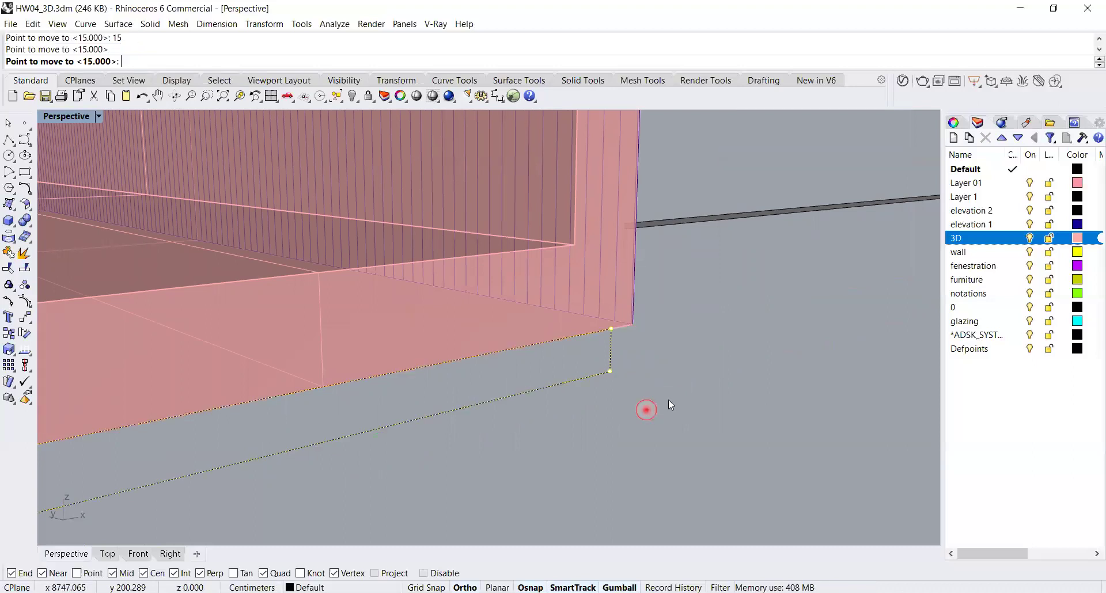
- Try to move the whole closed outline along the base of the open gable
{"action": "scroll", "coordinate": [634, 414], "scroll_direction": "down", "scroll_amount": 5}
{"action": "scroll", "coordinate": [506, 435], "scroll_direction": "up", "scroll_amount": 2}
{"action": "left_click", "coordinate": [514, 430]}
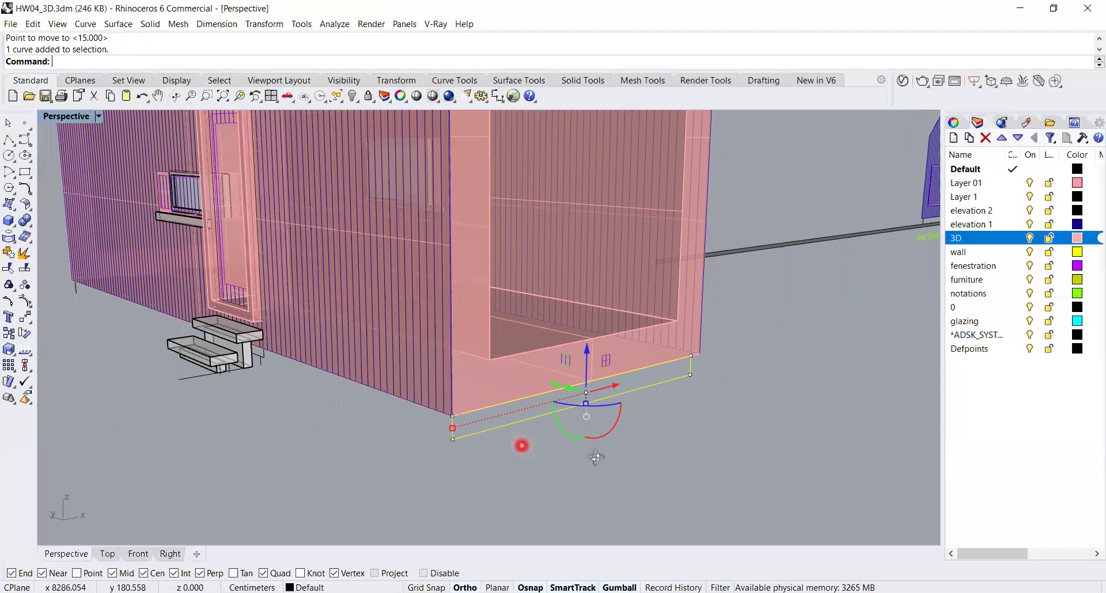
{"action": "right_click_drag", "start_coordinate": [592, 456], "coordinate": [605, 455]}
{"action": "right_click", "coordinate": [576, 477]}
{"action": "left_click", "coordinate": [561, 476]}
{"action": "right_click_drag", "start_coordinate": [549, 475], "coordinate": [568, 392]}
{"action": "scroll", "coordinate": [569, 369], "scroll_direction": "down", "scroll_amount": 3}
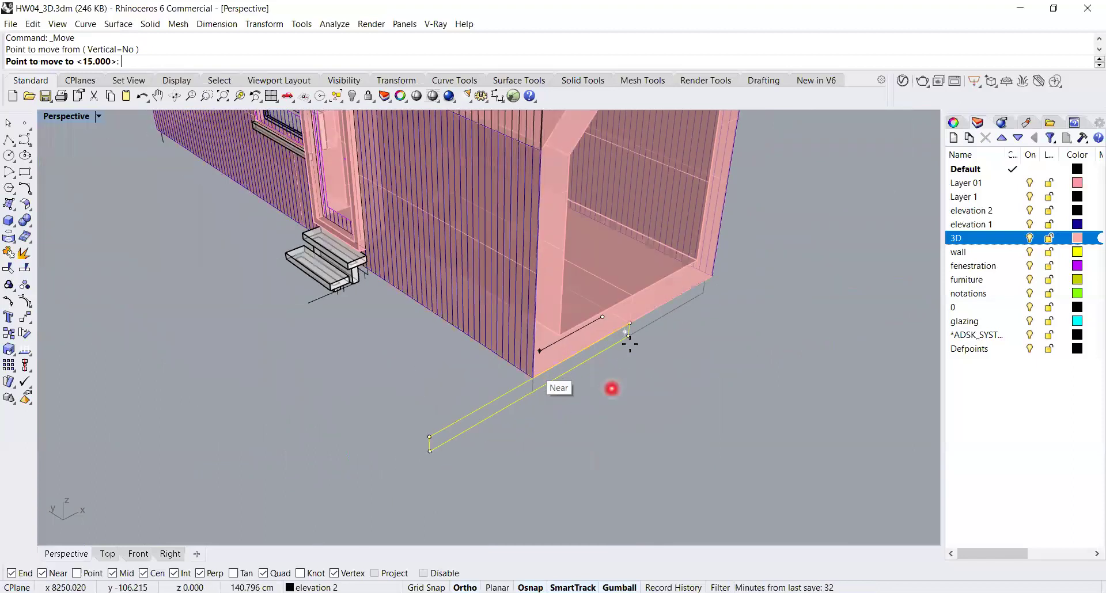
{"action": "scroll", "coordinate": [622, 369], "scroll_direction": "up", "scroll_amount": 2}
{"action": "left_click", "coordinate": [668, 359]}
{"action": "scroll", "coordinate": [667, 352], "scroll_direction": "down", "scroll_amount": 2}
{"action": "right_click_drag", "start_coordinate": [667, 353], "coordinate": [629, 215]}
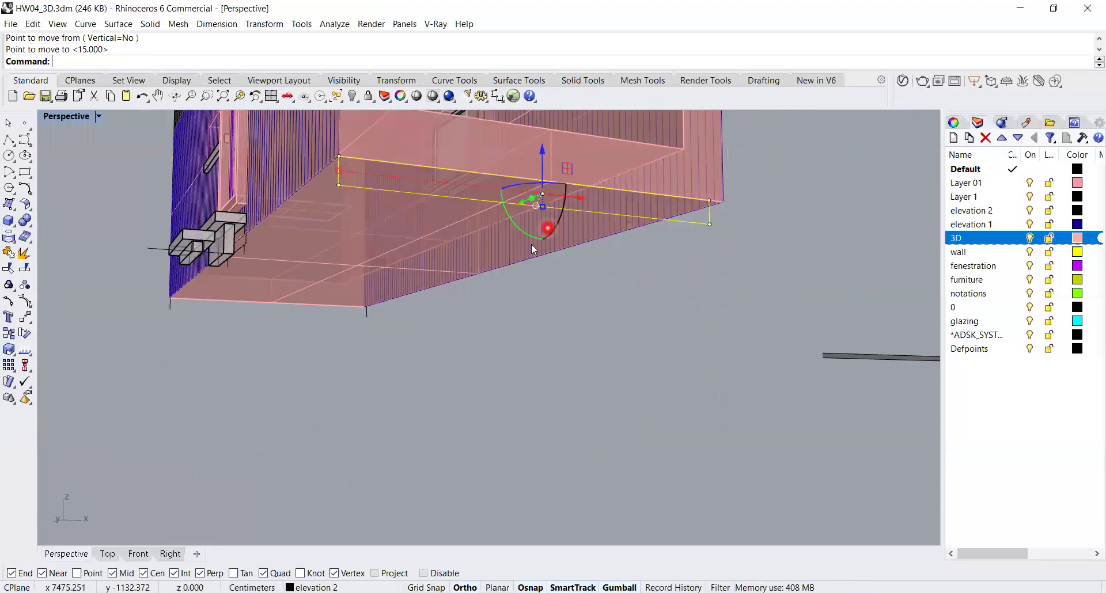
{"action": "right_click_drag", "start_coordinate": [754, 273], "coordinate": [785, 267]}
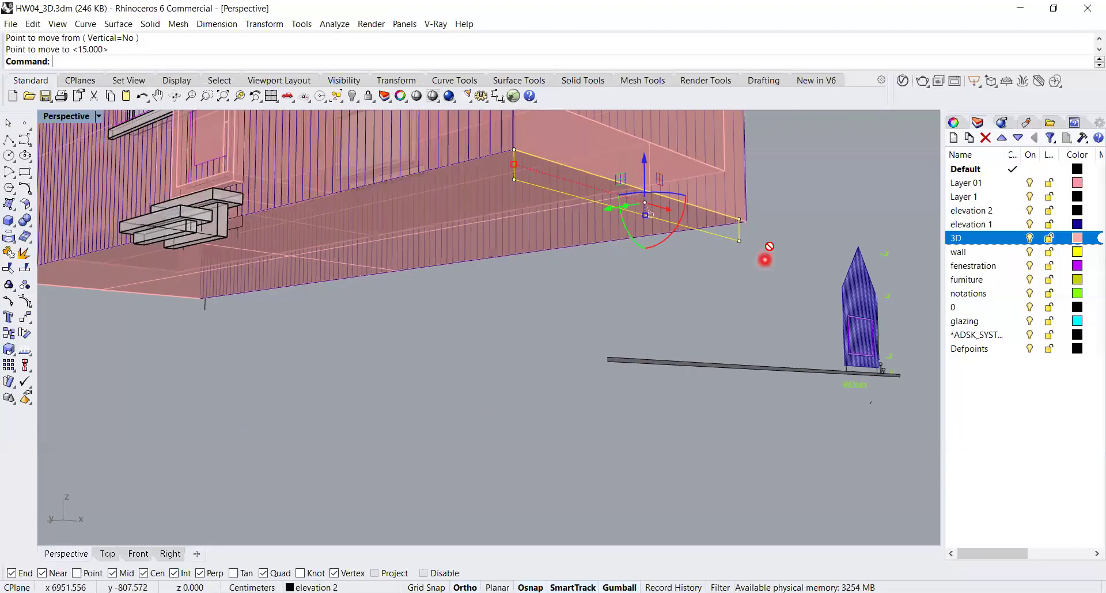
{"action": "type", "text": "m"}
{"action": "key", "text": "Return"}
{"action": "key", "text": "Escape"}
{"action": "key", "text": "Escape"}
{"action": "left_click", "coordinate": [723, 237]}
{"action": "type", "text": "m"}
{"action": "key", "text": "Return"}
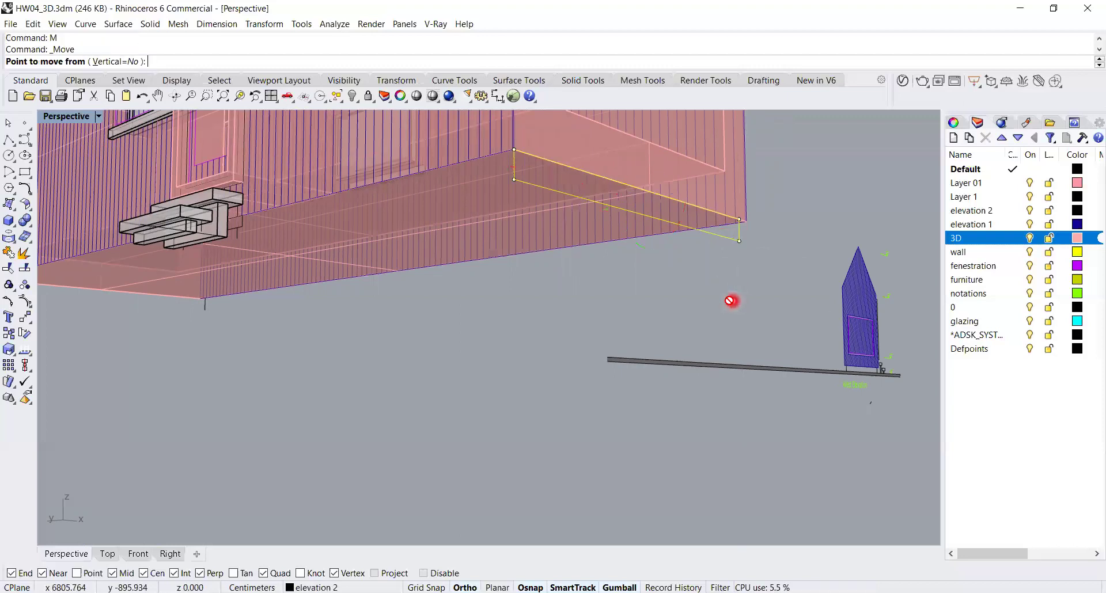
{"action": "key", "text": "Escape"}
{"action": "left_click", "coordinate": [718, 231]}
{"action": "right_click_drag", "start_coordinate": [718, 231], "coordinate": [751, 293]}
{"action": "type", "text": "m"}
{"action": "key", "text": "Return"}
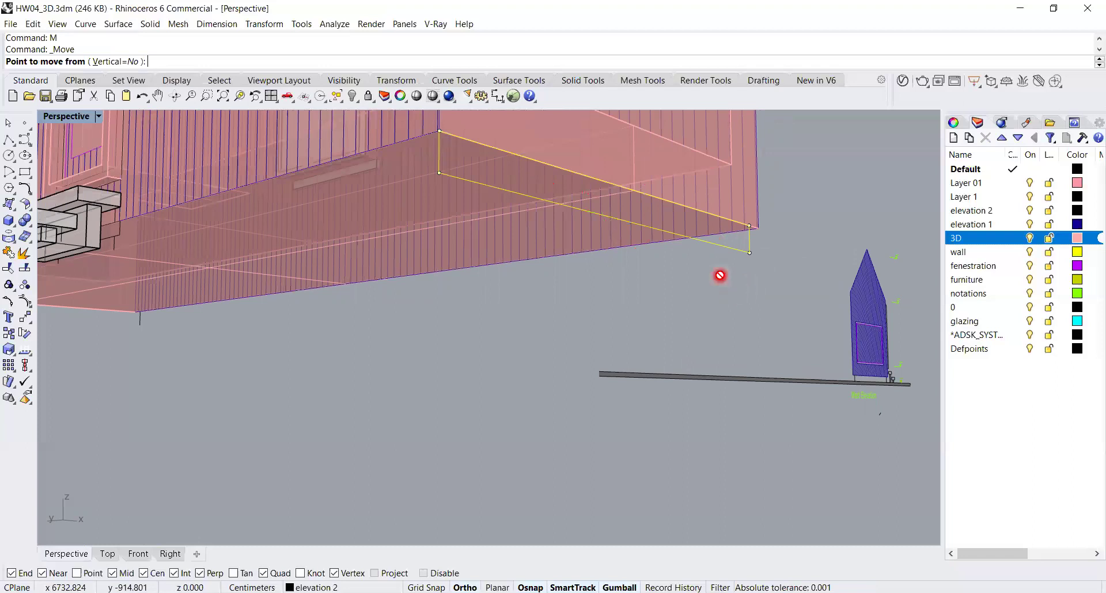
{"action": "key", "text": "Escape"}
{"action": "key", "text": "Escape"}
- Move the closed outline 15 cm back from the open gable's face, underneath the house
{"action": "left_click", "coordinate": [728, 248]}
{"action": "type", "text": "m"}
{"action": "key", "text": "Return"}
{"action": "scroll", "coordinate": [744, 292], "scroll_direction": "down", "scroll_amount": 5}
{"action": "right_click_drag", "start_coordinate": [745, 294], "coordinate": [716, 356]}
{"action": "left_click", "coordinate": [525, 446]}
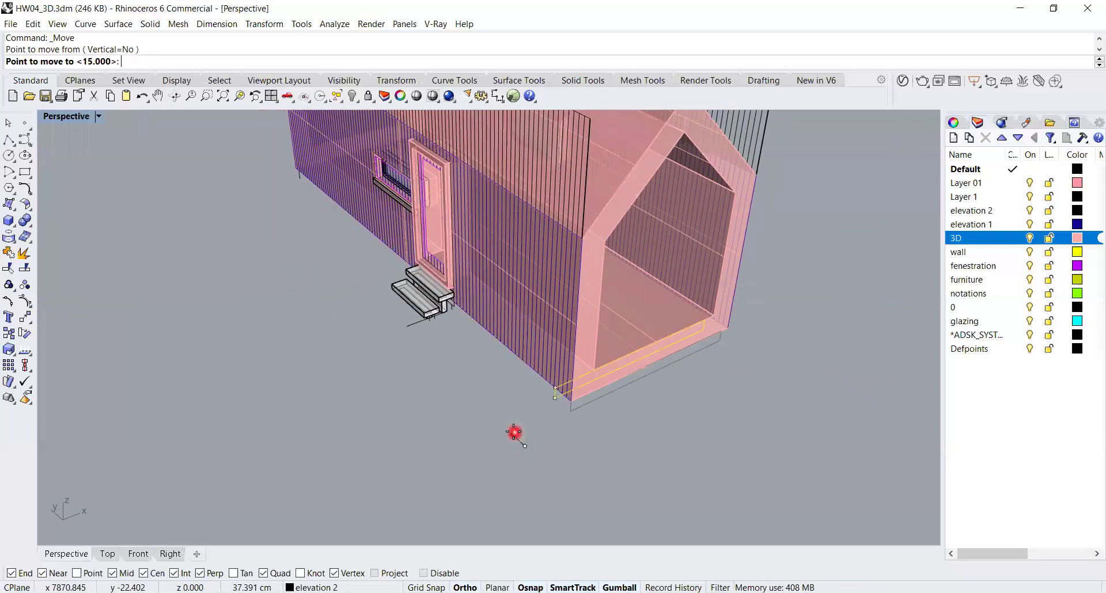
{"action": "type", "text": "15"}
{"action": "key", "text": "Return"}
{"action": "key", "text": "Escape"}
- Extrude the recessed outline 930 cm along the house's length as a solid under the floor
{"action": "scroll", "coordinate": [679, 420], "scroll_direction": "up", "scroll_amount": 3}
{"action": "left_click", "coordinate": [653, 424]}
{"action": "type", "text": "extr"}
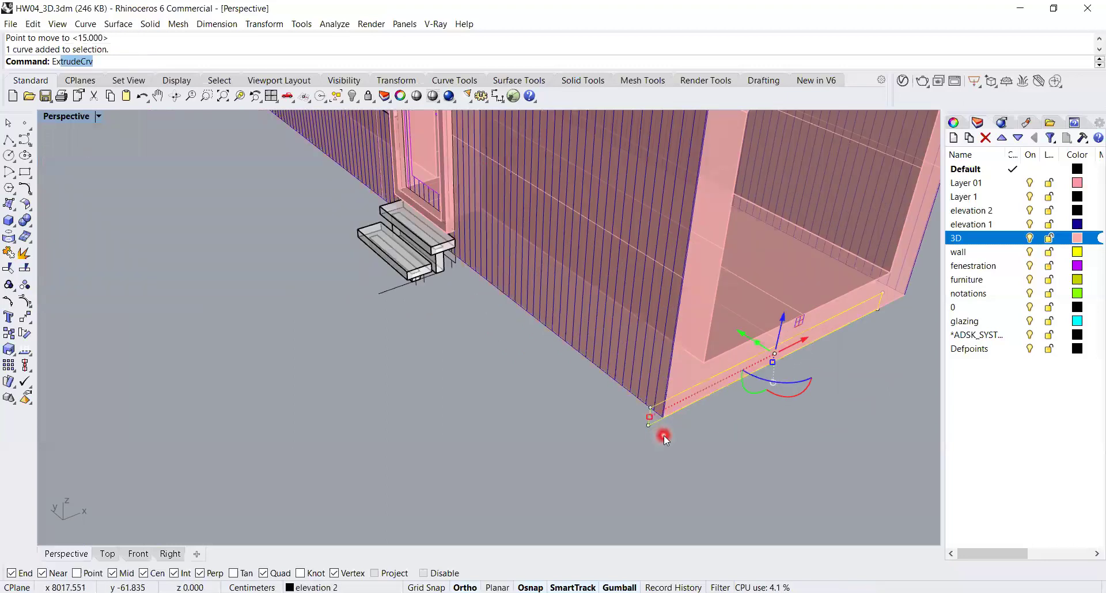
{"action": "key", "text": "Return"}
{"action": "scroll", "coordinate": [527, 385], "scroll_direction": "down", "scroll_amount": 4}
{"action": "right_click_drag", "start_coordinate": [482, 373], "coordinate": [766, 475], "text": "shift"}
{"action": "scroll", "coordinate": [579, 302], "scroll_direction": "up", "scroll_amount": 6}
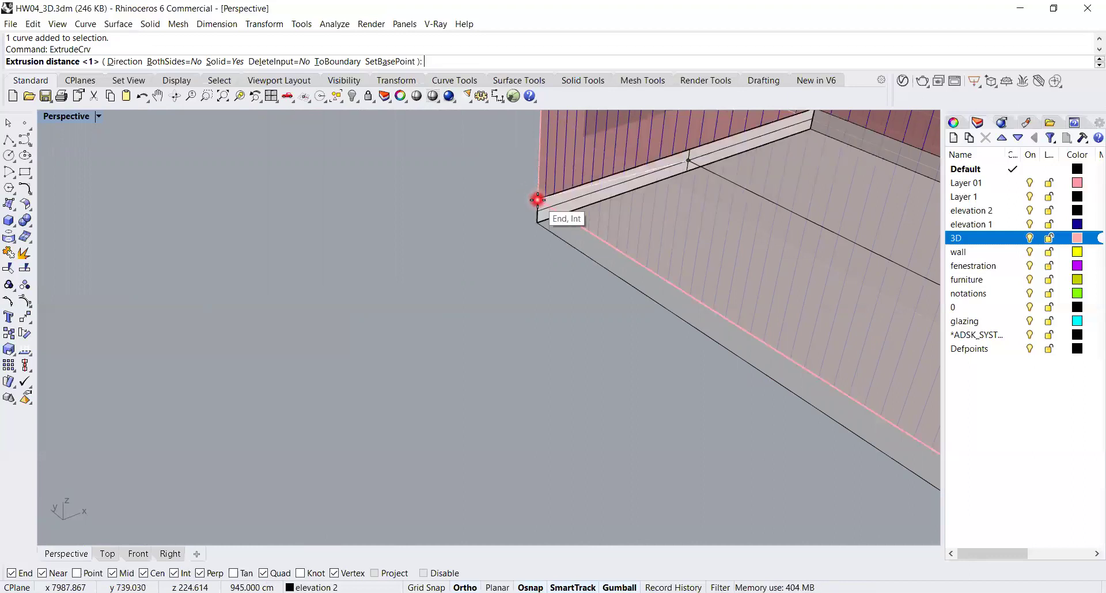
{"action": "type", "text": "930"}
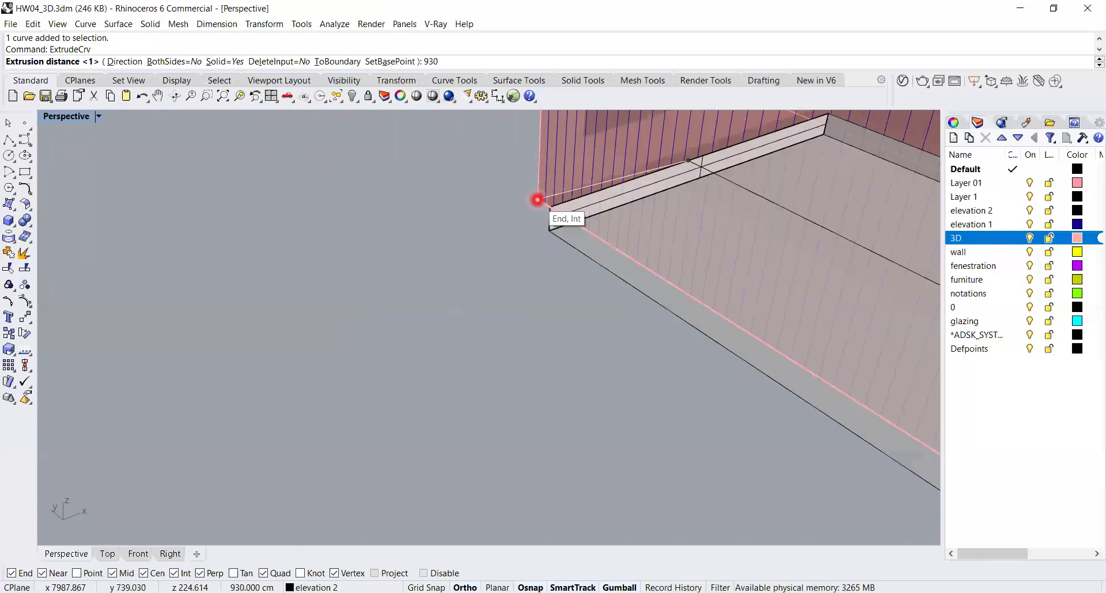
{"action": "key", "text": "Return"}
{"action": "mouse_move", "coordinate": [506, 242]}
{"action": "right_mouse_down"}
{"action": "mouse_move", "coordinate": [677, 254]}
{"action": "mouse_move", "coordinate": [802, 225]}
{"action": "mouse_move", "coordinate": [838, 291]}
{"action": "mouse_move", "coordinate": [648, 354]}
{"action": "mouse_move", "coordinate": [687, 285]}
{"action": "mouse_move", "coordinate": [693, 306]}
{"action": "mouse_move", "coordinate": [595, 336]}
{"action": "mouse_move", "coordinate": [538, 316]}
{"action": "mouse_move", "coordinate": [735, 329]}
{"action": "mouse_move", "coordinate": [740, 348]}
{"action": "mouse_move", "coordinate": [589, 408]}
{"action": "mouse_move", "coordinate": [501, 408]}
{"action": "mouse_move", "coordinate": [593, 403]}
{"action": "mouse_move", "coordinate": [538, 388]}
{"action": "mouse_move", "coordinate": [527, 404]}
{"action": "mouse_move", "coordinate": [843, 513]}
{"action": "mouse_move", "coordinate": [848, 490]}
{"action": "mouse_move", "coordinate": [835, 484]}
{"action": "mouse_move", "coordinate": [425, 408]}
{"action": "right_mouse_up"}
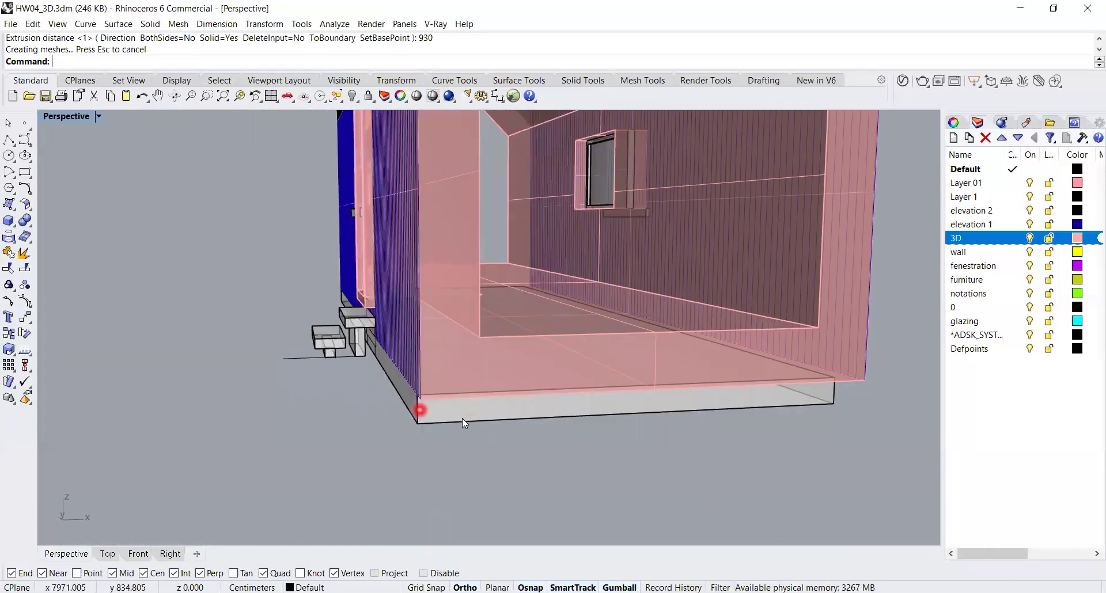
- Undo the base extrusion and the outline's move under the house
{"action": "key", "text": "ctrl+z"}
{"action": "mouse_move", "coordinate": [595, 434]}
{"action": "right_mouse_down"}
{"action": "mouse_move", "coordinate": [617, 449]}
{"action": "mouse_move", "coordinate": [776, 409]}
{"action": "mouse_move", "coordinate": [831, 345]}
{"action": "mouse_move", "coordinate": [796, 318]}
{"action": "mouse_move", "coordinate": [812, 296]}
{"action": "right_mouse_up"}
{"action": "left_click", "coordinate": [829, 263]}
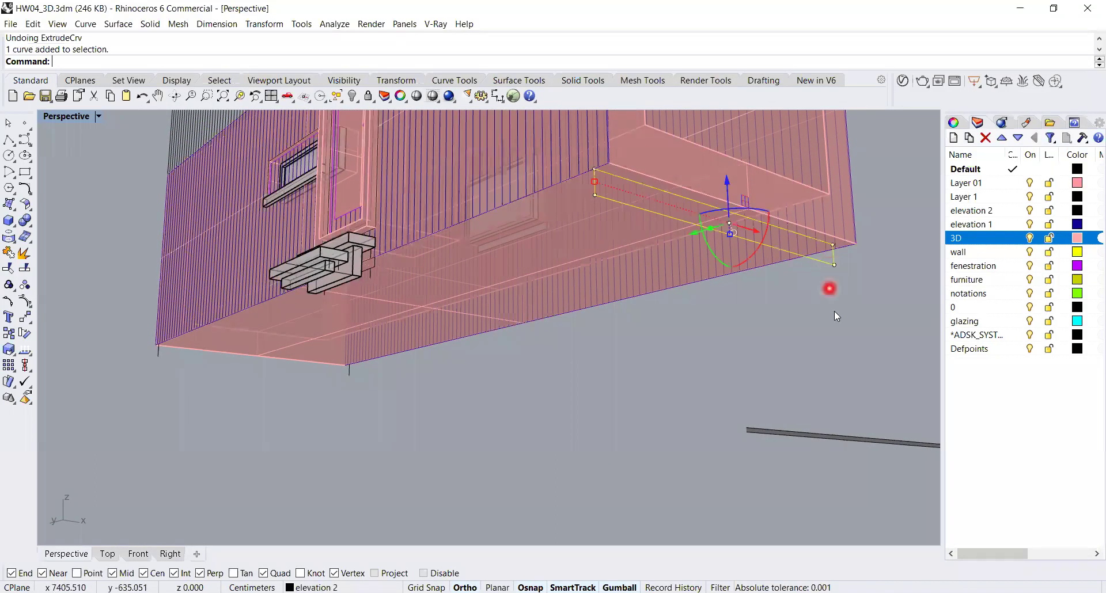
{"action": "right_click_drag", "start_coordinate": [839, 336], "coordinate": [849, 329]}
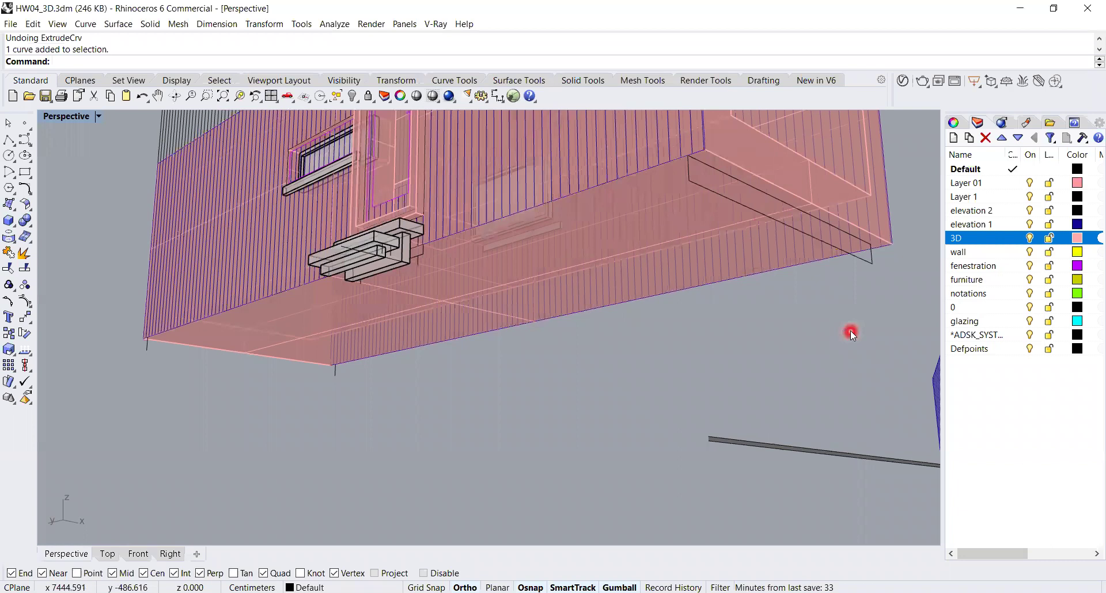
{"action": "key", "text": "ctrl+z"}
{"action": "left_click", "coordinate": [837, 346]}
- Draw a corner-to-corner rectangle on the house's underside, from the rear bottom corner to the diagonally opposite corner at the open gable
{"action": "right_click_drag", "start_coordinate": [806, 325], "coordinate": [428, 333], "text": "shift"}
{"action": "left_click", "coordinate": [264, 380]}
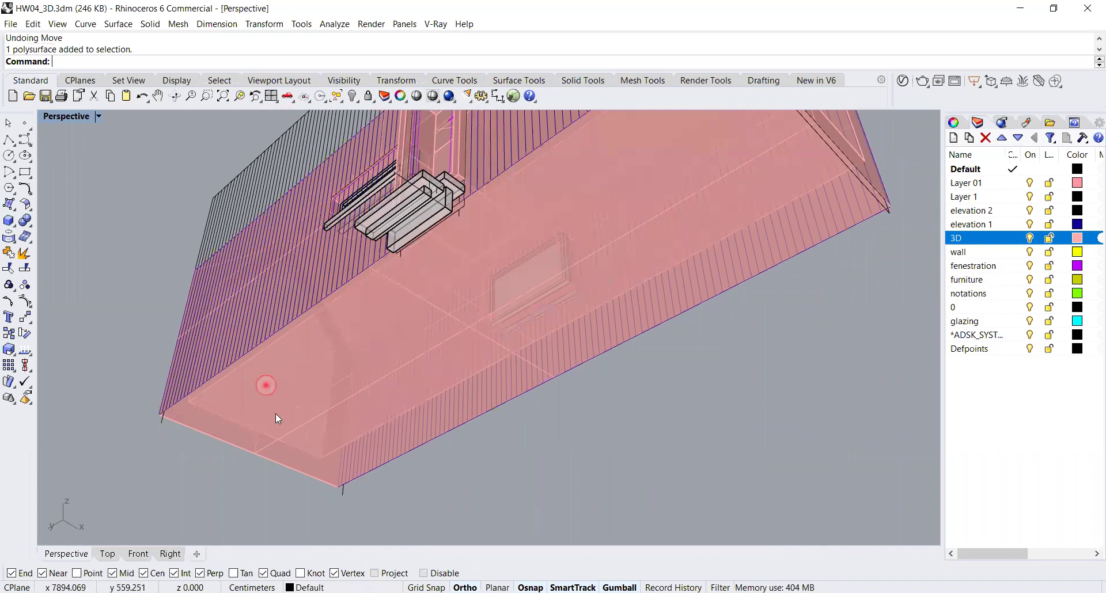
{"action": "left_click", "coordinate": [228, 397]}
{"action": "left_click", "coordinate": [140, 401]}
{"action": "left_click", "coordinate": [23, 175]}
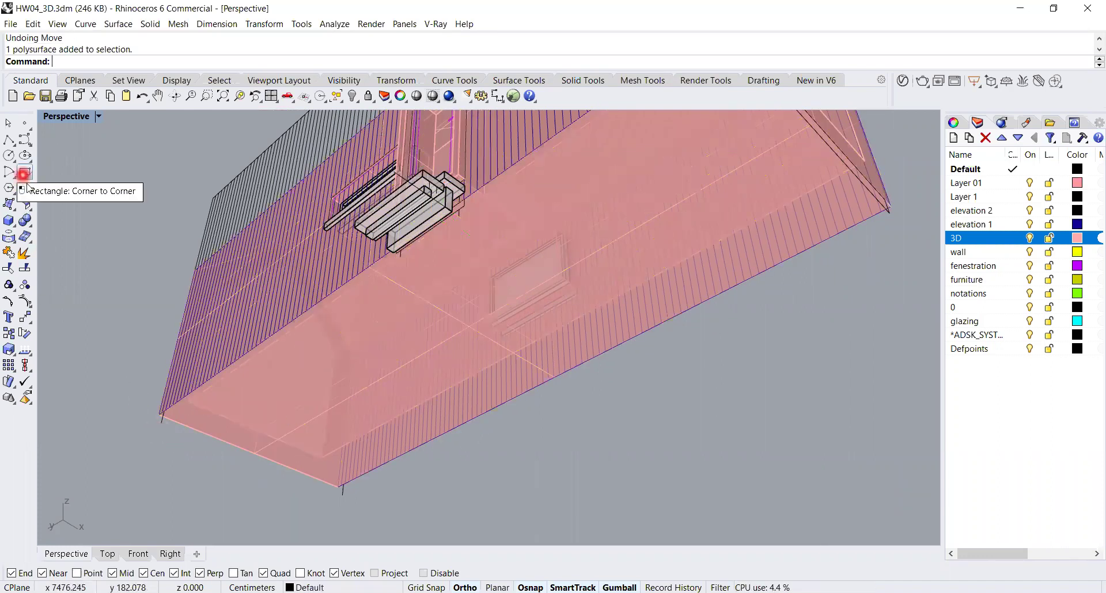
{"action": "right_click_drag", "start_coordinate": [135, 457], "coordinate": [143, 420], "text": "shift"}
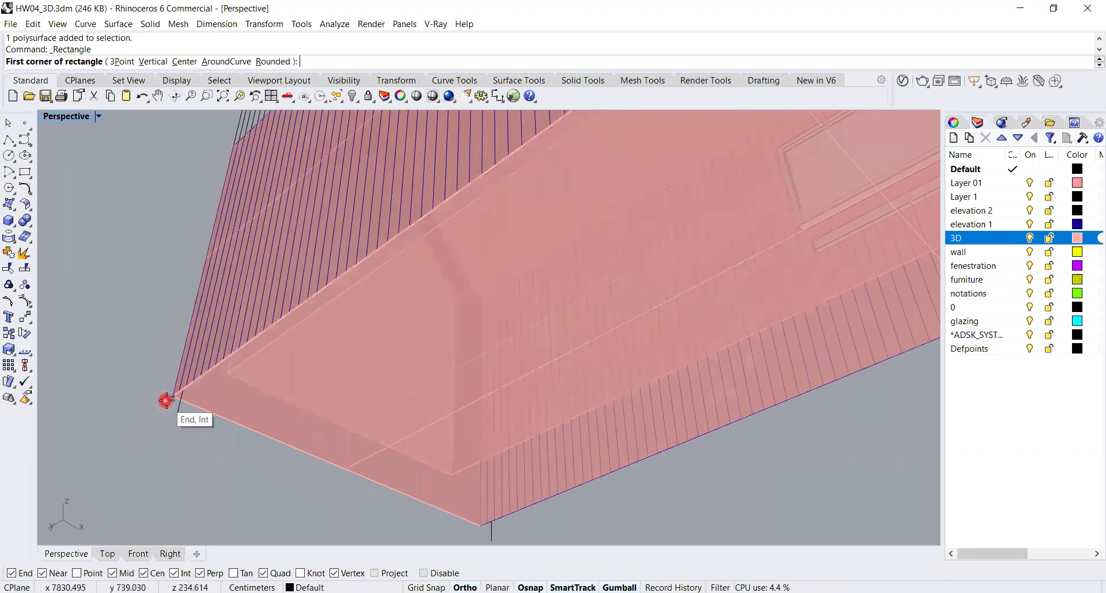
{"action": "left_click", "coordinate": [165, 397]}
{"action": "scroll", "coordinate": [473, 345], "scroll_direction": "down", "scroll_amount": 2}
{"action": "right_click_drag", "start_coordinate": [476, 340], "coordinate": [723, 266]}
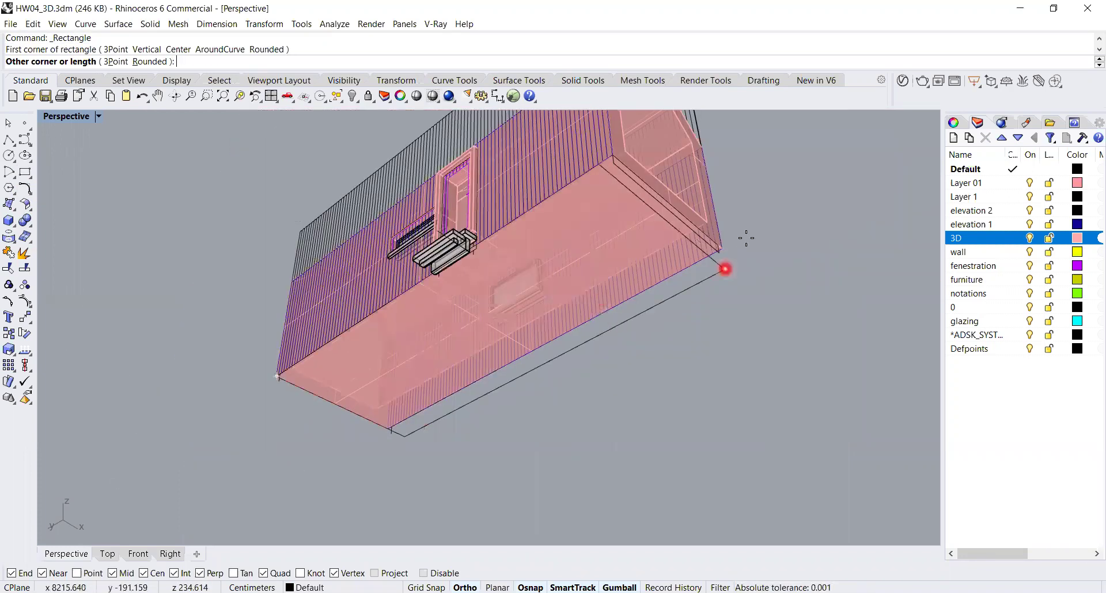
{"action": "scroll", "coordinate": [723, 267], "scroll_direction": "up", "scroll_amount": 6}
{"action": "left_click", "coordinate": [704, 267]}
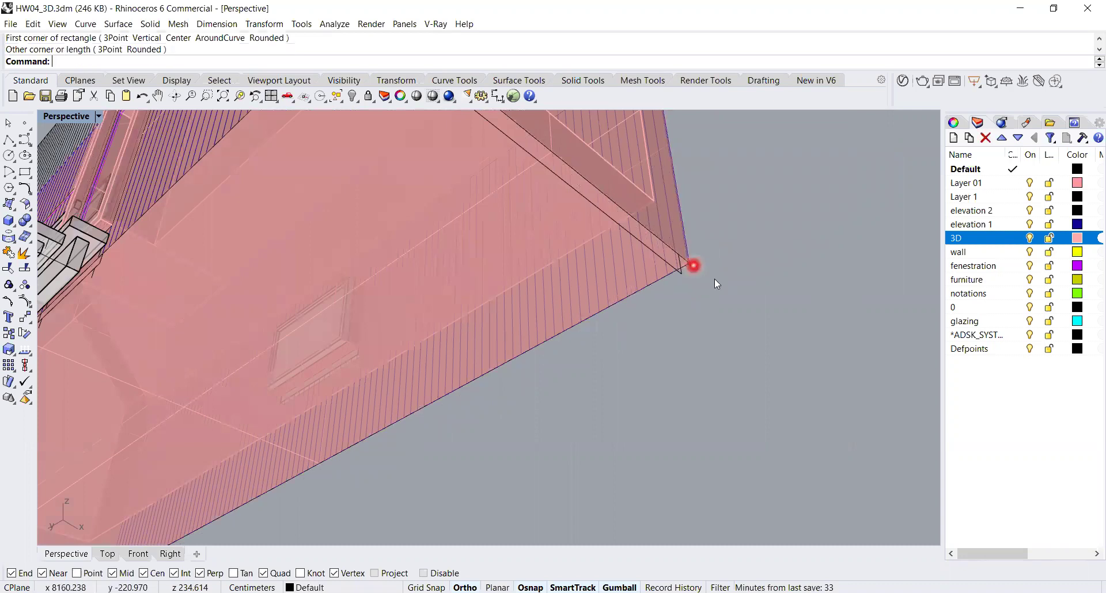
{"action": "key", "text": "Return"}
{"action": "key", "text": "Escape"}
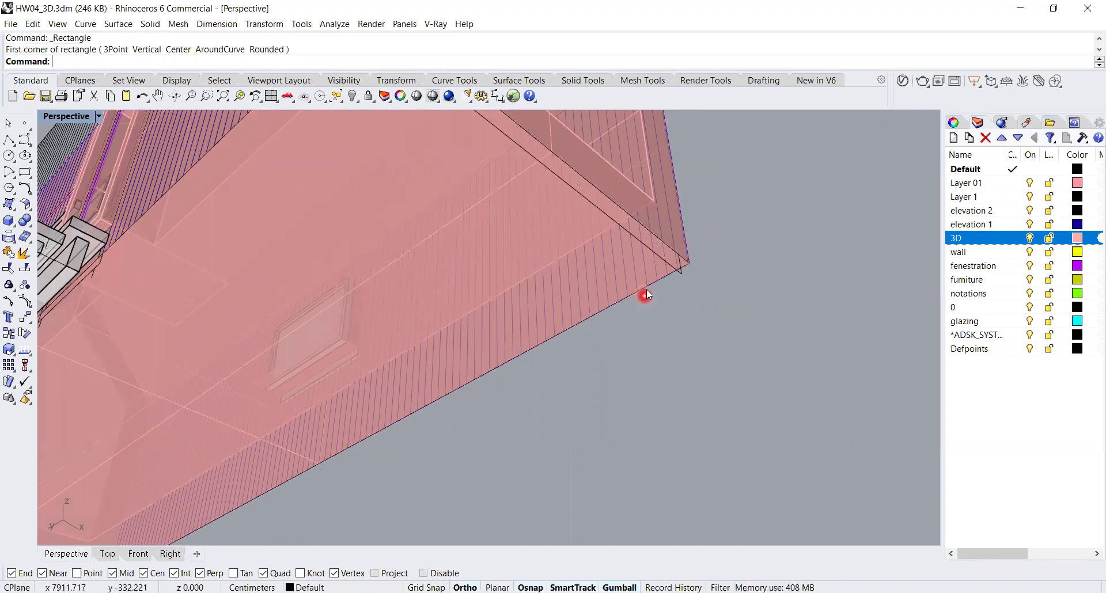
- Offset the underside rectangle 15 cm inward
{"action": "left_click", "coordinate": [646, 286]}
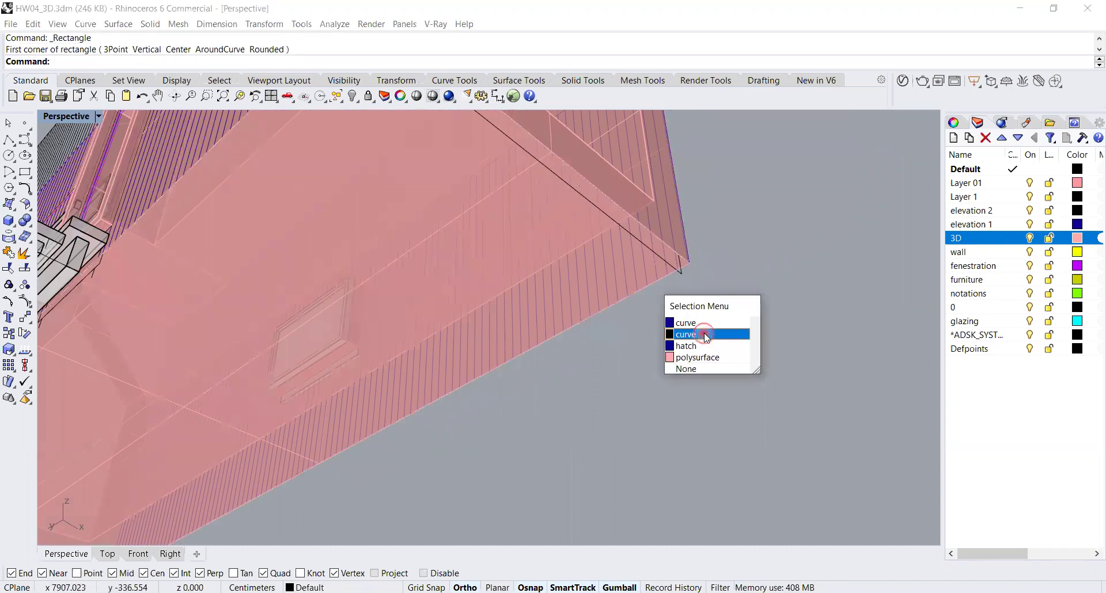
{"action": "left_click", "coordinate": [706, 336]}
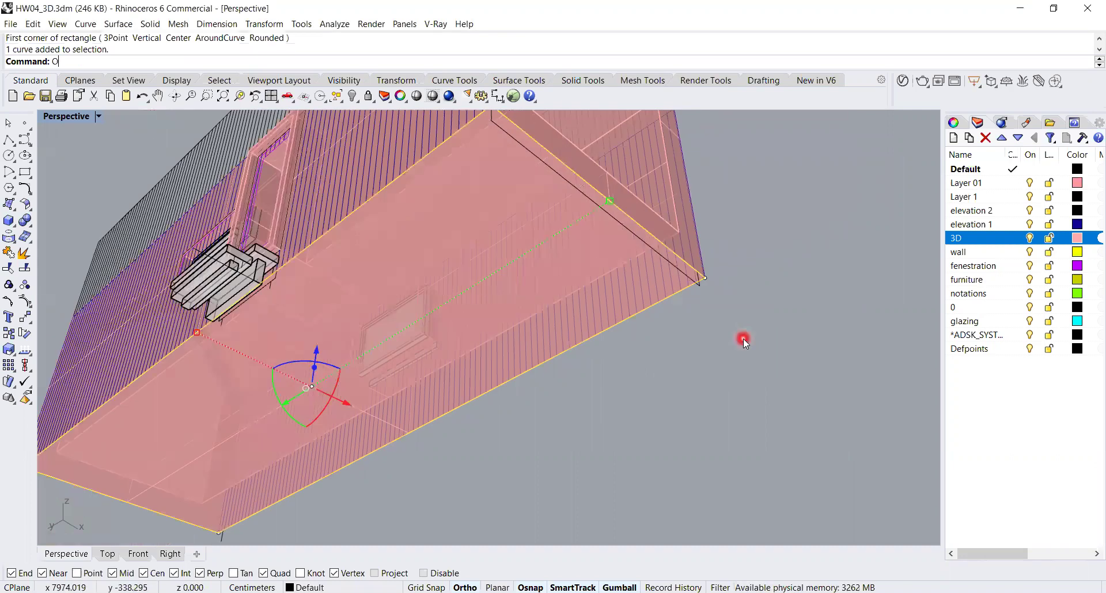
{"action": "type", "text": "Offset"}
{"action": "key", "text": "Return"}
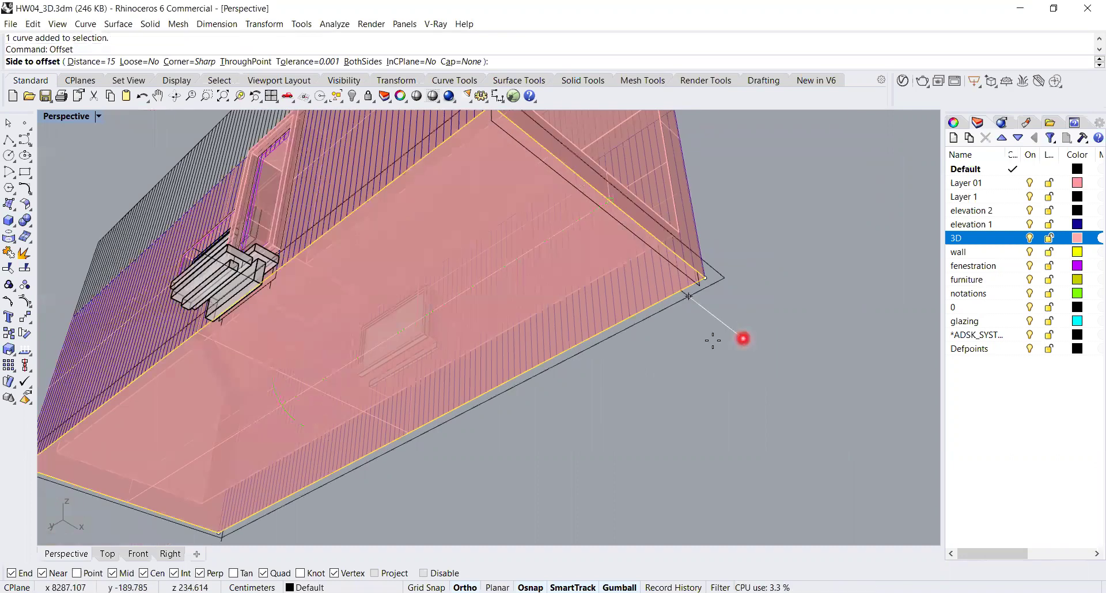
{"action": "left_click", "coordinate": [97, 61]}
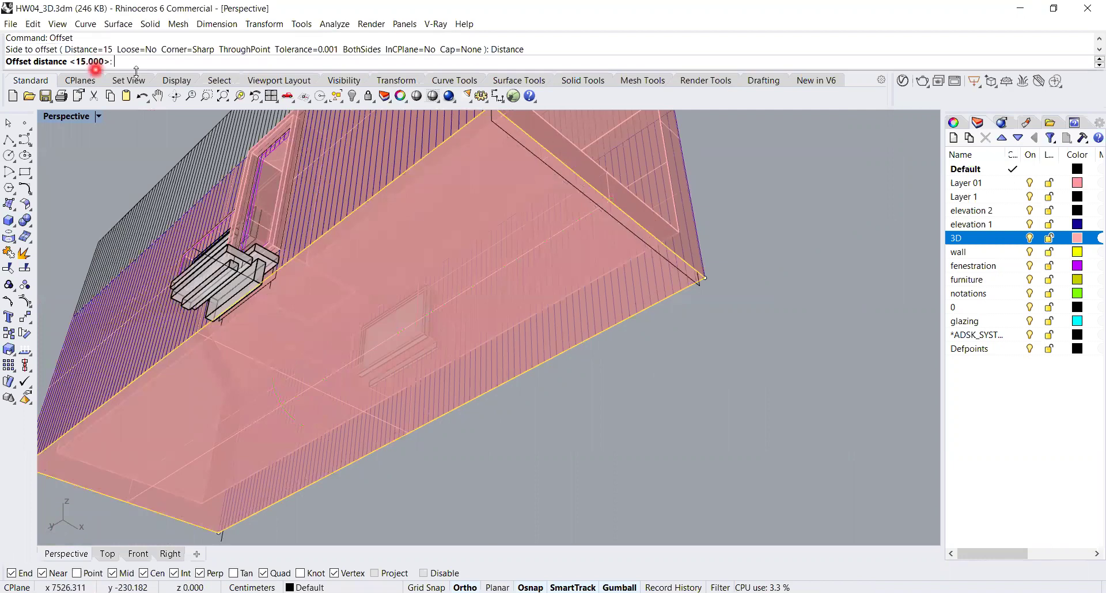
{"action": "left_click", "coordinate": [120, 62]}
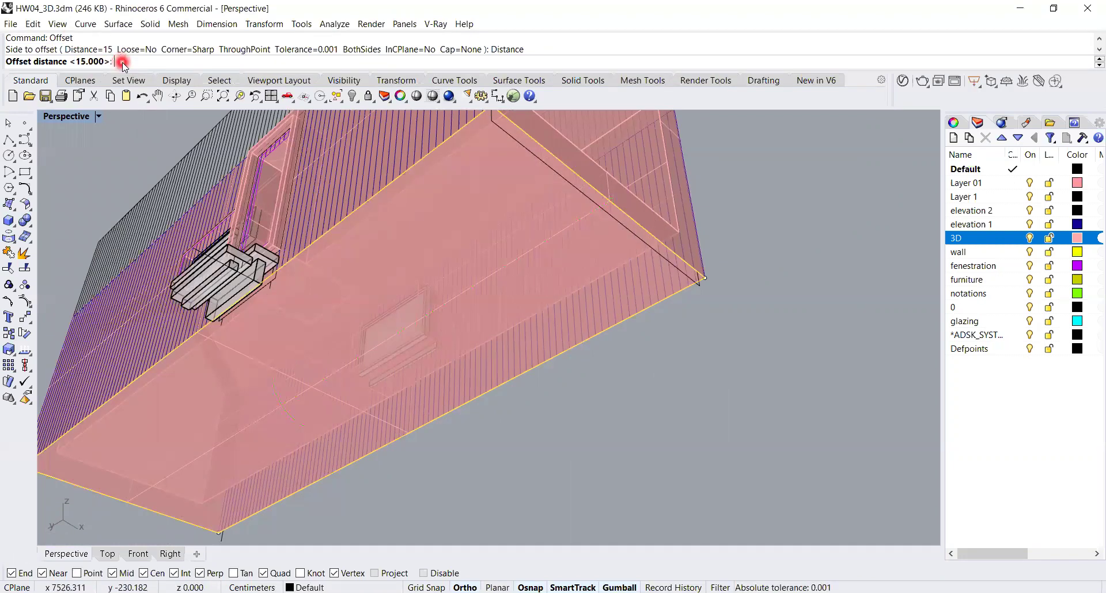
{"action": "type", "text": "15"}
{"action": "key", "text": "Return"}
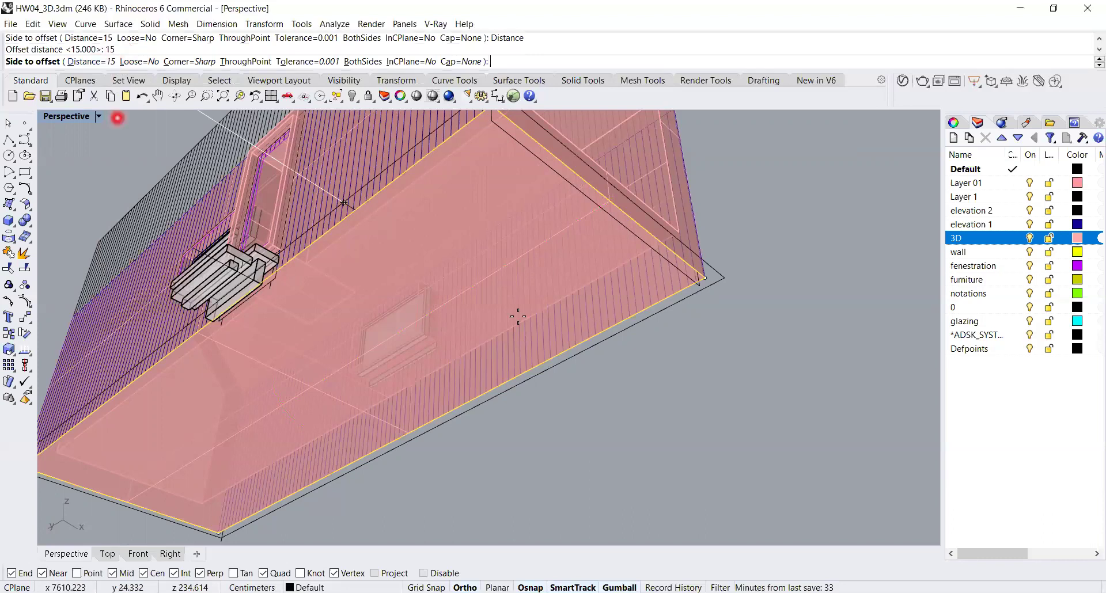
{"action": "left_click", "coordinate": [483, 221]}
{"action": "right_click_drag", "start_coordinate": [575, 237], "coordinate": [645, 284]}
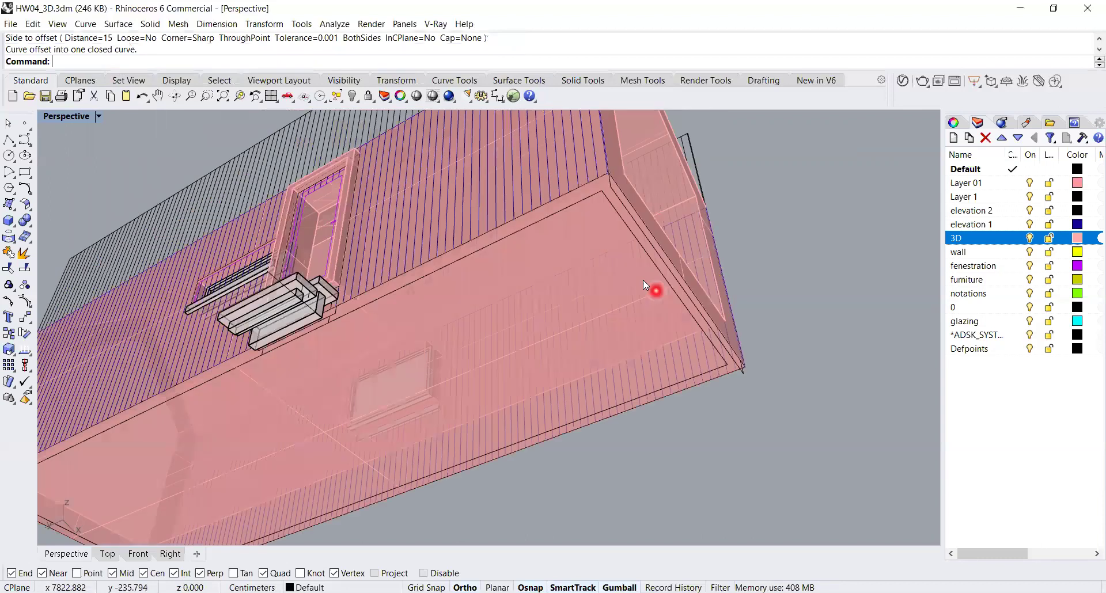
- Extrude the inner offset rectangle about 20 cm downward as a solid, ending level with the support outline's lower corner
{"action": "scroll", "coordinate": [598, 232], "scroll_direction": "up", "scroll_amount": 3}
{"action": "right_click_drag", "start_coordinate": [622, 207], "coordinate": [633, 389]}
{"action": "scroll", "coordinate": [627, 346], "scroll_direction": "up", "scroll_amount": 6}
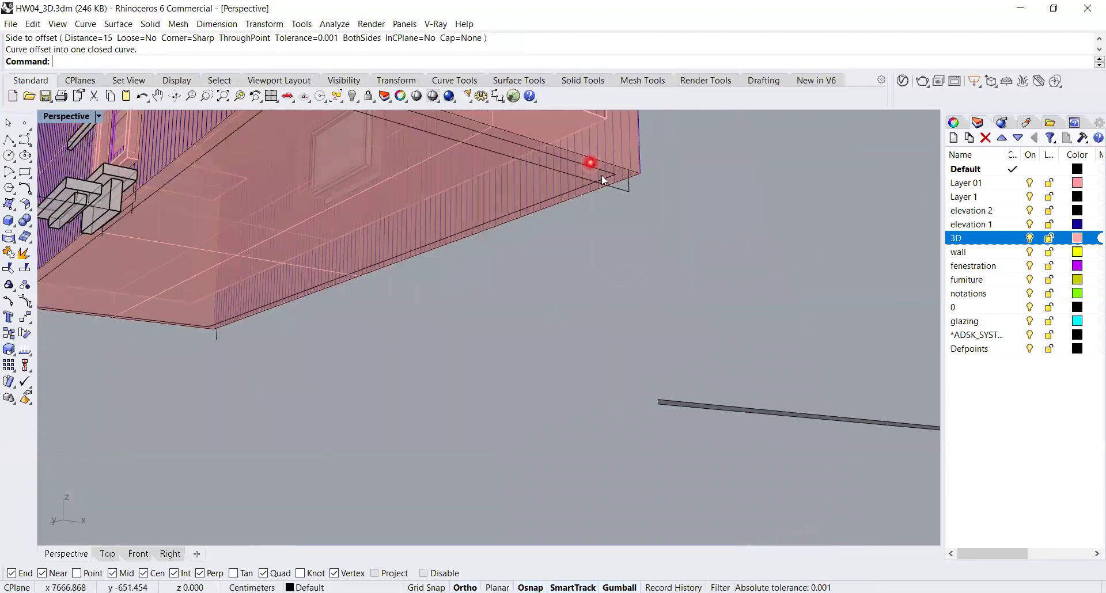
{"action": "scroll", "coordinate": [599, 170], "scroll_direction": "up", "scroll_amount": 2}
{"action": "left_click", "coordinate": [608, 176]}
{"action": "type", "text": "ExtrudeCrv"}
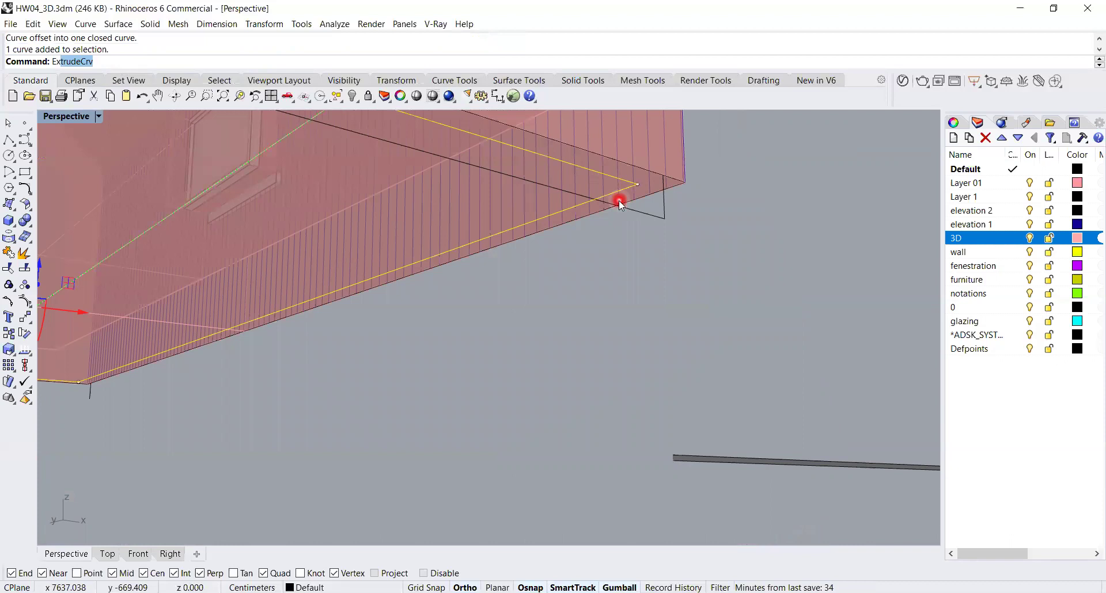
{"action": "key", "text": "Return"}
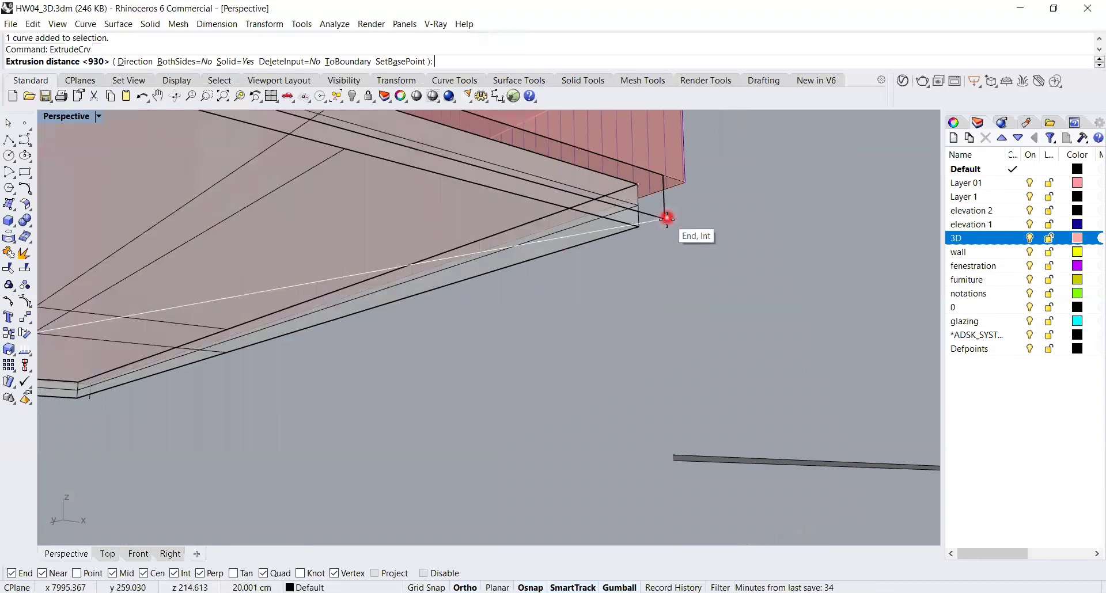
{"action": "left_click", "coordinate": [666, 218]}
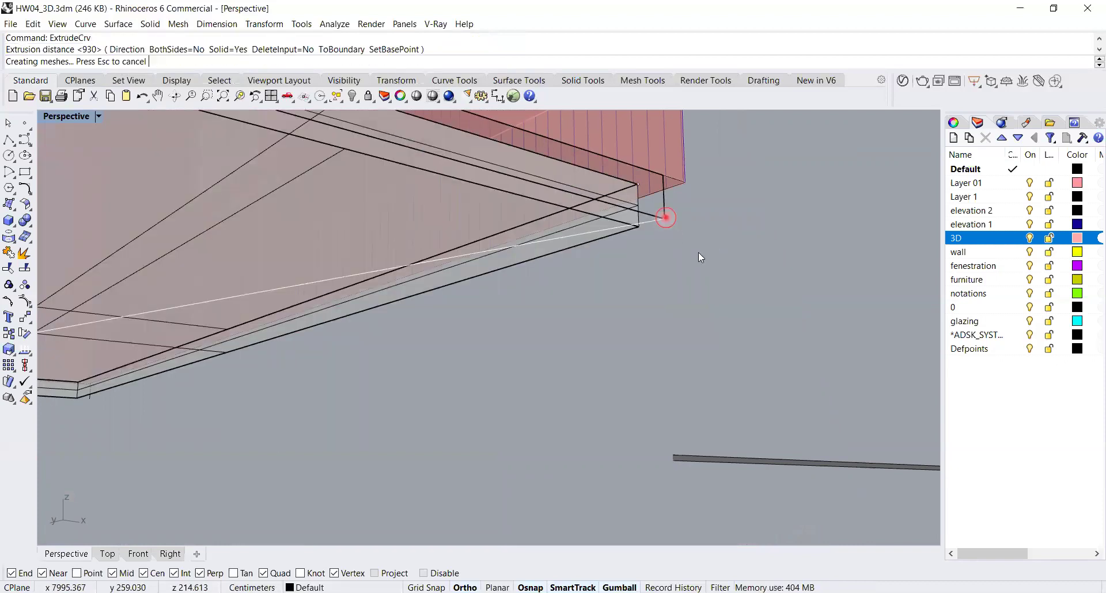
{"action": "right_click_drag", "start_coordinate": [720, 301], "coordinate": [492, 311]}
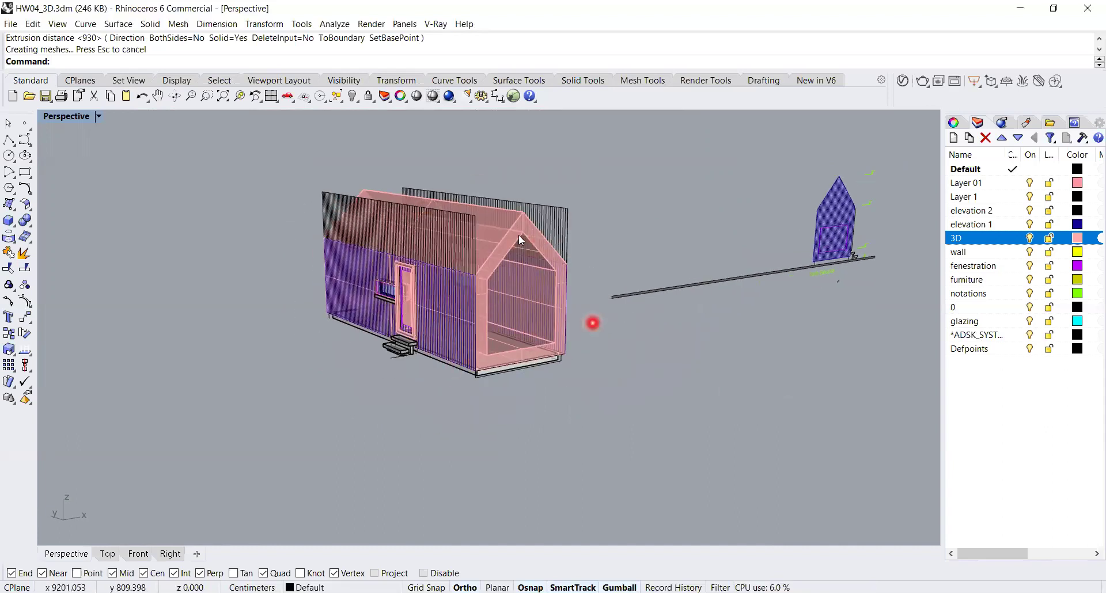
{"action": "scroll", "coordinate": [492, 306], "scroll_direction": "up", "scroll_amount": 5}
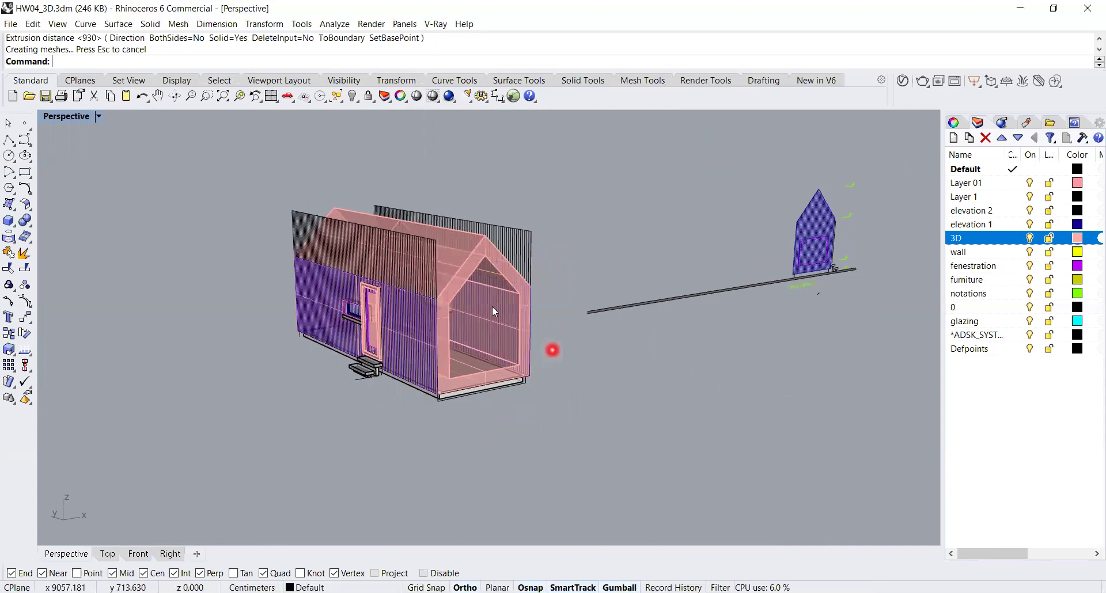
{"action": "right_click_drag", "start_coordinate": [484, 318], "coordinate": [573, 322]}
{"action": "mouse_move", "coordinate": [541, 417]}
{"action": "right_mouse_down"}
{"action": "mouse_move", "coordinate": [503, 376]}
{"action": "mouse_move", "coordinate": [500, 276]}
{"action": "mouse_move", "coordinate": [488, 406]}
{"action": "mouse_move", "coordinate": [475, 384]}
{"action": "right_mouse_up"}
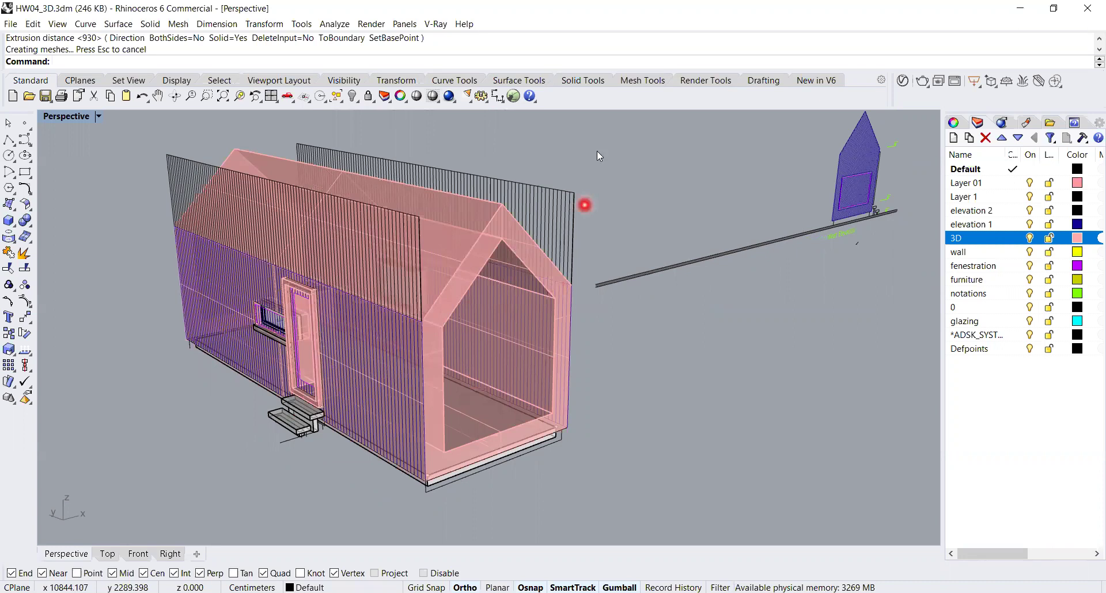
{"action": "left_click_drag", "start_coordinate": [549, 213], "coordinate": [548, 214]}
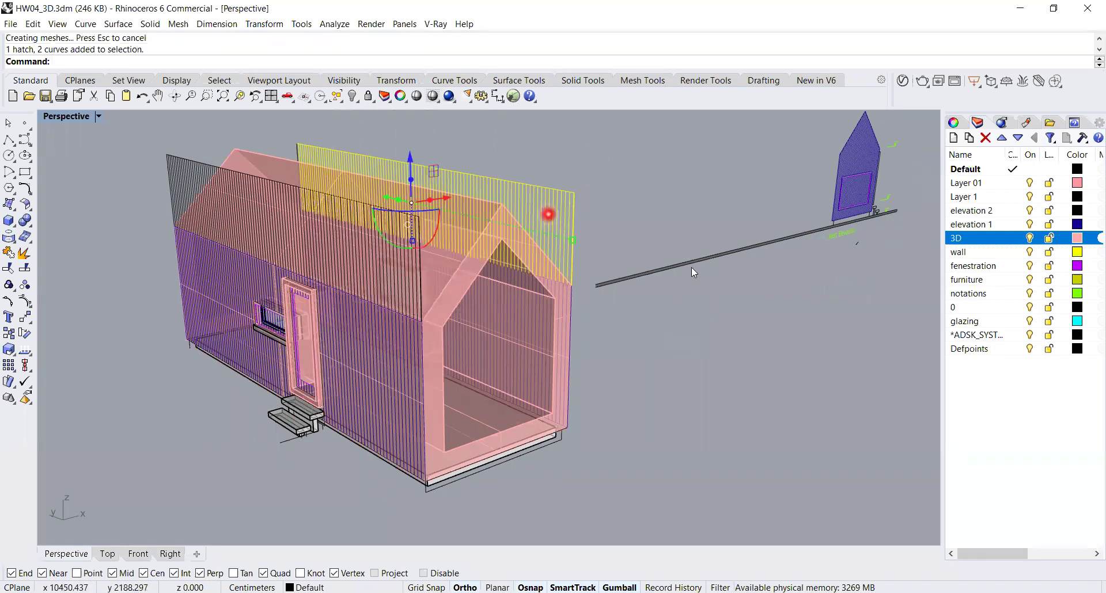
{"action": "left_click", "coordinate": [686, 298]}
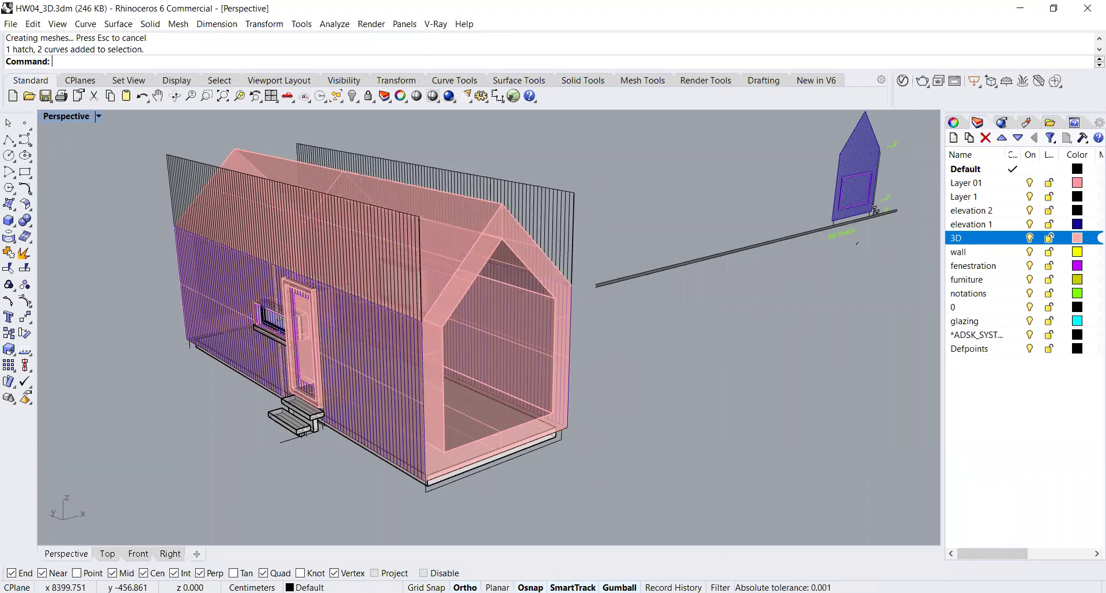
- Exclude surfaces and polysurfaces from selection with the selection filter
{"action": "left_click_drag", "start_coordinate": [361, 127], "coordinate": [787, 132]}
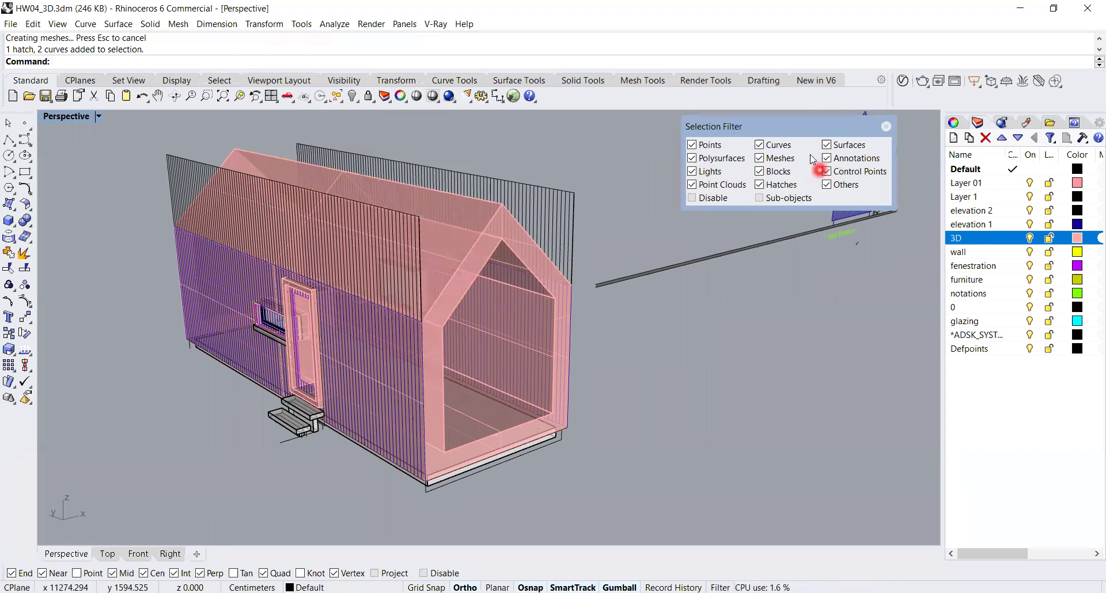
{"action": "left_click", "coordinate": [827, 144]}
{"action": "left_click", "coordinate": [692, 158]}
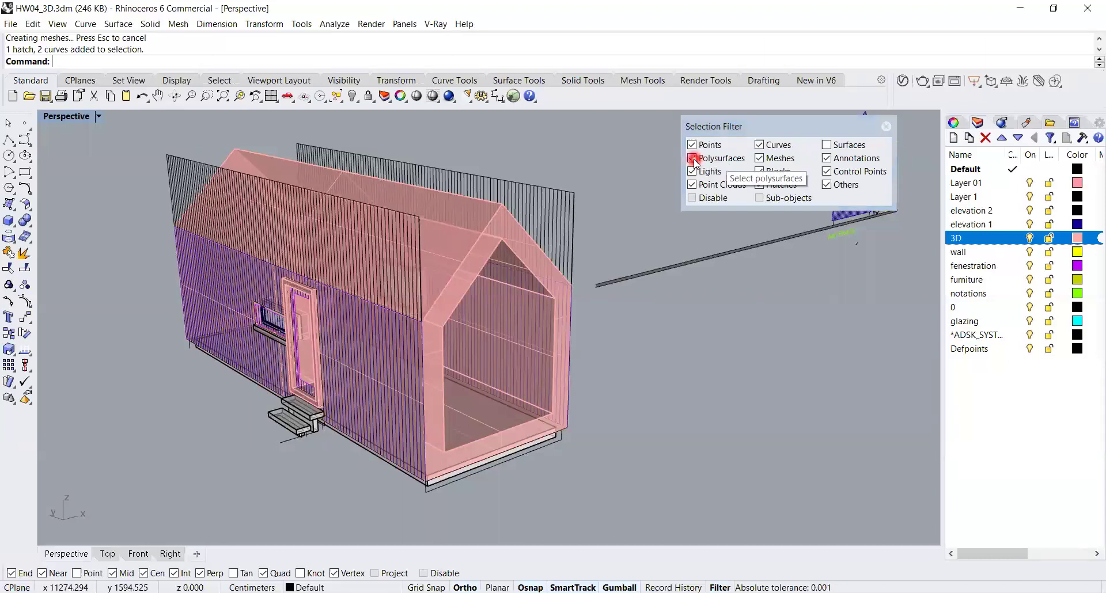
{"action": "left_click", "coordinate": [760, 171]}
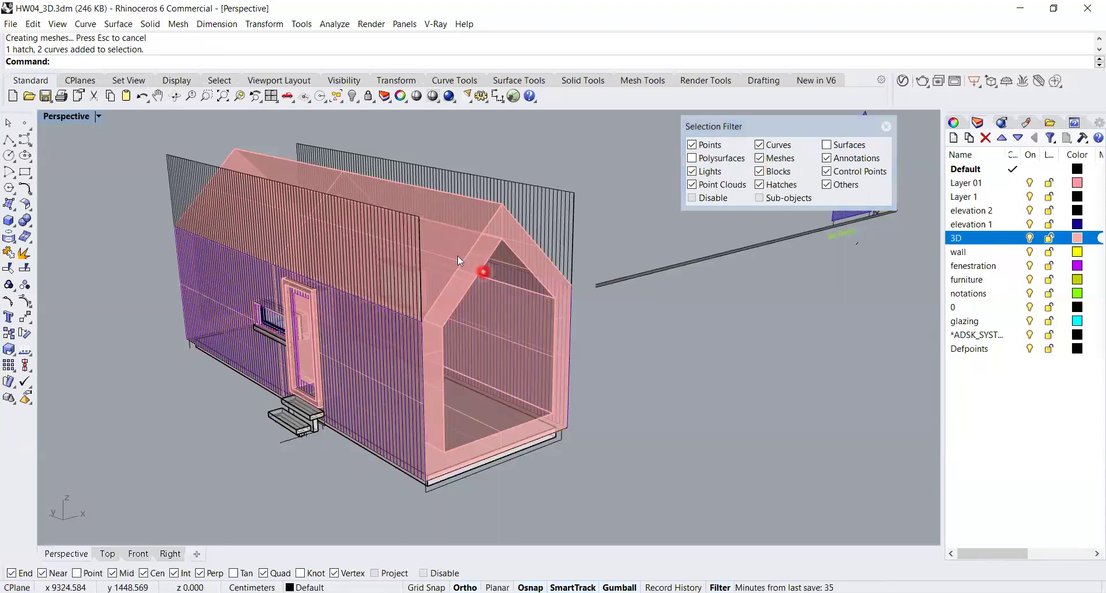
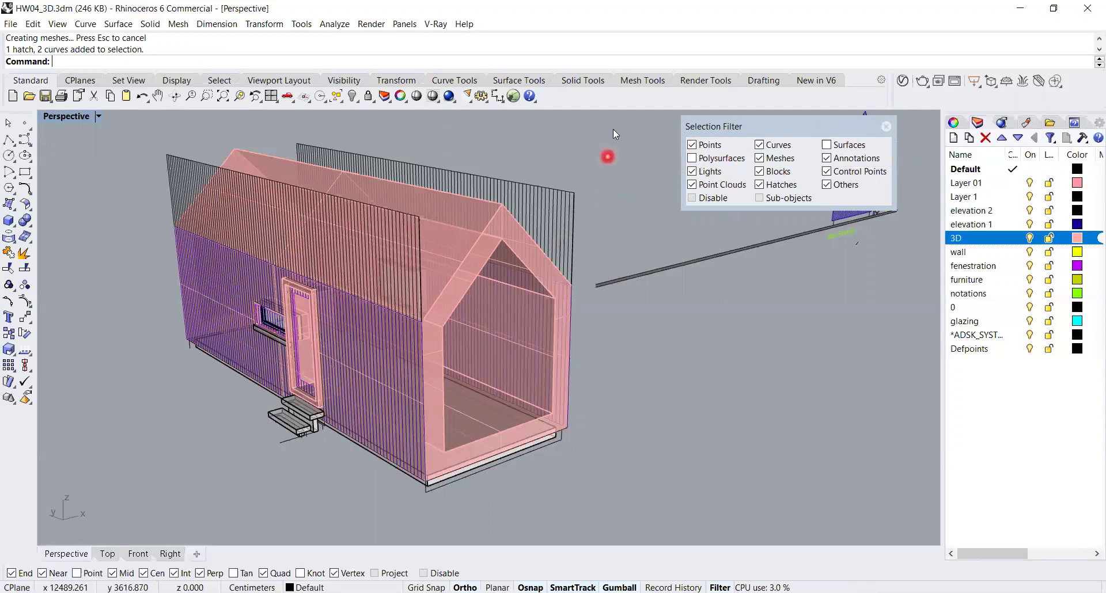
- Delete all elevation curves and hatches overlapping the 3D house, and make surfaces and polysurfaces selectable again
{"action": "mouse_move", "coordinate": [614, 123]}
{"action": "left_mouse_down"}
{"action": "mouse_move", "coordinate": [452, 271]}
{"action": "mouse_move", "coordinate": [186, 430]}
{"action": "mouse_move", "coordinate": [89, 518]}
{"action": "left_mouse_up"}
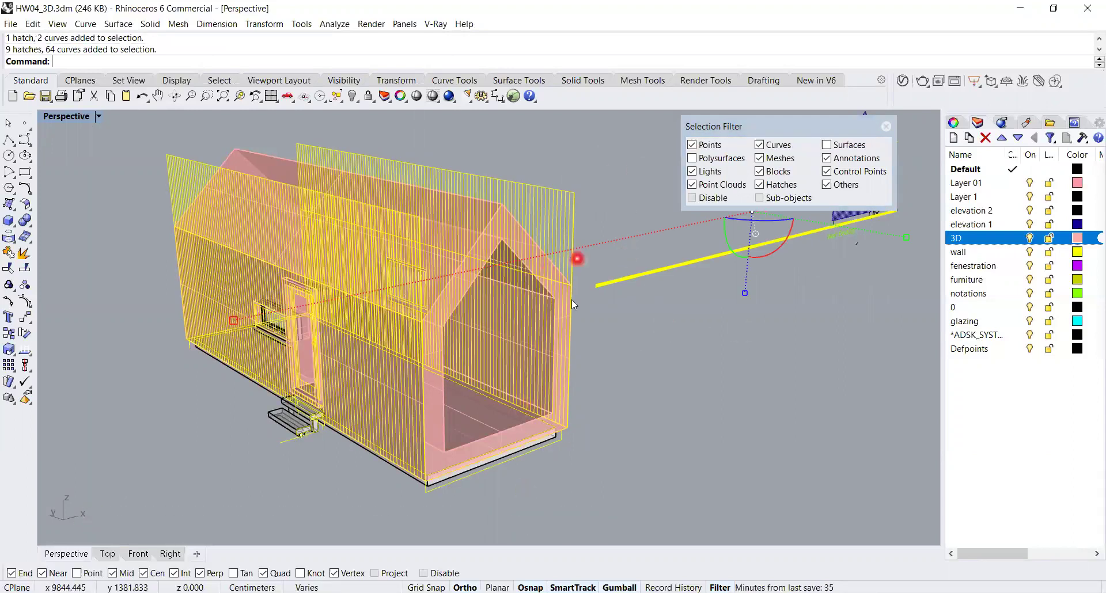
{"action": "mouse_move", "coordinate": [641, 128]}
{"action": "left_mouse_down"}
{"action": "mouse_move", "coordinate": [593, 214]}
{"action": "mouse_move", "coordinate": [318, 473]}
{"action": "mouse_move", "coordinate": [108, 523]}
{"action": "left_mouse_up"}
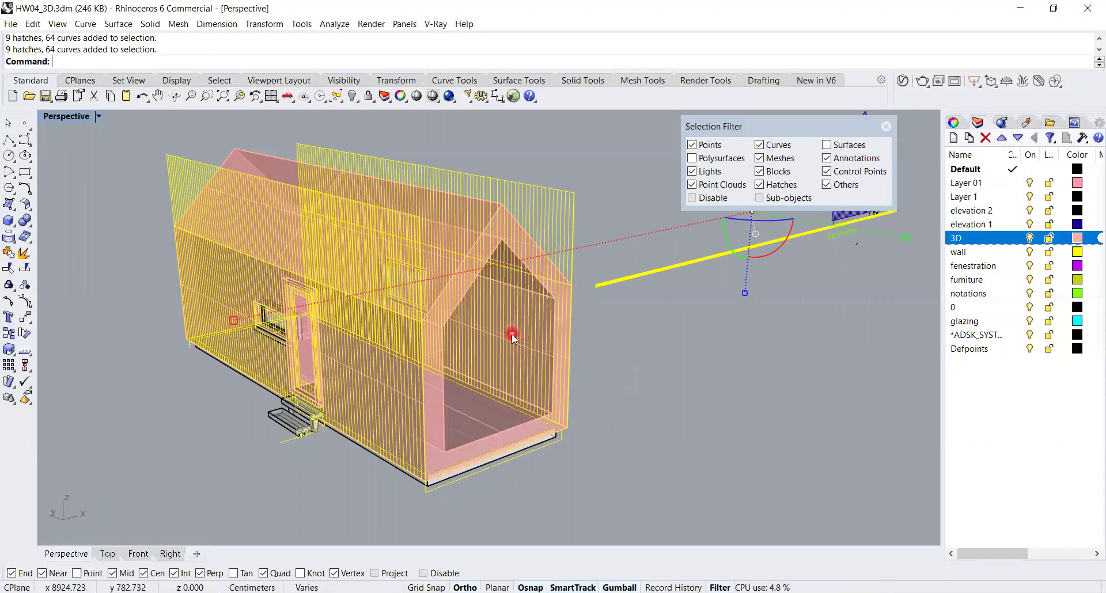
{"action": "key", "text": "Delete"}
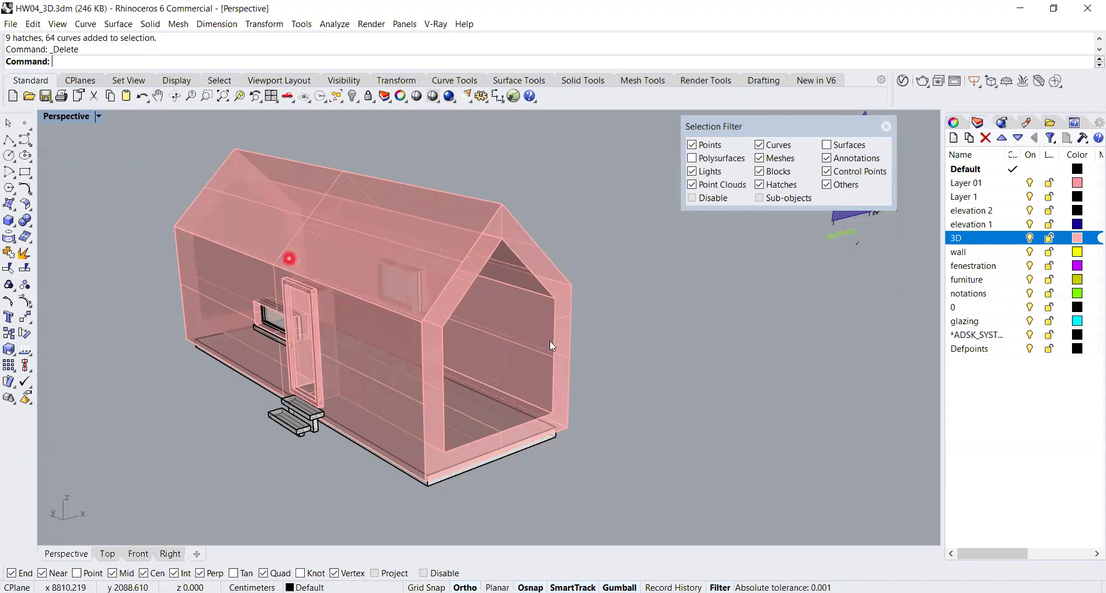
{"action": "left_click", "coordinate": [827, 144]}
{"action": "left_click", "coordinate": [691, 158]}
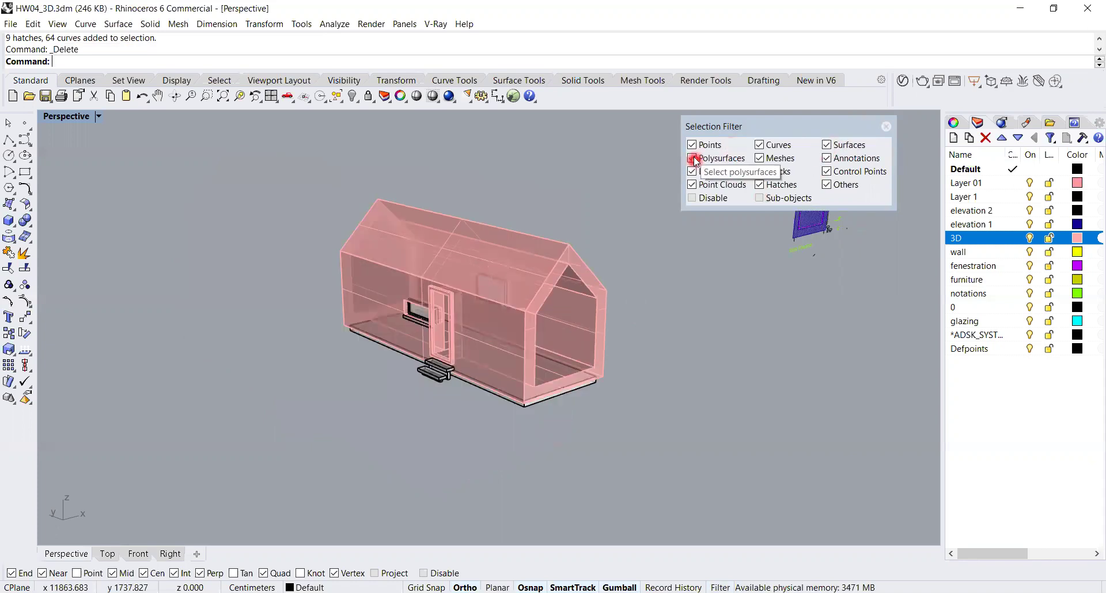
- Exclude polysurfaces and surfaces from selection again and test the filter by picking the house shell
{"action": "right_click_drag", "start_coordinate": [550, 310], "coordinate": [477, 306]}
{"action": "scroll", "coordinate": [464, 283], "scroll_direction": "up", "scroll_amount": 5}
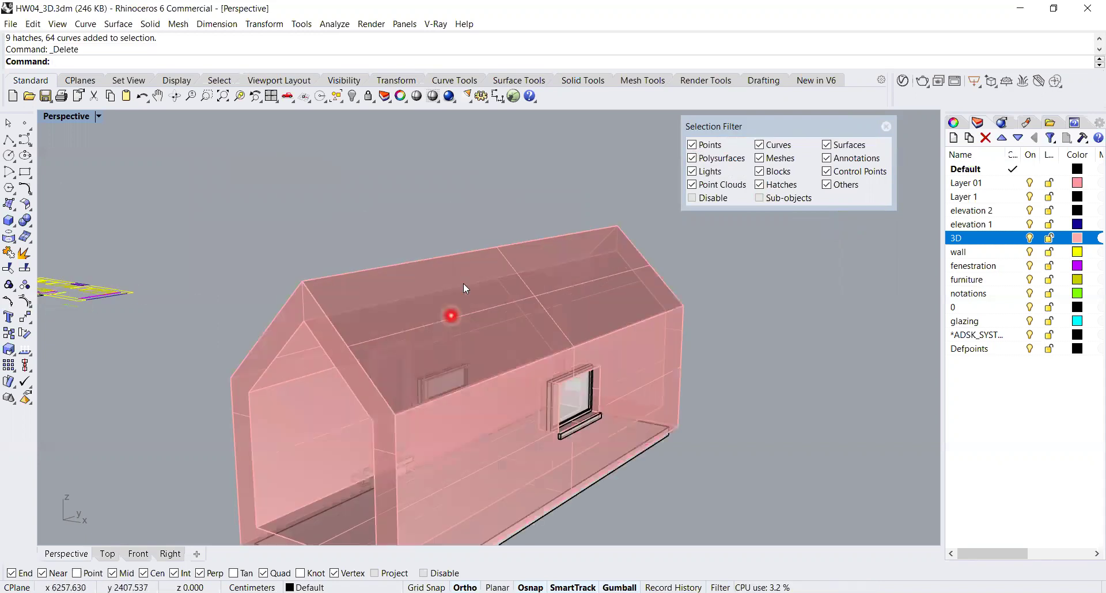
{"action": "left_click", "coordinate": [464, 279]}
{"action": "right_click_drag", "start_coordinate": [579, 361], "coordinate": [693, 209]}
{"action": "left_click", "coordinate": [692, 158]}
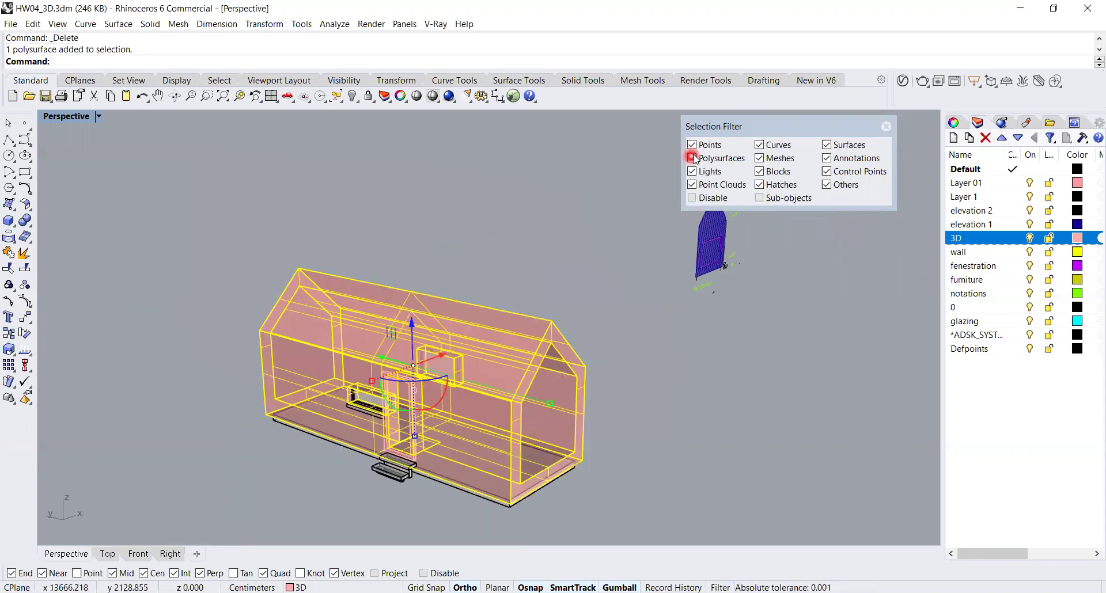
{"action": "left_click", "coordinate": [827, 146]}
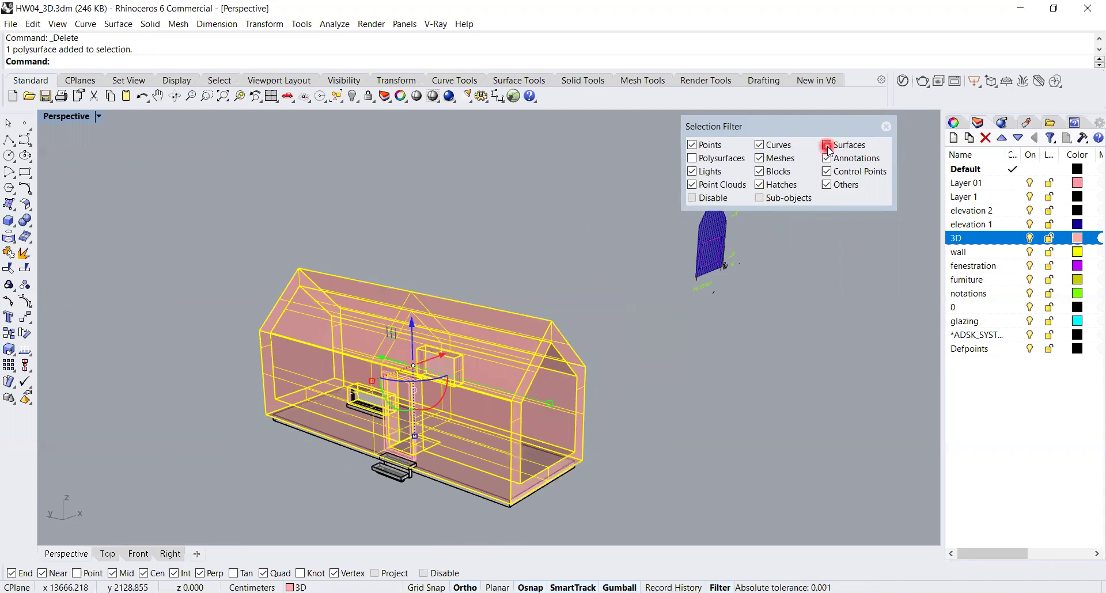
{"action": "left_click", "coordinate": [508, 325]}
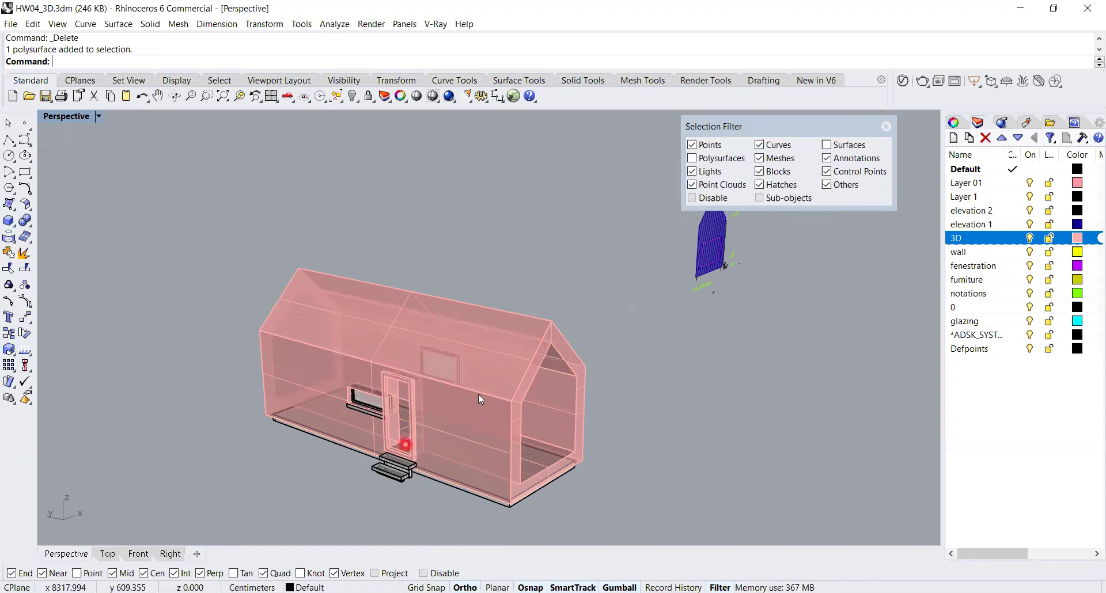
- Allow surfaces and polysurfaces to be selected again and close the selection filter
{"action": "left_click", "coordinate": [827, 145]}
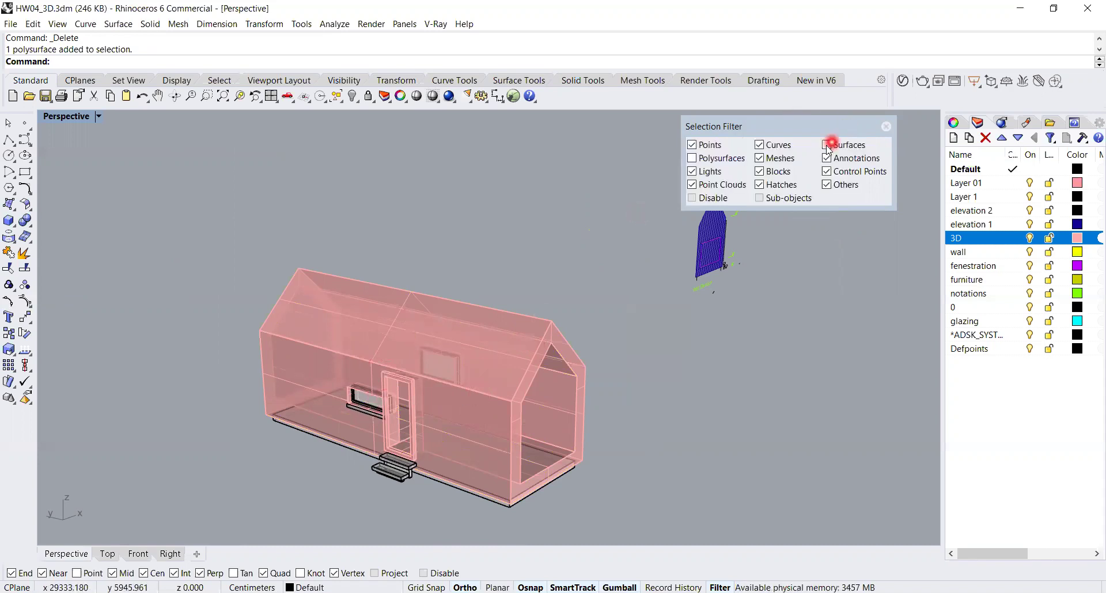
{"action": "left_click", "coordinate": [885, 129]}
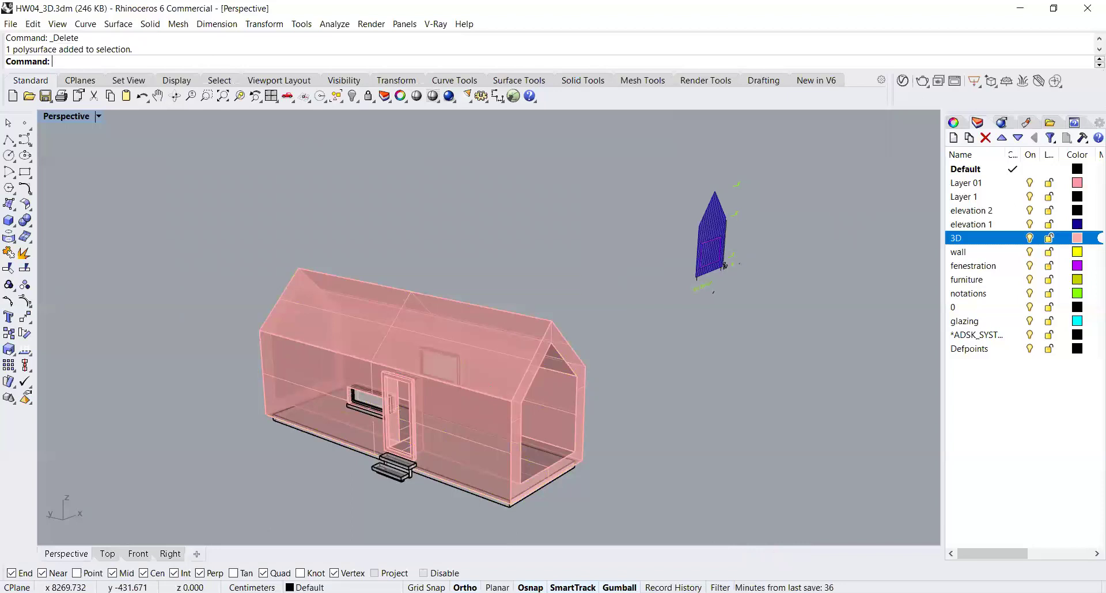
{"action": "right_click_drag", "start_coordinate": [546, 358], "coordinate": [682, 504]}
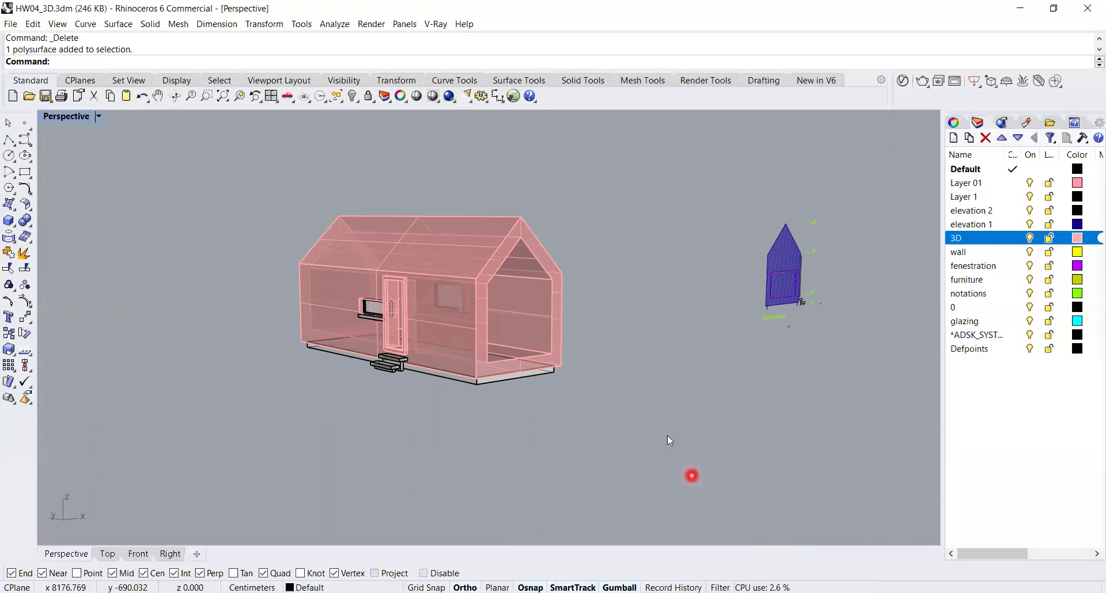
{"action": "mouse_move", "coordinate": [628, 361]}
{"action": "right_mouse_down"}
{"action": "mouse_move", "coordinate": [656, 381]}
{"action": "mouse_move", "coordinate": [597, 370]}
{"action": "mouse_move", "coordinate": [617, 369]}
{"action": "right_mouse_up"}
{"action": "scroll", "coordinate": [550, 305], "scroll_direction": "up", "scroll_amount": 3}
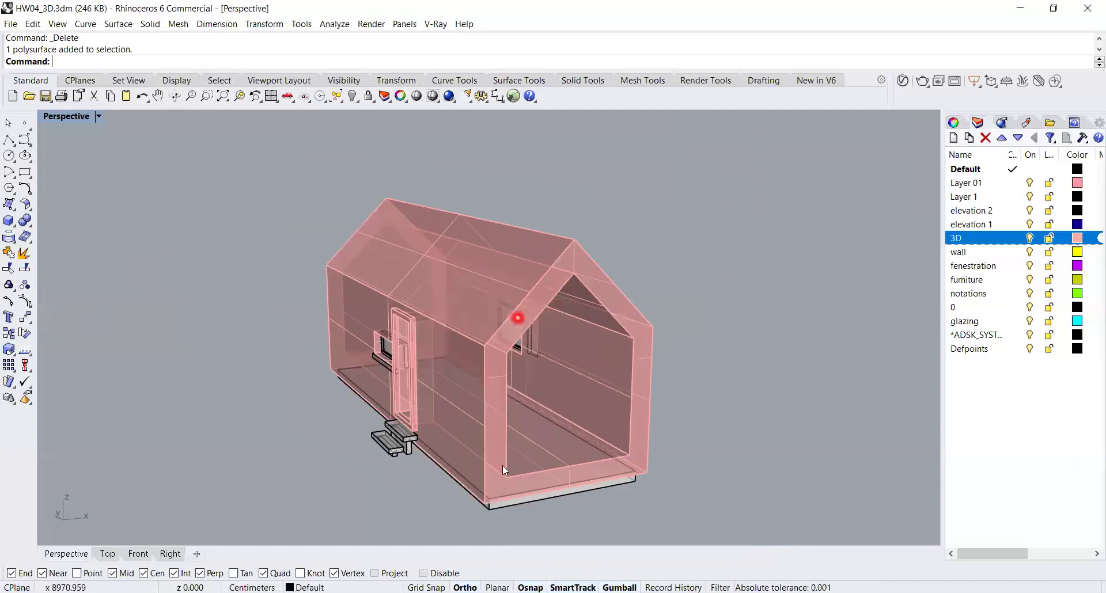
{"action": "scroll", "coordinate": [528, 358], "scroll_direction": "down", "scroll_amount": 3}
{"action": "right_click_drag", "start_coordinate": [517, 417], "coordinate": [663, 353]}
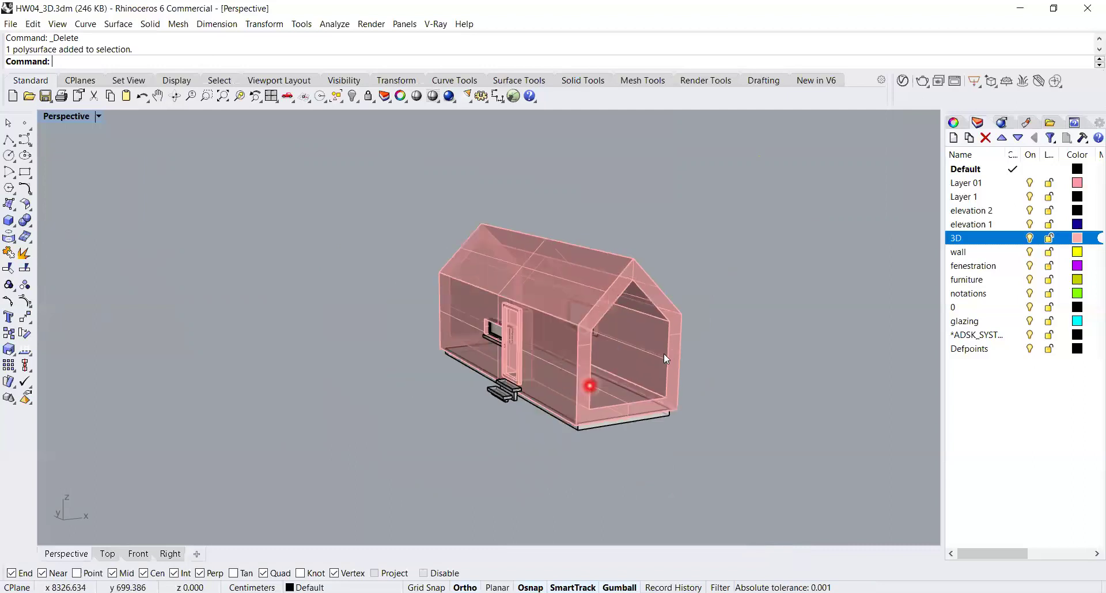
- Copy all gable window frame curves of the East Elevation from their lower right corner to the matching inner corner of the house's open gable
{"action": "scroll", "coordinate": [664, 354], "scroll_direction": "down", "scroll_amount": 7}
{"action": "scroll", "coordinate": [446, 404], "scroll_direction": "down", "scroll_amount": 3}
{"action": "right_click_drag", "start_coordinate": [446, 403], "coordinate": [590, 441]}
{"action": "scroll", "coordinate": [579, 380], "scroll_direction": "up", "scroll_amount": 10}
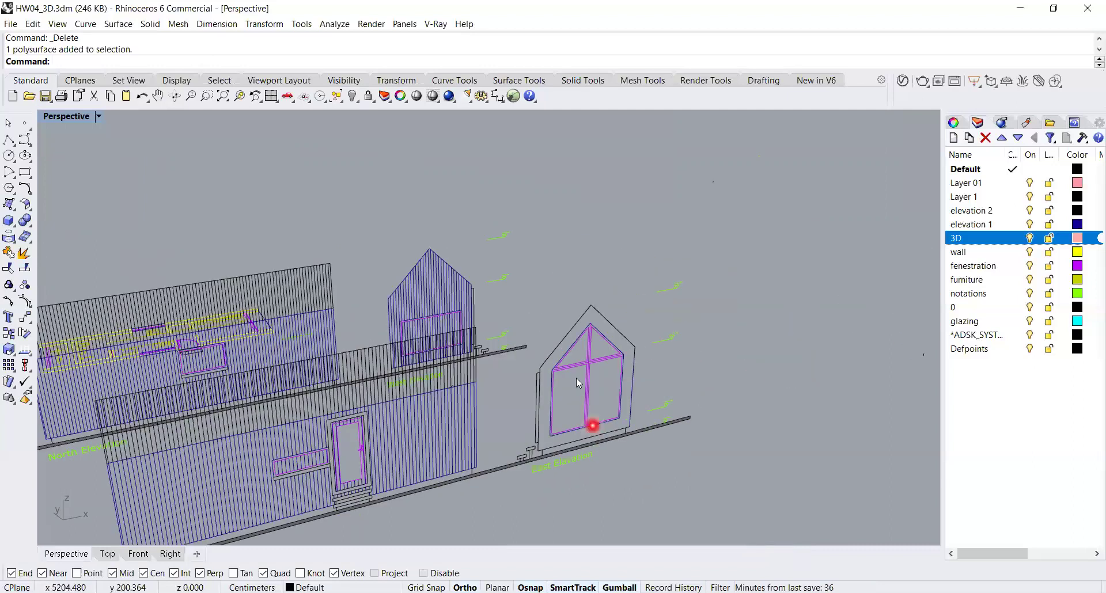
{"action": "scroll", "coordinate": [602, 358], "scroll_direction": "down", "scroll_amount": 2}
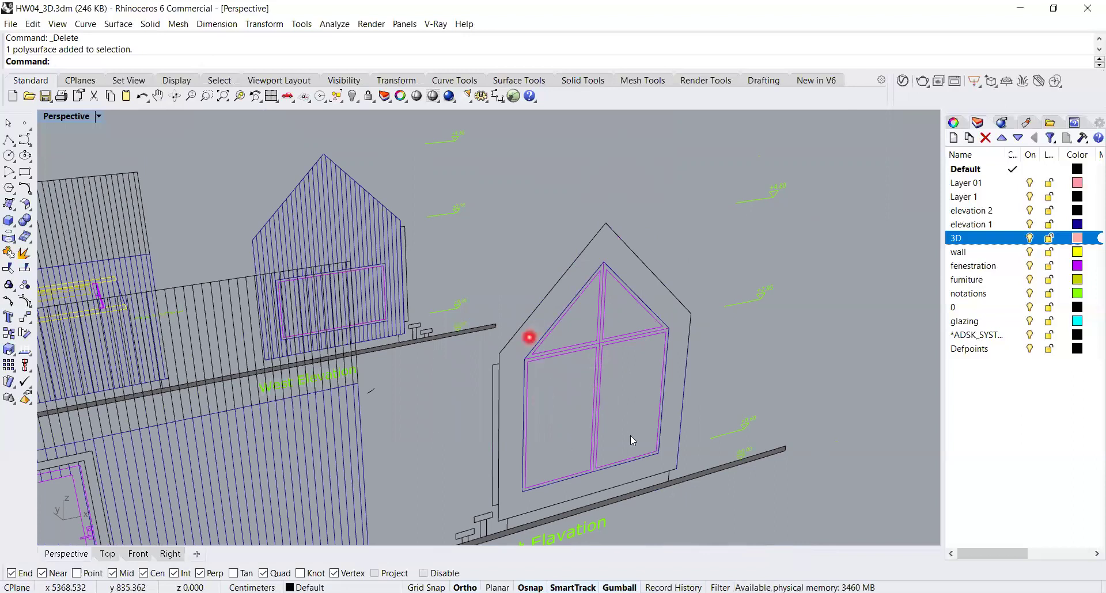
{"action": "left_click", "coordinate": [620, 461]}
{"action": "left_click", "coordinate": [559, 406]}
{"action": "left_click", "coordinate": [592, 327]}
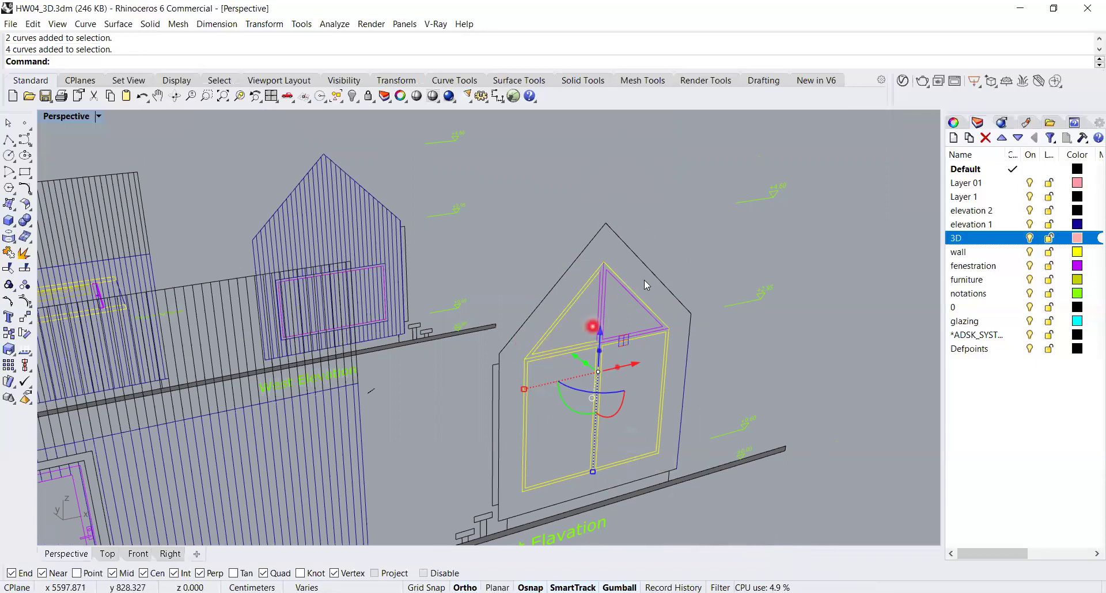
{"action": "left_click", "coordinate": [578, 351]}
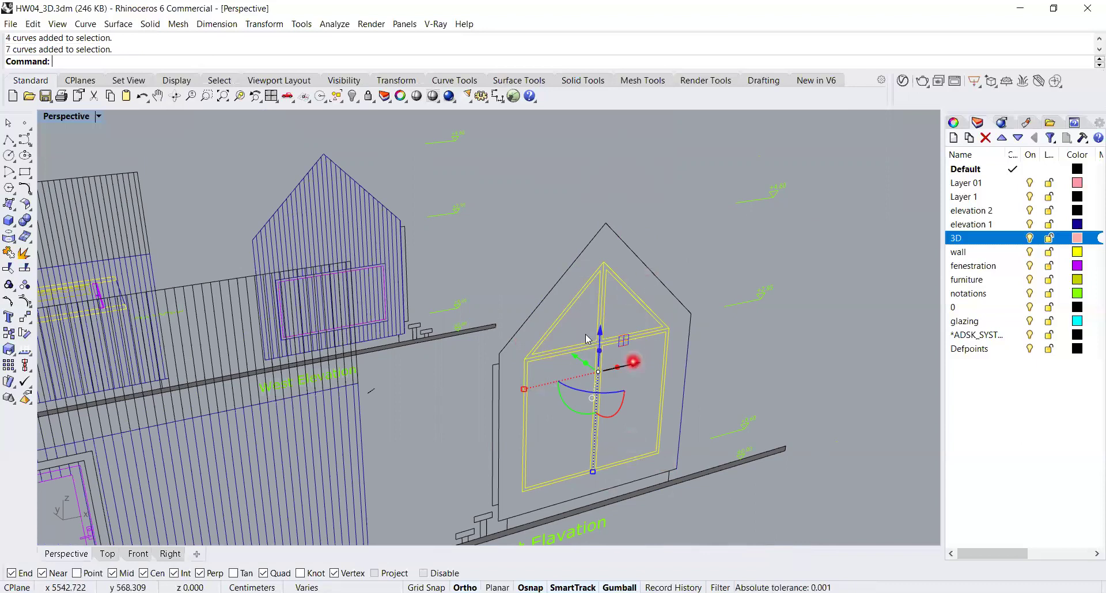
{"action": "scroll", "coordinate": [585, 334], "scroll_direction": "down", "scroll_amount": 2}
{"action": "right_click_drag", "start_coordinate": [705, 373], "coordinate": [572, 374], "text": "shift"}
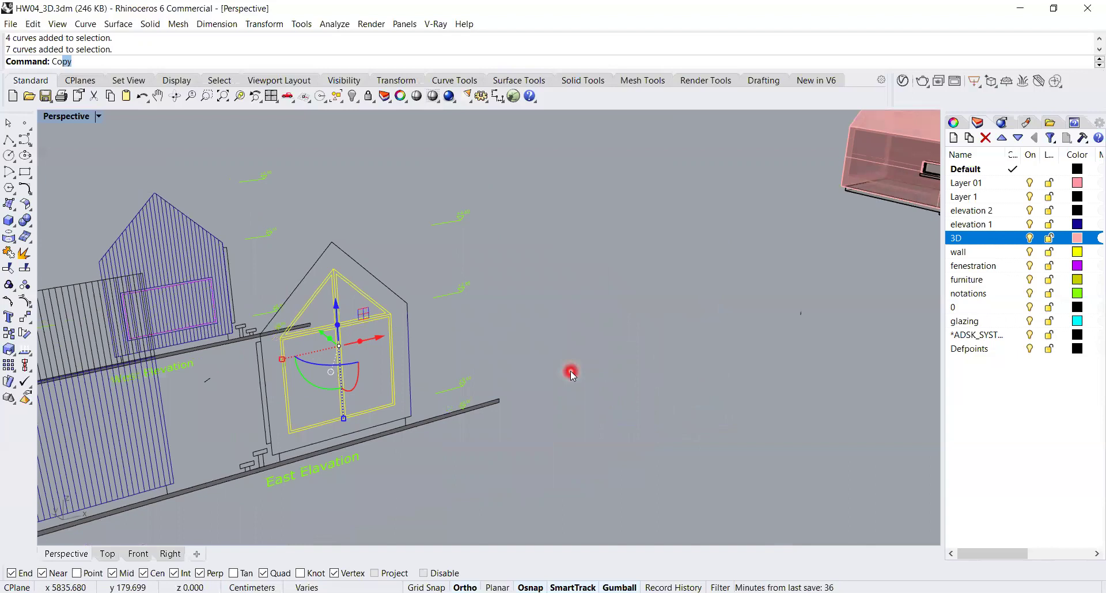
{"action": "key", "text": "Return"}
{"action": "scroll", "coordinate": [403, 415], "scroll_direction": "up", "scroll_amount": 4}
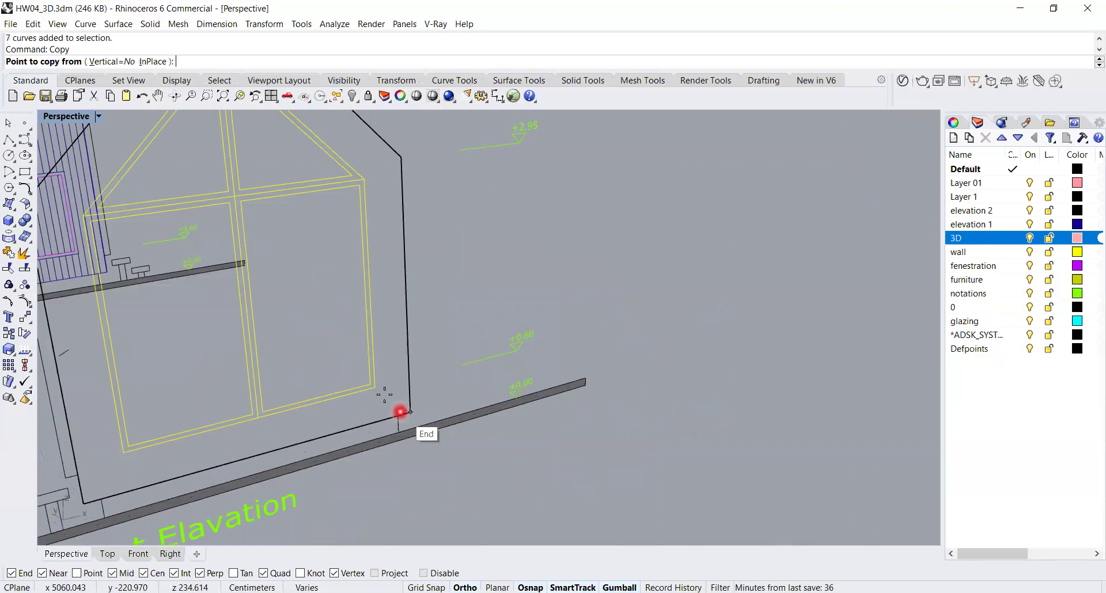
{"action": "left_click", "coordinate": [360, 372]}
{"action": "scroll", "coordinate": [345, 368], "scroll_direction": "down", "scroll_amount": 6}
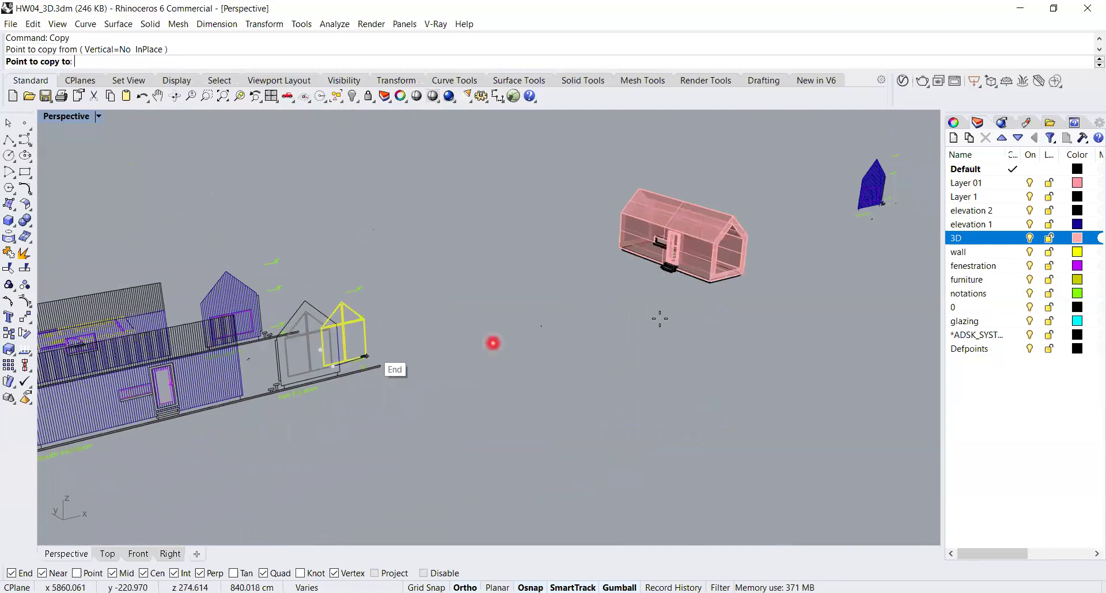
{"action": "scroll", "coordinate": [758, 253], "scroll_direction": "up", "scroll_amount": 8}
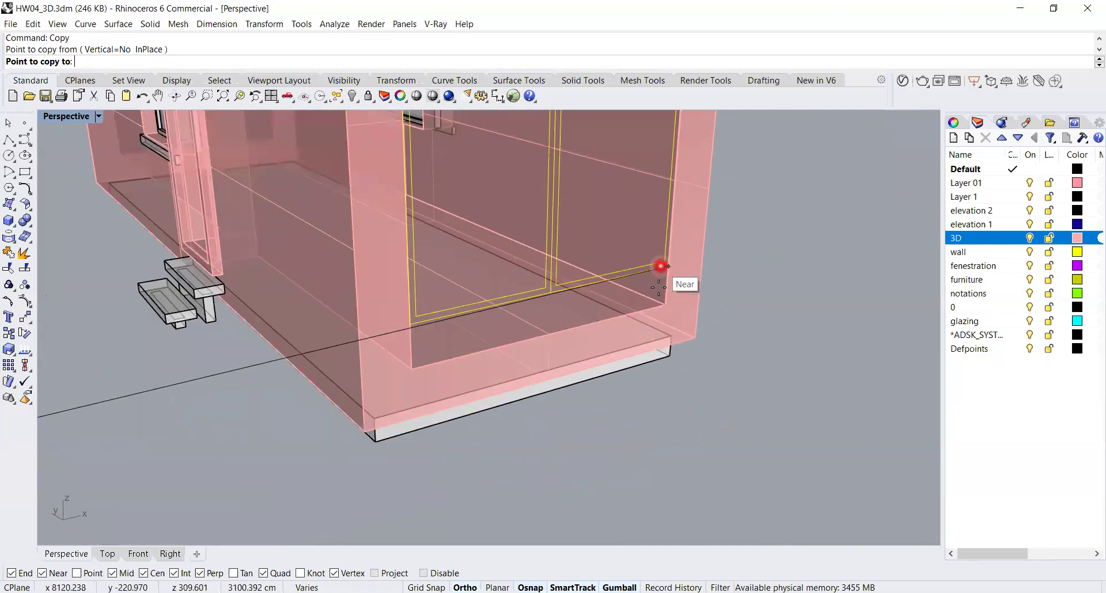
{"action": "left_click", "coordinate": [667, 320]}
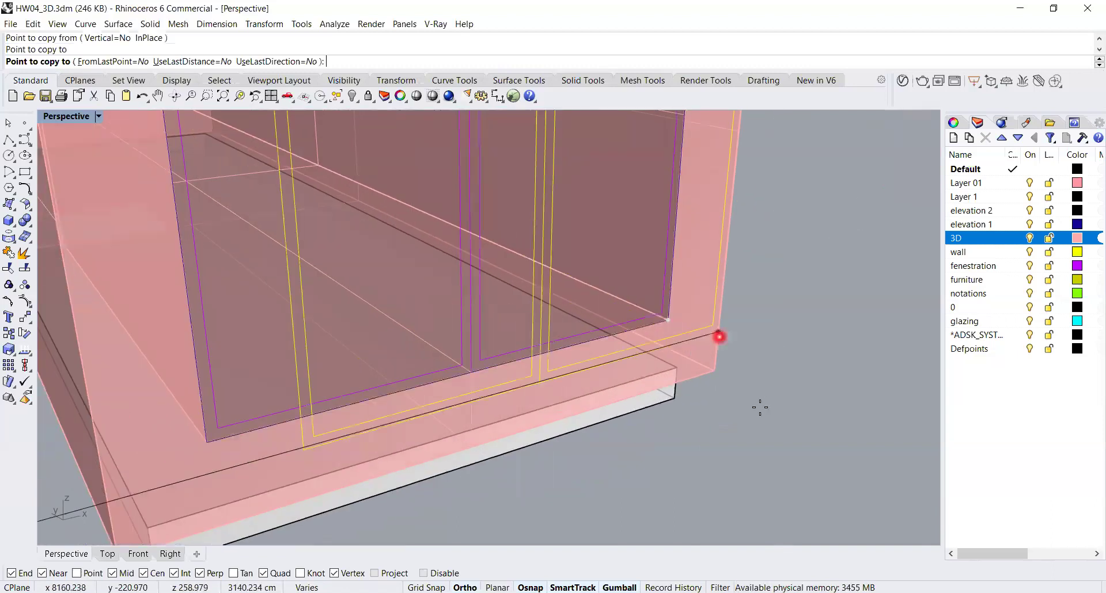
{"action": "right_click", "coordinate": [762, 419]}
- Join the three inner curves of the gable window's upper left triangular pane into one closed curve
{"action": "scroll", "coordinate": [780, 417], "scroll_direction": "down", "scroll_amount": 6}
{"action": "right_click_drag", "start_coordinate": [752, 380], "coordinate": [578, 286]}
{"action": "scroll", "coordinate": [512, 226], "scroll_direction": "up", "scroll_amount": 3}
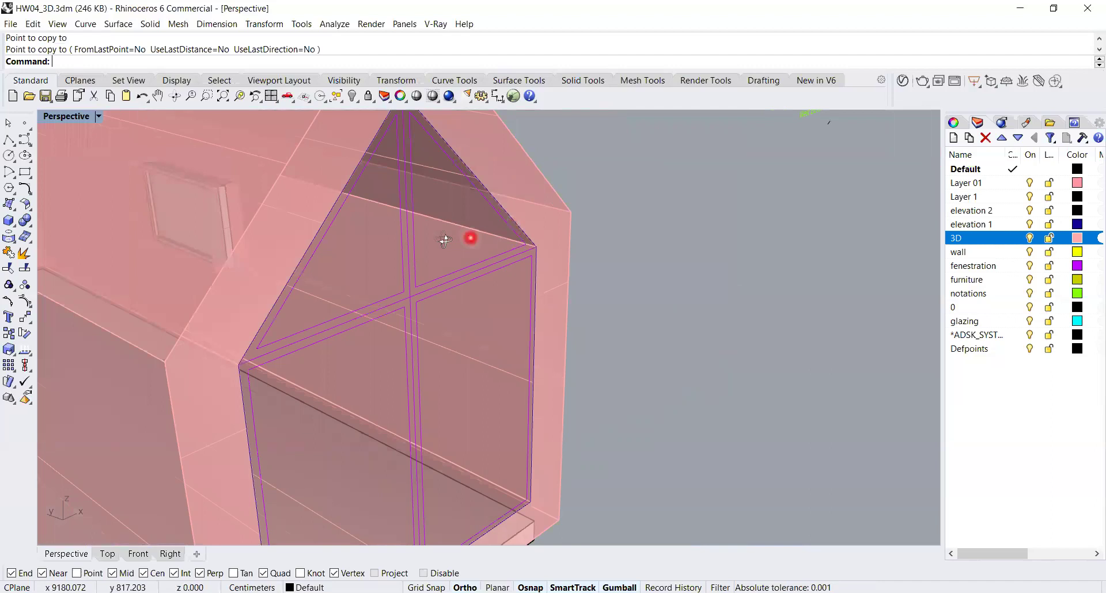
{"action": "scroll", "coordinate": [445, 240], "scroll_direction": "down", "scroll_amount": 3}
{"action": "scroll", "coordinate": [435, 302], "scroll_direction": "up", "scroll_amount": 2}
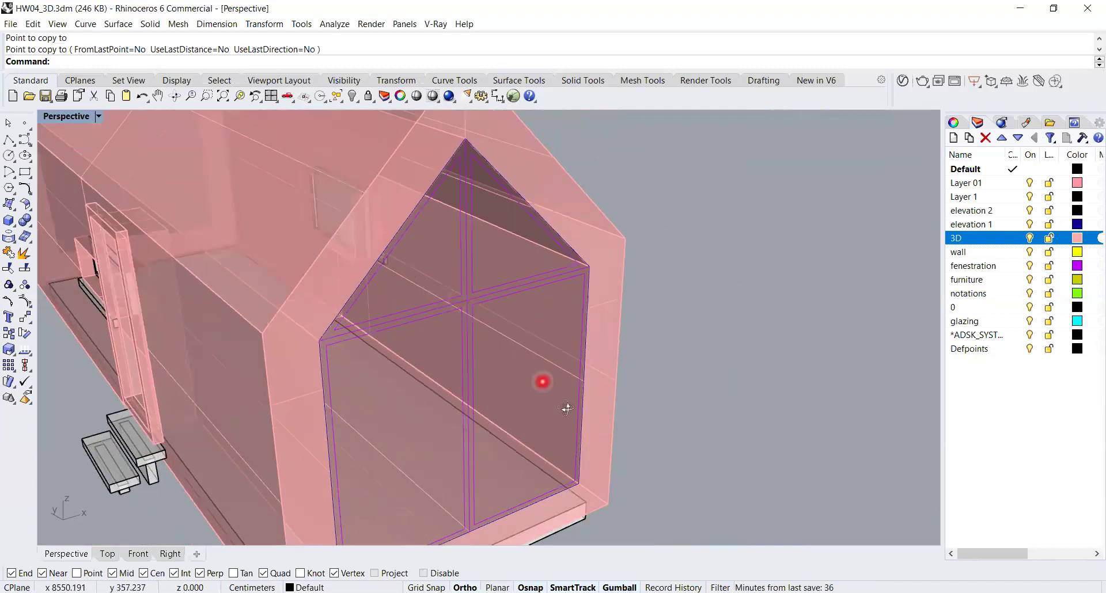
{"action": "right_click_drag", "start_coordinate": [567, 409], "coordinate": [520, 217]}
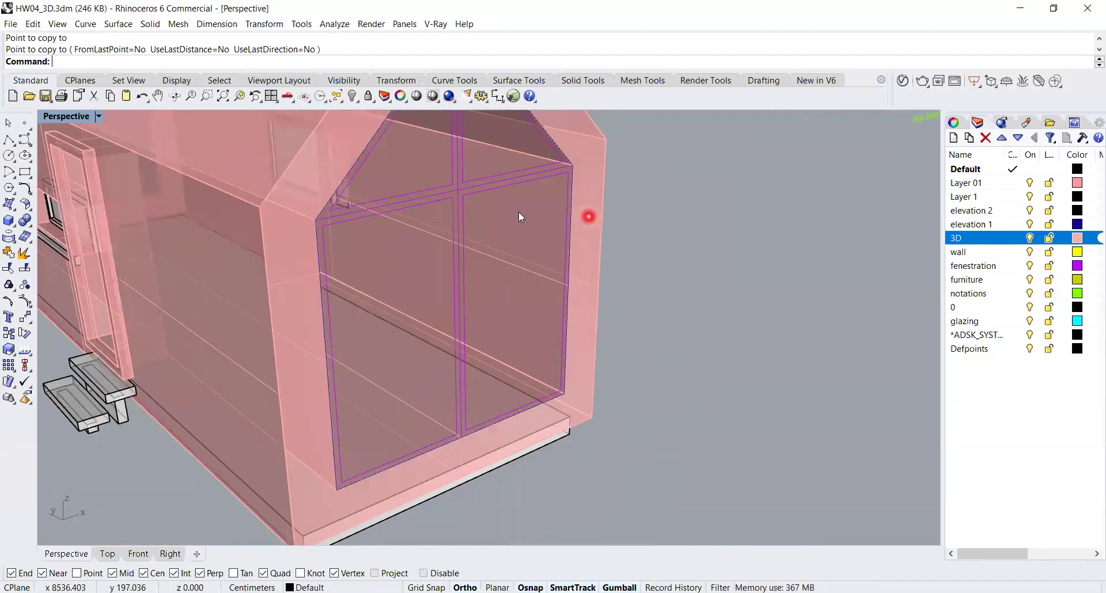
{"action": "left_click", "coordinate": [493, 190]}
{"action": "left_click", "coordinate": [445, 203]}
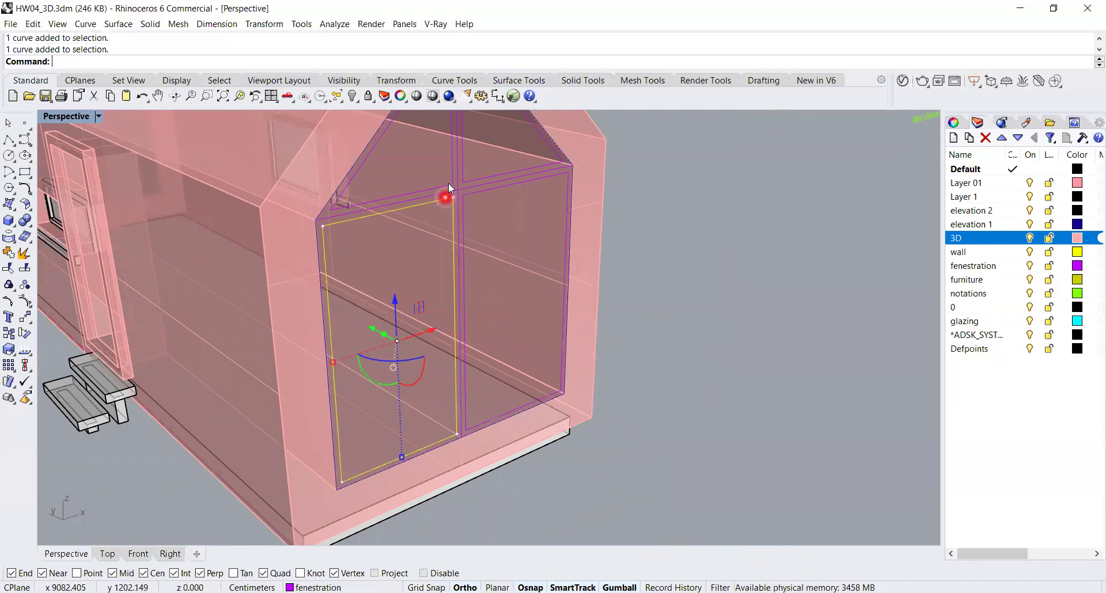
{"action": "right_click_drag", "start_coordinate": [498, 248], "coordinate": [512, 375]}
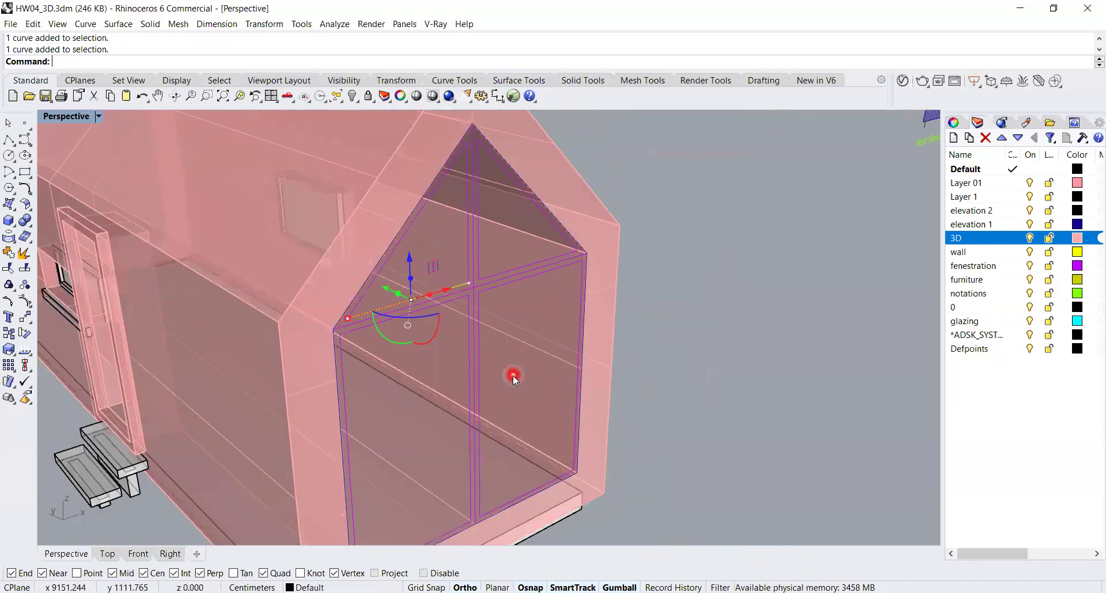
{"action": "scroll", "coordinate": [376, 261], "scroll_direction": "up", "scroll_amount": 3}
{"action": "left_click", "coordinate": [498, 259], "text": "shift"}
{"action": "right_click_drag", "start_coordinate": [574, 327], "coordinate": [493, 219]}
{"action": "key", "text": "ctrl+j"}
- Join the three inner curves of the upper right triangular pane into one closed curve
{"action": "left_click", "coordinate": [539, 276]}
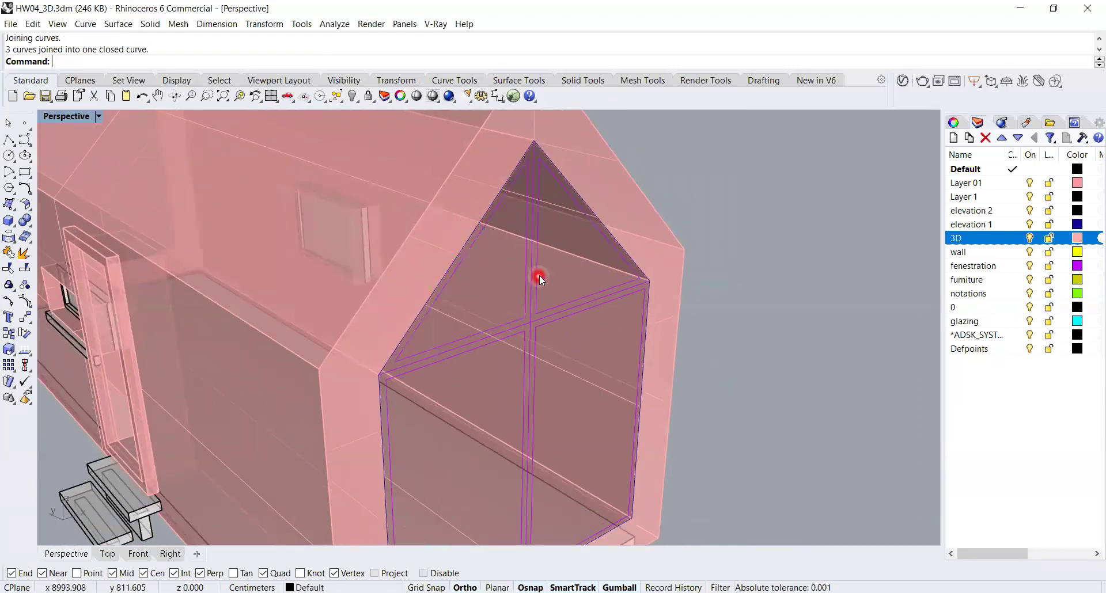
{"action": "left_click", "coordinate": [606, 238], "text": "shift"}
{"action": "left_click", "coordinate": [618, 286], "text": "shift"}
{"action": "right_click", "coordinate": [618, 296]}
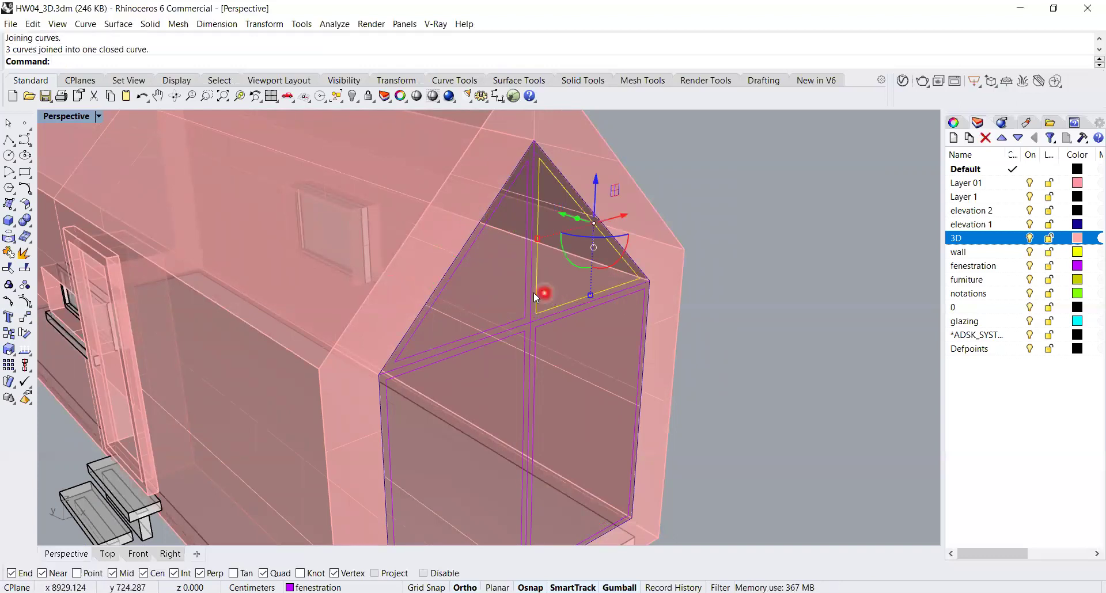
{"action": "key", "text": "Escape"}
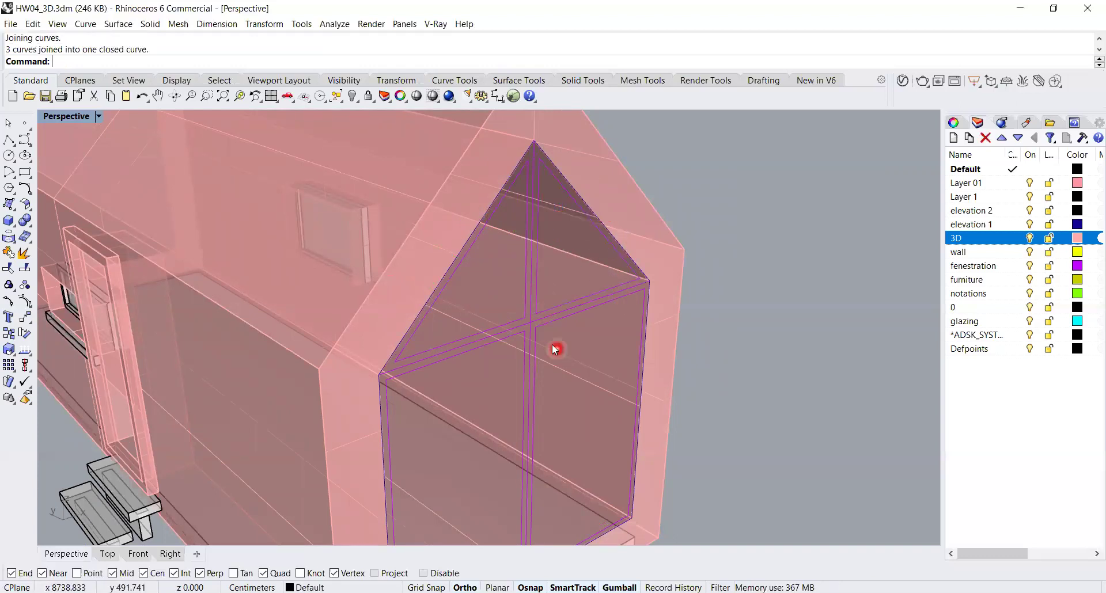
{"action": "left_click", "coordinate": [532, 336]}
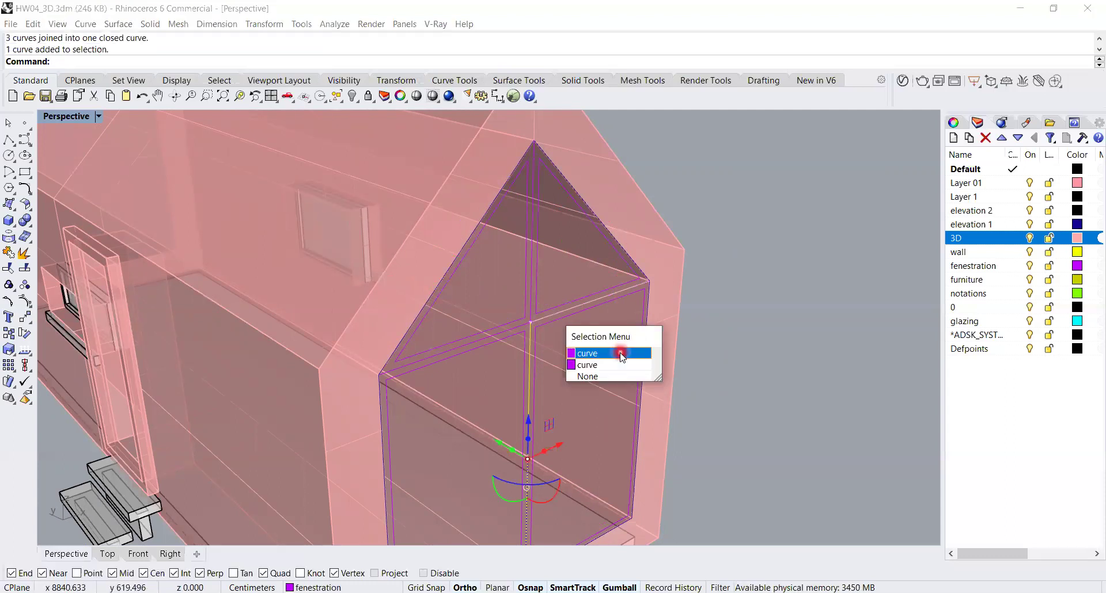
{"action": "left_click", "coordinate": [645, 349]}
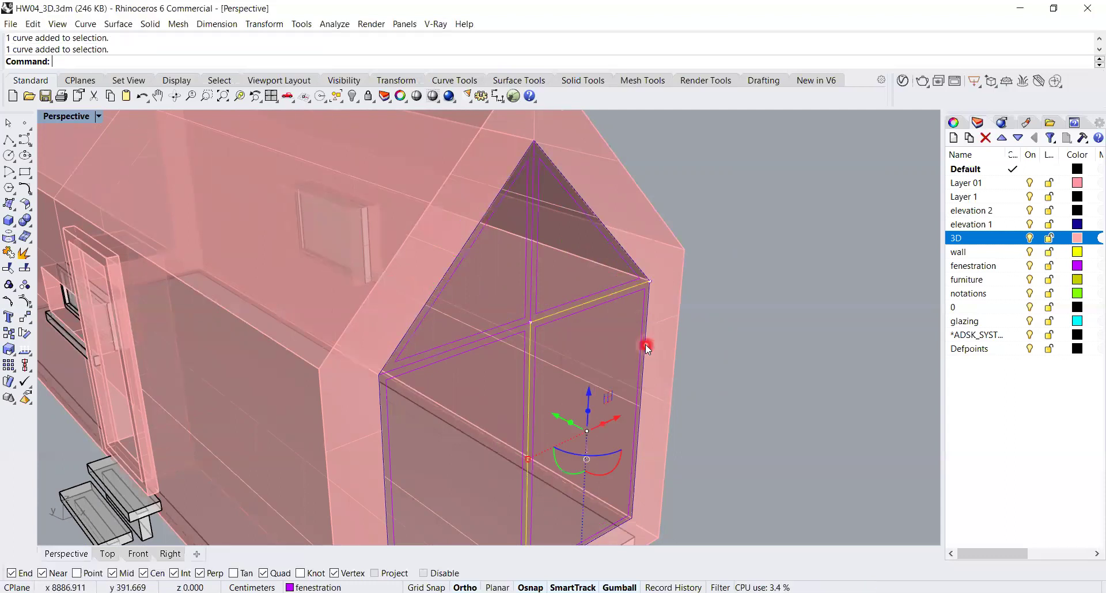
{"action": "left_click", "coordinate": [689, 381]}
{"action": "key", "text": "Escape"}
- Delete the frame curves in the left half of the gable window, keeping the house's opening outline and the right half
{"action": "right_click_drag", "start_coordinate": [739, 329], "coordinate": [535, 528]}
{"action": "right_click_drag", "start_coordinate": [572, 352], "coordinate": [488, 231]}
{"action": "scroll", "coordinate": [488, 230], "scroll_direction": "up", "scroll_amount": 5}
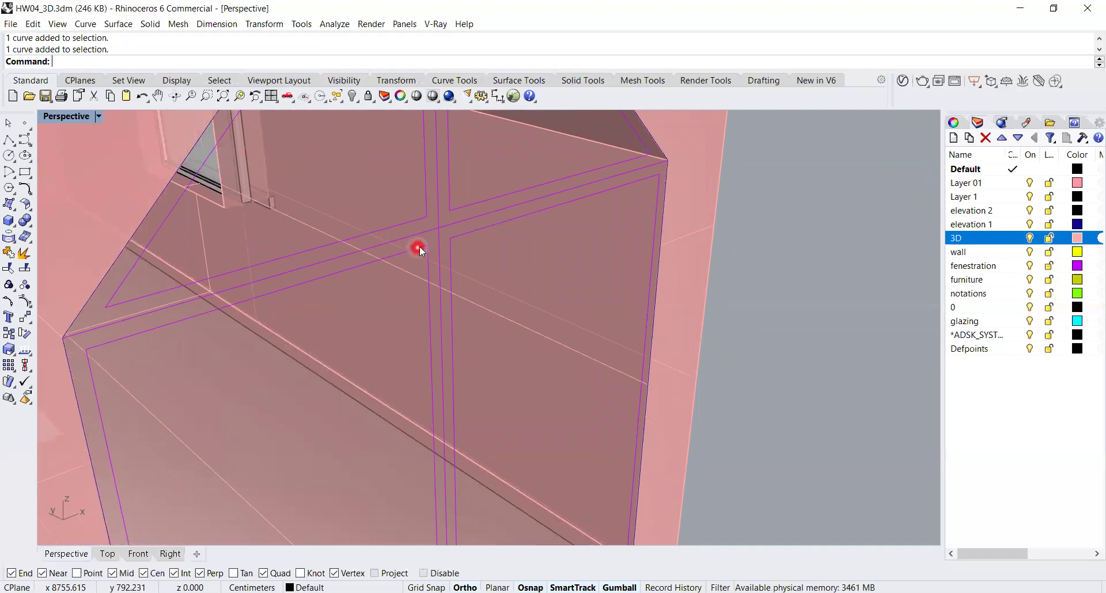
{"action": "scroll", "coordinate": [426, 243], "scroll_direction": "down", "scroll_amount": 8}
{"action": "scroll", "coordinate": [510, 297], "scroll_direction": "up", "scroll_amount": 5}
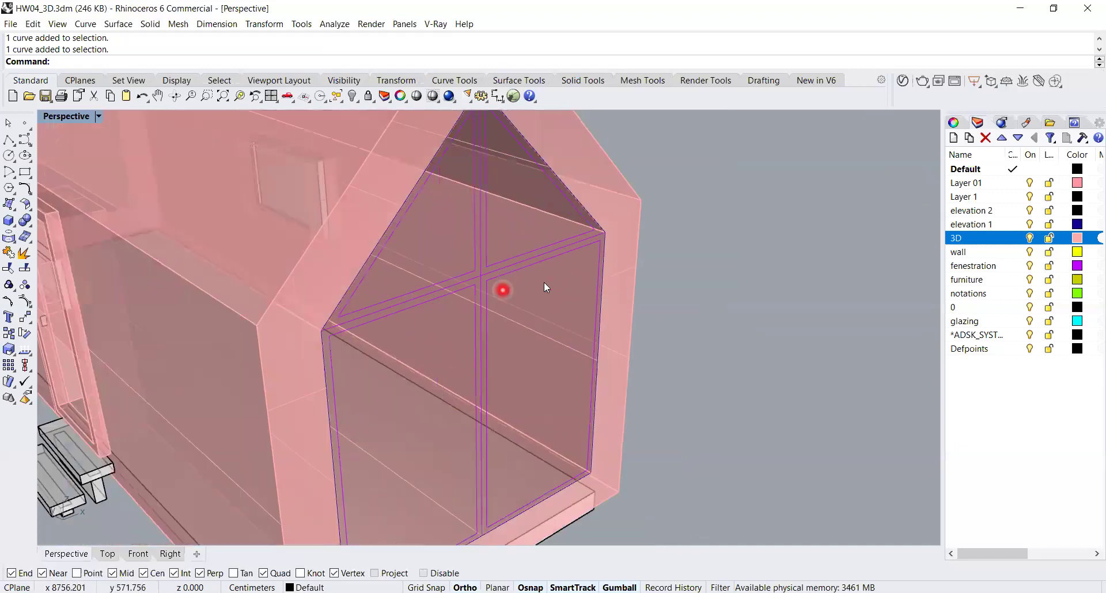
{"action": "right_click_drag", "start_coordinate": [543, 282], "coordinate": [487, 254]}
{"action": "scroll", "coordinate": [656, 310], "scroll_direction": "down", "scroll_amount": 5}
{"action": "right_click_drag", "start_coordinate": [560, 279], "coordinate": [504, 297]}
{"action": "scroll", "coordinate": [463, 263], "scroll_direction": "up", "scroll_amount": 5}
{"action": "right_click_drag", "start_coordinate": [565, 436], "coordinate": [519, 323]}
{"action": "scroll", "coordinate": [468, 336], "scroll_direction": "up", "scroll_amount": 5}
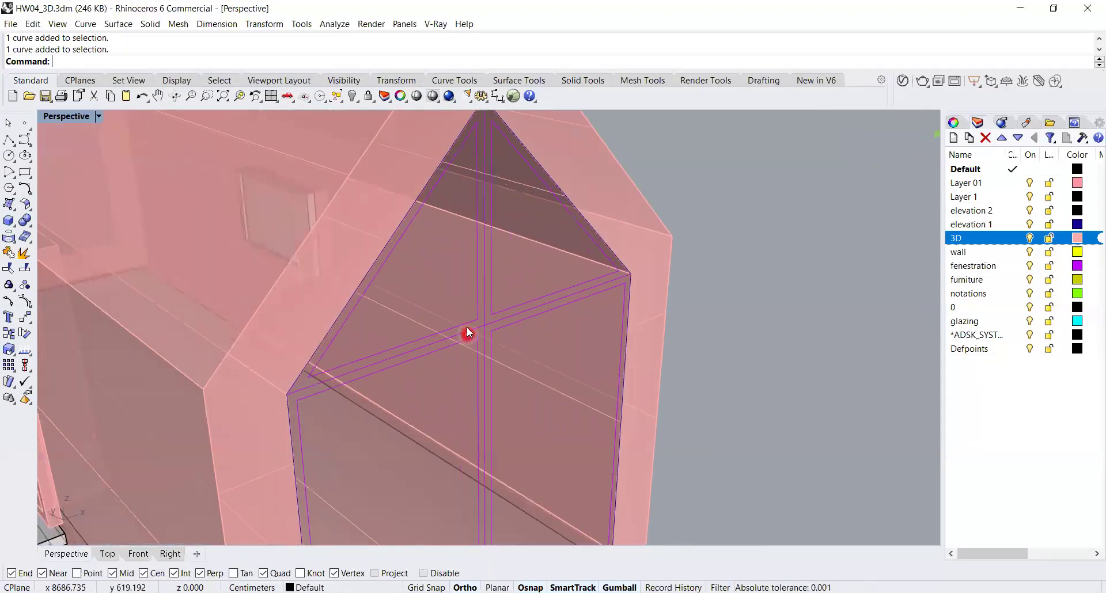
{"action": "left_click", "coordinate": [469, 322]}
{"action": "key", "text": "Delete"}
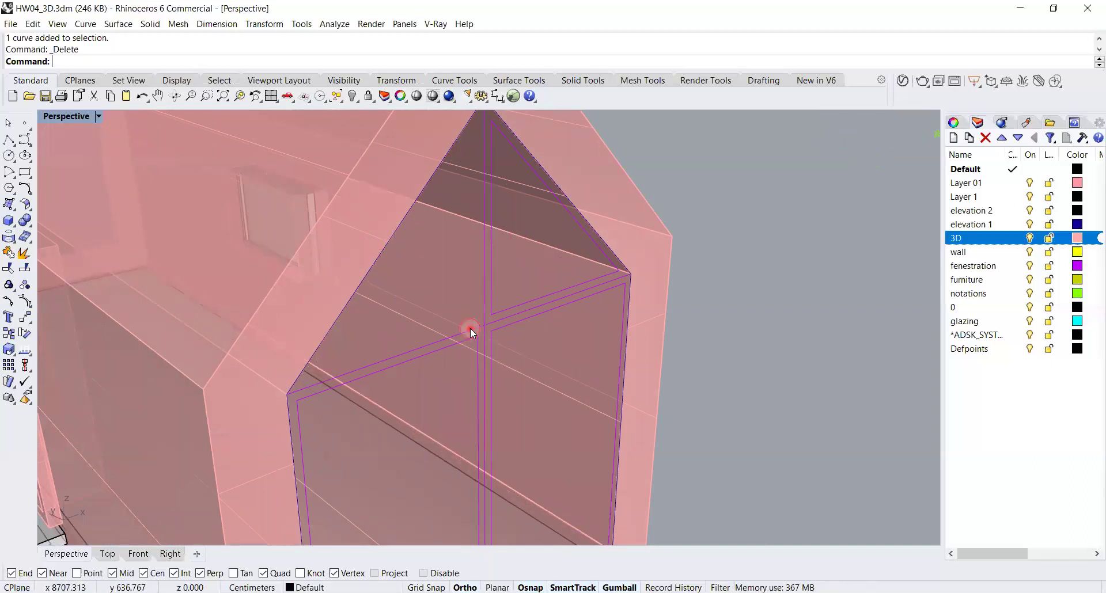
{"action": "left_click", "coordinate": [479, 378]}
{"action": "key", "text": "Delete"}
{"action": "scroll", "coordinate": [458, 300], "scroll_direction": "down", "scroll_amount": 3}
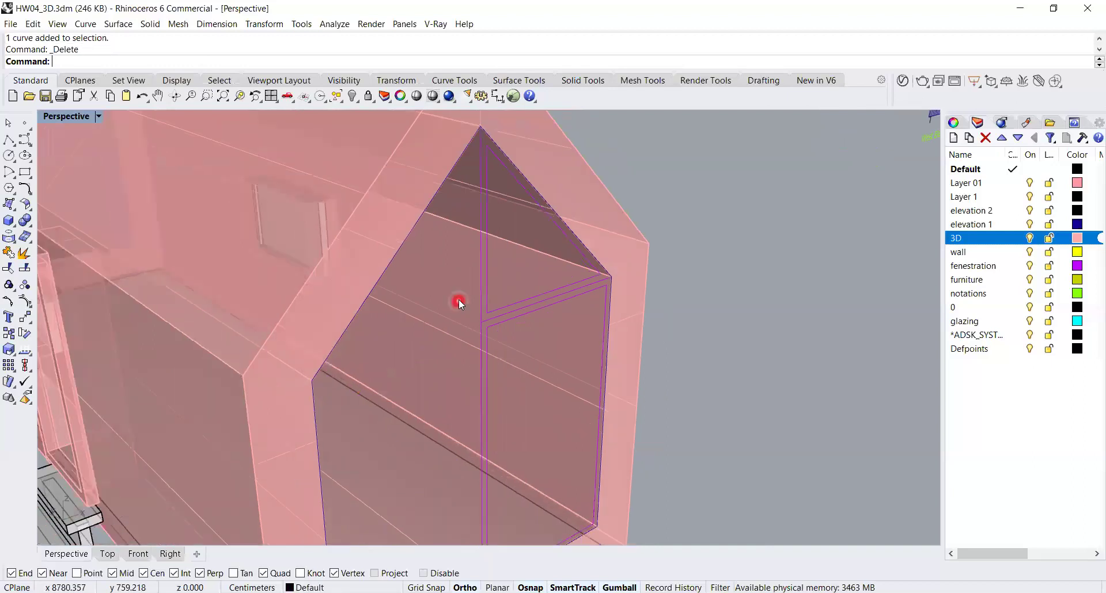
- Draw a closed triangular polyline from the opening's apex to the centre crossing and the right eave corner
{"action": "scroll", "coordinate": [461, 357], "scroll_direction": "up", "scroll_amount": 1}
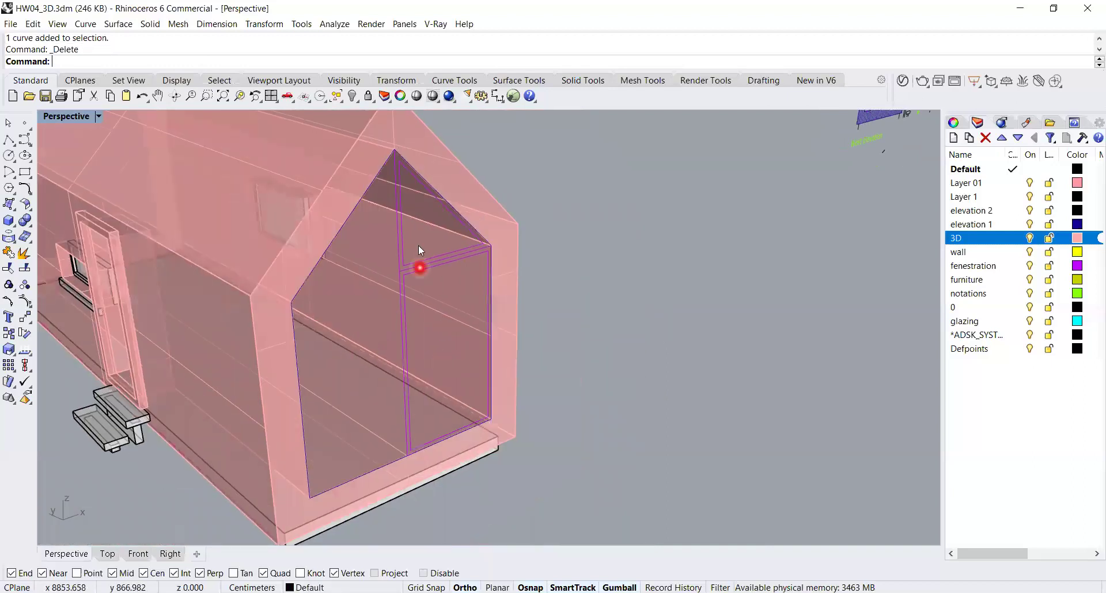
{"action": "scroll", "coordinate": [415, 270], "scroll_direction": "up", "scroll_amount": 3}
{"action": "left_click", "coordinate": [413, 288]}
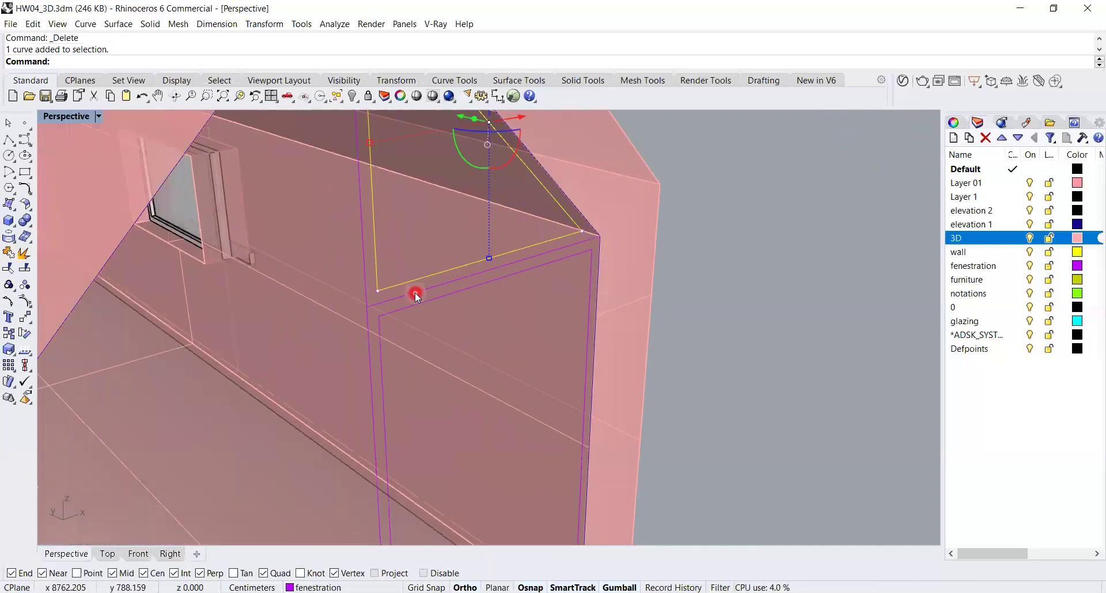
{"action": "left_click", "coordinate": [551, 452]}
{"action": "right_click_drag", "start_coordinate": [551, 452], "coordinate": [515, 396]}
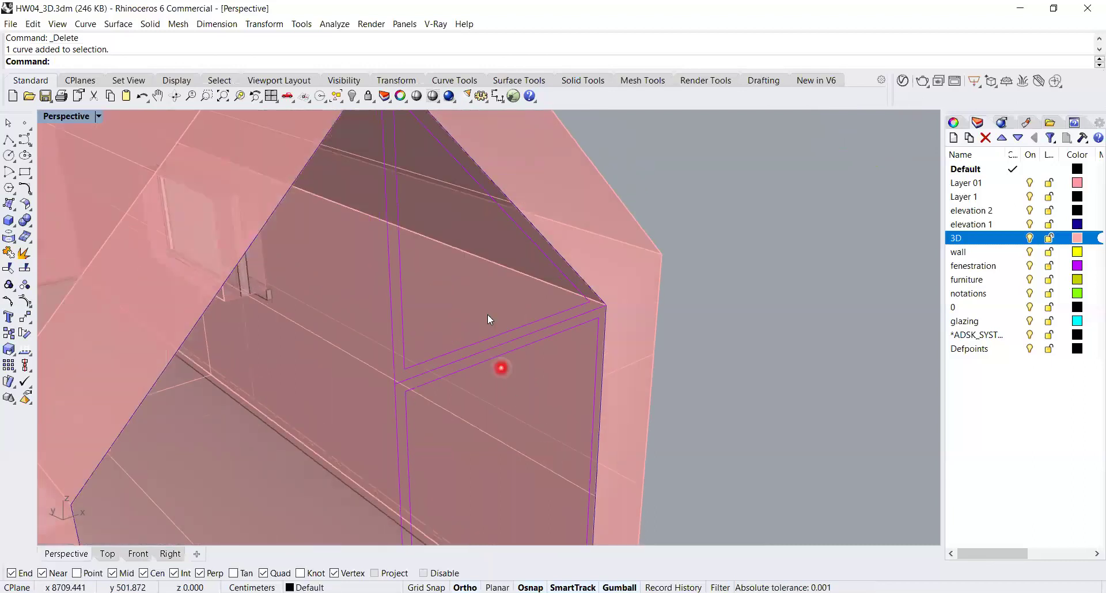
{"action": "right_click_drag", "start_coordinate": [487, 315], "coordinate": [123, 164]}
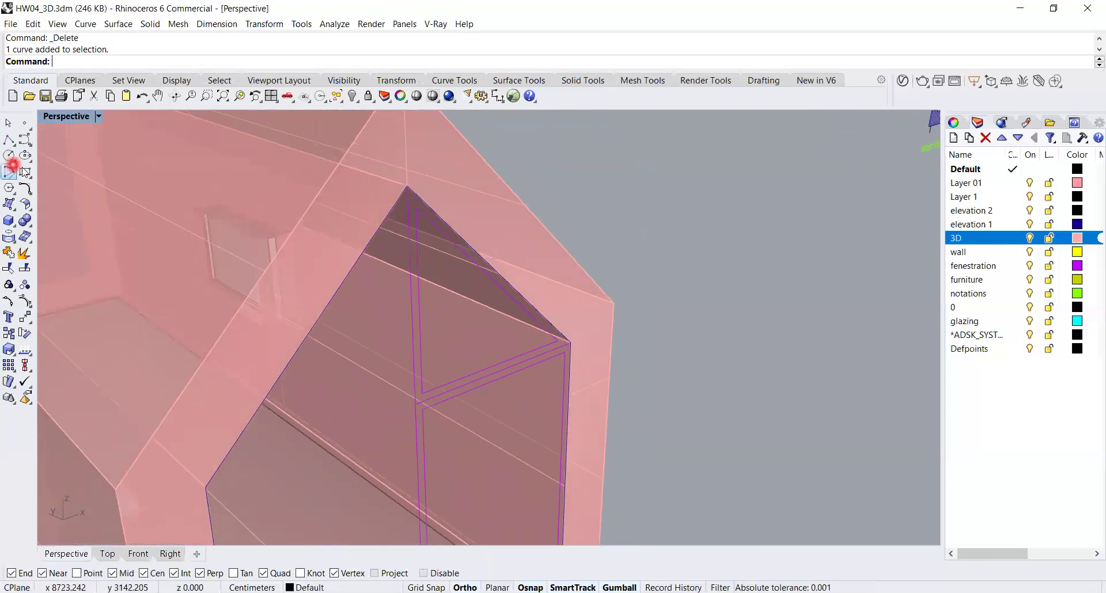
{"action": "left_click", "coordinate": [18, 139]}
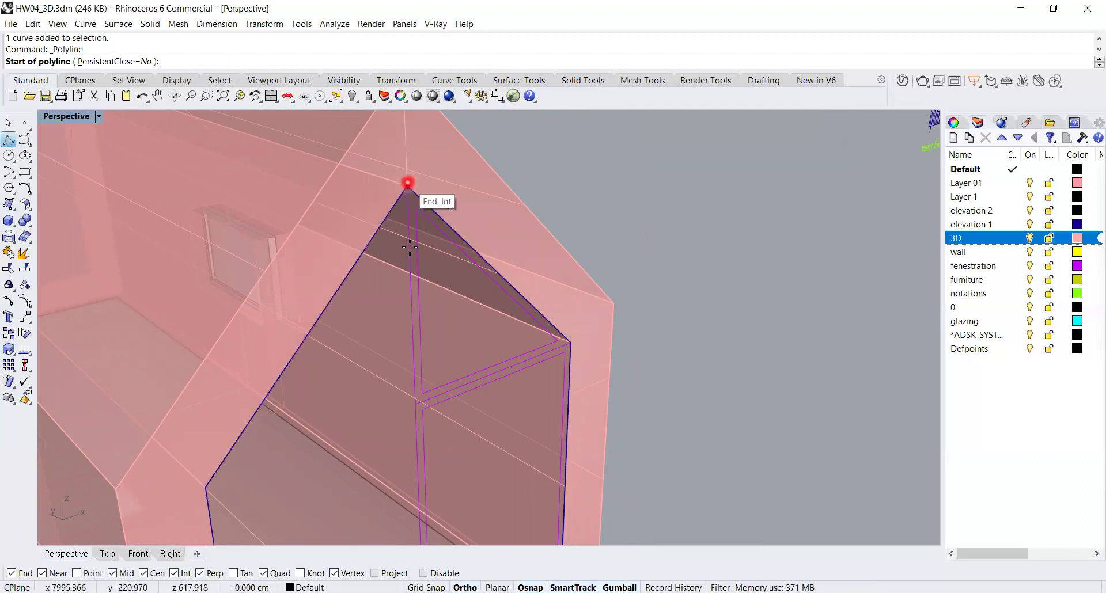
{"action": "left_click", "coordinate": [408, 182]}
{"action": "left_click", "coordinate": [415, 402]}
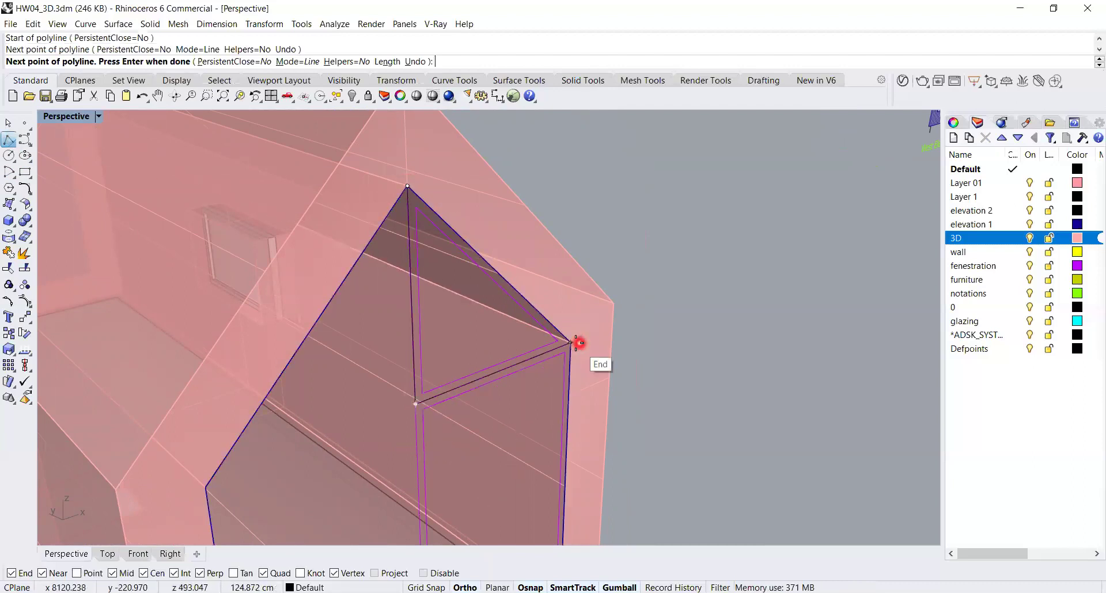
{"action": "left_click", "coordinate": [569, 343]}
{"action": "left_click", "coordinate": [408, 186]}
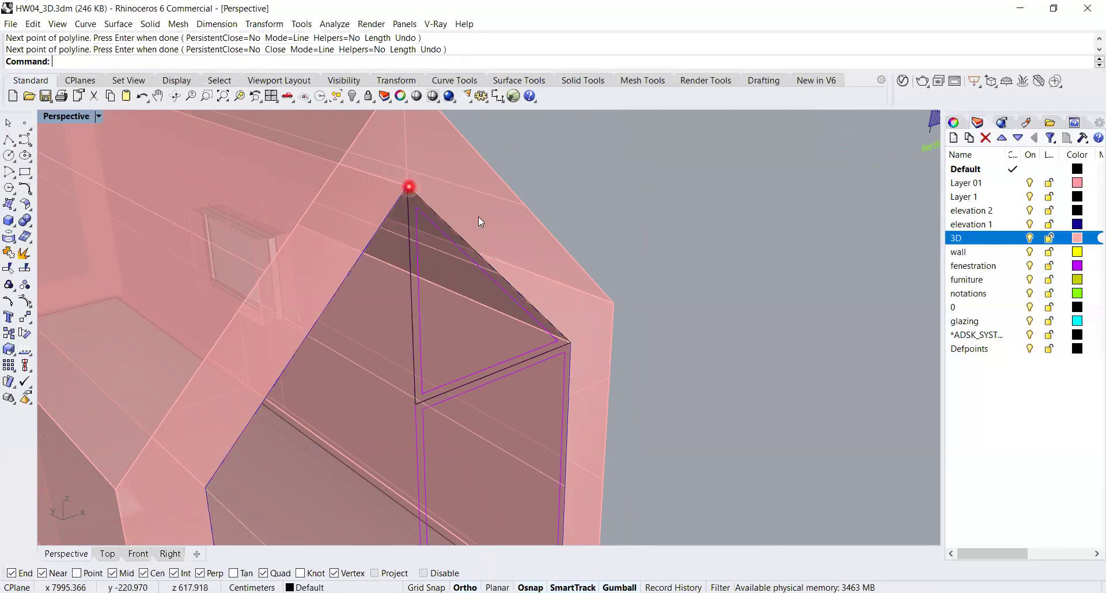
- Draw a closed four-sided polyline around the gable window's lower right pane, from the centre crossing through the opening's right corners to the bottom midpoint
{"action": "right_click_drag", "start_coordinate": [563, 322], "coordinate": [580, 185], "text": "shift"}
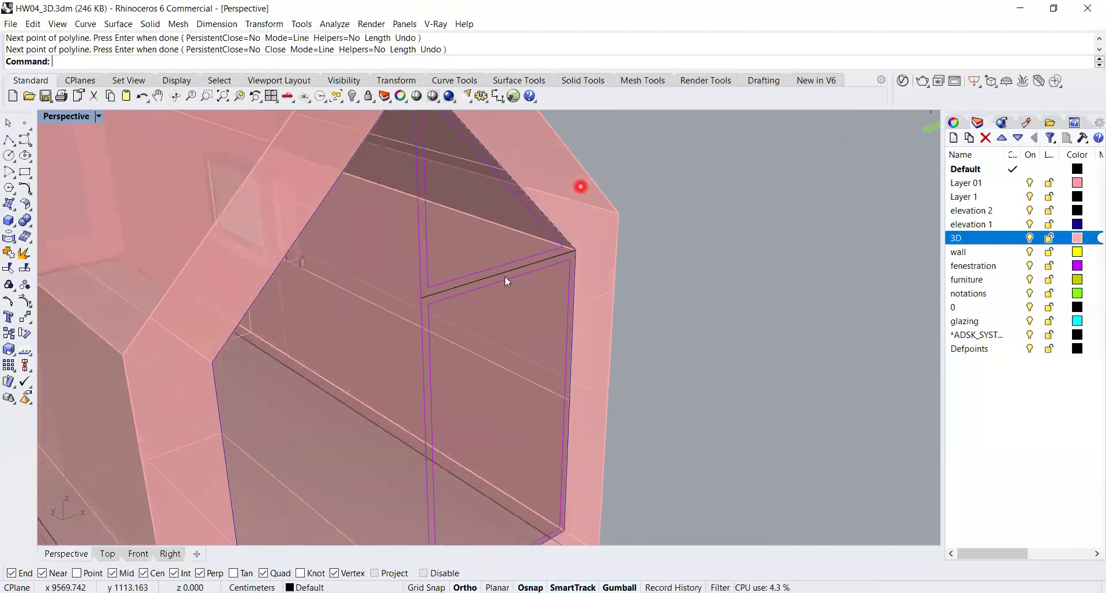
{"action": "scroll", "coordinate": [580, 186], "scroll_direction": "down", "scroll_amount": 5}
{"action": "left_click", "coordinate": [476, 305]}
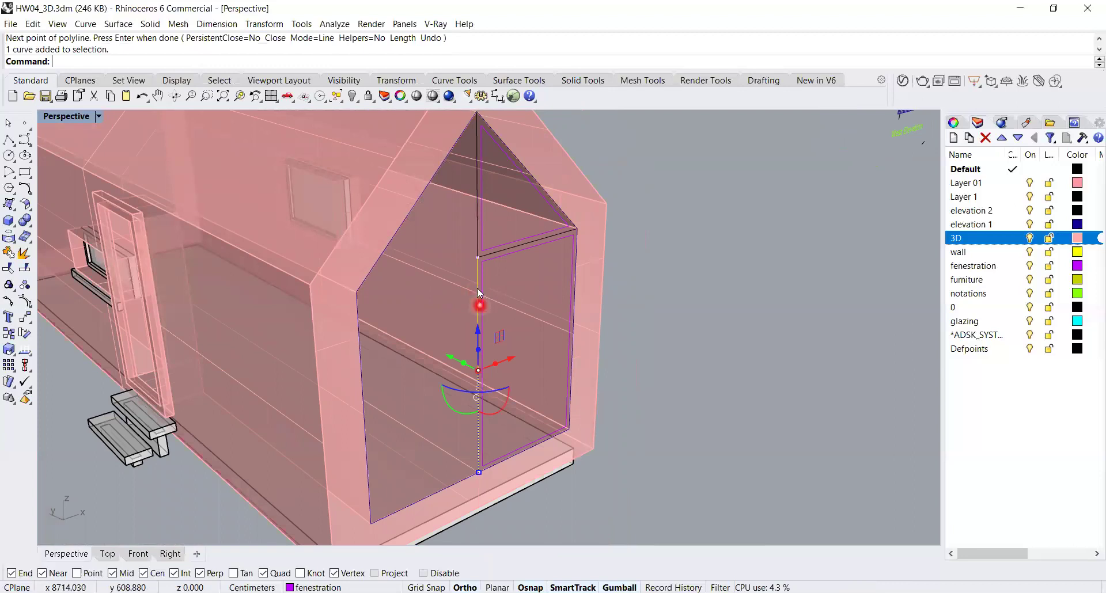
{"action": "scroll", "coordinate": [477, 277], "scroll_direction": "up", "scroll_amount": 3}
{"action": "key", "text": "Return"}
{"action": "left_click", "coordinate": [477, 235]}
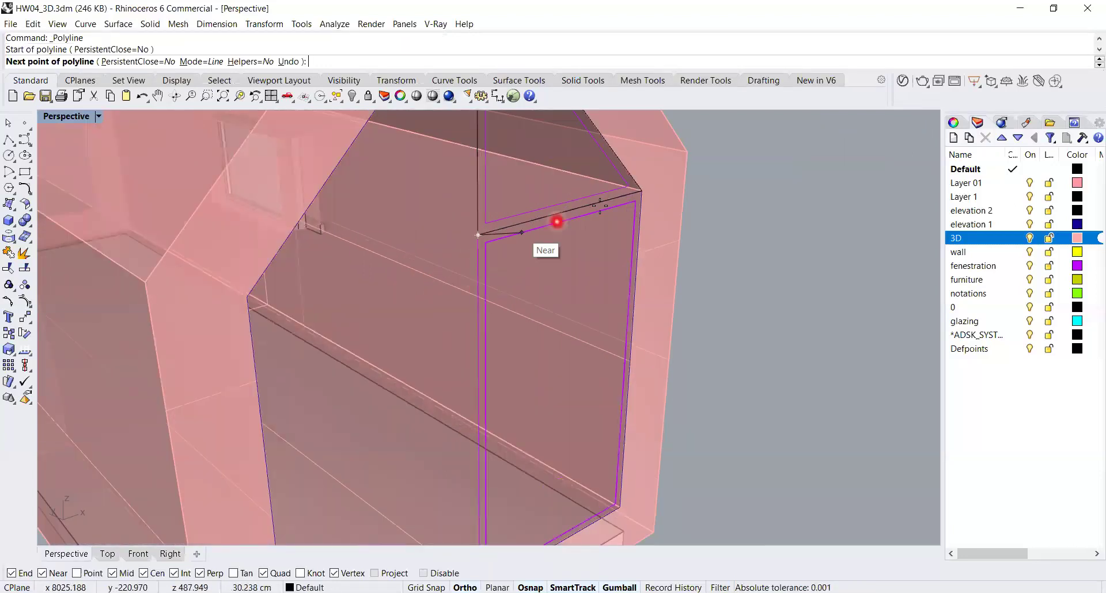
{"action": "left_click", "coordinate": [641, 186]}
{"action": "scroll", "coordinate": [639, 184], "scroll_direction": "down", "scroll_amount": 2}
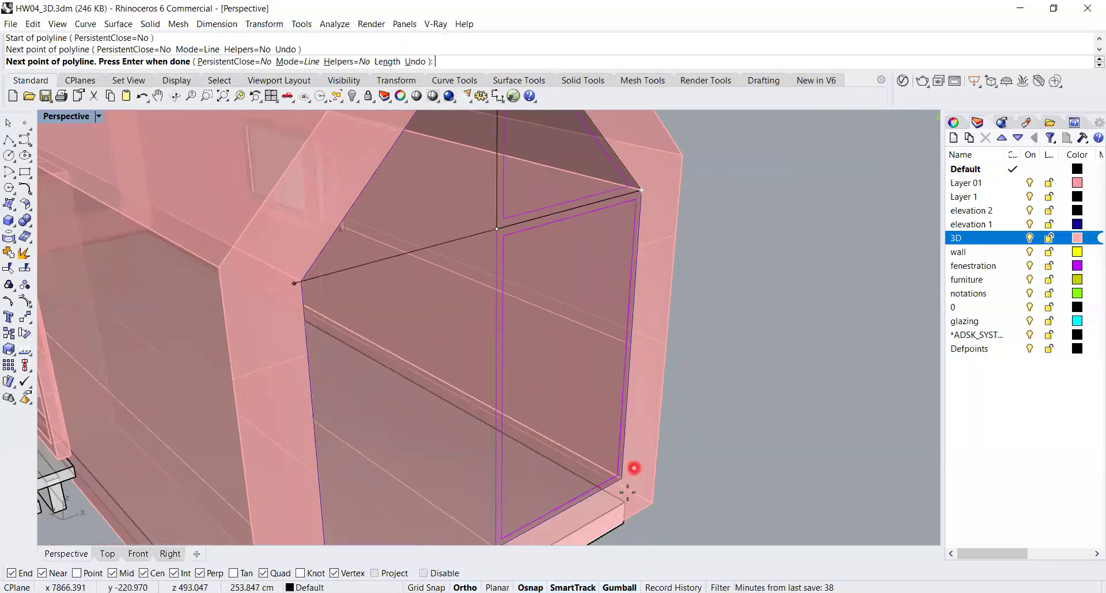
{"action": "left_click", "coordinate": [619, 479]}
{"action": "right_click_drag", "start_coordinate": [555, 492], "coordinate": [508, 490]}
{"action": "left_click", "coordinate": [503, 490]}
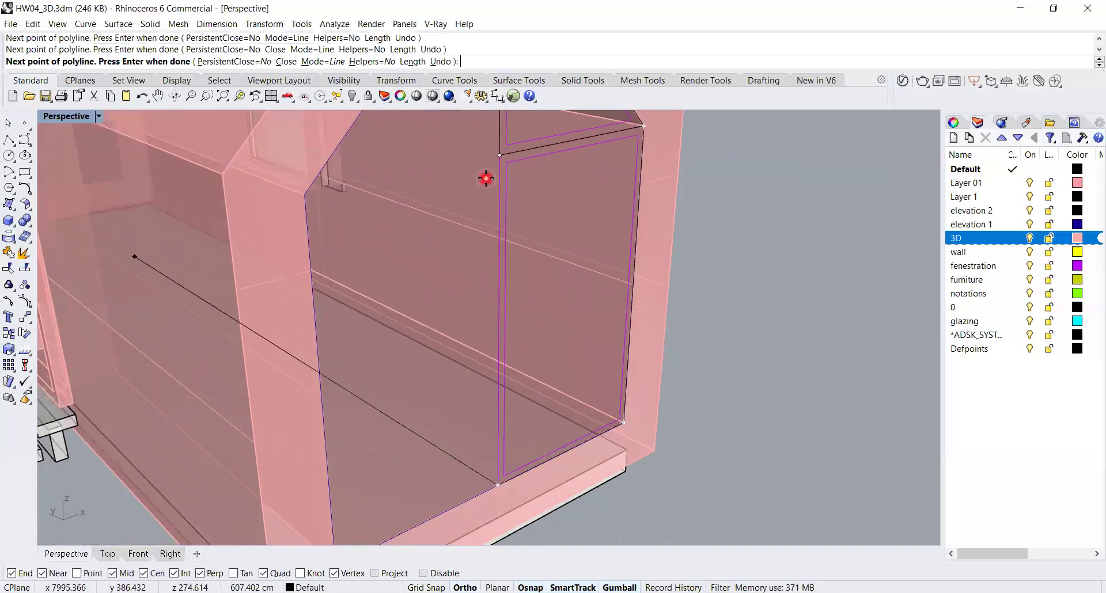
{"action": "type", "text": "c"}
{"action": "key", "text": "Return"}
{"action": "right_click_drag", "start_coordinate": [552, 181], "coordinate": [548, 279]}
{"action": "left_click", "coordinate": [555, 285]}
{"action": "left_click", "coordinate": [563, 296]}
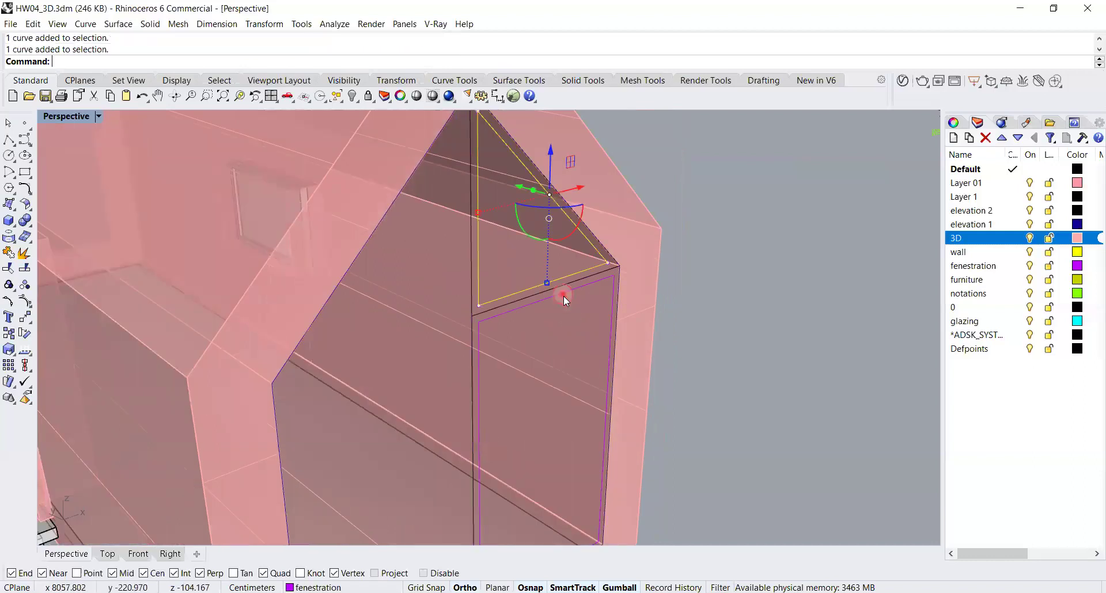
{"action": "key", "text": "Escape"}
- Extrude the inner and outer outlines of the triangular pane and the lower right pane together as solid frames 8.5 cm deep
{"action": "left_click", "coordinate": [471, 282]}
{"action": "left_click", "coordinate": [471, 366]}
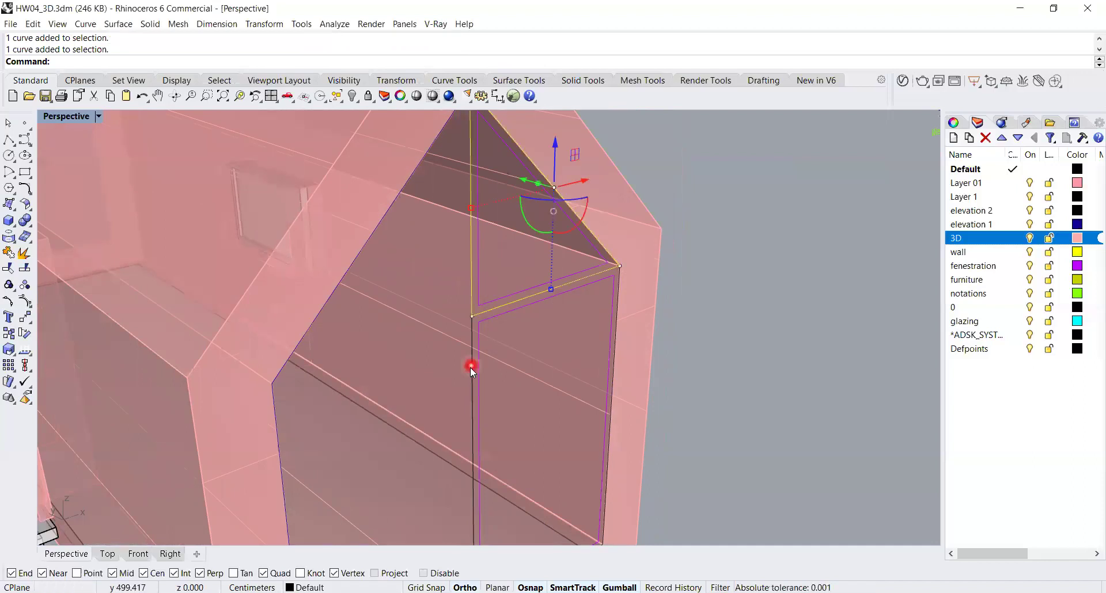
{"action": "left_click", "coordinate": [497, 399]}
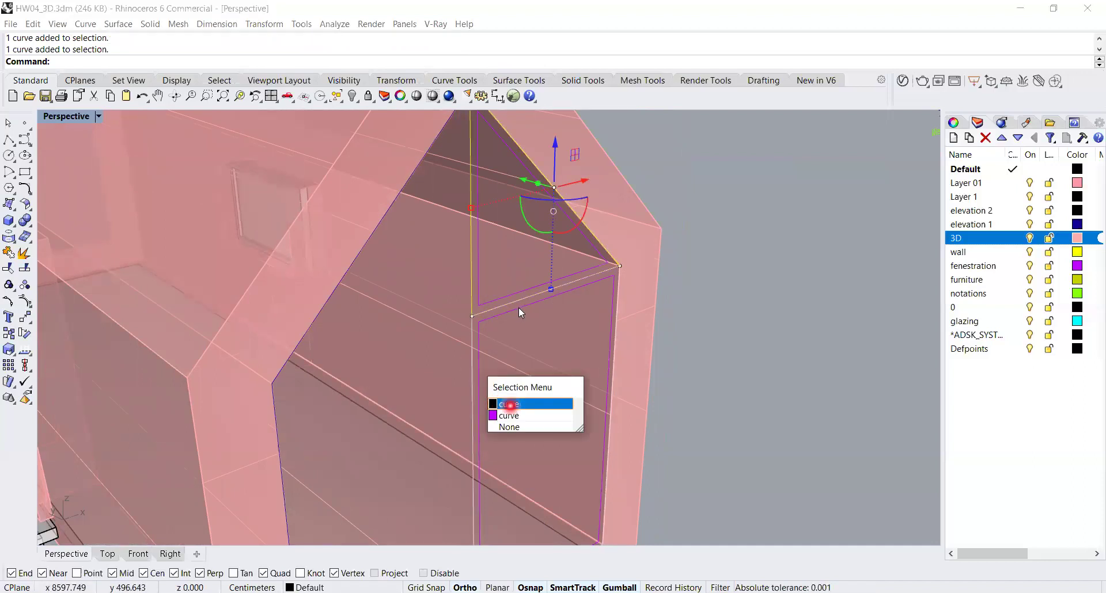
{"action": "left_click", "coordinate": [534, 310]}
{"action": "left_click", "coordinate": [530, 293], "text": "shift"}
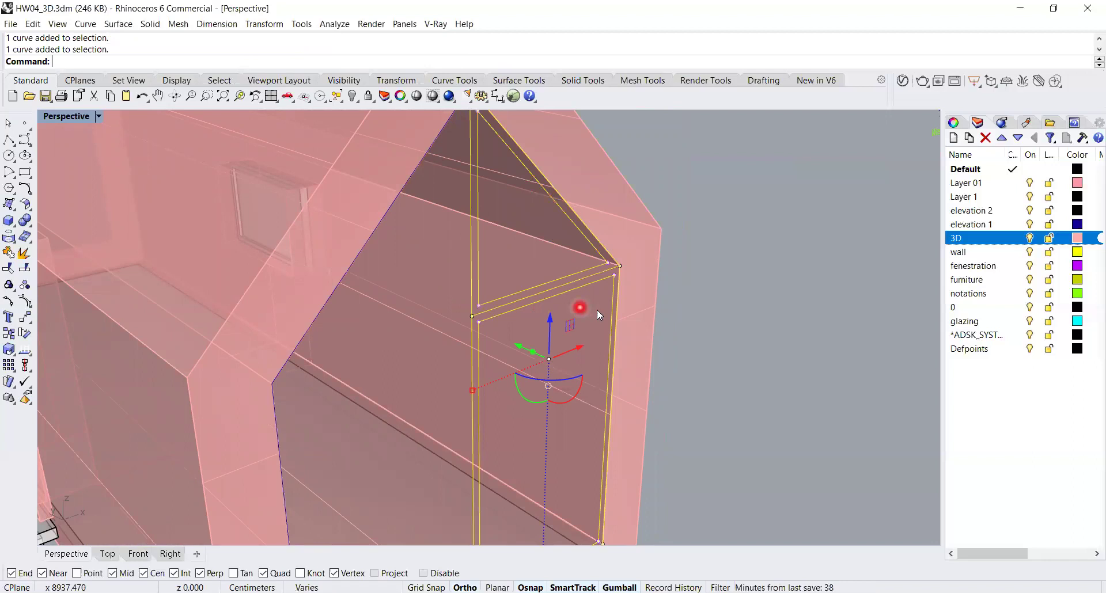
{"action": "key", "text": "Return"}
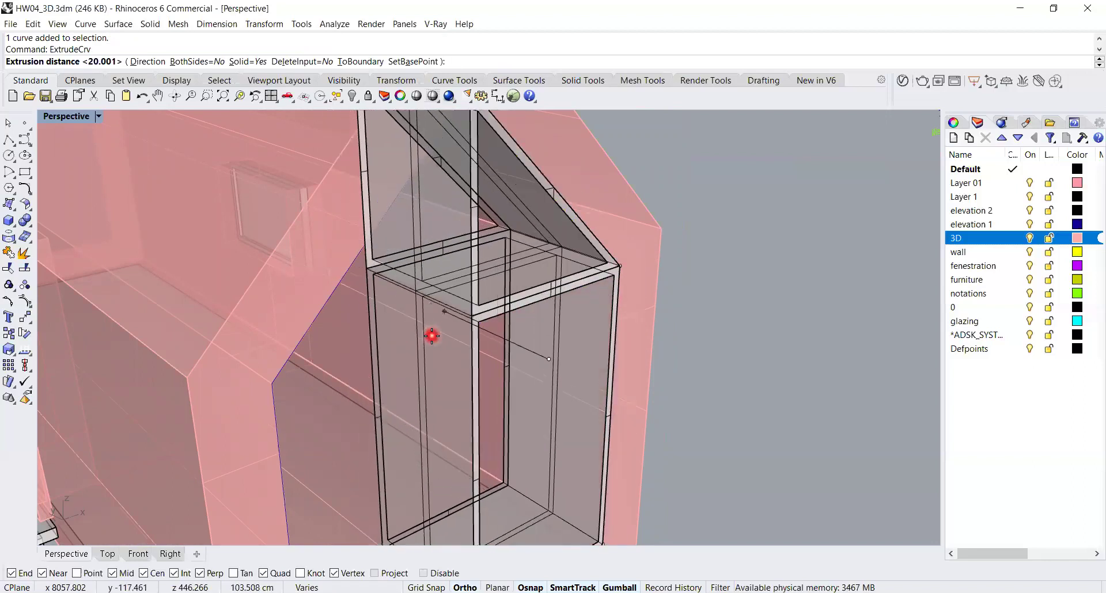
{"action": "type", "text": "8."}
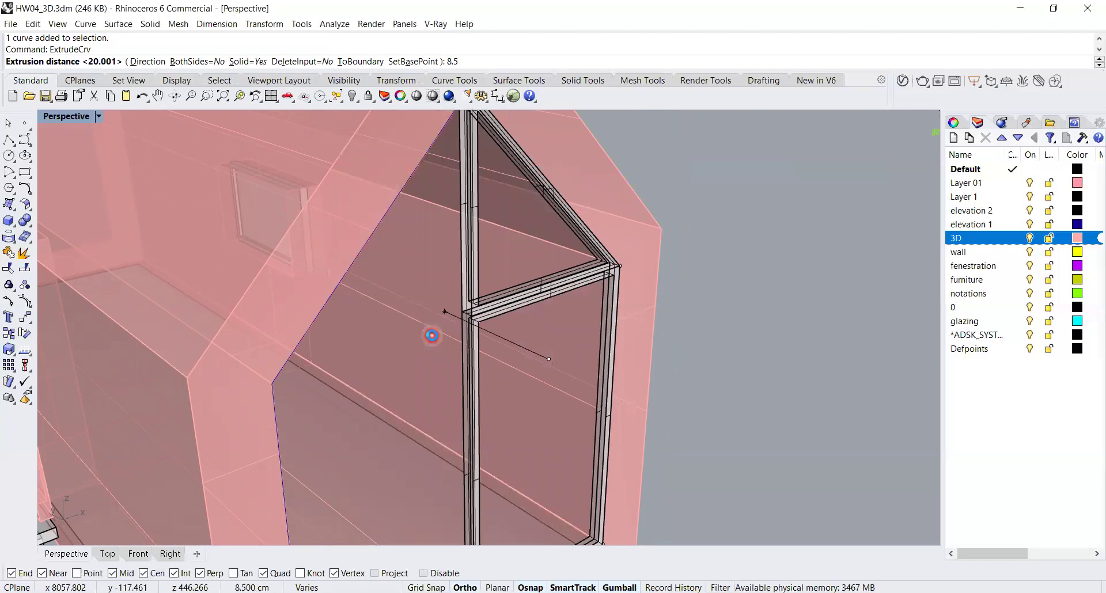
{"action": "type", "text": "5"}
{"action": "key", "text": "Return"}
{"action": "right_click_drag", "start_coordinate": [677, 287], "coordinate": [628, 230]}
{"action": "scroll", "coordinate": [573, 222], "scroll_direction": "up", "scroll_amount": 3}
{"action": "scroll", "coordinate": [602, 245], "scroll_direction": "down", "scroll_amount": 3}
{"action": "mouse_move", "coordinate": [625, 271]}
{"action": "right_mouse_down"}
{"action": "mouse_move", "coordinate": [662, 311]}
{"action": "mouse_move", "coordinate": [619, 279]}
{"action": "right_mouse_up"}
{"action": "scroll", "coordinate": [598, 258], "scroll_direction": "up", "scroll_amount": 3}
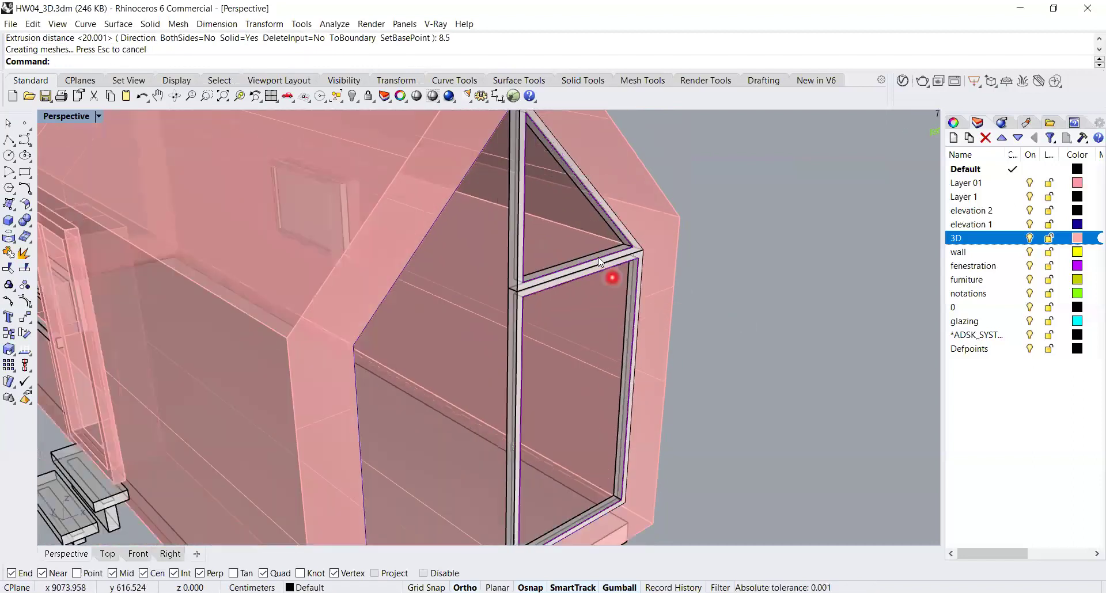
{"action": "scroll", "coordinate": [600, 262], "scroll_direction": "up", "scroll_amount": 2}
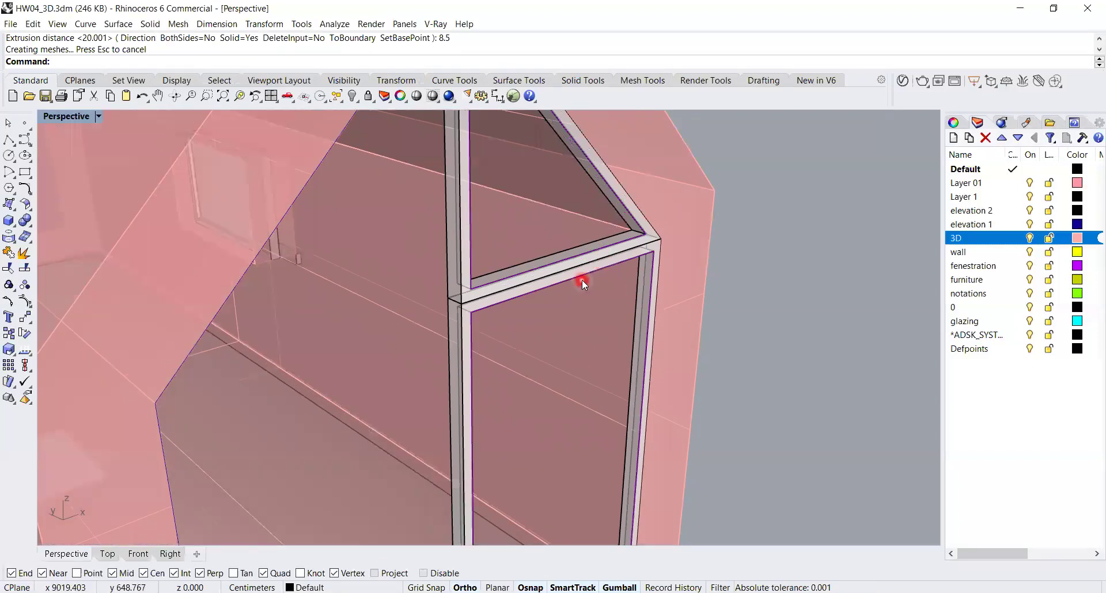
- Extrude the inner outlines of the gable window's triangular pane and lower right pane together as 1 cm thick solid glass panels
{"action": "right_click_drag", "start_coordinate": [629, 316], "coordinate": [648, 366], "text": "shift"}
{"action": "scroll", "coordinate": [646, 366], "scroll_direction": "down", "scroll_amount": 1}
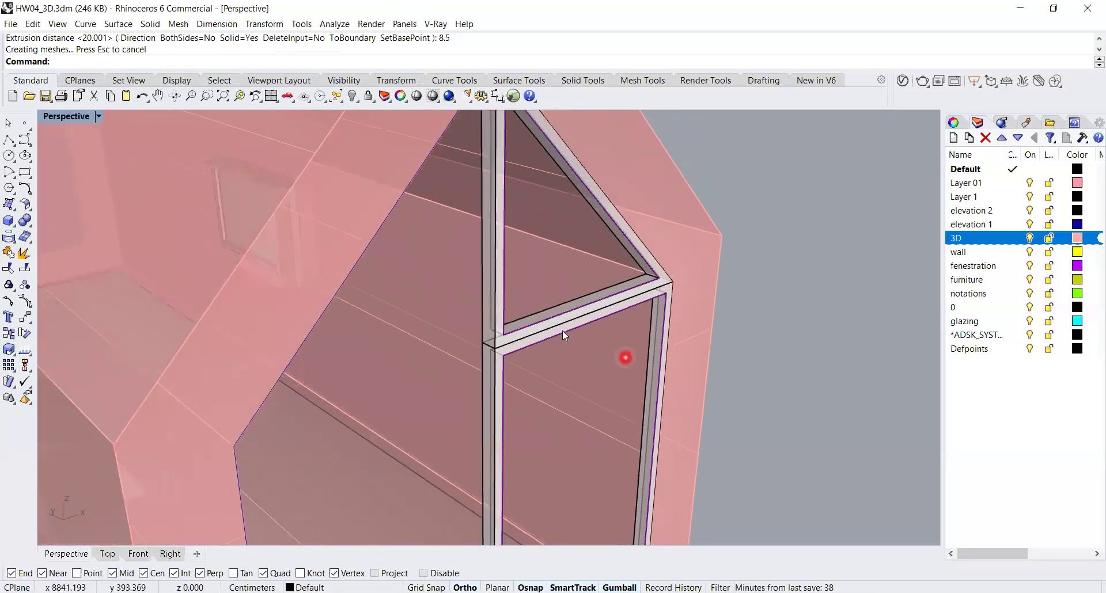
{"action": "scroll", "coordinate": [562, 330], "scroll_direction": "up", "scroll_amount": 3}
{"action": "scroll", "coordinate": [614, 314], "scroll_direction": "down", "scroll_amount": 1}
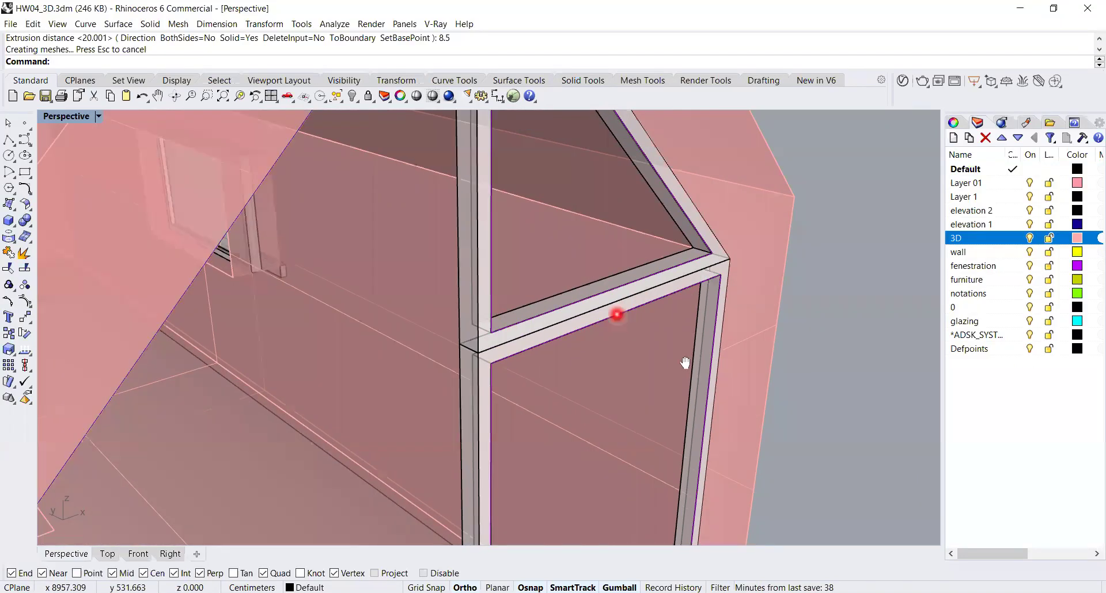
{"action": "right_click_drag", "start_coordinate": [685, 363], "coordinate": [673, 407], "text": "shift"}
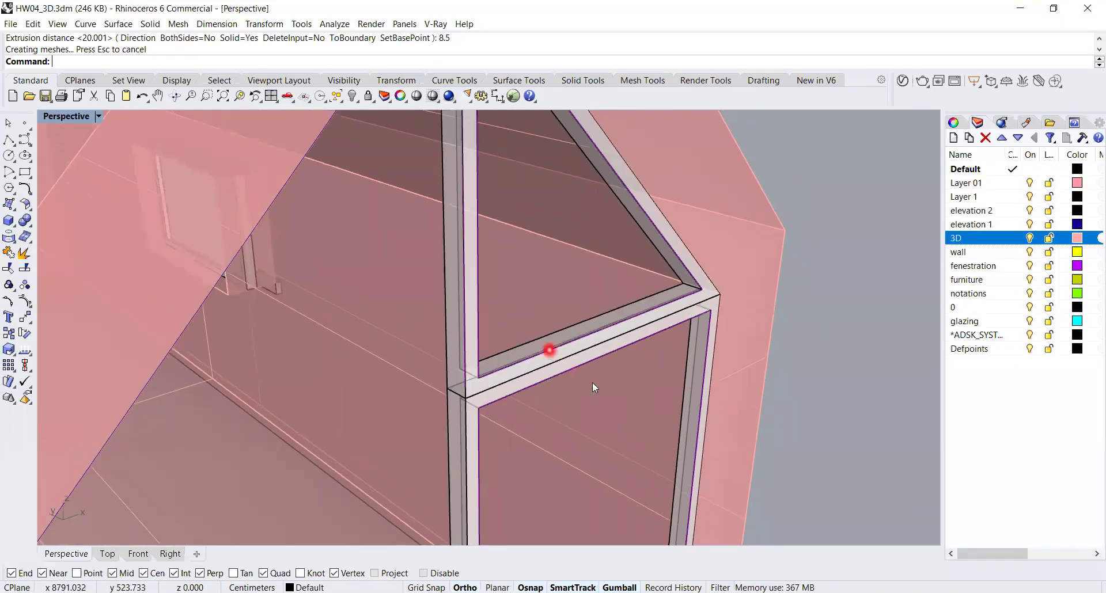
{"action": "left_click", "coordinate": [602, 388]}
{"action": "left_click", "coordinate": [602, 387]}
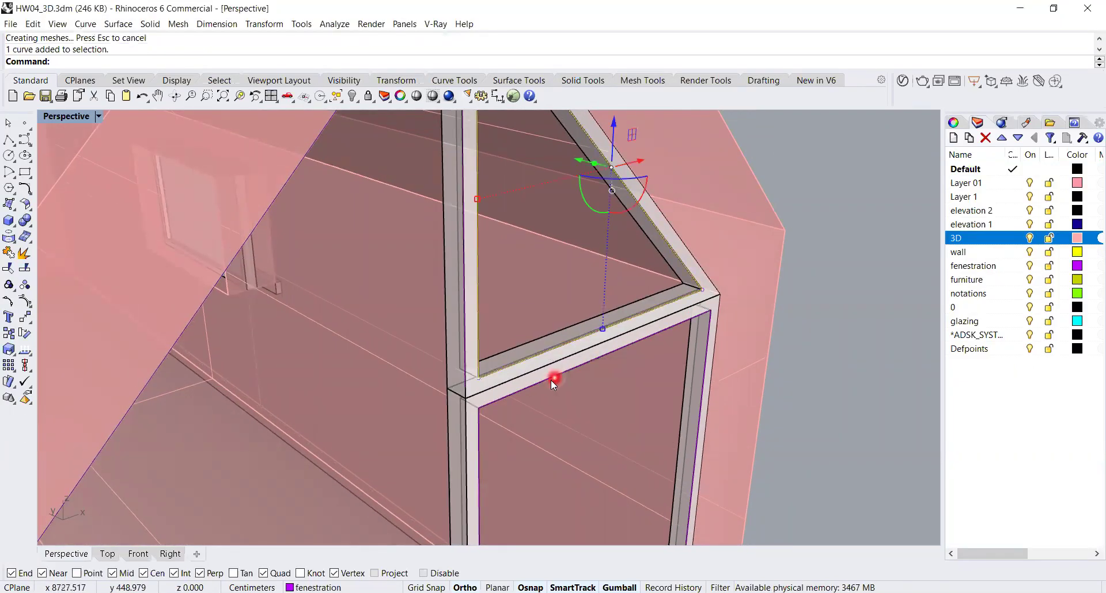
{"action": "left_click", "coordinate": [549, 380]}
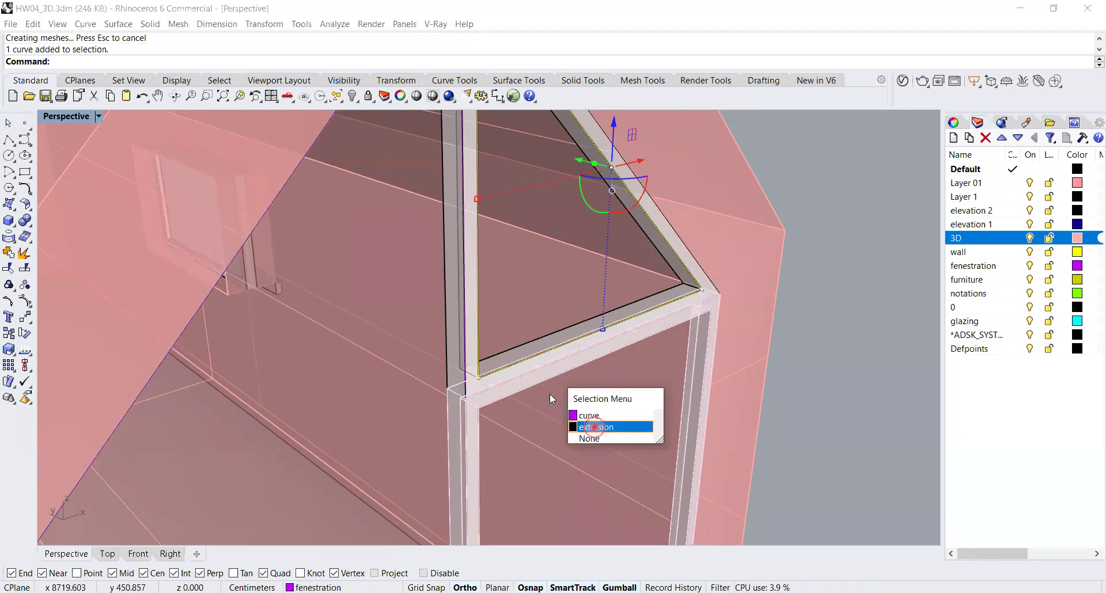
{"action": "left_click", "coordinate": [594, 427]}
{"action": "left_click", "coordinate": [539, 384]}
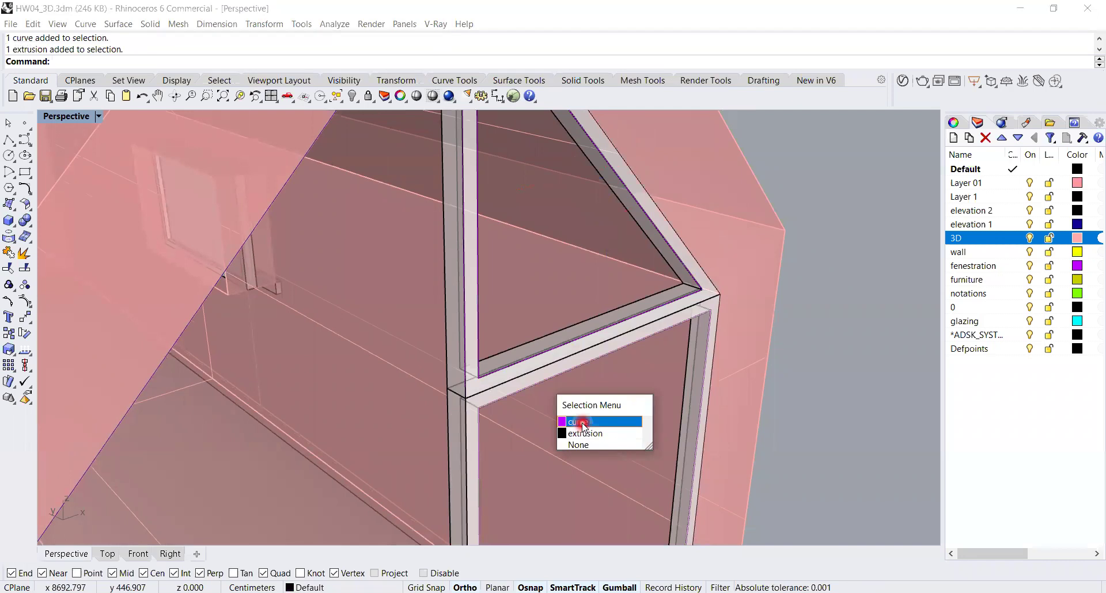
{"action": "left_click", "coordinate": [583, 425]}
{"action": "left_click", "coordinate": [652, 360], "text": "shift"}
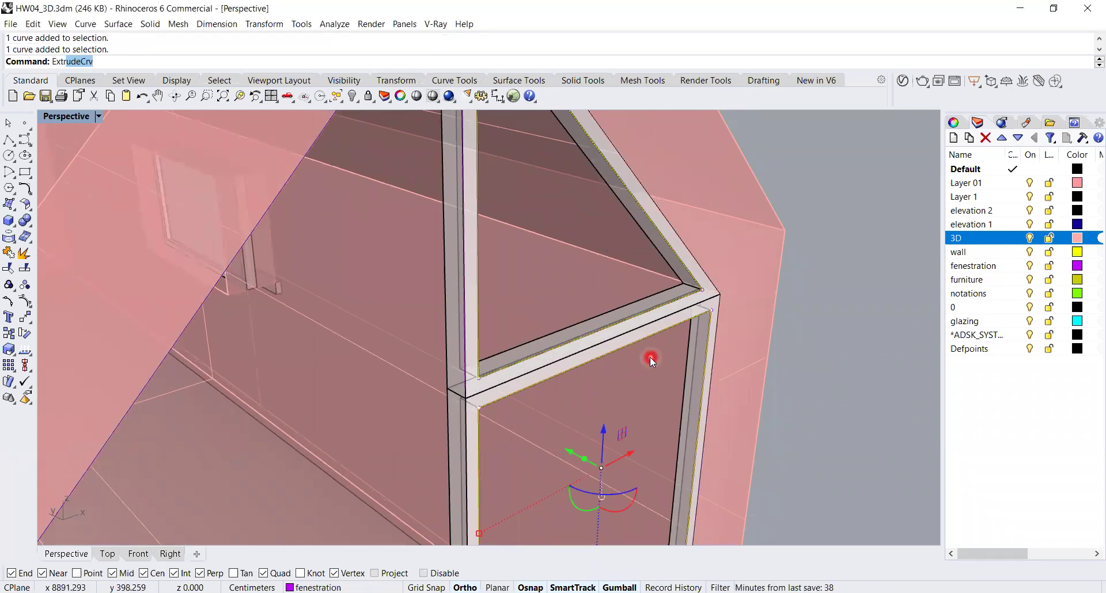
{"action": "key", "text": "Return"}
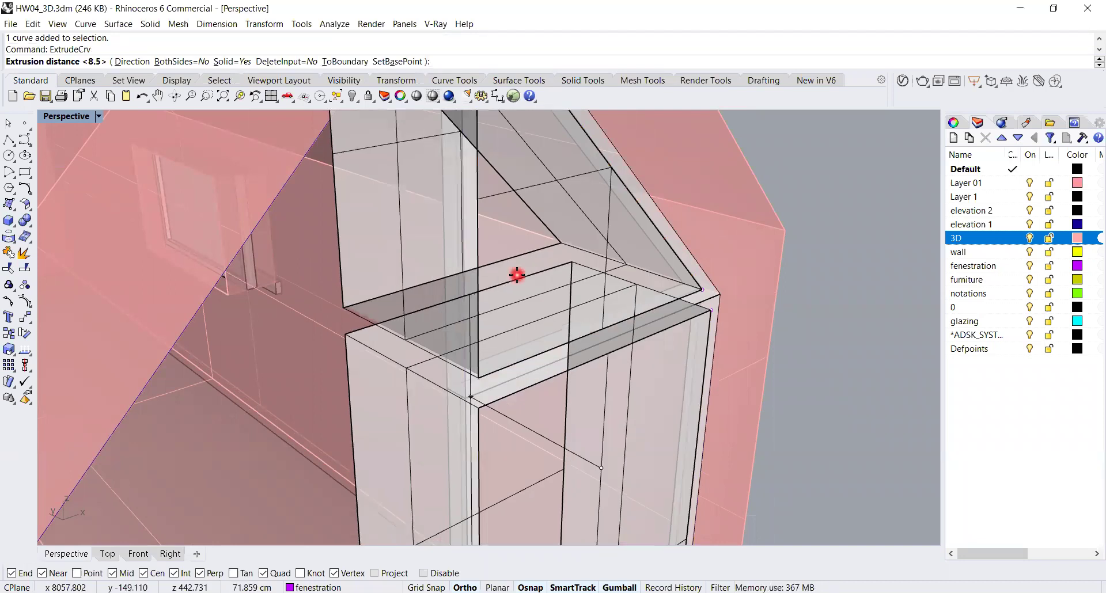
{"action": "type", "text": "1"}
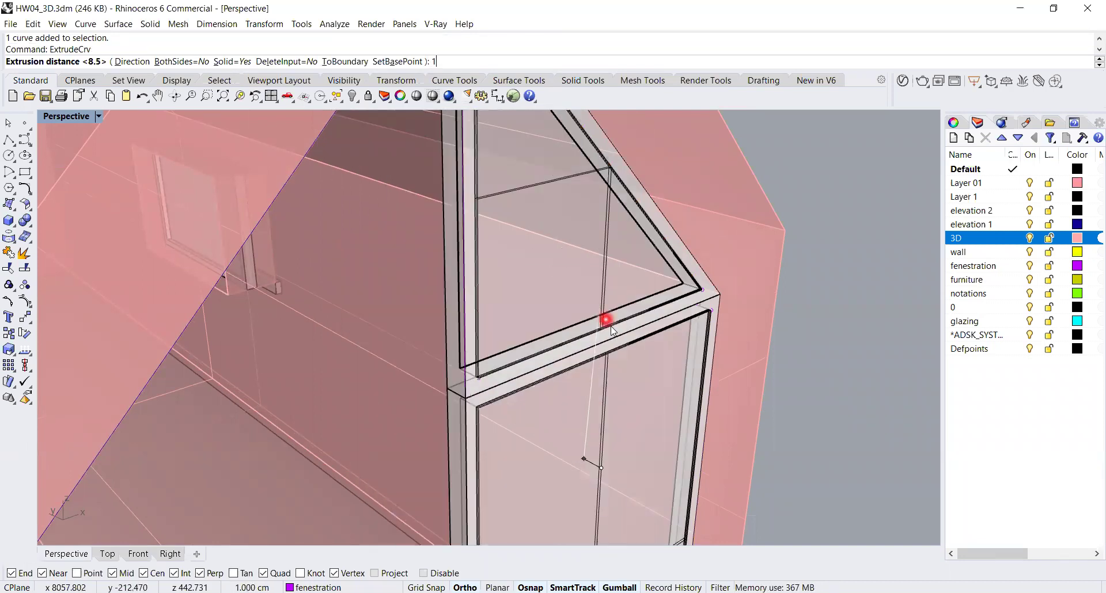
{"action": "key", "text": "Return"}
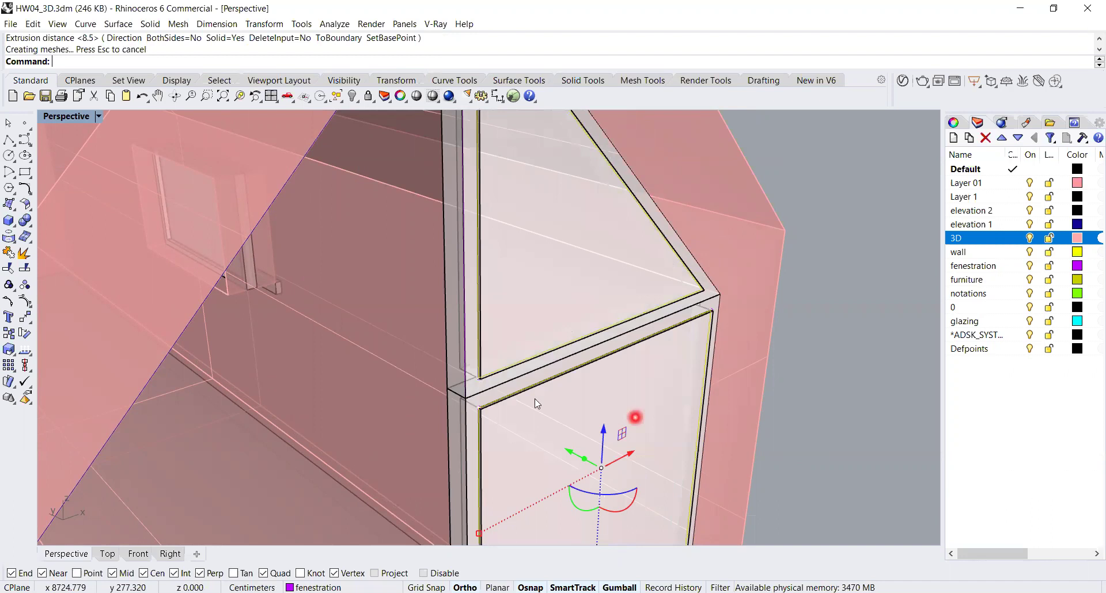
{"action": "type", "text": "m"}
{"action": "key", "text": "Return"}
{"action": "key", "text": "Escape"}
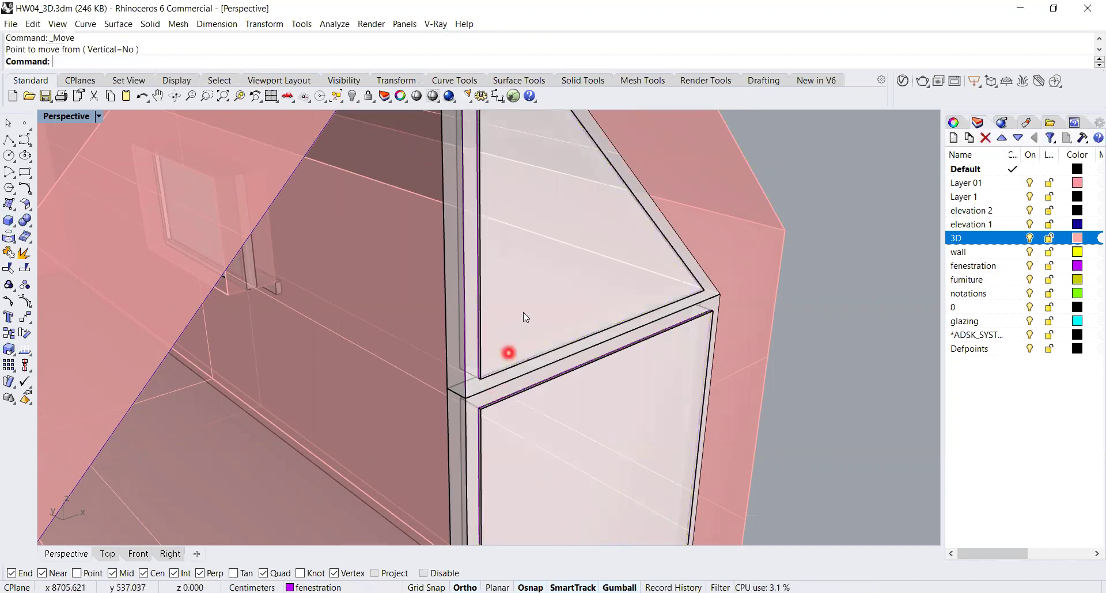
- Move both glass panels from the midpoint of their thickness edge to the midpoint of the frame's depth edge
{"action": "left_click", "coordinate": [529, 310]}
{"action": "left_click", "coordinate": [527, 455], "text": "shift"}
{"action": "type", "text": "m"}
{"action": "key", "text": "Return"}
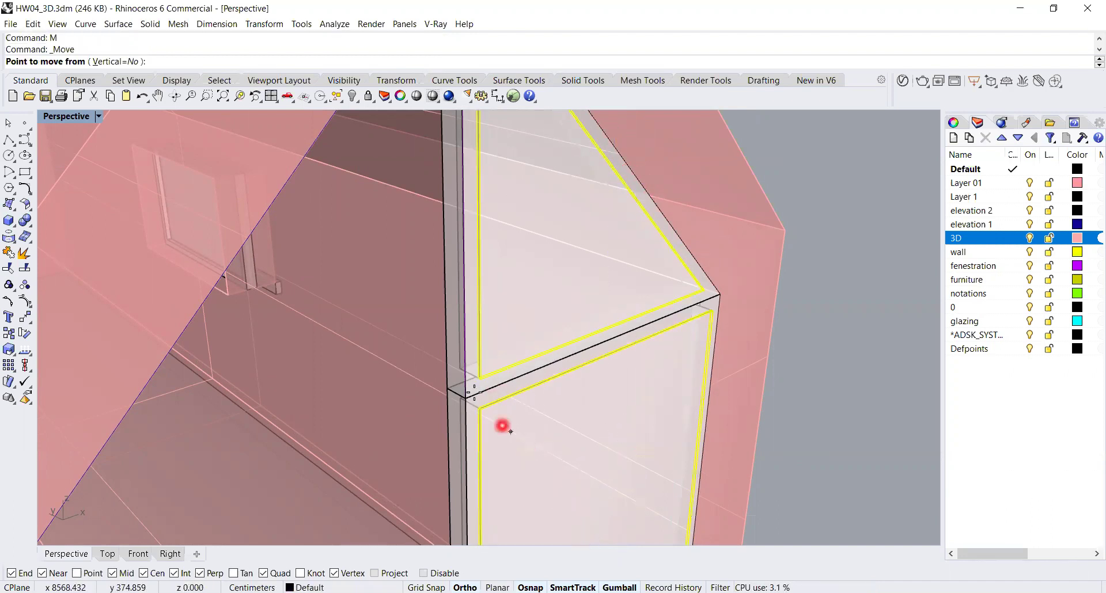
{"action": "scroll", "coordinate": [487, 376], "scroll_direction": "up", "scroll_amount": 3}
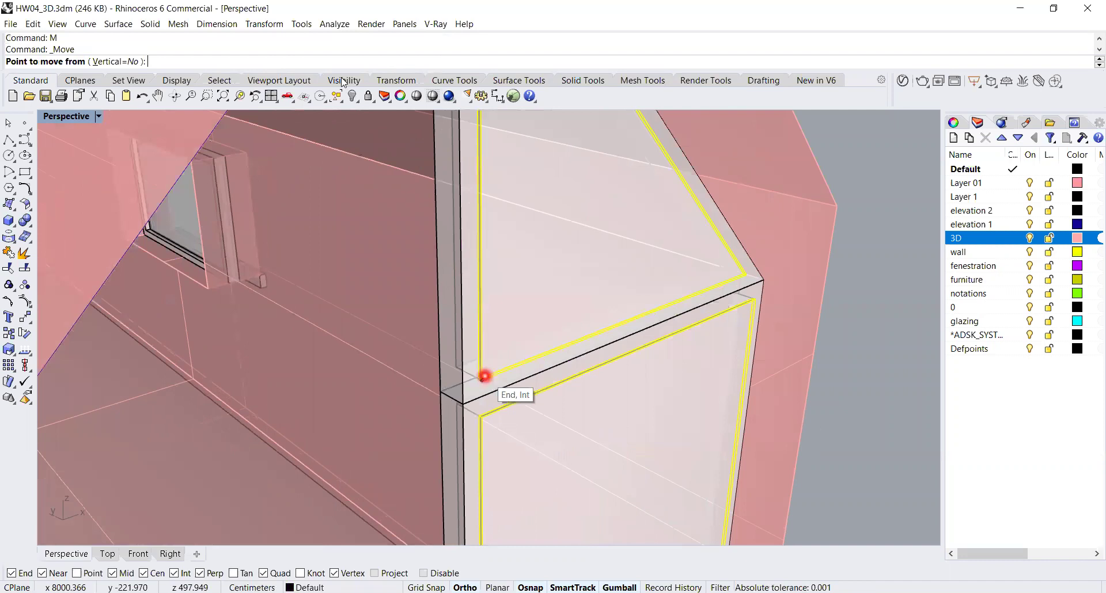
{"action": "left_click", "coordinate": [207, 96]}
{"action": "left_click_drag", "start_coordinate": [509, 394], "coordinate": [459, 354]}
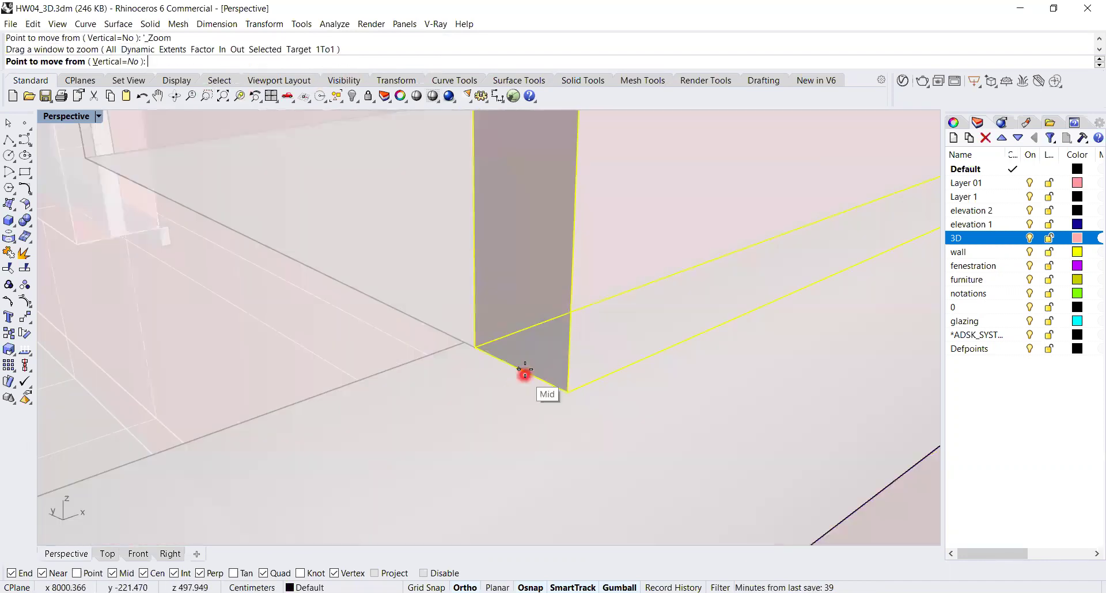
{"action": "left_click", "coordinate": [520, 368]}
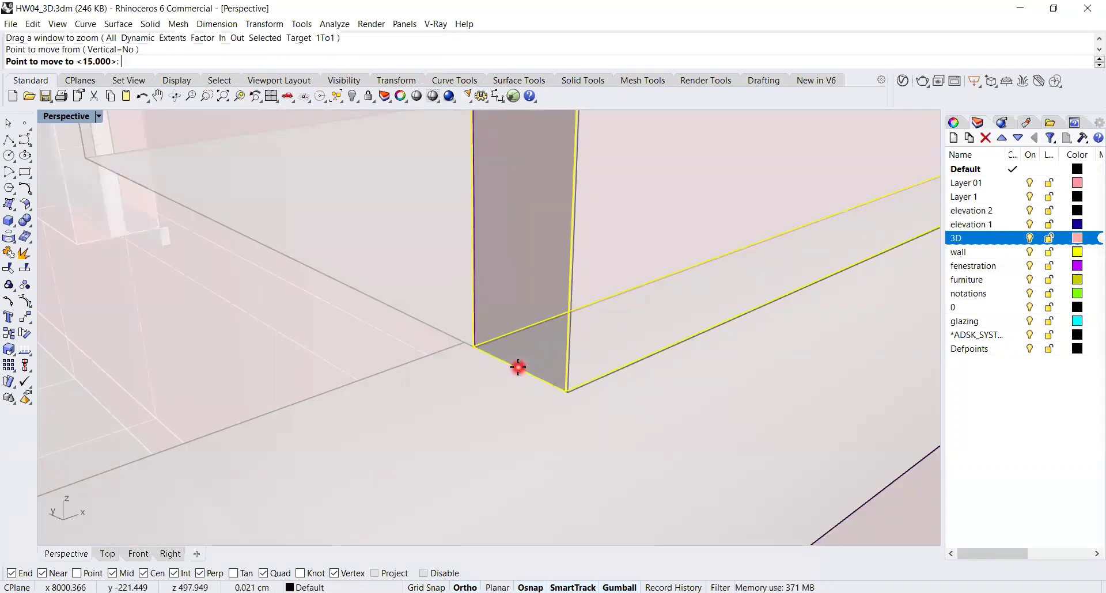
{"action": "scroll", "coordinate": [519, 366], "scroll_direction": "up", "scroll_amount": 4}
{"action": "scroll", "coordinate": [455, 340], "scroll_direction": "down", "scroll_amount": 3}
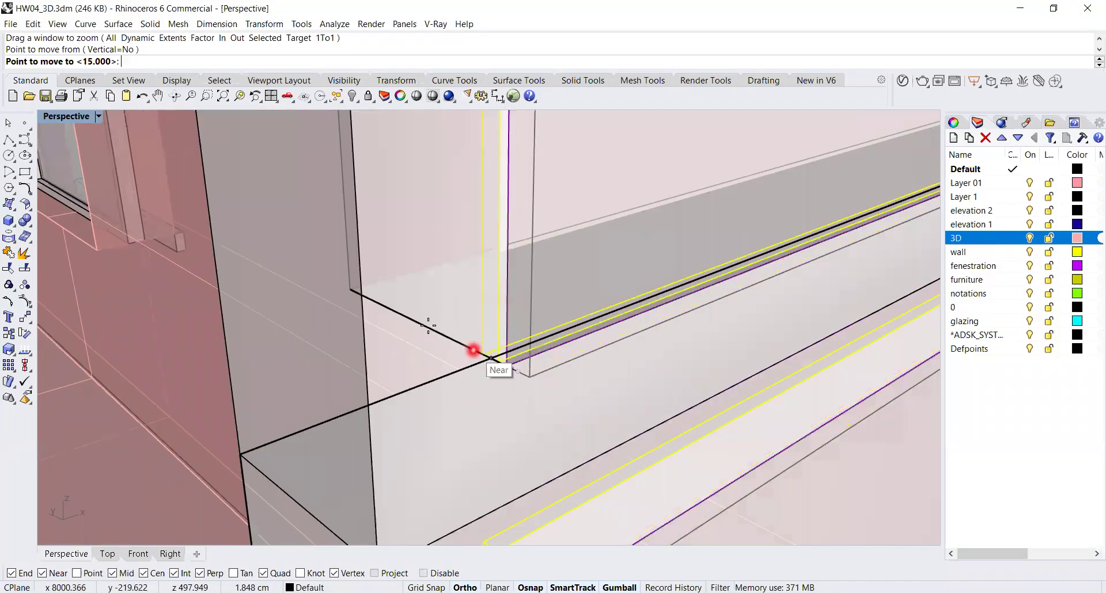
{"action": "left_click", "coordinate": [419, 323]}
{"action": "scroll", "coordinate": [428, 350], "scroll_direction": "down", "scroll_amount": 8}
{"action": "key", "text": "Escape"}
- Inspect how the glass panels sit within the frames in the right half of the gable window
{"action": "right_click_drag", "start_coordinate": [412, 326], "coordinate": [586, 379]}
{"action": "scroll", "coordinate": [593, 376], "scroll_direction": "down", "scroll_amount": 6}
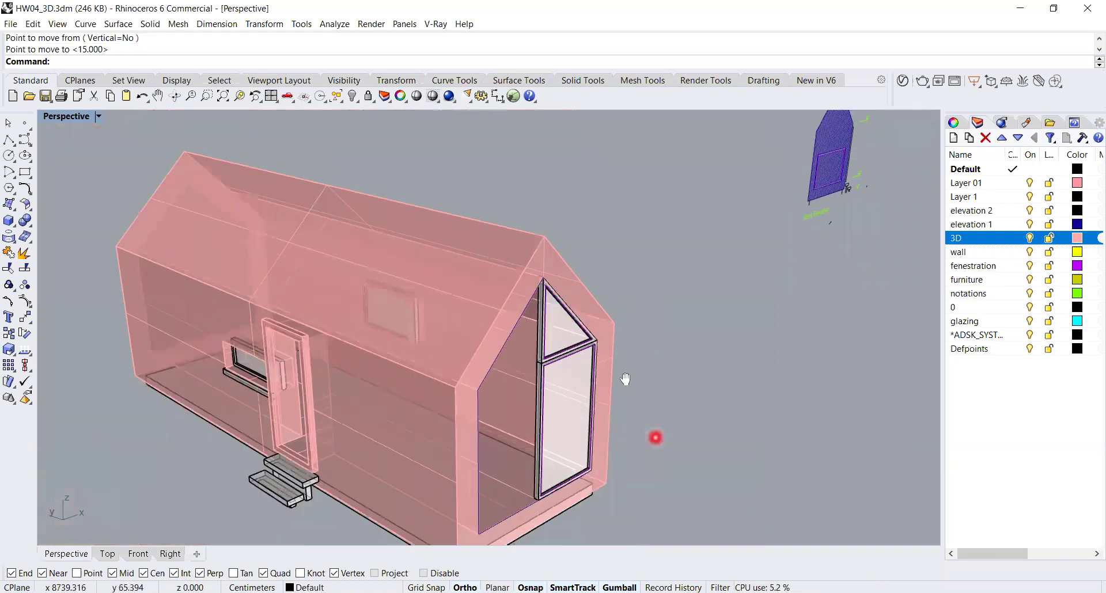
{"action": "scroll", "coordinate": [576, 311], "scroll_direction": "up", "scroll_amount": 7}
{"action": "scroll", "coordinate": [573, 299], "scroll_direction": "down", "scroll_amount": 5}
{"action": "right_click_drag", "start_coordinate": [597, 251], "coordinate": [537, 256]}
{"action": "scroll", "coordinate": [479, 261], "scroll_direction": "up", "scroll_amount": 5}
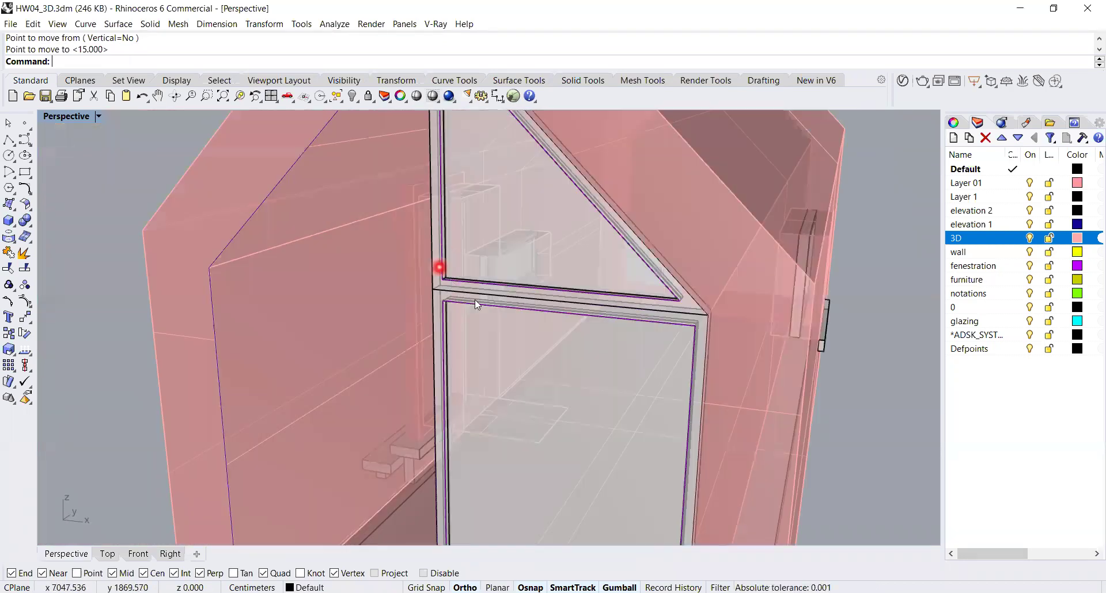
{"action": "scroll", "coordinate": [478, 297], "scroll_direction": "up", "scroll_amount": 4}
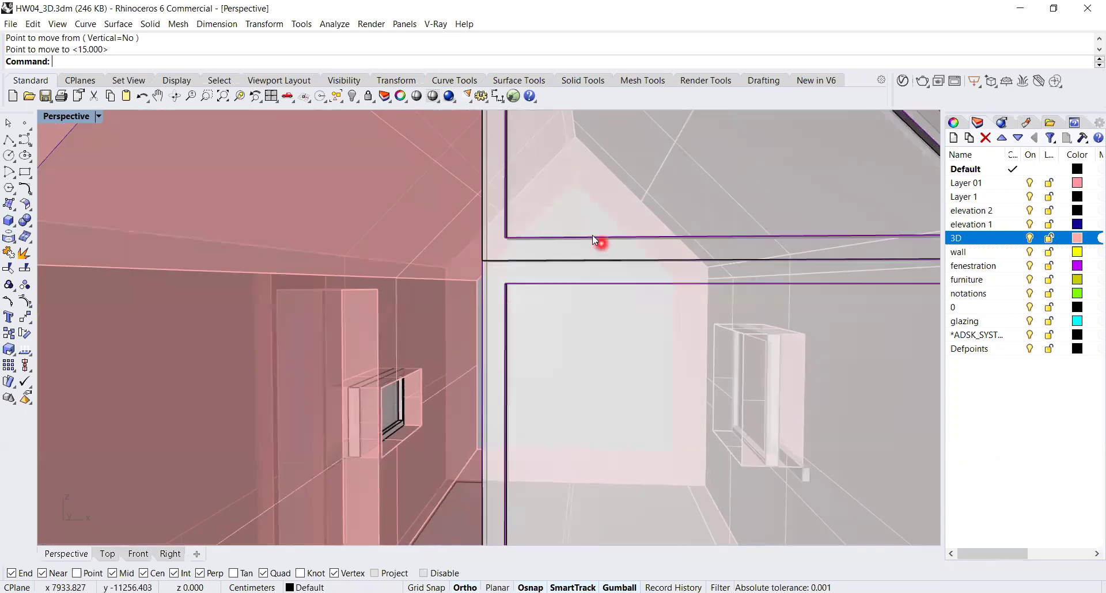
{"action": "scroll", "coordinate": [593, 237], "scroll_direction": "down", "scroll_amount": 4}
{"action": "scroll", "coordinate": [518, 234], "scroll_direction": "up", "scroll_amount": 1}
- Mirror a copy of the two right-hand frames and their glass panels across the opening's vertical centre plane, starting from its bottom midpoint
{"action": "left_click", "coordinate": [573, 245]}
{"action": "left_click", "coordinate": [596, 286]}
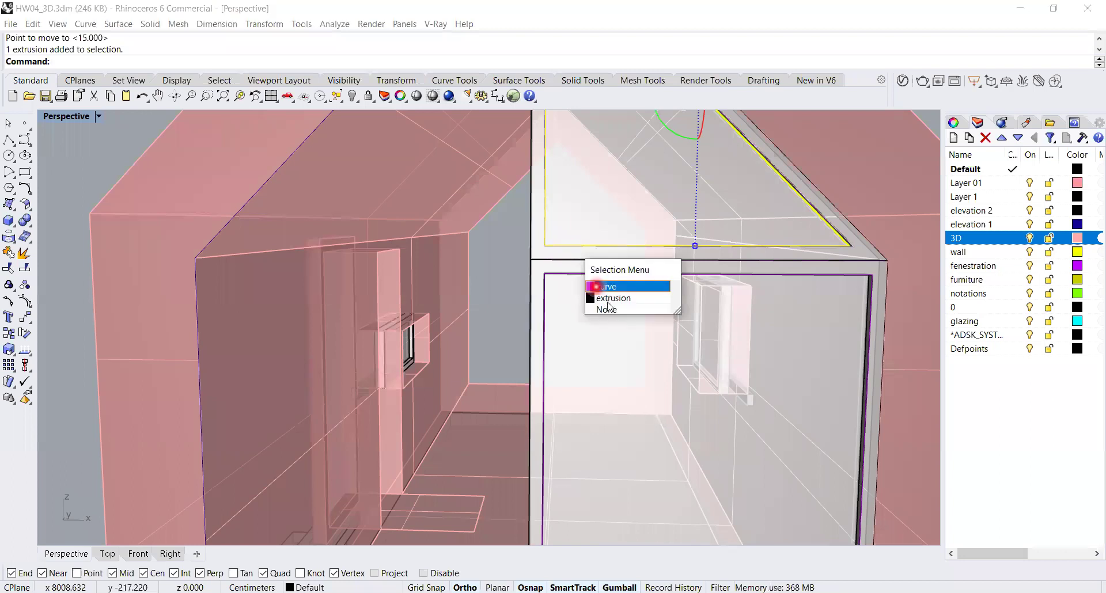
{"action": "left_click", "coordinate": [608, 299]}
{"action": "left_click", "coordinate": [573, 270]}
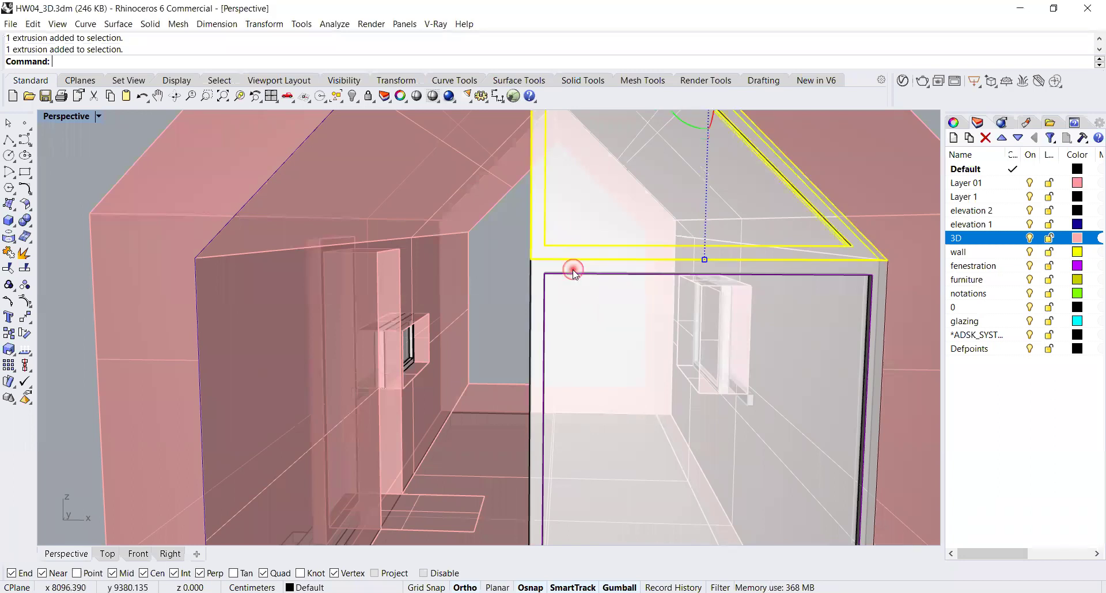
{"action": "left_click", "coordinate": [625, 310]}
{"action": "left_click", "coordinate": [605, 307]}
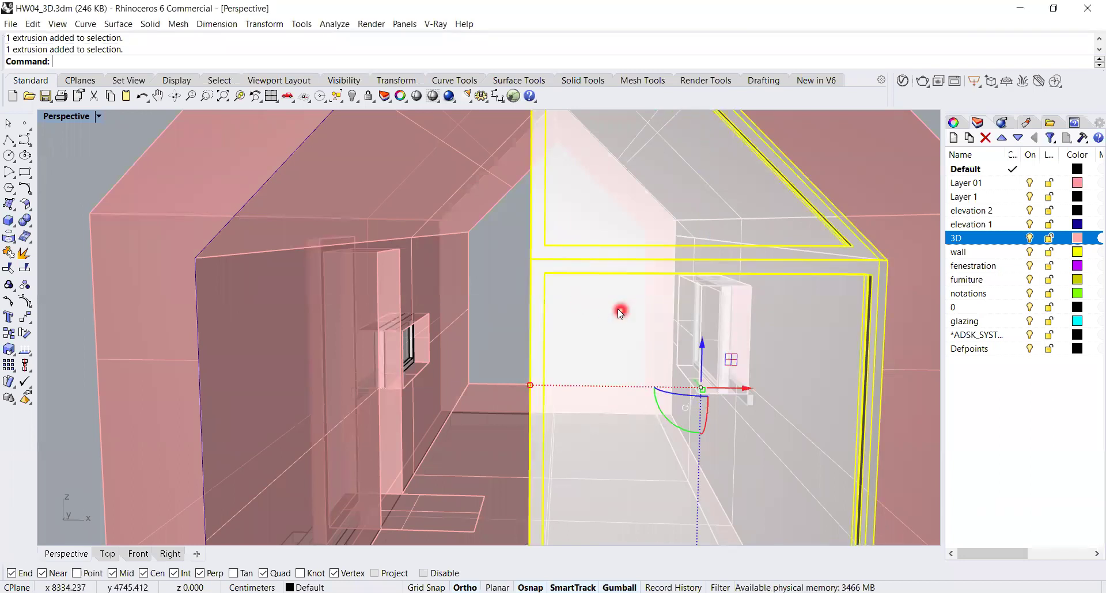
{"action": "scroll", "coordinate": [770, 351], "scroll_direction": "down", "scroll_amount": 5}
{"action": "mouse_move", "coordinate": [722, 324]}
{"action": "right_mouse_down"}
{"action": "mouse_move", "coordinate": [770, 351]}
{"action": "mouse_move", "coordinate": [716, 348]}
{"action": "mouse_move", "coordinate": [729, 321]}
{"action": "right_mouse_up"}
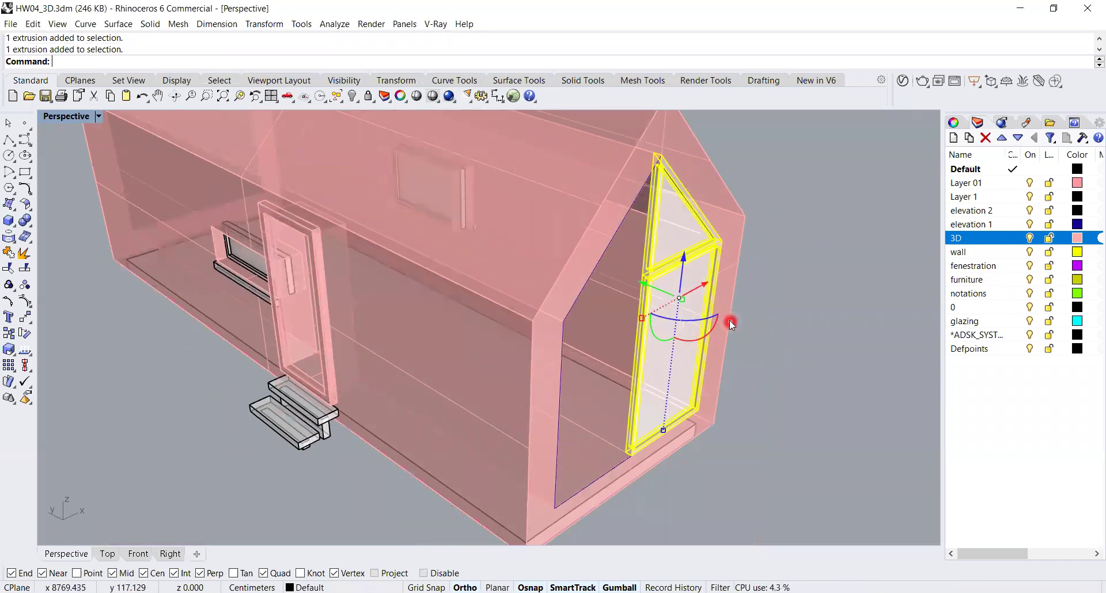
{"action": "scroll", "coordinate": [728, 320], "scroll_direction": "up", "scroll_amount": 4}
{"action": "type", "text": "Mirror"}
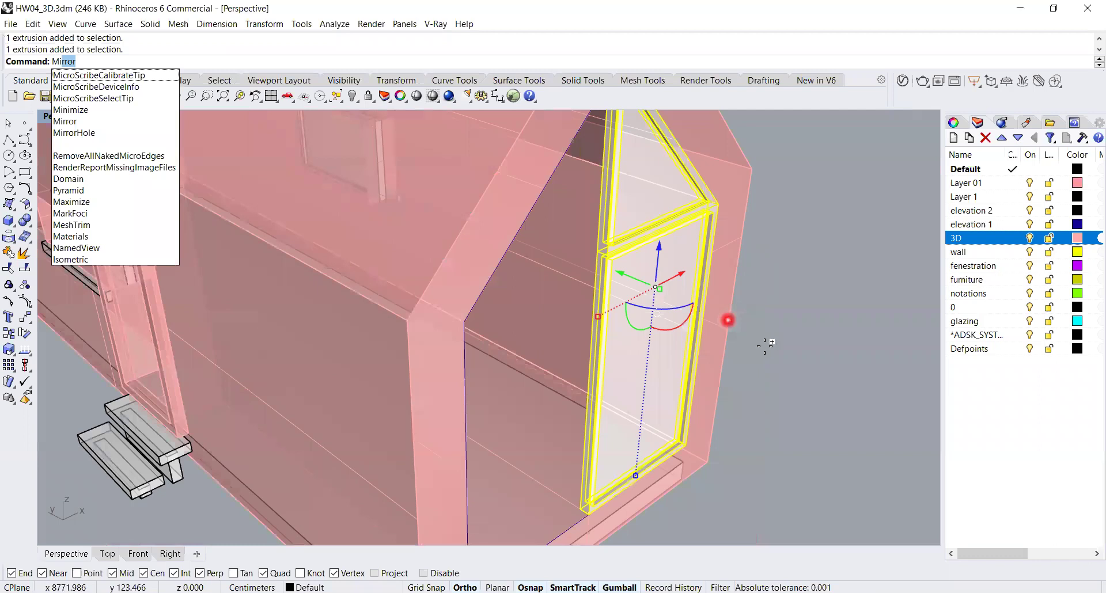
{"action": "key", "text": "Return"}
{"action": "right_click_drag", "start_coordinate": [797, 366], "coordinate": [857, 285]}
{"action": "scroll", "coordinate": [600, 425], "scroll_direction": "up", "scroll_amount": 3}
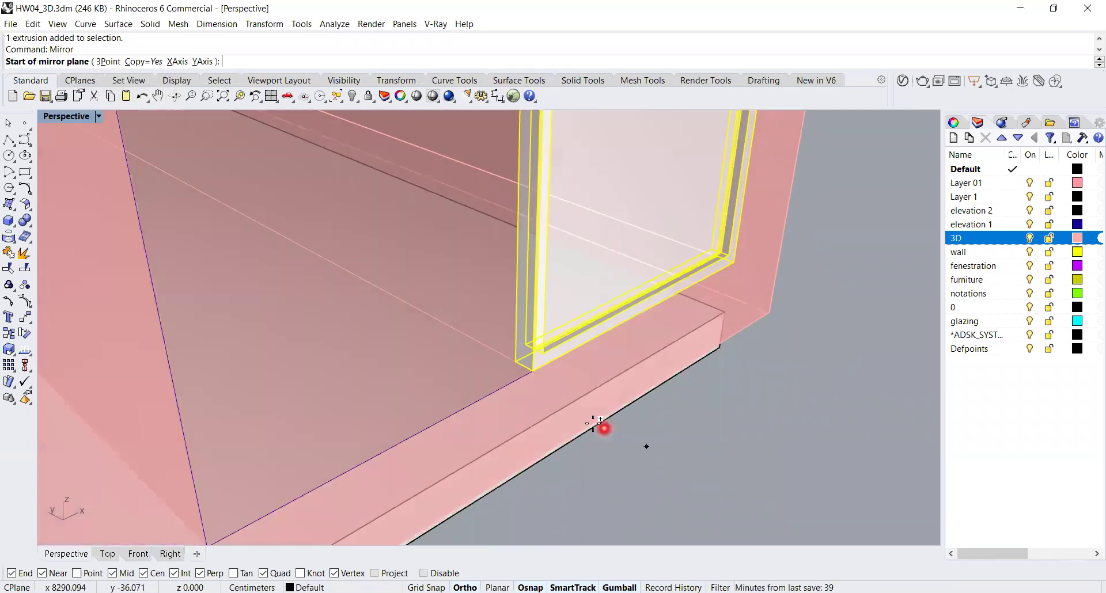
{"action": "scroll", "coordinate": [504, 375], "scroll_direction": "up", "scroll_amount": 2}
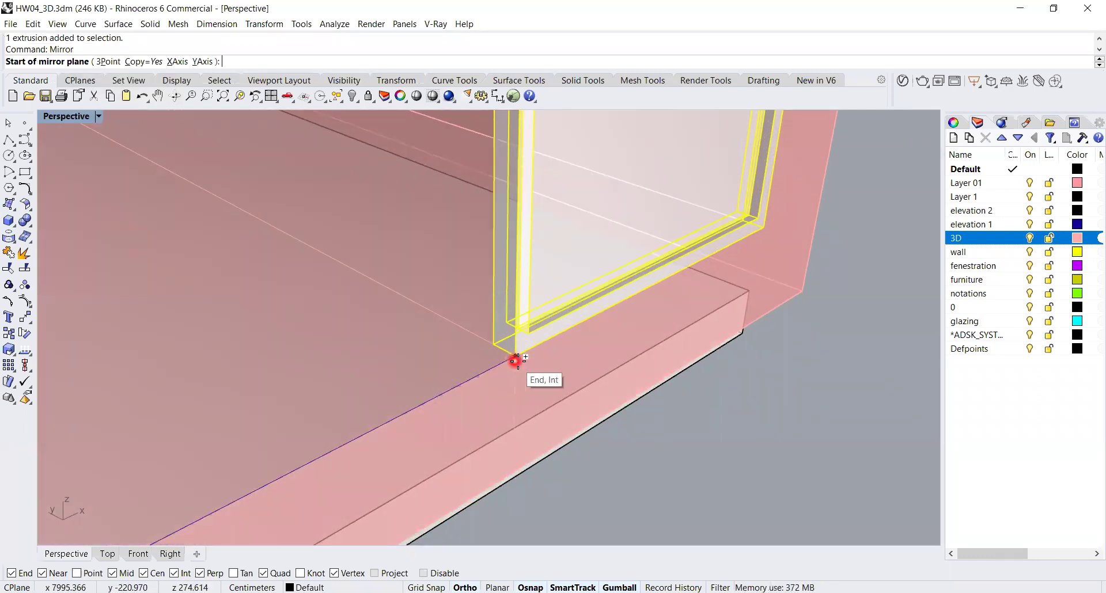
{"action": "left_click", "coordinate": [509, 356]}
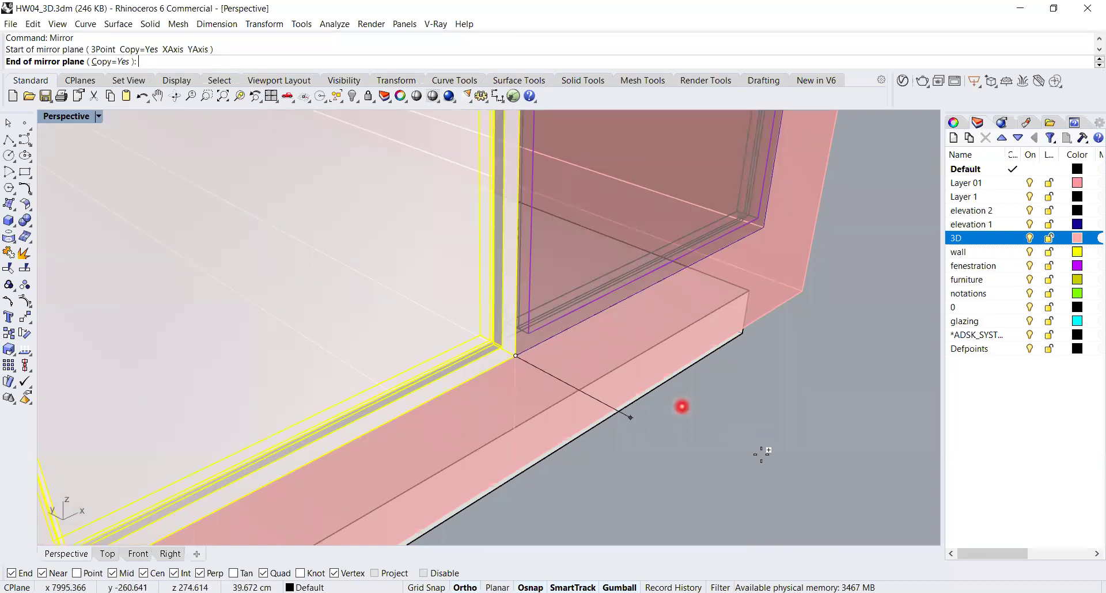
{"action": "key", "text": "F8"}
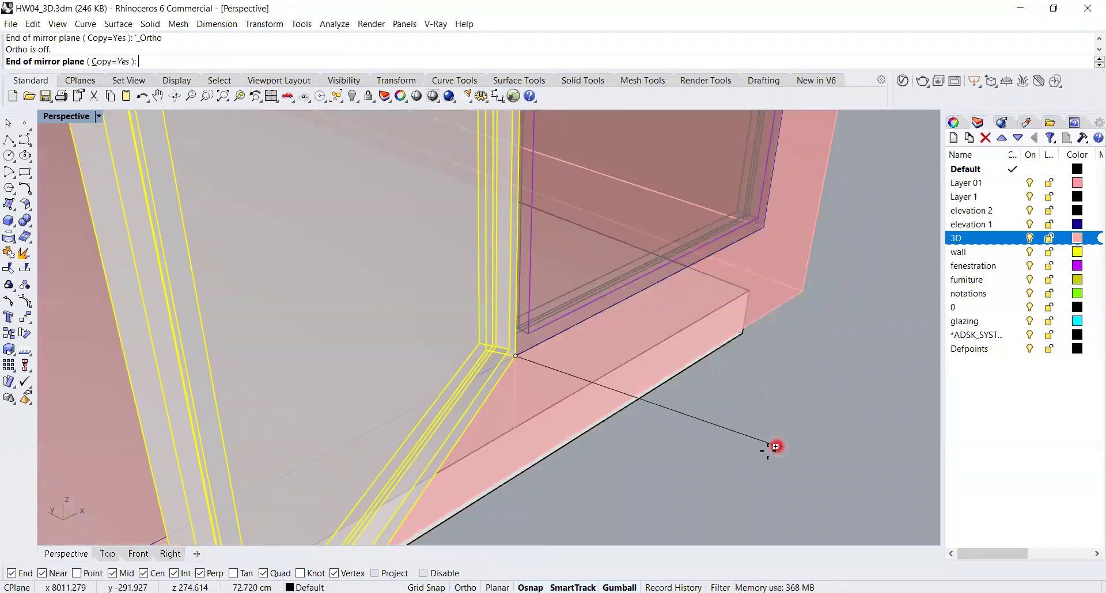
{"action": "key", "text": "F8"}
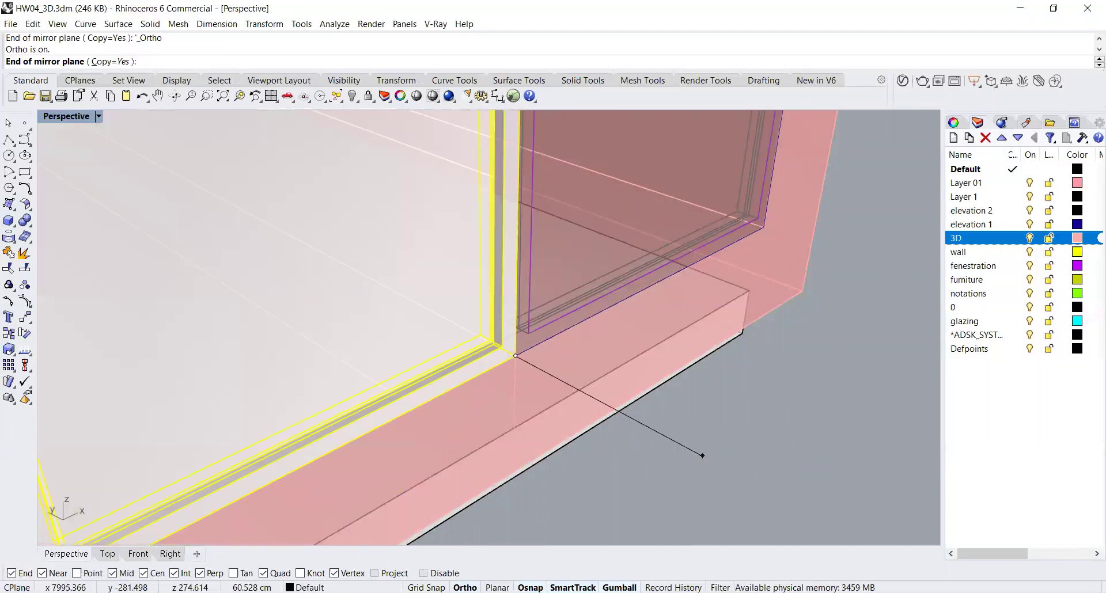
{"action": "left_click", "coordinate": [760, 474]}
- Switch to the four-viewport layout and zoom all viewports to the selected house model
{"action": "right_click_drag", "start_coordinate": [716, 462], "coordinate": [289, 238]}
{"action": "double_click", "coordinate": [73, 117]}
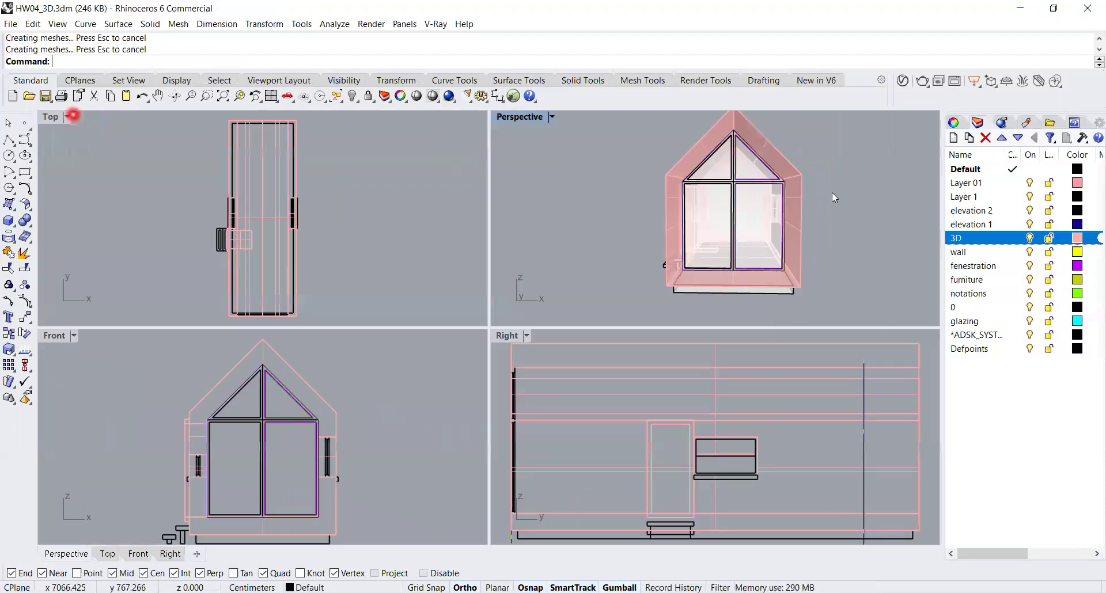
{"action": "left_click_drag", "start_coordinate": [846, 135], "coordinate": [595, 309]}
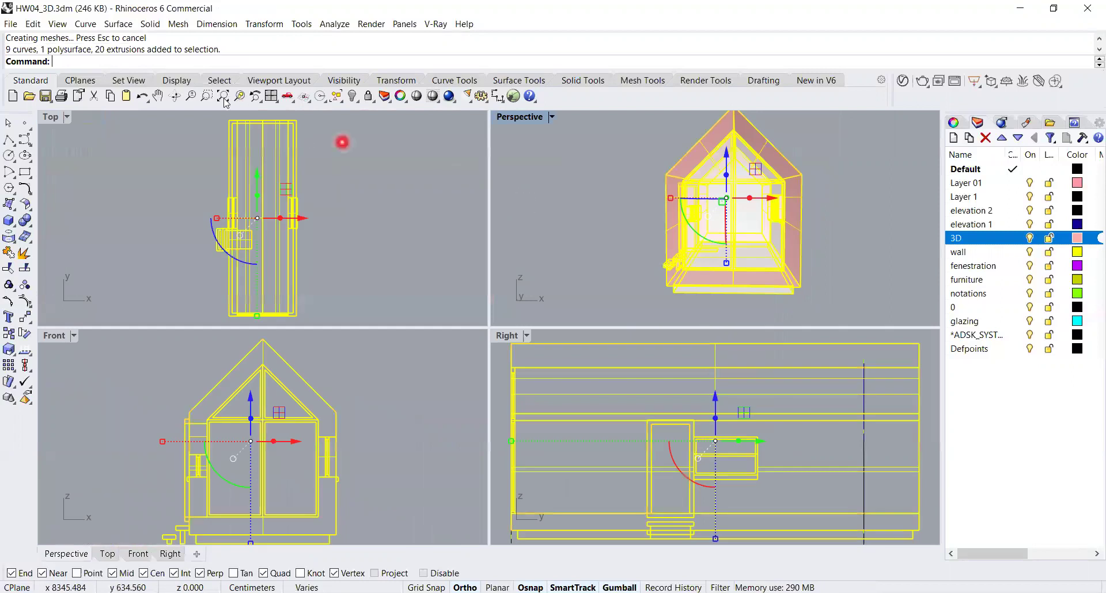
{"action": "right_click", "coordinate": [239, 96]}
{"action": "left_click", "coordinate": [383, 453]}
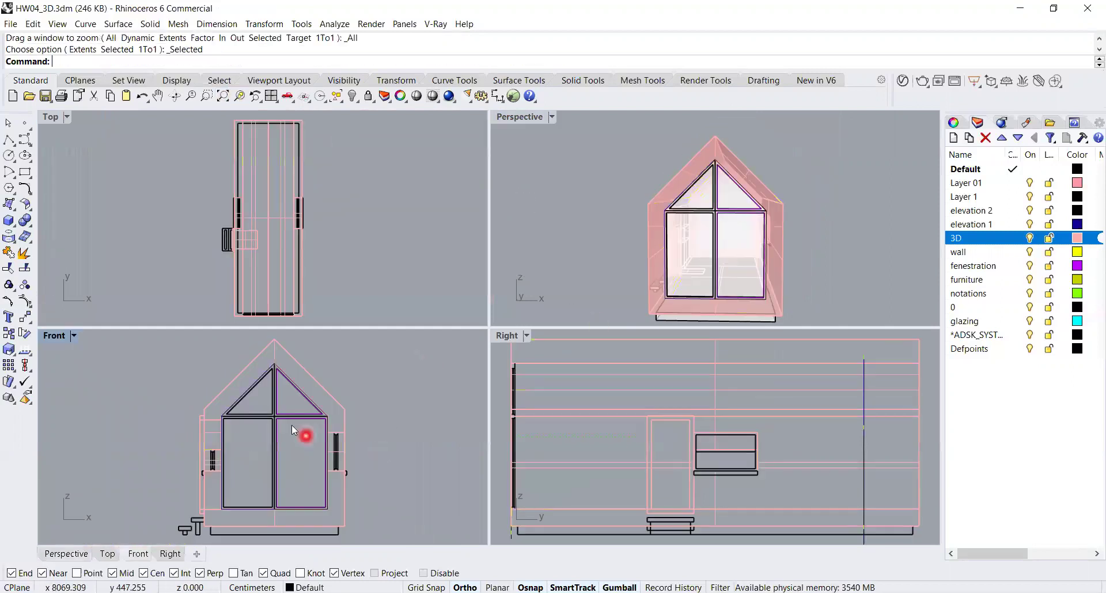
- Examine the gable window's centre crossing and the joints between its mirrored frames in the Front view
{"action": "scroll", "coordinate": [287, 409], "scroll_direction": "up", "scroll_amount": 5}
{"action": "scroll", "coordinate": [254, 394], "scroll_direction": "up", "scroll_amount": 4}
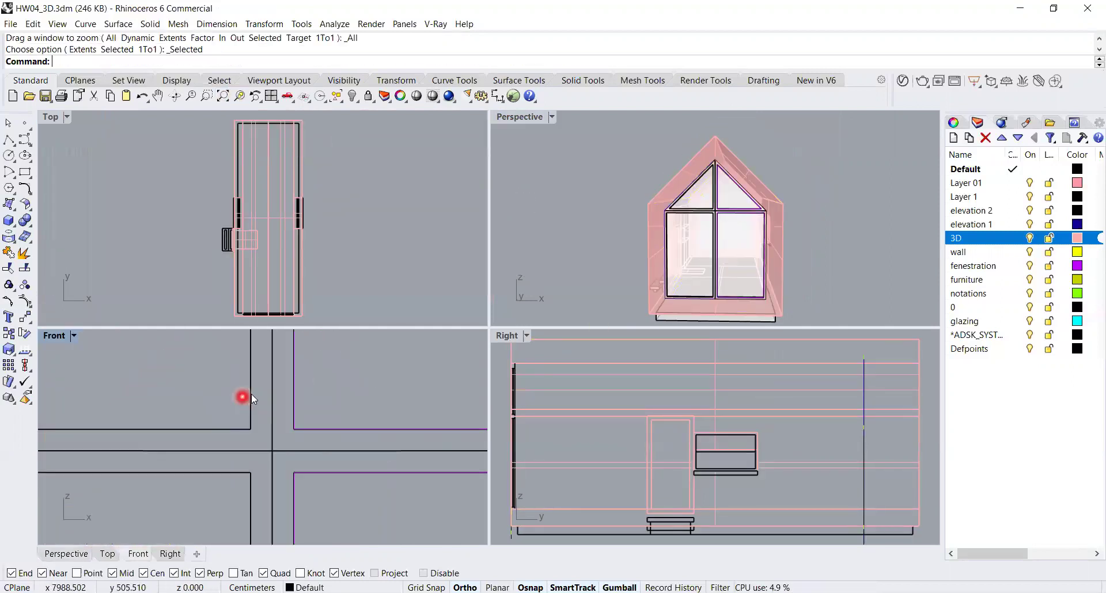
{"action": "left_click_drag", "start_coordinate": [378, 376], "coordinate": [350, 399]}
{"action": "scroll", "coordinate": [348, 395], "scroll_direction": "down", "scroll_amount": 3}
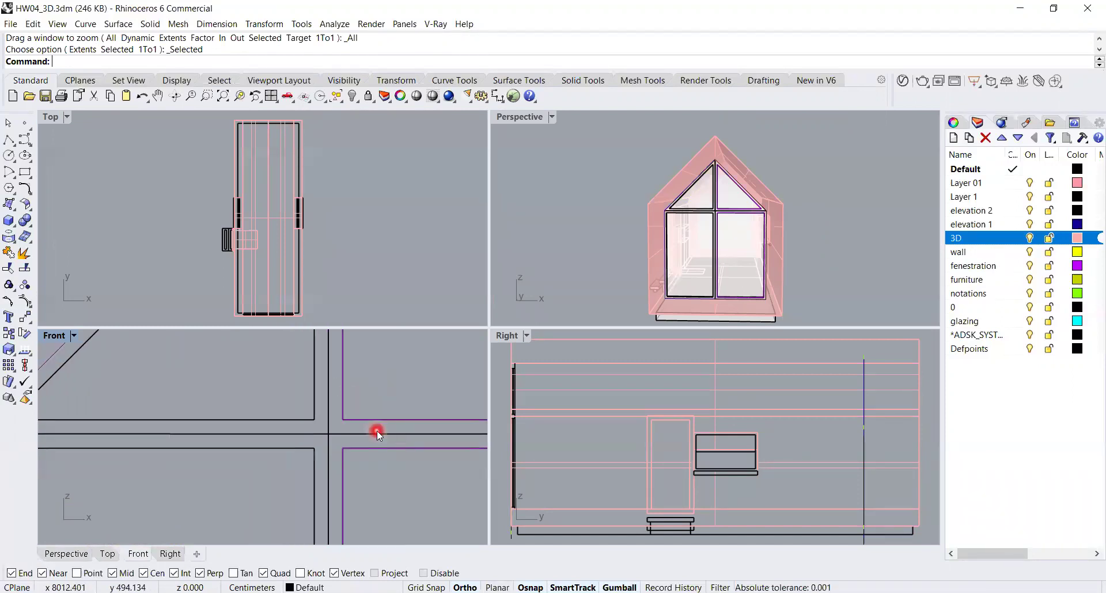
{"action": "right_click_drag", "start_coordinate": [379, 403], "coordinate": [273, 448]}
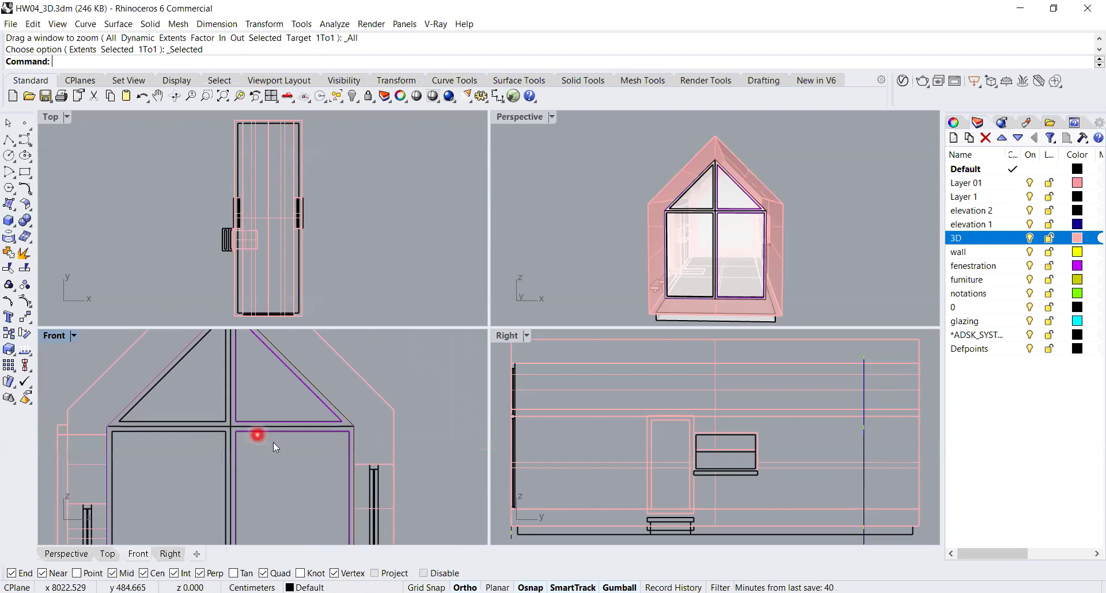
- Set the Selection Filter to exclude curves while keeping surfaces and polysurfaces selectable
{"action": "left_click", "coordinate": [626, 541]}
{"action": "left_click", "coordinate": [782, 582]}
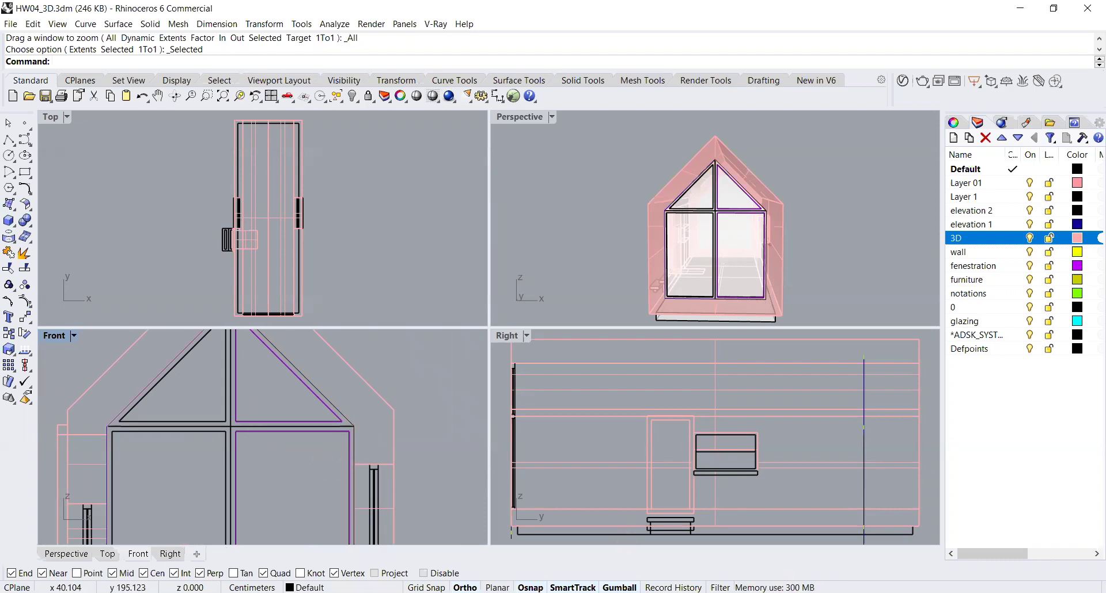
{"action": "left_click", "coordinate": [757, 166]}
{"action": "left_click", "coordinate": [759, 145]}
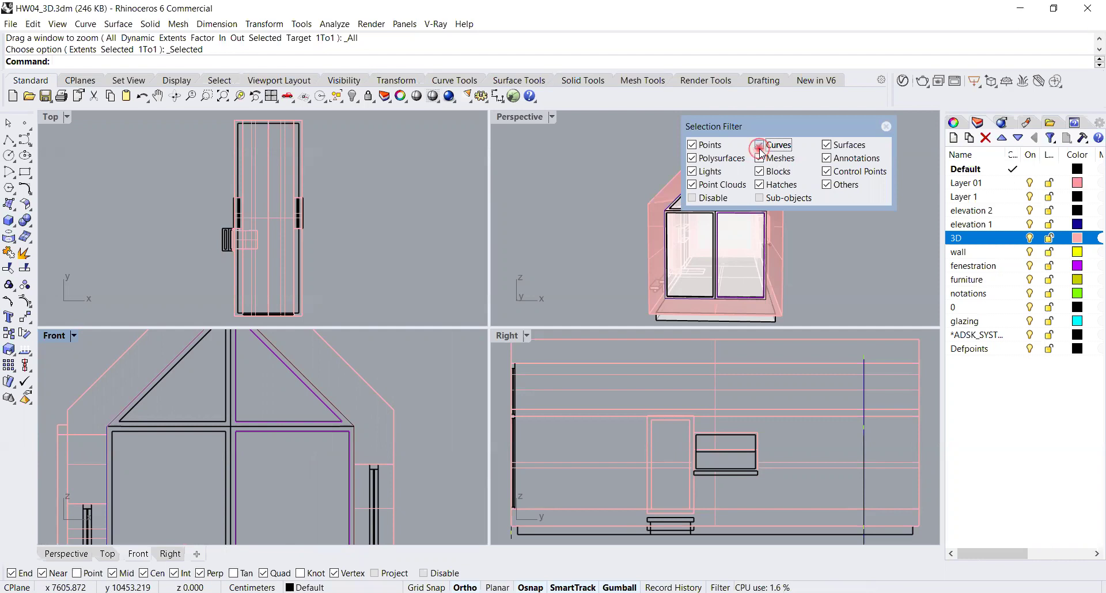
{"action": "left_click", "coordinate": [759, 146]}
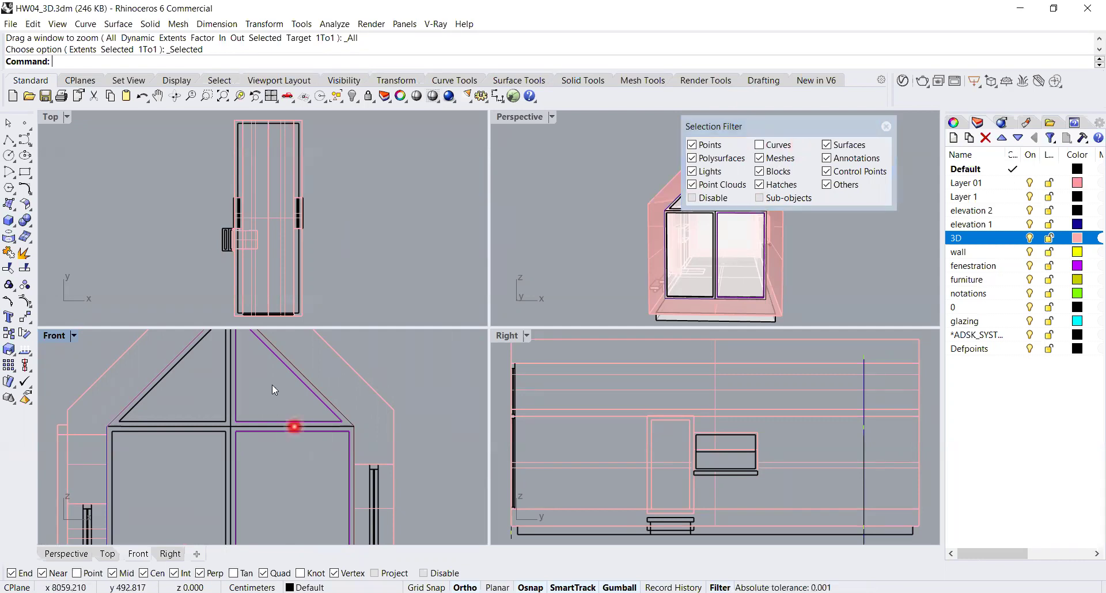
- Group all the frames and glass panels of the gable window and allow curves again in the Selection Filter
{"action": "left_click_drag", "start_coordinate": [197, 474], "coordinate": [187, 481]}
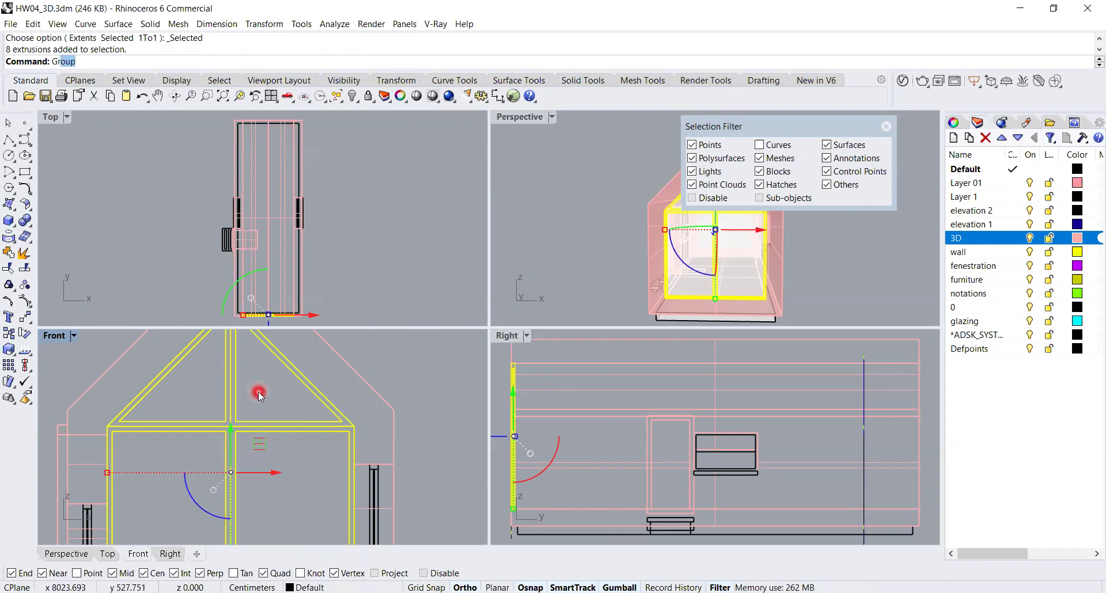
{"action": "type", "text": "oup"}
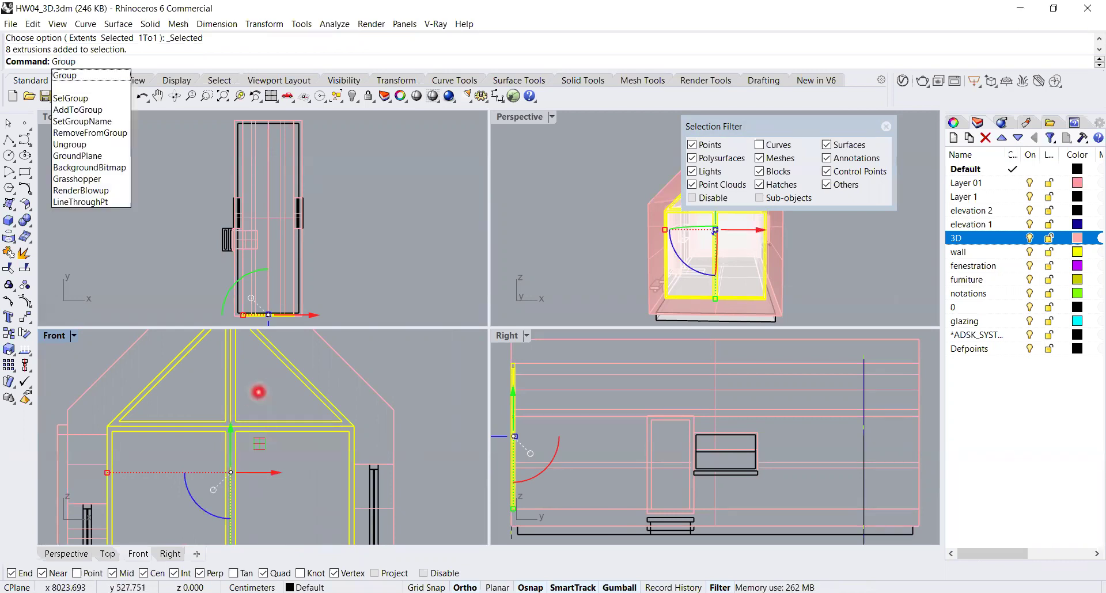
{"action": "key", "text": "Return"}
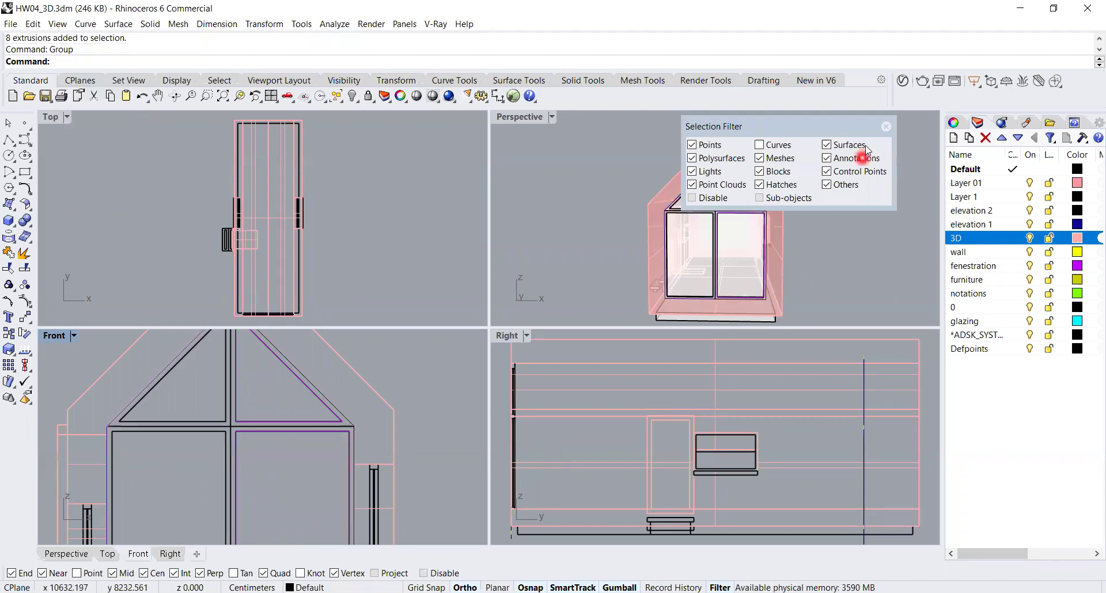
{"action": "left_click", "coordinate": [760, 145]}
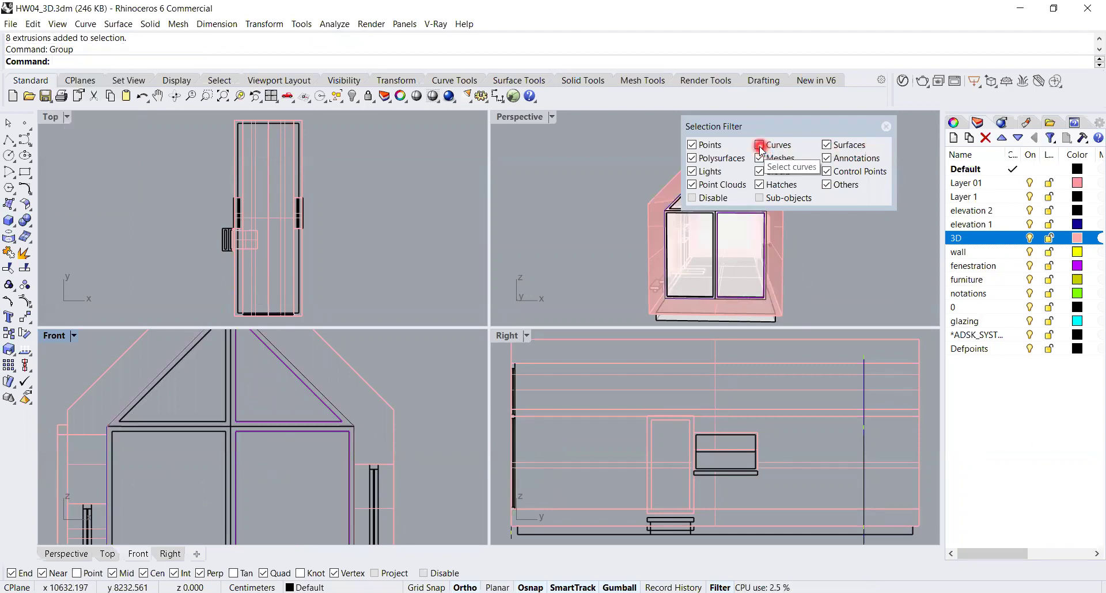
{"action": "left_click", "coordinate": [886, 127]}
- Try to move the grouped gable window freehand into the house in the Perspective view, and undo the move
{"action": "scroll", "coordinate": [389, 352], "scroll_direction": "down", "scroll_amount": 8}
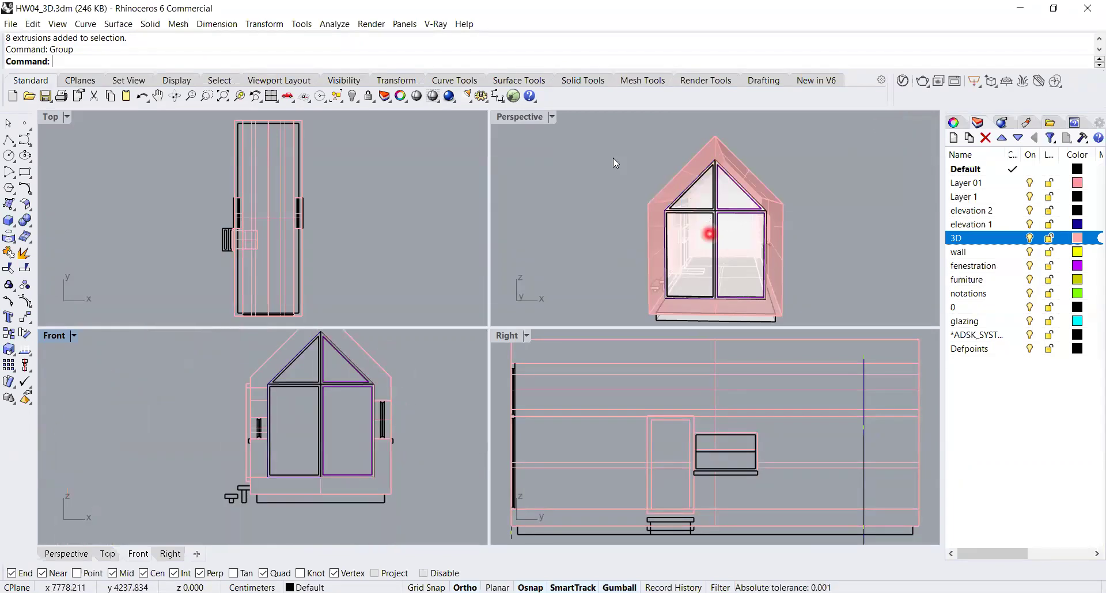
{"action": "double_click", "coordinate": [522, 120]}
{"action": "right_click_drag", "start_coordinate": [530, 271], "coordinate": [388, 281]}
{"action": "scroll", "coordinate": [484, 281], "scroll_direction": "up", "scroll_amount": 3}
{"action": "left_click", "coordinate": [444, 281]}
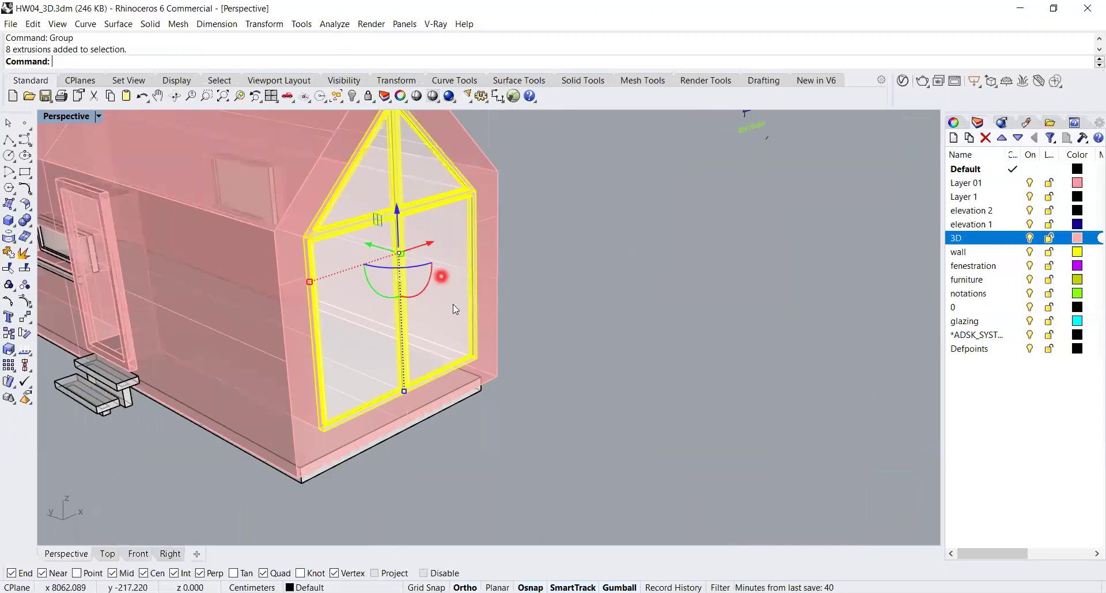
{"action": "type", "text": "m"}
{"action": "key", "text": "Return"}
{"action": "scroll", "coordinate": [482, 365], "scroll_direction": "up", "scroll_amount": 5}
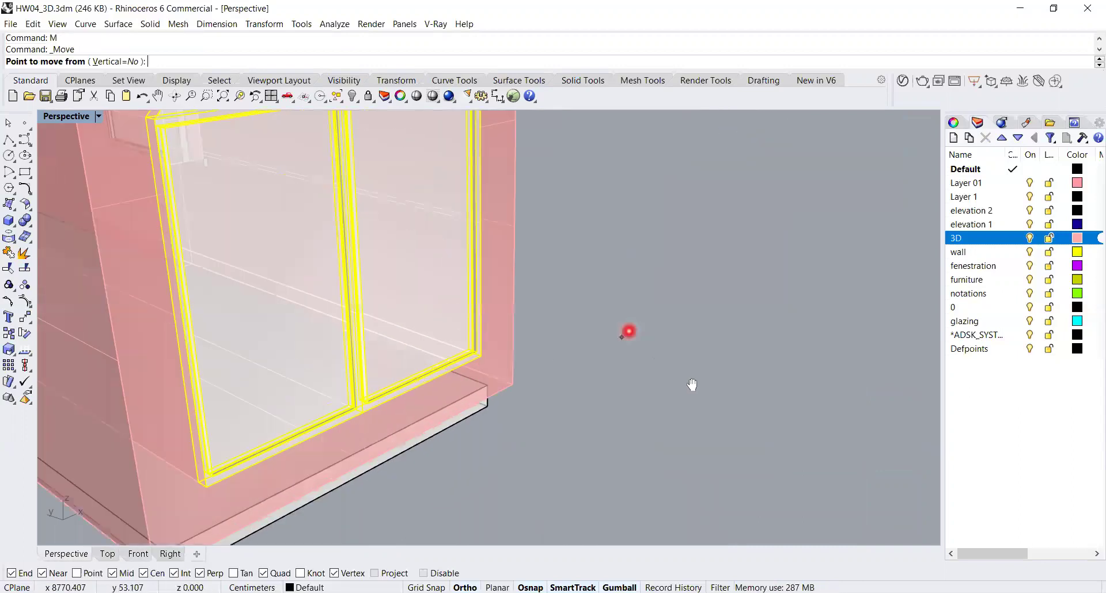
{"action": "scroll", "coordinate": [730, 420], "scroll_direction": "down", "scroll_amount": 5}
{"action": "left_click", "coordinate": [820, 457]}
{"action": "left_click", "coordinate": [807, 455]}
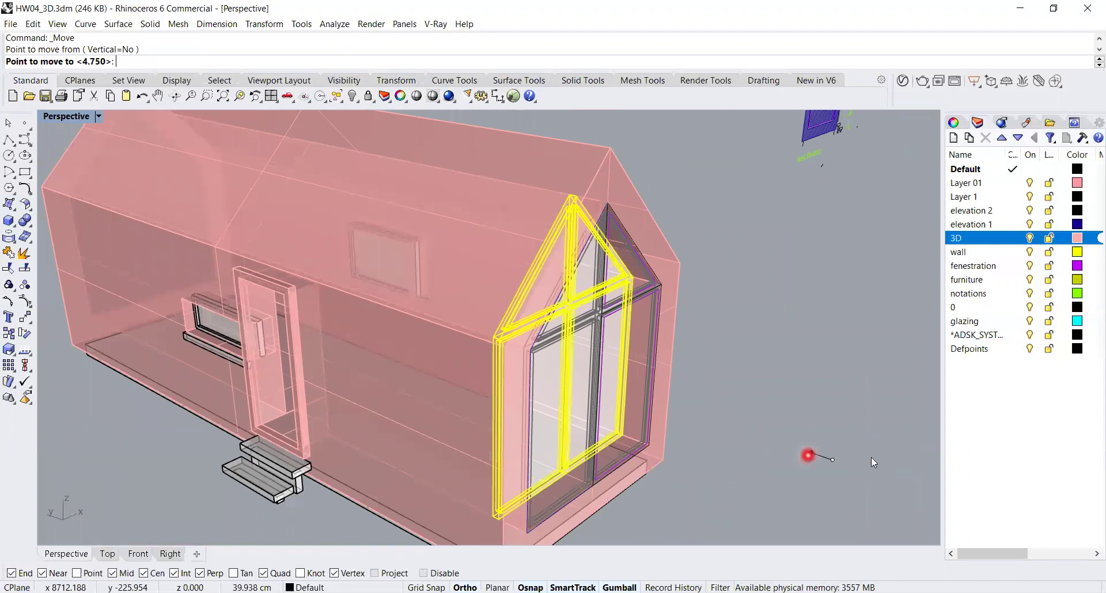
{"action": "left_click", "coordinate": [742, 390]}
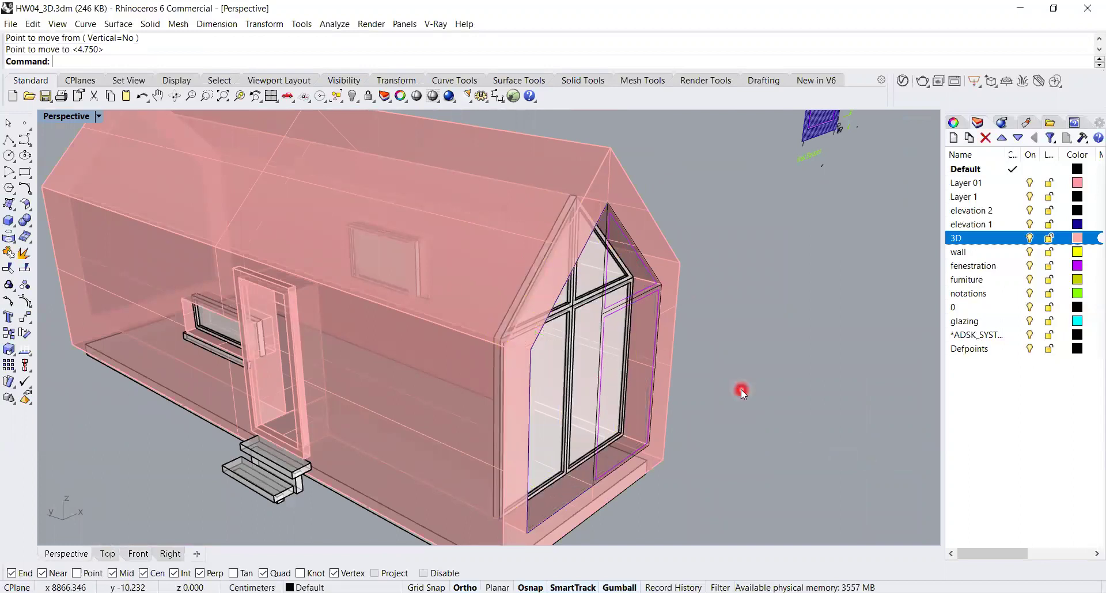
{"action": "key", "text": "ctrl+z"}
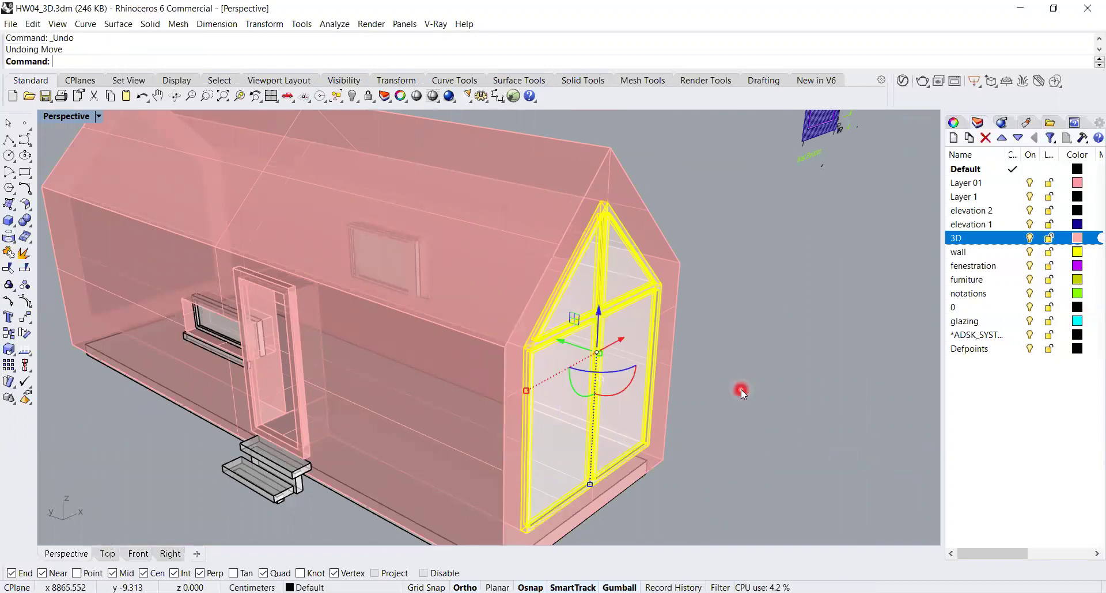
- Measure the distance in the floor plan from the wall's end corner to the outer edge of the recessed gable window
{"action": "left_click", "coordinate": [727, 357]}
{"action": "scroll", "coordinate": [724, 355], "scroll_direction": "down", "scroll_amount": 2}
{"action": "scroll", "coordinate": [609, 345], "scroll_direction": "down", "scroll_amount": 10}
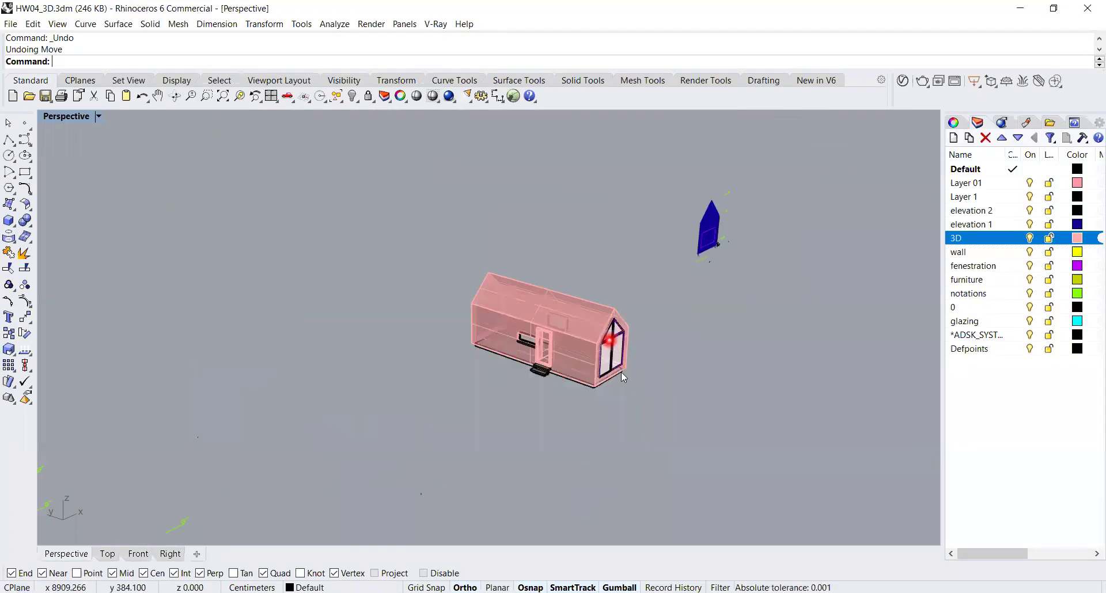
{"action": "right_click_drag", "start_coordinate": [621, 372], "coordinate": [661, 326], "text": "shift"}
{"action": "right_click_drag", "start_coordinate": [555, 333], "coordinate": [532, 377]}
{"action": "scroll", "coordinate": [389, 310], "scroll_direction": "up", "scroll_amount": 10}
{"action": "right_click_drag", "start_coordinate": [508, 277], "coordinate": [547, 276]}
{"action": "scroll", "coordinate": [548, 276], "scroll_direction": "up", "scroll_amount": 6}
{"action": "mouse_move", "coordinate": [698, 218]}
{"action": "right_mouse_down", "text": "shift"}
{"action": "mouse_move", "coordinate": [656, 256]}
{"action": "mouse_move", "coordinate": [561, 282]}
{"action": "right_mouse_up", "text": "shift"}
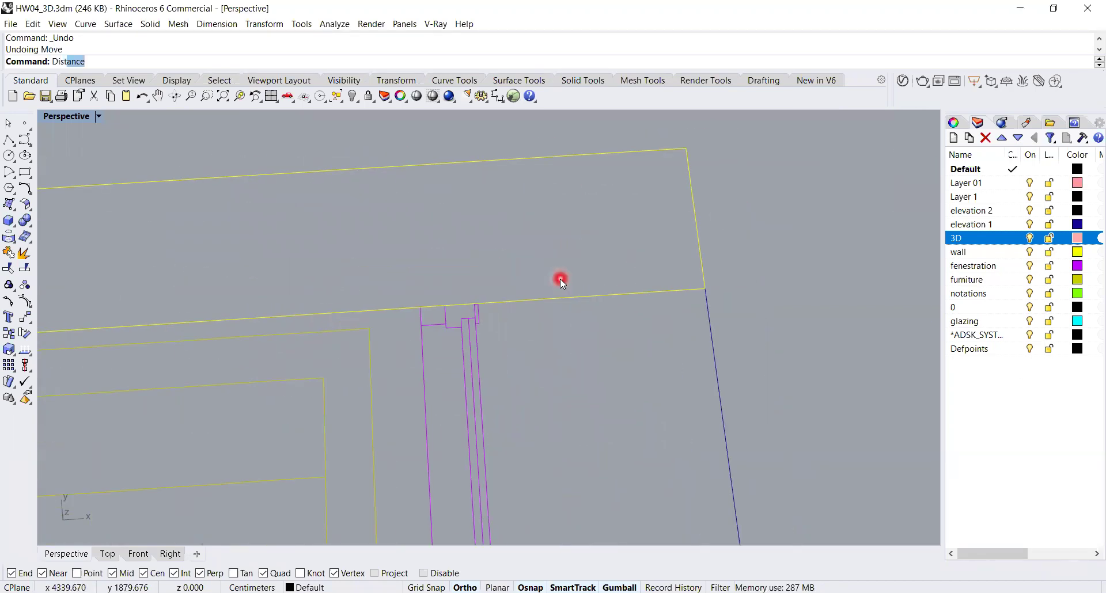
{"action": "key", "text": "Return"}
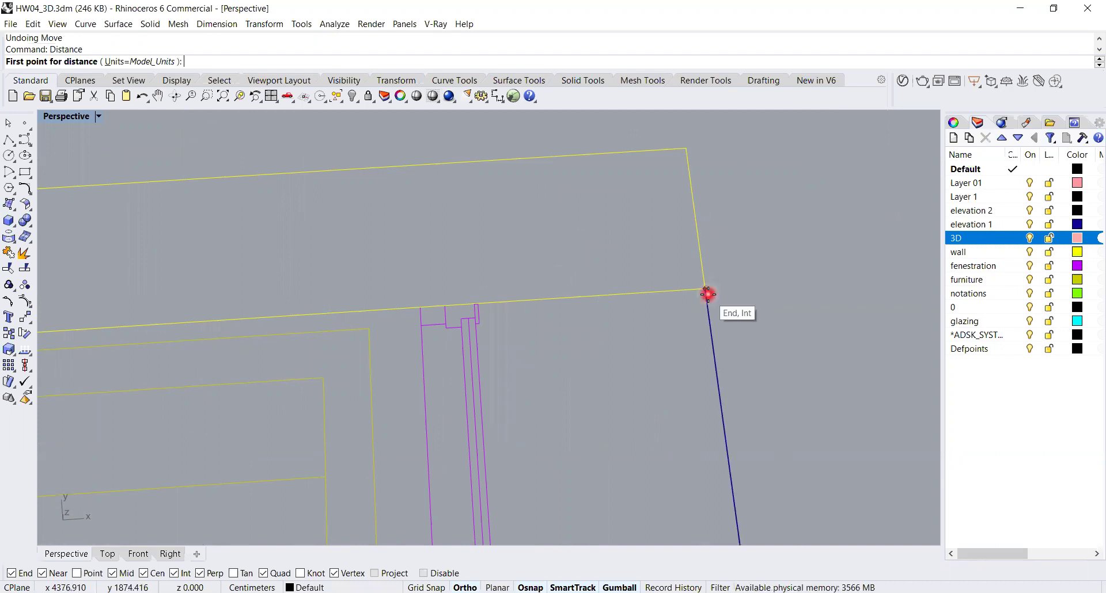
{"action": "left_click", "coordinate": [708, 294]}
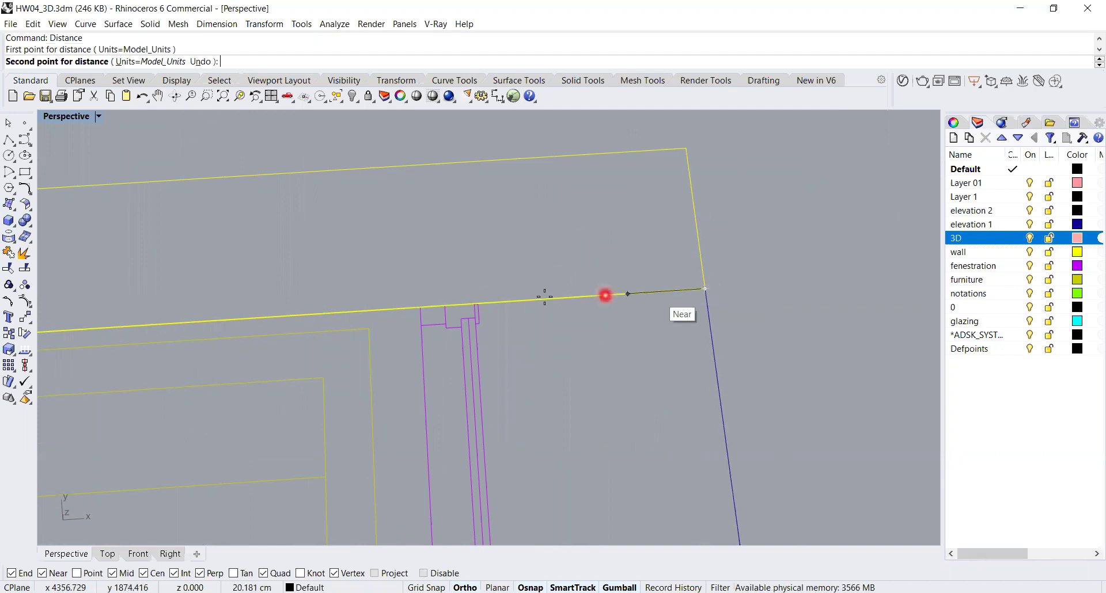
{"action": "left_click", "coordinate": [476, 301]}
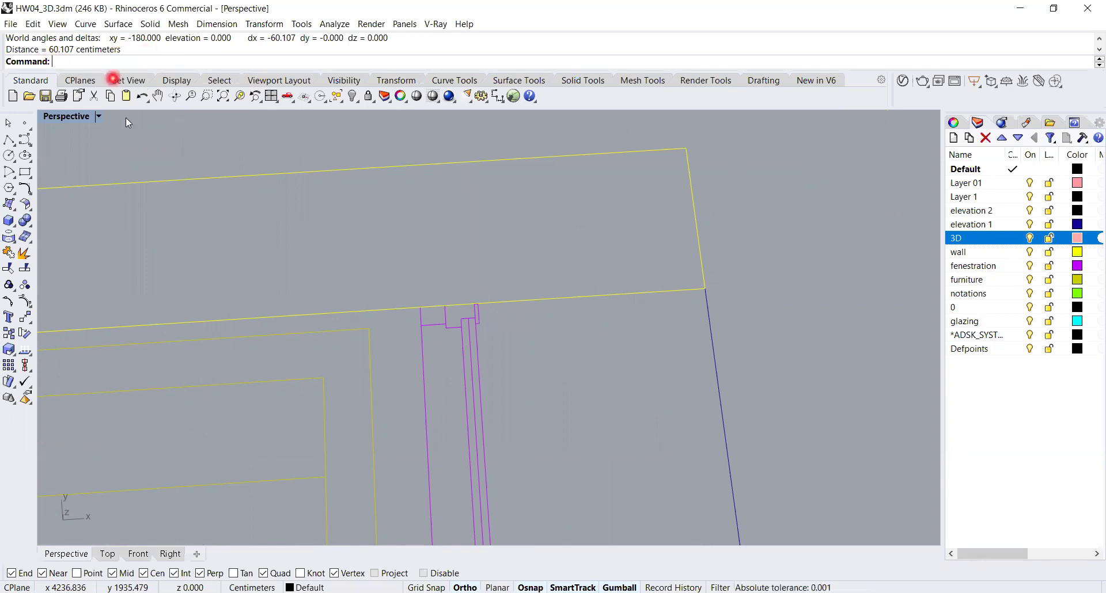
- Move the grouped gable window 60 cm inward from the gable end of the house model
{"action": "double_click", "coordinate": [70, 118]}
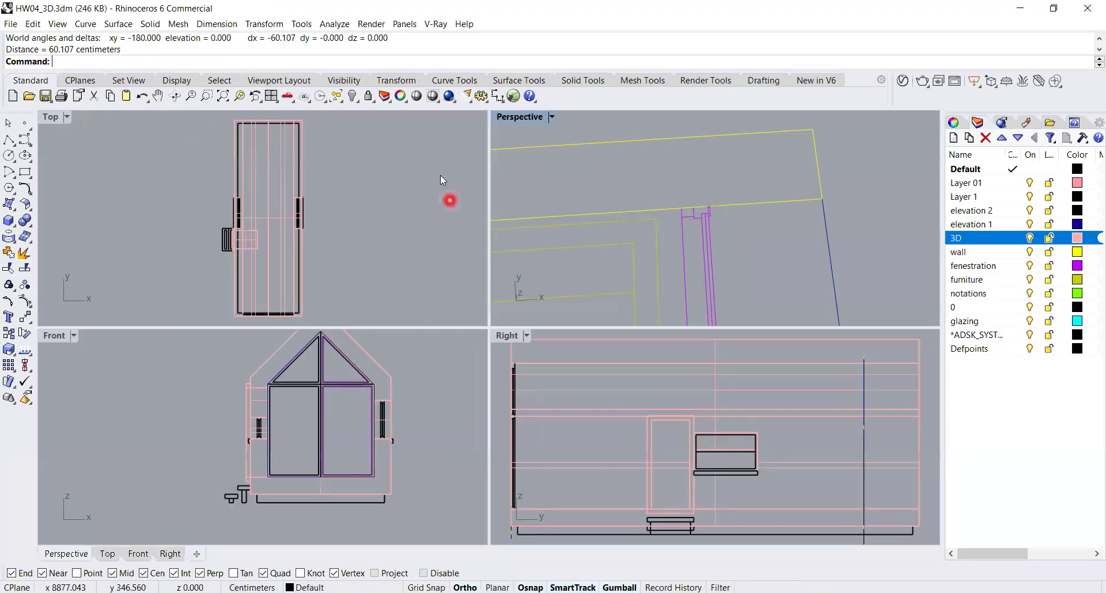
{"action": "double_click", "coordinate": [520, 117]}
{"action": "right_click_drag", "start_coordinate": [483, 229], "coordinate": [660, 324]}
{"action": "scroll", "coordinate": [660, 324], "scroll_direction": "up", "scroll_amount": 5}
{"action": "left_click_drag", "start_coordinate": [738, 199], "coordinate": [515, 408]}
{"action": "left_click", "coordinate": [241, 97]}
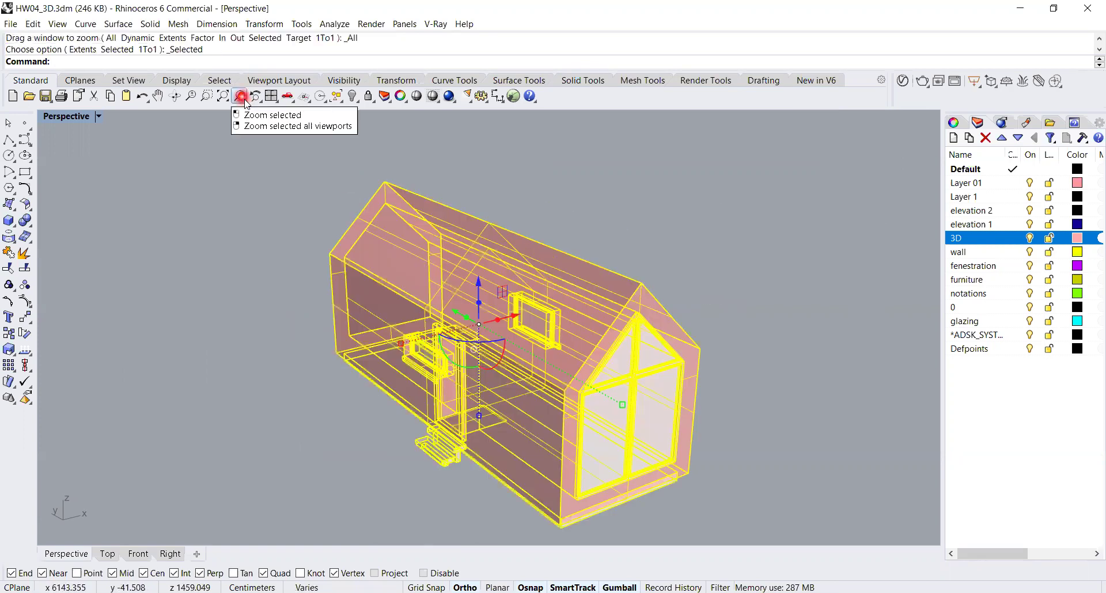
{"action": "left_click", "coordinate": [743, 419]}
{"action": "scroll", "coordinate": [684, 452], "scroll_direction": "up", "scroll_amount": 10}
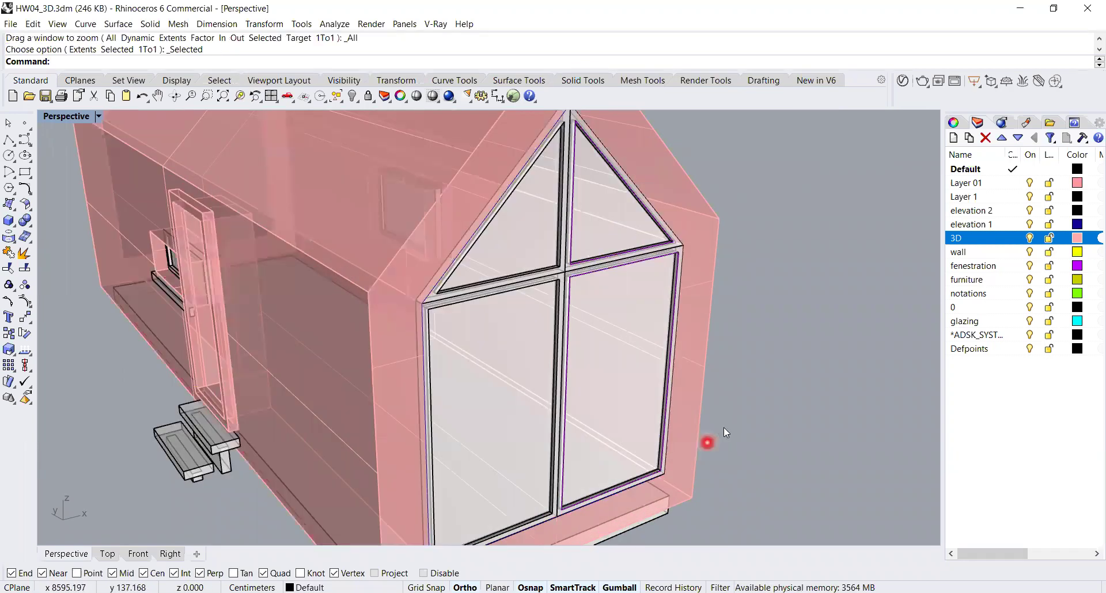
{"action": "left_click", "coordinate": [627, 396]}
{"action": "scroll", "coordinate": [627, 397], "scroll_direction": "down", "scroll_amount": 10}
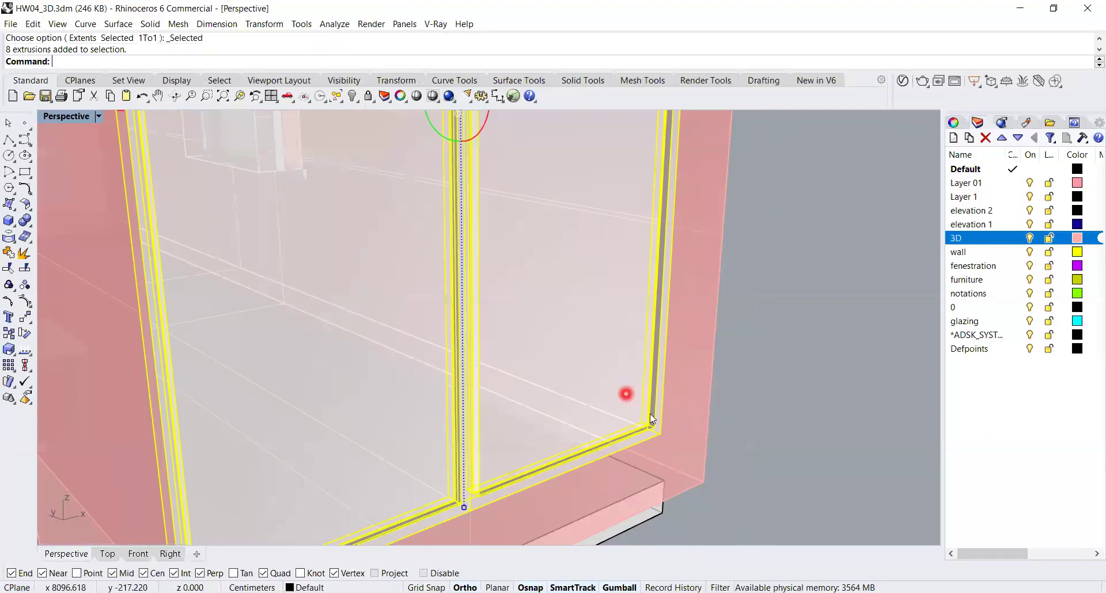
{"action": "right_click", "coordinate": [784, 425]}
{"action": "left_click", "coordinate": [786, 425]}
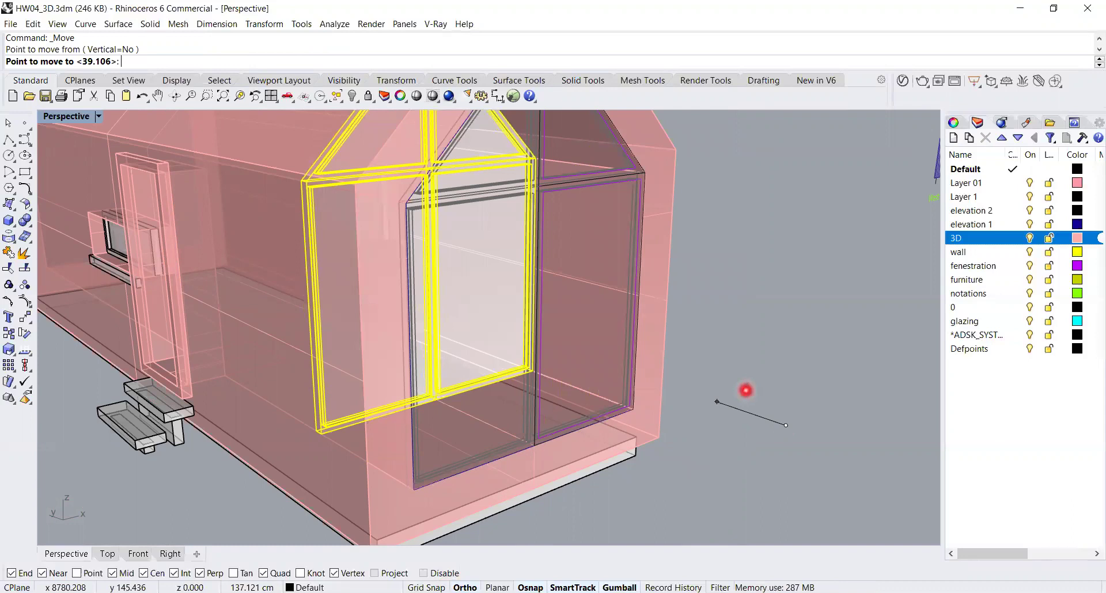
{"action": "type", "text": "60"}
{"action": "left_click", "coordinate": [746, 390]}
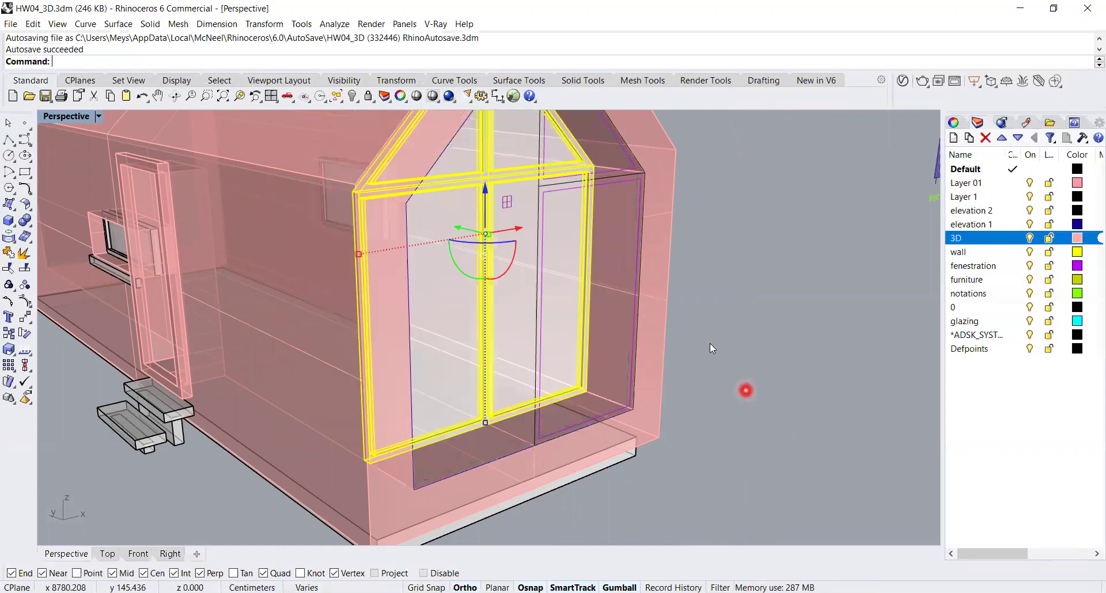
- Delete the level markers and the title text from the West Elevation drawing
{"action": "left_click", "coordinate": [710, 345]}
{"action": "scroll", "coordinate": [703, 374], "scroll_direction": "down", "scroll_amount": 7}
{"action": "right_click_drag", "start_coordinate": [709, 386], "coordinate": [786, 405]}
{"action": "right_click_drag", "start_coordinate": [609, 395], "coordinate": [714, 426]}
{"action": "right_click_drag", "start_coordinate": [404, 362], "coordinate": [346, 339]}
{"action": "scroll", "coordinate": [426, 359], "scroll_direction": "down", "scroll_amount": 10}
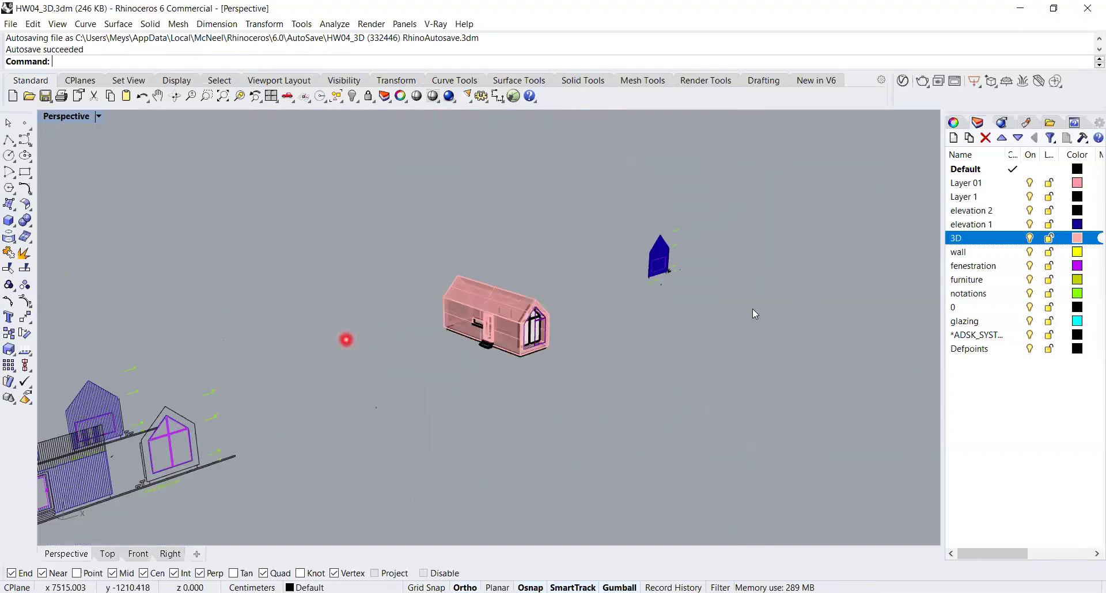
{"action": "right_click_drag", "start_coordinate": [752, 308], "coordinate": [525, 259]}
{"action": "scroll", "coordinate": [529, 262], "scroll_direction": "up", "scroll_amount": 12}
{"action": "scroll", "coordinate": [552, 328], "scroll_direction": "up", "scroll_amount": 2}
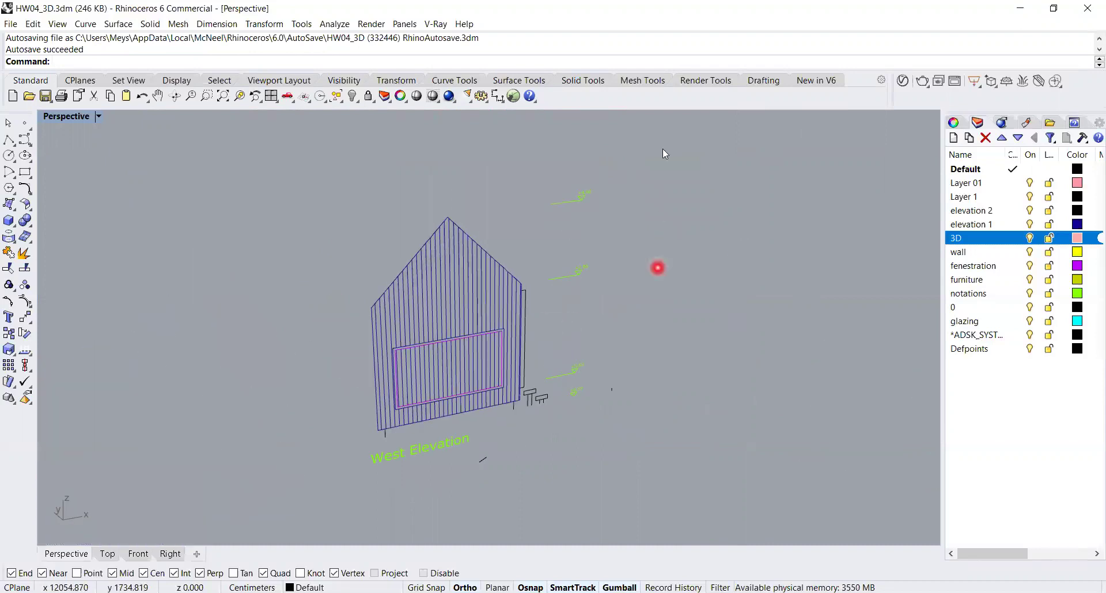
{"action": "left_click_drag", "start_coordinate": [567, 461], "coordinate": [563, 461]}
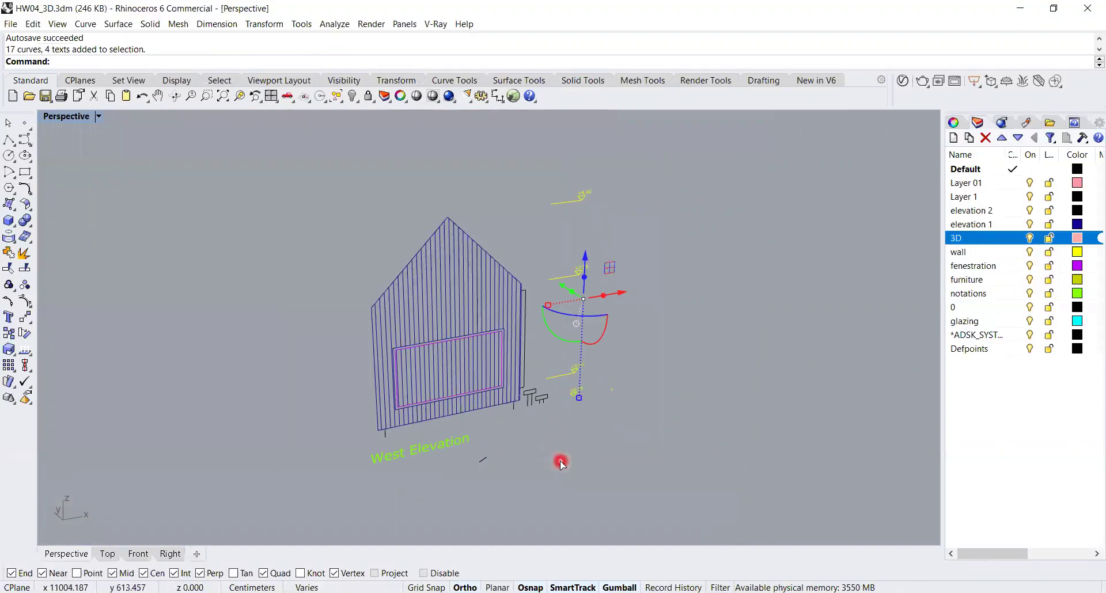
{"action": "key", "text": "Delete"}
{"action": "left_click", "coordinate": [397, 451]}
{"action": "key", "text": "Delete"}
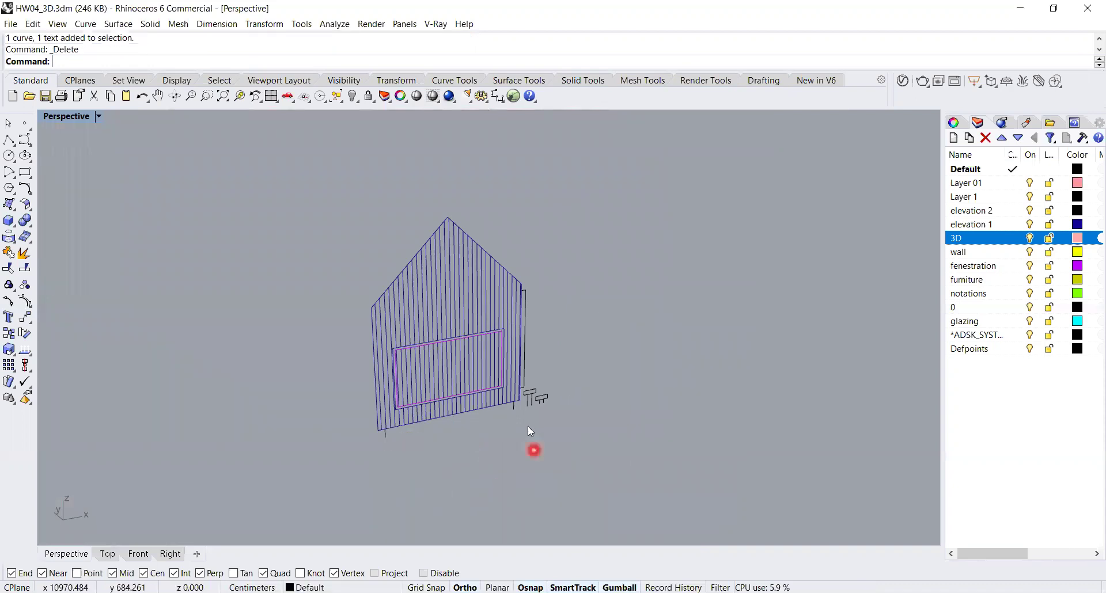
- Delete the foundation lines, the steps and the side curve from the West Elevation, keeping the hatched wall and its window
{"action": "left_click", "coordinate": [393, 433]}
{"action": "key", "text": "Delete"}
{"action": "left_click", "coordinate": [384, 432]}
{"action": "key", "text": "Delete"}
{"action": "left_click_drag", "start_coordinate": [523, 441], "coordinate": [524, 441]}
{"action": "key", "text": "Delete"}
{"action": "scroll", "coordinate": [548, 387], "scroll_direction": "up", "scroll_amount": 1}
{"action": "scroll", "coordinate": [530, 289], "scroll_direction": "up", "scroll_amount": 1}
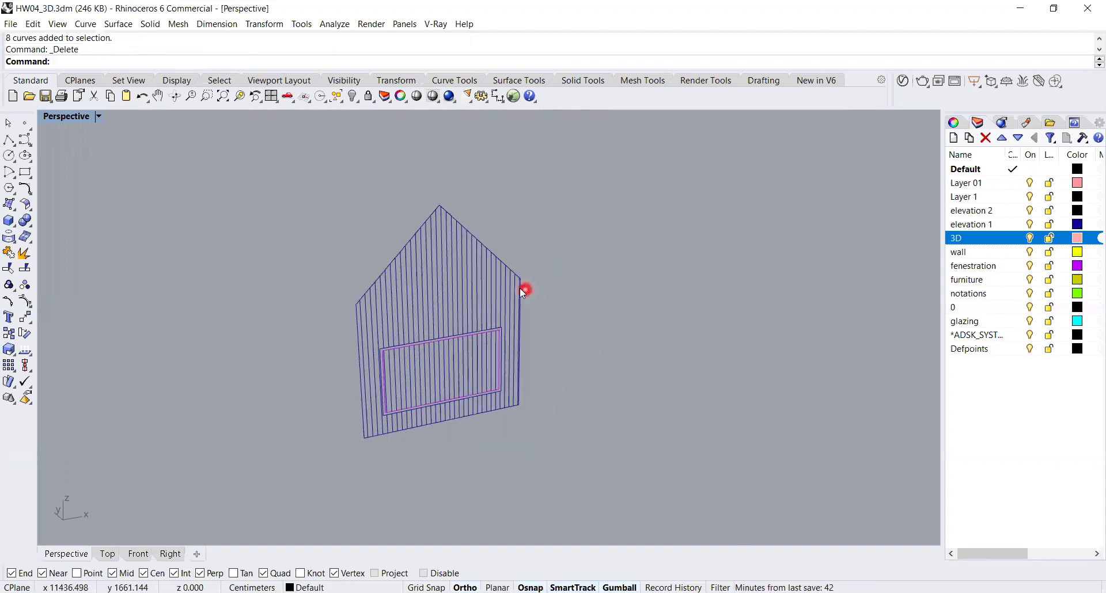
{"action": "left_click", "coordinate": [522, 286]}
{"action": "key", "text": "Delete"}
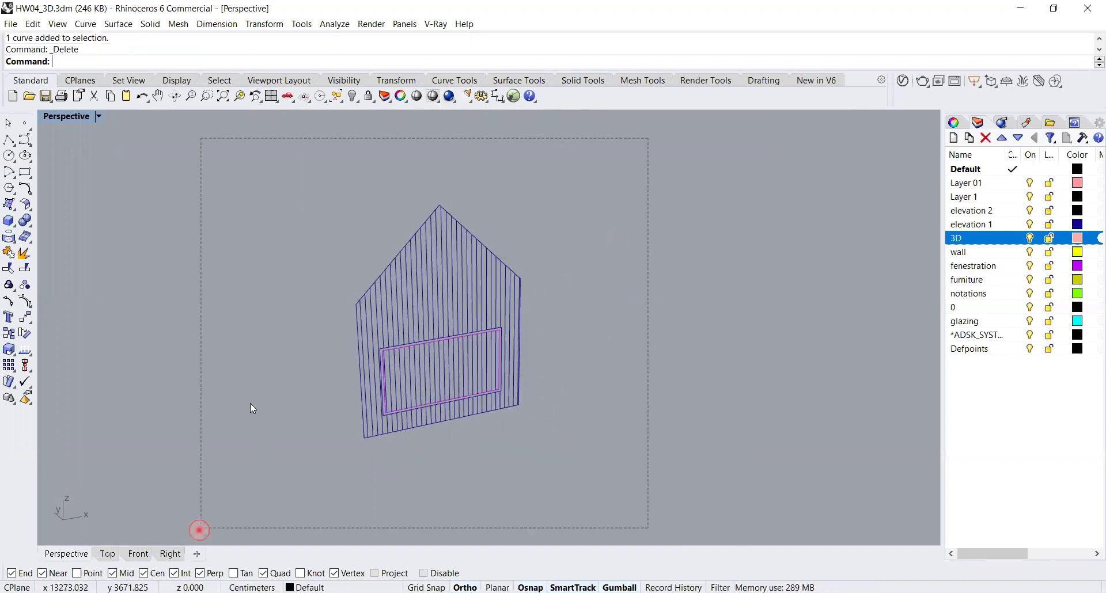
{"action": "key", "text": "ctrl+a"}
{"action": "left_click", "coordinate": [240, 97]}
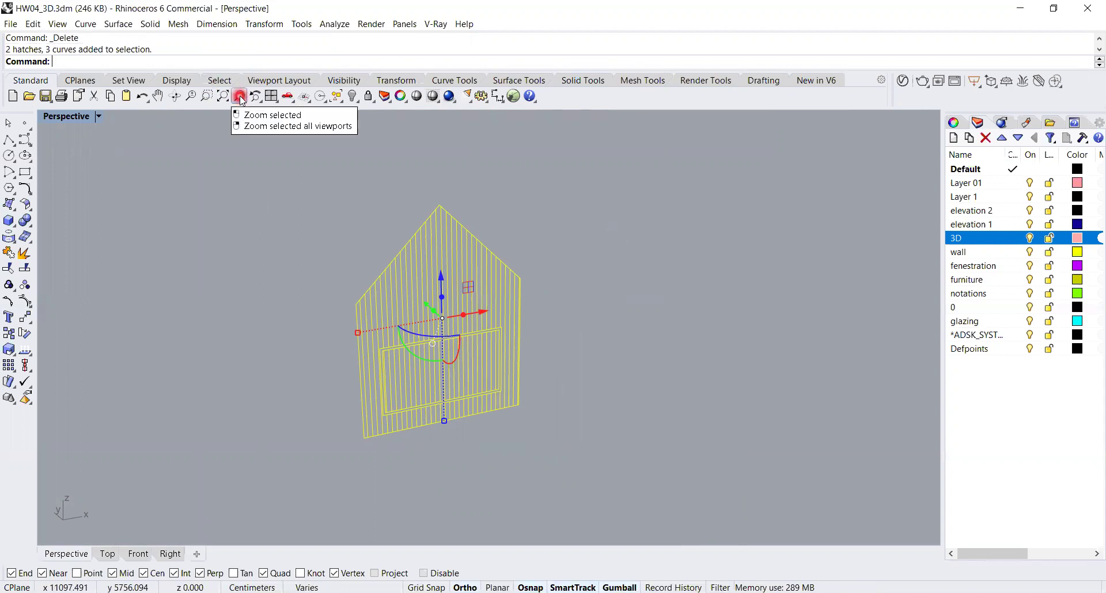
{"action": "scroll", "coordinate": [594, 310], "scroll_direction": "down", "scroll_amount": 4}
{"action": "right_click_drag", "start_coordinate": [667, 384], "coordinate": [648, 351]}
{"action": "scroll", "coordinate": [648, 353], "scroll_direction": "down", "scroll_amount": 10}
{"action": "right_click_drag", "start_coordinate": [720, 405], "coordinate": [625, 436]}
{"action": "left_click", "coordinate": [620, 412]}
{"action": "left_click_drag", "start_coordinate": [526, 460], "coordinate": [524, 463]}
{"action": "scroll", "coordinate": [590, 439], "scroll_direction": "up", "scroll_amount": 9}
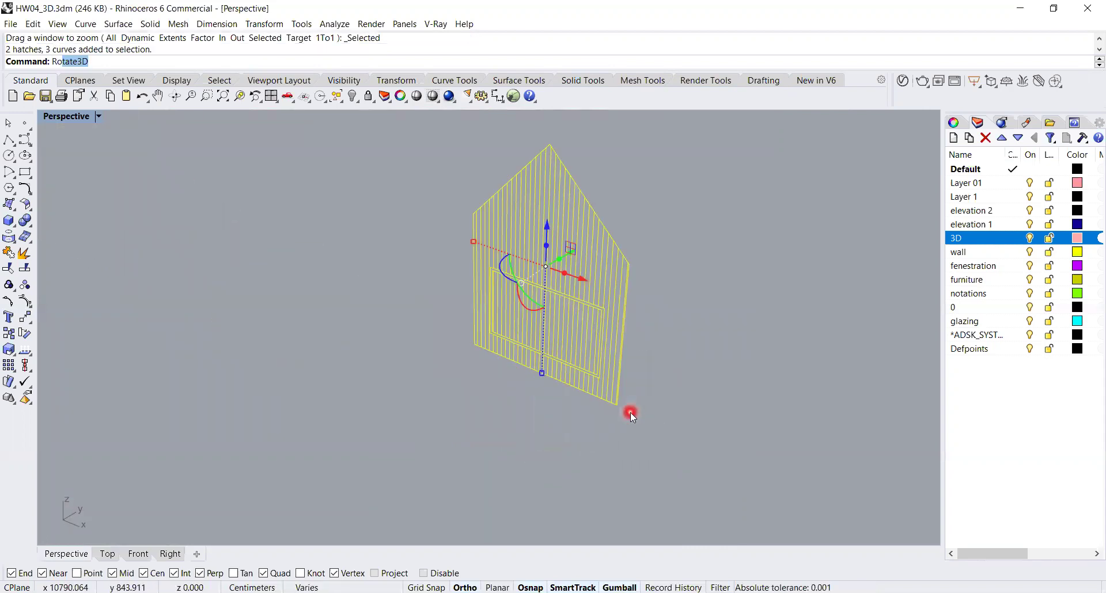
{"action": "scroll", "coordinate": [661, 429], "scroll_direction": "down", "scroll_amount": 5}
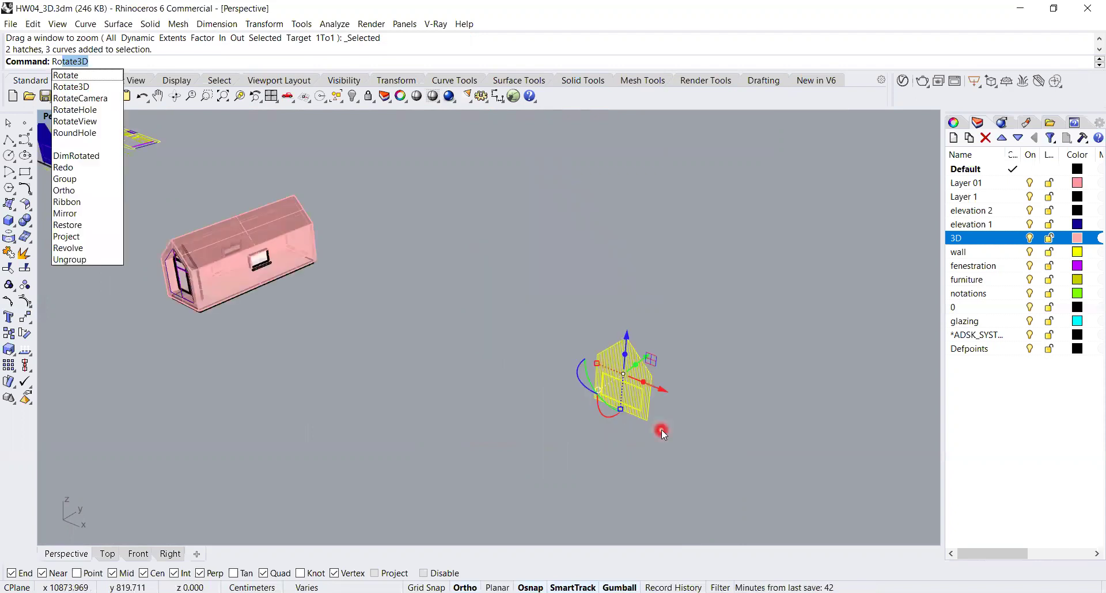
{"action": "key", "text": "Escape"}
{"action": "key", "text": "Escape"}
{"action": "scroll", "coordinate": [661, 430], "scroll_direction": "up", "scroll_amount": 4}
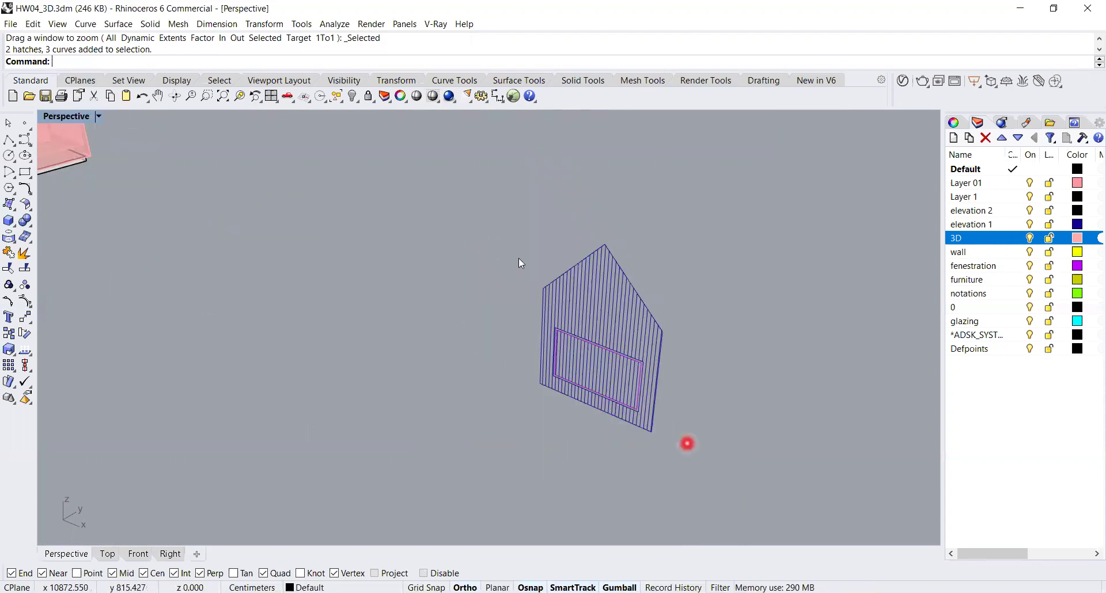
- Select the whole cleaned-up West Elevation drawing, including its hatches and window curves
{"action": "scroll", "coordinate": [670, 370], "scroll_direction": "down", "scroll_amount": 6}
{"action": "right_click_drag", "start_coordinate": [673, 369], "coordinate": [717, 306]}
{"action": "scroll", "coordinate": [656, 272], "scroll_direction": "up", "scroll_amount": 9}
{"action": "right_click_drag", "start_coordinate": [656, 272], "coordinate": [680, 273]}
{"action": "scroll", "coordinate": [720, 317], "scroll_direction": "down", "scroll_amount": 4}
{"action": "right_click_drag", "start_coordinate": [720, 317], "coordinate": [523, 273]}
{"action": "left_click_drag", "start_coordinate": [321, 410], "coordinate": [312, 453]}
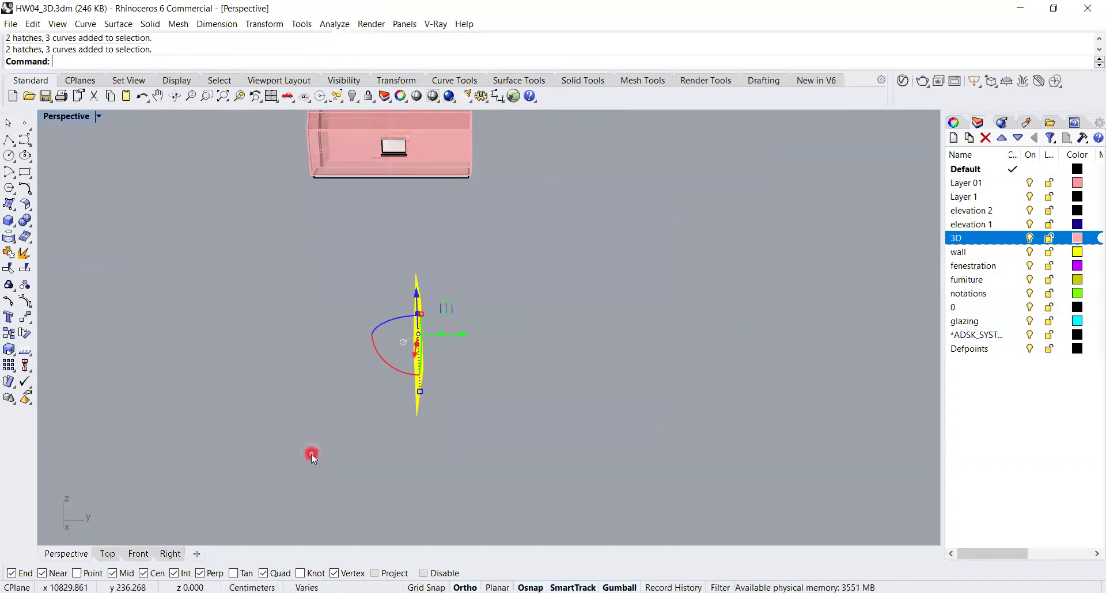
- Move the selected hatched gable elevation from its apex onto the roof peak at the open end of the 3D house
{"action": "right_click_drag", "start_coordinate": [520, 400], "coordinate": [602, 398]}
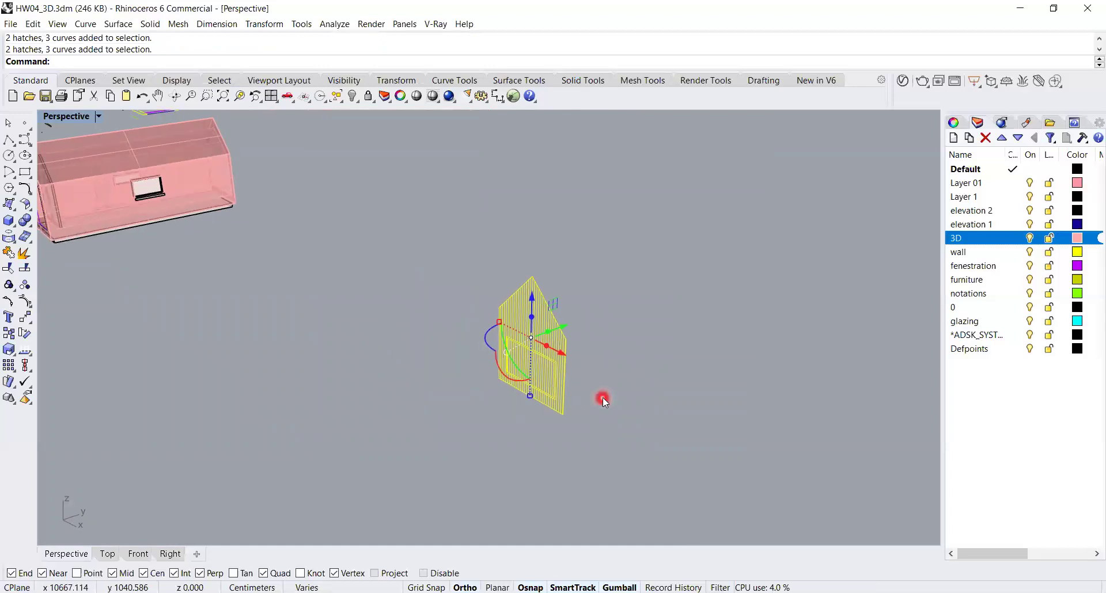
{"action": "type", "text": "m"}
{"action": "key", "text": "Return"}
{"action": "right_click_drag", "start_coordinate": [605, 409], "coordinate": [403, 268]}
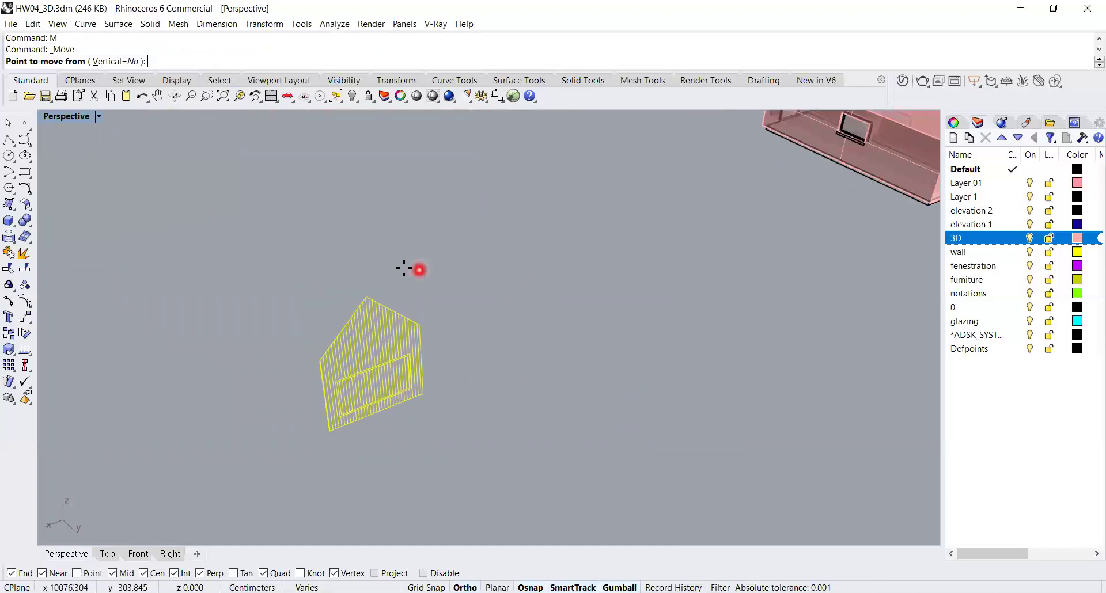
{"action": "left_click", "coordinate": [367, 295]}
{"action": "scroll", "coordinate": [357, 291], "scroll_direction": "down", "scroll_amount": 6}
{"action": "scroll", "coordinate": [704, 179], "scroll_direction": "up", "scroll_amount": 6}
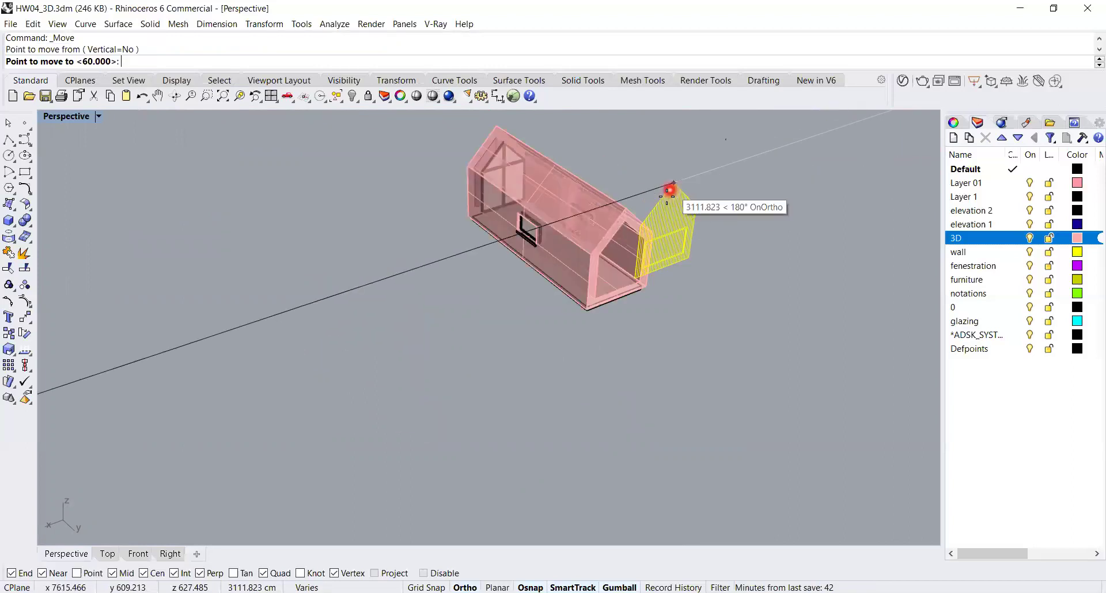
{"action": "scroll", "coordinate": [666, 193], "scroll_direction": "up", "scroll_amount": 8}
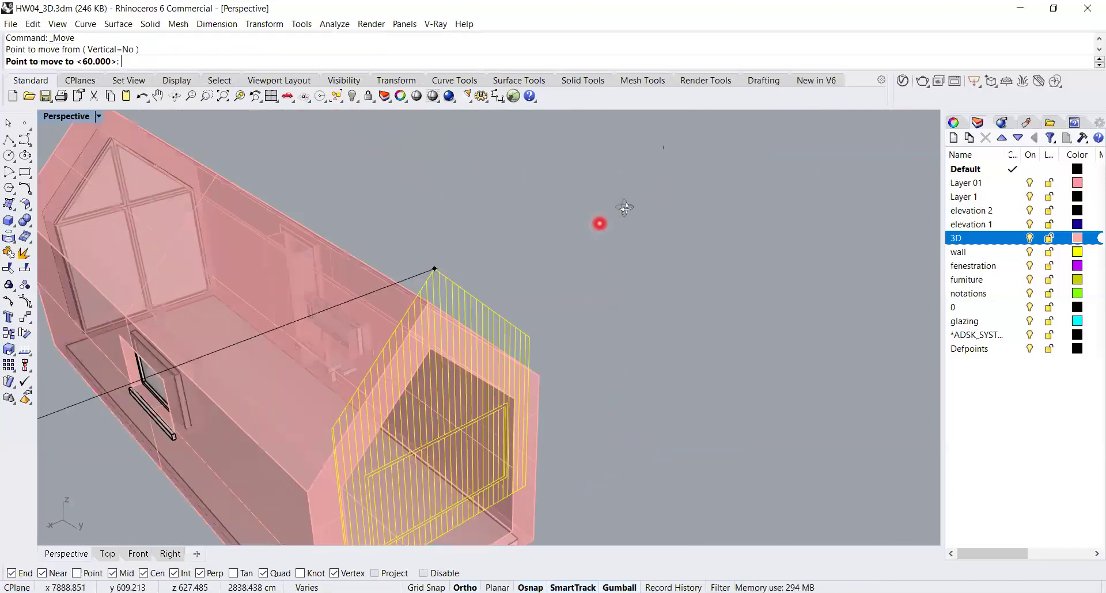
{"action": "right_click_drag", "start_coordinate": [625, 207], "coordinate": [659, 183]}
{"action": "right_click_drag", "start_coordinate": [412, 342], "coordinate": [628, 112], "text": "shift"}
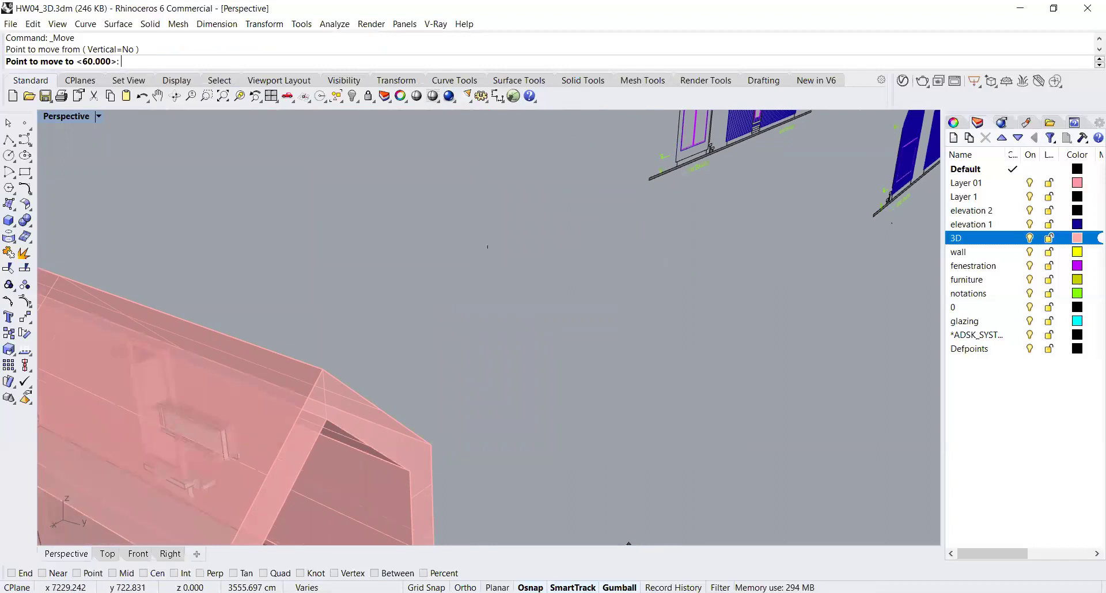
{"action": "scroll", "coordinate": [454, 407], "scroll_direction": "down", "scroll_amount": 1}
{"action": "right_click_drag", "start_coordinate": [440, 432], "coordinate": [622, 211], "text": "shift"}
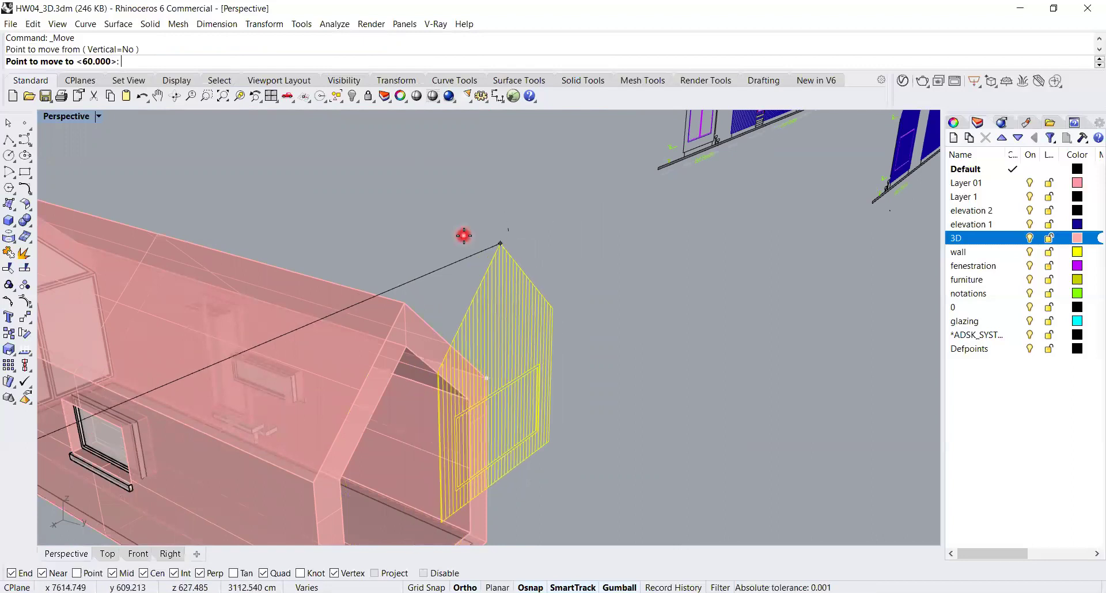
{"action": "left_click", "coordinate": [208, 97]}
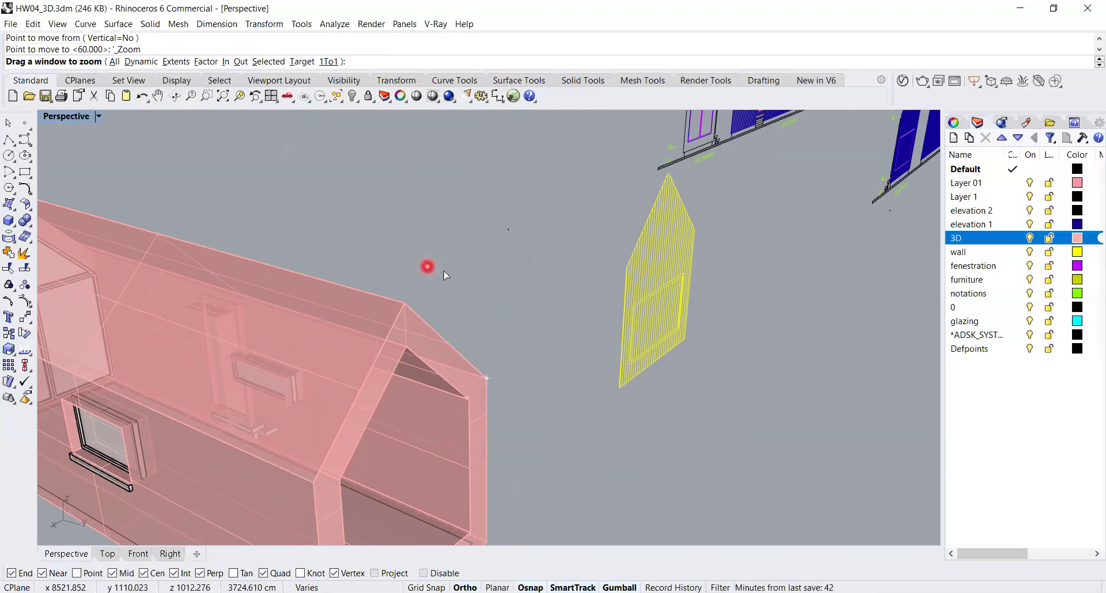
{"action": "left_click_drag", "start_coordinate": [444, 270], "coordinate": [361, 368]}
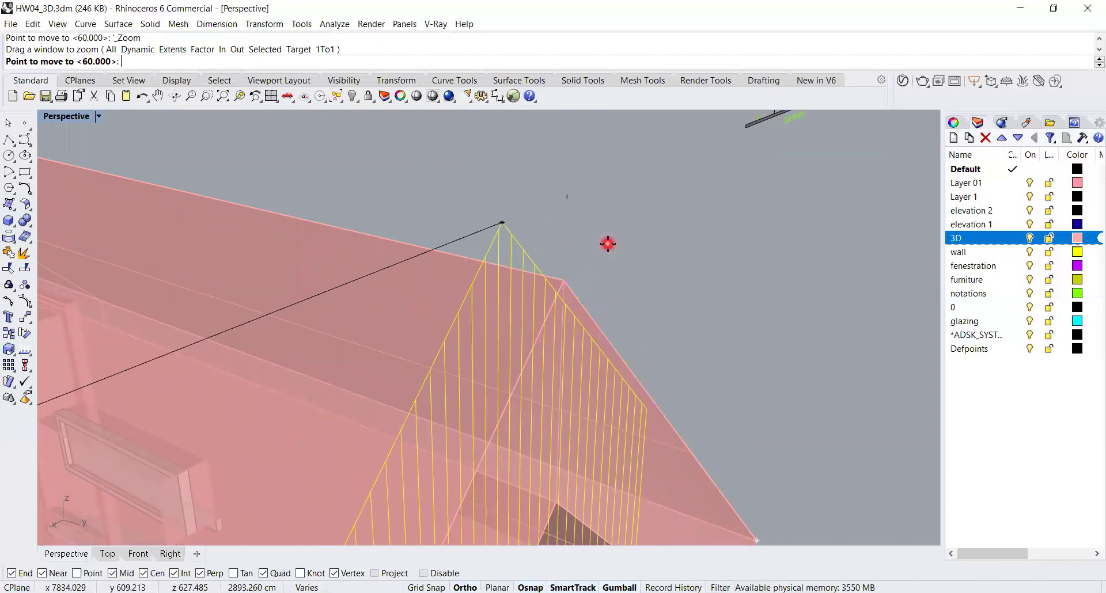
{"action": "left_click", "coordinate": [568, 282]}
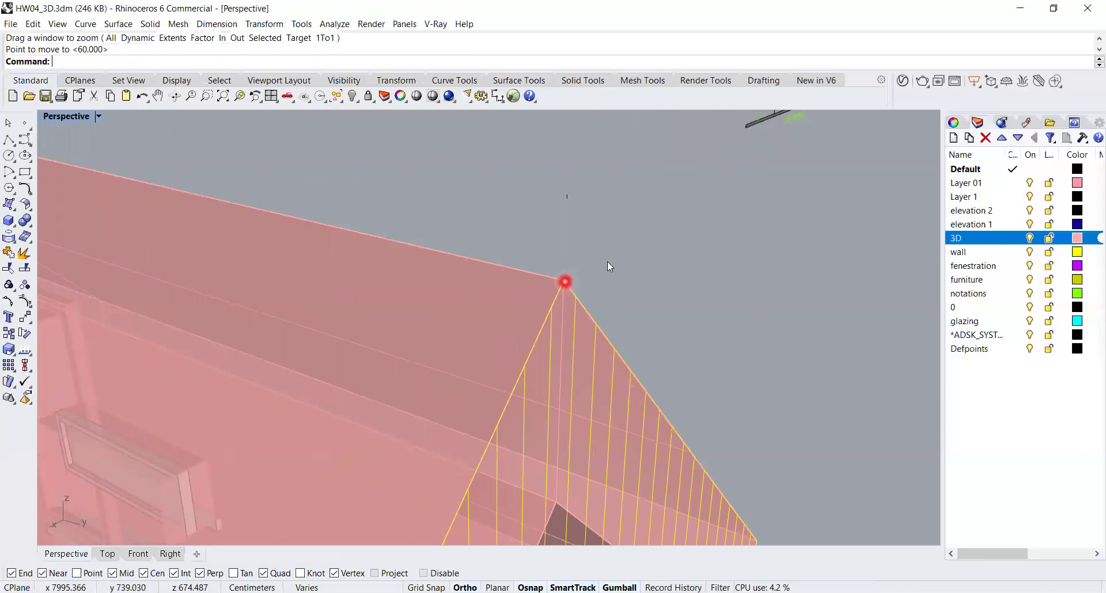
- Examine the placed elevation on the gable end and compare it with the house's other openings from several sides
{"action": "scroll", "coordinate": [604, 260], "scroll_direction": "down", "scroll_amount": 5}
{"action": "right_click_drag", "start_coordinate": [607, 360], "coordinate": [543, 379]}
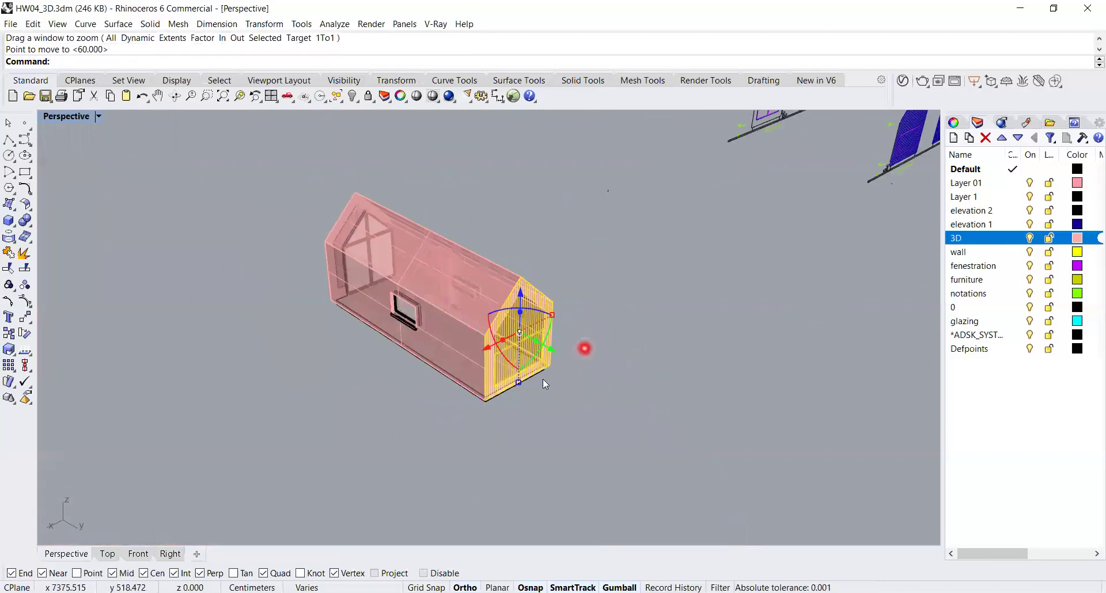
{"action": "scroll", "coordinate": [543, 379], "scroll_direction": "up", "scroll_amount": 6}
{"action": "right_click_drag", "start_coordinate": [634, 358], "coordinate": [716, 410]}
{"action": "right_click_drag", "start_coordinate": [578, 161], "coordinate": [580, 161]}
{"action": "right_click", "coordinate": [456, 439]}
{"action": "scroll", "coordinate": [512, 175], "scroll_direction": "down", "scroll_amount": 5}
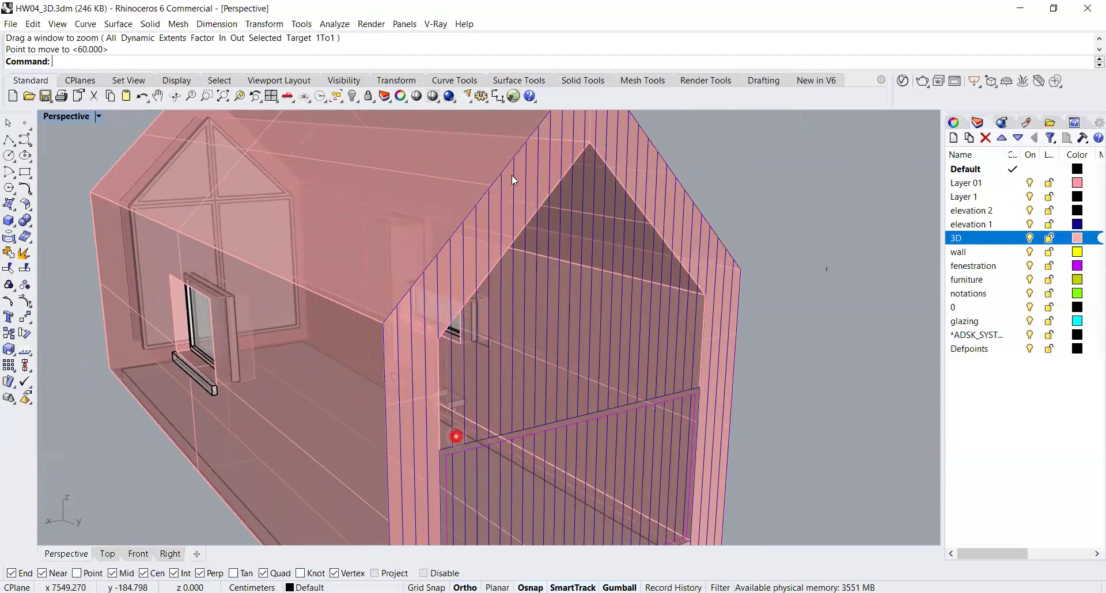
{"action": "right_click_drag", "start_coordinate": [526, 209], "coordinate": [770, 205]}
{"action": "scroll", "coordinate": [546, 207], "scroll_direction": "up", "scroll_amount": 5}
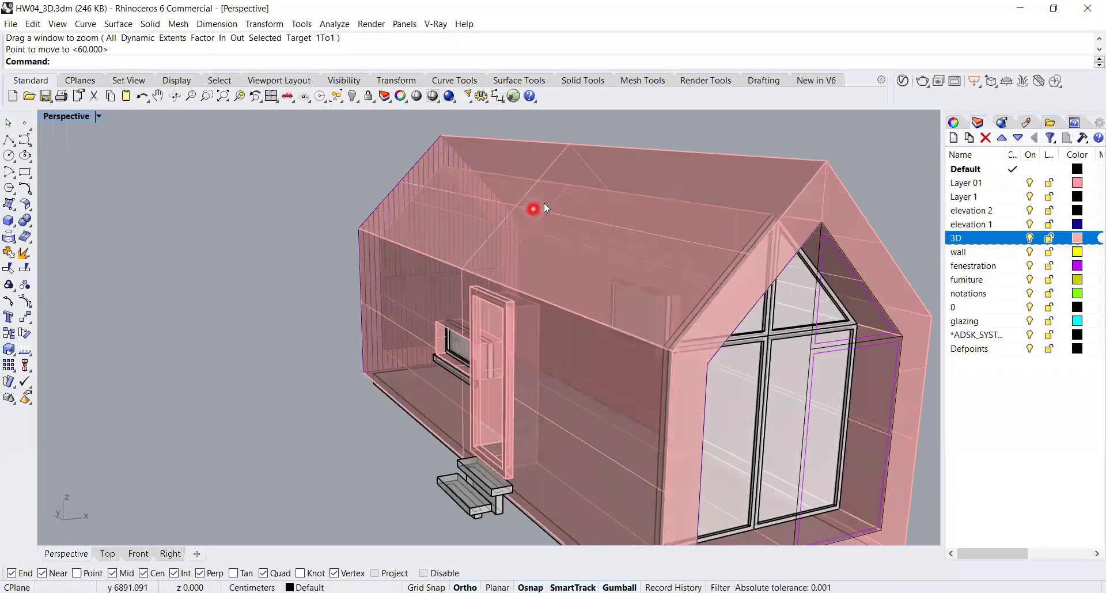
{"action": "scroll", "coordinate": [546, 208], "scroll_direction": "down", "scroll_amount": 3}
{"action": "right_click_drag", "start_coordinate": [545, 291], "coordinate": [504, 358]}
{"action": "scroll", "coordinate": [603, 329], "scroll_direction": "up", "scroll_amount": 5}
{"action": "right_click_drag", "start_coordinate": [622, 323], "coordinate": [626, 319]}
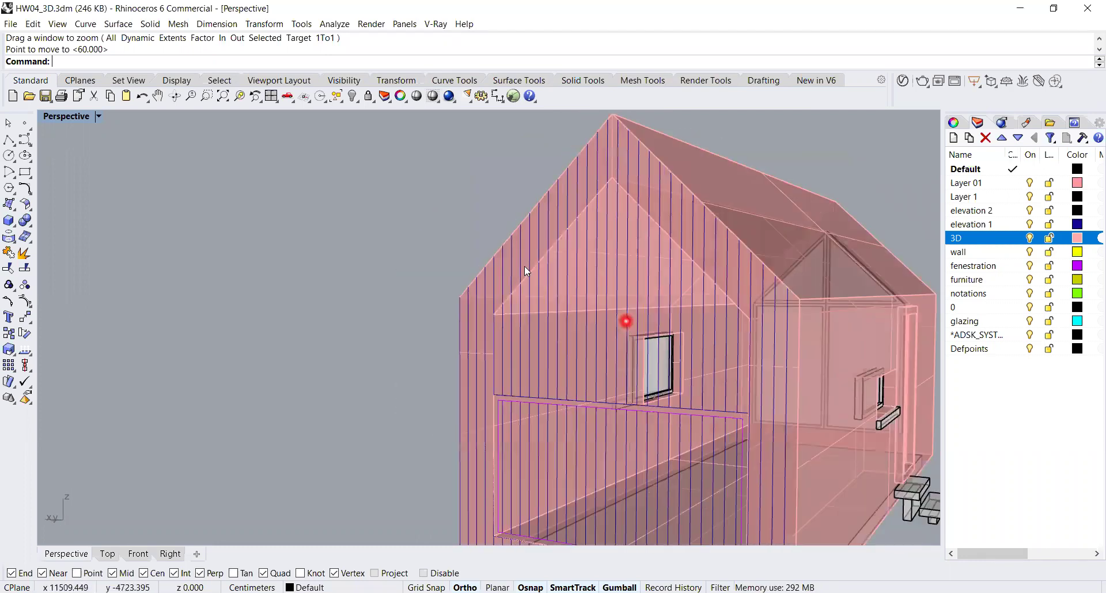
{"action": "right_click_drag", "start_coordinate": [713, 423], "coordinate": [55, 138]}
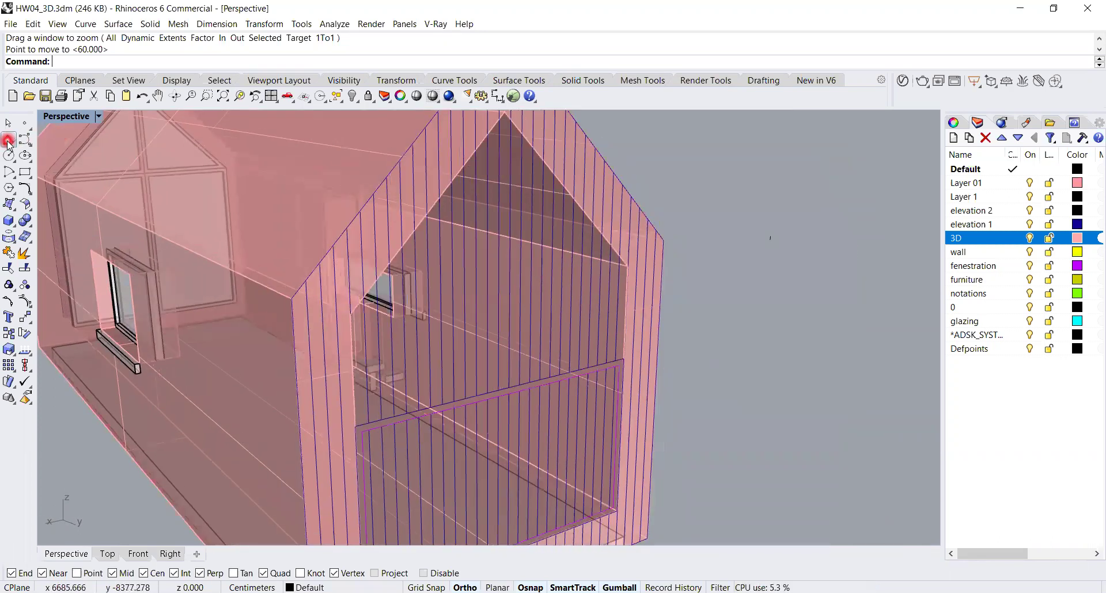
- Draw a closed polyline around the gable opening above the large window, through both eave corners and the inner peak
{"action": "left_click", "coordinate": [8, 141]}
{"action": "scroll", "coordinate": [360, 427], "scroll_direction": "up", "scroll_amount": 2}
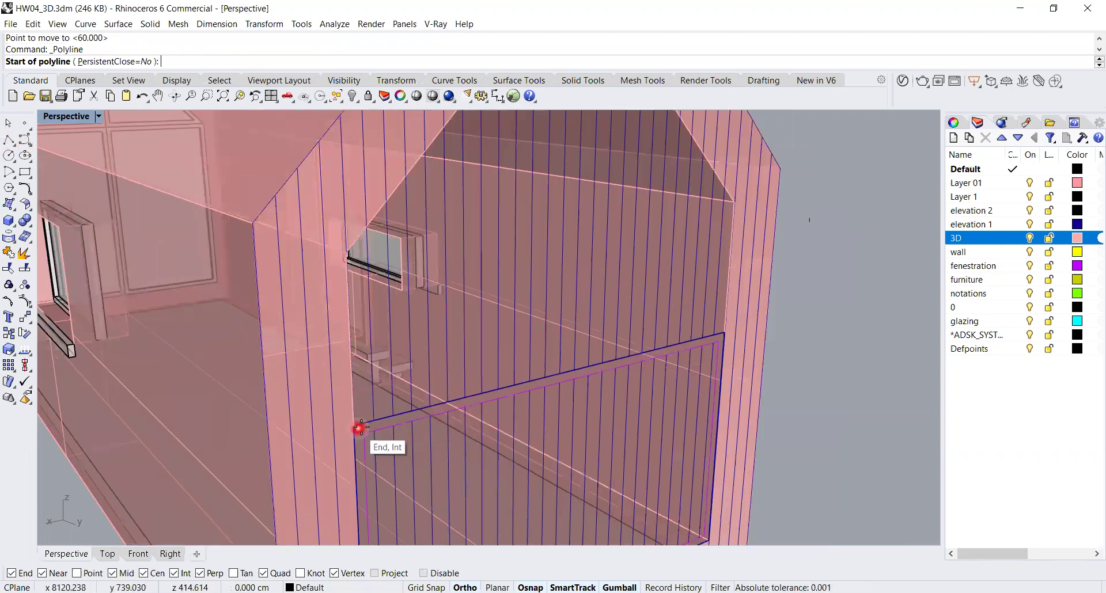
{"action": "left_click", "coordinate": [359, 427]}
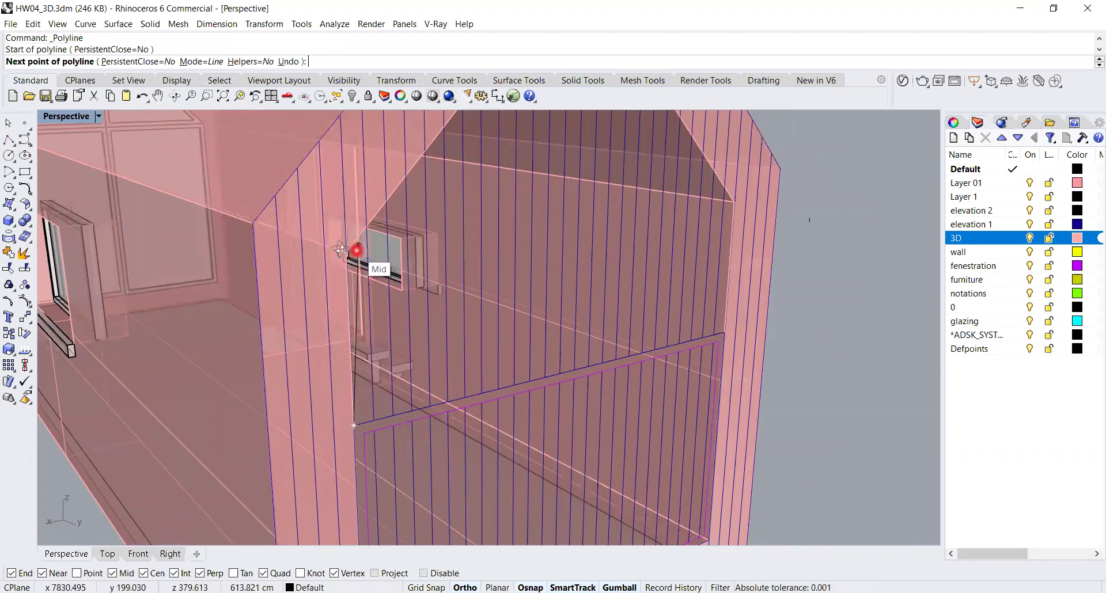
{"action": "right_click_drag", "start_coordinate": [341, 250], "coordinate": [308, 245]}
{"action": "scroll", "coordinate": [318, 242], "scroll_direction": "down", "scroll_amount": 3}
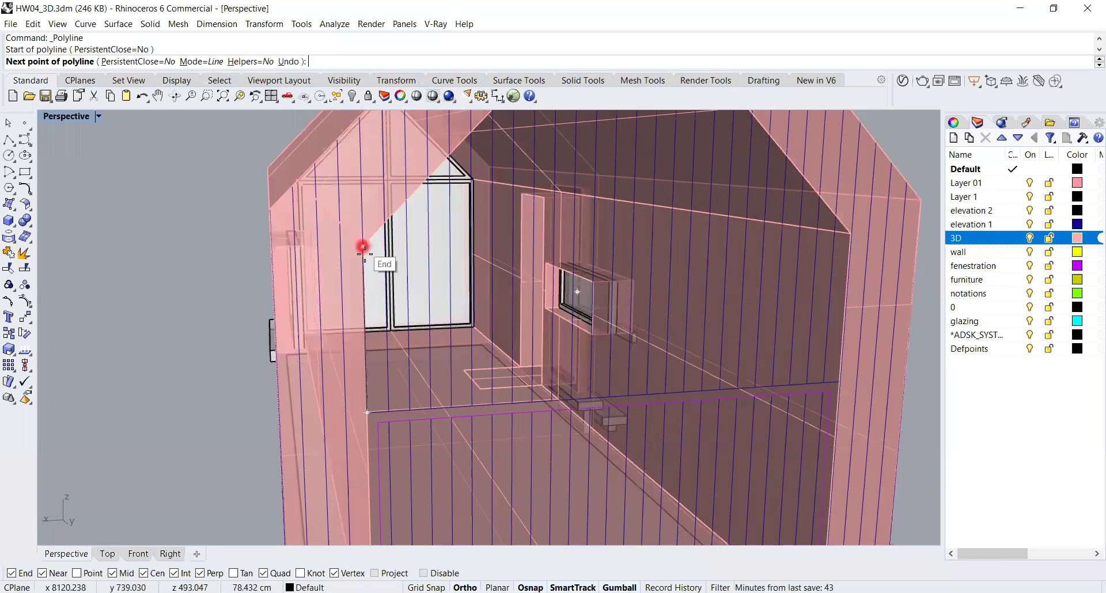
{"action": "left_click", "coordinate": [362, 249]}
{"action": "scroll", "coordinate": [362, 254], "scroll_direction": "down", "scroll_amount": 2}
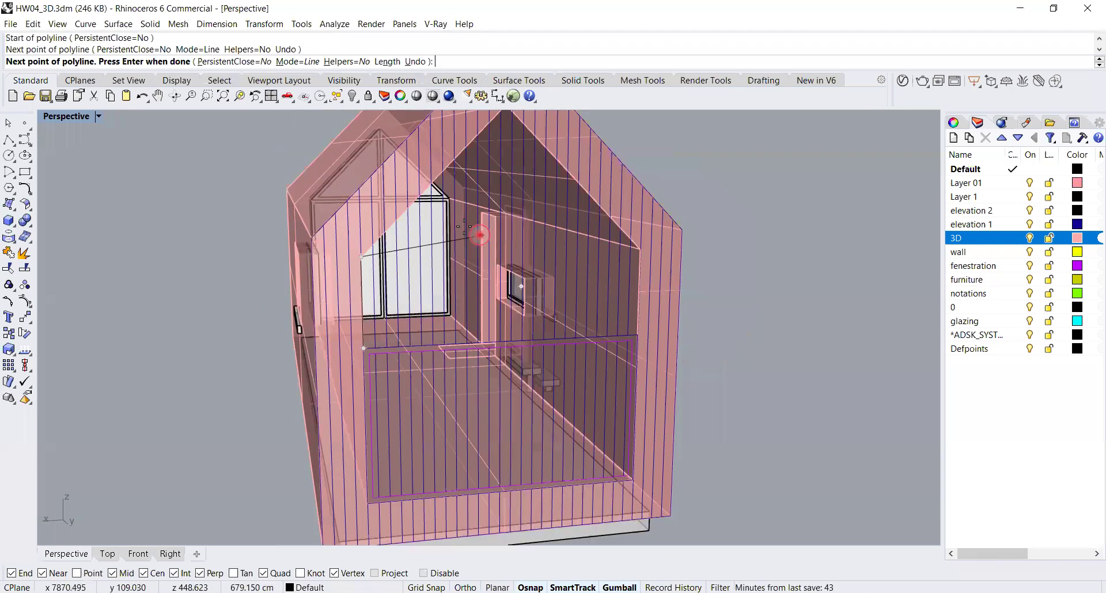
{"action": "right_click_drag", "start_coordinate": [480, 235], "coordinate": [476, 241]}
{"action": "left_click", "coordinate": [476, 241]}
{"action": "left_click", "coordinate": [603, 362]}
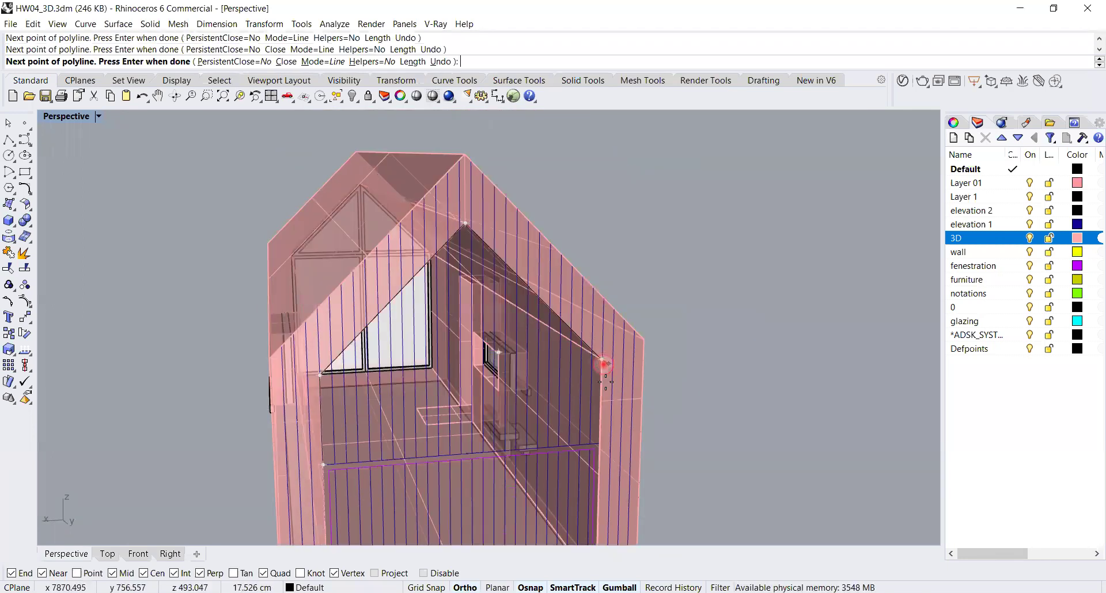
{"action": "right_click_drag", "start_coordinate": [637, 443], "coordinate": [672, 397]}
{"action": "scroll", "coordinate": [657, 397], "scroll_direction": "up", "scroll_amount": 4}
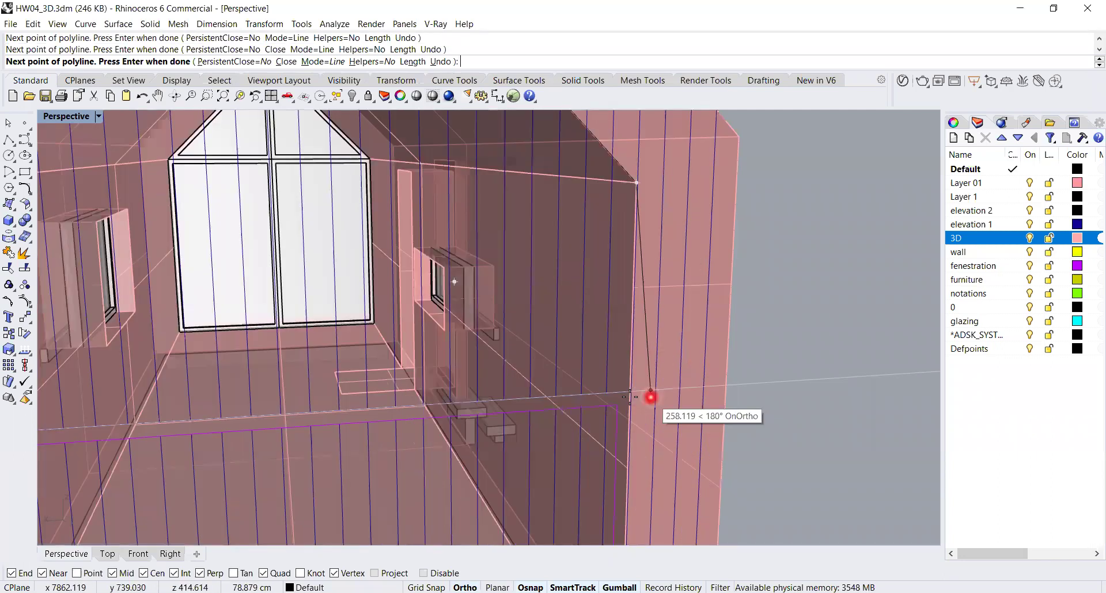
{"action": "left_click", "coordinate": [627, 396]}
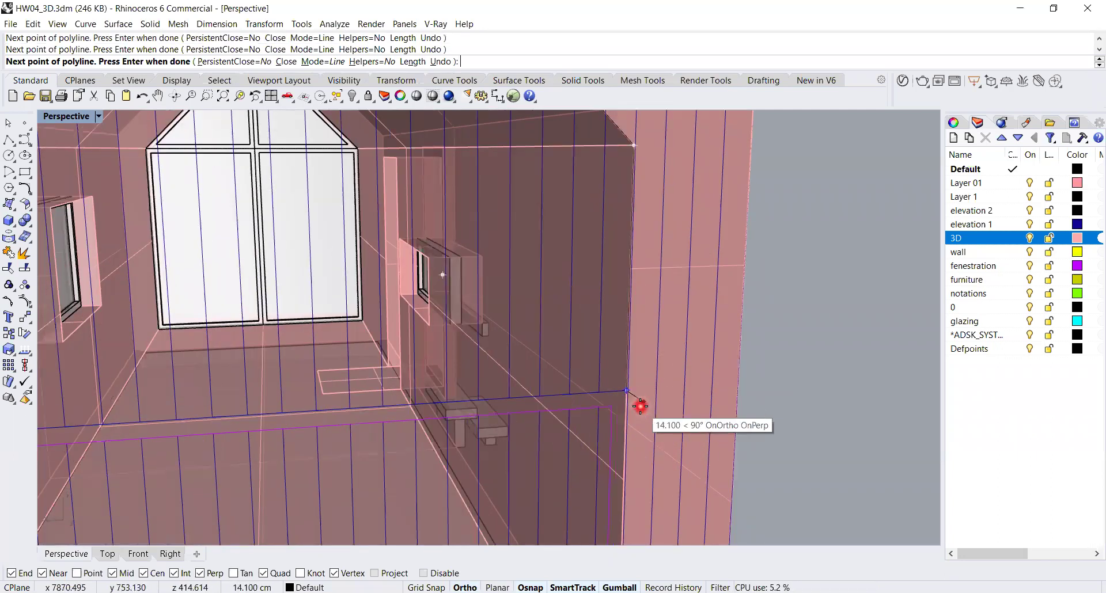
{"action": "scroll", "coordinate": [638, 404], "scroll_direction": "down", "scroll_amount": 4}
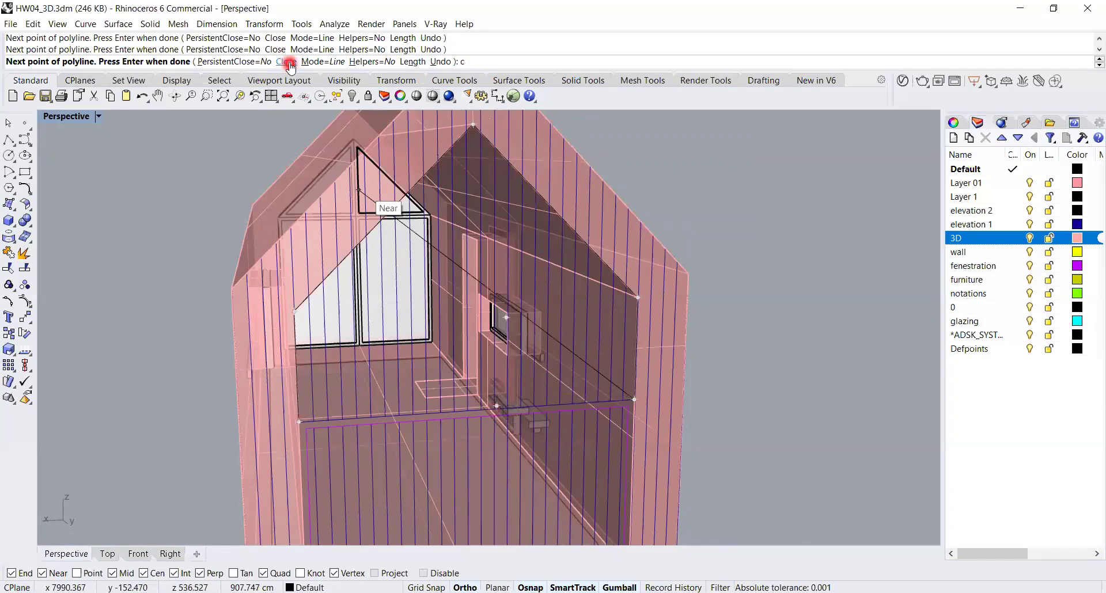
- Extrude the upper gable outline 40 cm into the house as a solid with ExtrudeCrv
{"action": "right_click_drag", "start_coordinate": [593, 276], "coordinate": [726, 276]}
{"action": "left_click", "coordinate": [556, 257]}
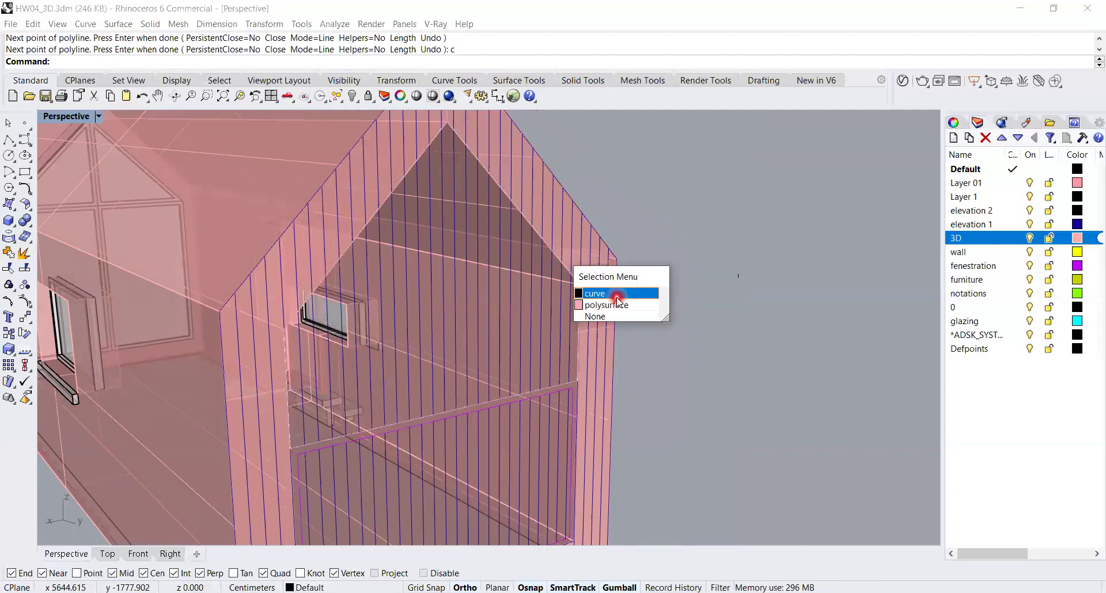
{"action": "left_click", "coordinate": [617, 299]}
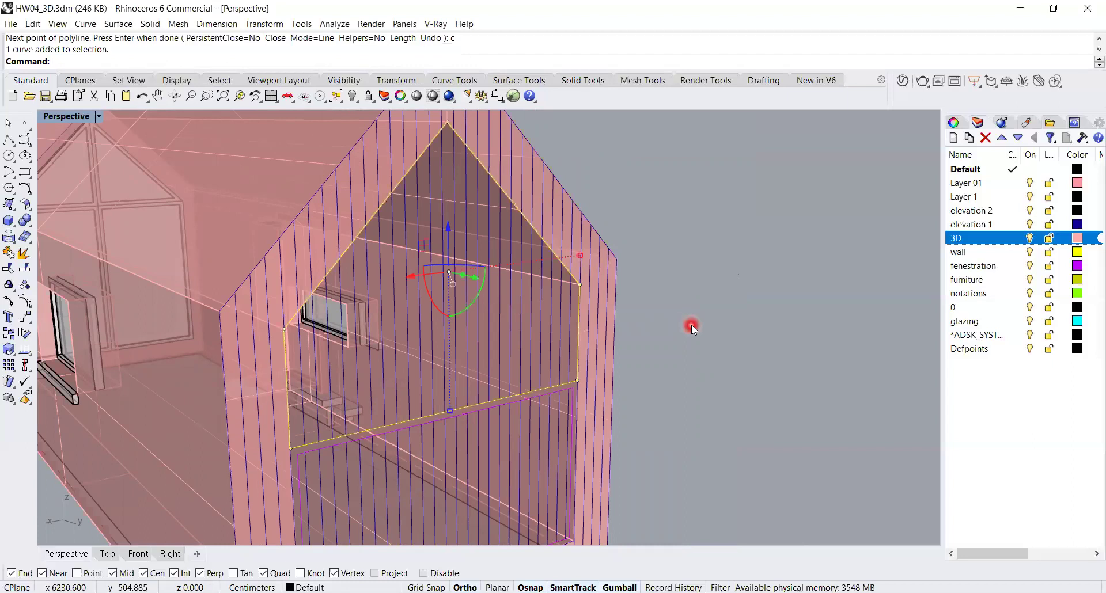
{"action": "type", "text": "ExtrudeCrv"}
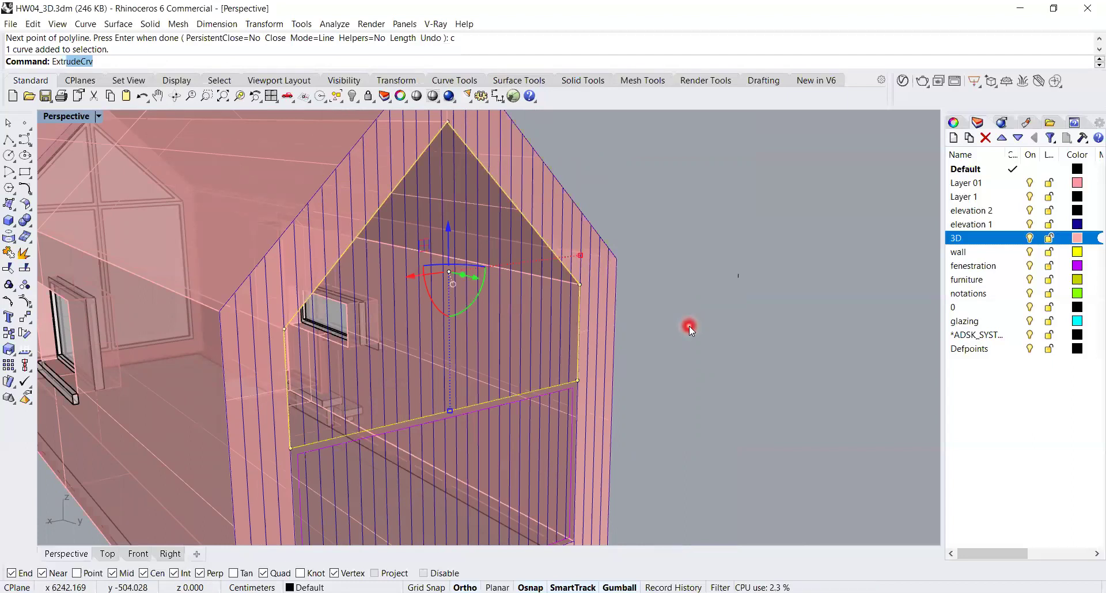
{"action": "key", "text": "Return"}
{"action": "scroll", "coordinate": [649, 321], "scroll_direction": "down", "scroll_amount": 4}
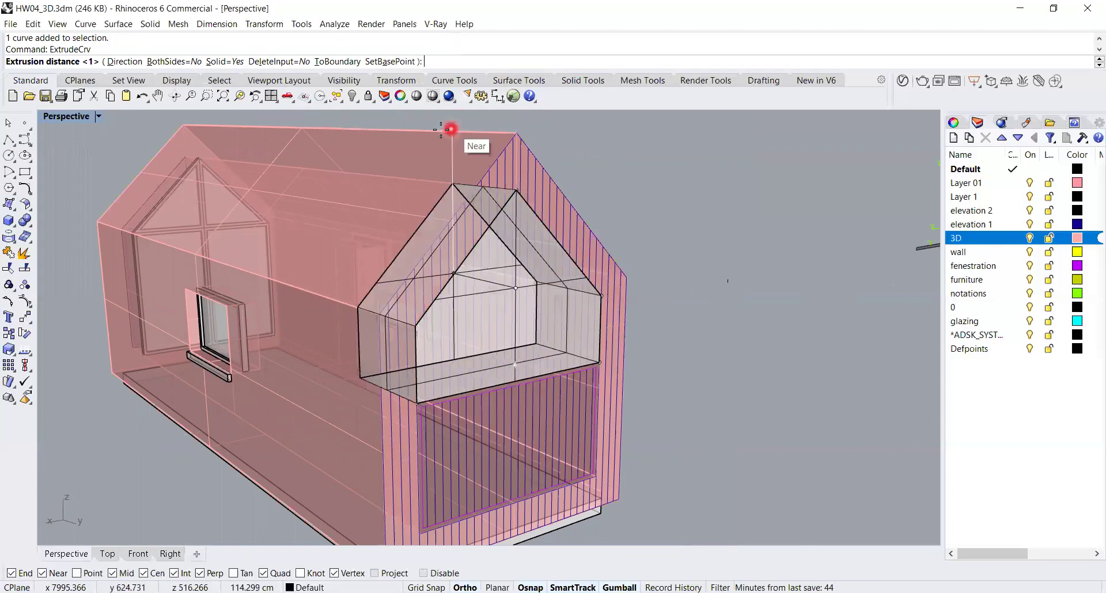
{"action": "type", "text": "40"}
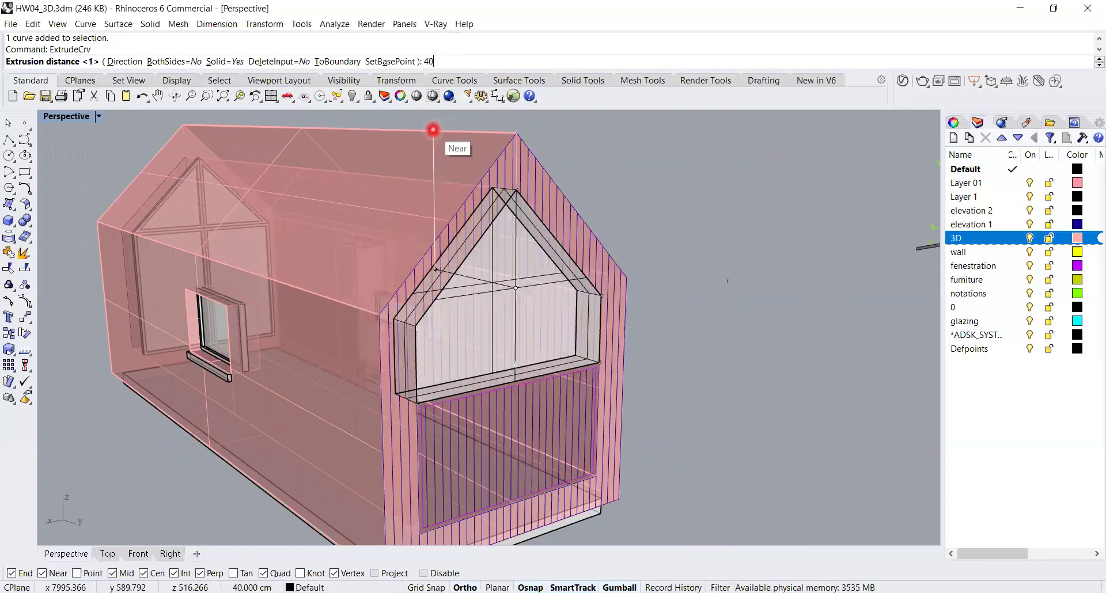
{"action": "key", "text": "Return"}
{"action": "left_click", "coordinate": [433, 131]}
- Extrude the large window's outer opening outline and inner frame outline together 8.5 cm as a solid with ExtrudeCrv
{"action": "right_click_drag", "start_coordinate": [688, 226], "coordinate": [610, 214]}
{"action": "scroll", "coordinate": [567, 275], "scroll_direction": "up", "scroll_amount": 6}
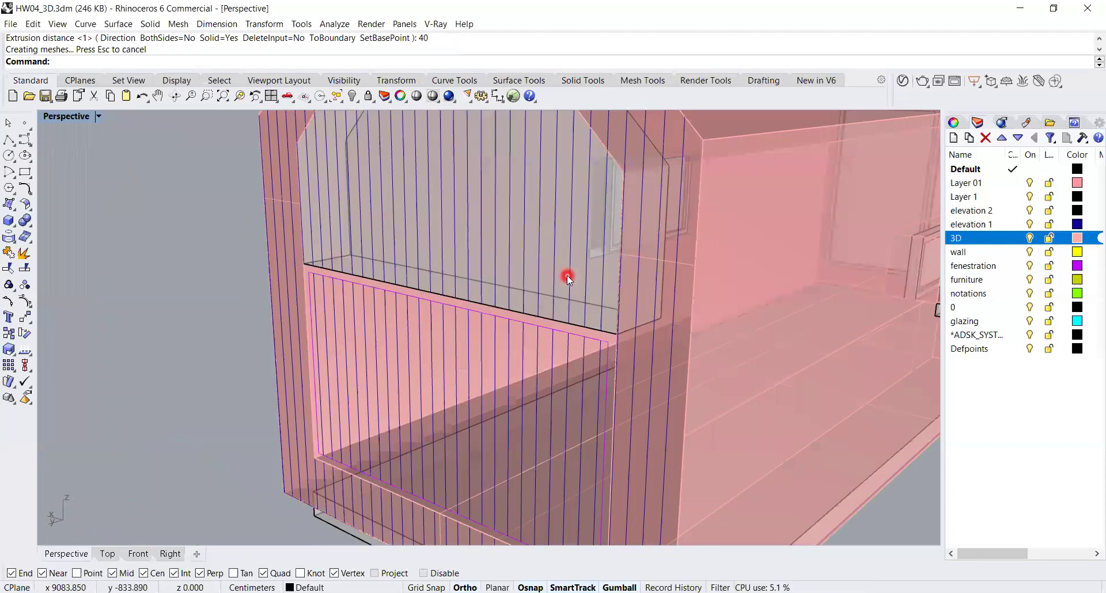
{"action": "scroll", "coordinate": [566, 275], "scroll_direction": "down", "scroll_amount": 2}
{"action": "right_click_drag", "start_coordinate": [547, 340], "coordinate": [538, 345], "text": "shift"}
{"action": "scroll", "coordinate": [405, 396], "scroll_direction": "up", "scroll_amount": 2}
{"action": "right_click_drag", "start_coordinate": [446, 374], "coordinate": [432, 354], "text": "shift"}
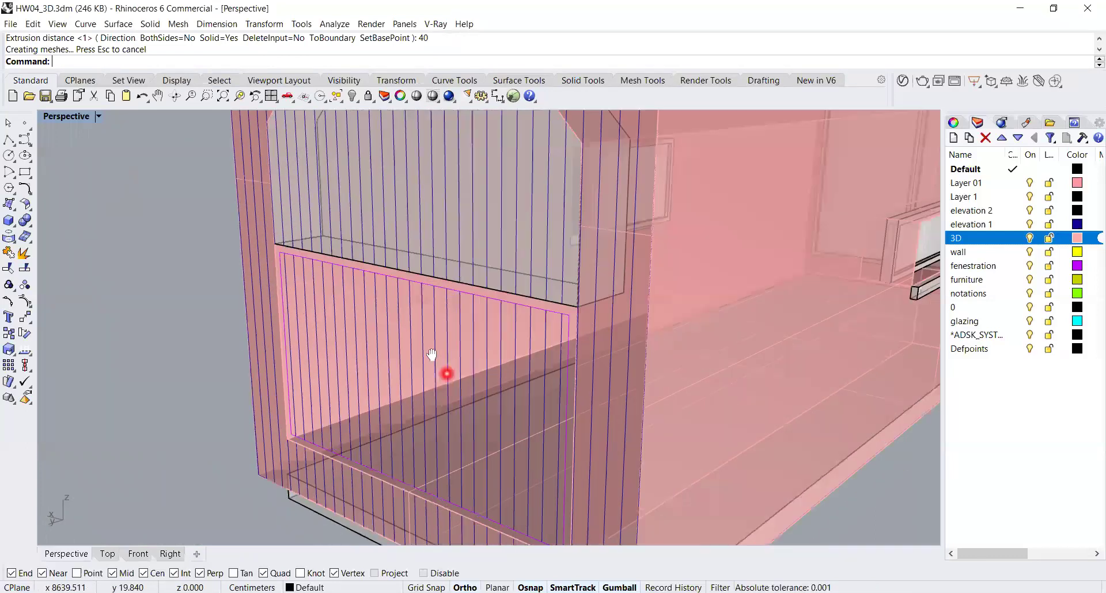
{"action": "right_click_drag", "start_coordinate": [343, 266], "coordinate": [315, 231], "text": "shift"}
{"action": "scroll", "coordinate": [268, 221], "scroll_direction": "up", "scroll_amount": 7}
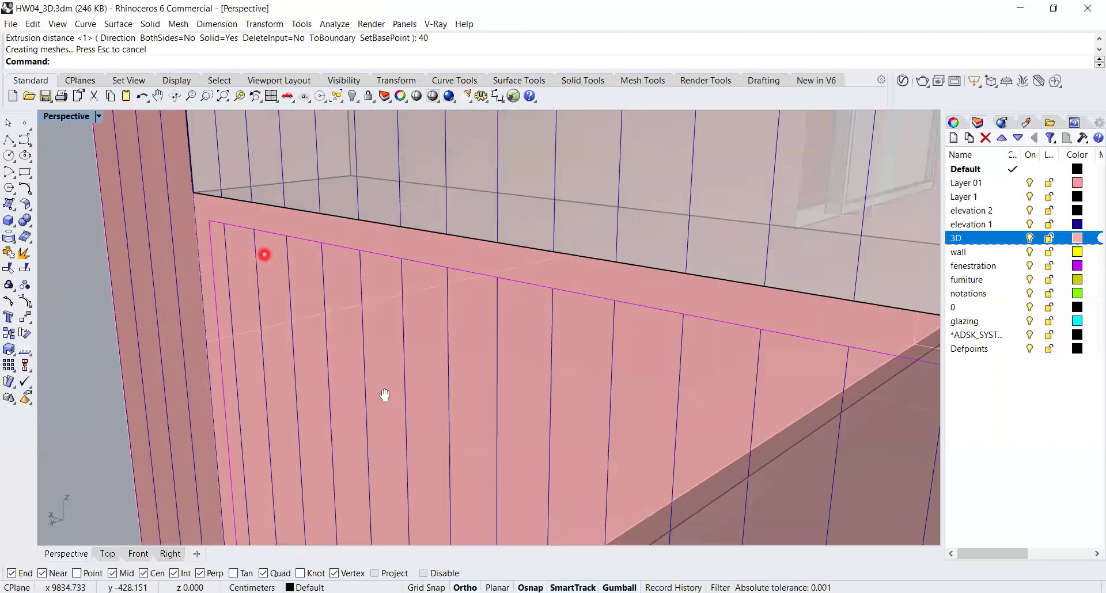
{"action": "scroll", "coordinate": [268, 258], "scroll_direction": "down", "scroll_amount": 5}
{"action": "right_click_drag", "start_coordinate": [352, 529], "coordinate": [346, 442], "text": "shift"}
{"action": "scroll", "coordinate": [346, 443], "scroll_direction": "up", "scroll_amount": 2}
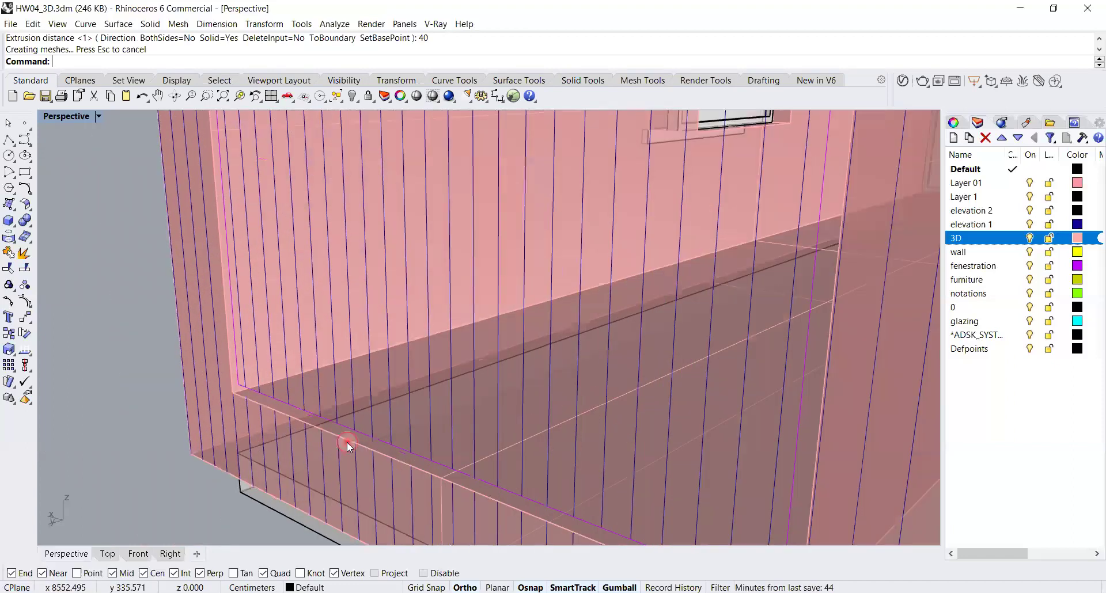
{"action": "left_click", "coordinate": [390, 478]}
{"action": "left_click", "coordinate": [389, 478]}
{"action": "scroll", "coordinate": [381, 468], "scroll_direction": "down", "scroll_amount": 8}
{"action": "scroll", "coordinate": [382, 461], "scroll_direction": "up", "scroll_amount": 6}
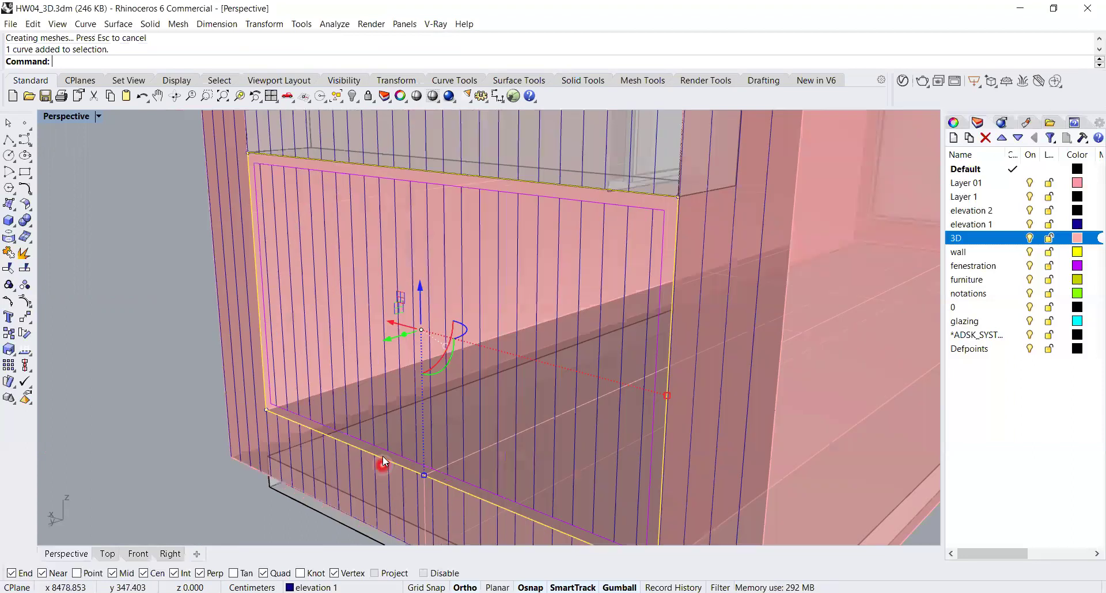
{"action": "left_click", "coordinate": [386, 454], "text": "shift"}
{"action": "right_click", "coordinate": [398, 466]}
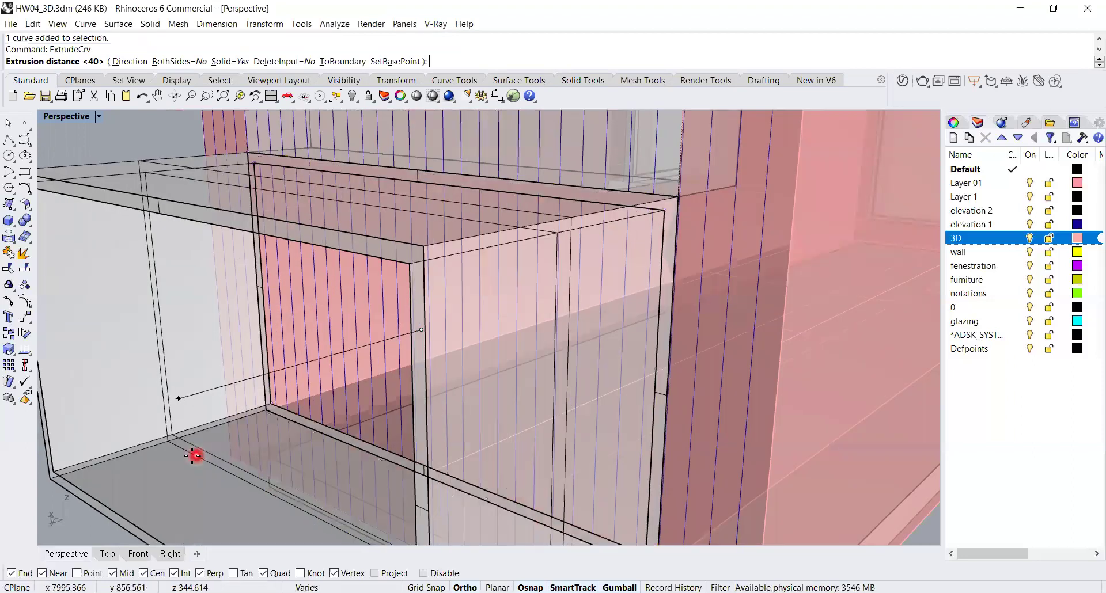
{"action": "type", "text": "83."}
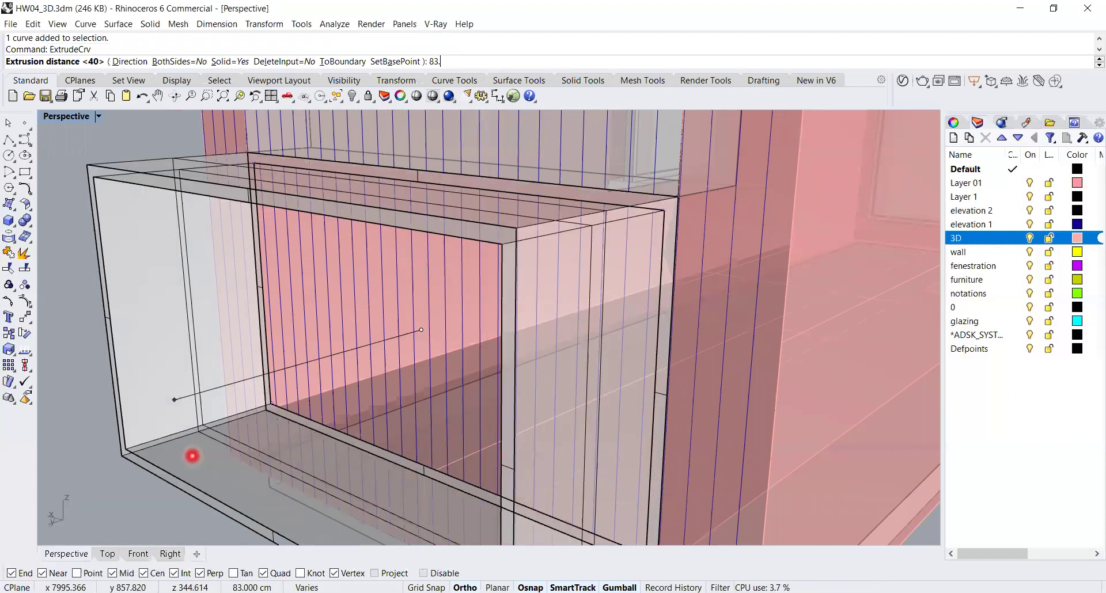
{"action": "key", "text": "BackSpace"}
{"action": "key", "text": "BackSpace"}
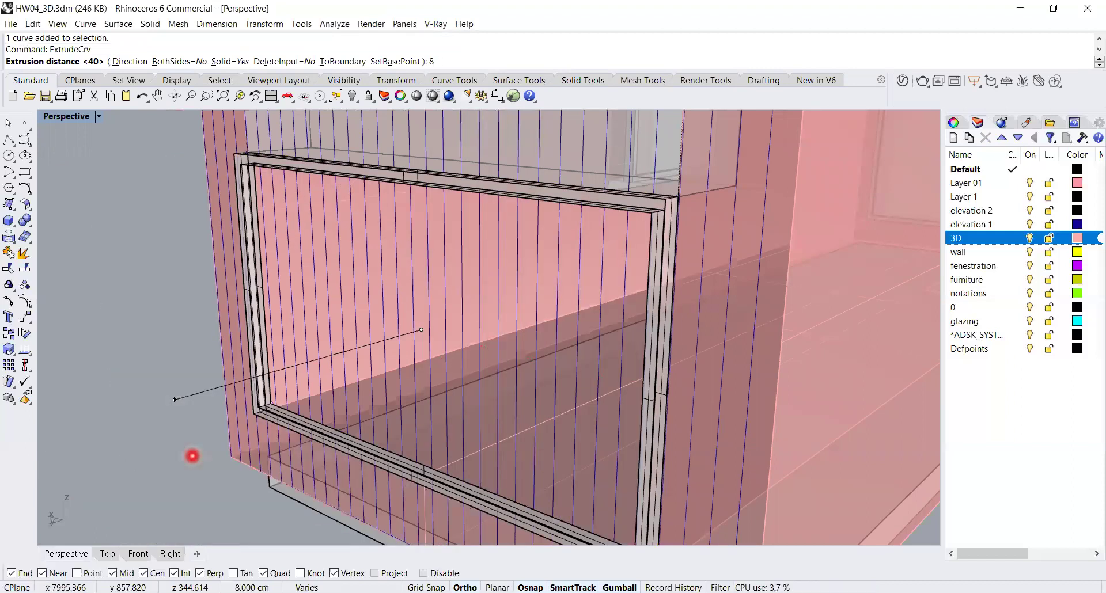
{"action": "type", "text": ".5"}
{"action": "key", "text": "Return"}
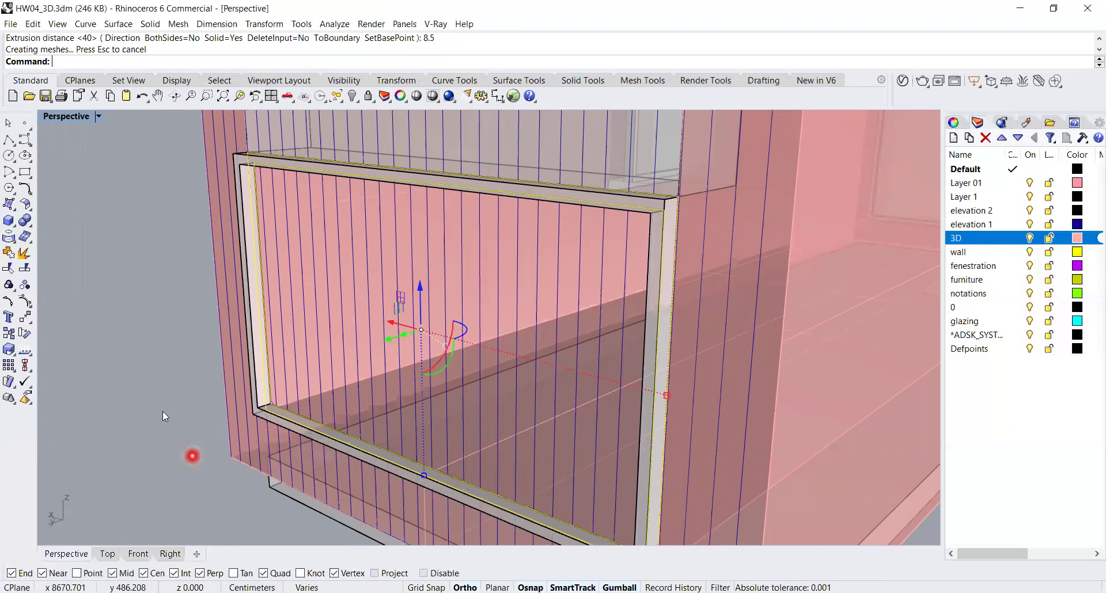
- Move the window frame from the midpoint of its upper corner's depth edge to the midpoint of the gable wall's thickness
{"action": "scroll", "coordinate": [232, 183], "scroll_direction": "up", "scroll_amount": 6}
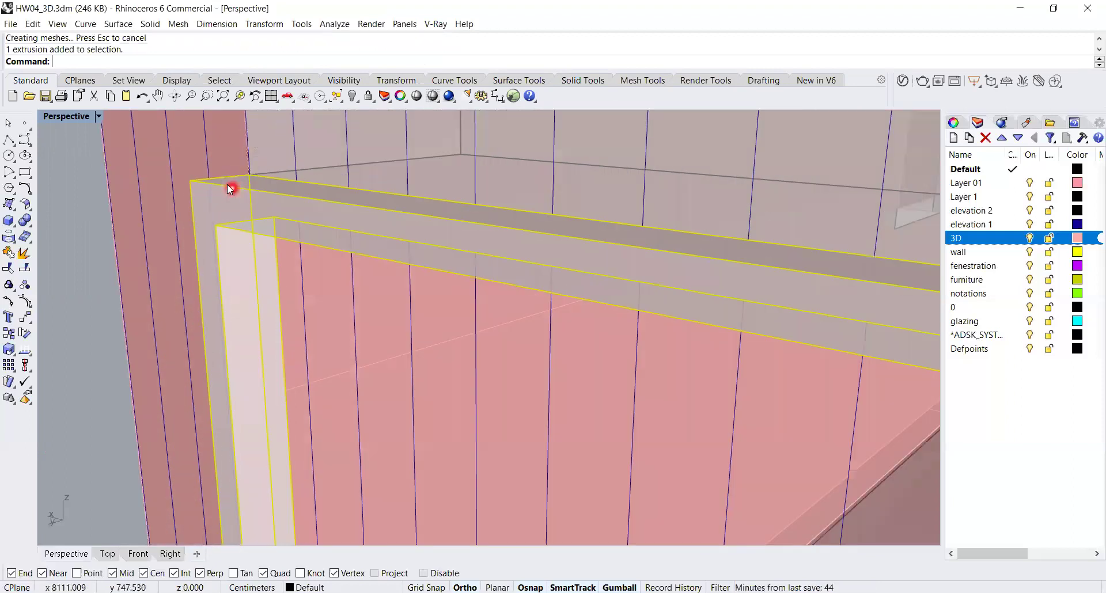
{"action": "scroll", "coordinate": [227, 182], "scroll_direction": "up", "scroll_amount": 4}
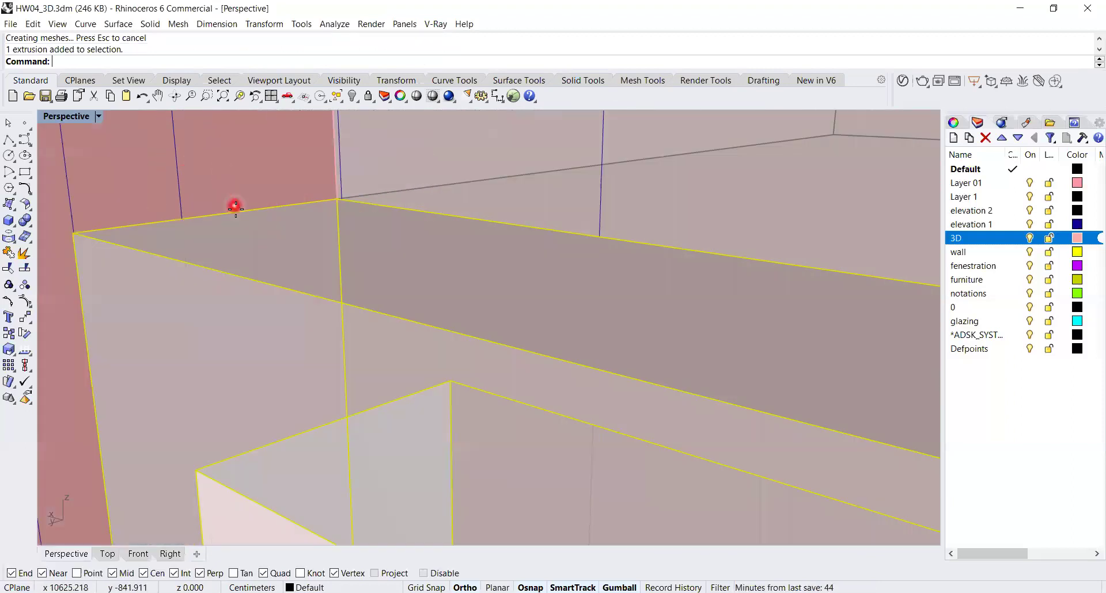
{"action": "type", "text": "m"}
{"action": "key", "text": "Return"}
{"action": "left_click", "coordinate": [237, 209]}
{"action": "scroll", "coordinate": [238, 212], "scroll_direction": "down", "scroll_amount": 3}
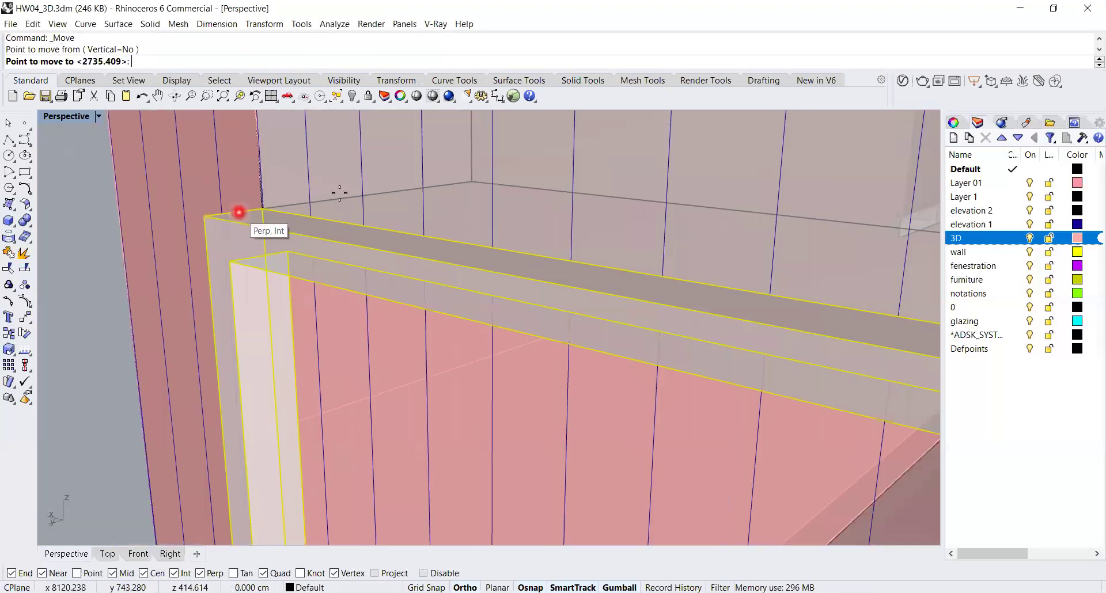
{"action": "scroll", "coordinate": [346, 193], "scroll_direction": "down", "scroll_amount": 3}
{"action": "left_click", "coordinate": [371, 193]}
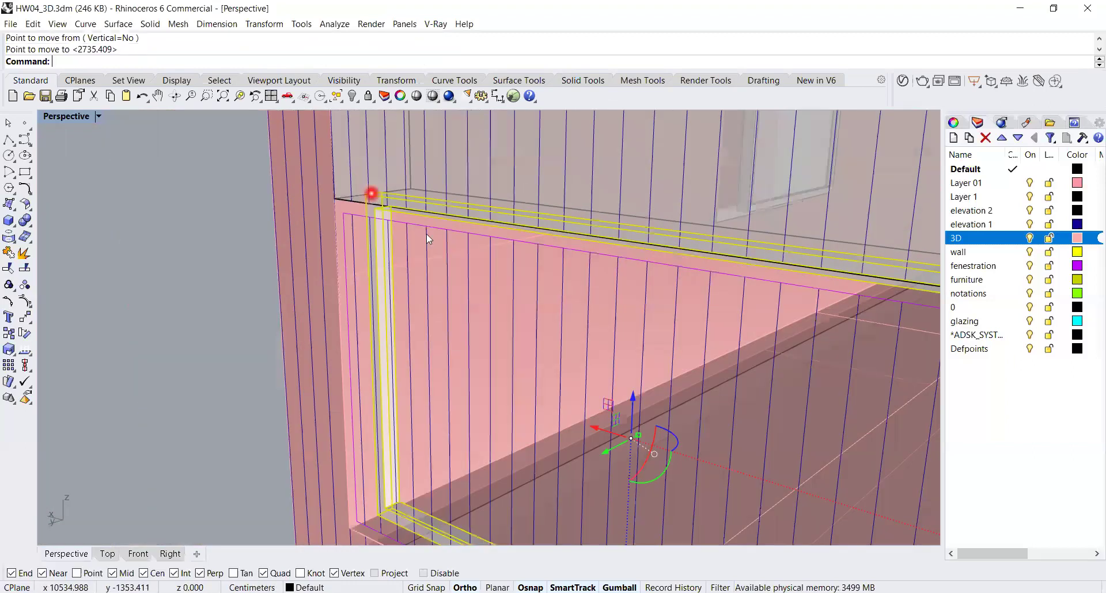
{"action": "scroll", "coordinate": [426, 234], "scroll_direction": "down", "scroll_amount": 3}
{"action": "left_click", "coordinate": [481, 289]}
- Extrude the large window's inner fenestration outline 1 cm as a solid glass pane with ExtrudeCrv
{"action": "right_click_drag", "start_coordinate": [503, 402], "coordinate": [564, 397]}
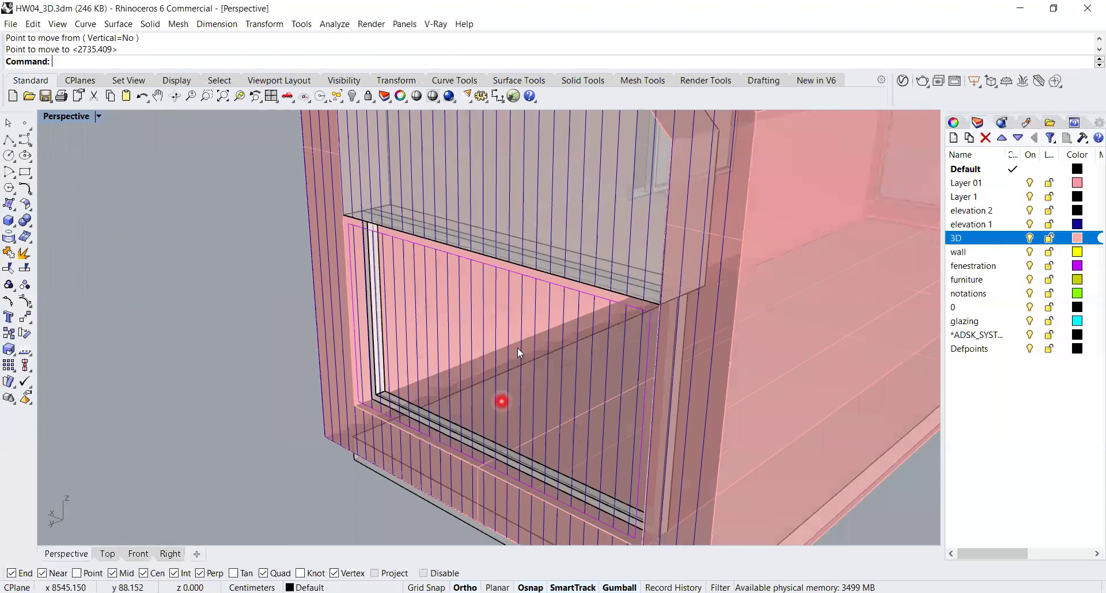
{"action": "scroll", "coordinate": [513, 348], "scroll_direction": "up", "scroll_amount": 6}
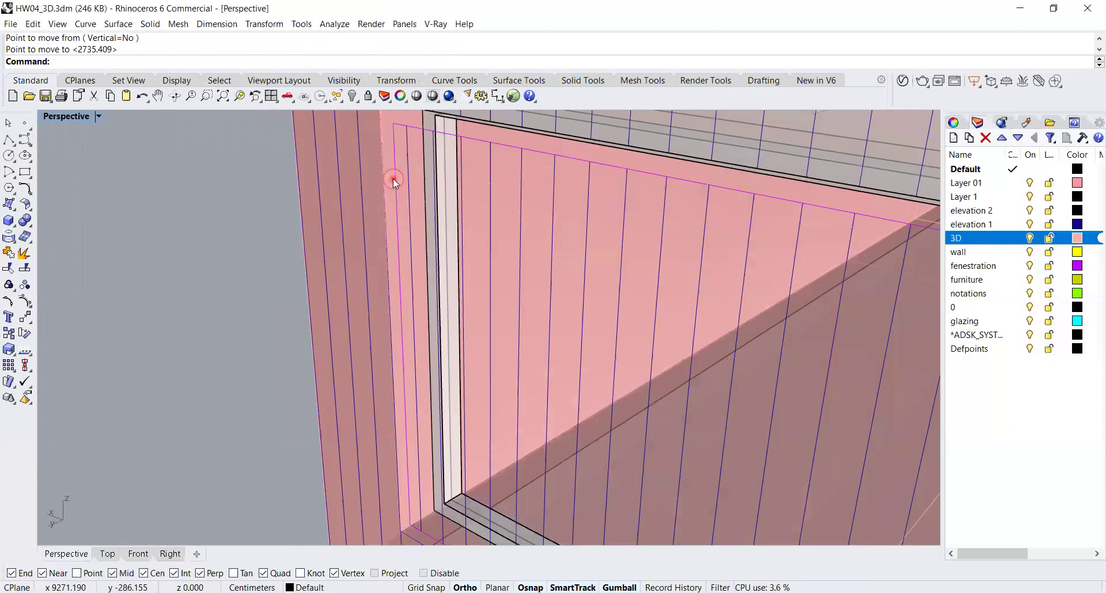
{"action": "left_click", "coordinate": [393, 179]}
{"action": "type", "text": "Extr"}
{"action": "key", "text": "Return"}
{"action": "type", "text": "1"}
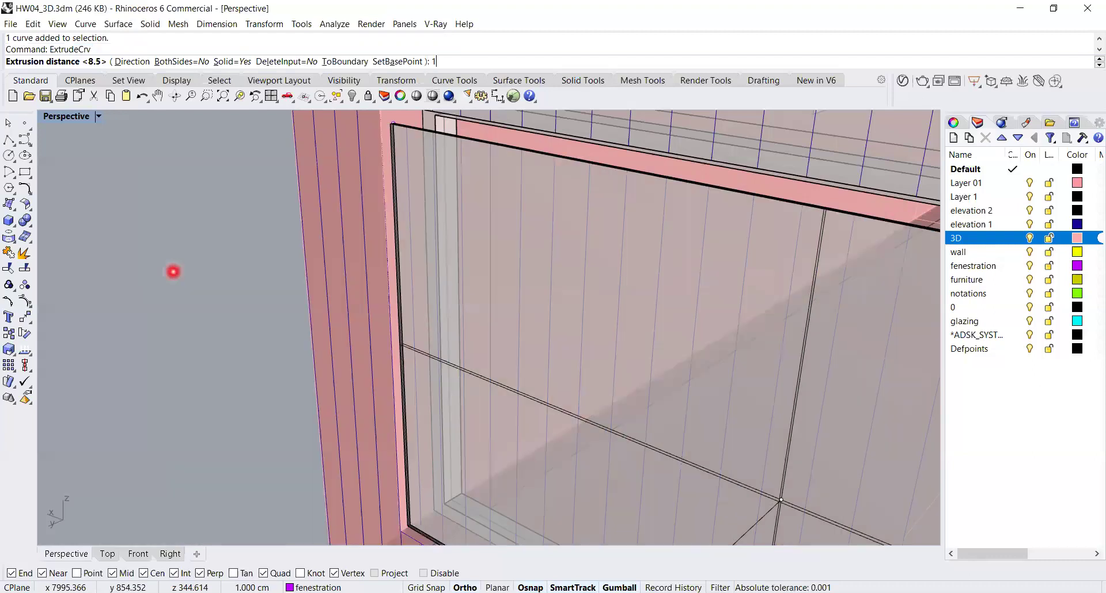
{"action": "key", "text": "Return"}
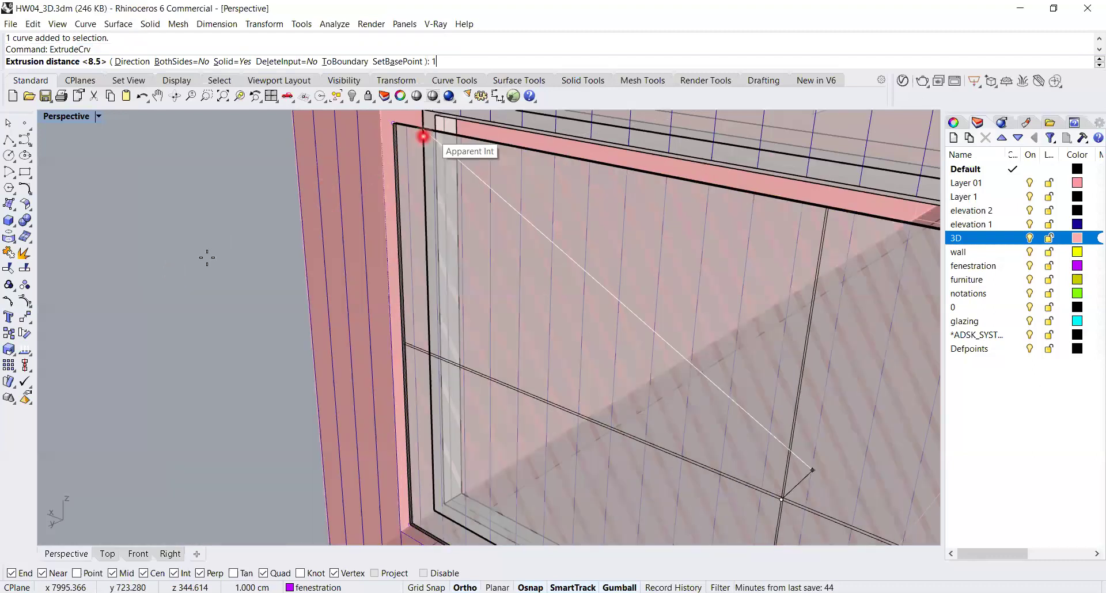
{"action": "key", "text": "Escape"}
- Move the glass pane from the midpoint of its upper corner's thickness edge to the middle of the window frame's depth
{"action": "scroll", "coordinate": [404, 136], "scroll_direction": "up", "scroll_amount": 5}
{"action": "scroll", "coordinate": [404, 136], "scroll_direction": "down", "scroll_amount": 2}
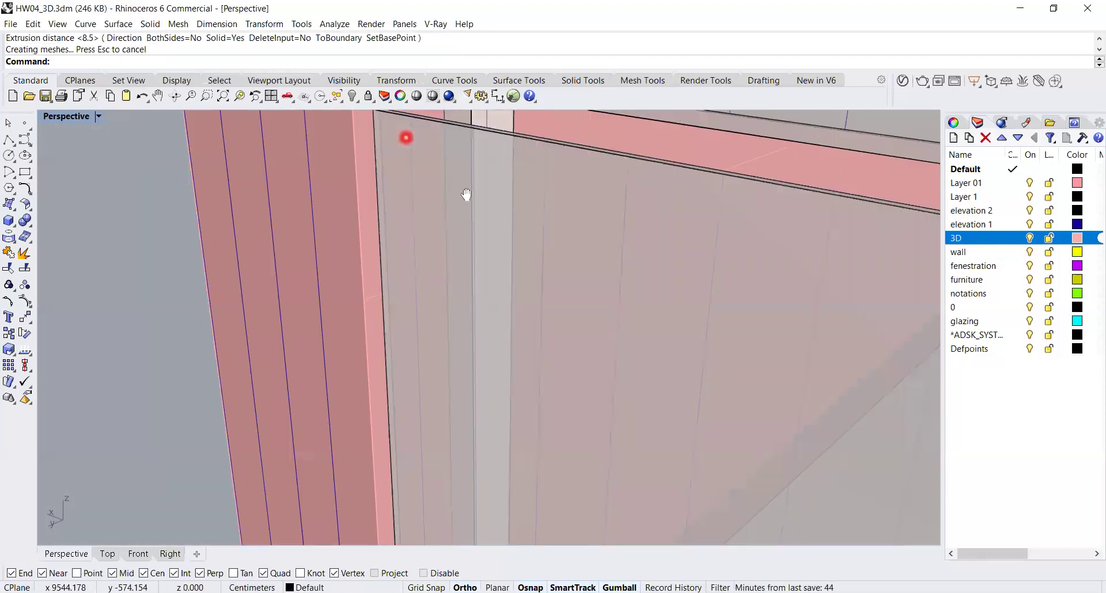
{"action": "right_click_drag", "start_coordinate": [466, 195], "coordinate": [423, 273], "text": "shift"}
{"action": "scroll", "coordinate": [402, 272], "scroll_direction": "up", "scroll_amount": 2}
{"action": "left_click", "coordinate": [402, 272]}
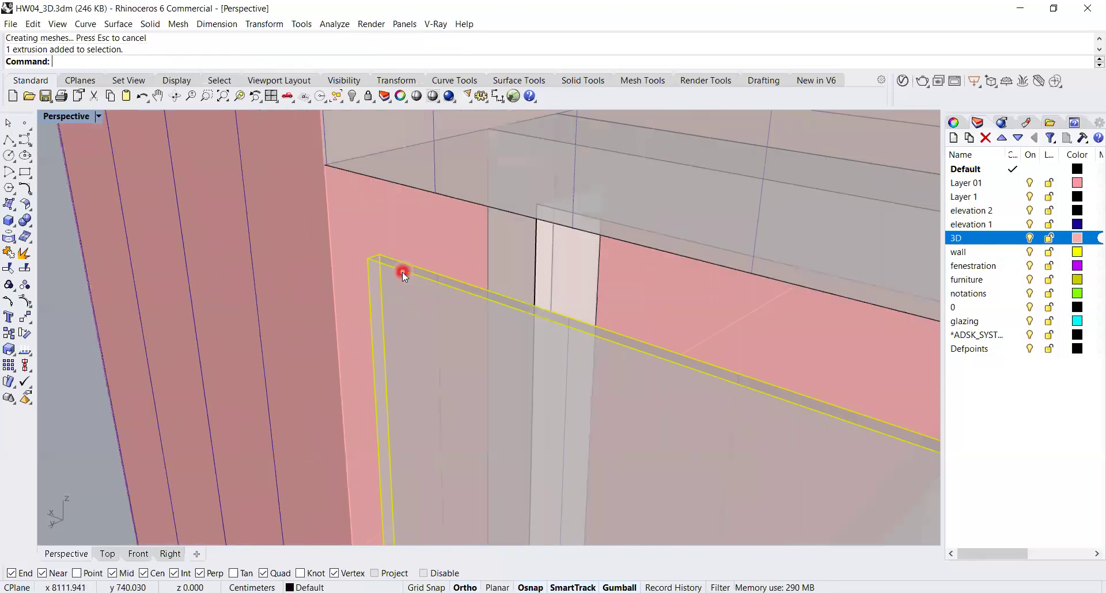
{"action": "type", "text": "m"}
{"action": "key", "text": "Return"}
{"action": "scroll", "coordinate": [371, 260], "scroll_direction": "up", "scroll_amount": 2}
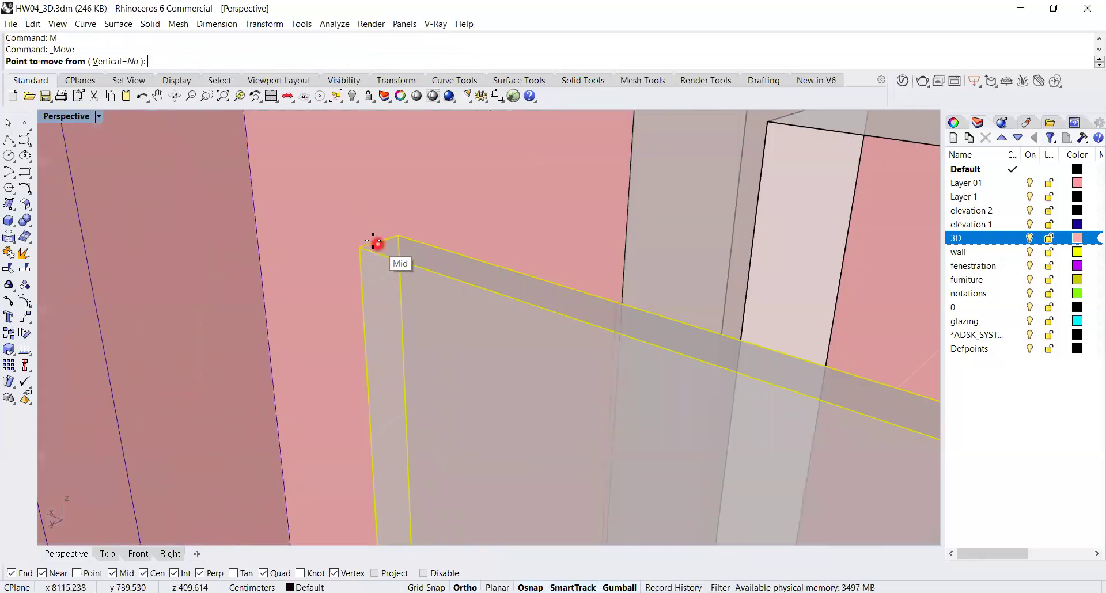
{"action": "left_click", "coordinate": [373, 242]}
{"action": "scroll", "coordinate": [374, 242], "scroll_direction": "down", "scroll_amount": 3}
{"action": "left_click", "coordinate": [482, 228]}
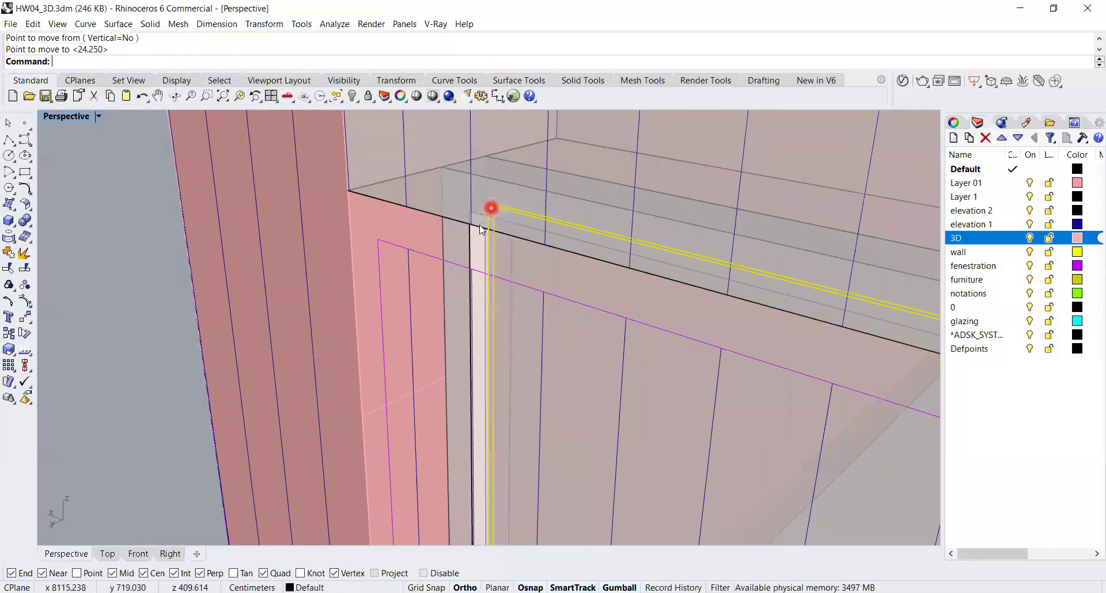
{"action": "scroll", "coordinate": [482, 227], "scroll_direction": "down", "scroll_amount": 10}
{"action": "left_click", "coordinate": [762, 386]}
- Exclude surfaces and polysurfaces in the Selection Filter and select all the curves and hatches across the house
{"action": "right_click_drag", "start_coordinate": [765, 387], "coordinate": [684, 367]}
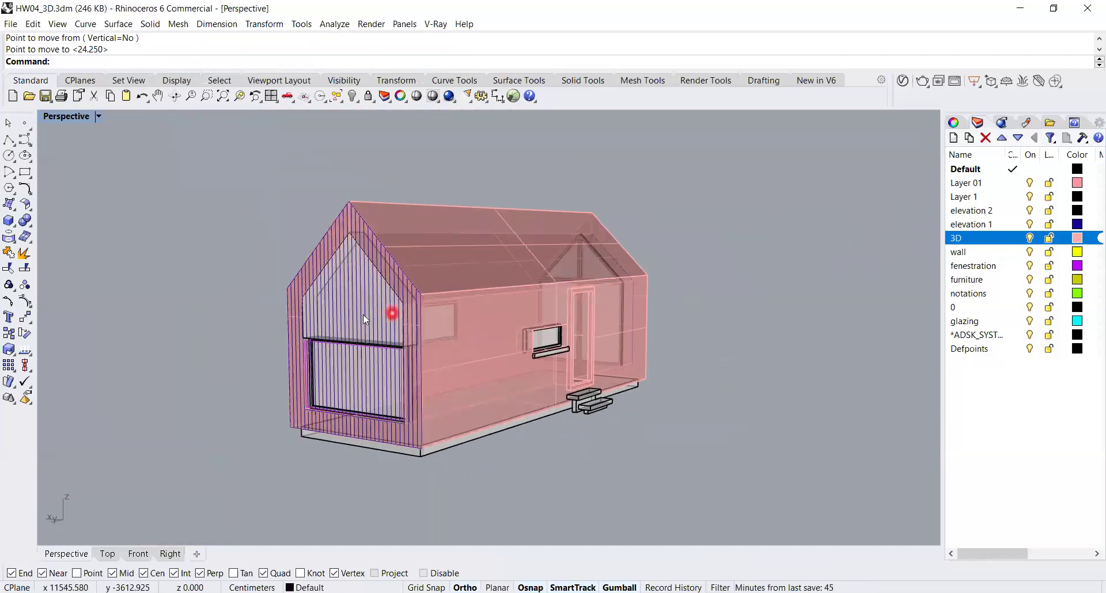
{"action": "scroll", "coordinate": [369, 331], "scroll_direction": "up", "scroll_amount": 3}
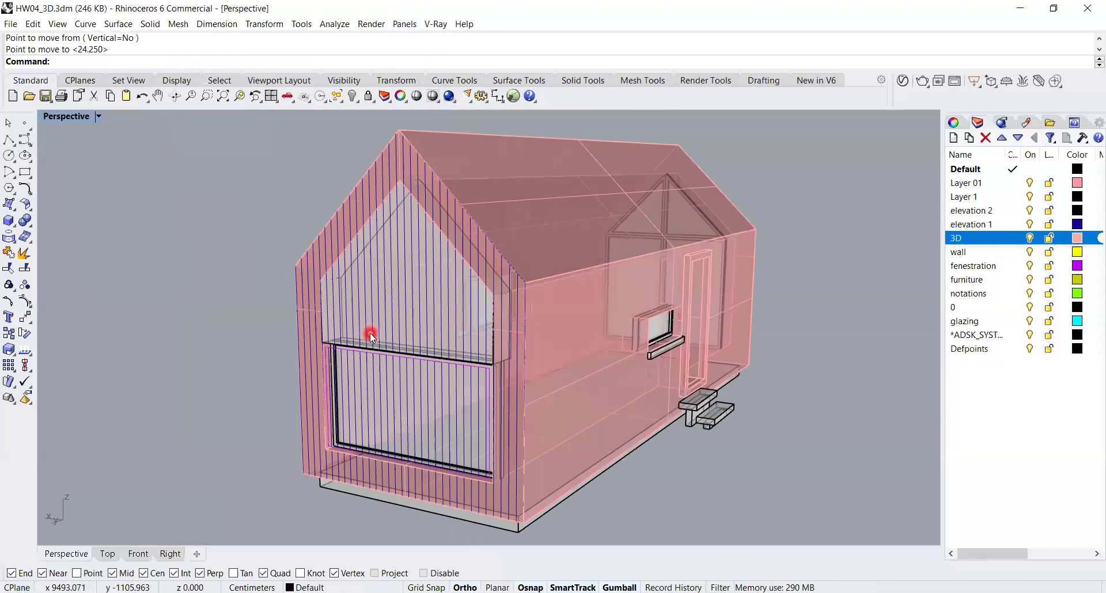
{"action": "scroll", "coordinate": [369, 333], "scroll_direction": "down", "scroll_amount": 3}
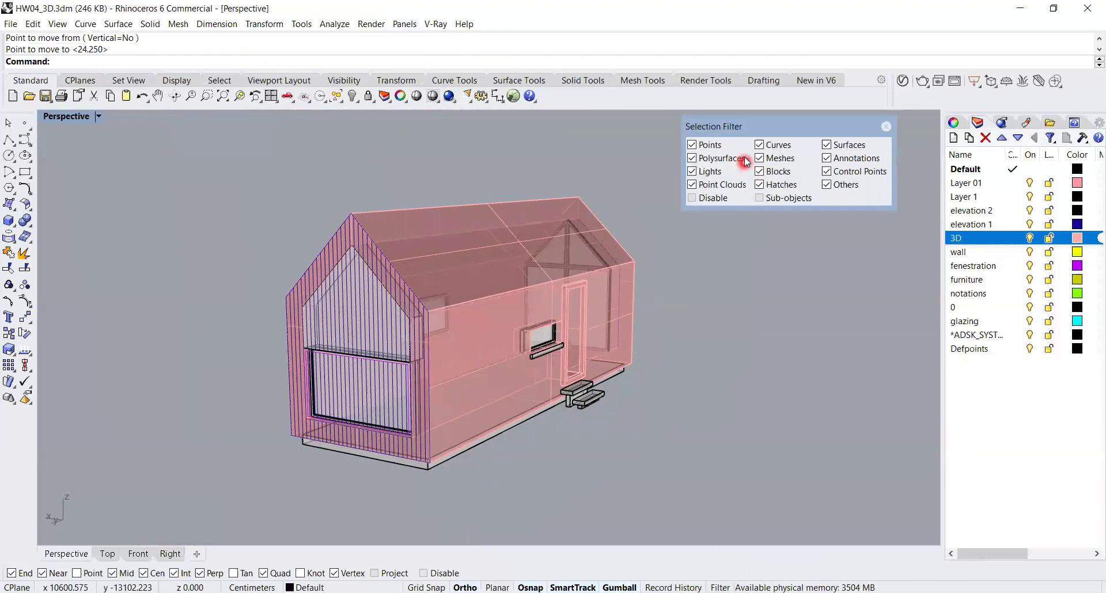
{"action": "left_click", "coordinate": [827, 146]}
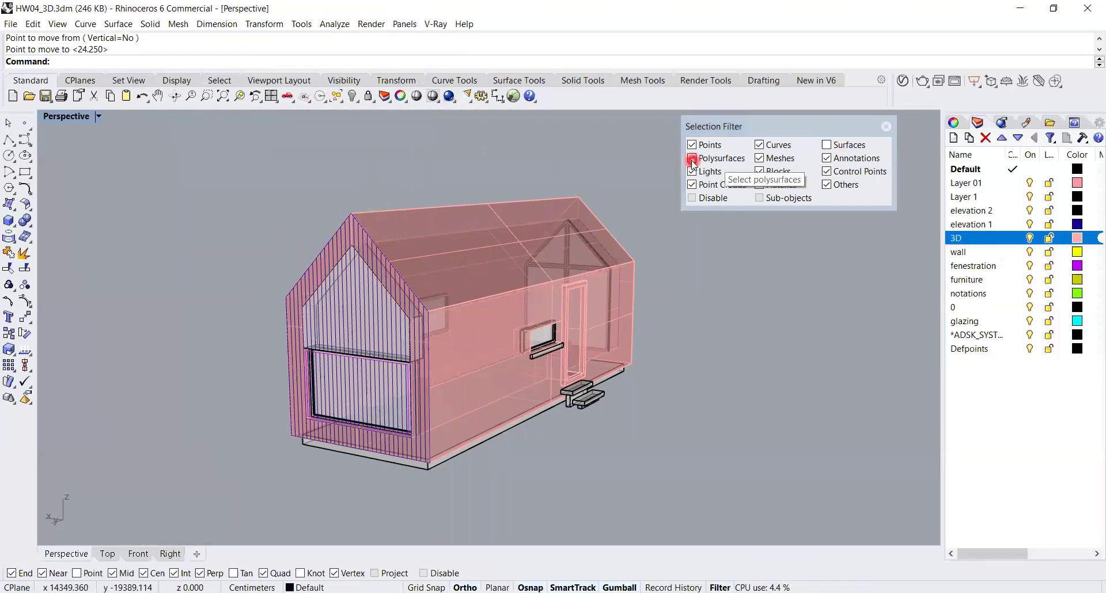
{"action": "left_click", "coordinate": [692, 159]}
{"action": "left_click_drag", "start_coordinate": [650, 153], "coordinate": [338, 486]}
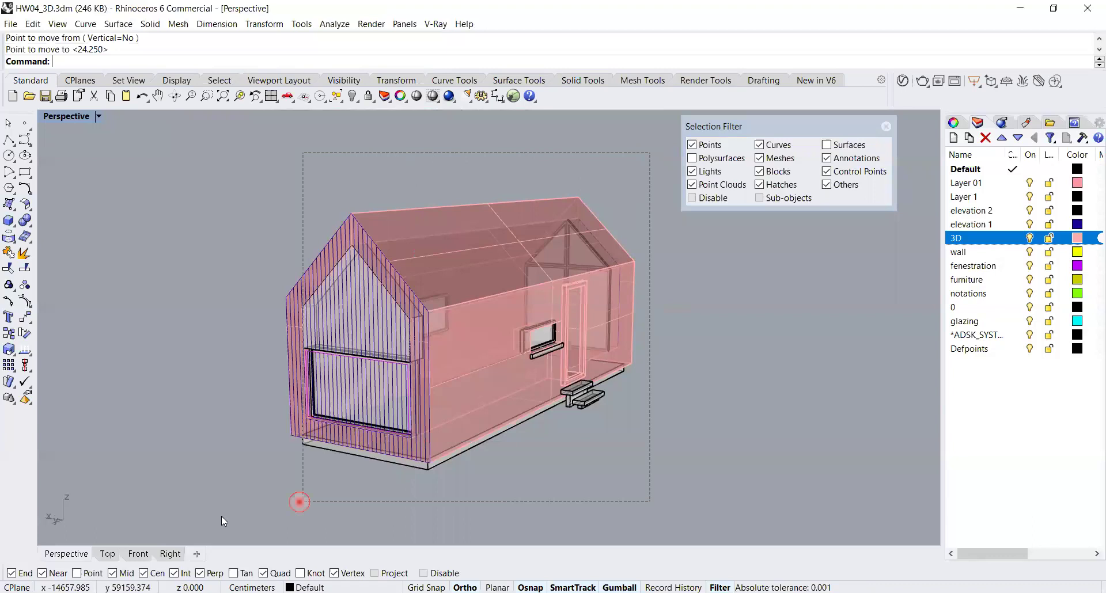
{"action": "left_click_drag", "start_coordinate": [221, 516], "coordinate": [304, 501]}
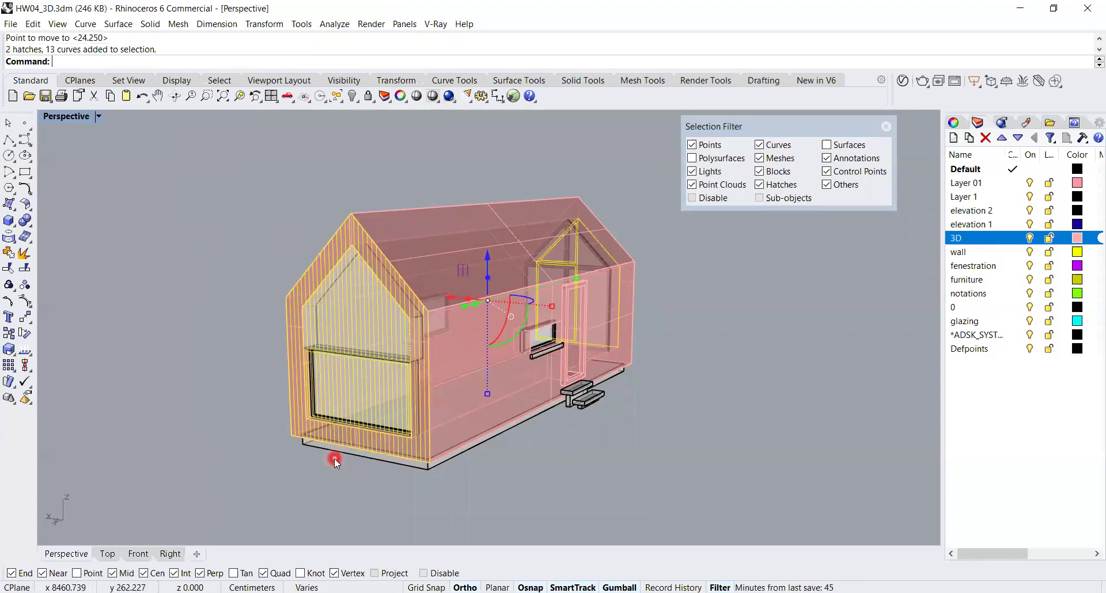
- Delete the selected curves and hatches and undo the deletion
{"action": "key", "text": "Delete"}
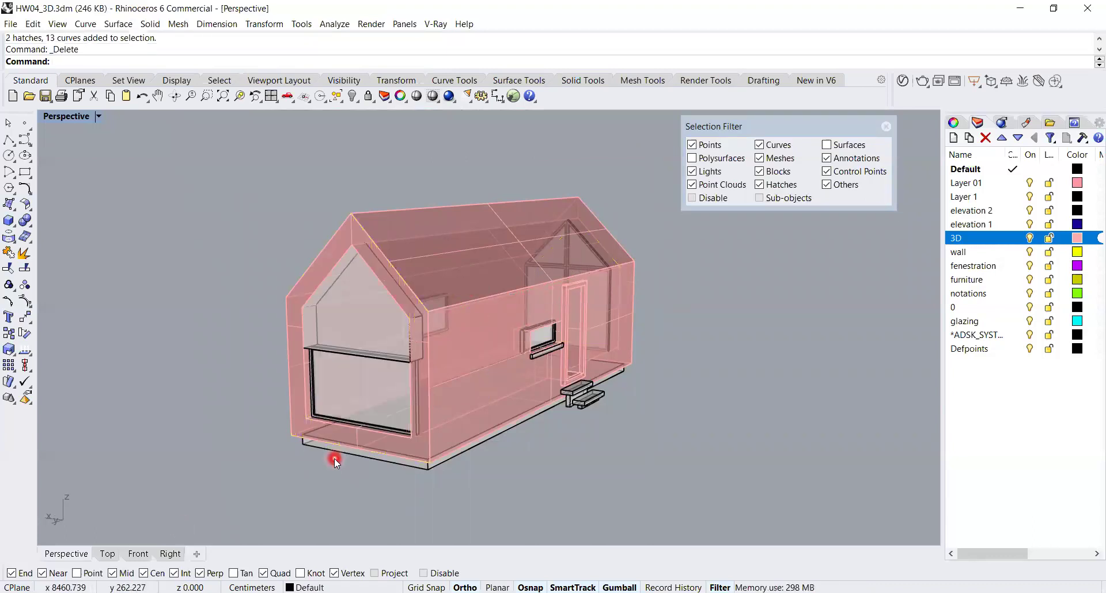
{"action": "key", "text": "ctrl+z"}
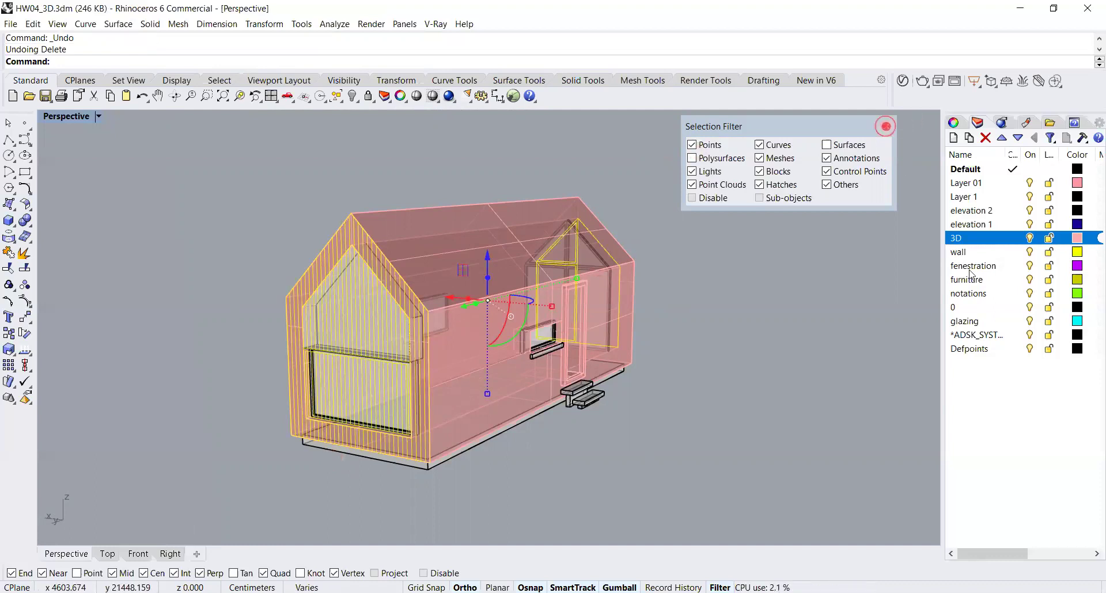
- Close the Selection Filter and add a sublayer named 2D under the 3D layer
{"action": "left_click", "coordinate": [886, 126]}
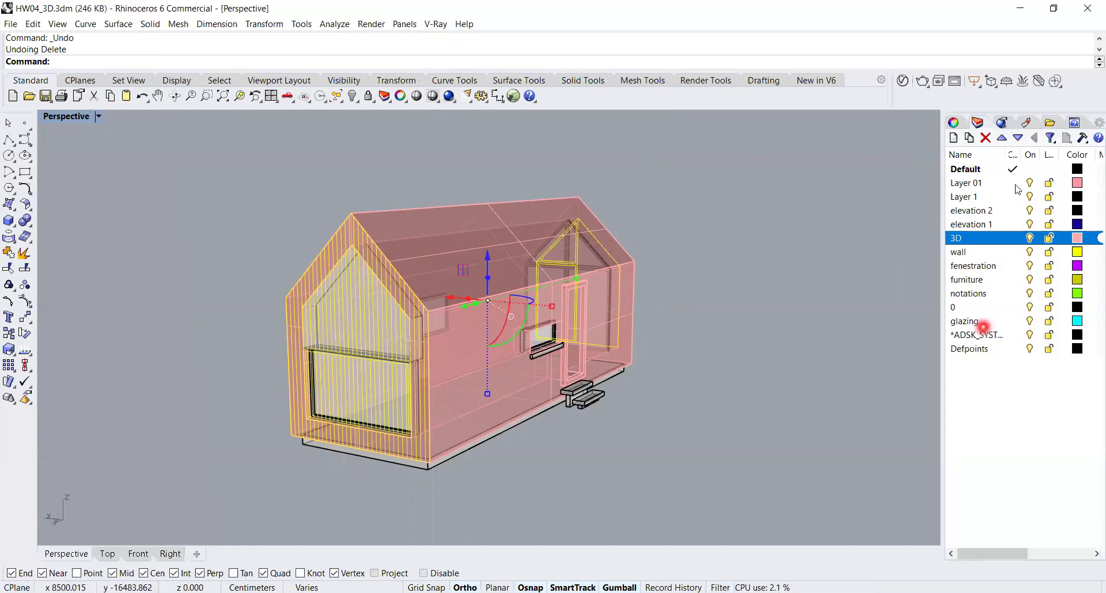
{"action": "left_click", "coordinate": [969, 139]}
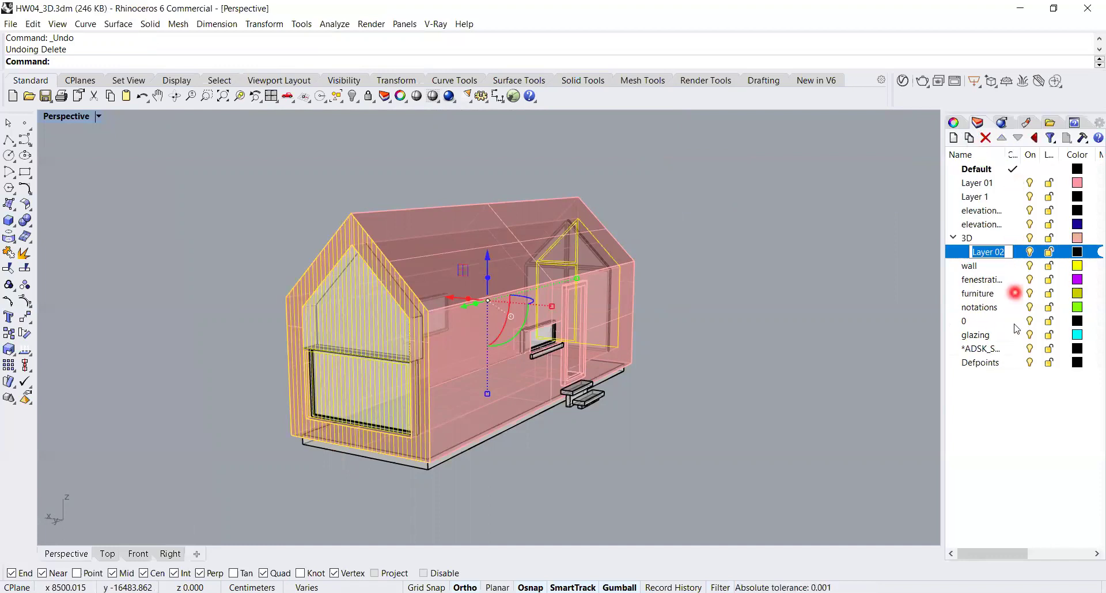
{"action": "type", "text": "2D"}
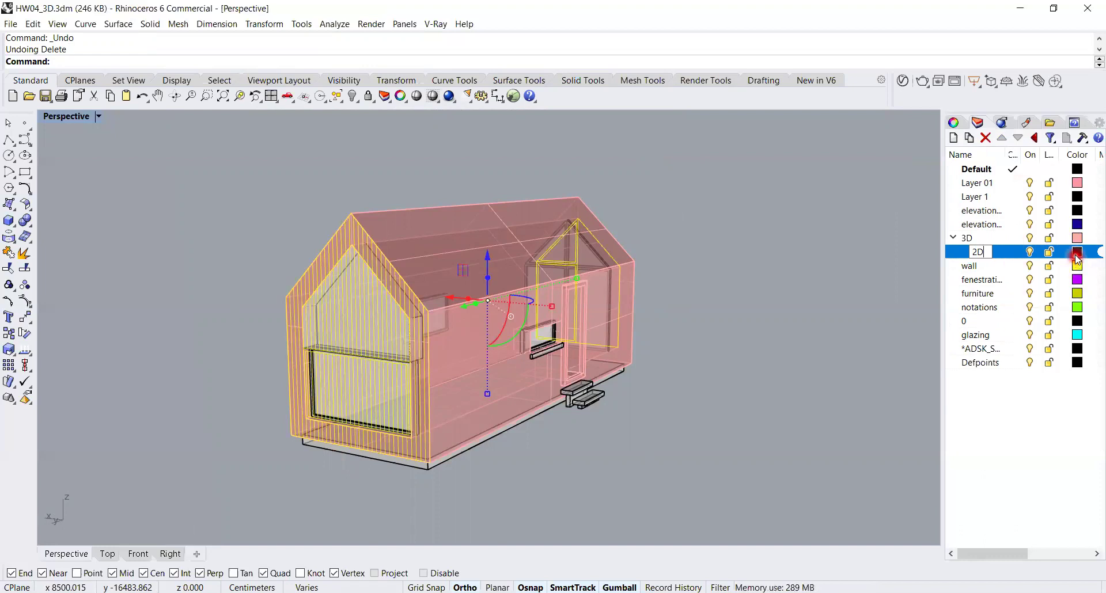
- Set the 2D layer's colour to blue
{"action": "left_click", "coordinate": [1077, 258]}
{"action": "left_click", "coordinate": [576, 262]}
{"action": "left_click", "coordinate": [559, 320]}
{"action": "left_click", "coordinate": [592, 264]}
{"action": "left_click_drag", "start_coordinate": [539, 229], "coordinate": [541, 214]}
{"action": "left_click", "coordinate": [606, 468]}
- Move the 2D layer out of the 3D layer to the top level of the layer list
{"action": "left_click", "coordinate": [992, 252]}
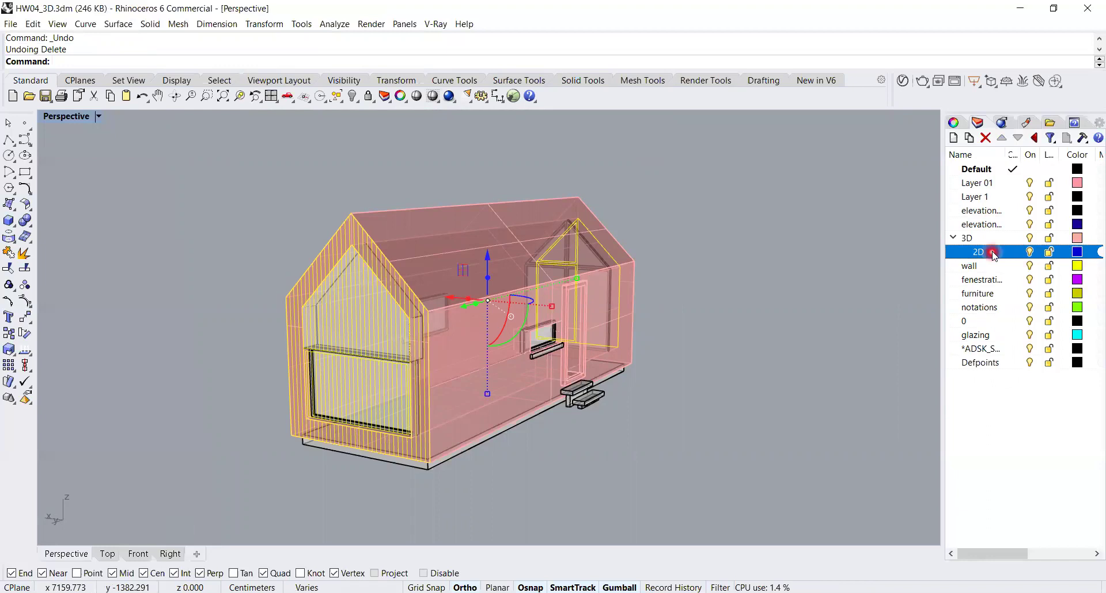
{"action": "left_click_drag", "start_coordinate": [991, 253], "coordinate": [983, 254]}
{"action": "left_click", "coordinate": [970, 257]}
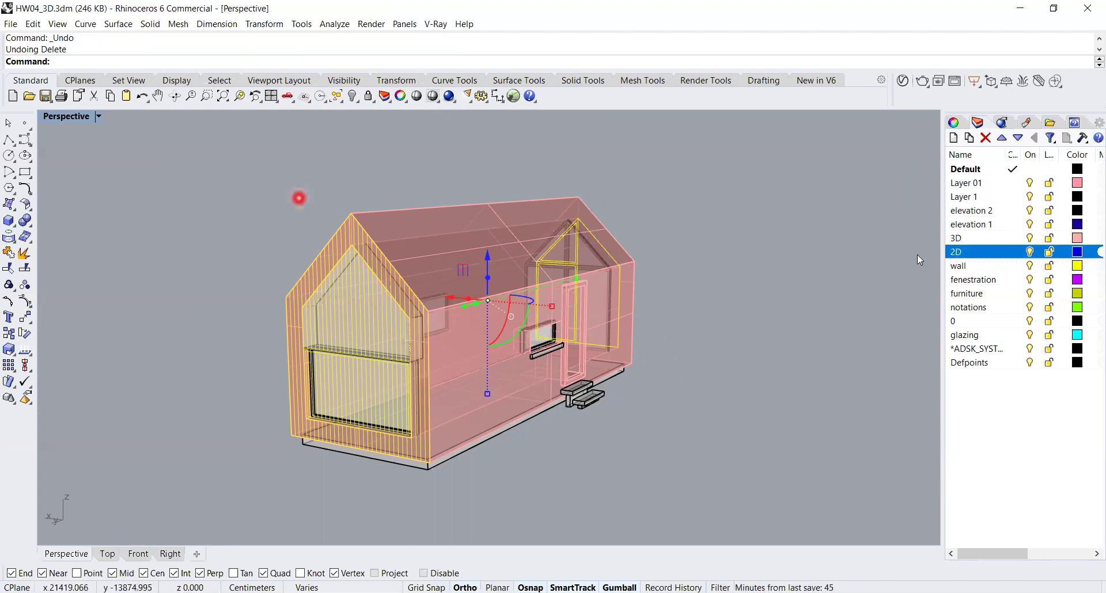
- Move the selected curves and hatches to the 2D layer and turn that layer off
{"action": "right_click", "coordinate": [990, 254]}
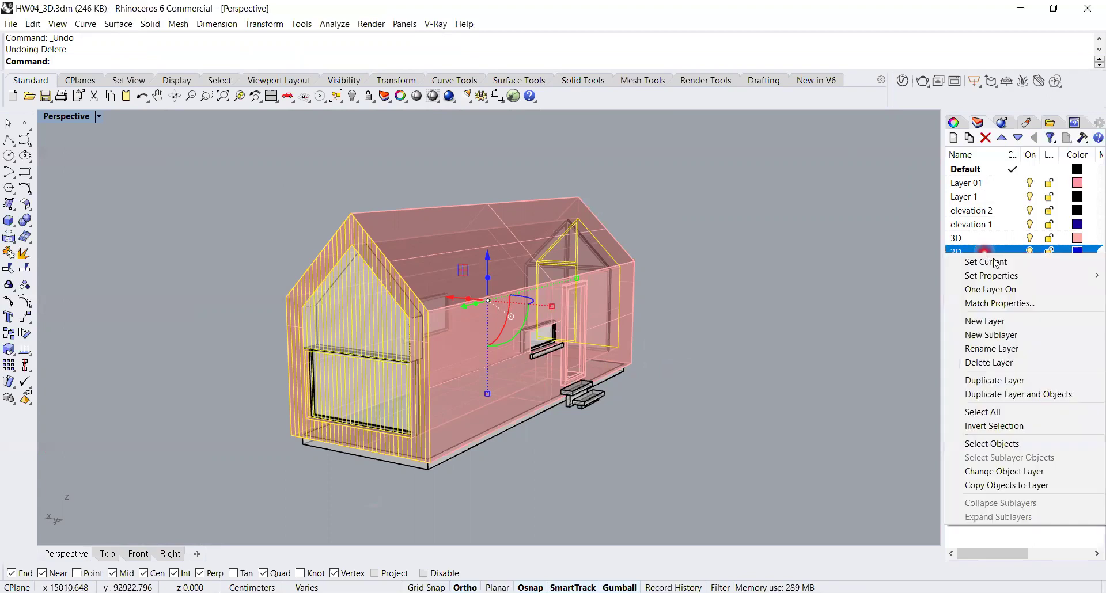
{"action": "left_click", "coordinate": [1016, 471]}
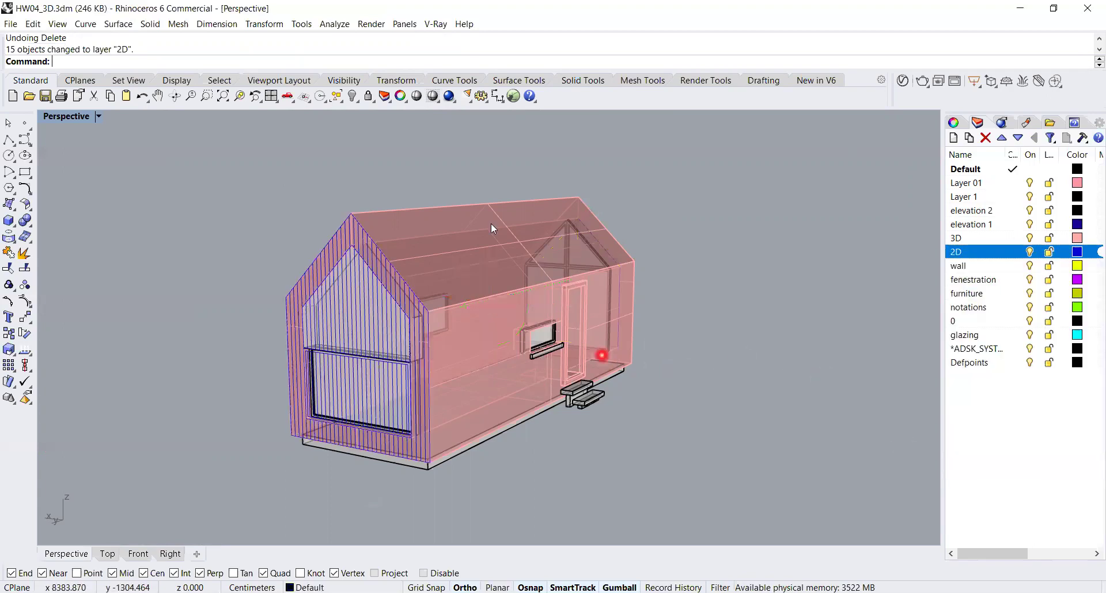
{"action": "left_click", "coordinate": [1029, 252]}
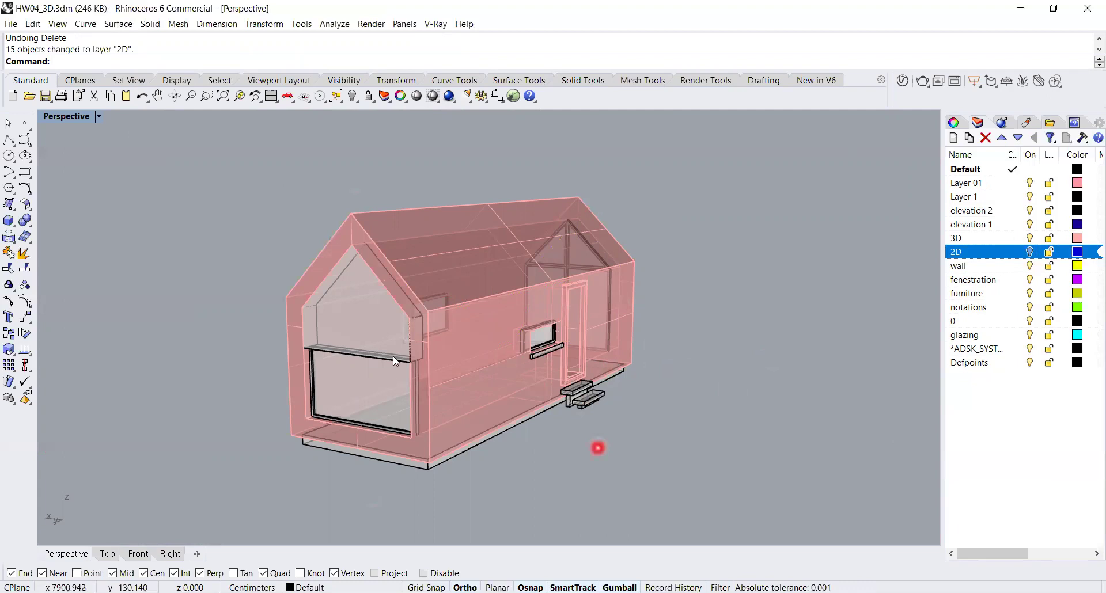
{"action": "left_click", "coordinate": [1029, 252]}
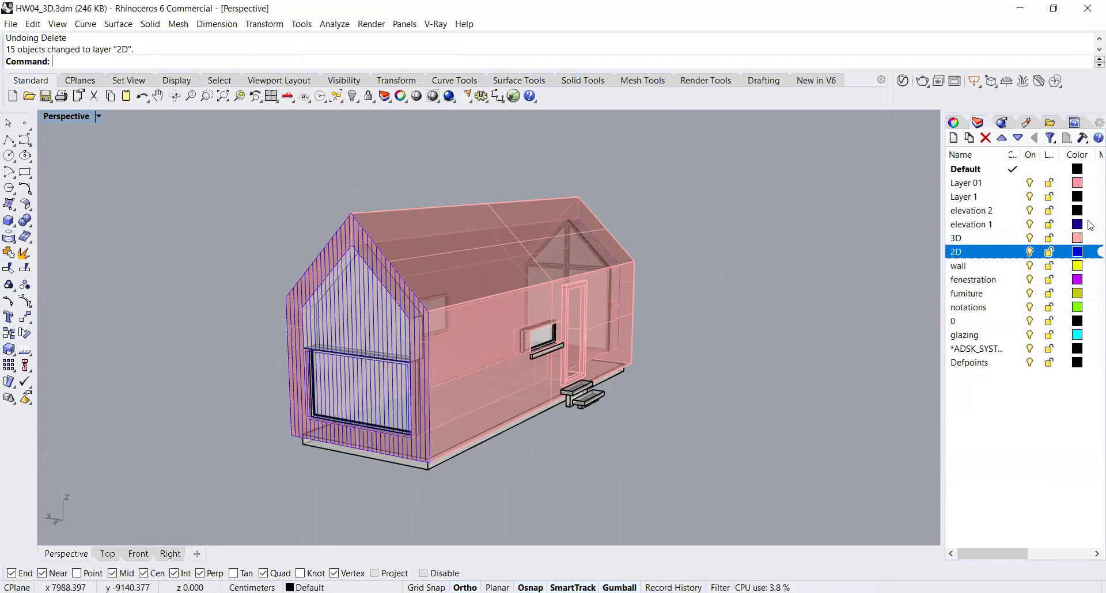
{"action": "left_click", "coordinate": [1030, 252]}
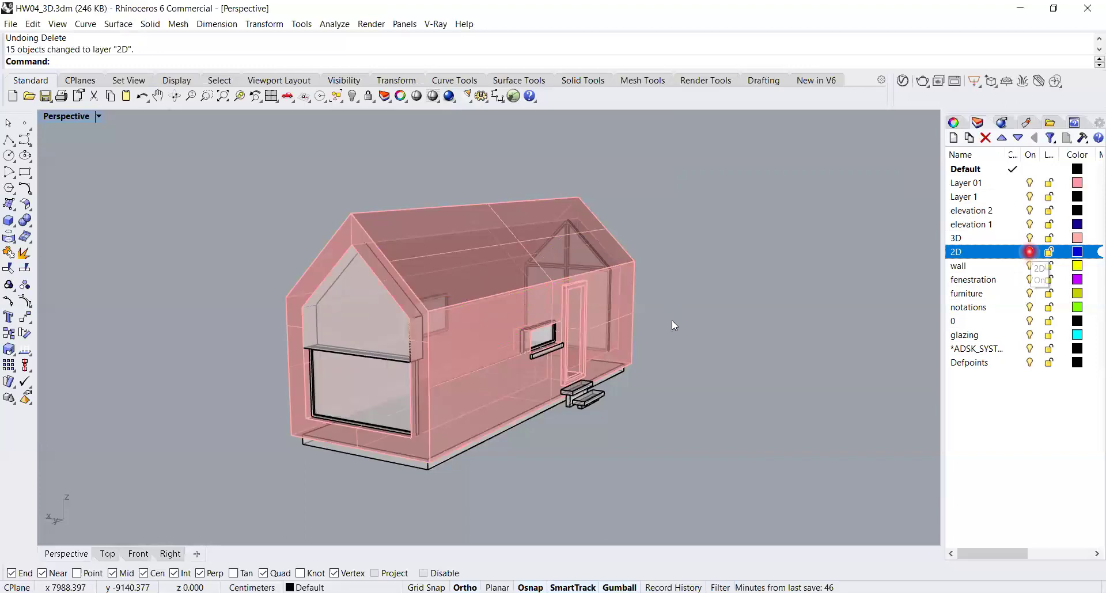
- Select all of the house's visible 3D objects and move them to the 3D layer
{"action": "right_click_drag", "start_coordinate": [387, 469], "coordinate": [611, 253]}
{"action": "left_click_drag", "start_coordinate": [628, 242], "coordinate": [280, 486]}
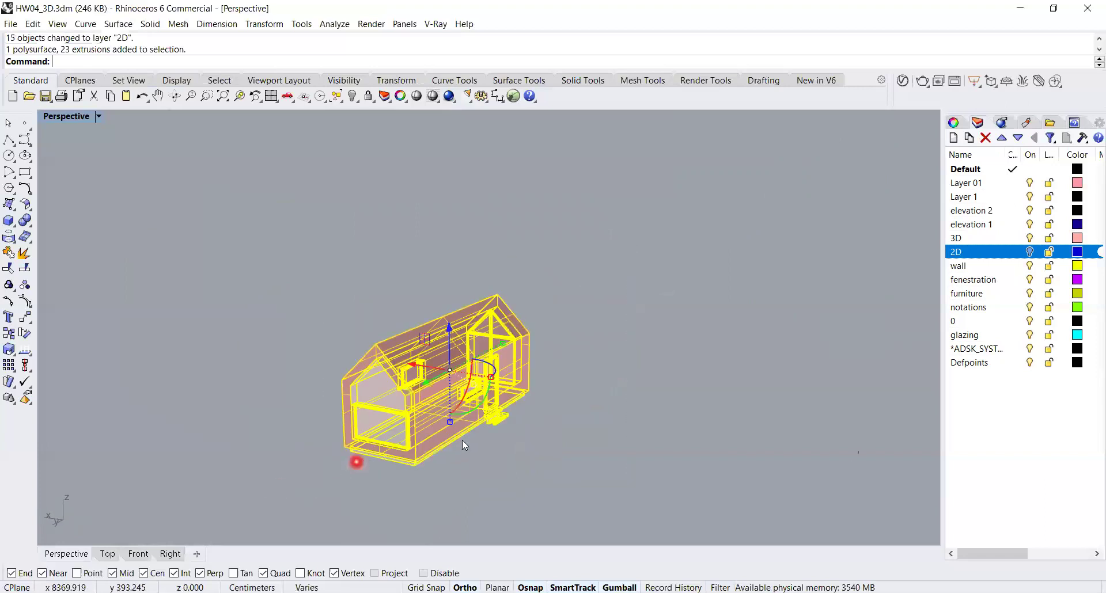
{"action": "right_click", "coordinate": [969, 239]}
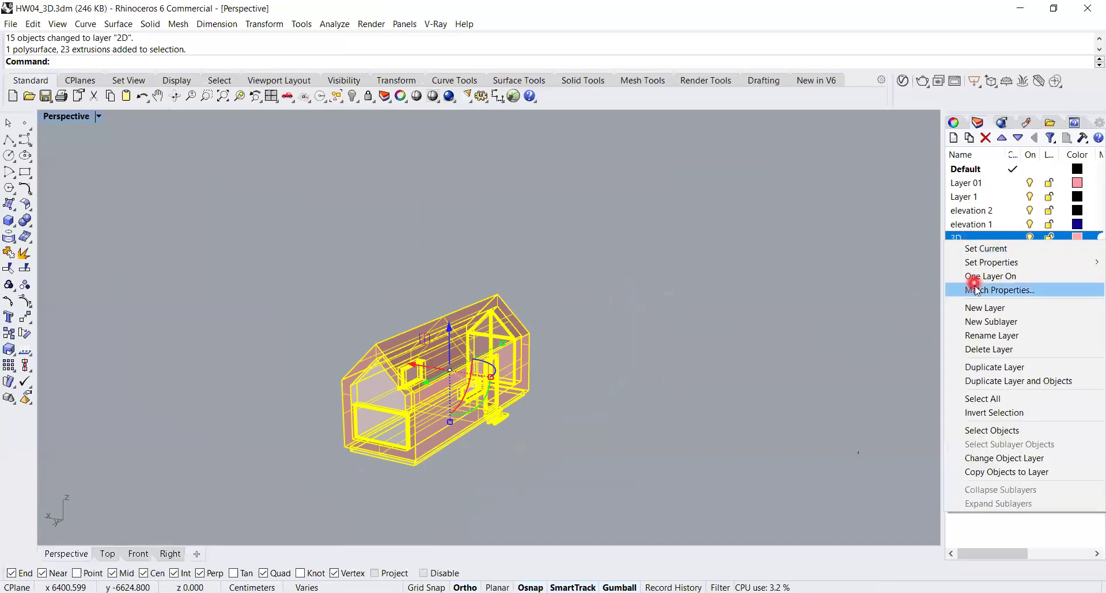
{"action": "left_click", "coordinate": [1007, 464]}
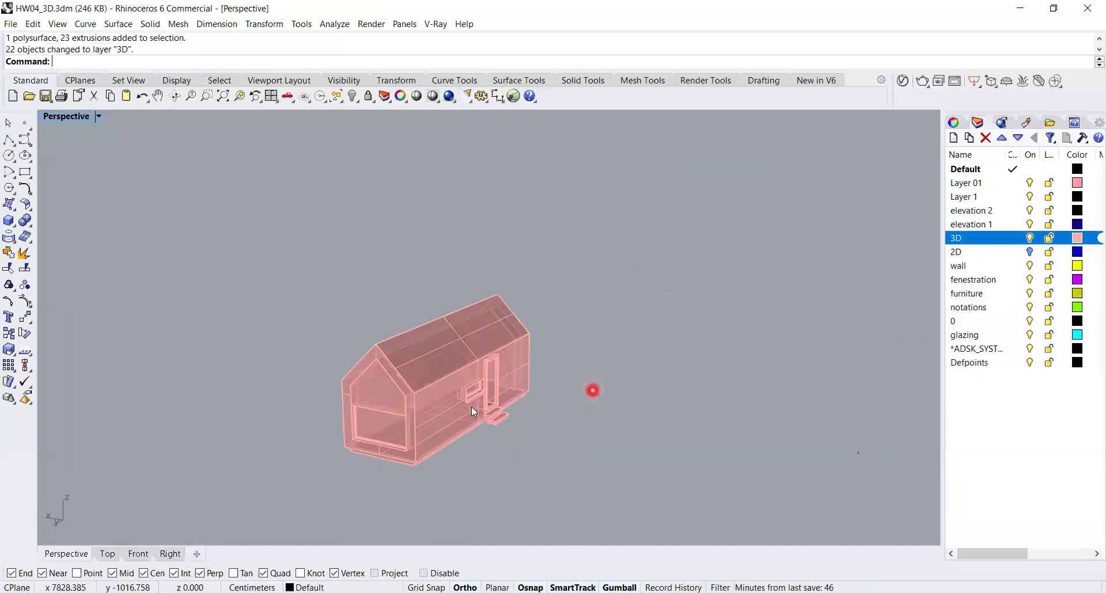
- Set the Perspective viewport's display mode to Rendered
{"action": "scroll", "coordinate": [461, 380], "scroll_direction": "up", "scroll_amount": 5}
{"action": "right_click_drag", "start_coordinate": [514, 455], "coordinate": [512, 352]}
{"action": "scroll", "coordinate": [568, 440], "scroll_direction": "down", "scroll_amount": 3}
{"action": "scroll", "coordinate": [419, 311], "scroll_direction": "up", "scroll_amount": 5}
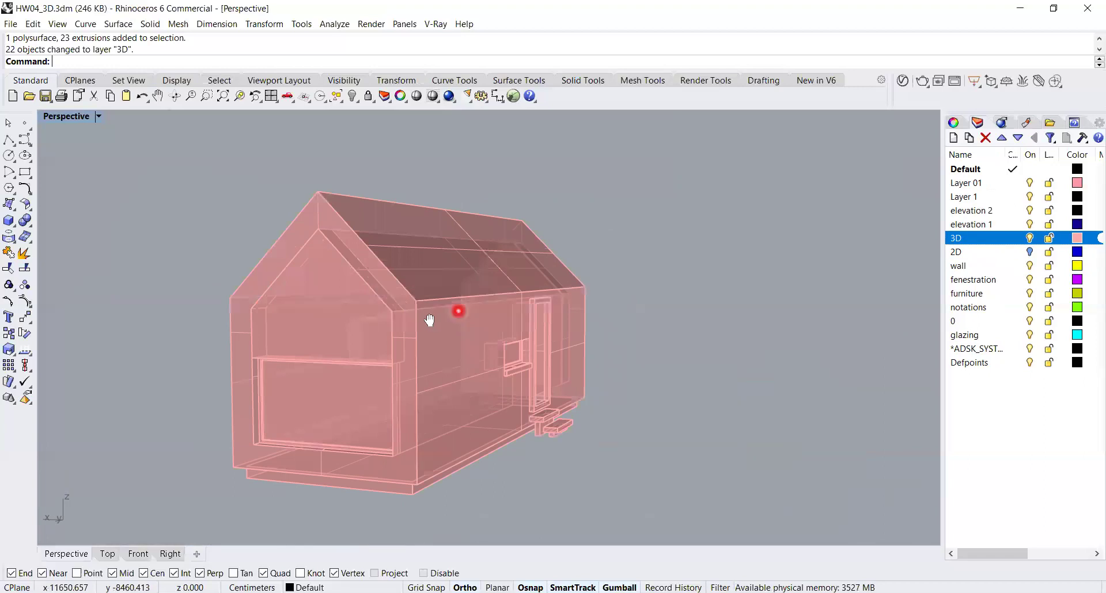
{"action": "left_click", "coordinate": [98, 117]}
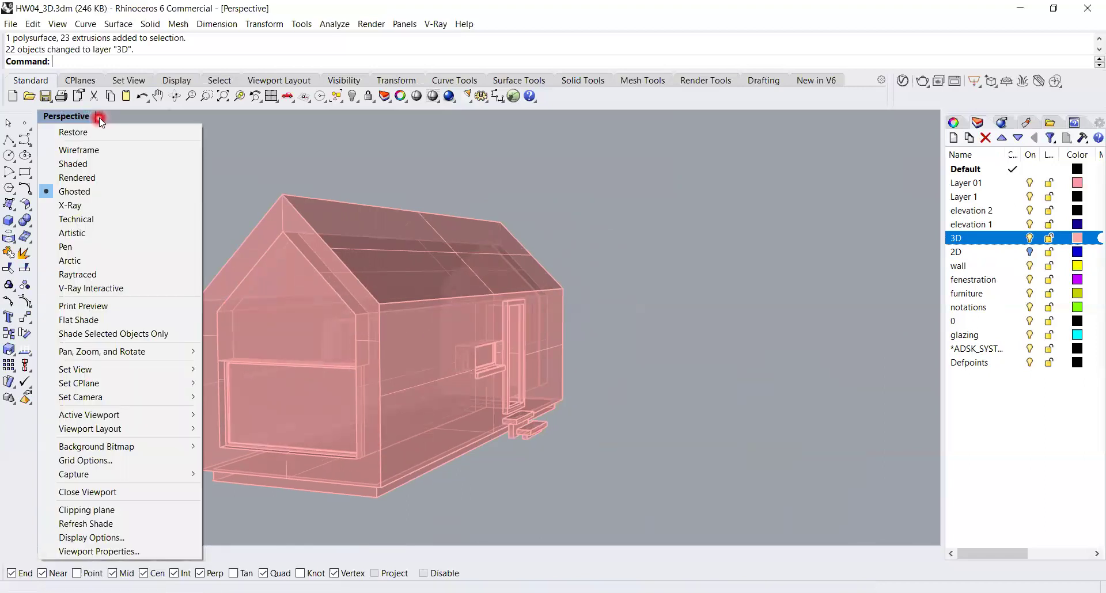
{"action": "left_click", "coordinate": [88, 178]}
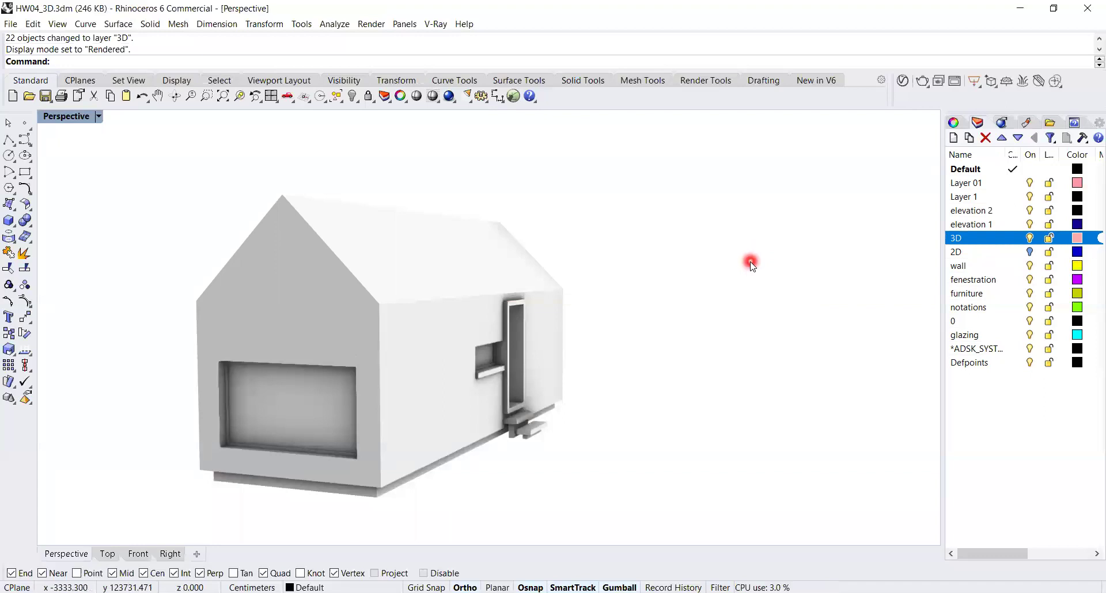
- Return to the layer list and widen it to show the Material and Linetype columns
{"action": "left_click", "coordinate": [1005, 124]}
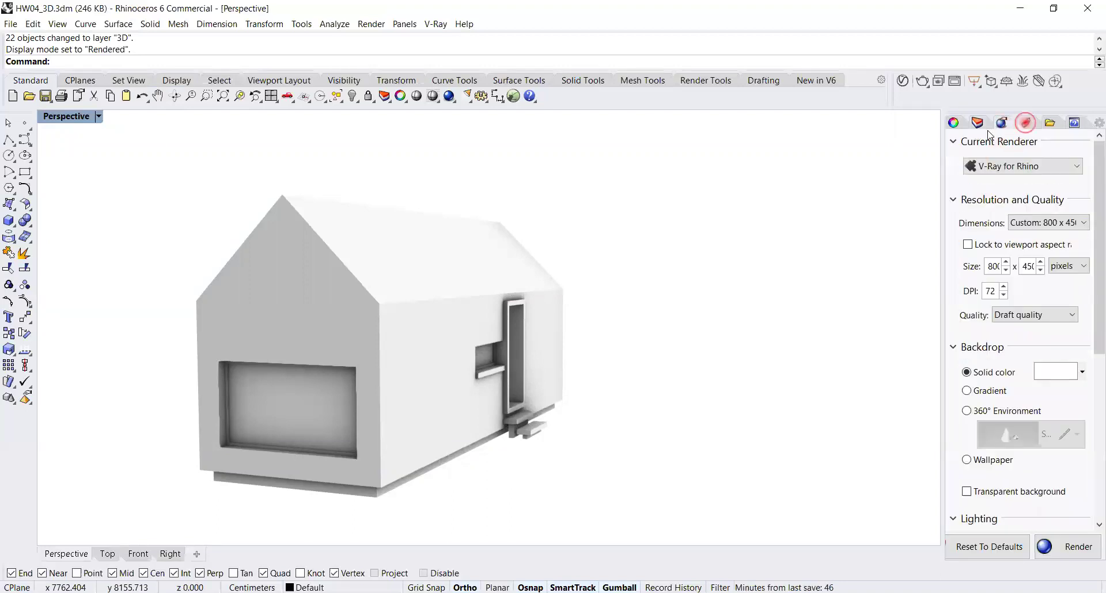
{"action": "left_click", "coordinate": [954, 122]}
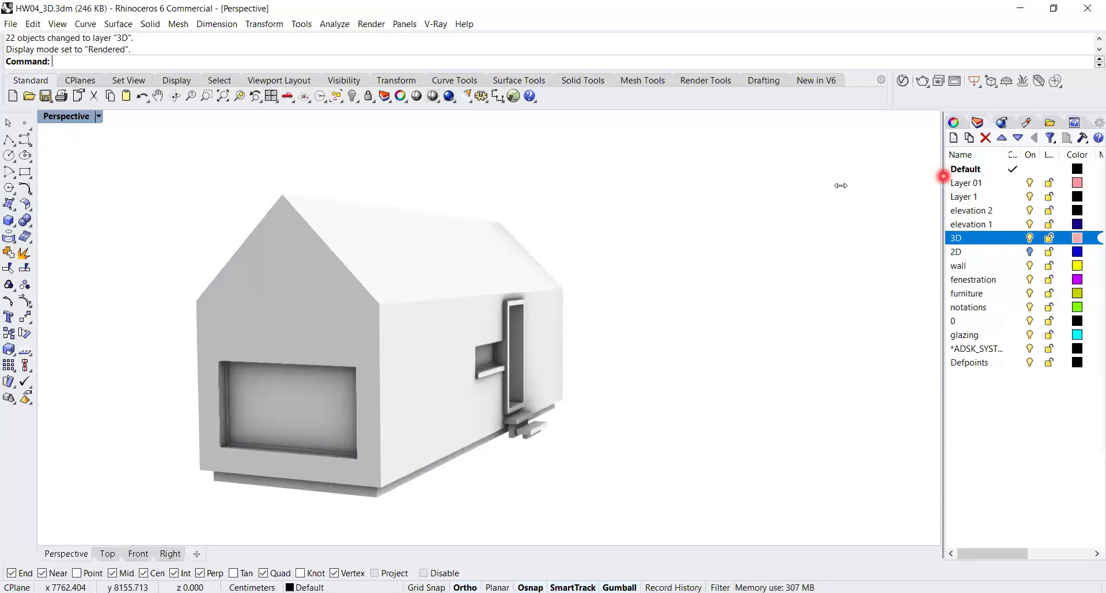
{"action": "left_click_drag", "start_coordinate": [943, 176], "coordinate": [840, 186]}
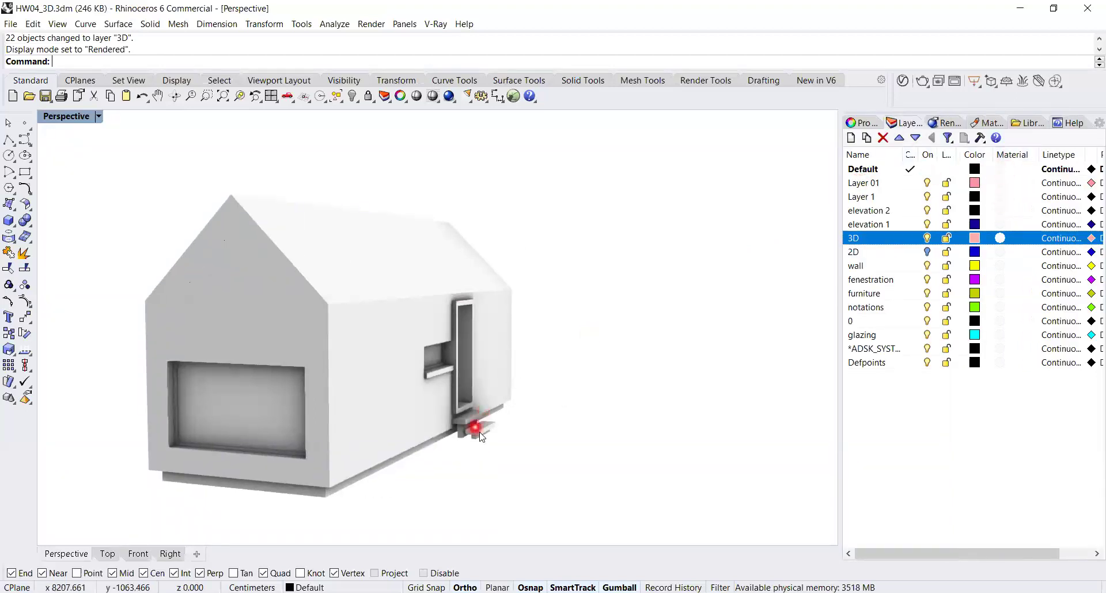
{"action": "right_click_drag", "start_coordinate": [425, 444], "coordinate": [410, 457]}
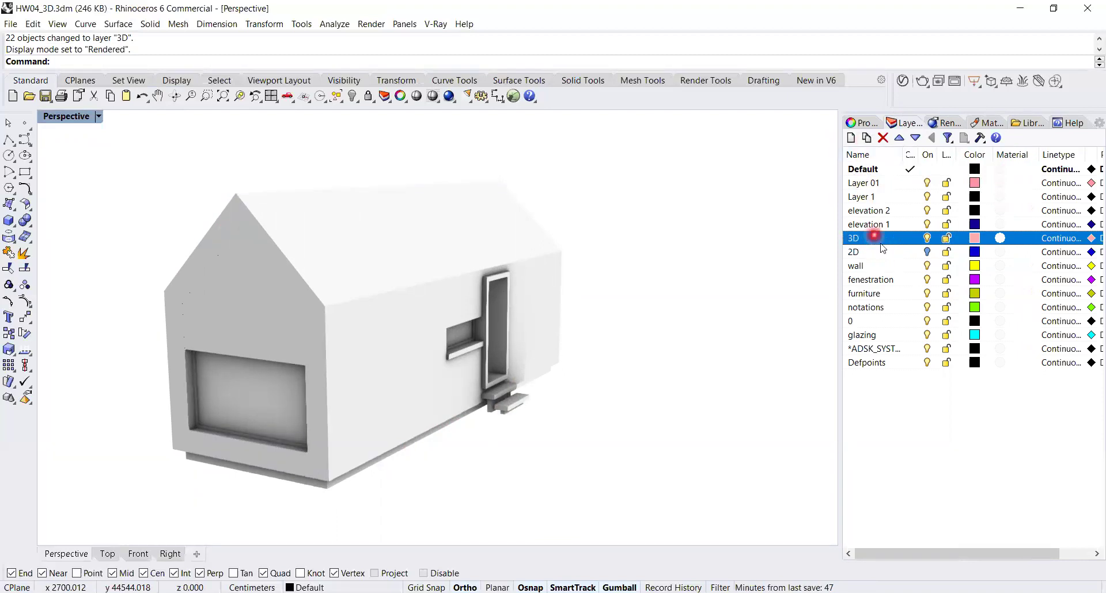
- Try adding a new layer and nesting it under the 3D layer, and undo the addition
{"action": "left_click", "coordinate": [866, 139]}
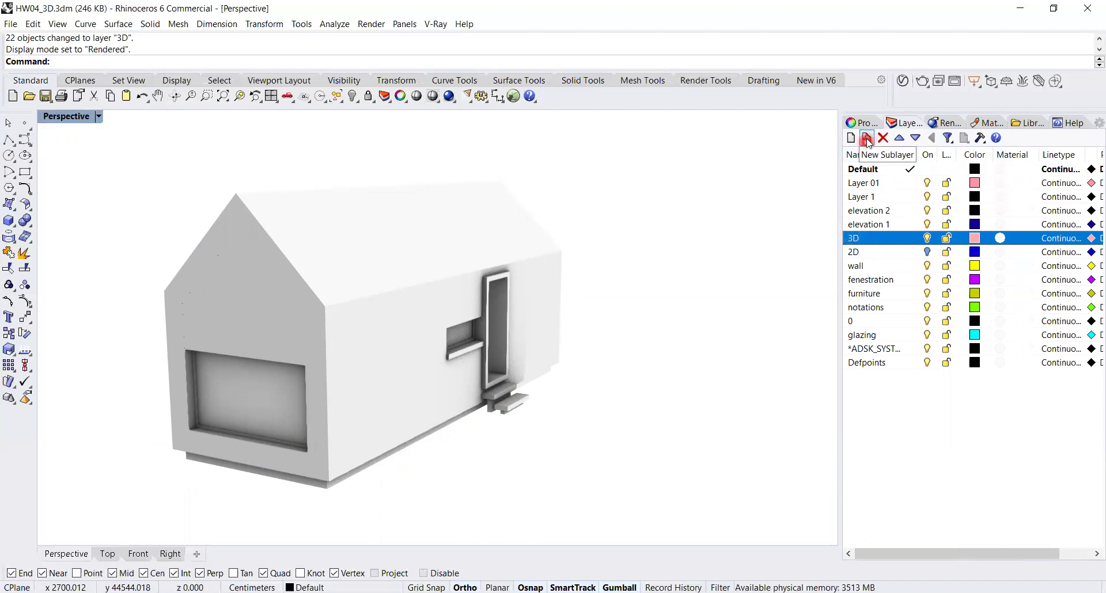
{"action": "left_click", "coordinate": [873, 239]}
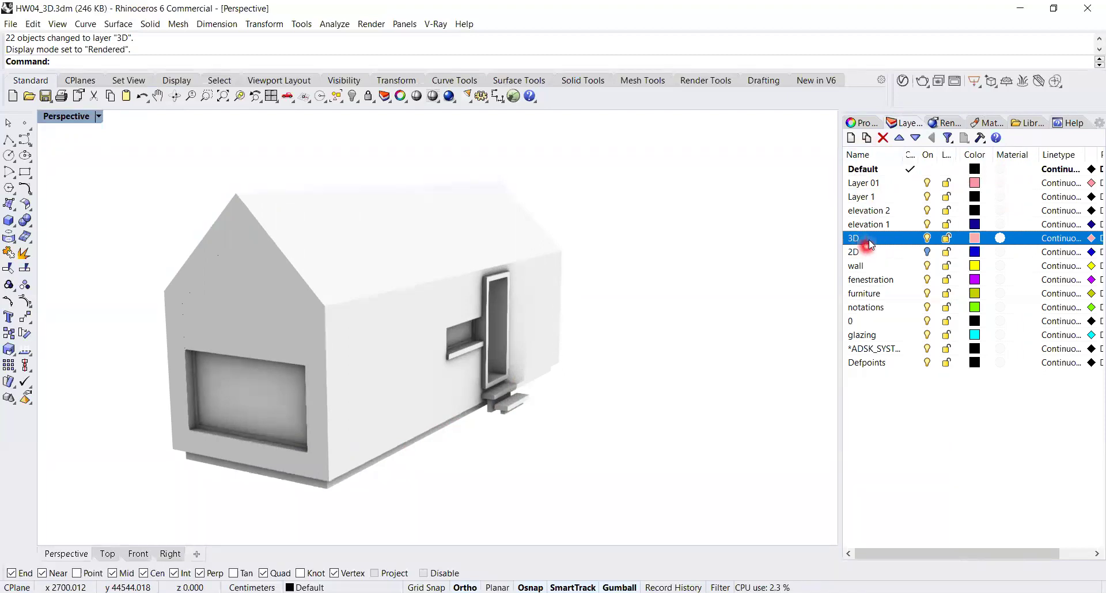
{"action": "left_click", "coordinate": [868, 139]}
{"action": "left_click", "coordinate": [852, 139]}
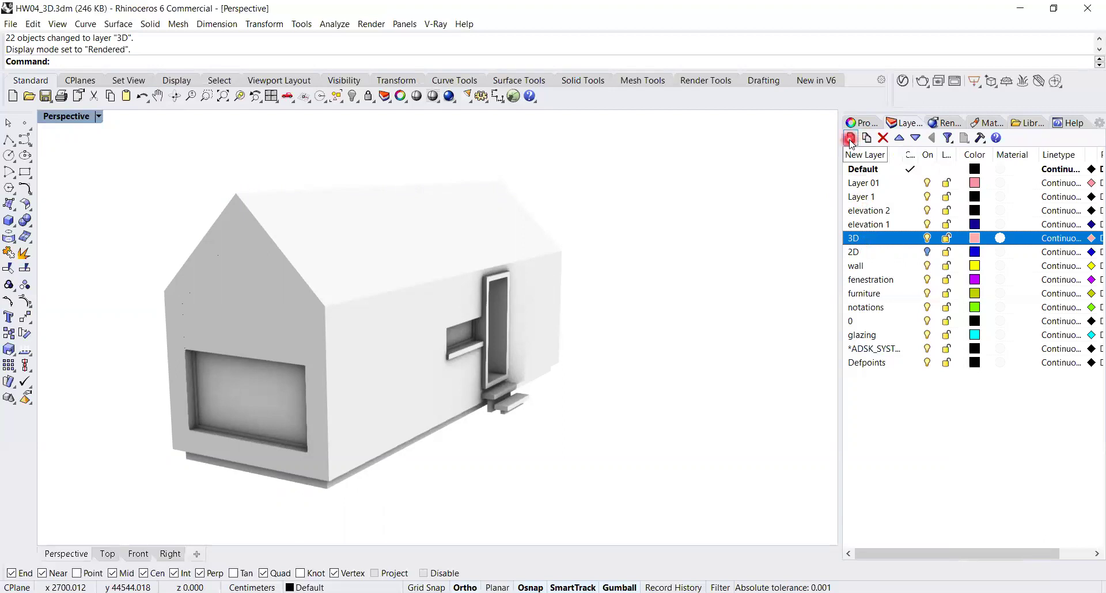
{"action": "left_click", "coordinate": [850, 140]}
{"action": "left_click", "coordinate": [874, 267]}
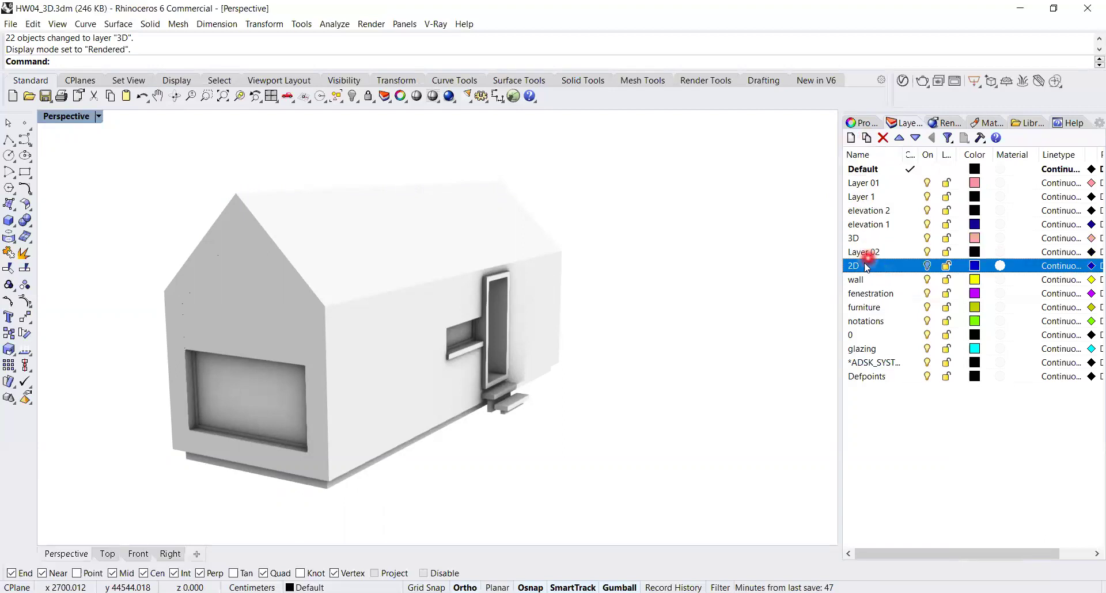
{"action": "left_click", "coordinate": [868, 256]}
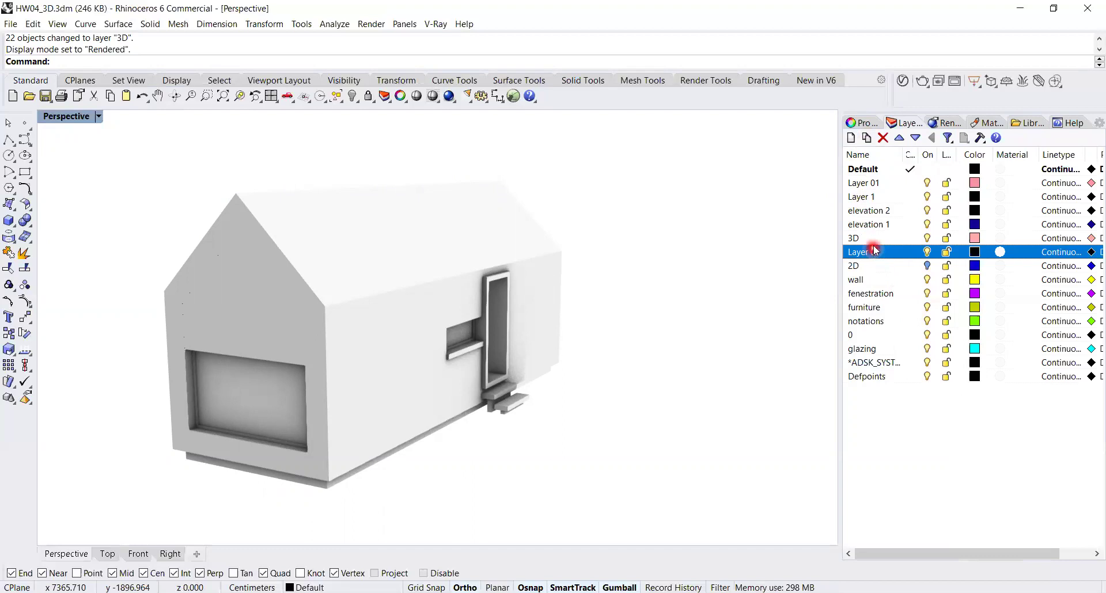
{"action": "left_click_drag", "start_coordinate": [868, 249], "coordinate": [868, 256]}
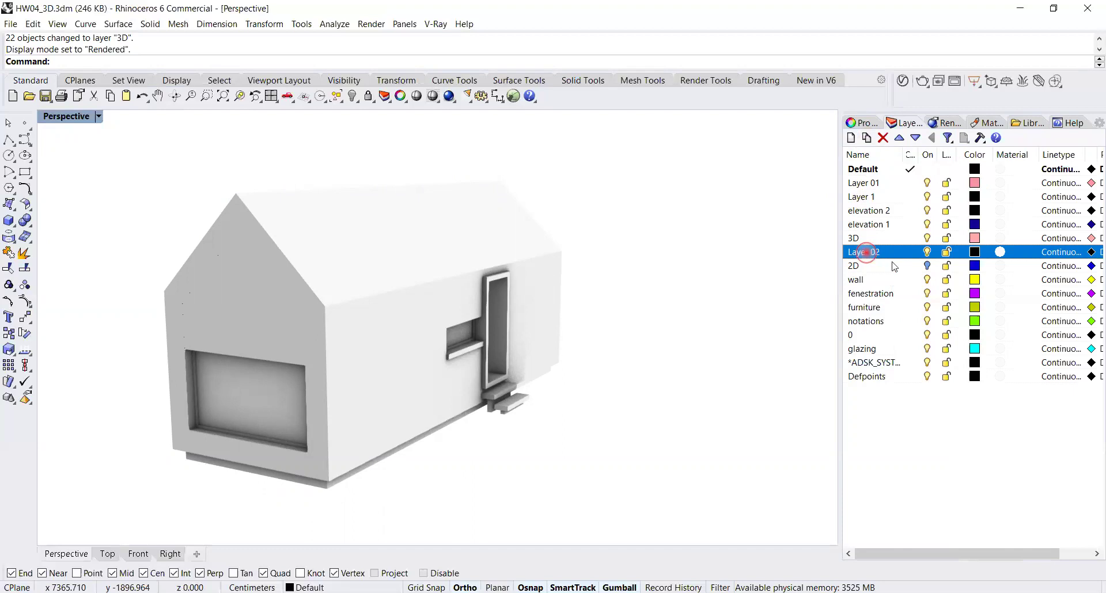
{"action": "left_click_drag", "start_coordinate": [867, 252], "coordinate": [875, 239]}
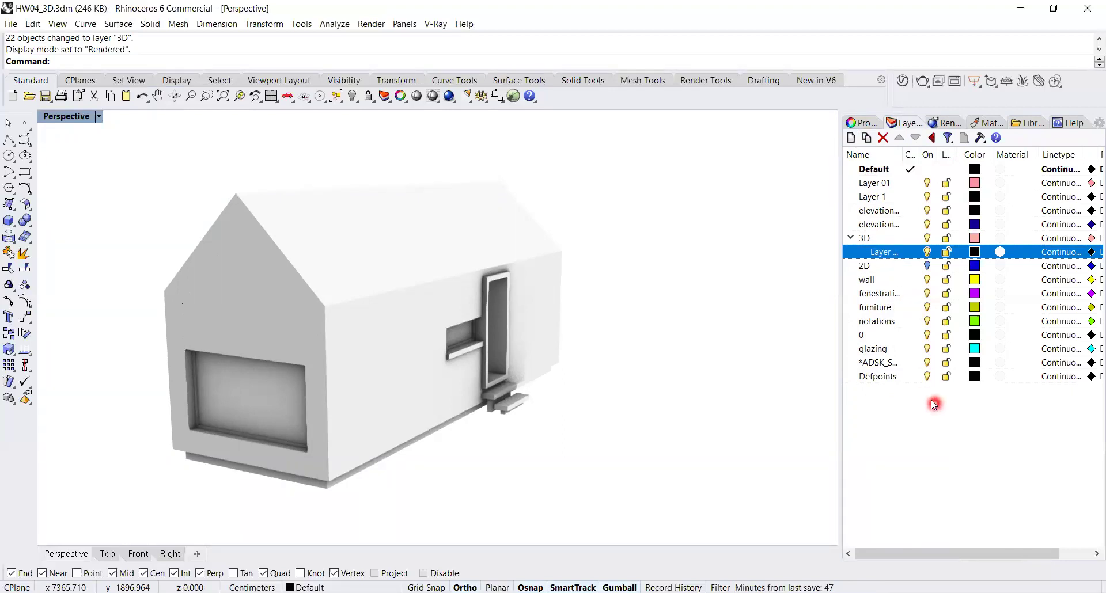
{"action": "key", "text": "ctrl+z"}
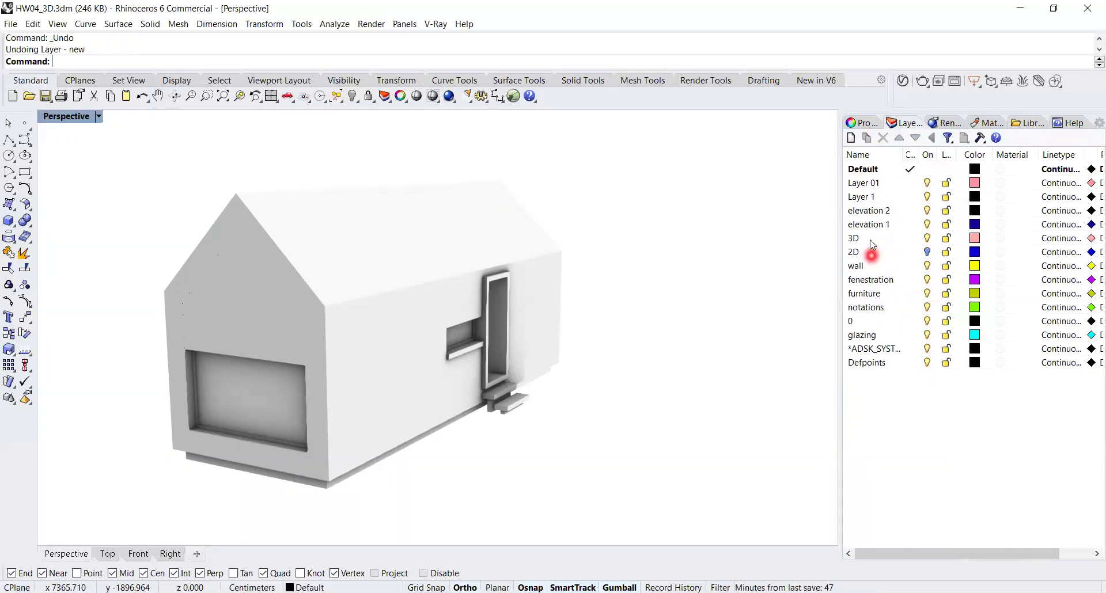
- Add two sublayers directly under the 3D layer, undoing the extra one nested a level deeper
{"action": "left_click", "coordinate": [871, 239]}
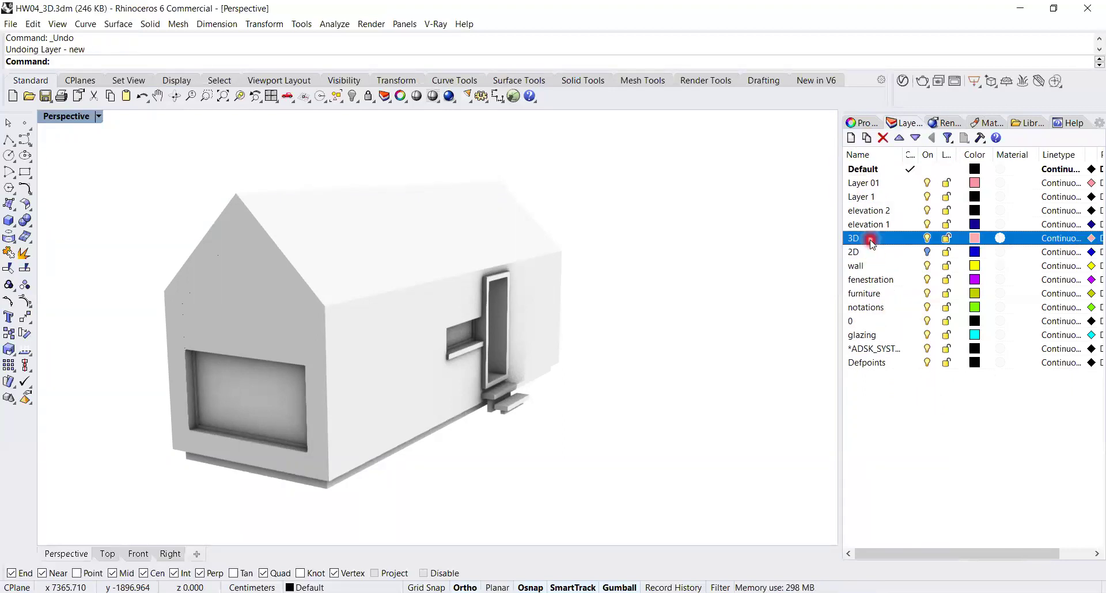
{"action": "left_click", "coordinate": [866, 138]}
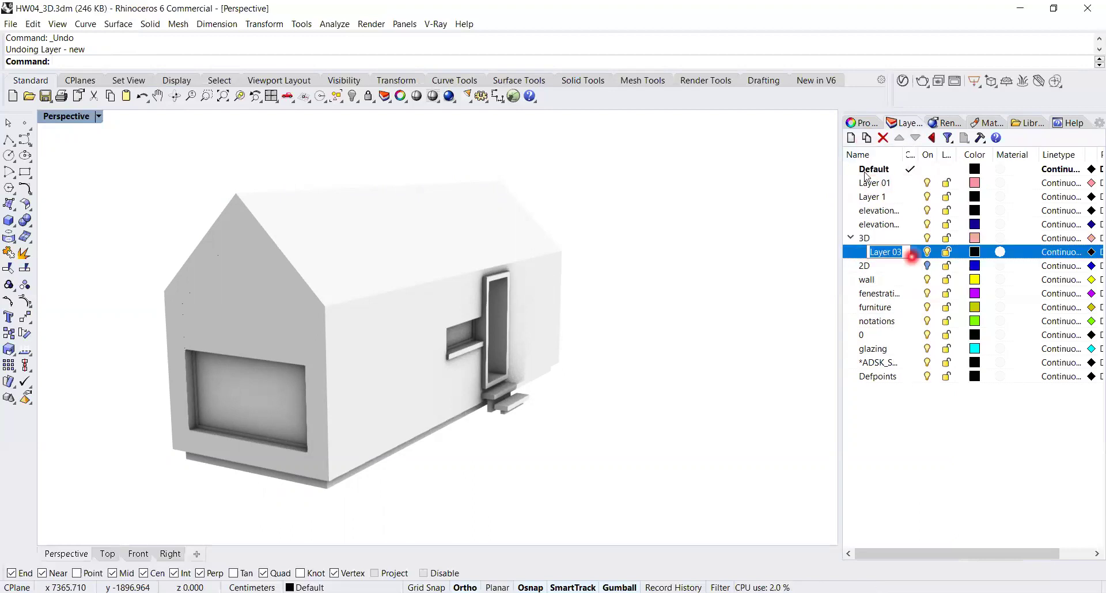
{"action": "left_click", "coordinate": [866, 138]}
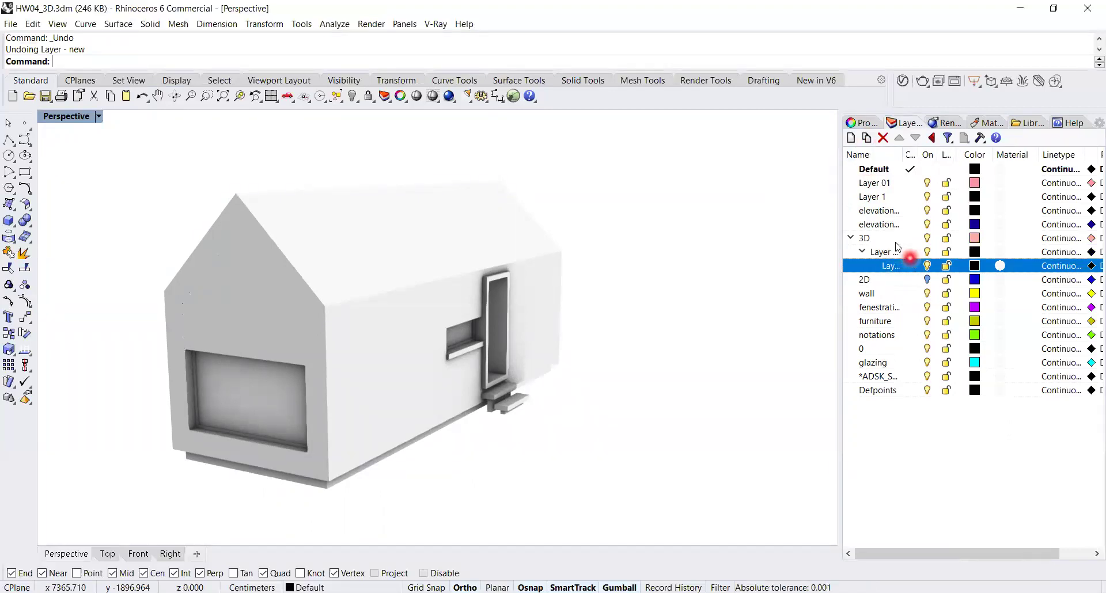
{"action": "key", "text": "ctrl+z"}
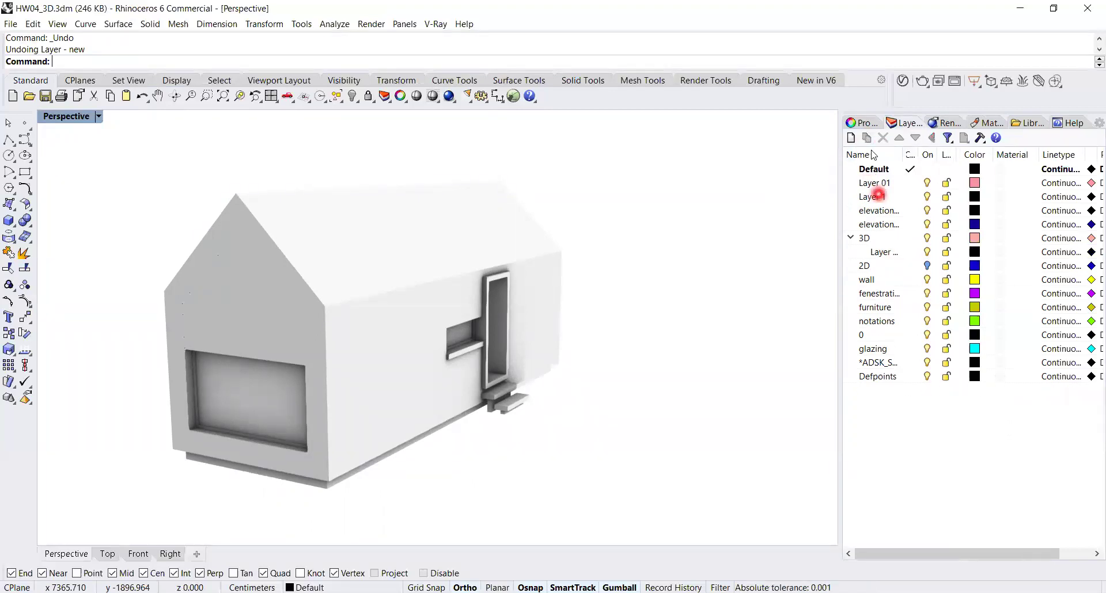
{"action": "left_click", "coordinate": [874, 238]}
{"action": "left_click", "coordinate": [866, 139]}
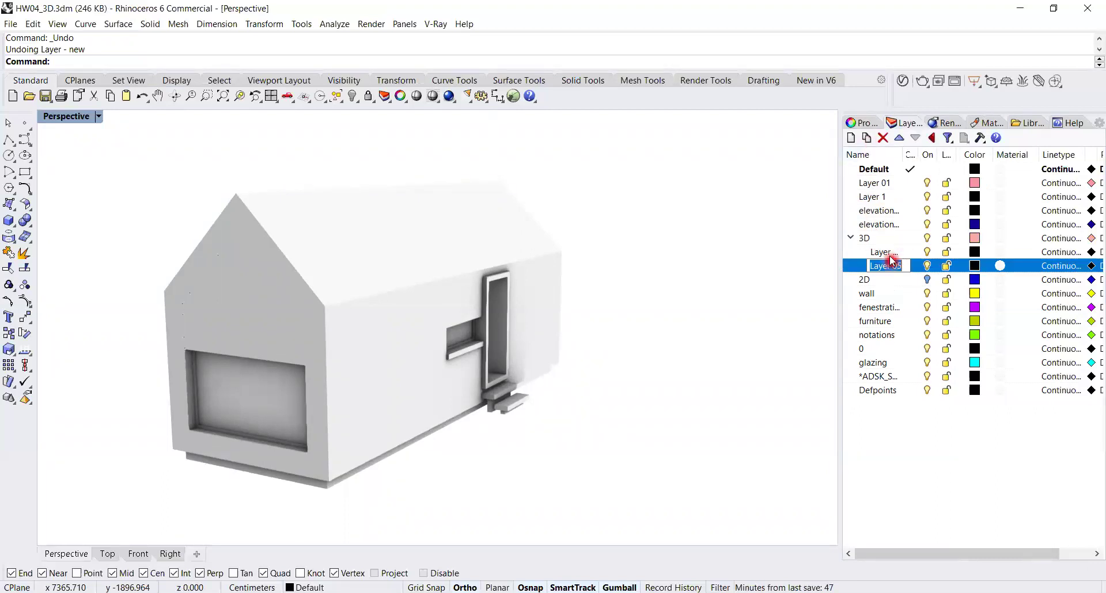
- Rename the first sublayer under the 3D layer as Glass
{"action": "left_click", "coordinate": [902, 253]}
{"action": "left_click", "coordinate": [902, 253]}
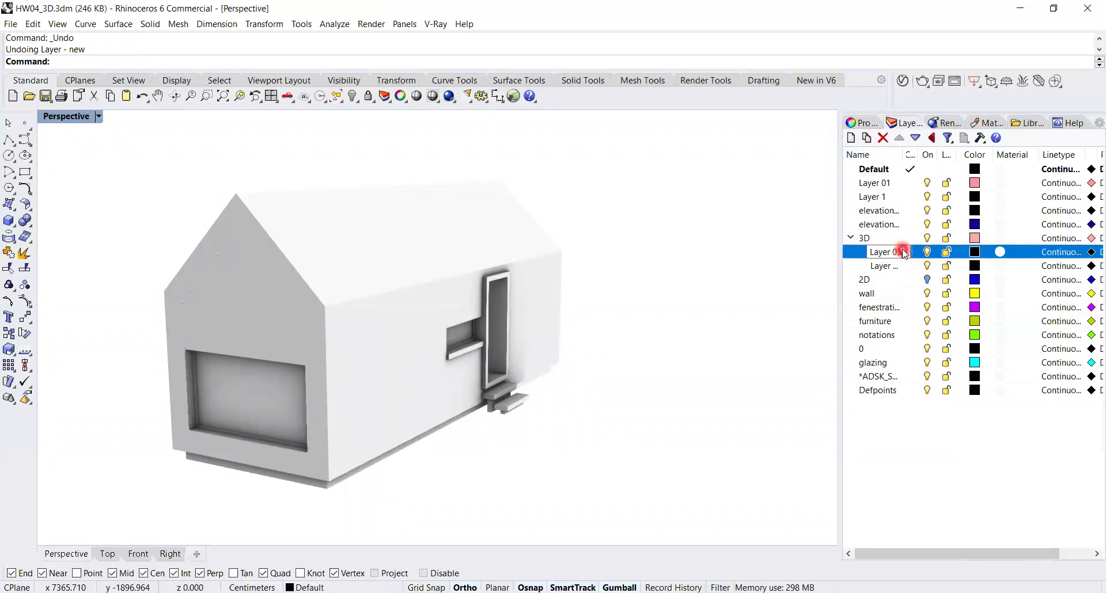
{"action": "left_click", "coordinate": [904, 258]}
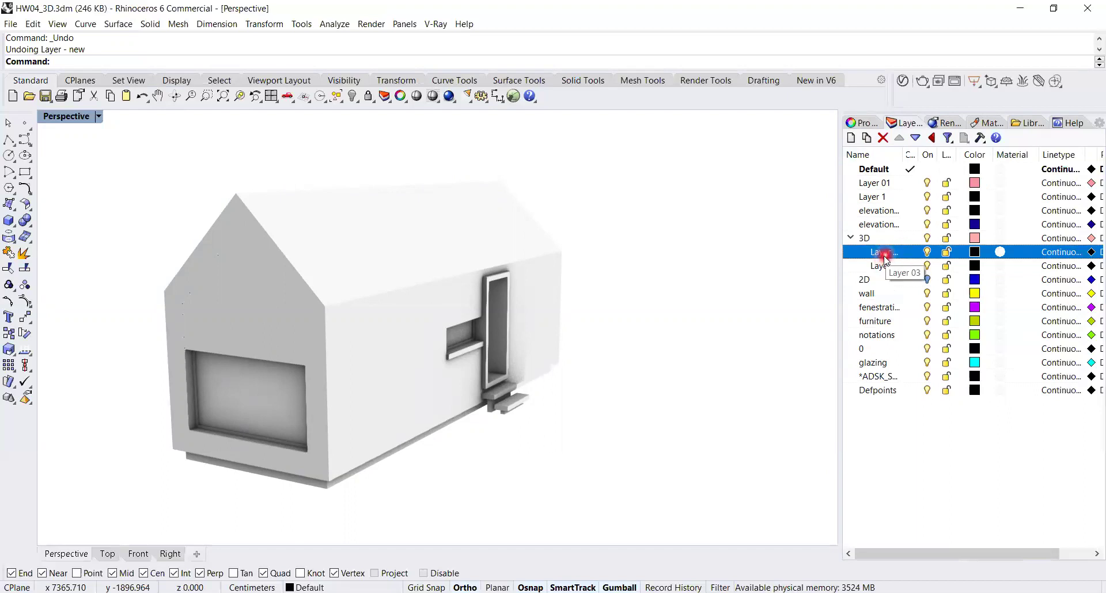
{"action": "right_click", "coordinate": [884, 259]}
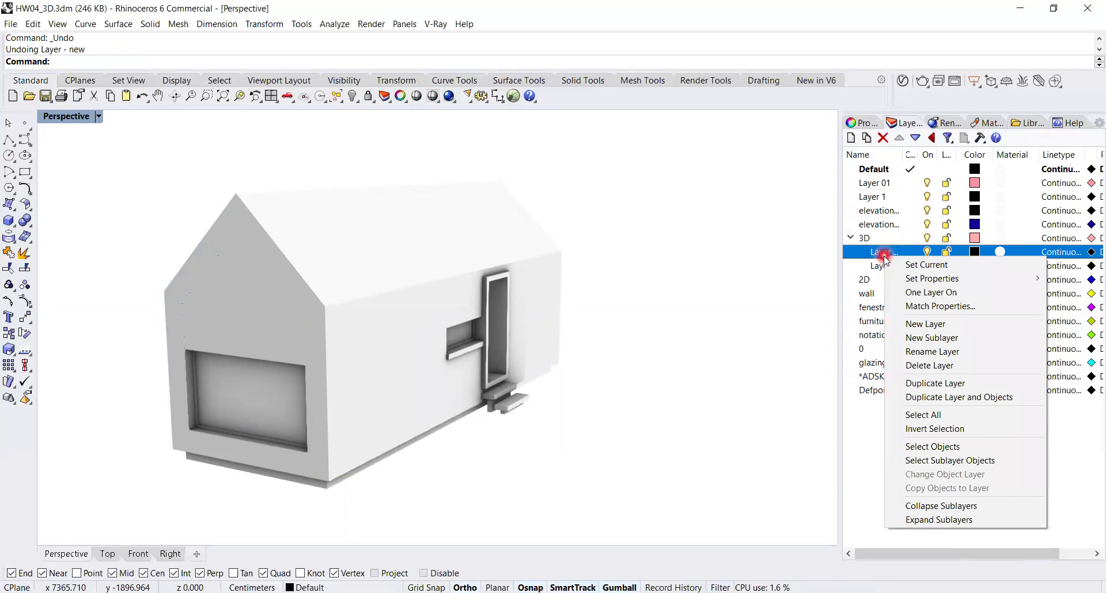
{"action": "left_click", "coordinate": [956, 351]}
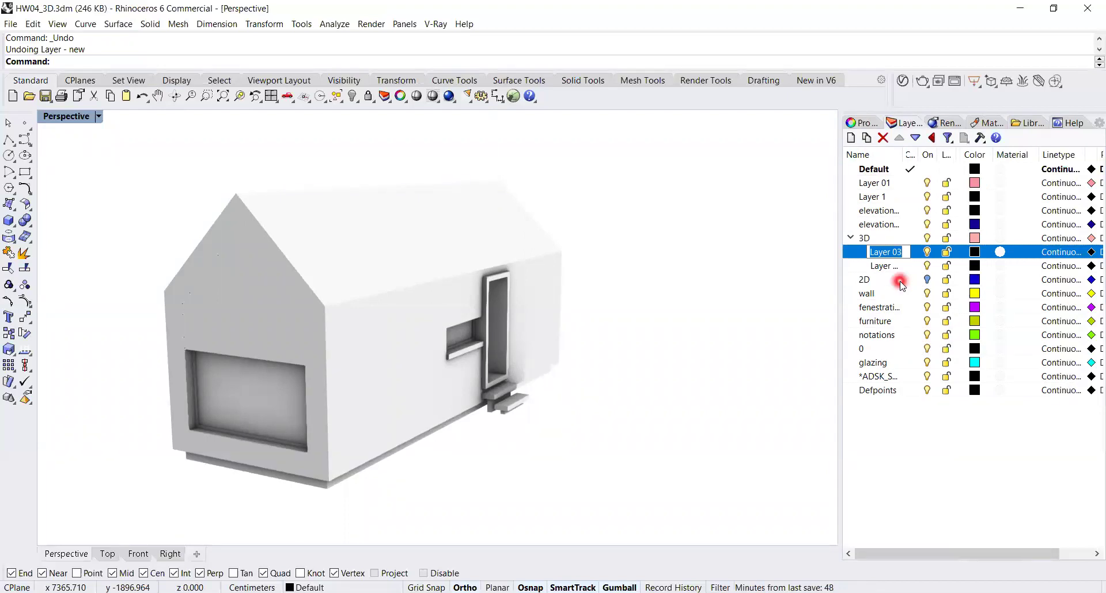
{"action": "type", "text": "Glass"}
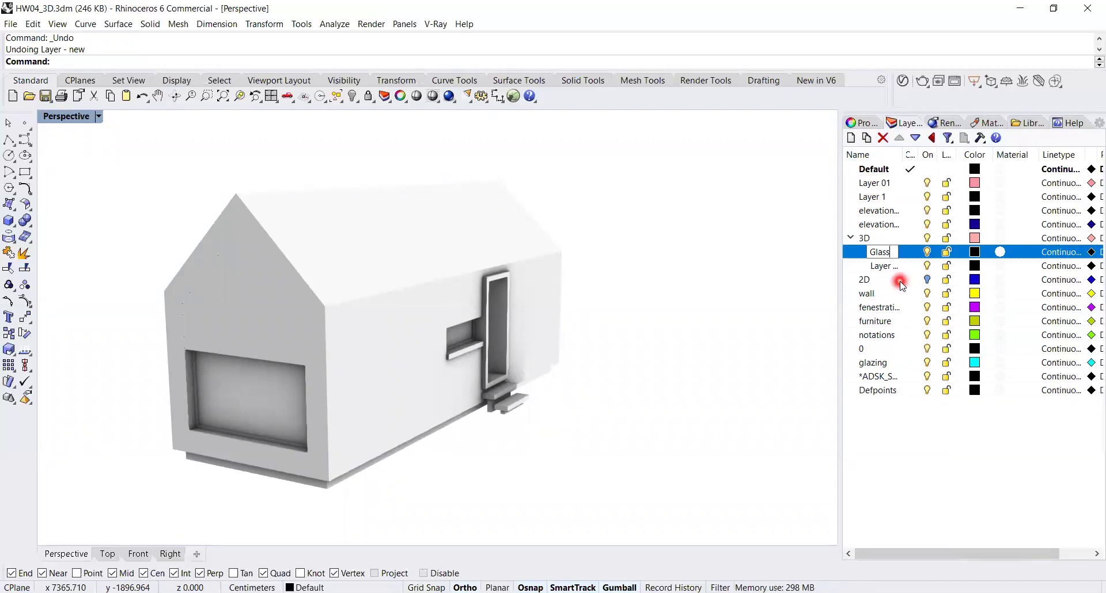
{"action": "key", "text": "Return"}
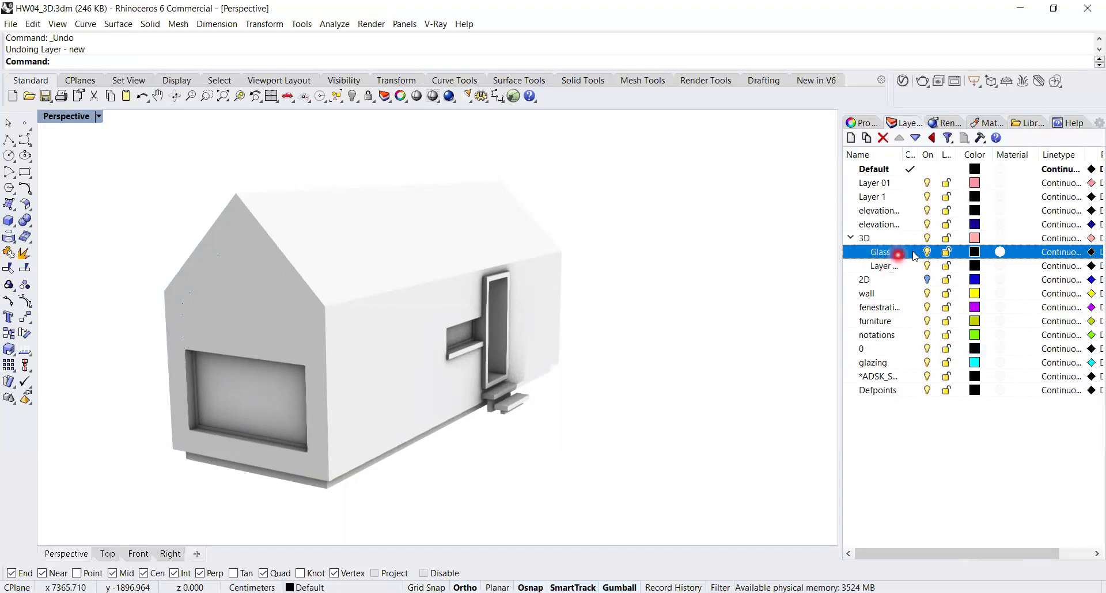
- Make the Glass sublayer current and move the three glass panes of the house's wall windows onto it
{"action": "double_click", "coordinate": [887, 266]}
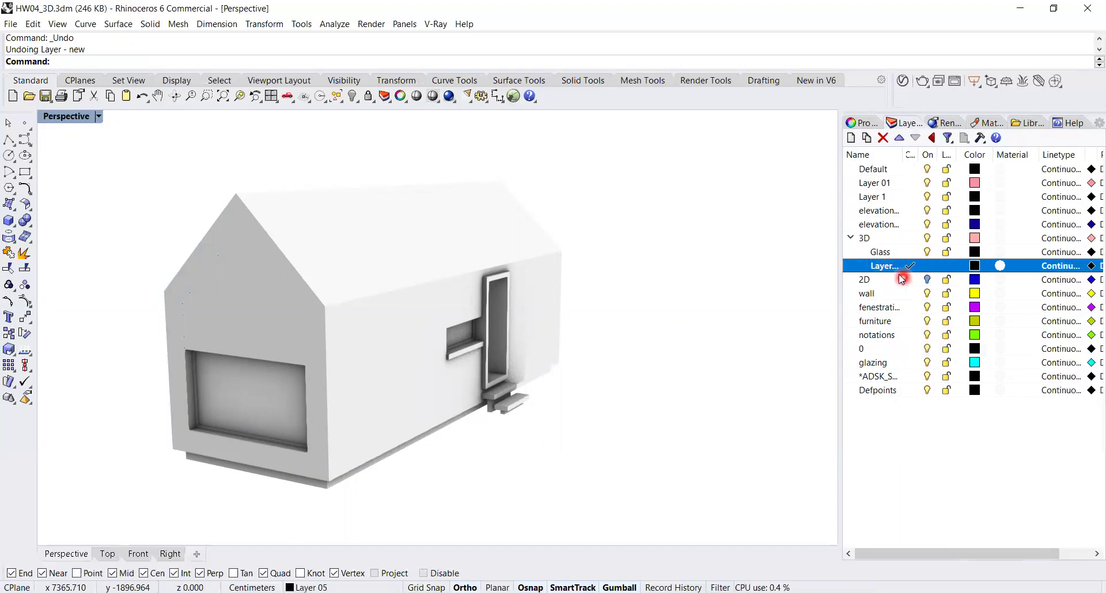
{"action": "double_click", "coordinate": [896, 251]}
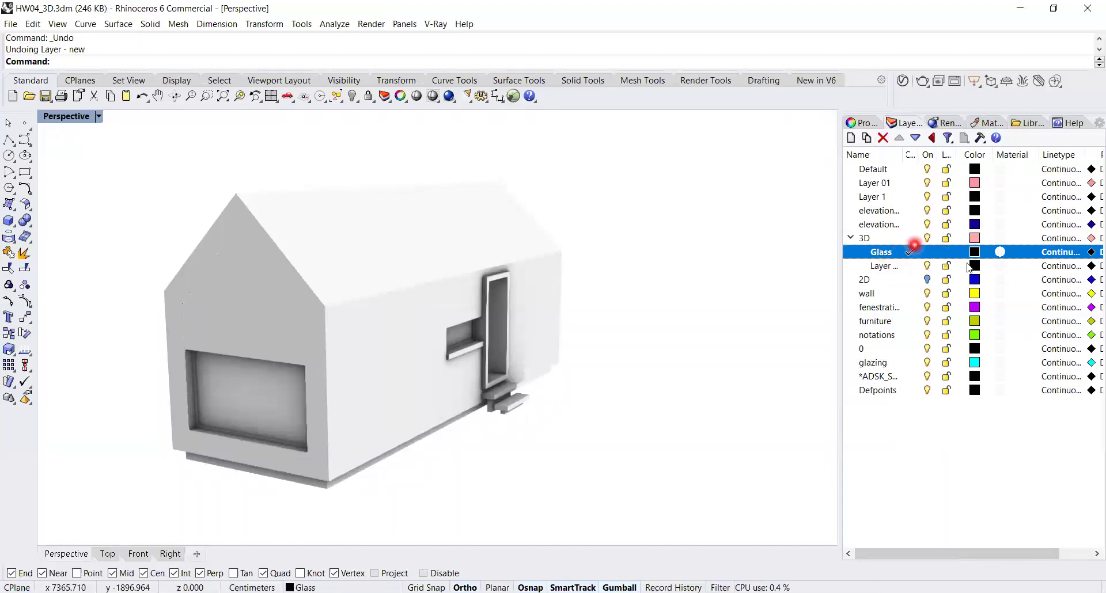
{"action": "left_click", "coordinate": [276, 398]}
{"action": "right_click_drag", "start_coordinate": [416, 396], "coordinate": [523, 285]}
{"action": "scroll", "coordinate": [508, 320], "scroll_direction": "up", "scroll_amount": 9}
{"action": "left_click", "coordinate": [505, 327], "text": "shift"}
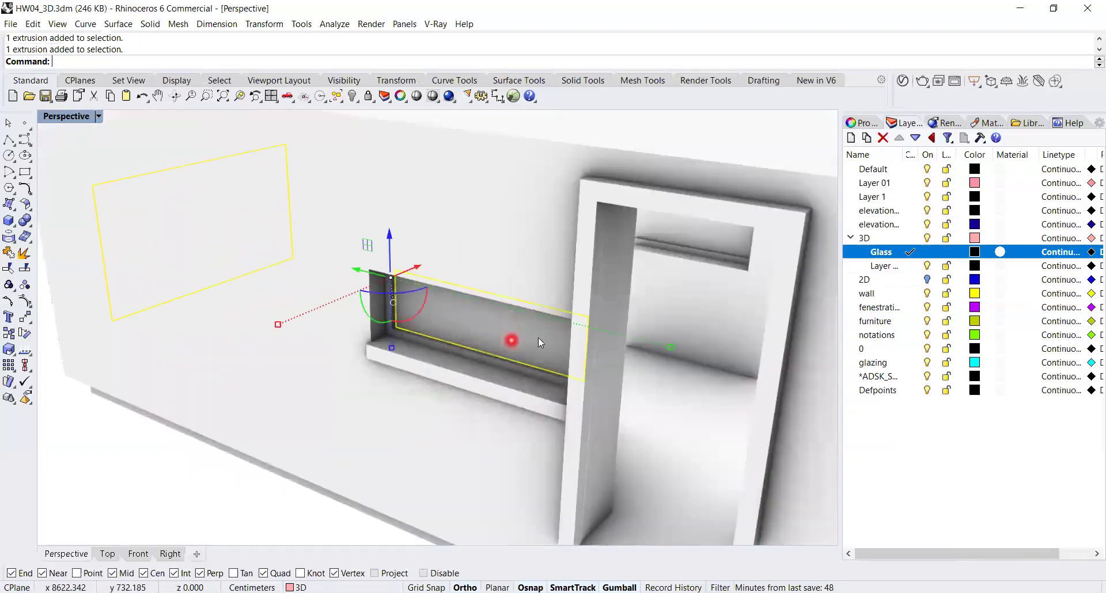
{"action": "scroll", "coordinate": [539, 340], "scroll_direction": "down", "scroll_amount": 5}
{"action": "right_click_drag", "start_coordinate": [681, 309], "coordinate": [464, 305]}
{"action": "scroll", "coordinate": [472, 397], "scroll_direction": "up", "scroll_amount": 9}
{"action": "scroll", "coordinate": [480, 413], "scroll_direction": "up", "scroll_amount": 3}
{"action": "scroll", "coordinate": [470, 405], "scroll_direction": "down", "scroll_amount": 3}
{"action": "scroll", "coordinate": [716, 353], "scroll_direction": "down", "scroll_amount": 5}
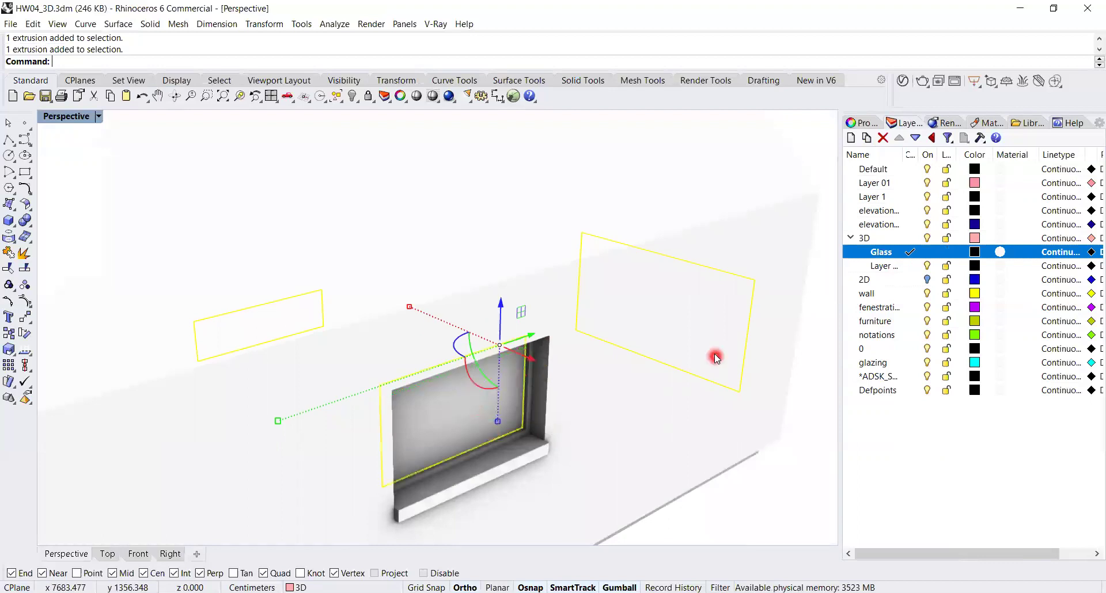
{"action": "right_click", "coordinate": [883, 255]}
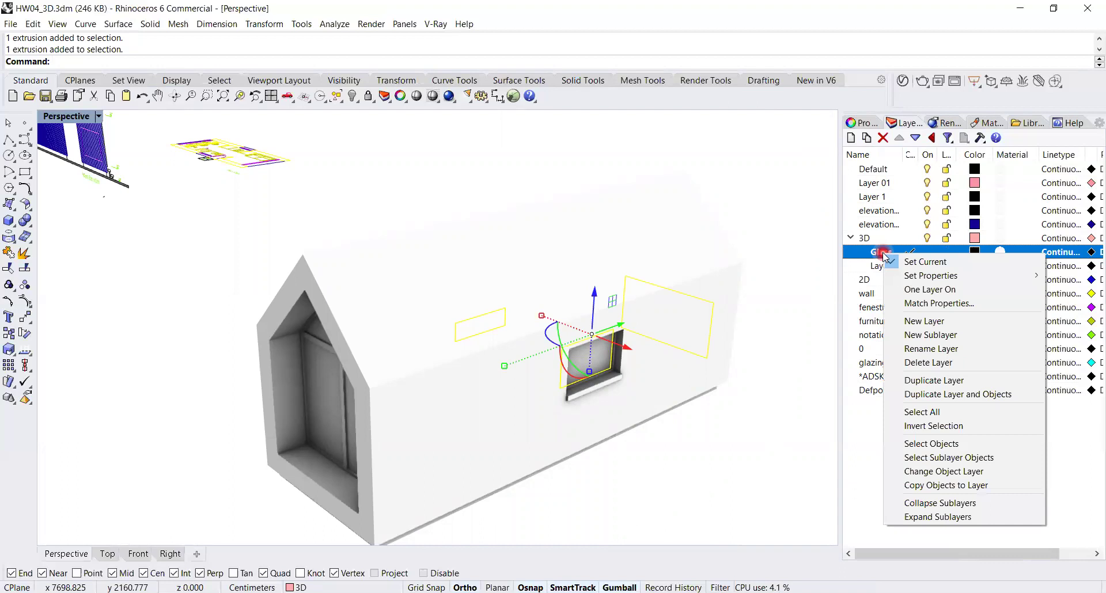
{"action": "left_click", "coordinate": [960, 474]}
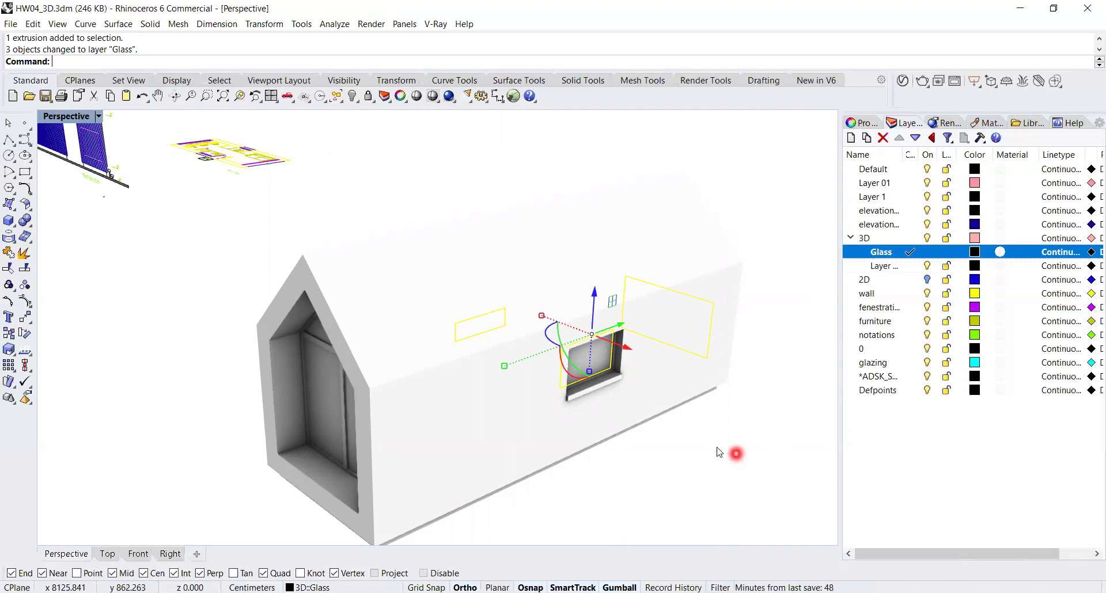
- Ungroup the large gable-end window so its frames and panes can be handled separately
{"action": "right_click_drag", "start_coordinate": [383, 469], "coordinate": [582, 387]}
{"action": "scroll", "coordinate": [652, 392], "scroll_direction": "up", "scroll_amount": 6}
{"action": "left_click", "coordinate": [685, 428]}
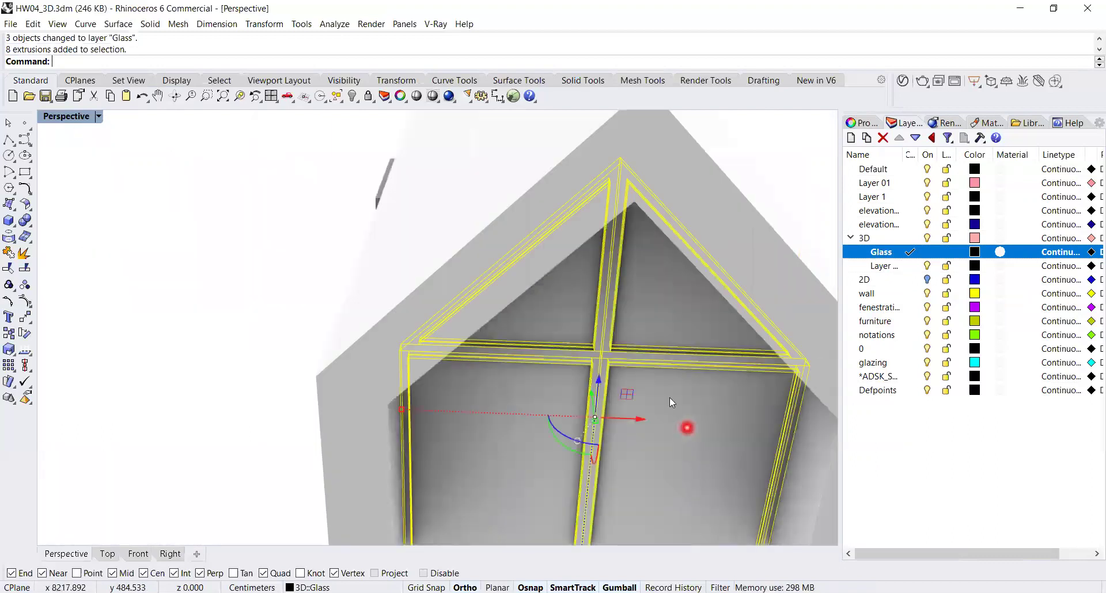
{"action": "scroll", "coordinate": [670, 397], "scroll_direction": "down", "scroll_amount": 5}
{"action": "scroll", "coordinate": [674, 340], "scroll_direction": "up", "scroll_amount": 4}
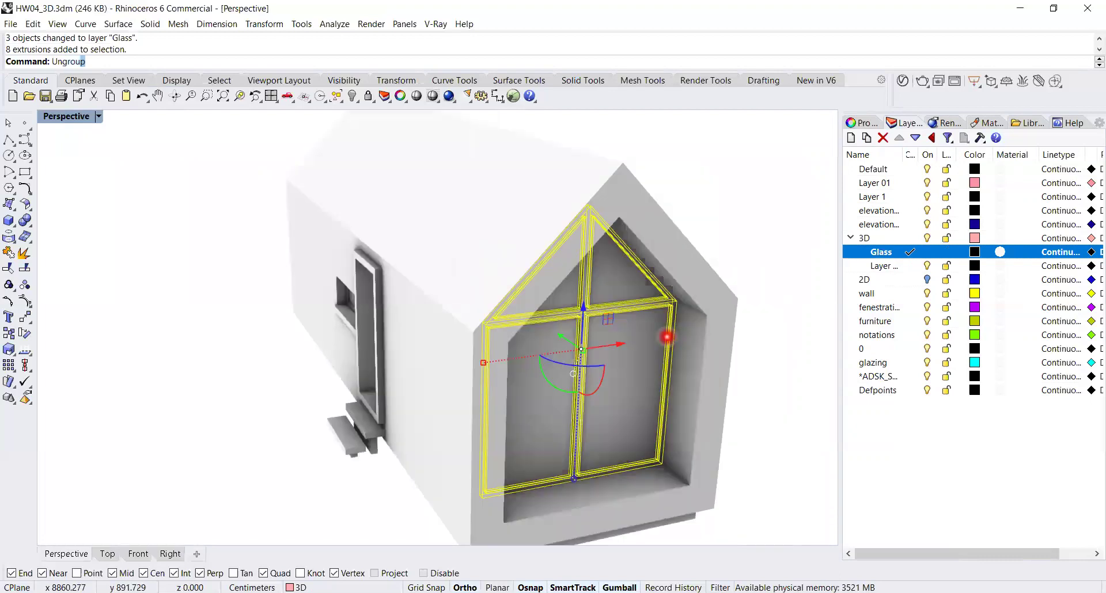
{"action": "key", "text": "Return"}
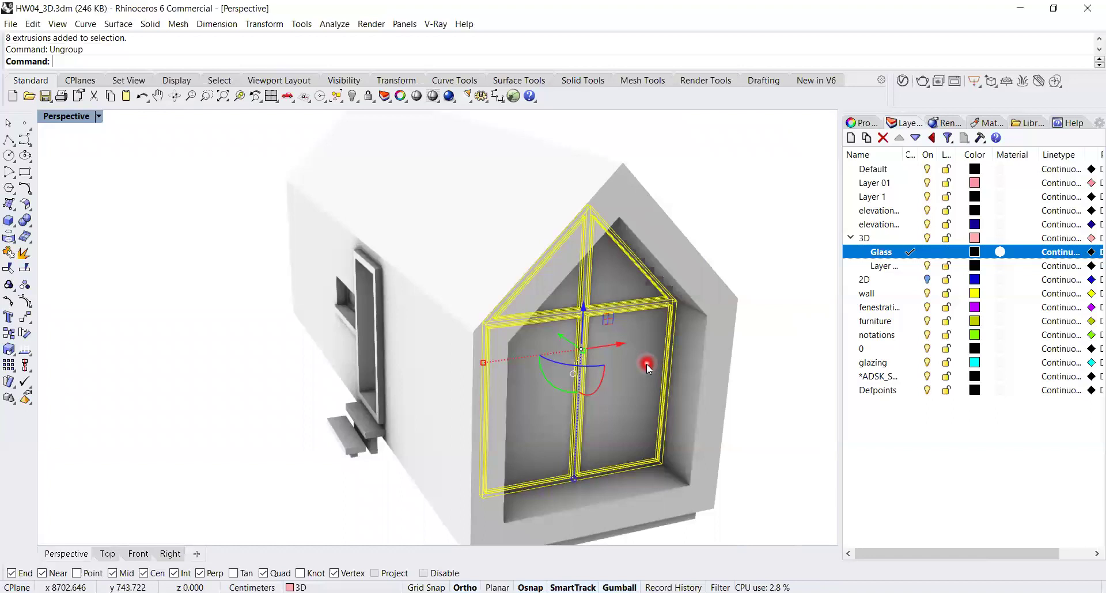
- Exclude the four glass panes from the gable window selection and group the remaining frame pieces
{"action": "left_click", "coordinate": [617, 392], "text": "ctrl"}
{"action": "left_click", "coordinate": [542, 419], "text": "ctrl"}
{"action": "left_click", "coordinate": [568, 295], "text": "ctrl"}
{"action": "left_click", "coordinate": [681, 407], "text": "ctrl"}
{"action": "type", "text": "Group"}
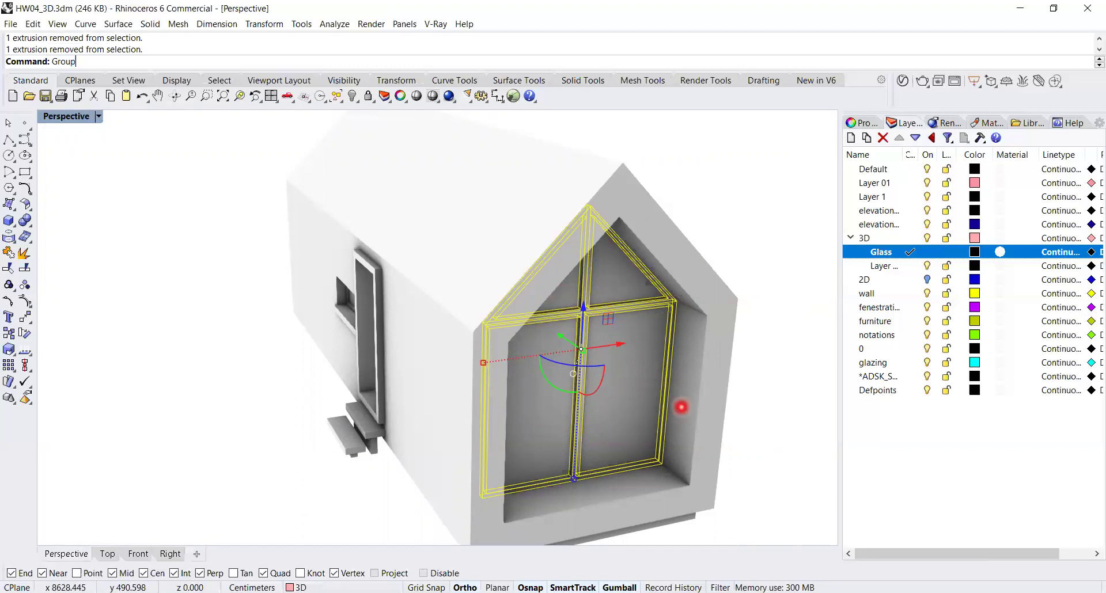
{"action": "key", "text": "Return"}
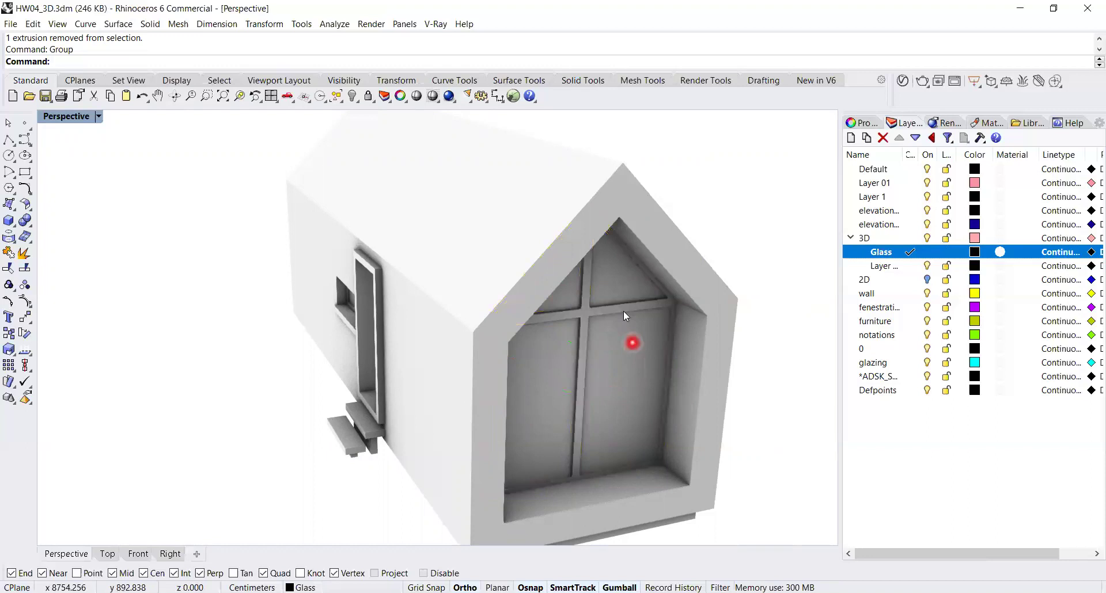
- Group the four glass panes of the gable-end window together
{"action": "left_click", "coordinate": [623, 310]}
{"action": "left_click", "coordinate": [615, 344]}
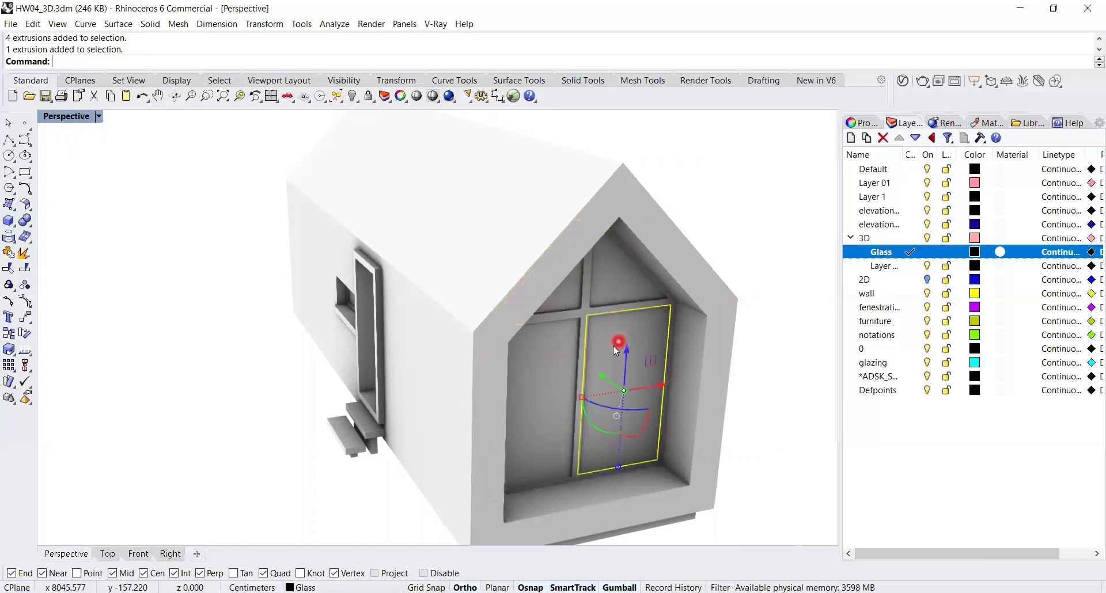
{"action": "left_click", "coordinate": [553, 362]}
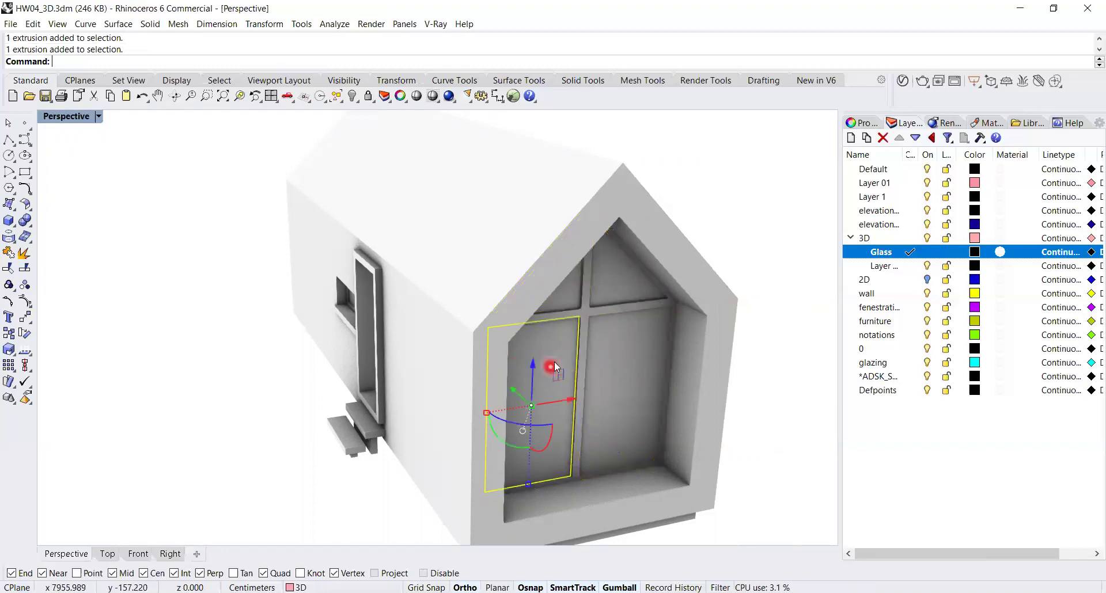
{"action": "left_click", "coordinate": [618, 350], "text": "shift"}
{"action": "left_click", "coordinate": [620, 289], "text": "shift"}
{"action": "left_click", "coordinate": [566, 286], "text": "shift"}
{"action": "key", "text": "ctrl+g"}
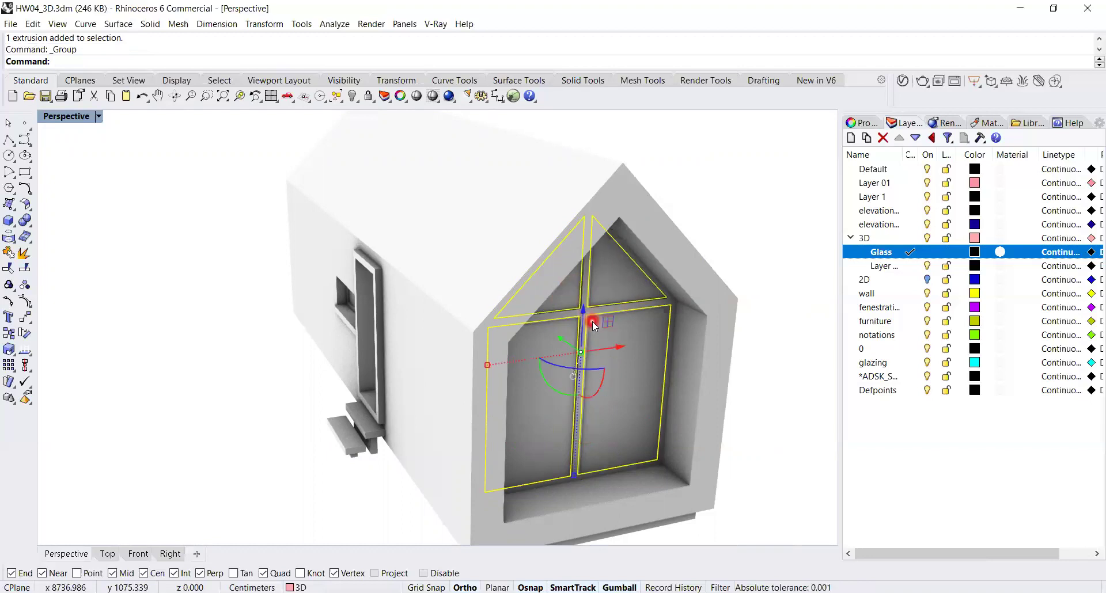
{"action": "left_click", "coordinate": [619, 260]}
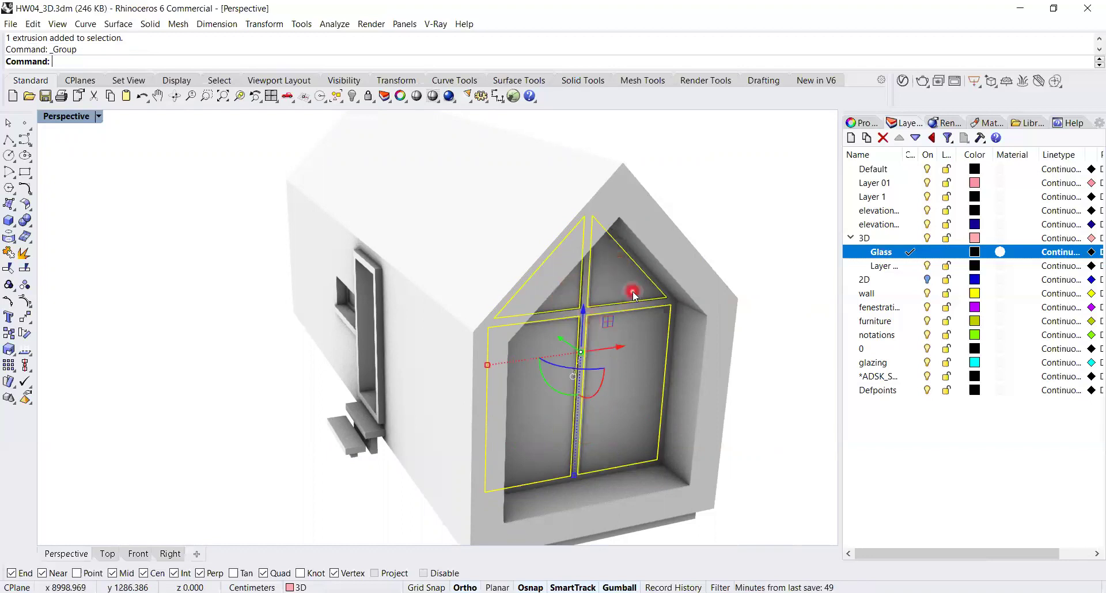
{"action": "key", "text": "Escape"}
{"action": "left_click", "coordinate": [628, 302]}
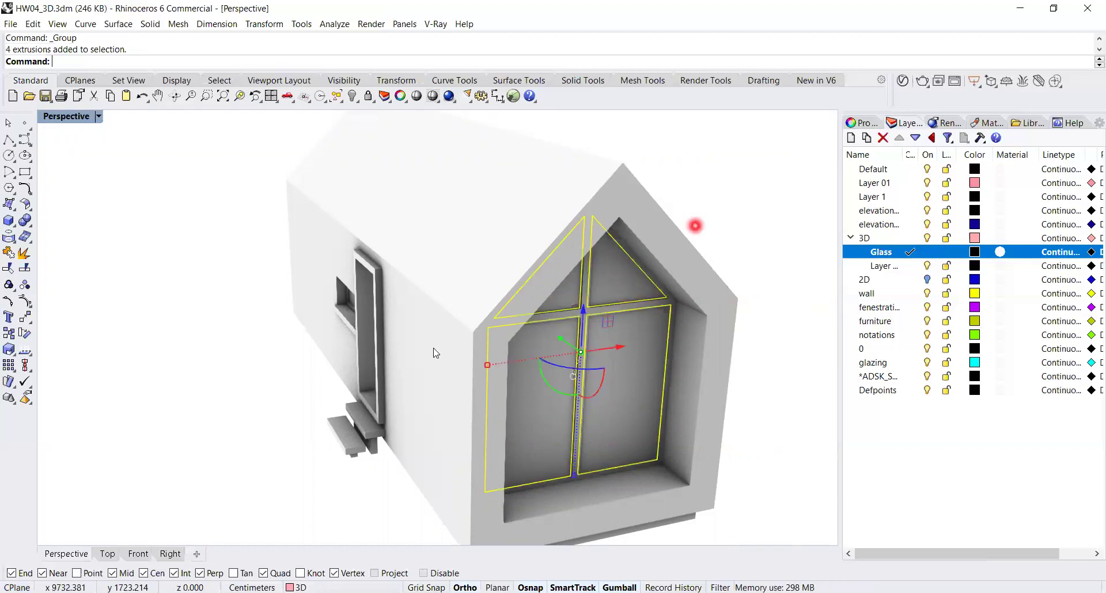
{"action": "right_click", "coordinate": [887, 253]}
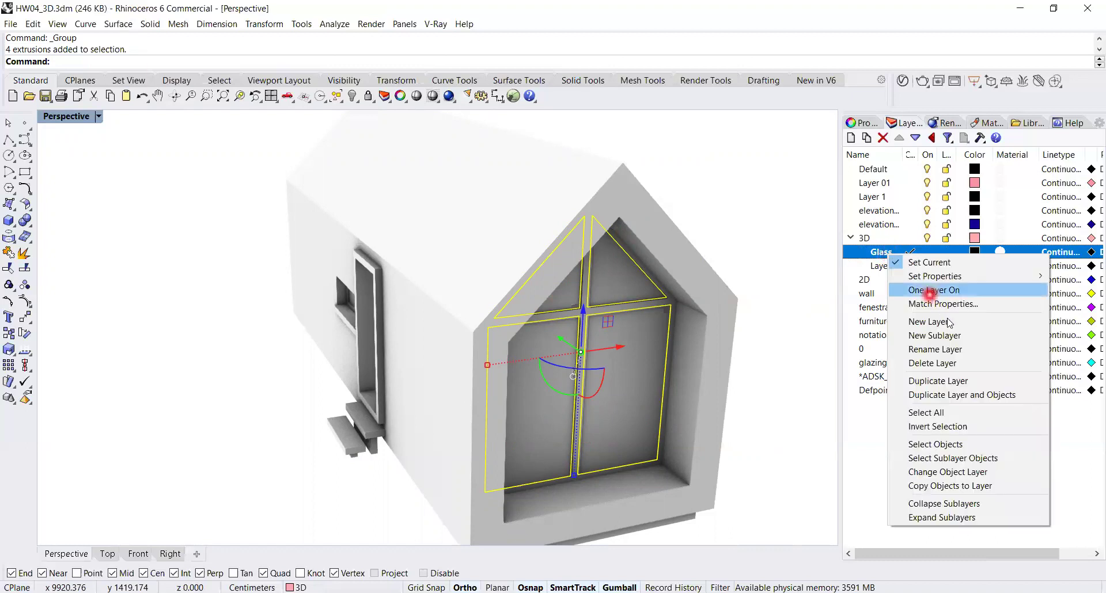
{"action": "left_click", "coordinate": [769, 258]}
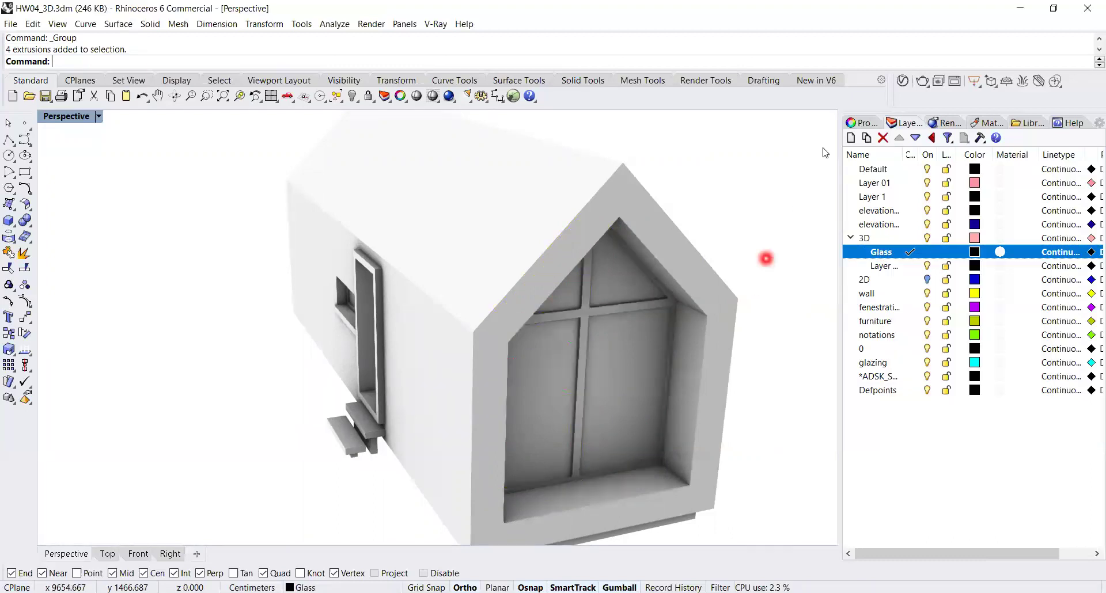
- Inspect the object properties of the grouped gable panes to check their layer assignment
{"action": "left_click", "coordinate": [859, 123]}
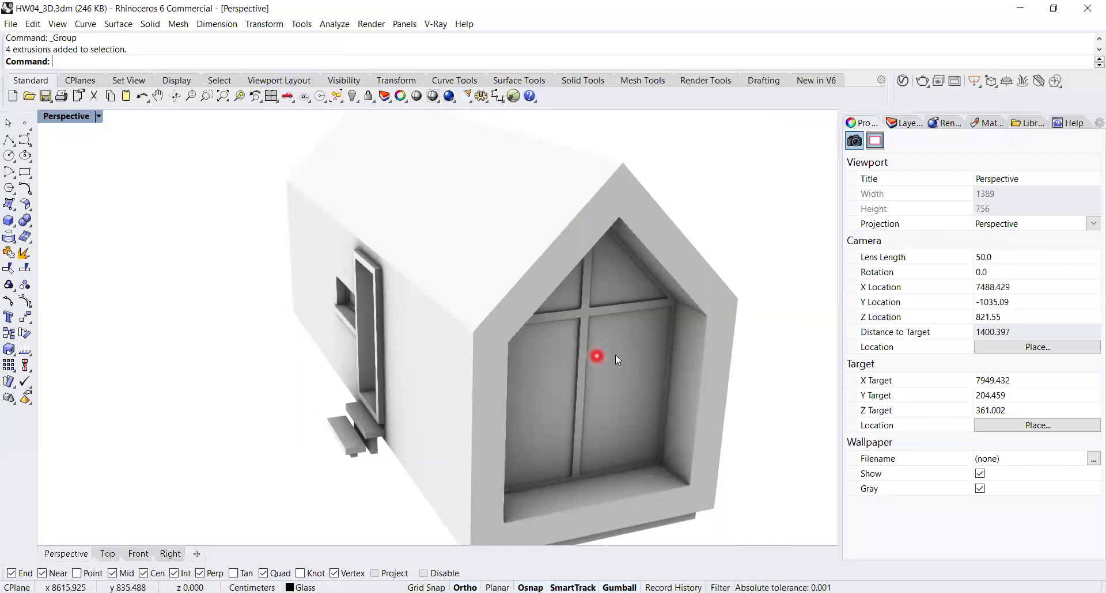
{"action": "left_click", "coordinate": [616, 356]}
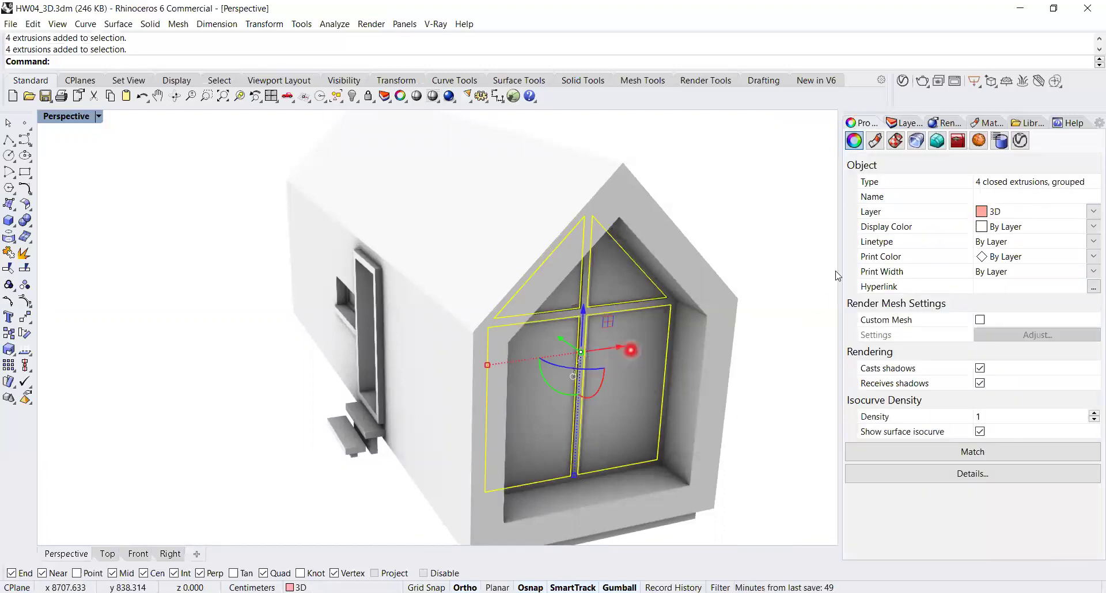
{"action": "key", "text": "Escape"}
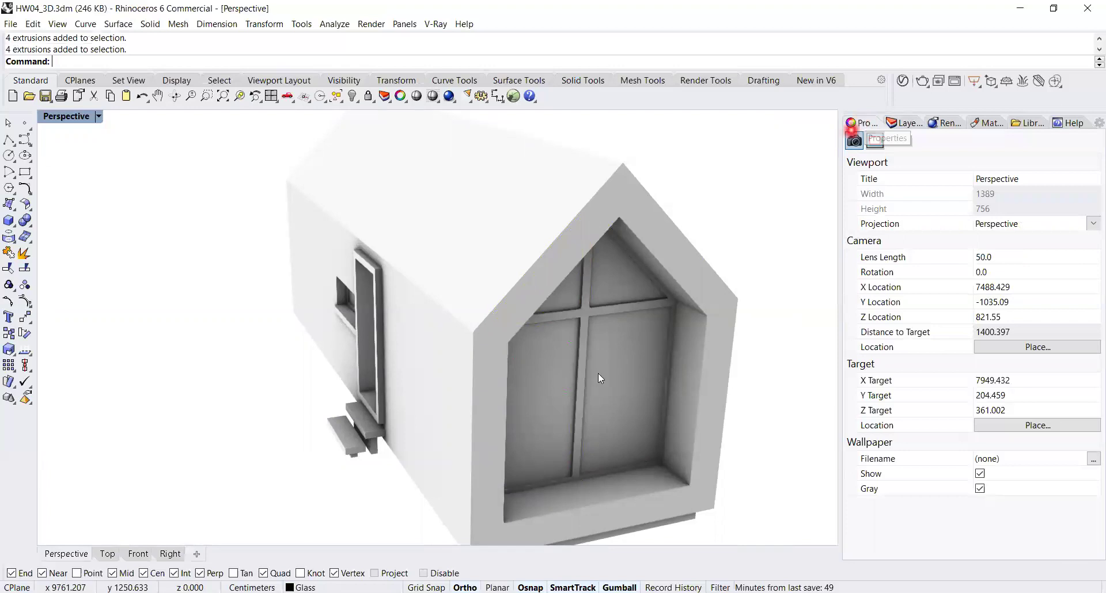
{"action": "left_click", "coordinate": [614, 361]}
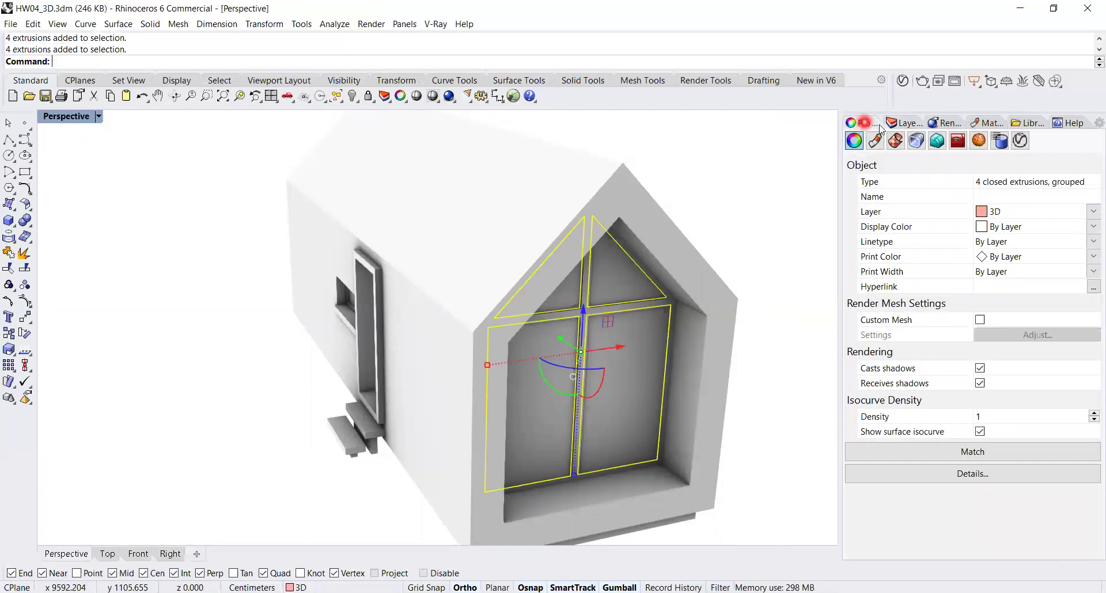
{"action": "left_click", "coordinate": [867, 212]}
{"action": "left_click", "coordinate": [874, 216]}
{"action": "left_click", "coordinate": [988, 213]}
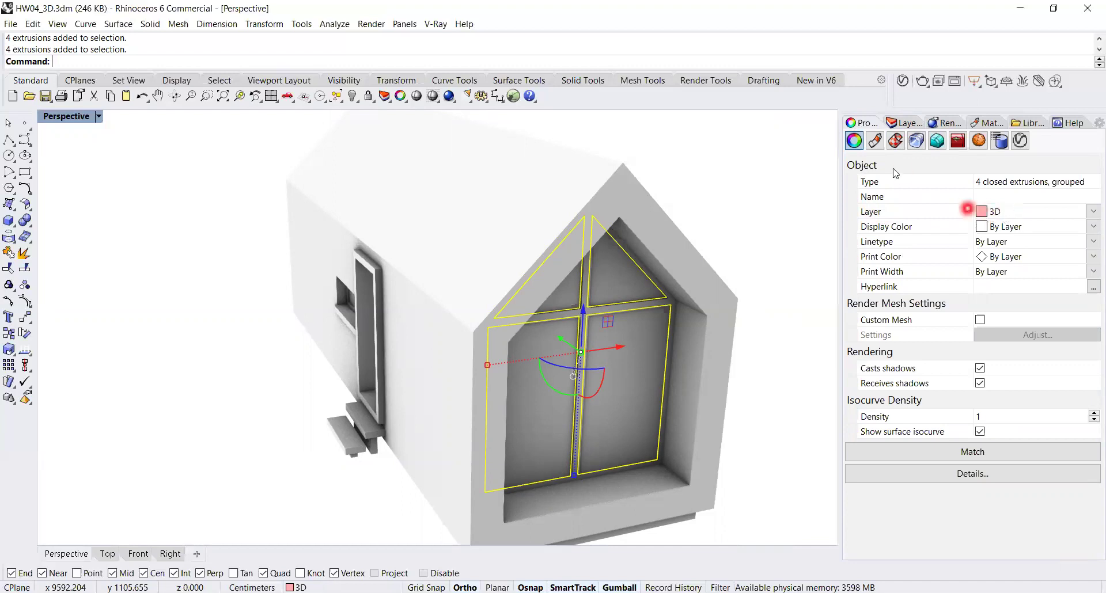
- Move the grouped glass panes of the gable-end window to the Glass layer
{"action": "left_click", "coordinate": [890, 123]}
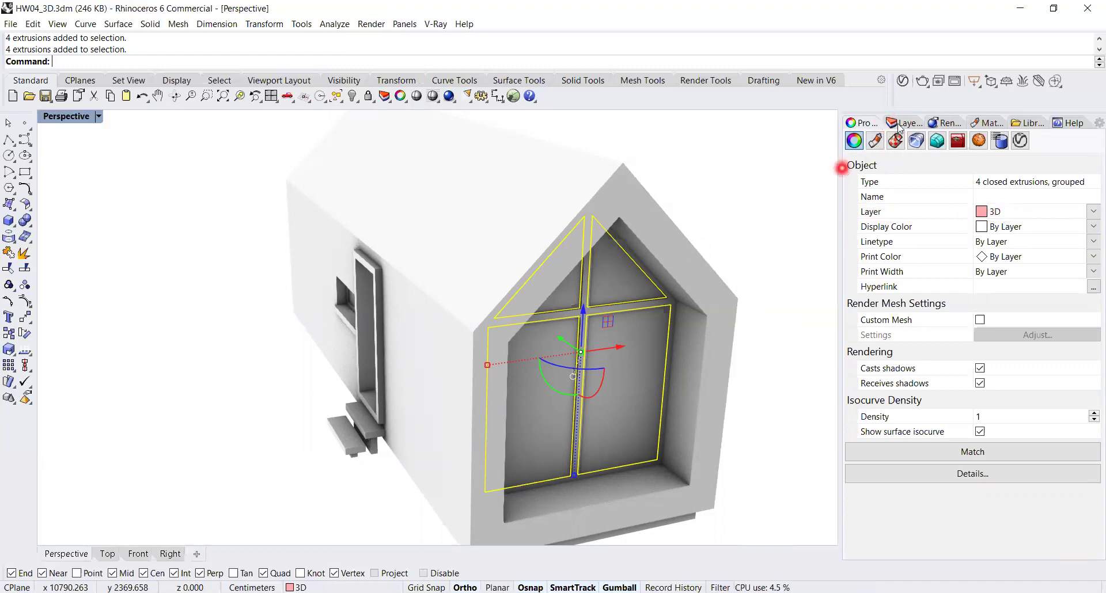
{"action": "left_click", "coordinate": [899, 123]}
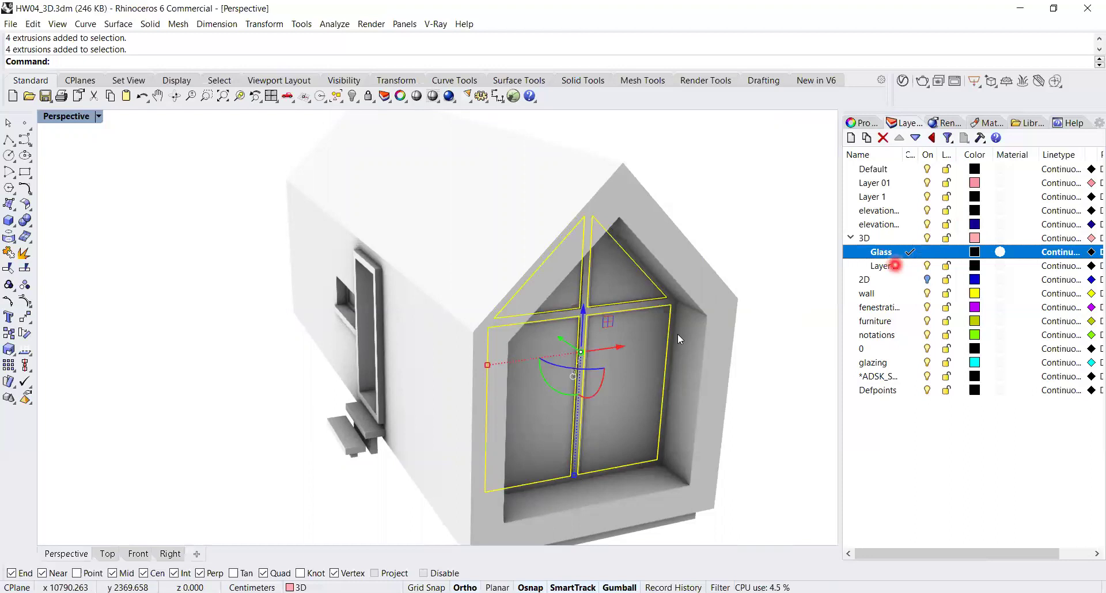
{"action": "left_click", "coordinate": [882, 254]}
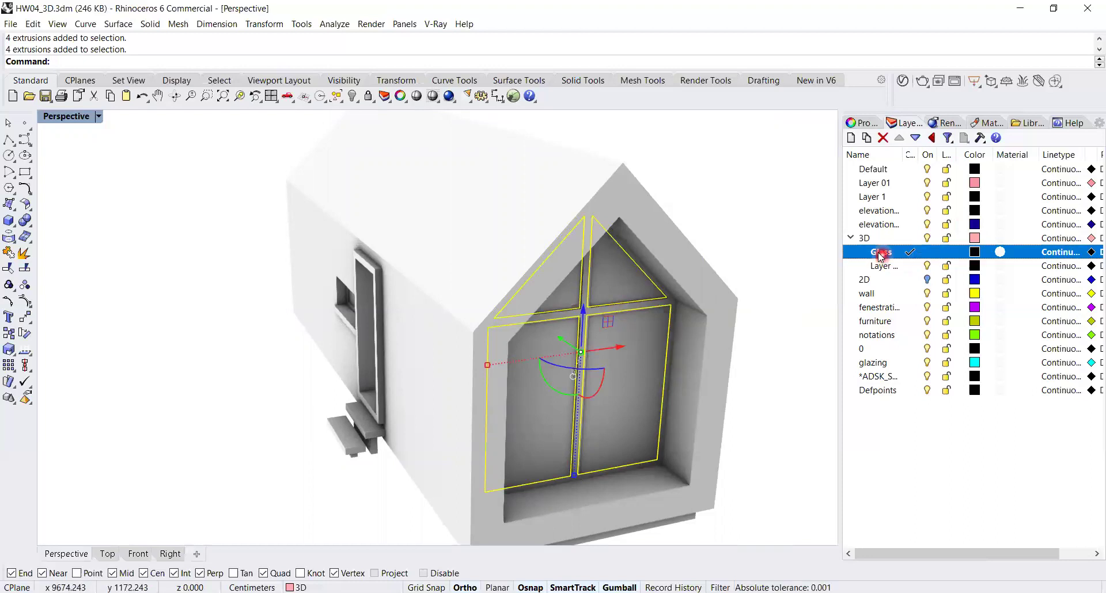
{"action": "right_click", "coordinate": [885, 254]}
{"action": "left_click", "coordinate": [930, 300]}
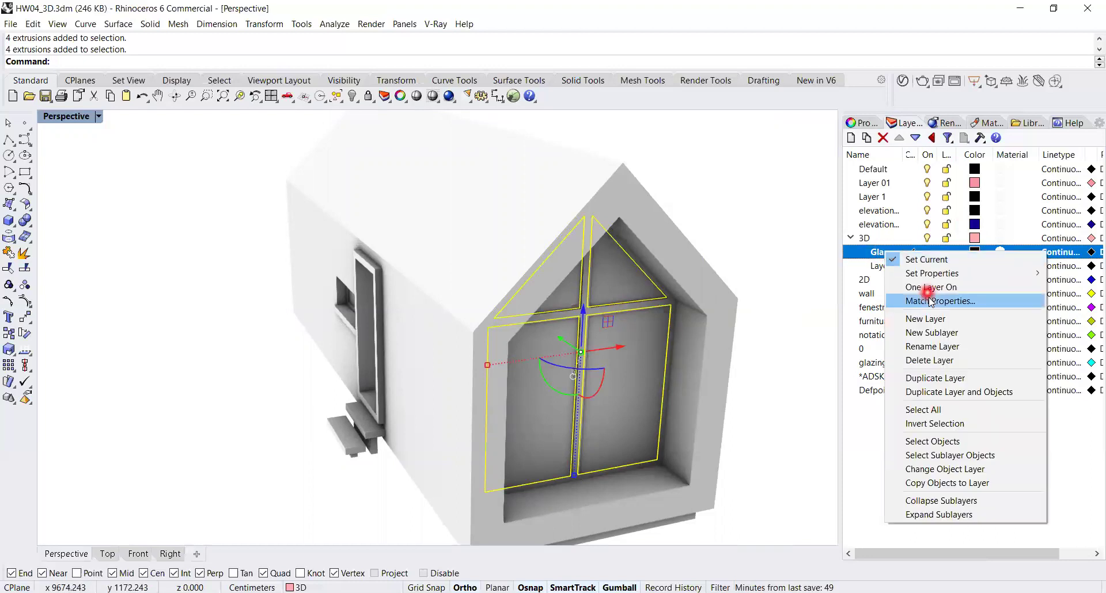
{"action": "left_click", "coordinate": [973, 473]}
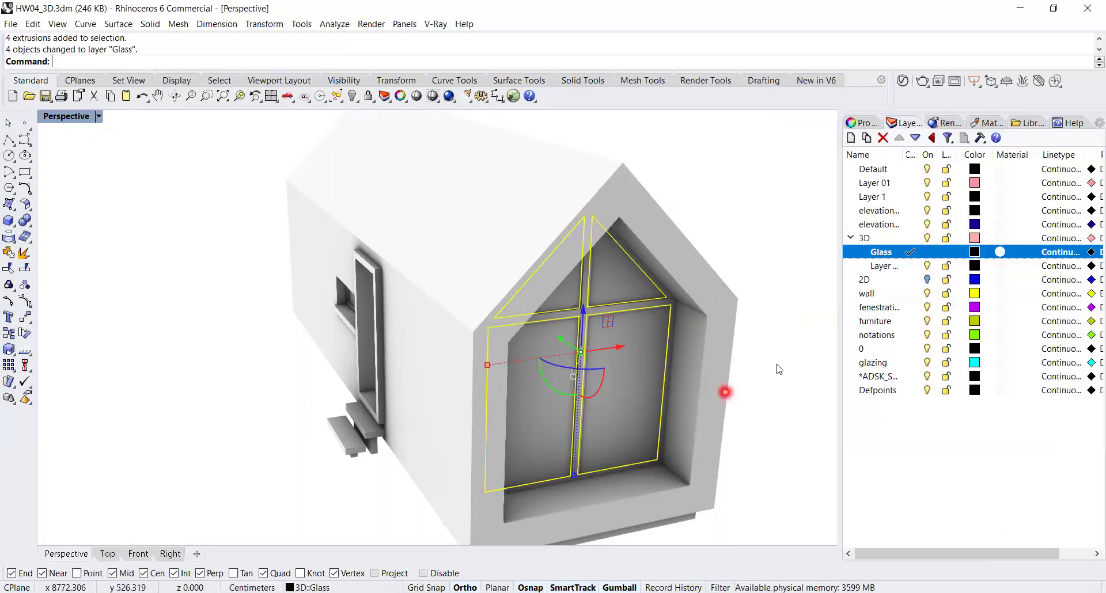
{"action": "left_click", "coordinate": [755, 242]}
{"action": "left_click", "coordinate": [627, 346]}
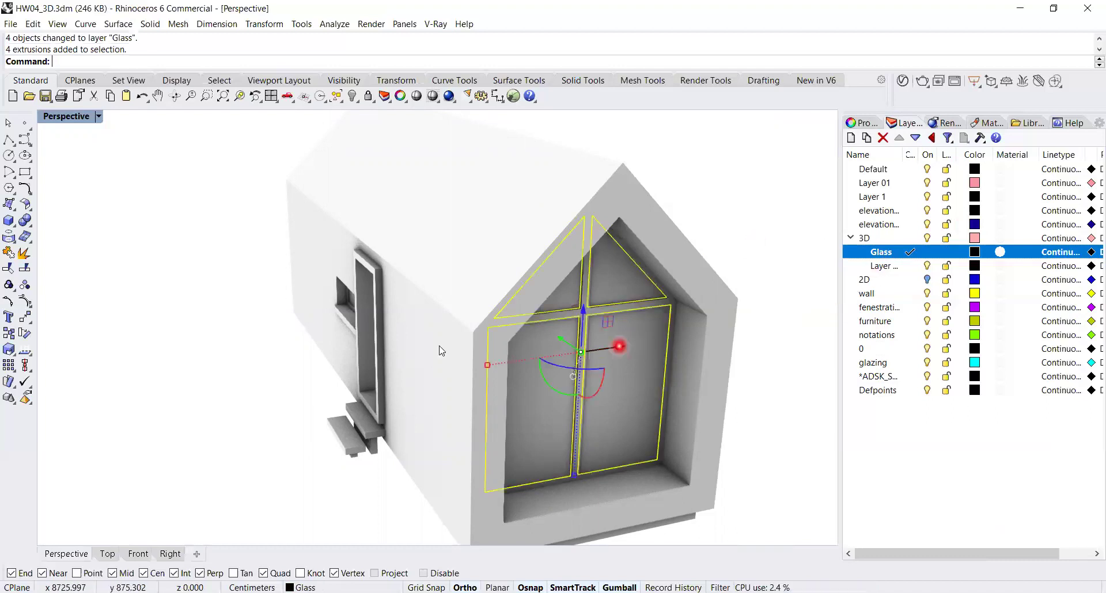
- Assign a material of type Glass to the Glass layer and inspect a window pane up close
{"action": "right_click_drag", "start_coordinate": [358, 330], "coordinate": [458, 324]}
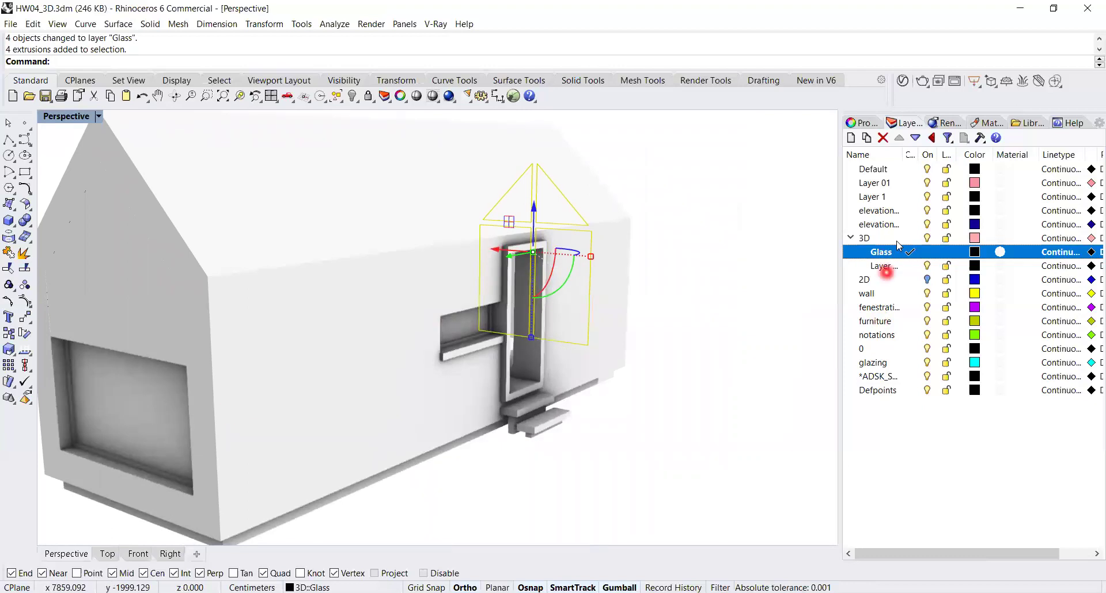
{"action": "left_click", "coordinate": [1001, 252]}
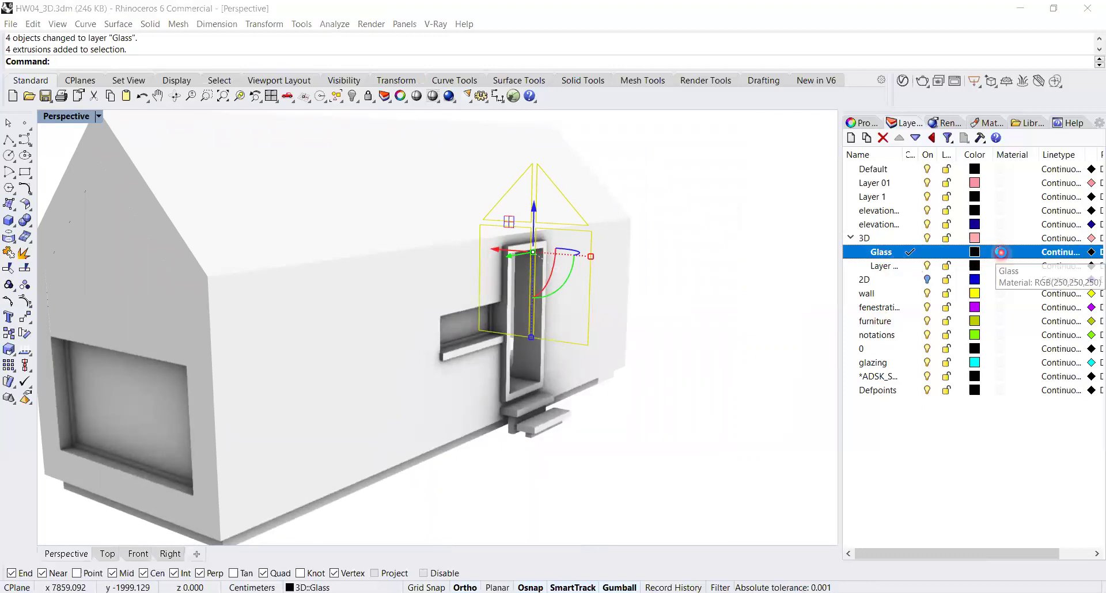
{"action": "left_click", "coordinate": [618, 244]}
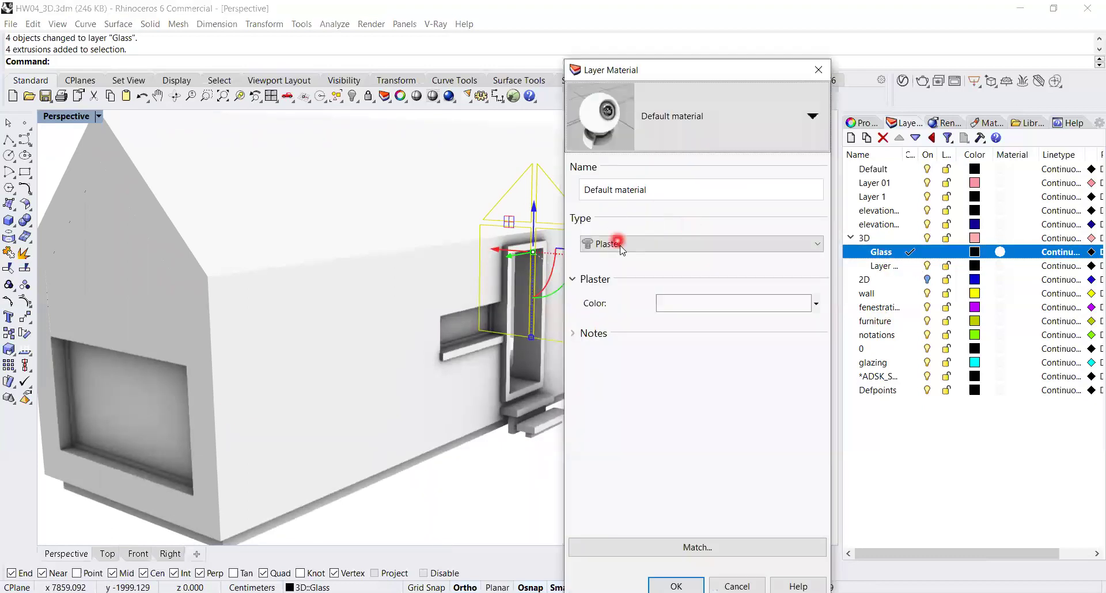
{"action": "left_click", "coordinate": [622, 285]}
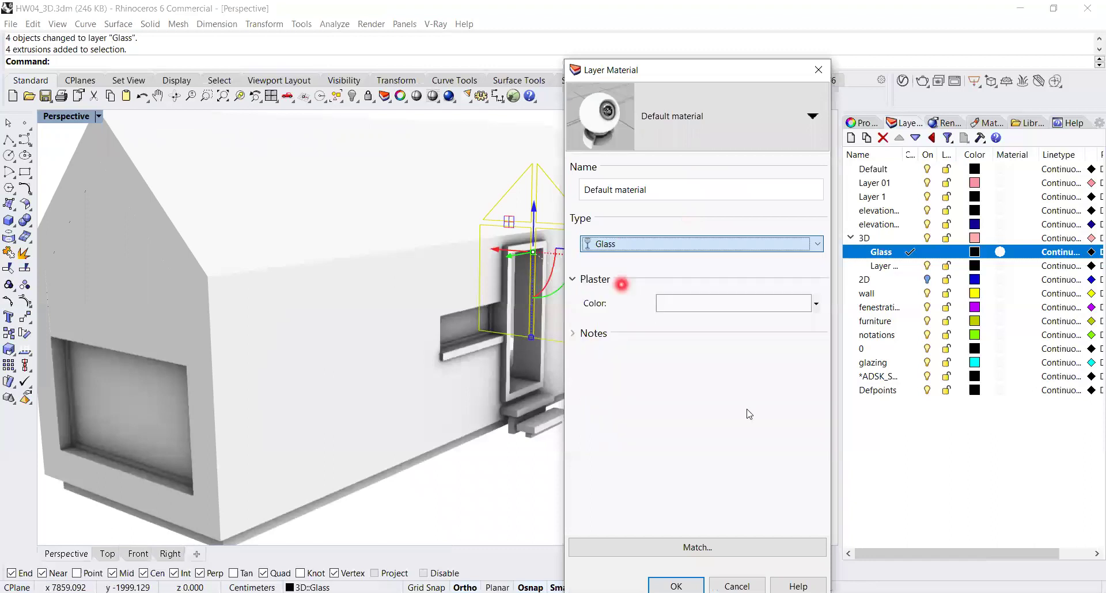
{"action": "left_click", "coordinate": [684, 583]}
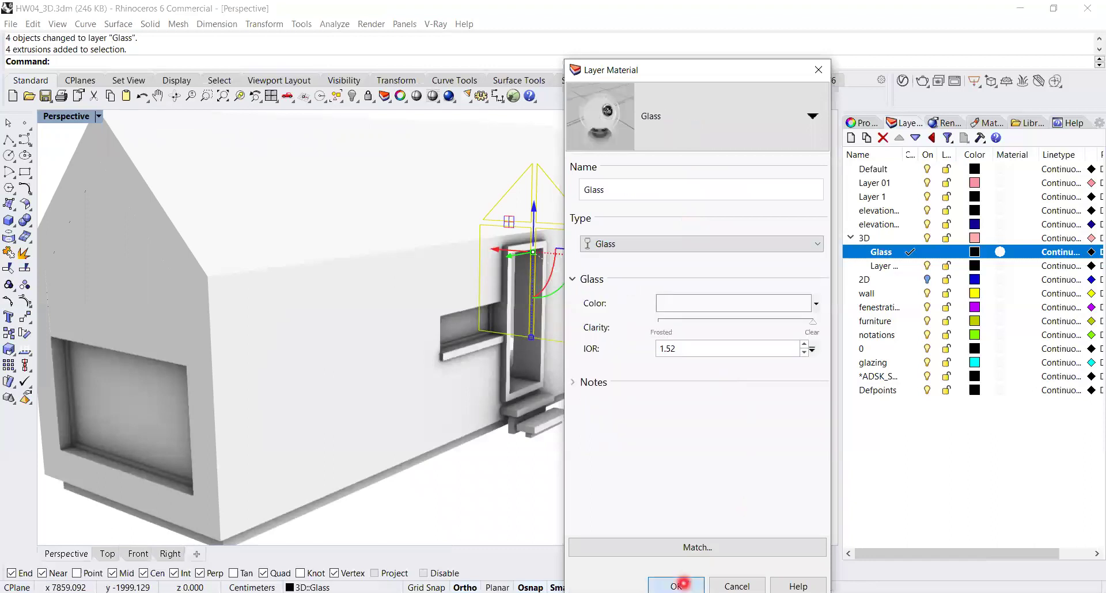
{"action": "right_click_drag", "start_coordinate": [202, 445], "coordinate": [603, 340]}
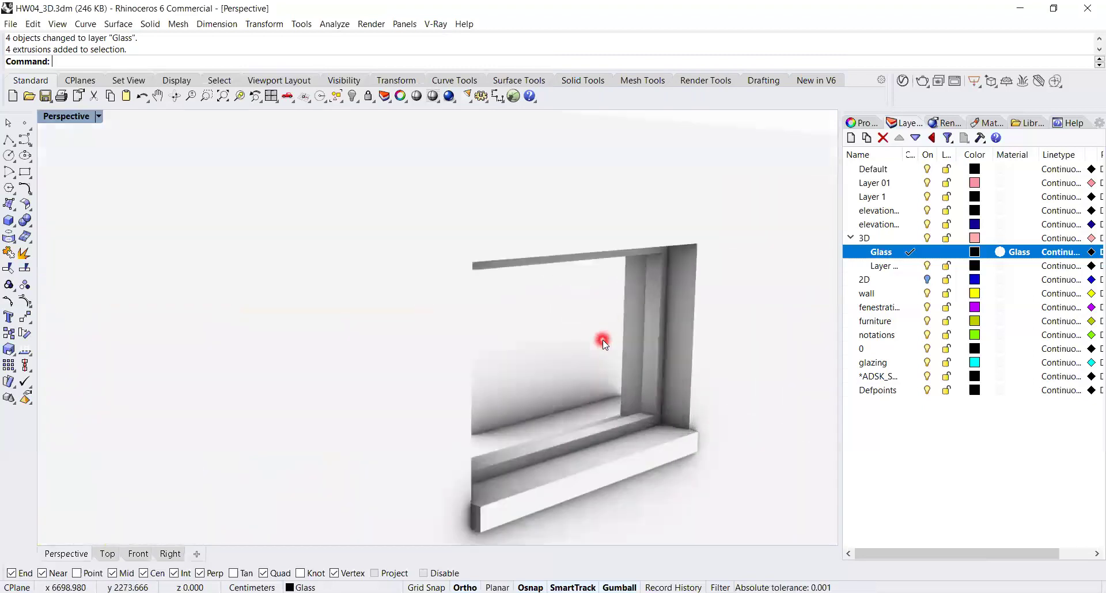
- Examine the small side window, the gable-end glazing and the entrance side of the house in the rendered view
{"action": "scroll", "coordinate": [603, 340], "scroll_direction": "up", "scroll_amount": 5}
{"action": "scroll", "coordinate": [602, 340], "scroll_direction": "down", "scroll_amount": 4}
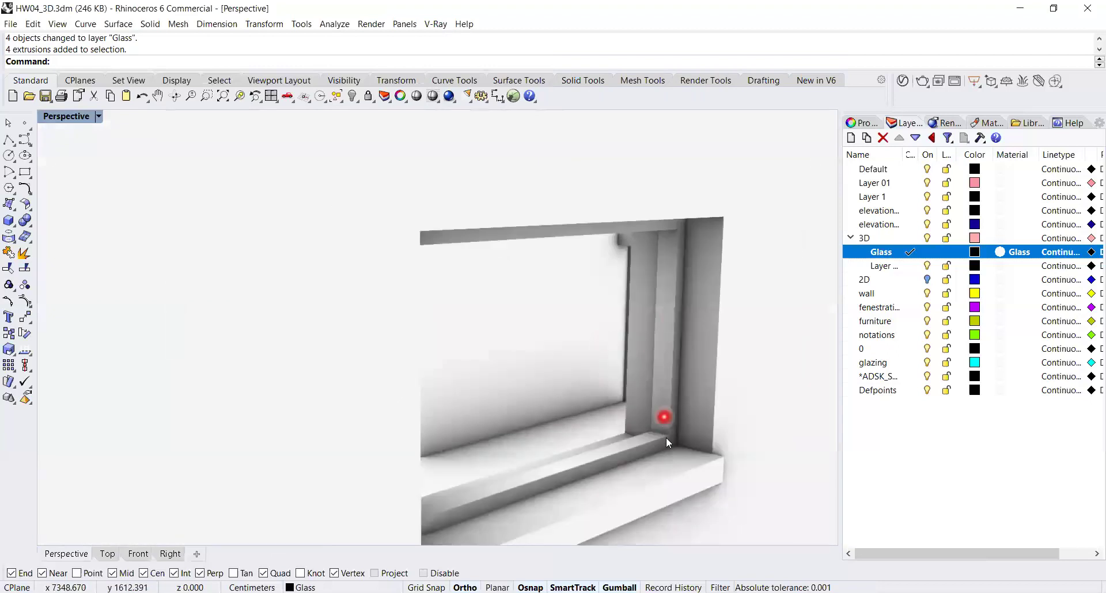
{"action": "scroll", "coordinate": [667, 440], "scroll_direction": "up", "scroll_amount": 3}
{"action": "scroll", "coordinate": [645, 399], "scroll_direction": "down", "scroll_amount": 5}
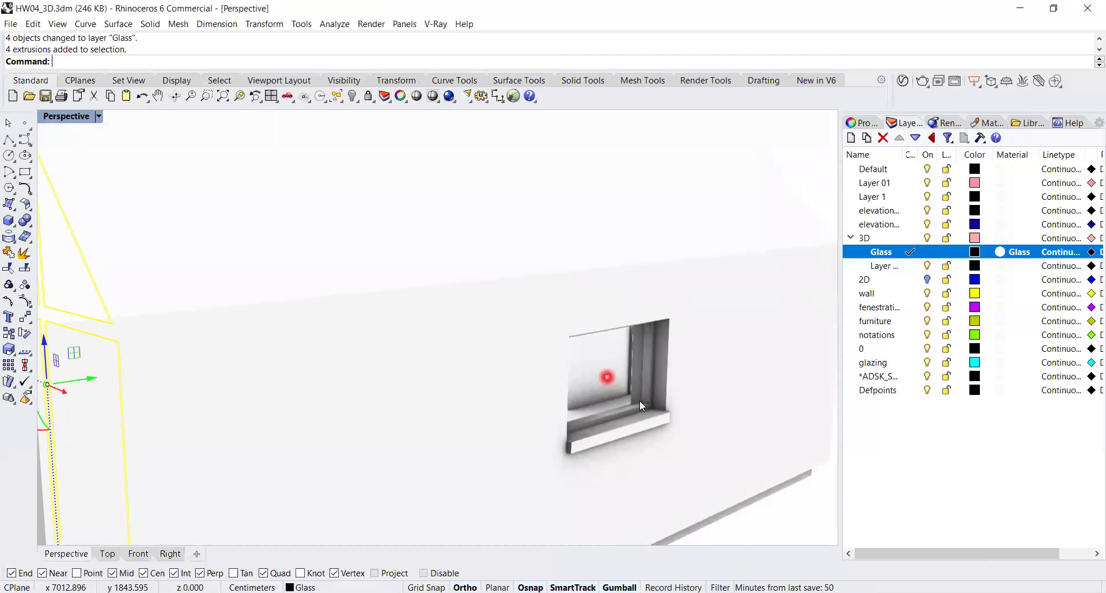
{"action": "scroll", "coordinate": [516, 422], "scroll_direction": "down", "scroll_amount": 5}
{"action": "right_click_drag", "start_coordinate": [491, 417], "coordinate": [500, 288]}
{"action": "scroll", "coordinate": [566, 344], "scroll_direction": "up", "scroll_amount": 5}
{"action": "left_click", "coordinate": [500, 285]}
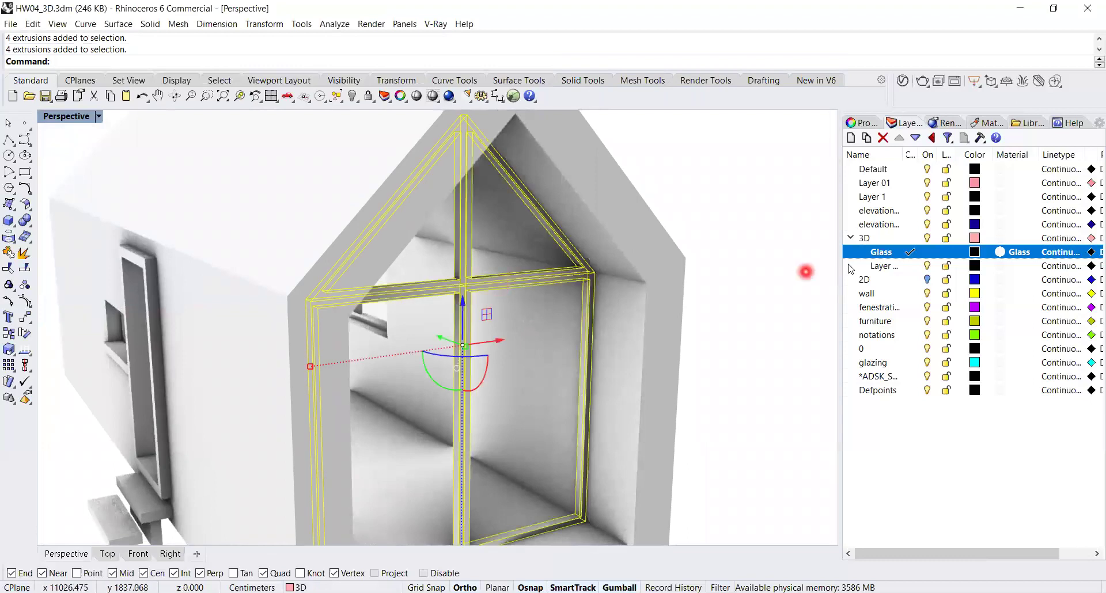
{"action": "key", "text": "Escape"}
{"action": "right_click_drag", "start_coordinate": [679, 190], "coordinate": [661, 369]}
{"action": "scroll", "coordinate": [624, 344], "scroll_direction": "down", "scroll_amount": 5}
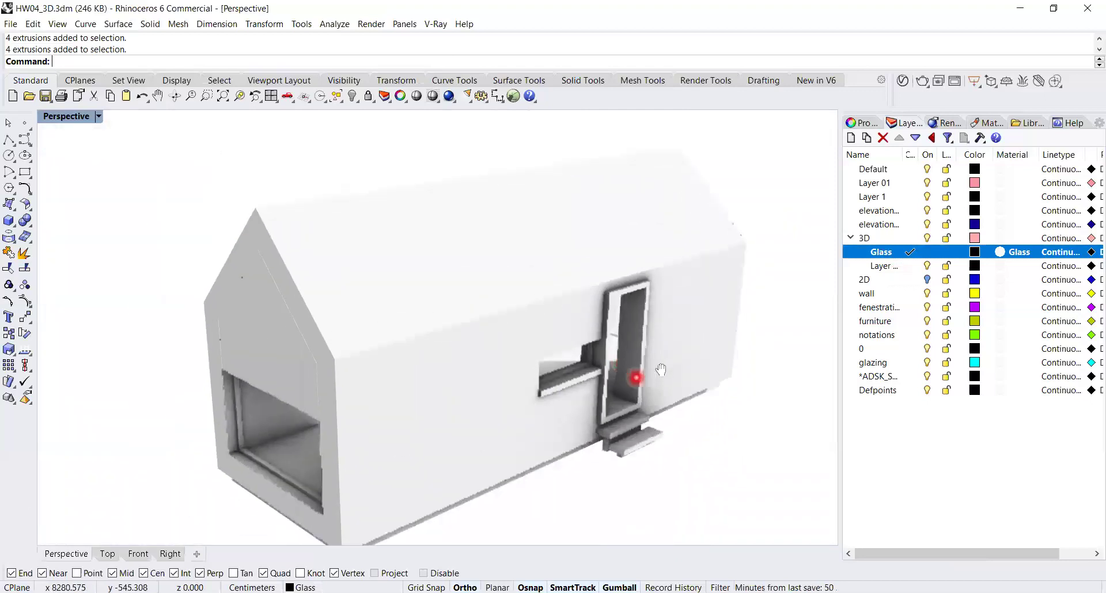
{"action": "right_click_drag", "start_coordinate": [535, 392], "coordinate": [483, 344]}
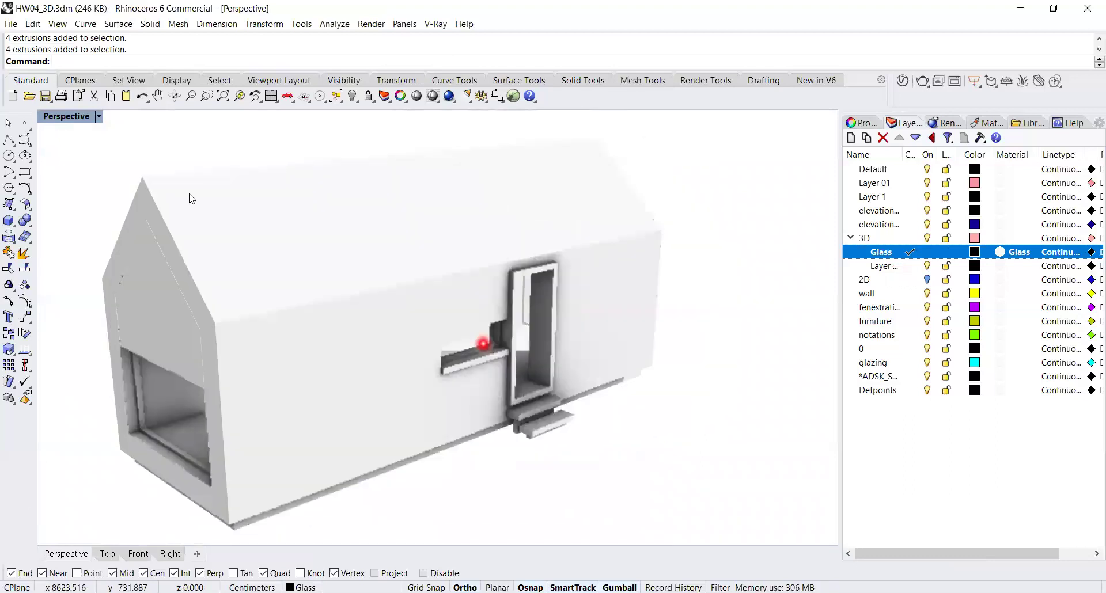
- Switch the Perspective viewport to Ghosted display and group the entrance stair parts, leaving out the floor slab
{"action": "left_click", "coordinate": [98, 116]}
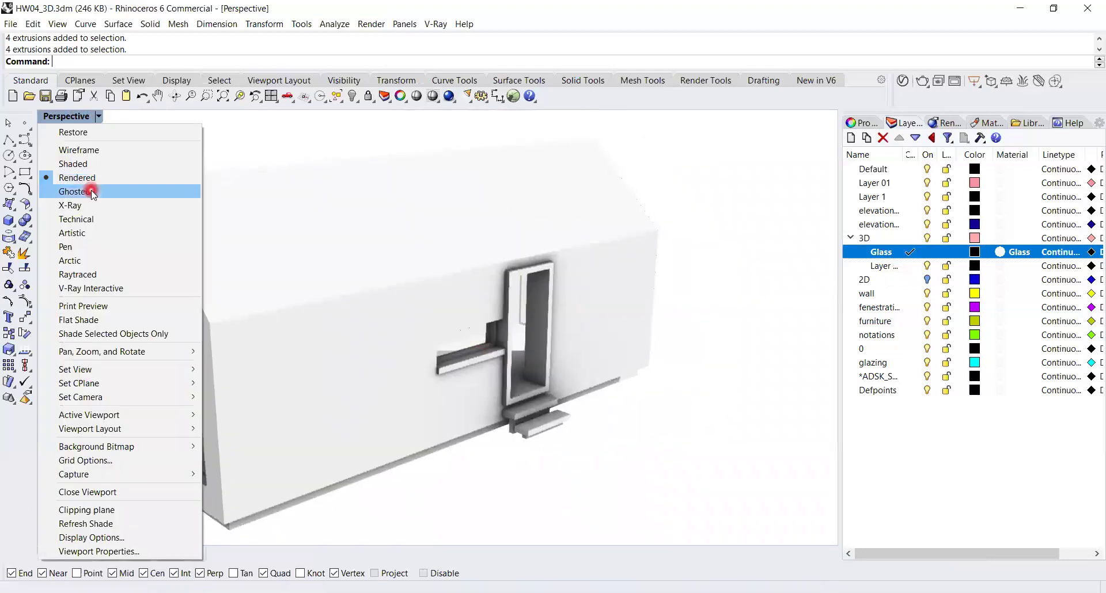
{"action": "left_click", "coordinate": [92, 192]}
{"action": "scroll", "coordinate": [606, 420], "scroll_direction": "up", "scroll_amount": 6}
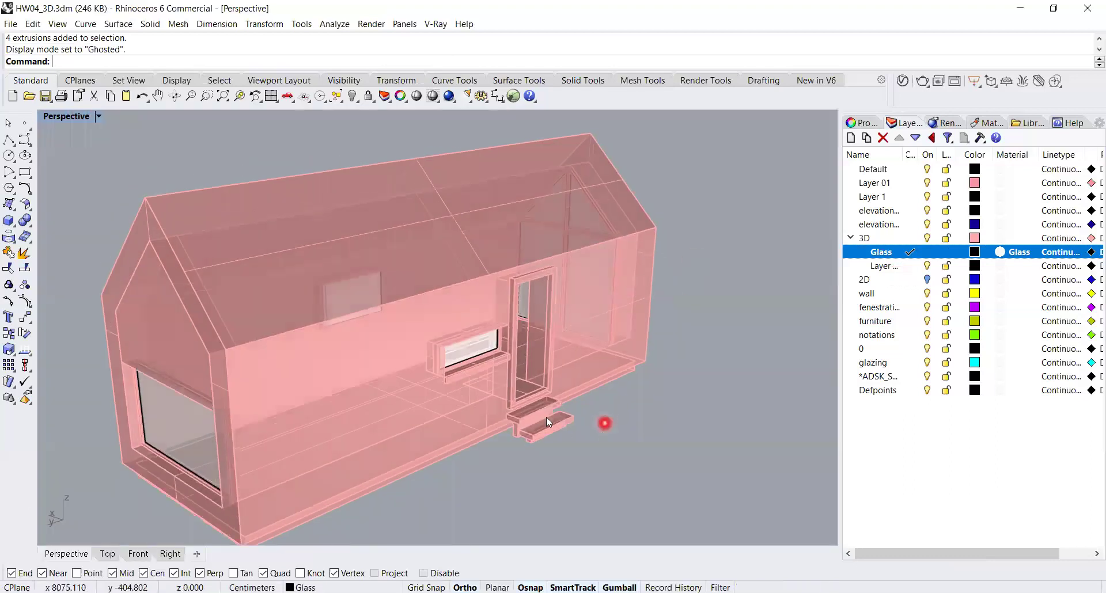
{"action": "left_click_drag", "start_coordinate": [537, 440], "coordinate": [493, 427]}
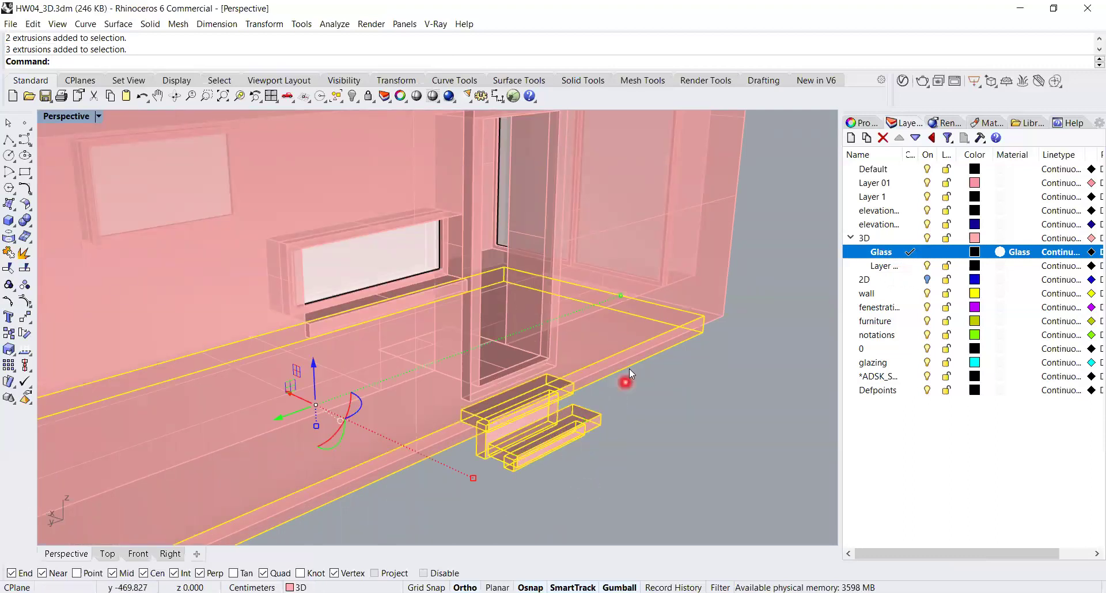
{"action": "left_click", "coordinate": [625, 385], "text": "ctrl"}
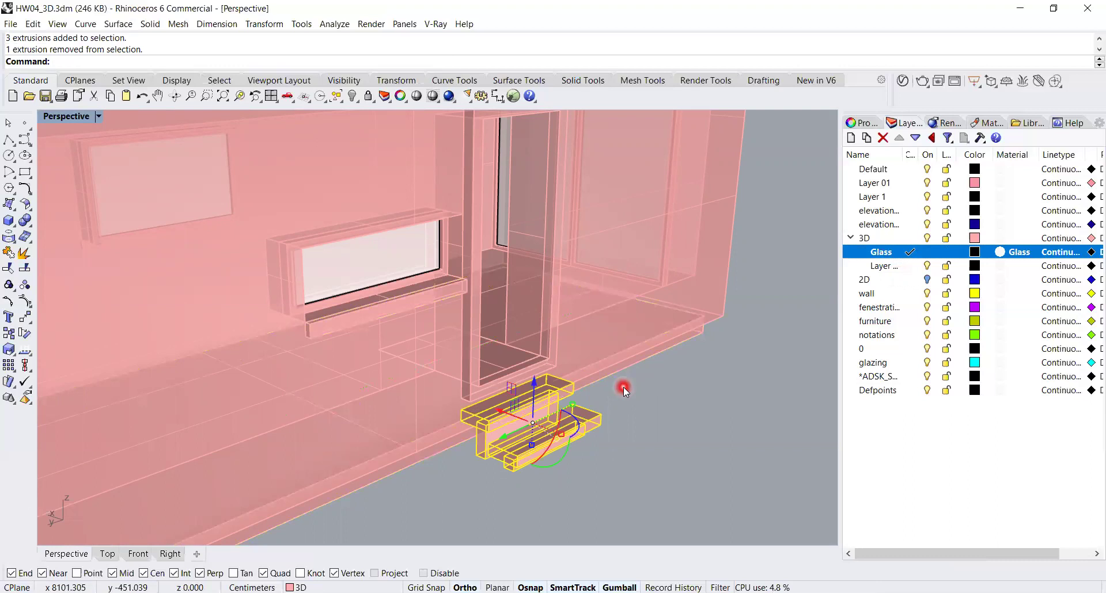
{"action": "key", "text": "ctrl+g"}
{"action": "left_click", "coordinate": [625, 390]}
- Move the grouped entrance stairs to the Layer 05 sublayer under 3D
{"action": "left_click", "coordinate": [584, 417]}
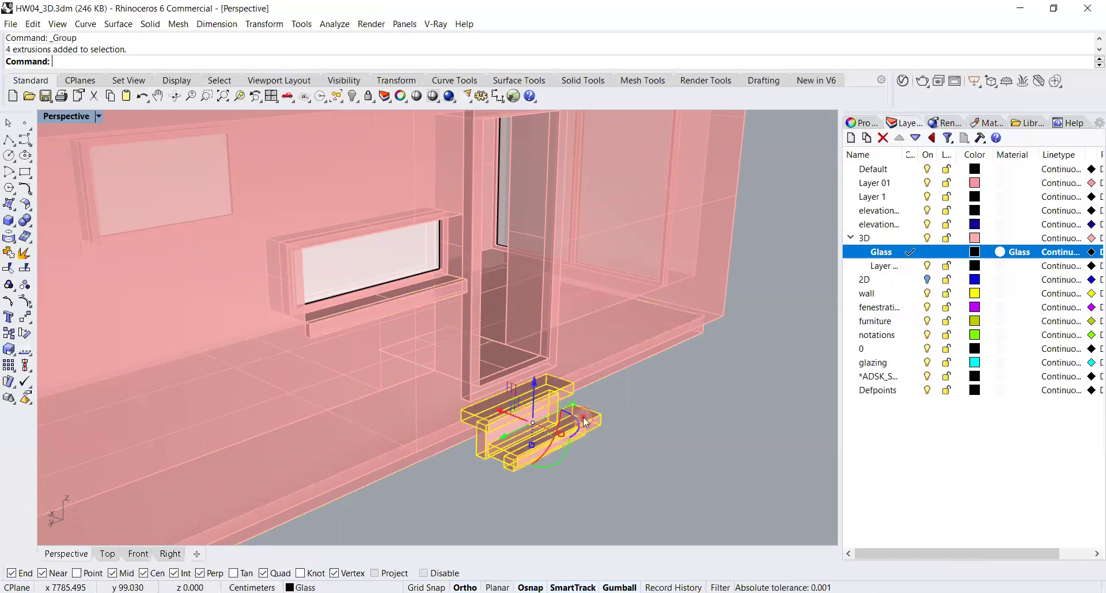
{"action": "right_click", "coordinate": [892, 268]}
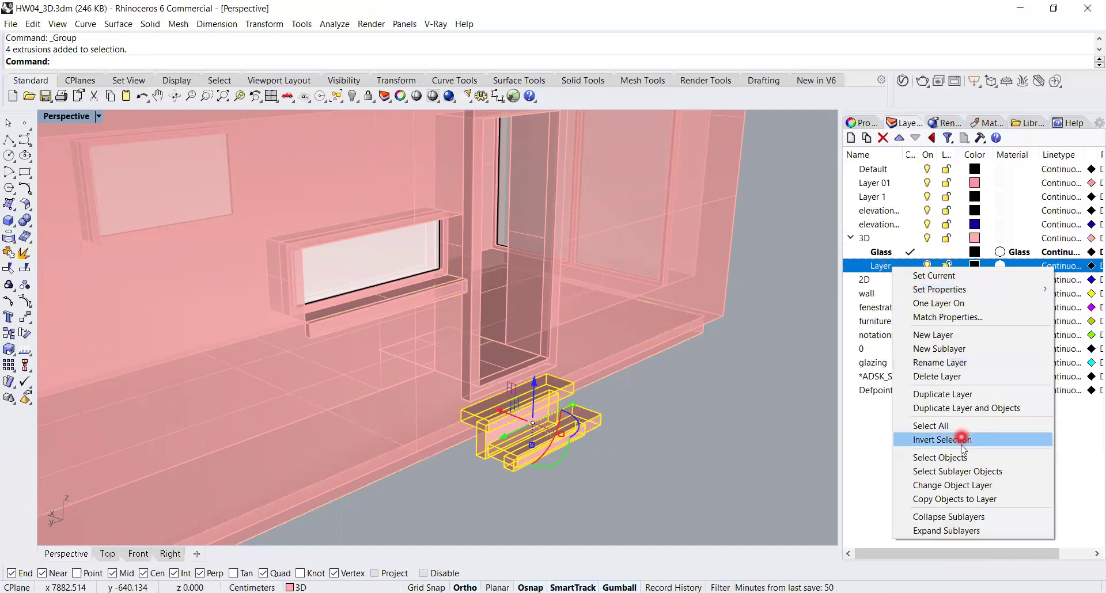
{"action": "left_click", "coordinate": [953, 485]}
- Rename the Layer 05 sublayer as stairs and deselect the stair group
{"action": "double_click", "coordinate": [897, 268]}
{"action": "left_click_drag", "start_coordinate": [902, 269], "coordinate": [858, 269]}
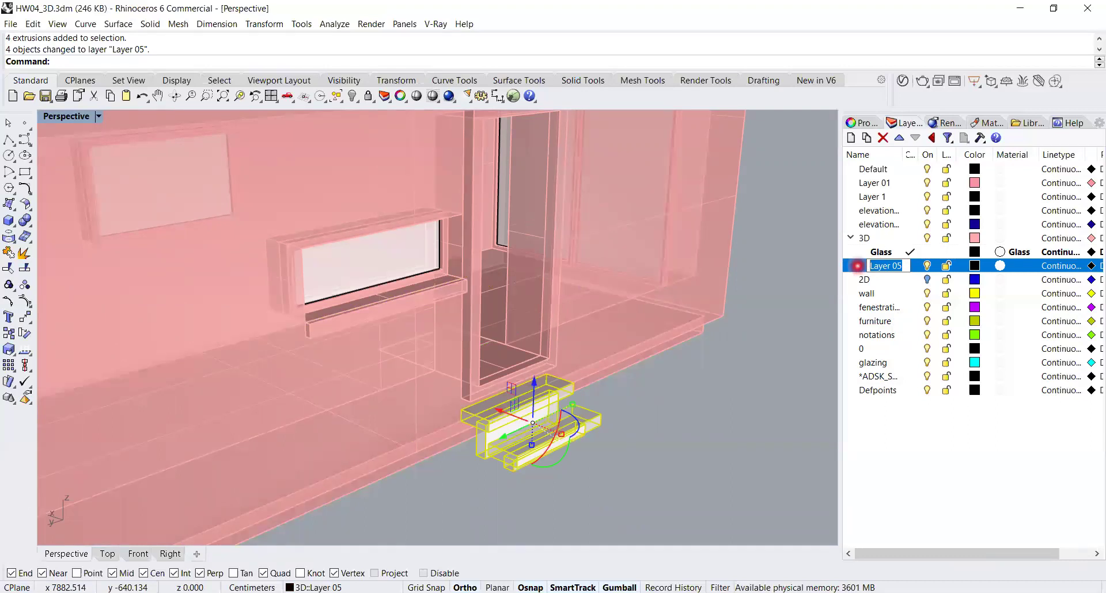
{"action": "type", "text": "sta"}
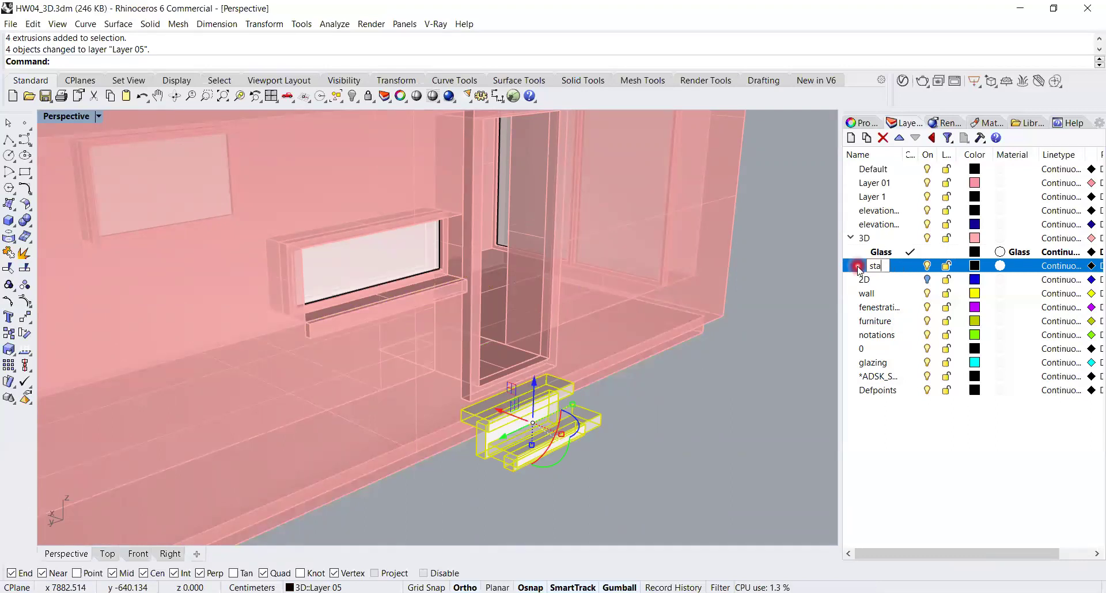
{"action": "type", "text": "irs"}
{"action": "key", "text": "Return"}
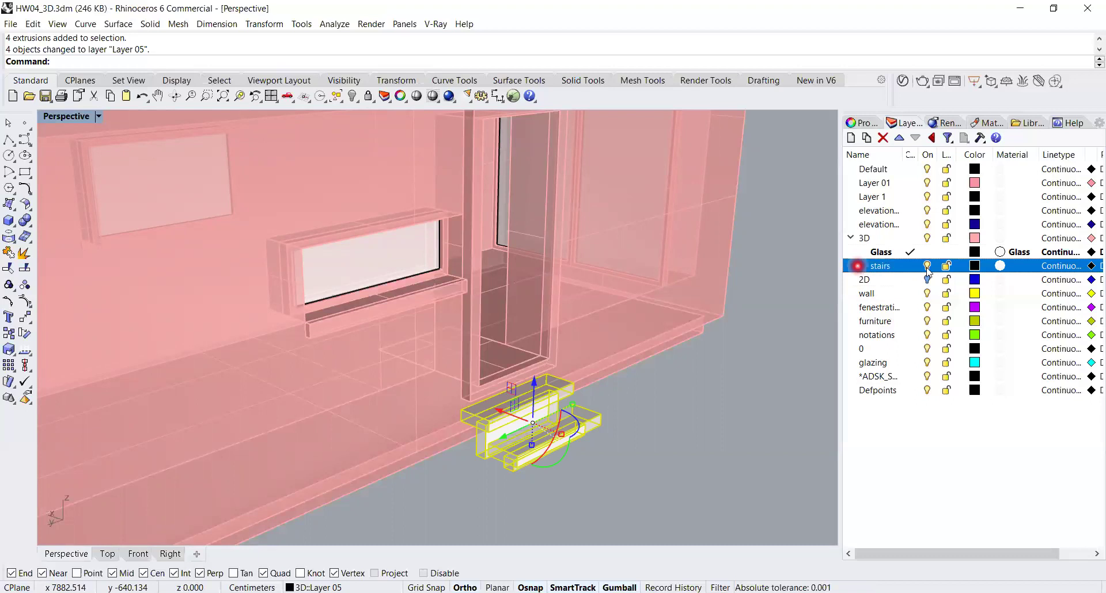
{"action": "left_click", "coordinate": [766, 449]}
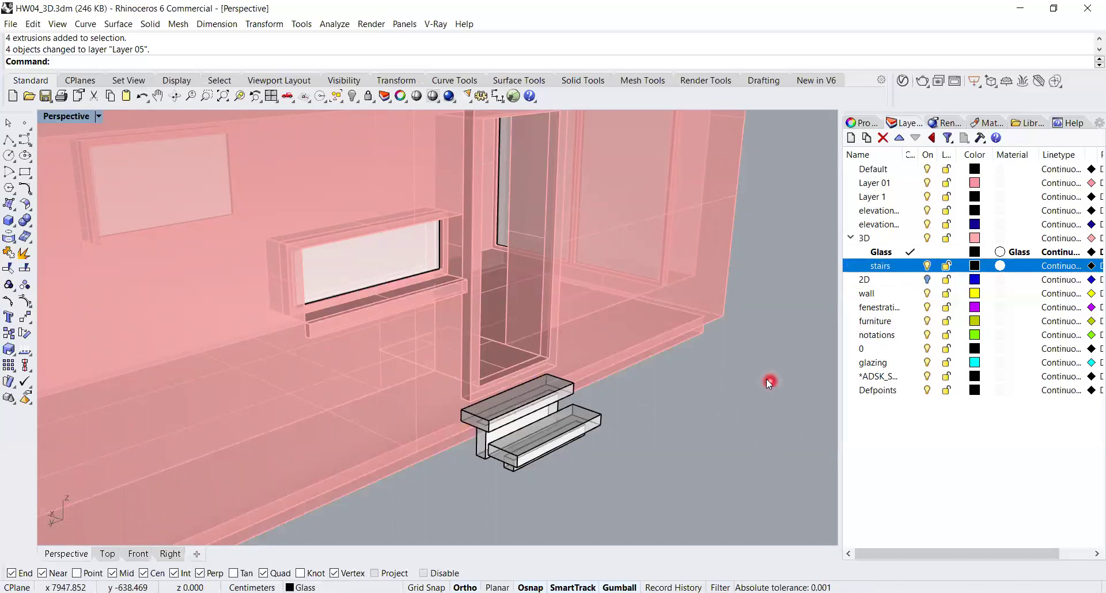
- Locate the 2D floor plan away from the house model and fit it closely in the Perspective view
{"action": "scroll", "coordinate": [687, 354], "scroll_direction": "down", "scroll_amount": 9}
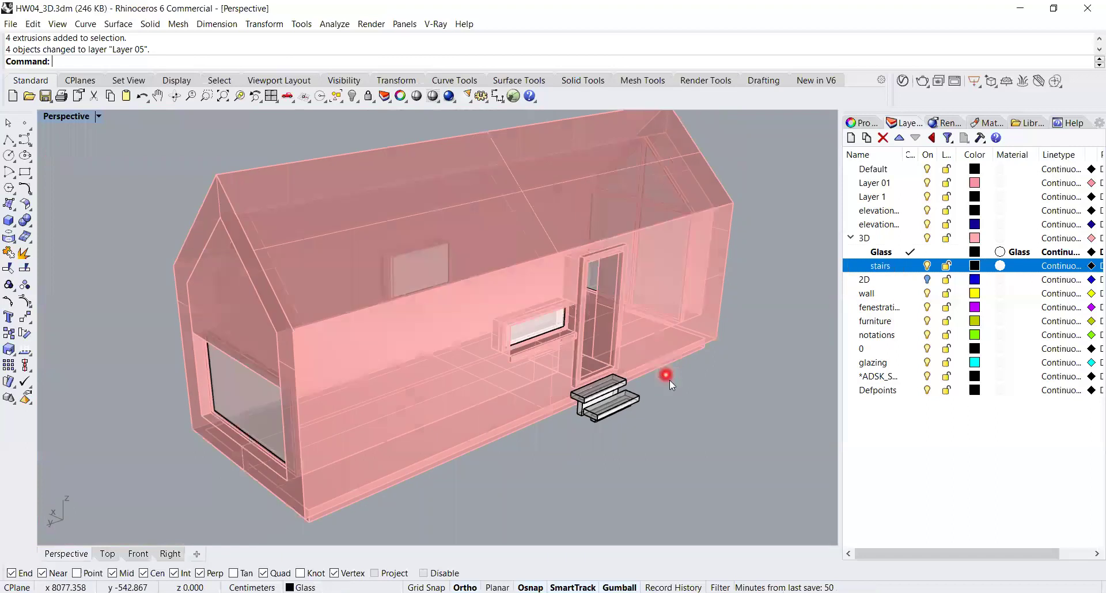
{"action": "right_click_drag", "start_coordinate": [656, 361], "coordinate": [548, 348]}
{"action": "right_click_drag", "start_coordinate": [333, 341], "coordinate": [559, 360]}
{"action": "scroll", "coordinate": [576, 360], "scroll_direction": "down", "scroll_amount": 2}
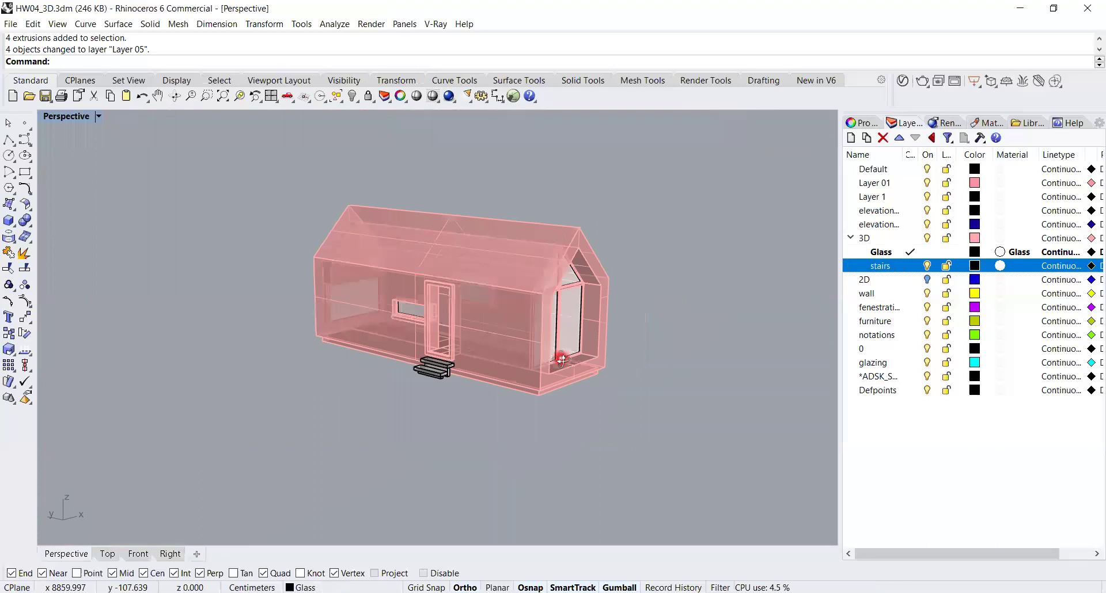
{"action": "scroll", "coordinate": [559, 360], "scroll_direction": "down", "scroll_amount": 6}
{"action": "right_click_drag", "start_coordinate": [429, 404], "coordinate": [467, 412]}
{"action": "right_click_drag", "start_coordinate": [341, 452], "coordinate": [461, 365], "text": "shift"}
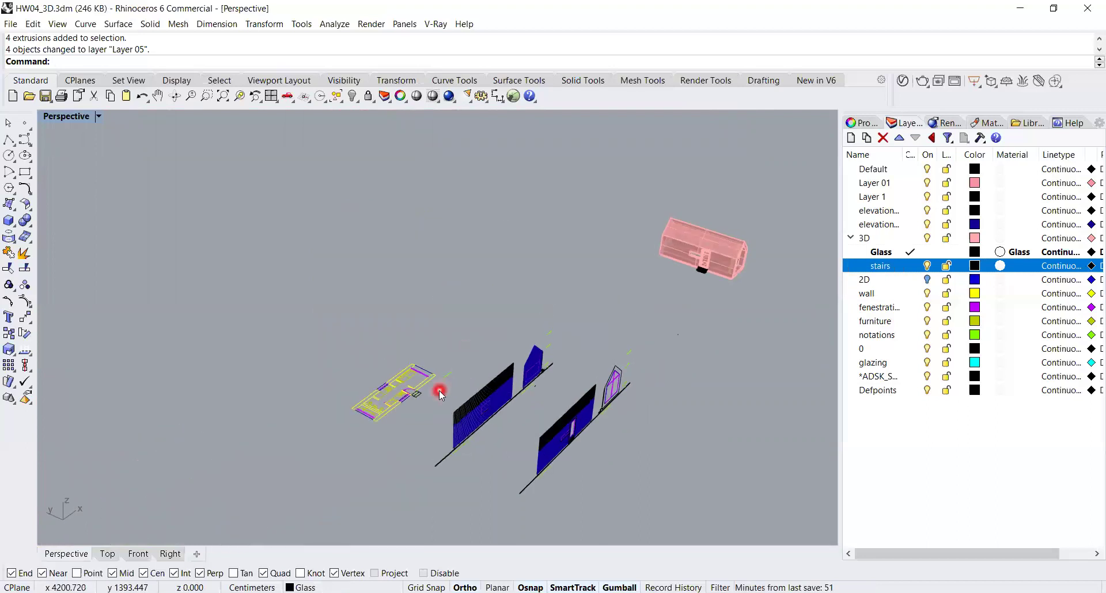
{"action": "scroll", "coordinate": [398, 391], "scroll_direction": "up", "scroll_amount": 3}
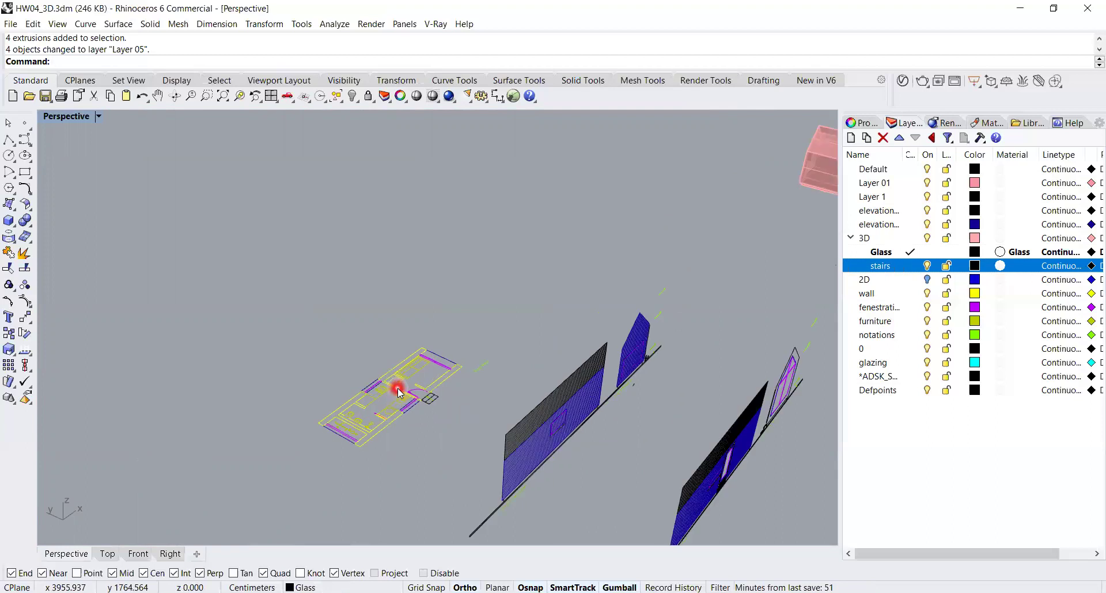
{"action": "scroll", "coordinate": [400, 391], "scroll_direction": "up", "scroll_amount": 5}
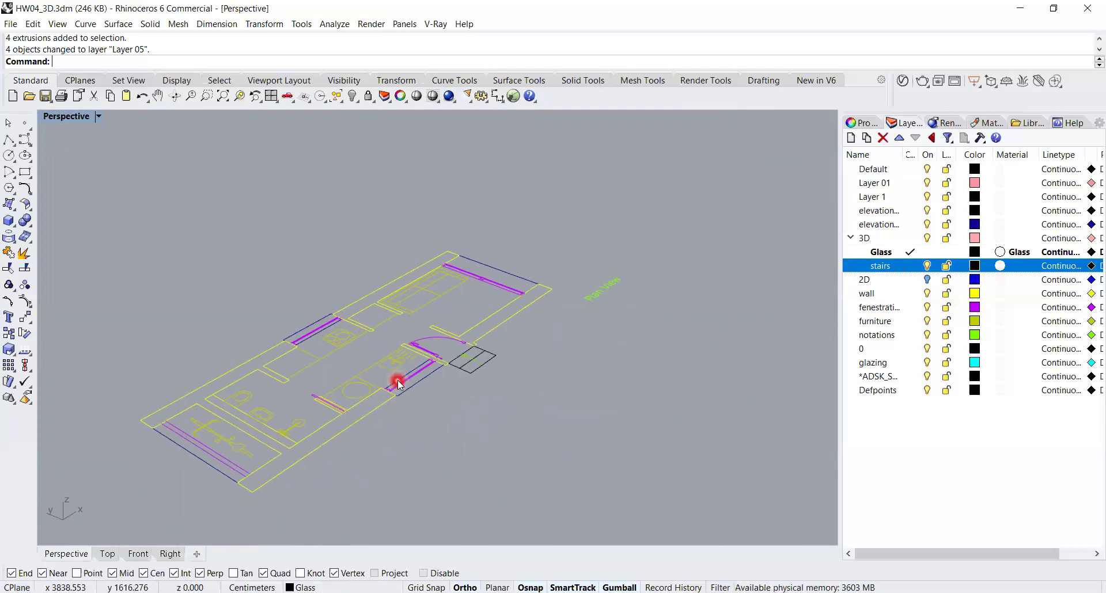
{"action": "right_click_drag", "start_coordinate": [406, 353], "coordinate": [402, 368]}
{"action": "scroll", "coordinate": [378, 163], "scroll_direction": "down", "scroll_amount": 2}
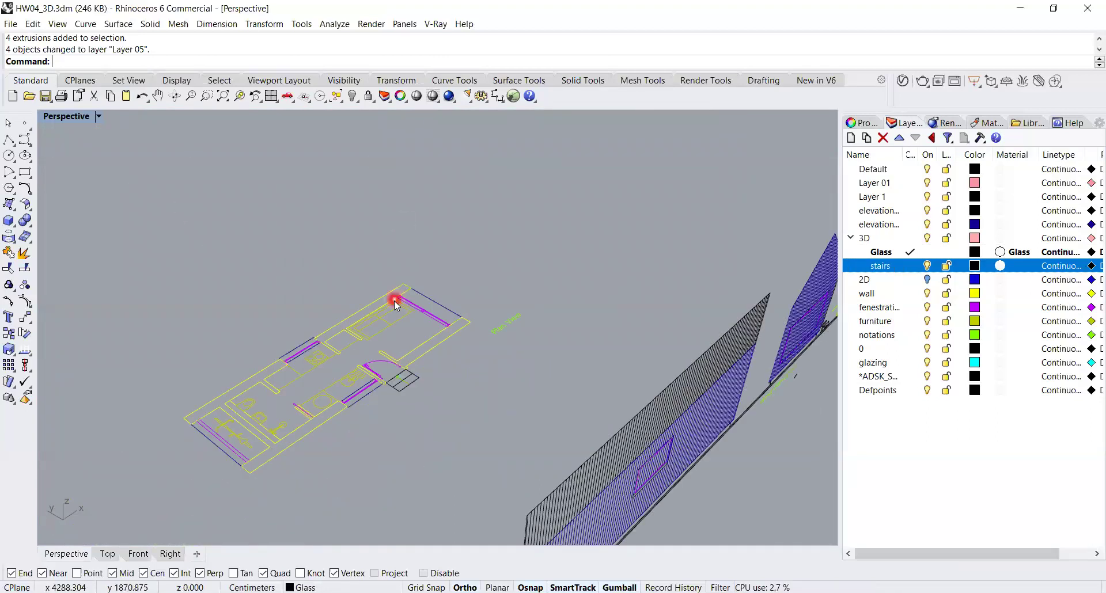
{"action": "right_click_drag", "start_coordinate": [434, 305], "coordinate": [482, 272], "text": "shift"}
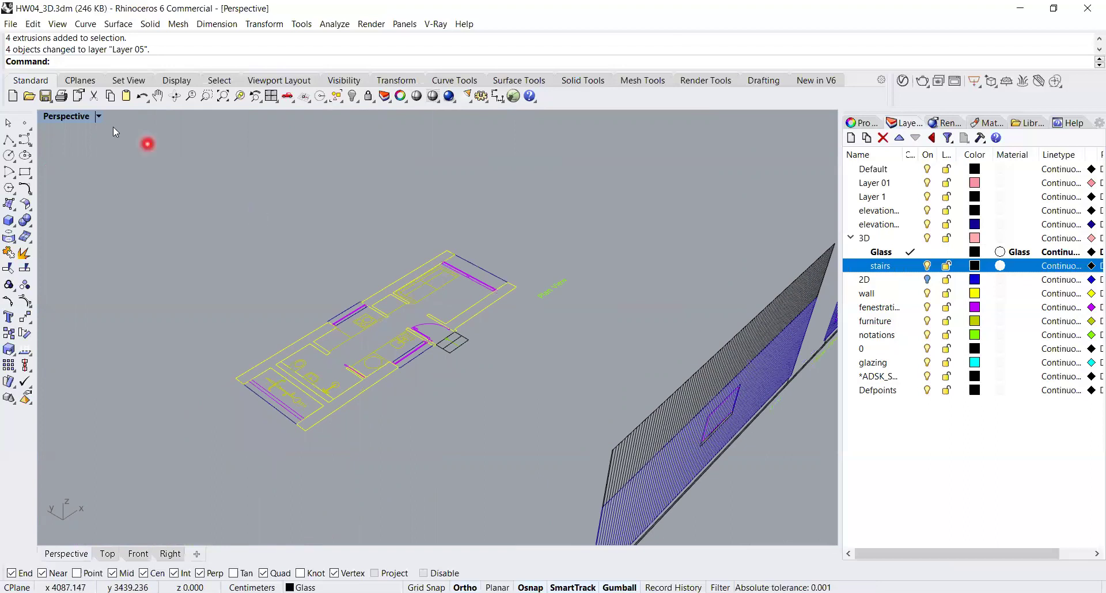
{"action": "mouse_move", "coordinate": [180, 181]}
{"action": "left_mouse_down"}
{"action": "mouse_move", "coordinate": [368, 321]}
{"action": "mouse_move", "coordinate": [533, 493]}
{"action": "left_mouse_up"}
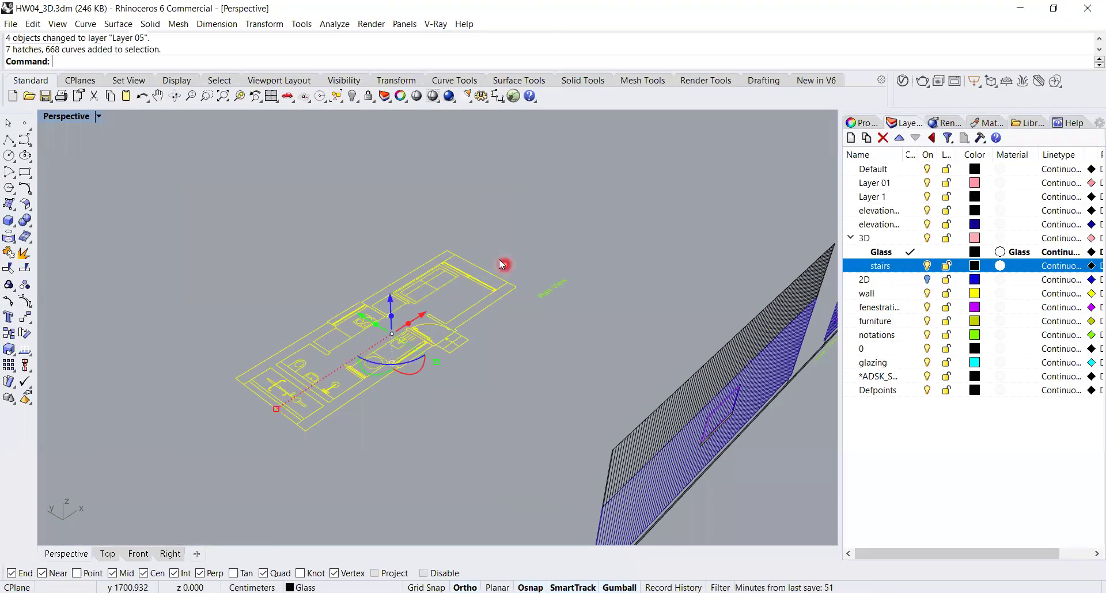
{"action": "left_click", "coordinate": [238, 97]}
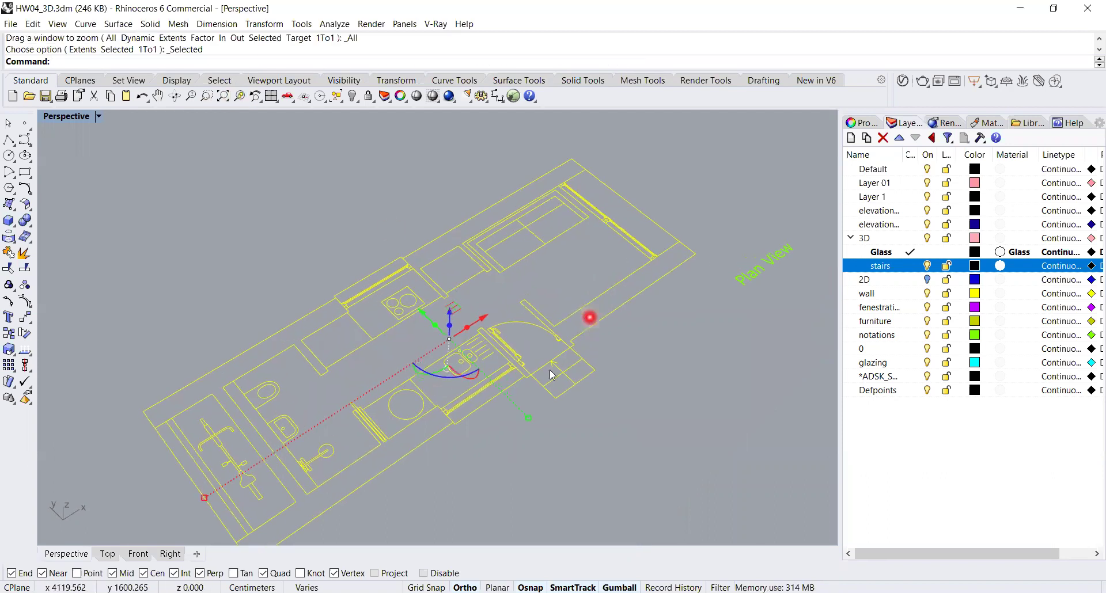
{"action": "right_click_drag", "start_coordinate": [474, 467], "coordinate": [522, 409], "text": "shift"}
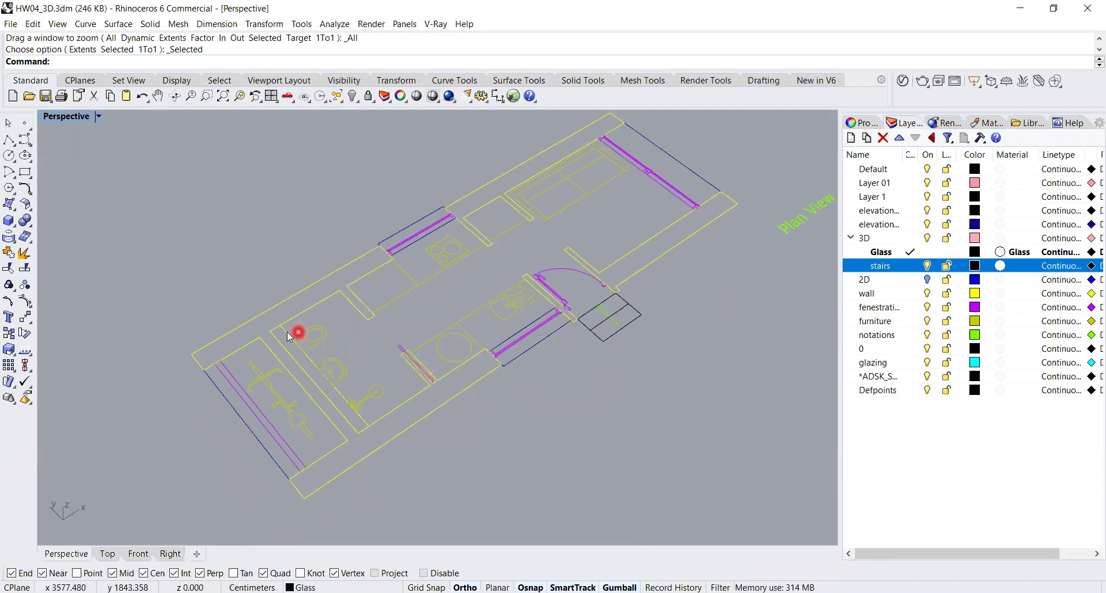
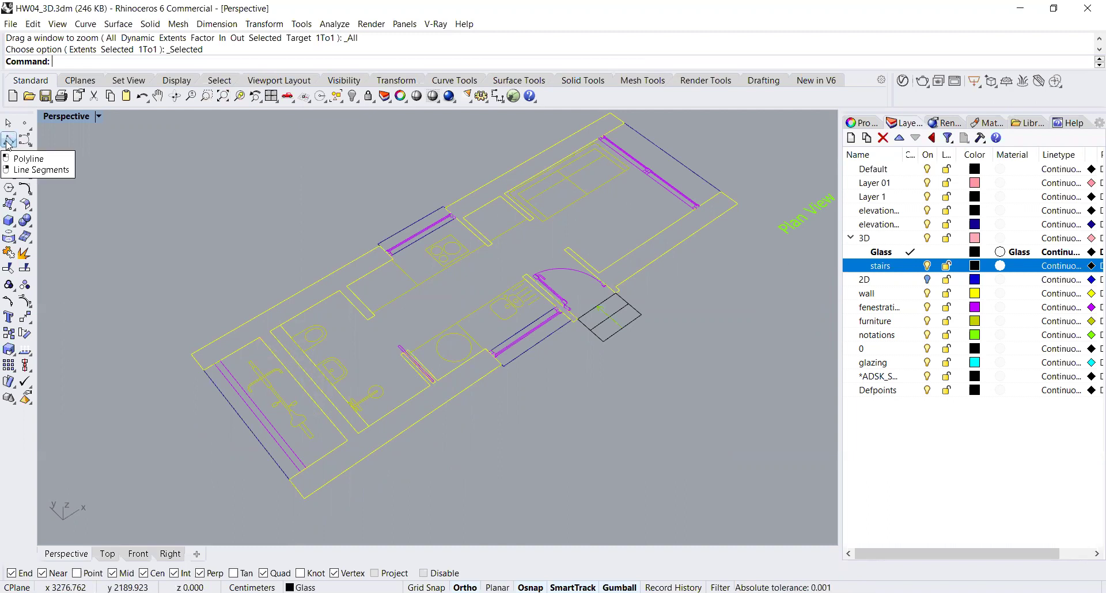
- Draw a rectangle on the floor plan over the long partition between the bicycle room and the bathroom
{"action": "left_click", "coordinate": [25, 172]}
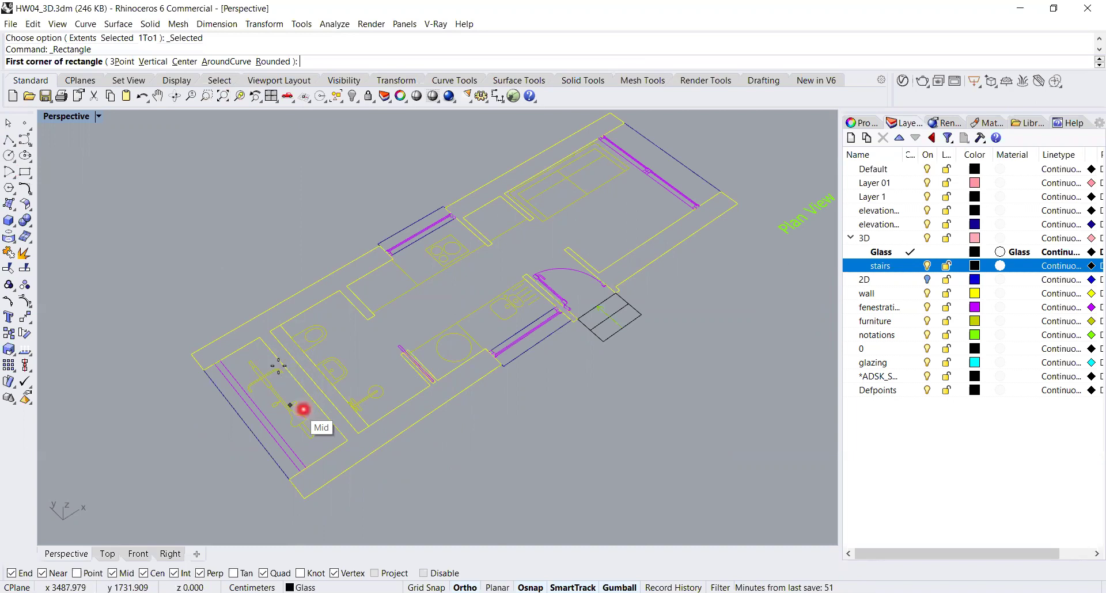
{"action": "scroll", "coordinate": [277, 358], "scroll_direction": "up", "scroll_amount": 3}
{"action": "left_click", "coordinate": [241, 308]}
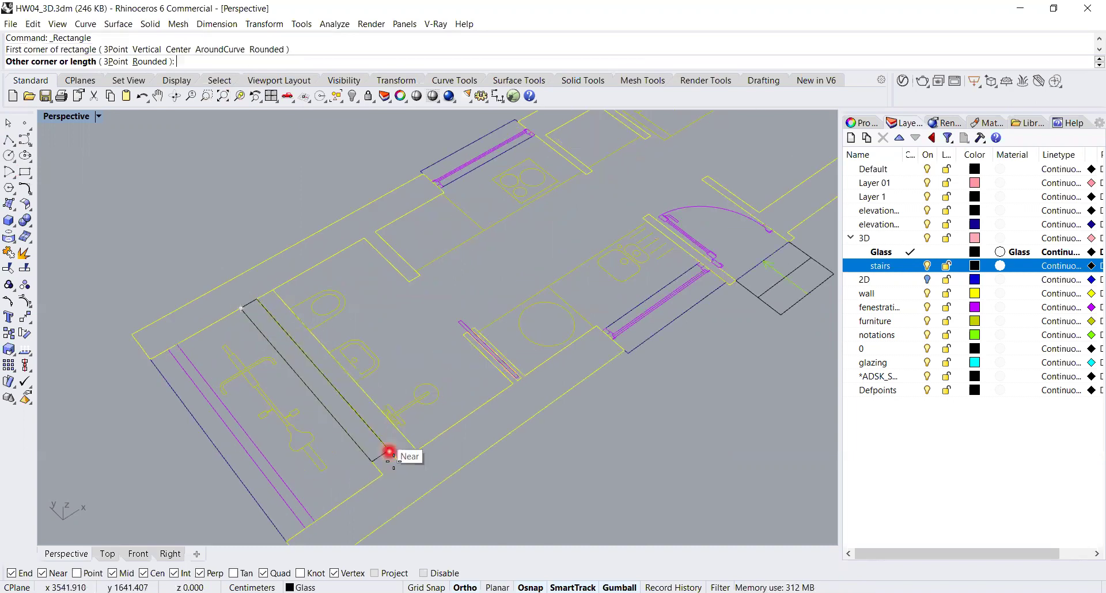
{"action": "left_click", "coordinate": [399, 441]}
- Trace the two short partitions between the bathroom and the kitchen area with one rectangle each
{"action": "key", "text": "Return"}
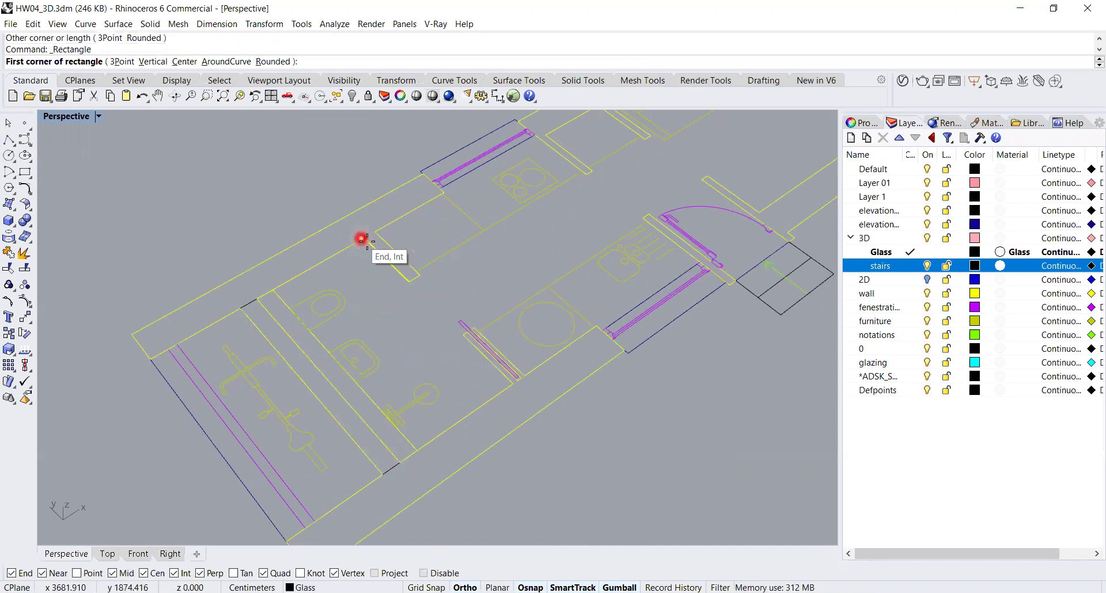
{"action": "left_click", "coordinate": [365, 238]}
{"action": "left_click", "coordinate": [421, 273]}
{"action": "key", "text": "Return"}
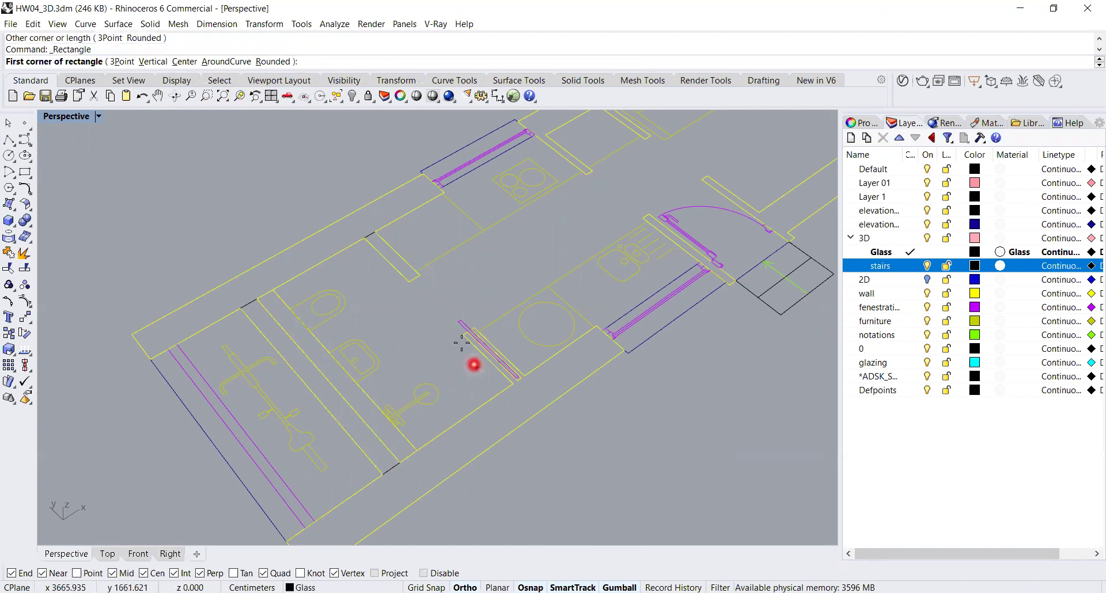
{"action": "left_click", "coordinate": [461, 337]}
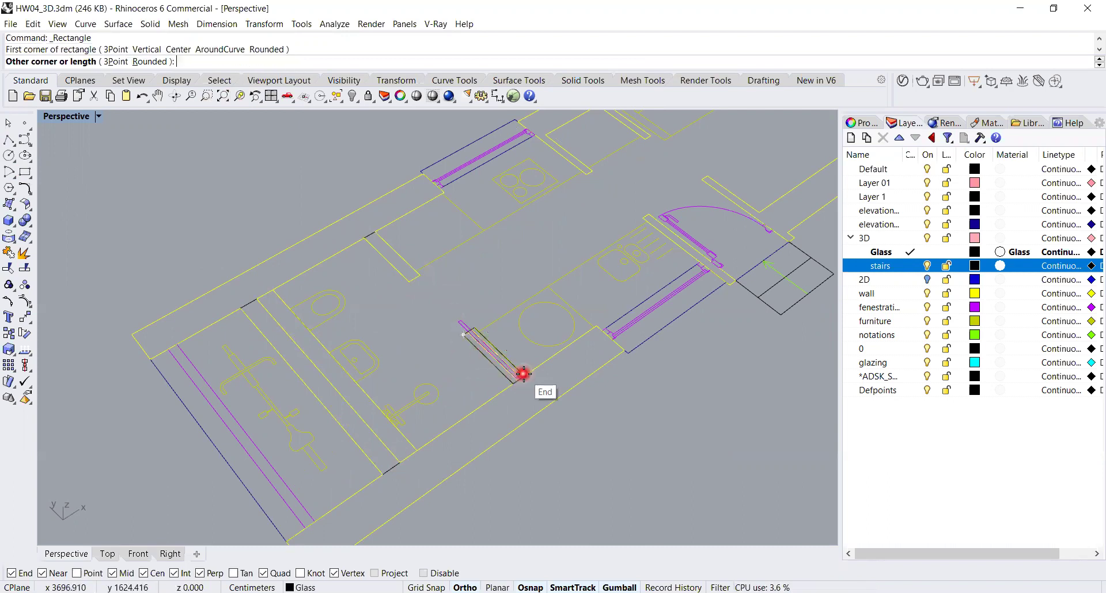
{"action": "left_click", "coordinate": [524, 374]}
- Trace the short partition beside the cooktop and the one beside the bed with rectangles
{"action": "right_click_drag", "start_coordinate": [548, 164], "coordinate": [356, 291], "text": "shift"}
{"action": "scroll", "coordinate": [418, 285], "scroll_direction": "up", "scroll_amount": 3}
{"action": "scroll", "coordinate": [363, 271], "scroll_direction": "up", "scroll_amount": 3}
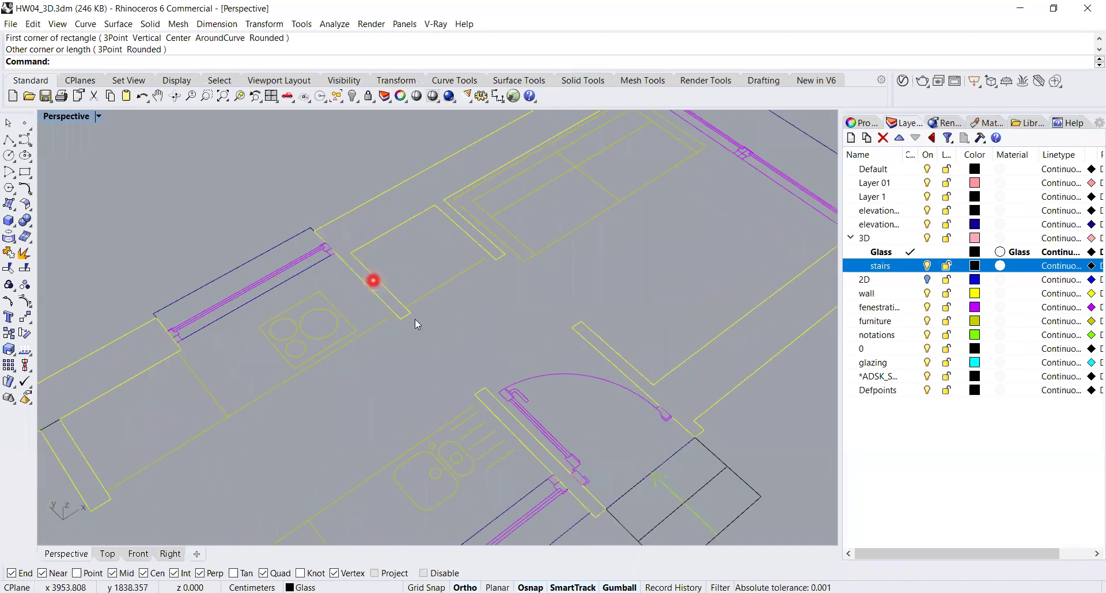
{"action": "key", "text": "Return"}
{"action": "left_click", "coordinate": [419, 320]}
{"action": "left_click", "coordinate": [361, 278]}
{"action": "key", "text": "Return"}
{"action": "left_click", "coordinate": [407, 327]}
{"action": "left_click", "coordinate": [351, 248]}
{"action": "key", "text": "Return"}
{"action": "left_click", "coordinate": [521, 255]}
{"action": "left_click", "coordinate": [452, 182]}
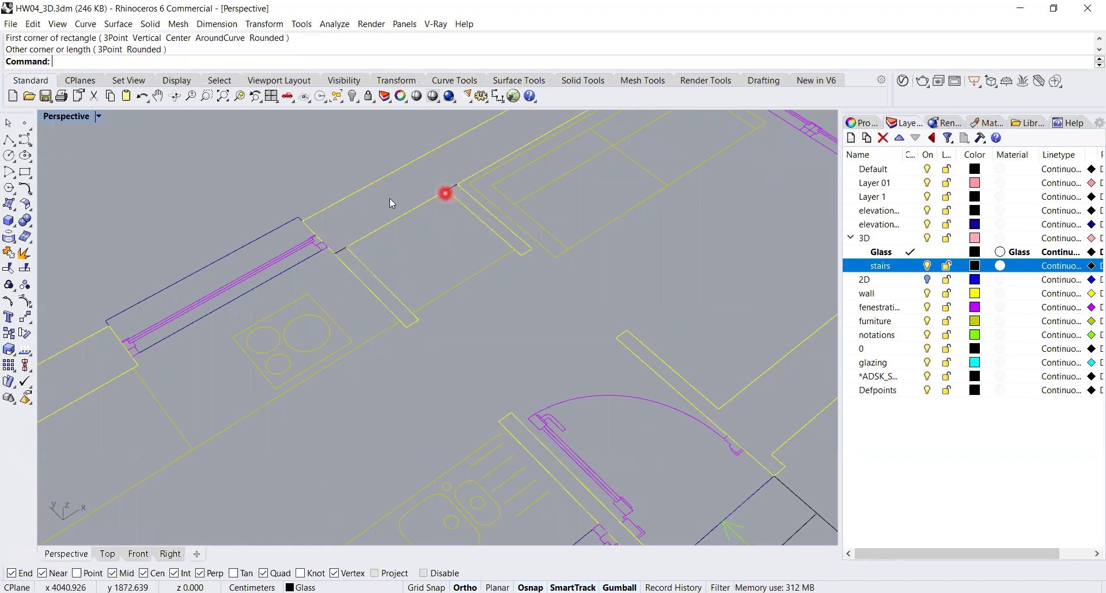
- Trace the partition between the kitchen sink and the entrance door with a rectangle, from one end corner to the opposite one
{"action": "scroll", "coordinate": [389, 202], "scroll_direction": "down", "scroll_amount": 5}
{"action": "scroll", "coordinate": [503, 394], "scroll_direction": "up", "scroll_amount": 3}
{"action": "right_click", "coordinate": [425, 259]}
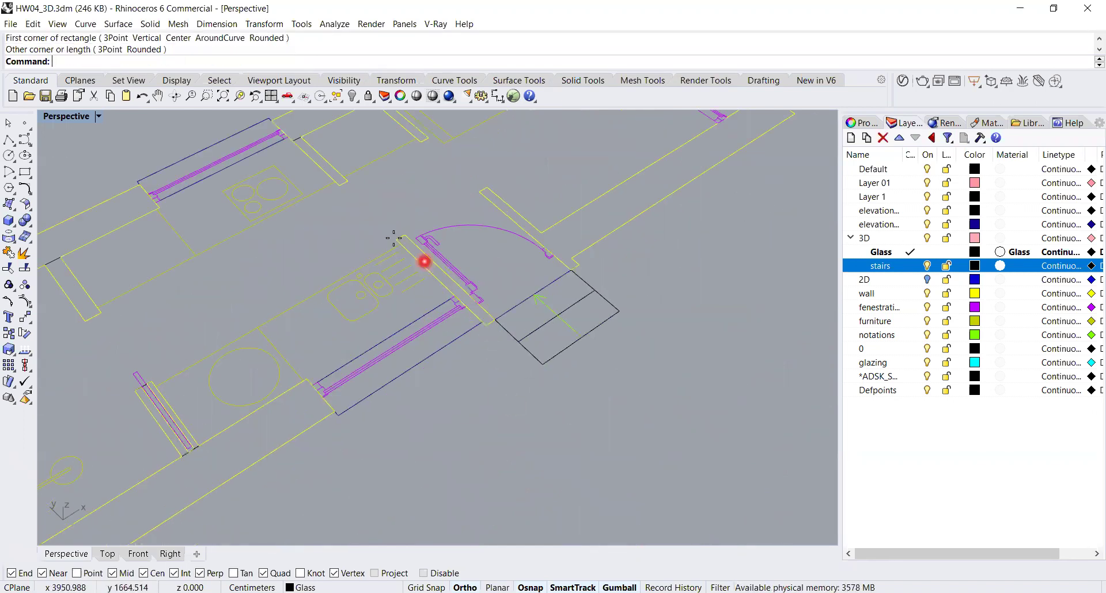
{"action": "left_click", "coordinate": [402, 241]}
{"action": "scroll", "coordinate": [438, 260], "scroll_direction": "up", "scroll_amount": 2}
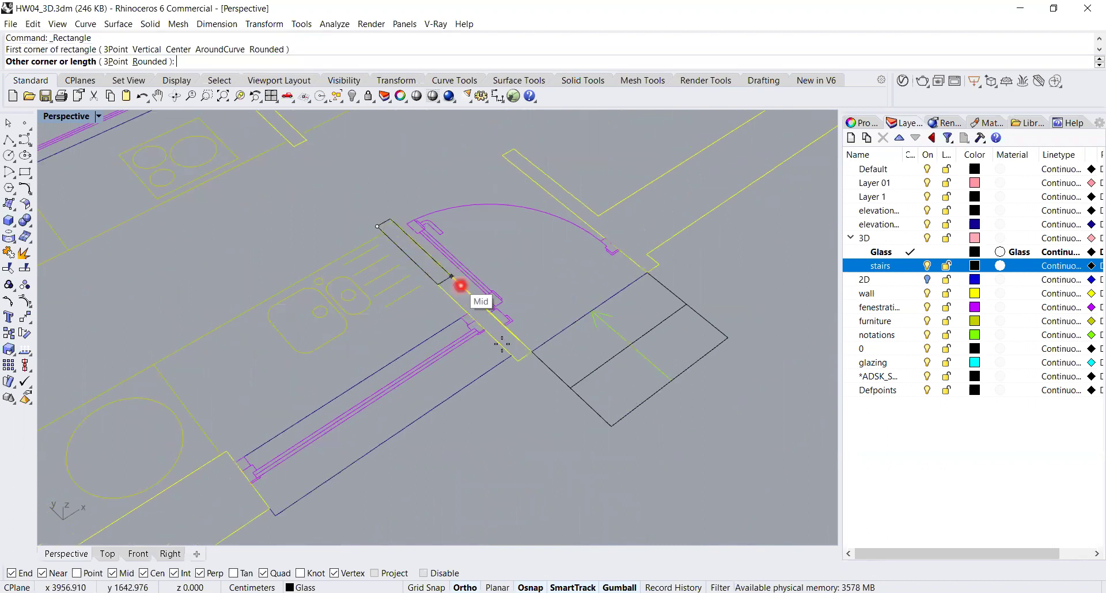
{"action": "left_click", "coordinate": [511, 357]}
{"action": "right_click", "coordinate": [511, 358]}
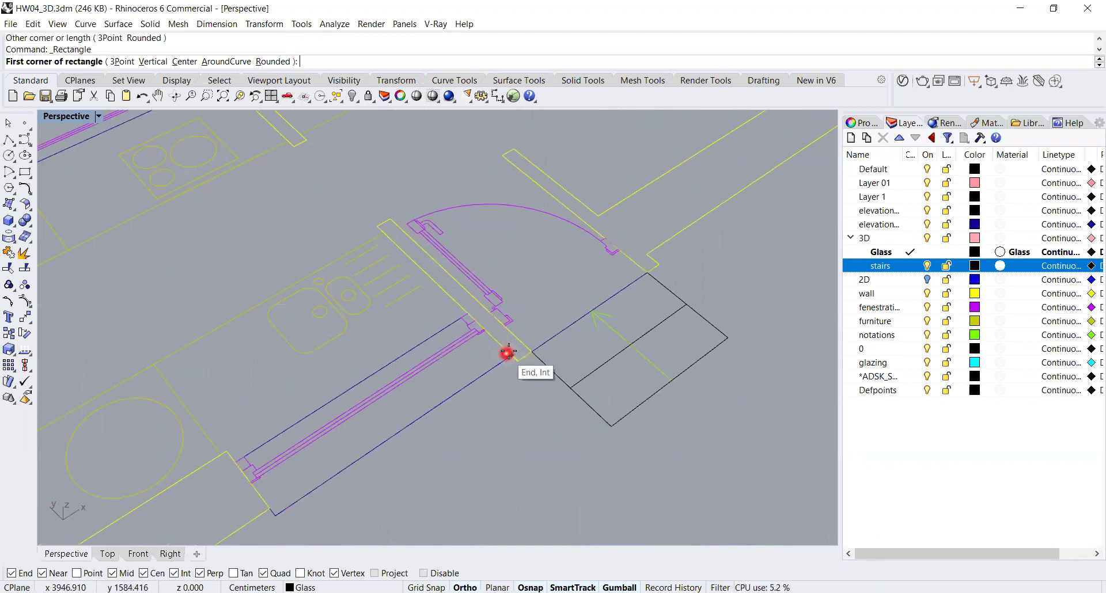
{"action": "left_click", "coordinate": [509, 353]}
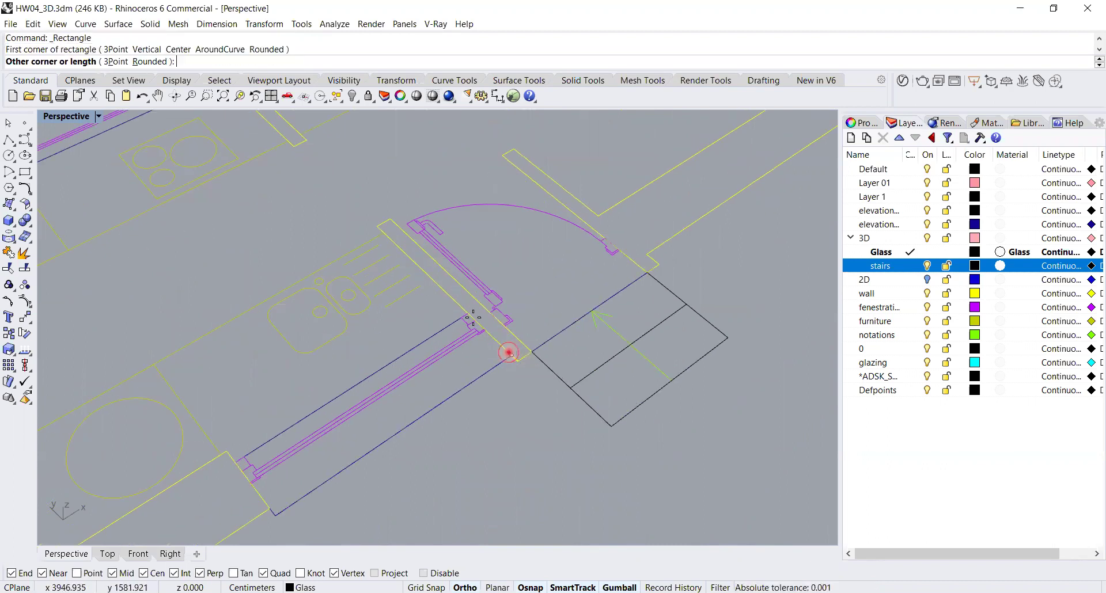
{"action": "left_click", "coordinate": [391, 223]}
- Trace the partition on the other side of the entrance door with a rectangle
{"action": "right_click", "coordinate": [651, 254]}
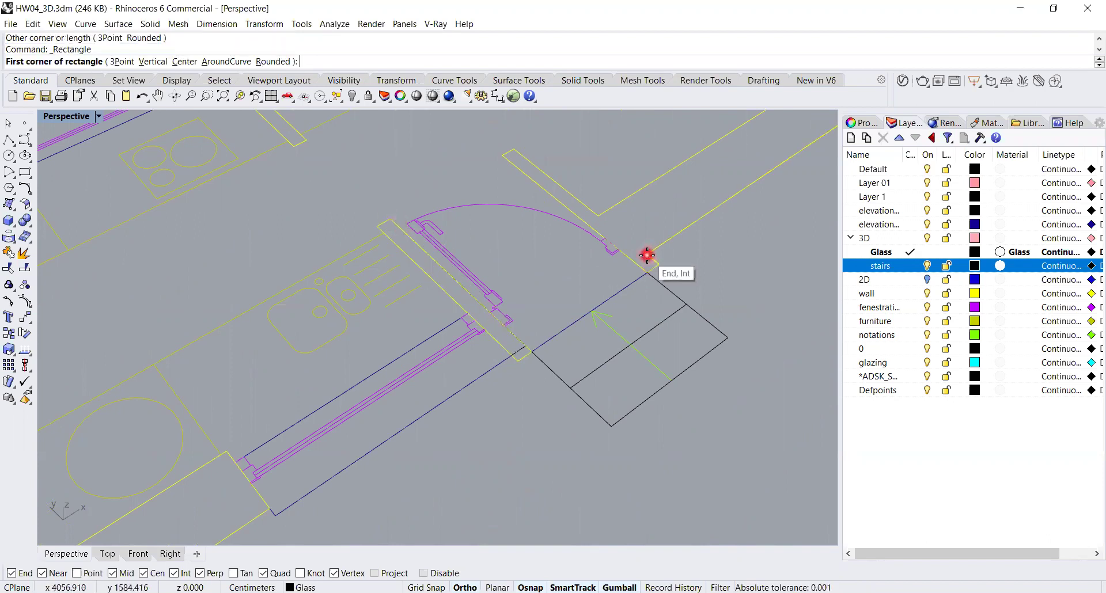
{"action": "left_click", "coordinate": [652, 256]}
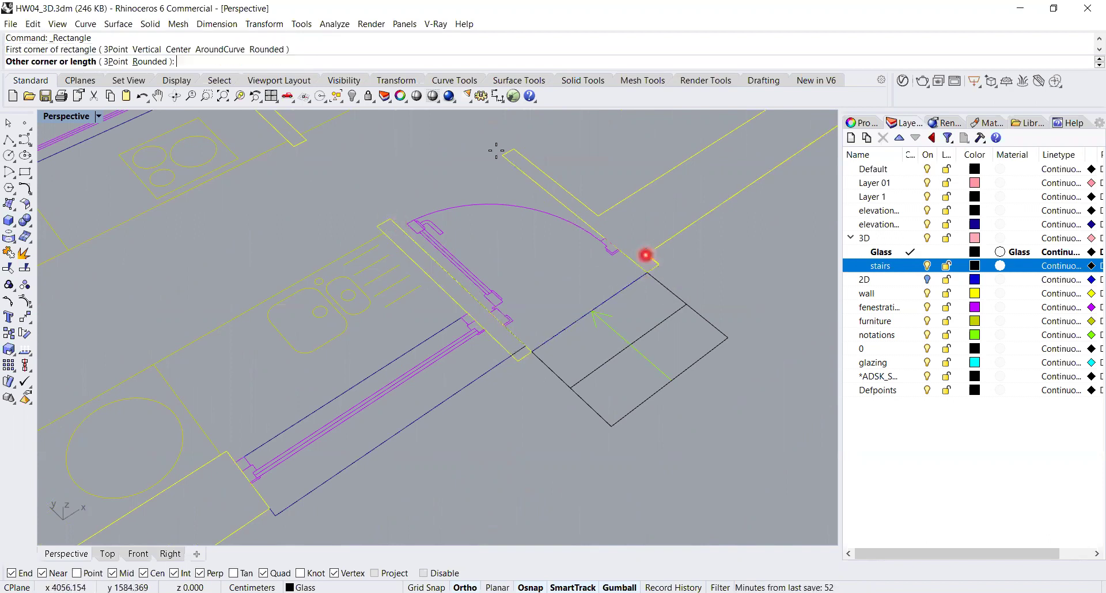
{"action": "left_click", "coordinate": [512, 155]}
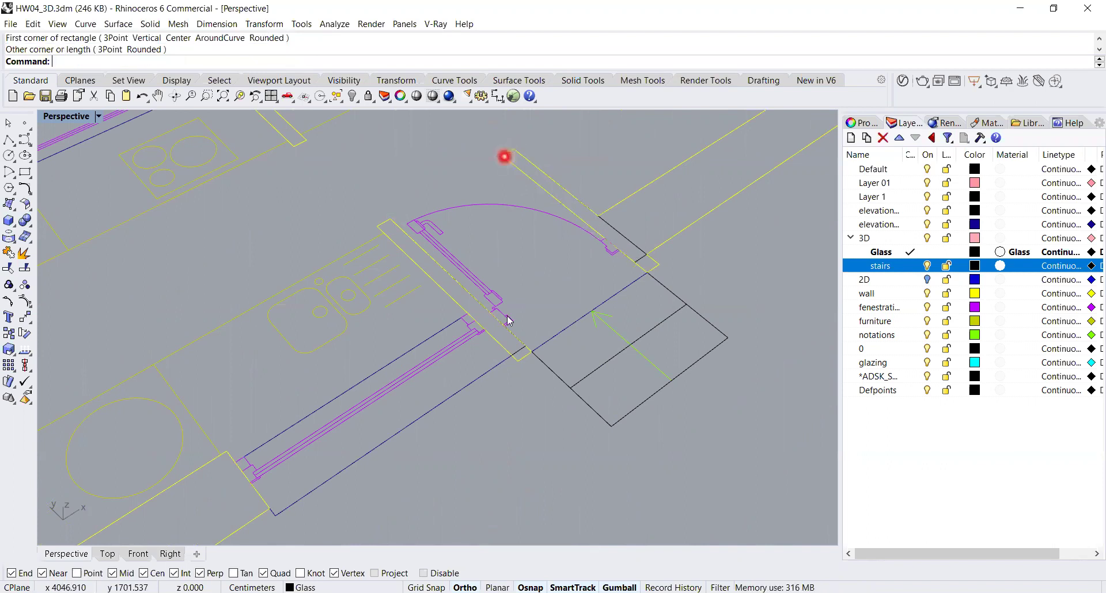
- Move the stair-side end of the sink partition's rectangle 5 cm inward along the partition
{"action": "left_click", "coordinate": [520, 354]}
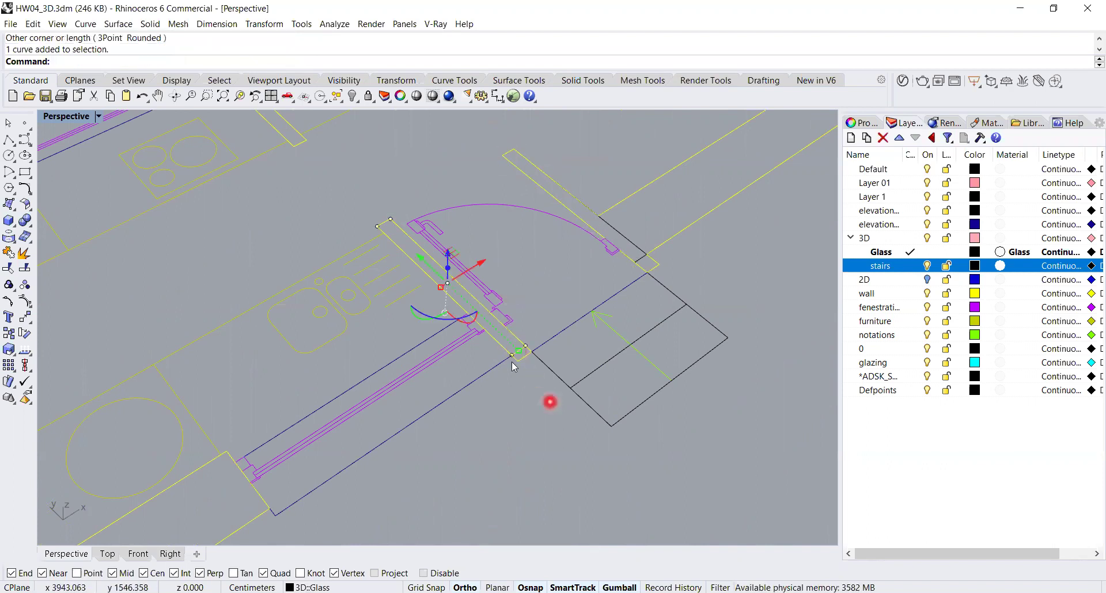
{"action": "scroll", "coordinate": [511, 331], "scroll_direction": "up", "scroll_amount": 2}
{"action": "left_click_drag", "start_coordinate": [494, 326], "coordinate": [548, 389]}
{"action": "type", "text": "M"}
{"action": "key", "text": "Return"}
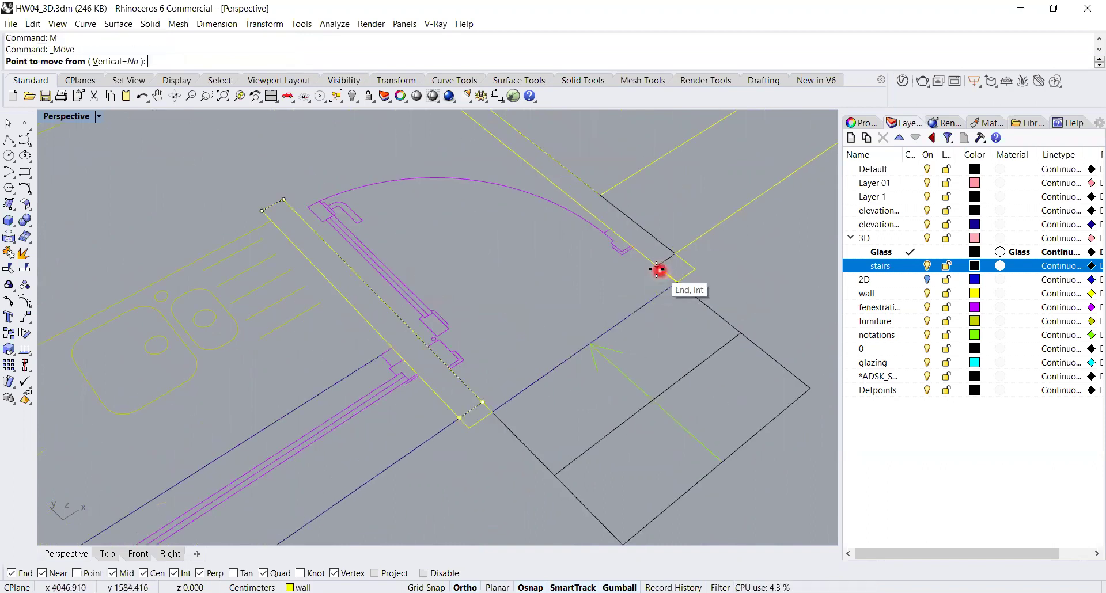
{"action": "left_click", "coordinate": [498, 409]}
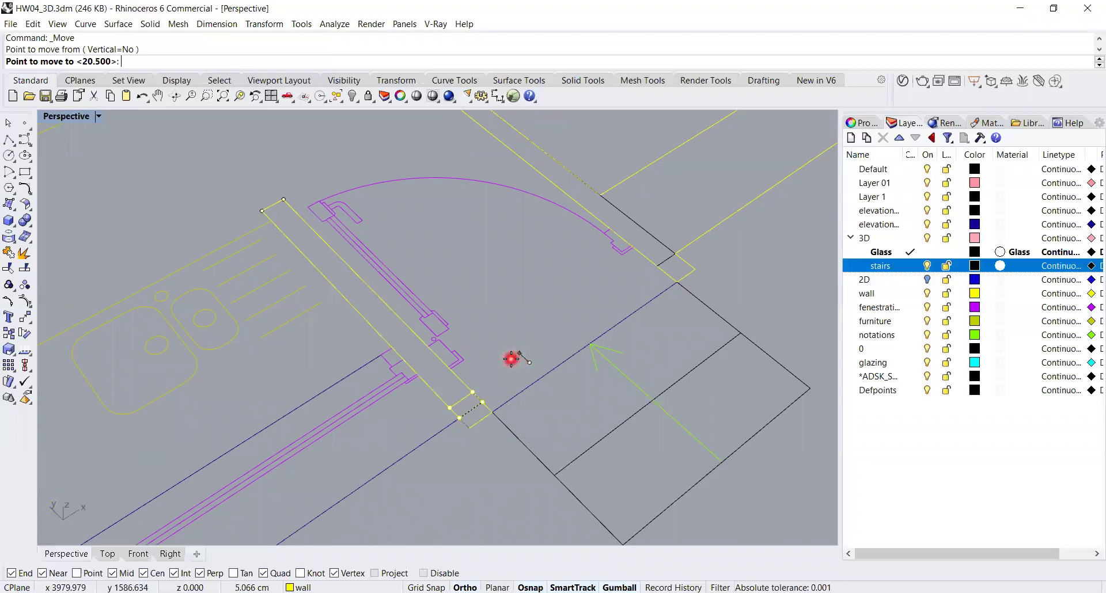
{"action": "type", "text": "5"}
{"action": "key", "text": "Return"}
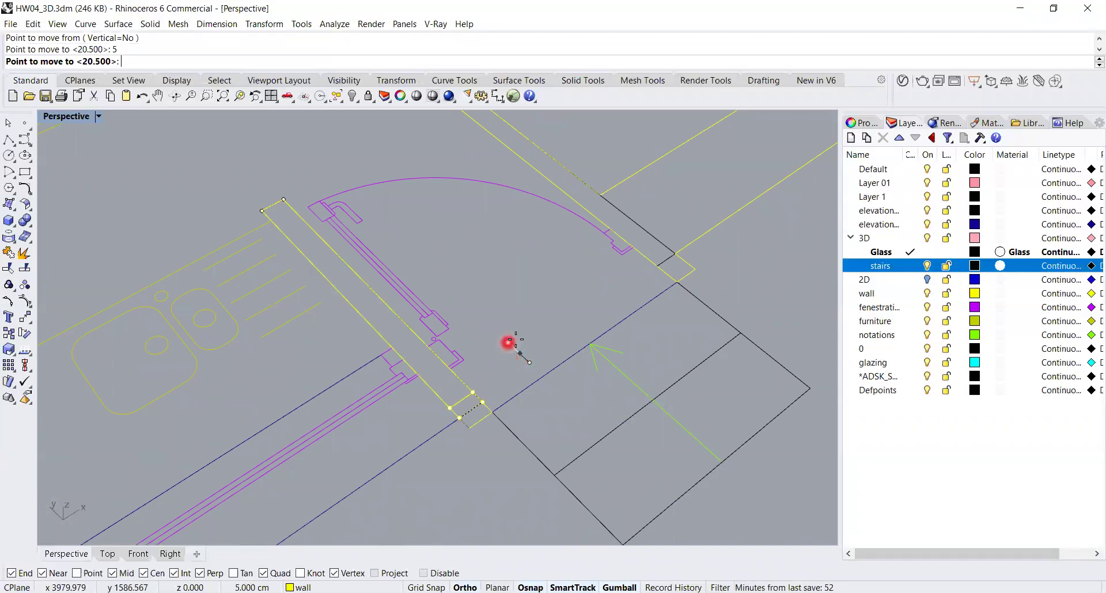
{"action": "left_click", "coordinate": [517, 348]}
{"action": "key", "text": "Escape"}
- Delete the short wall line next to the shortened end of the sink partition's rectangle
{"action": "scroll", "coordinate": [525, 359], "scroll_direction": "down", "scroll_amount": 5}
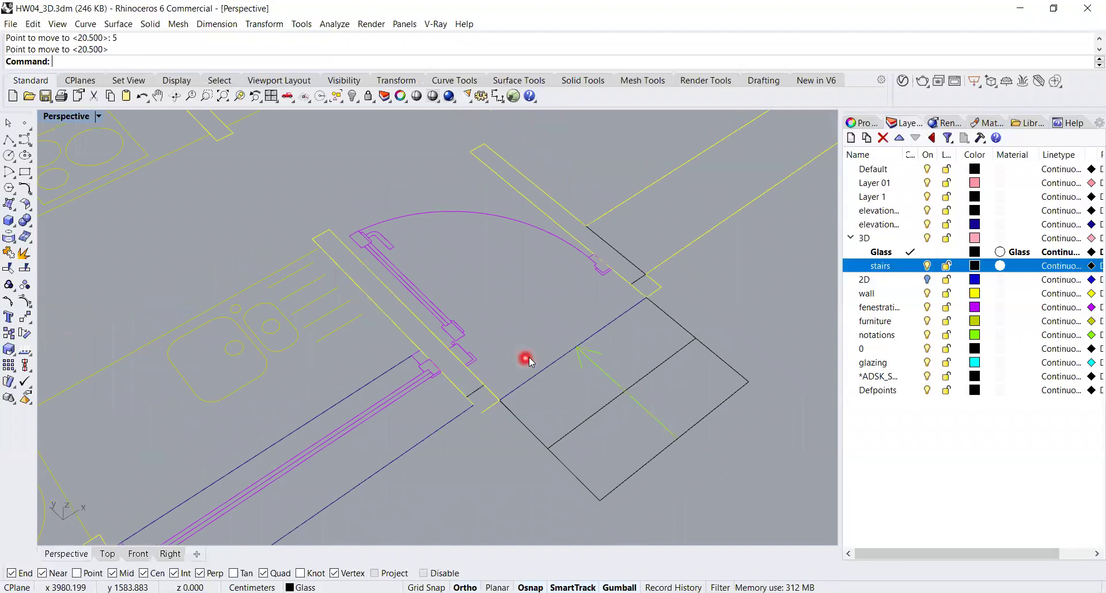
{"action": "scroll", "coordinate": [492, 400], "scroll_direction": "up", "scroll_amount": 7}
{"action": "left_click", "coordinate": [476, 390]}
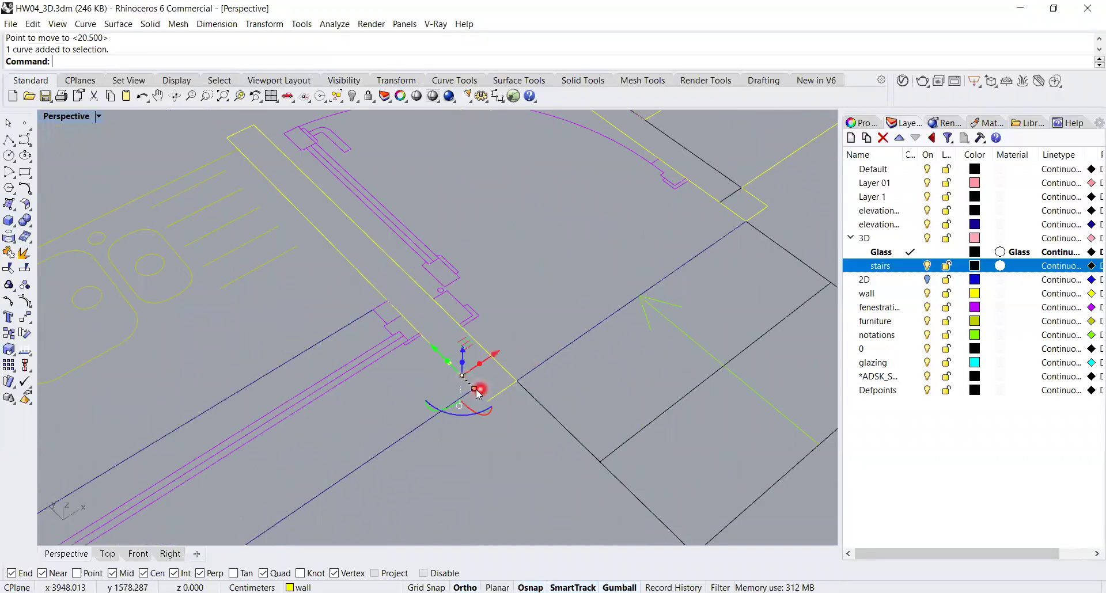
{"action": "left_click", "coordinate": [487, 411]}
{"action": "left_click_drag", "start_coordinate": [487, 403], "coordinate": [474, 391]}
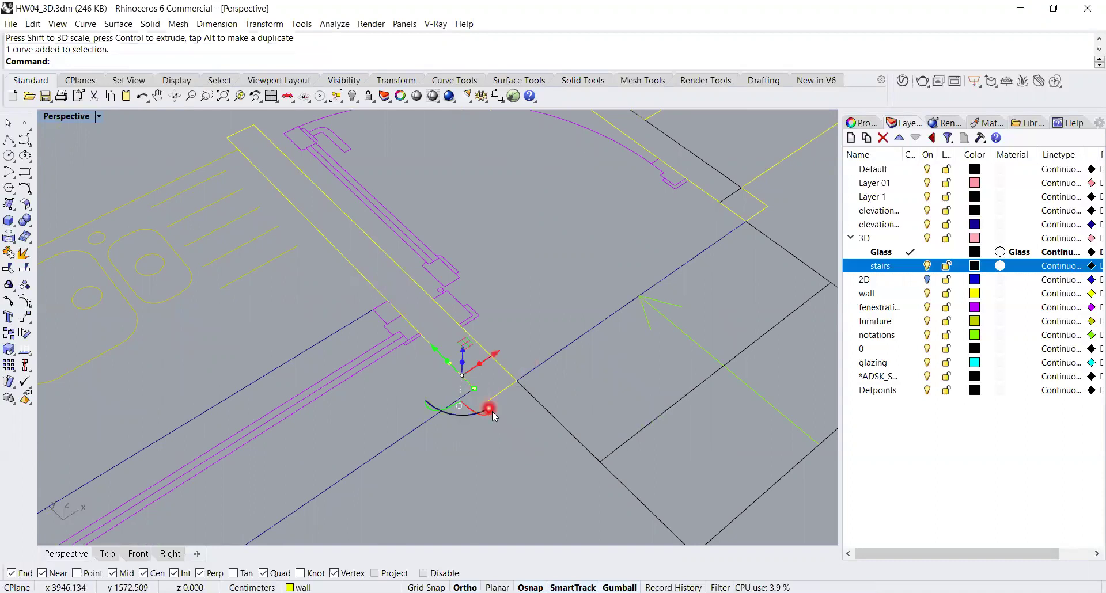
{"action": "key", "text": "Delete"}
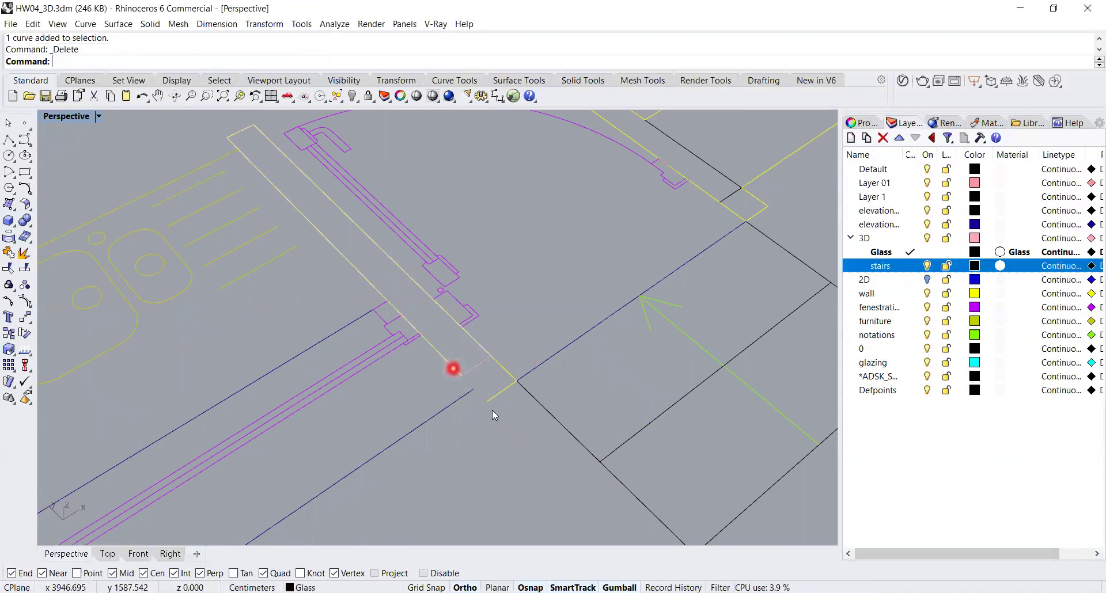
{"action": "left_click", "coordinate": [462, 376]}
{"action": "left_click_drag", "start_coordinate": [488, 403], "coordinate": [484, 403]}
{"action": "left_click", "coordinate": [452, 370]}
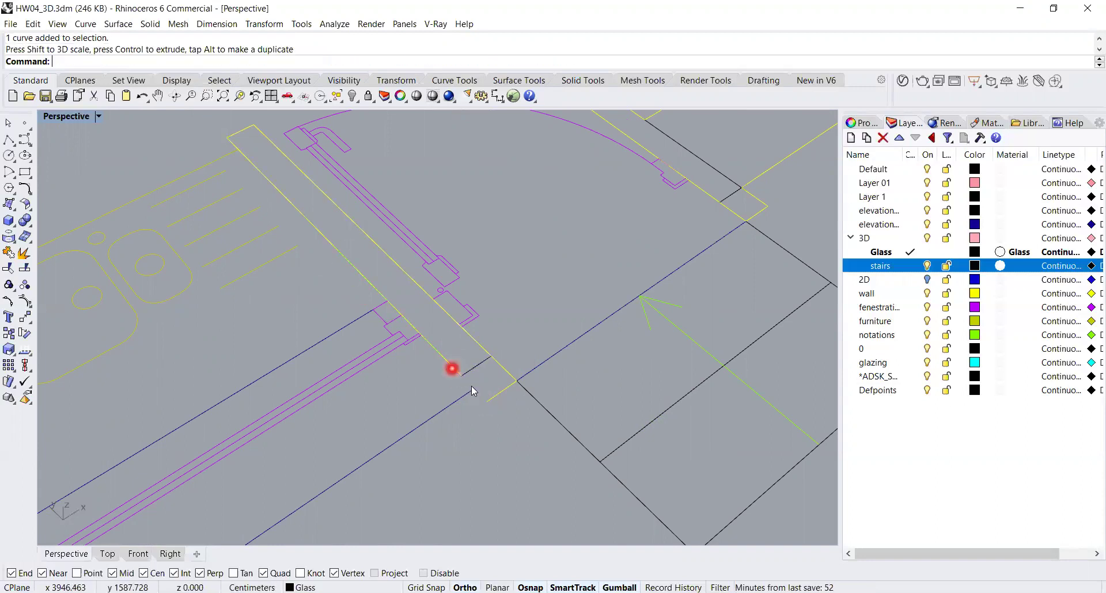
- Select all seven partition rectangles on the floor plan and group them
{"action": "scroll", "coordinate": [520, 395], "scroll_direction": "down", "scroll_amount": 8}
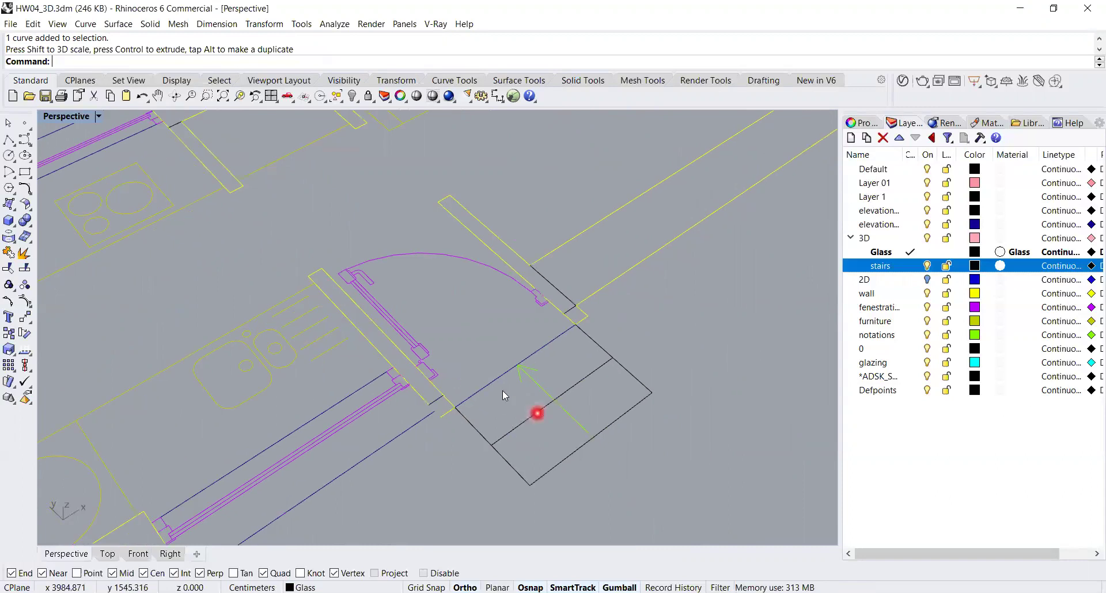
{"action": "right_click_drag", "start_coordinate": [607, 313], "coordinate": [723, 236], "text": "shift"}
{"action": "right_click_drag", "start_coordinate": [496, 328], "coordinate": [595, 282], "text": "shift"}
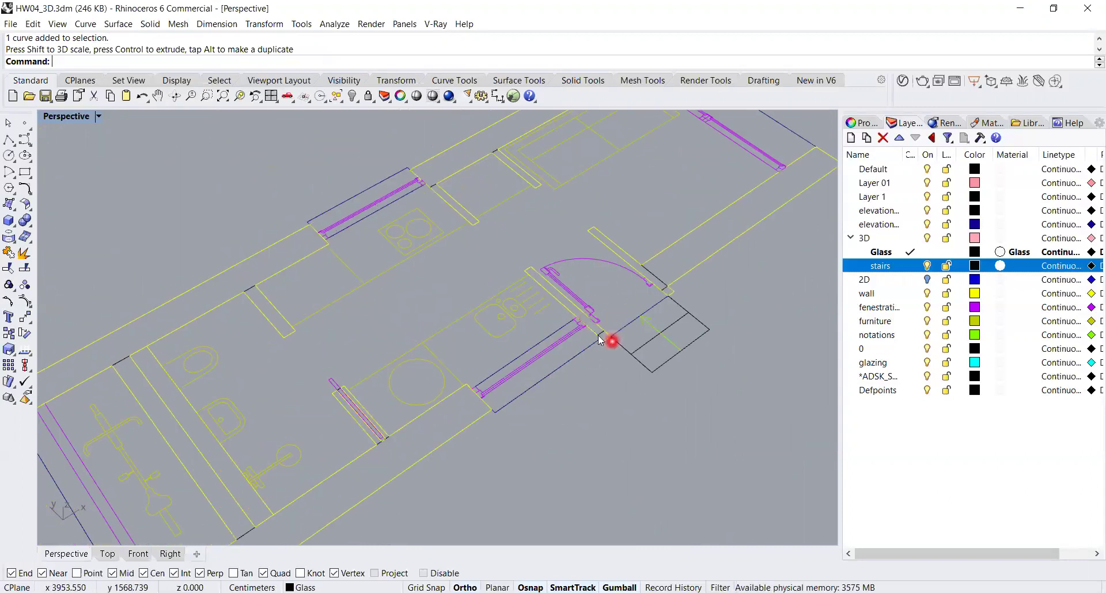
{"action": "right_click_drag", "start_coordinate": [344, 429], "coordinate": [383, 399], "text": "shift"}
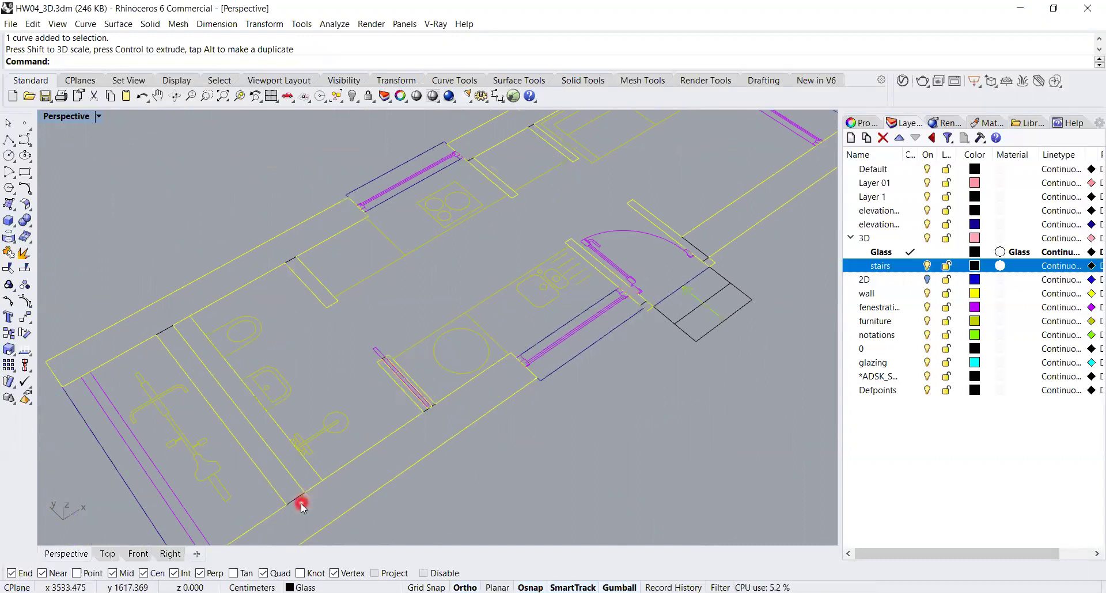
{"action": "left_click", "coordinate": [301, 504]}
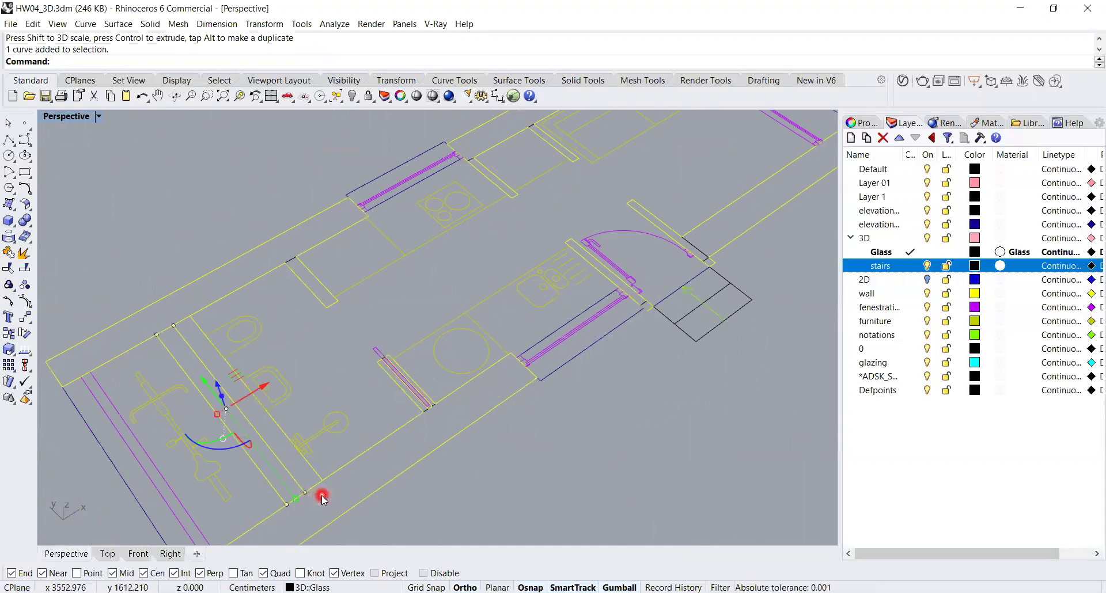
{"action": "left_click_drag", "start_coordinate": [301, 499], "coordinate": [312, 510]}
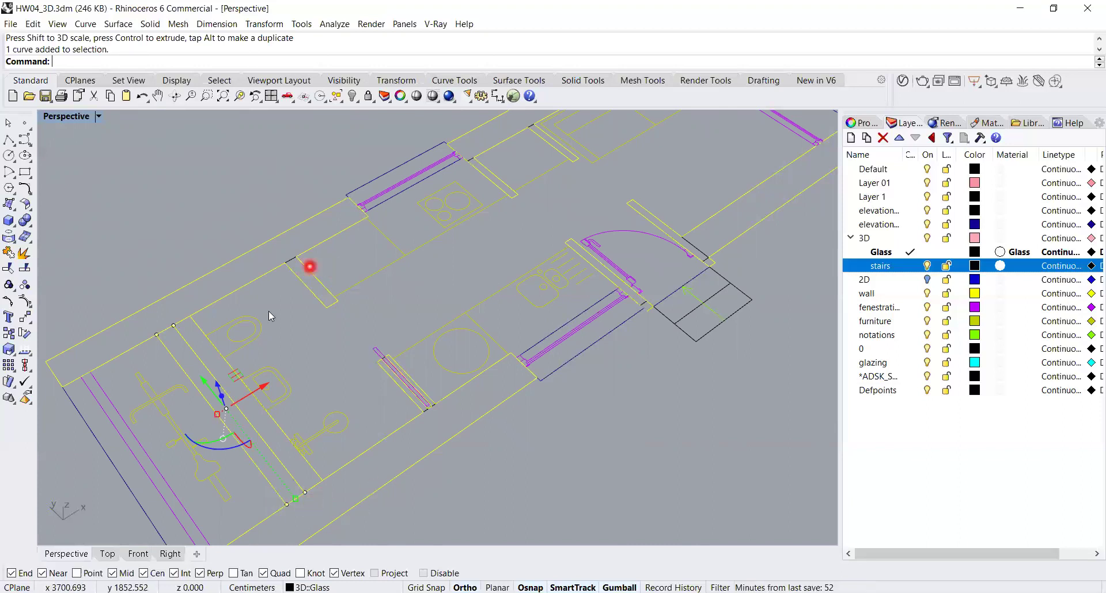
{"action": "left_click", "coordinate": [293, 264], "text": "shift"}
{"action": "scroll", "coordinate": [432, 416], "scroll_direction": "up", "scroll_amount": 3}
{"action": "scroll", "coordinate": [581, 349], "scroll_direction": "up", "scroll_amount": 4}
{"action": "left_click", "coordinate": [553, 405], "text": "shift"}
{"action": "left_click", "coordinate": [657, 326], "text": "shift"}
{"action": "left_click", "coordinate": [411, 124], "text": "shift"}
{"action": "left_click", "coordinate": [316, 171], "text": "shift"}
{"action": "left_click", "coordinate": [435, 315], "text": "shift"}
{"action": "scroll", "coordinate": [436, 317], "scroll_direction": "down", "scroll_amount": 5}
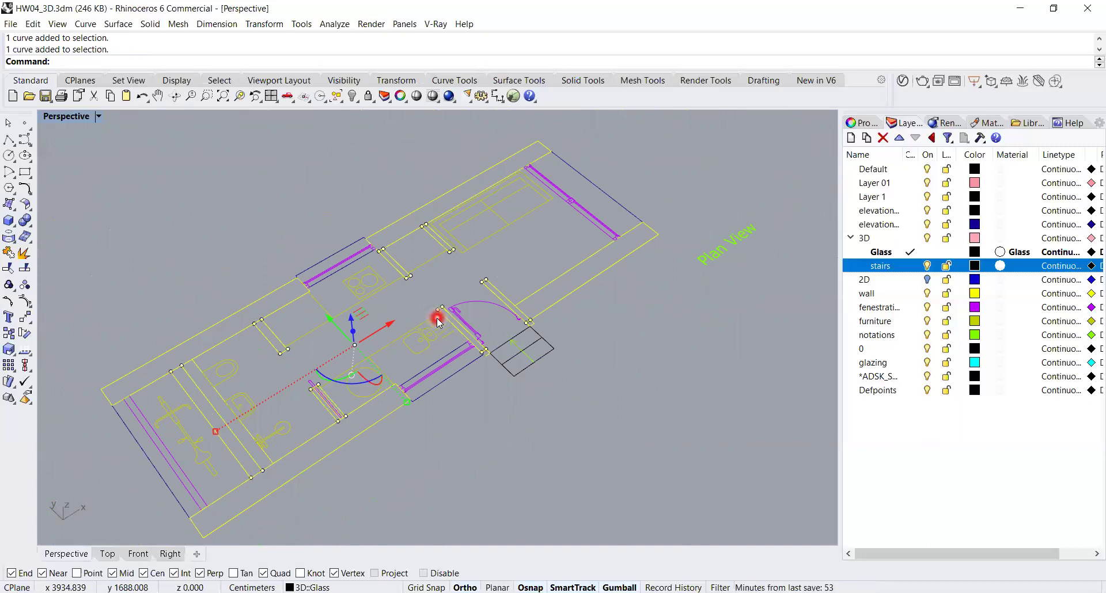
{"action": "type", "text": "Group"}
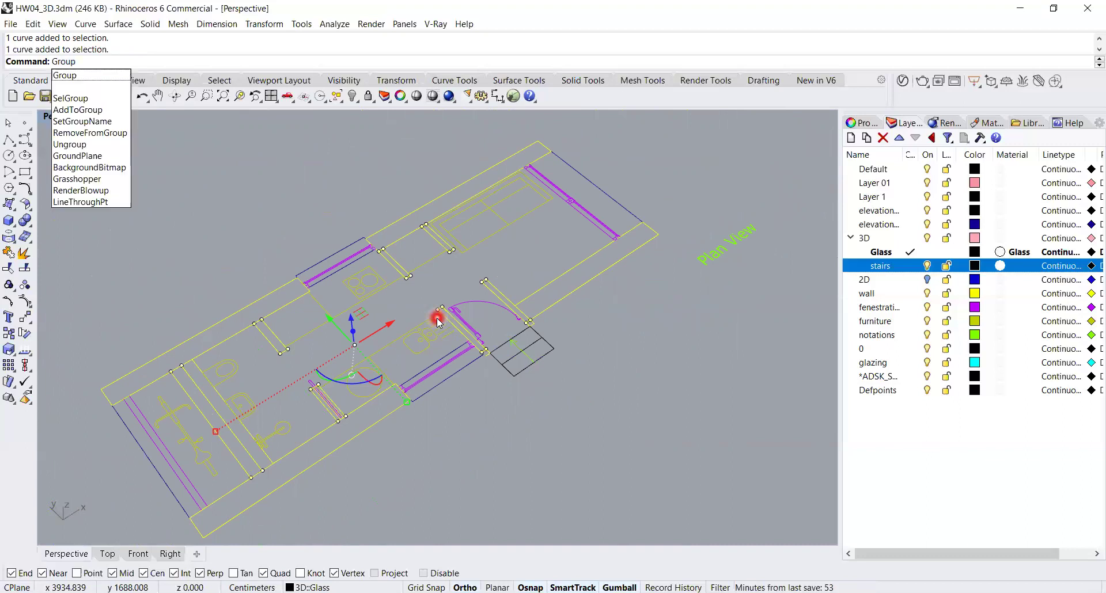
{"action": "key", "text": "Return"}
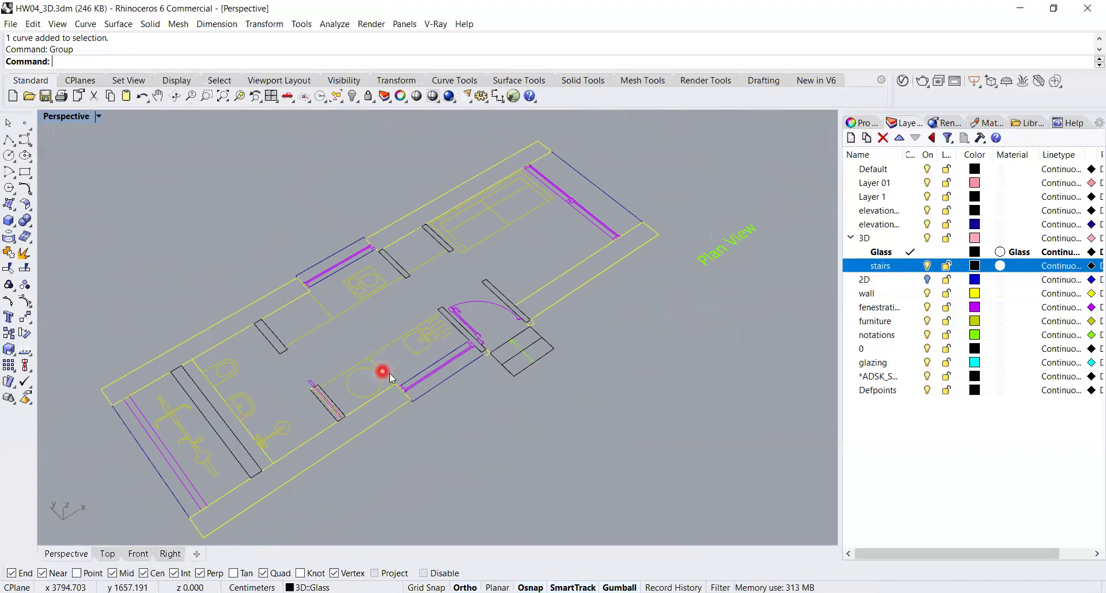
- Check that the partition rectangles can be selected together as one group
{"action": "right_click_drag", "start_coordinate": [441, 364], "coordinate": [527, 380]}
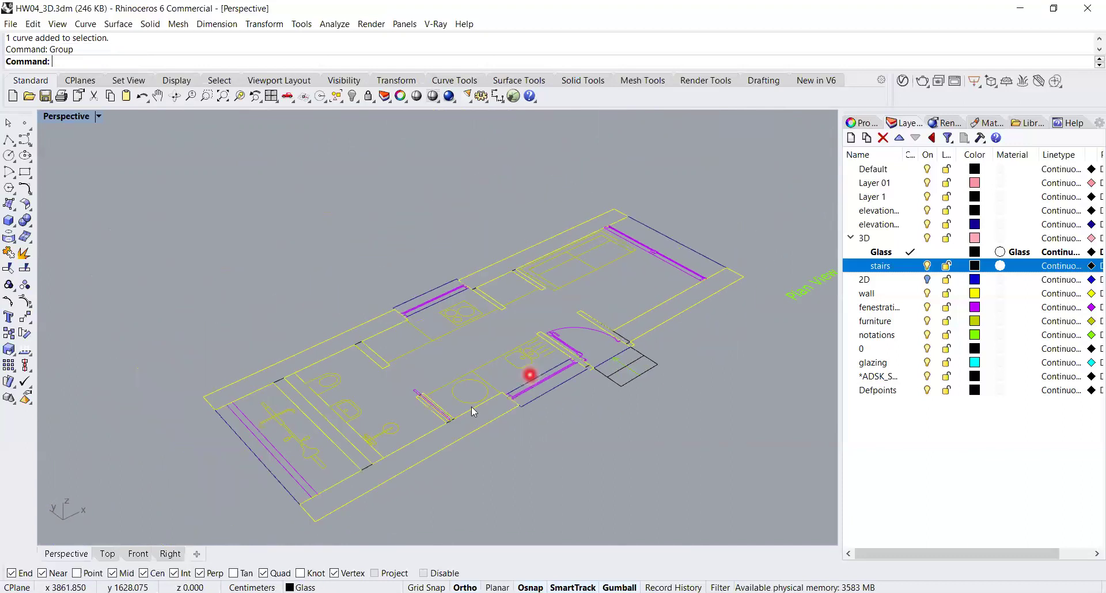
{"action": "scroll", "coordinate": [372, 470], "scroll_direction": "up", "scroll_amount": 2}
{"action": "left_click", "coordinate": [367, 469]}
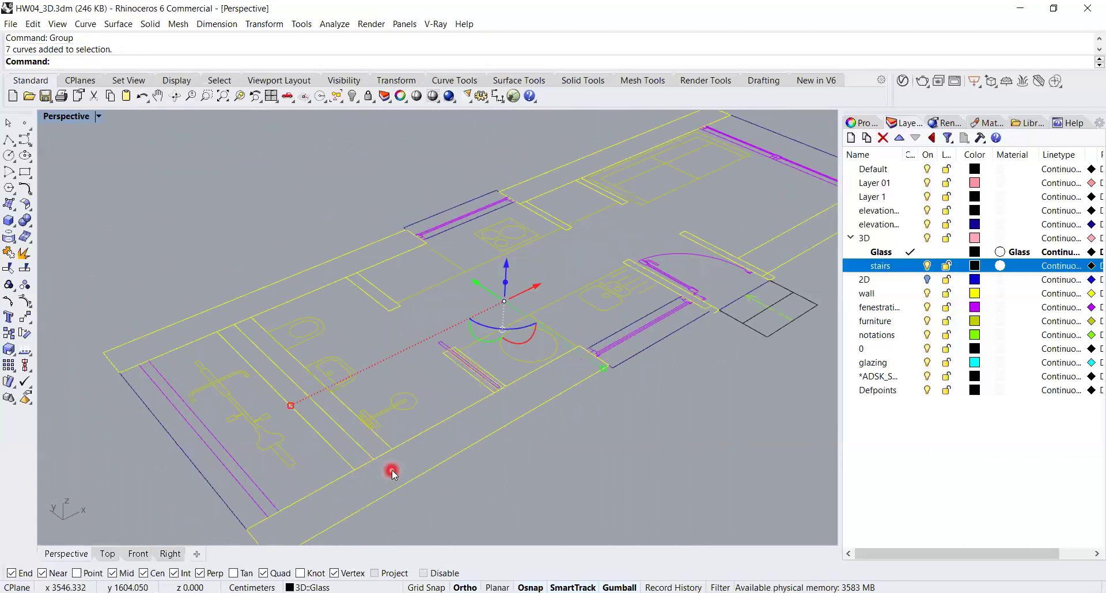
{"action": "scroll", "coordinate": [356, 438], "scroll_direction": "down", "scroll_amount": 3}
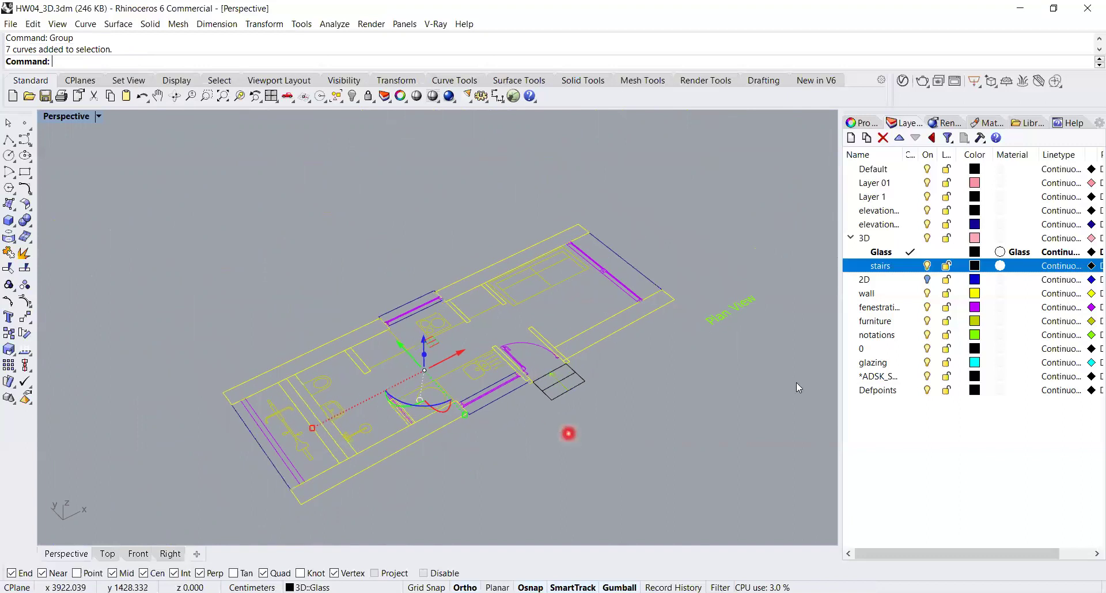
- Set the wall layer's colour to SeaGreen
{"action": "left_click", "coordinate": [975, 295]}
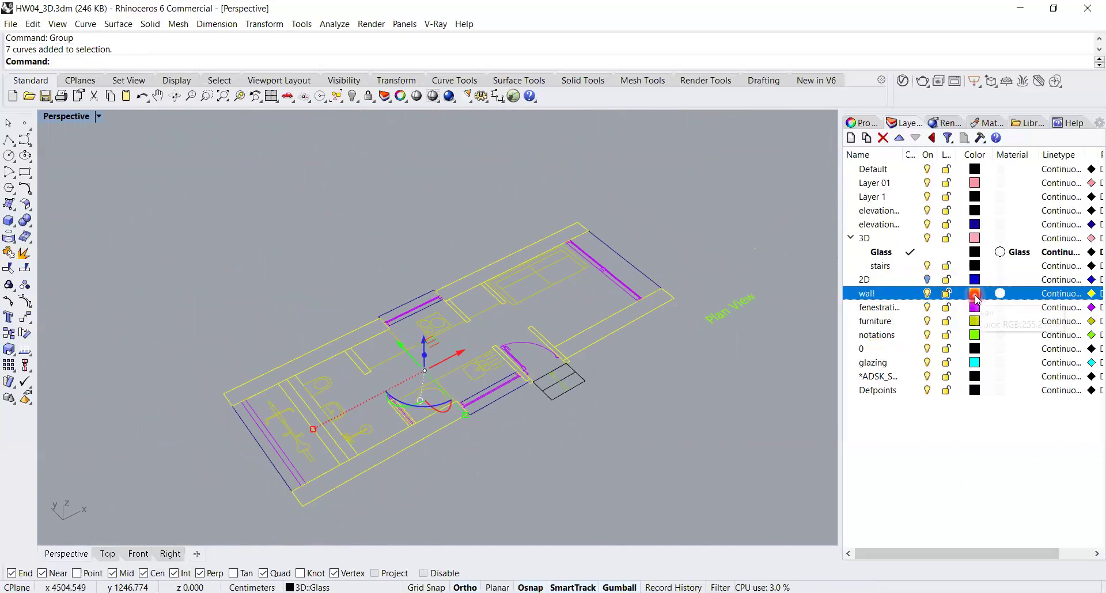
{"action": "left_click", "coordinate": [975, 295]}
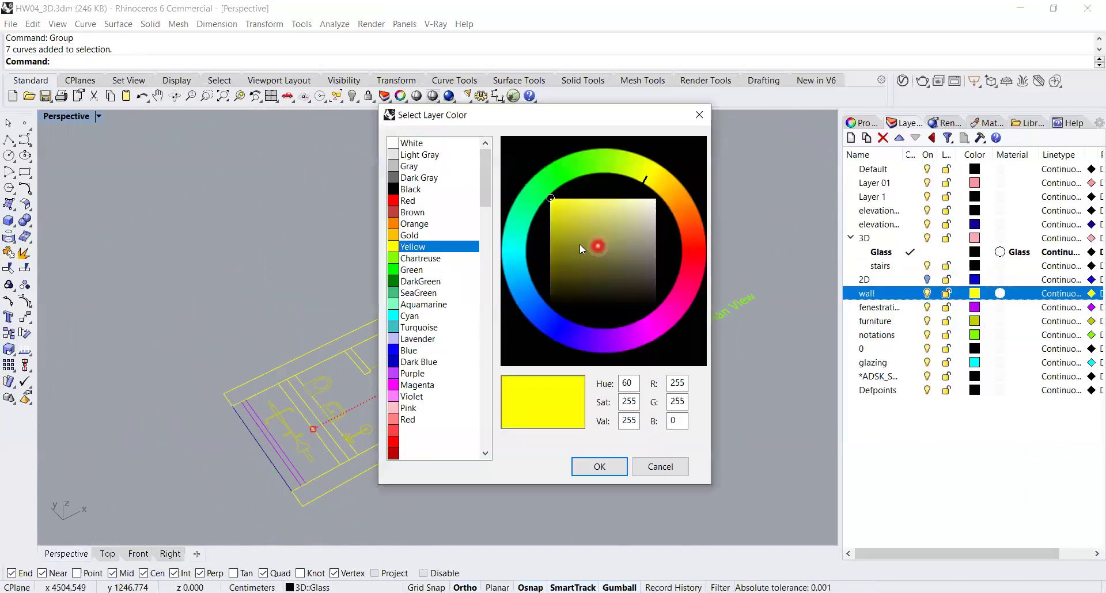
{"action": "left_click", "coordinate": [428, 245]}
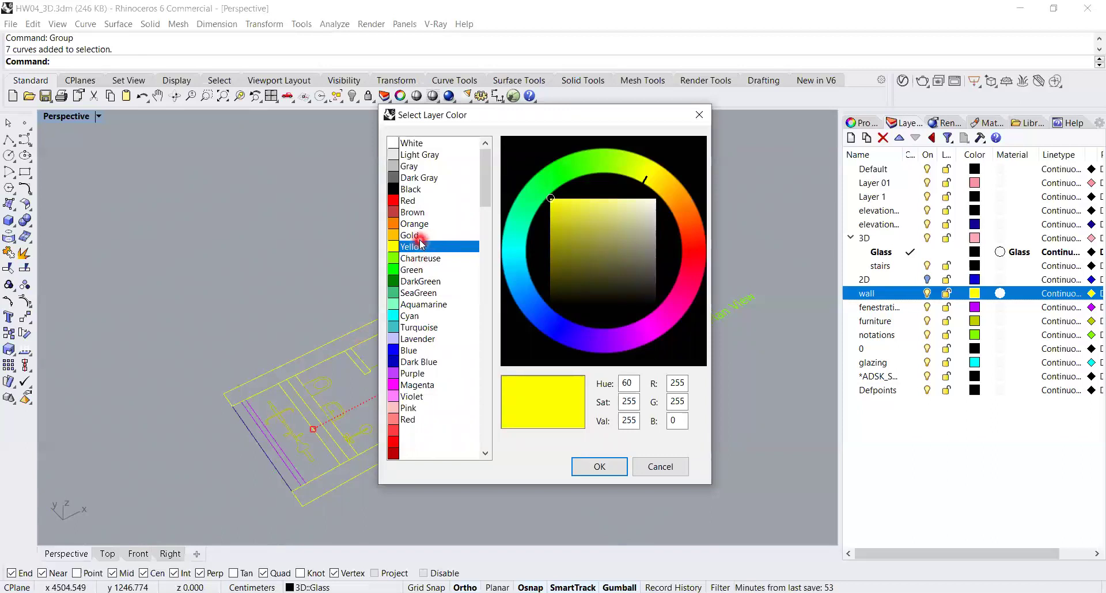
{"action": "left_click", "coordinate": [419, 293]}
{"action": "left_click", "coordinate": [613, 469]}
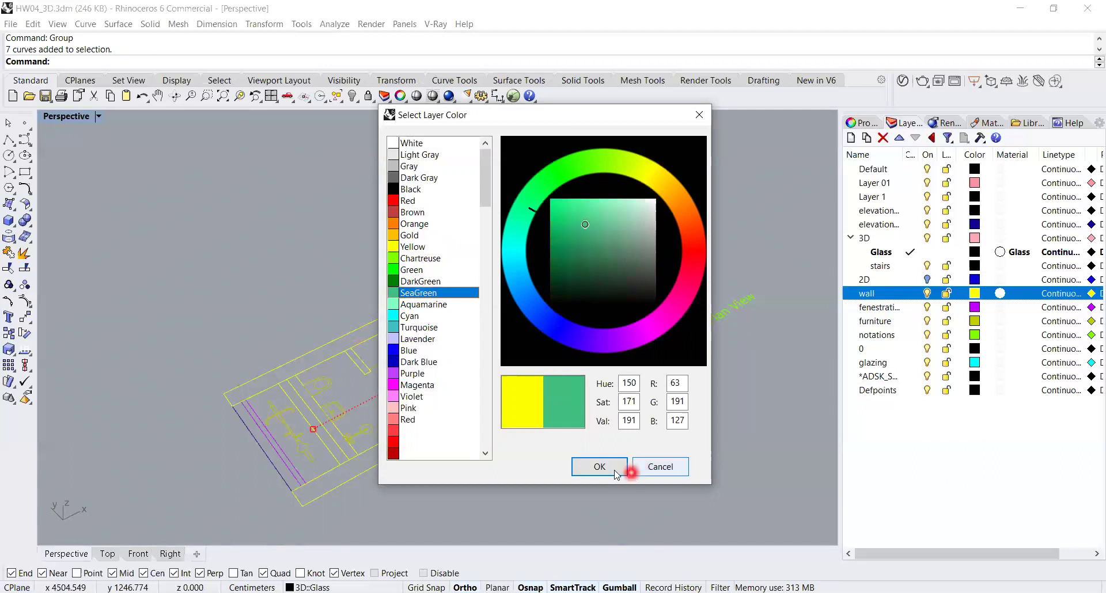
- Set the wall layer's colour to DarkGreen
{"action": "scroll", "coordinate": [376, 472], "scroll_direction": "up", "scroll_amount": 3}
{"action": "scroll", "coordinate": [375, 480], "scroll_direction": "up", "scroll_amount": 2}
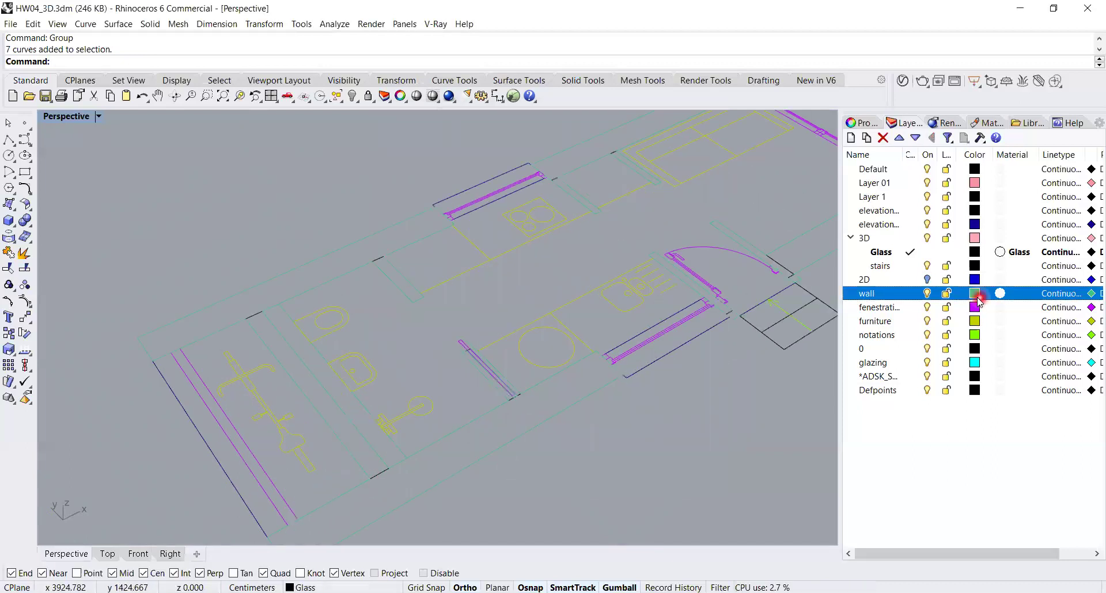
{"action": "left_click", "coordinate": [974, 293]}
{"action": "left_click", "coordinate": [421, 282]}
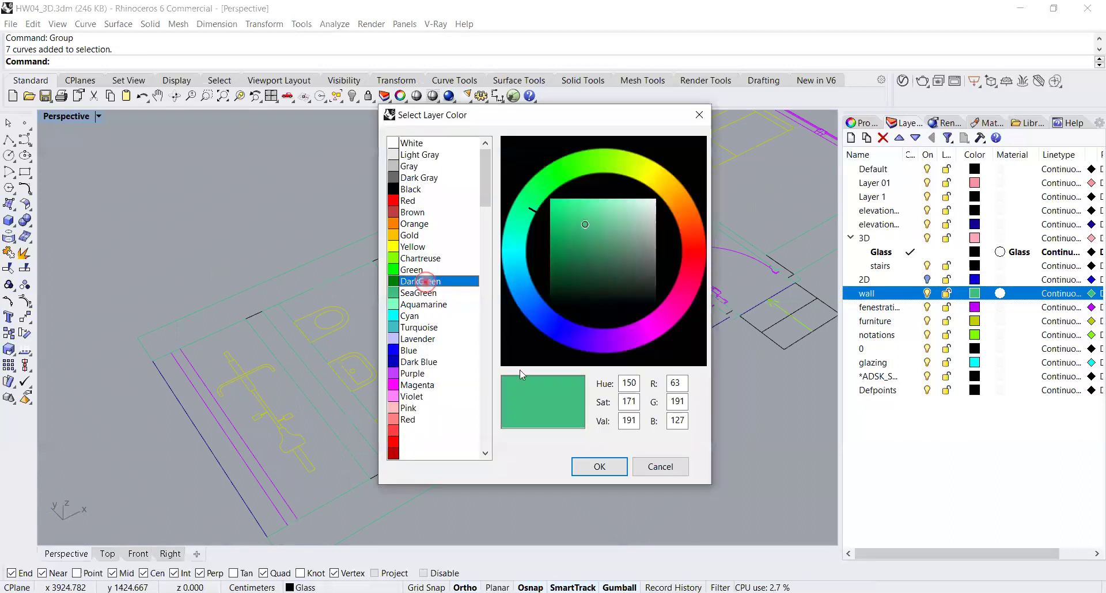
- Accept the wall layer's colour choice and select the partition group on the floor plan
{"action": "left_click", "coordinate": [379, 475]}
{"action": "right_click_drag", "start_coordinate": [720, 285], "coordinate": [628, 300], "text": "shift"}
{"action": "left_click", "coordinate": [449, 457]}
{"action": "left_click", "coordinate": [268, 494]}
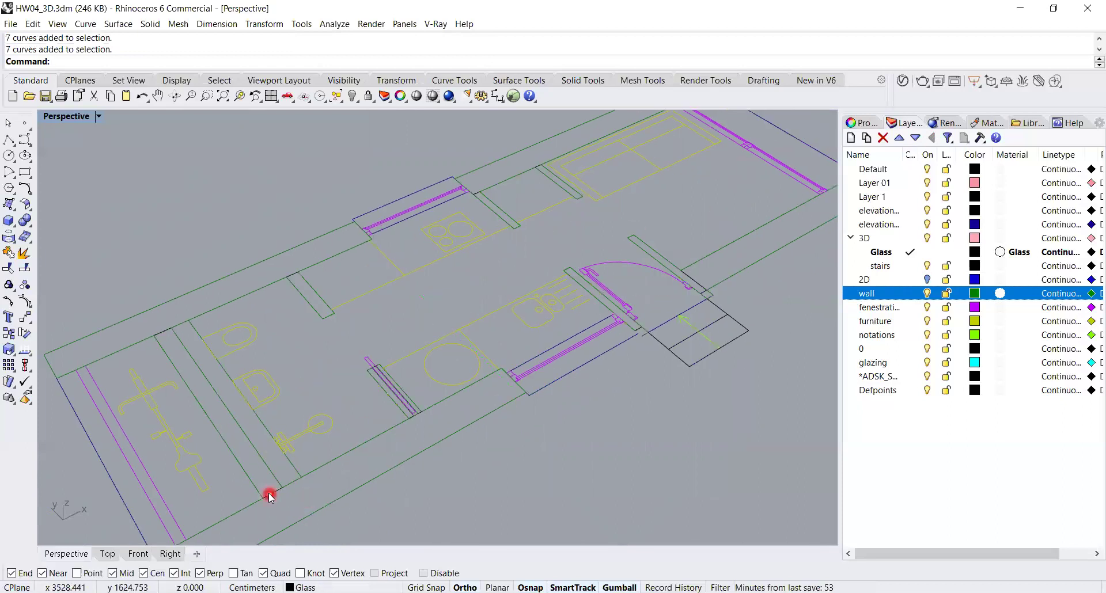
- Measure the full height of the north elevation along its end edge, from the roof's top corner down to the wall base
{"action": "scroll", "coordinate": [489, 380], "scroll_direction": "down", "scroll_amount": 3}
{"action": "right_click_drag", "start_coordinate": [518, 372], "coordinate": [466, 413]}
{"action": "scroll", "coordinate": [523, 365], "scroll_direction": "down", "scroll_amount": 7}
{"action": "scroll", "coordinate": [353, 452], "scroll_direction": "up", "scroll_amount": 2}
{"action": "scroll", "coordinate": [353, 451], "scroll_direction": "up", "scroll_amount": 2}
{"action": "scroll", "coordinate": [371, 444], "scroll_direction": "down", "scroll_amount": 6}
{"action": "right_click_drag", "start_coordinate": [462, 308], "coordinate": [326, 362]}
{"action": "scroll", "coordinate": [326, 360], "scroll_direction": "up", "scroll_amount": 3}
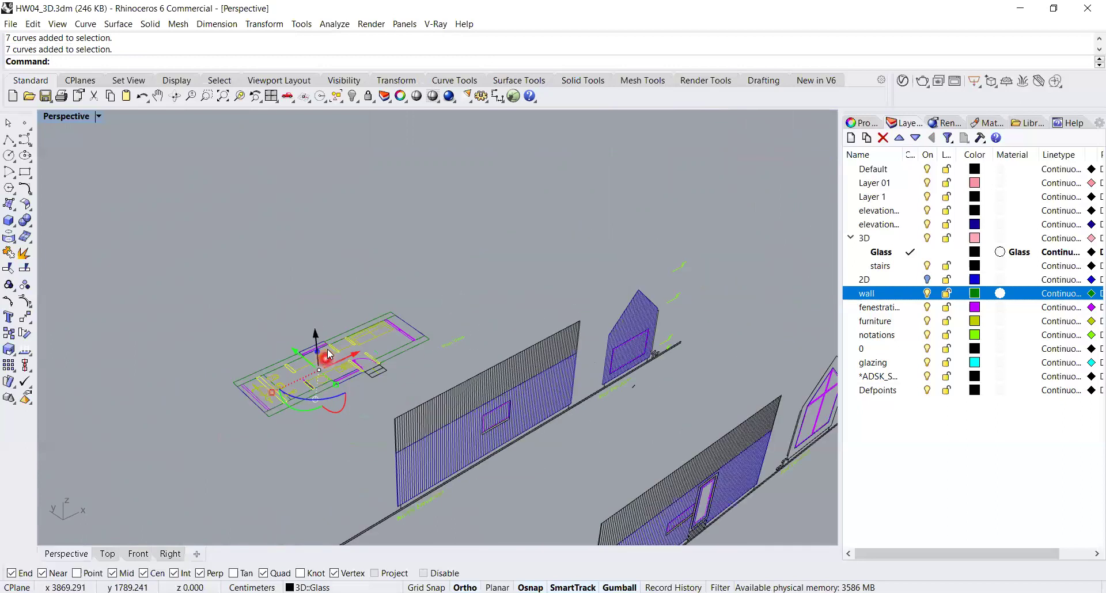
{"action": "scroll", "coordinate": [322, 366], "scroll_direction": "down", "scroll_amount": 4}
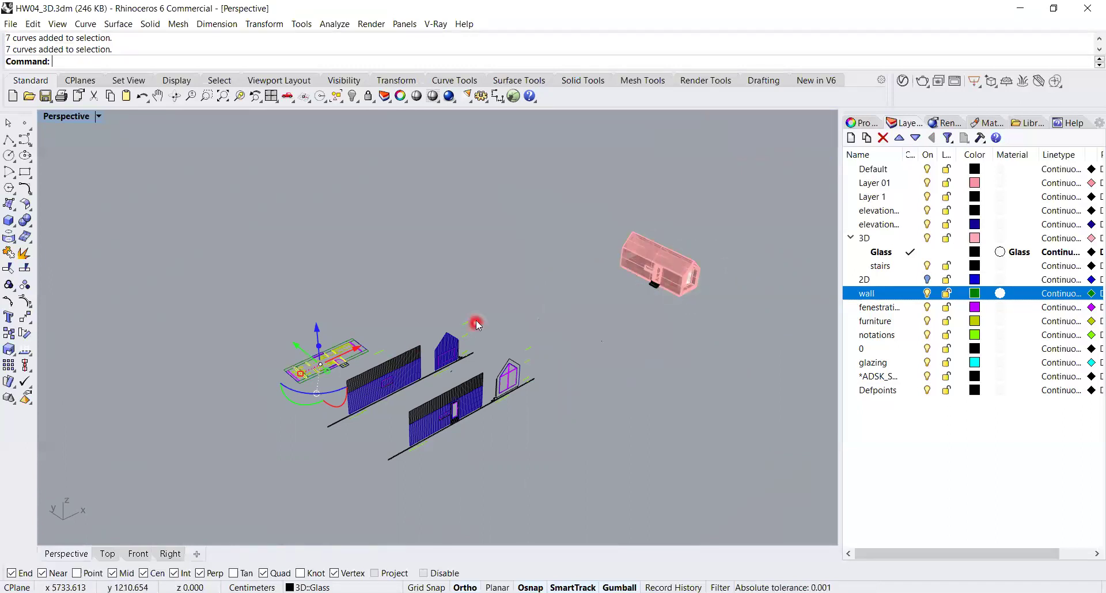
{"action": "scroll", "coordinate": [455, 346], "scroll_direction": "up", "scroll_amount": 5}
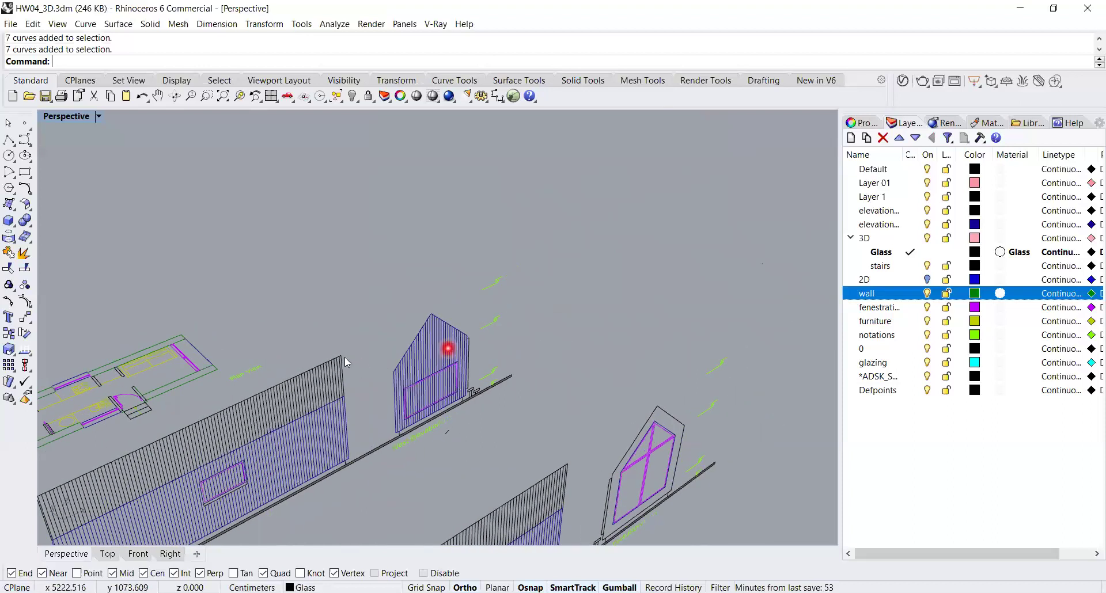
{"action": "right_click_drag", "start_coordinate": [361, 387], "coordinate": [496, 328], "text": "shift"}
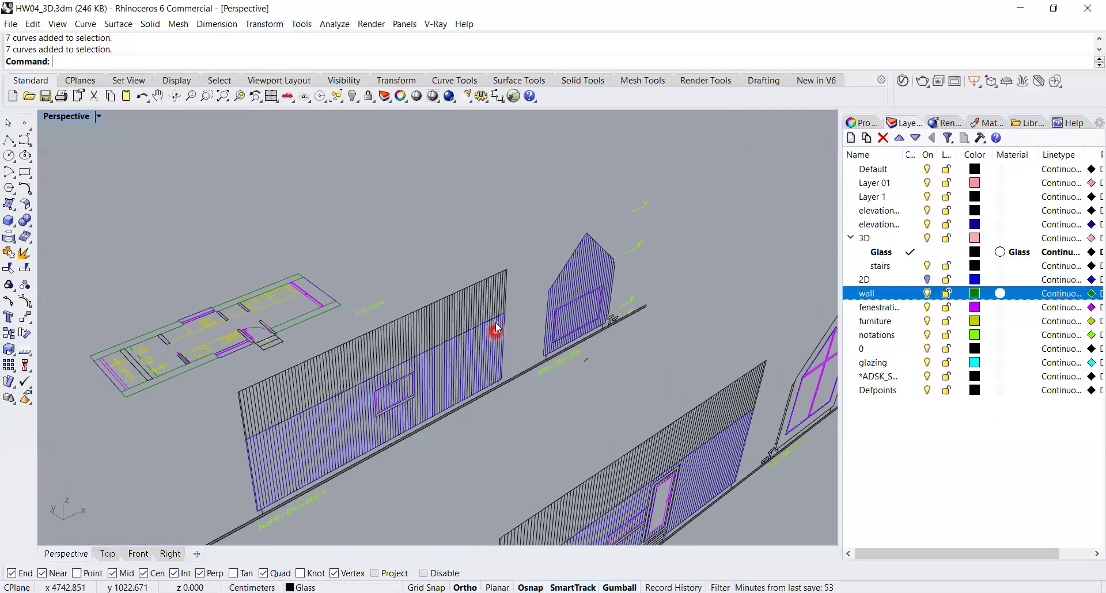
{"action": "scroll", "coordinate": [496, 328], "scroll_direction": "up", "scroll_amount": 2}
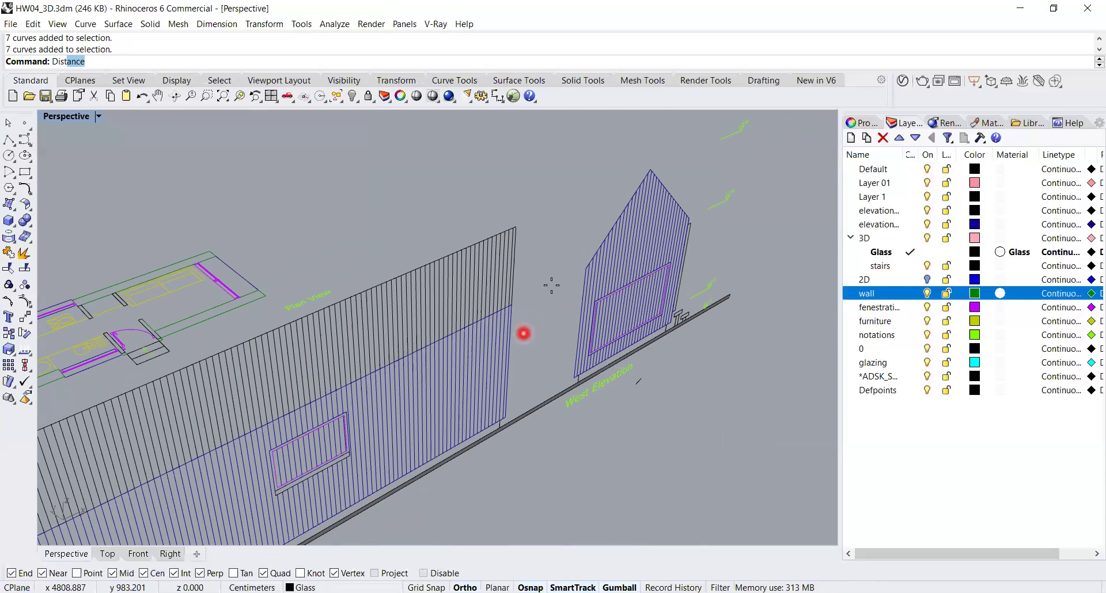
{"action": "key", "text": "Return"}
{"action": "left_click", "coordinate": [516, 228]}
{"action": "left_click", "coordinate": [506, 418]}
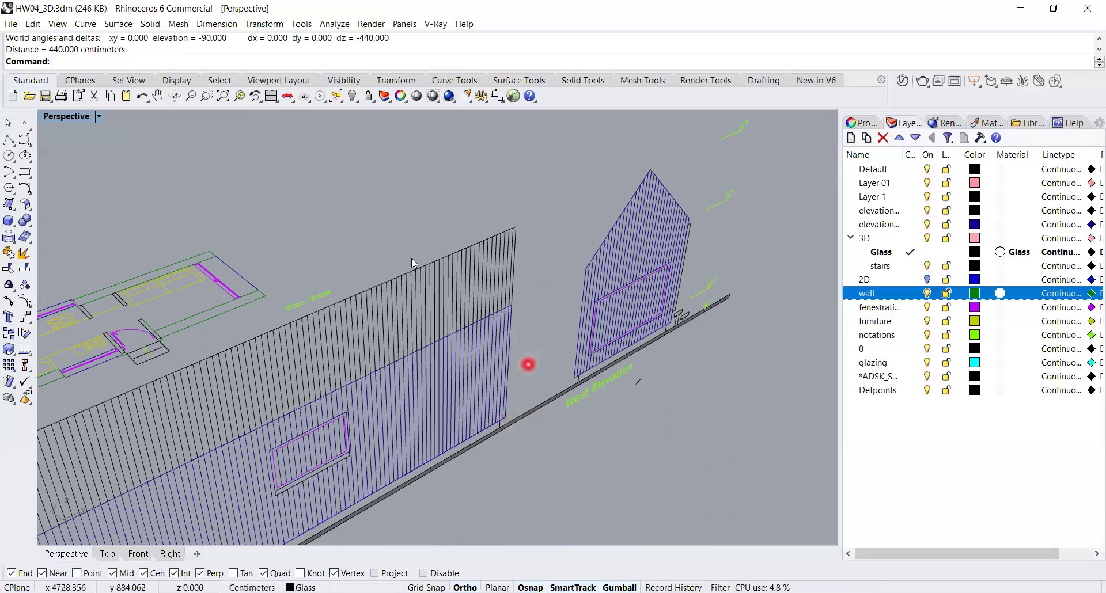
- Compare the floor plan's position and orientation with the elevations and the 3D house model
{"action": "scroll", "coordinate": [150, 75], "scroll_direction": "down", "scroll_amount": 5}
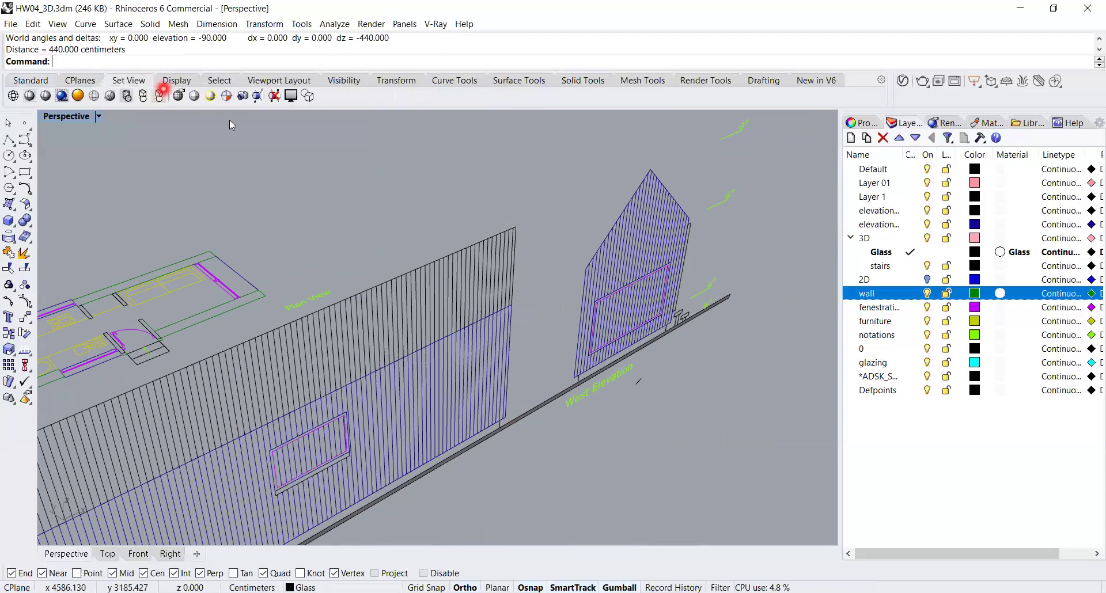
{"action": "scroll", "coordinate": [427, 204], "scroll_direction": "down", "scroll_amount": 5}
{"action": "left_click", "coordinate": [23, 80]}
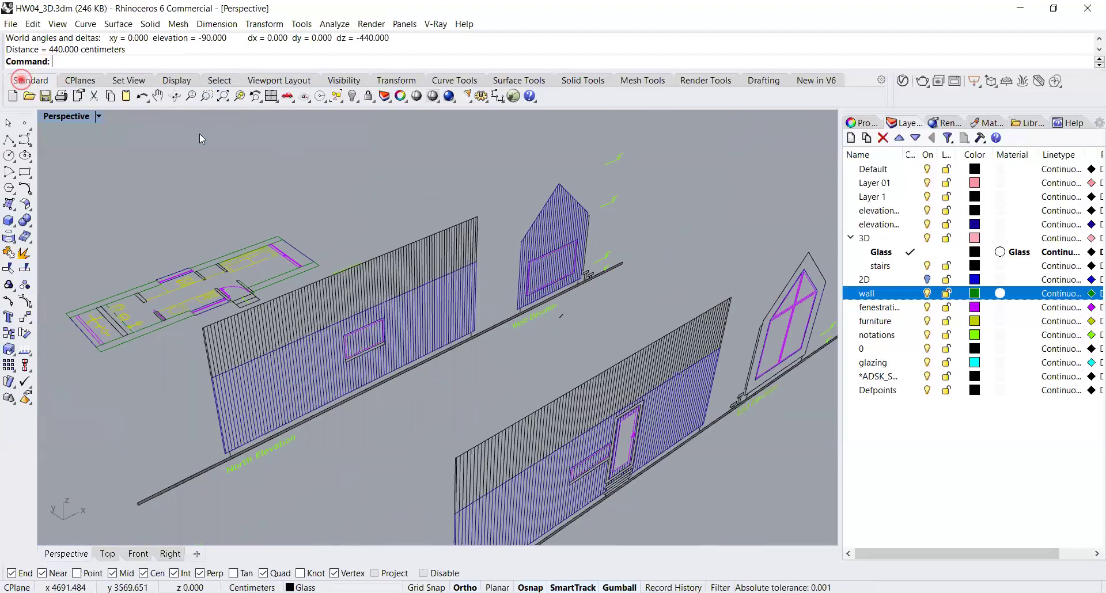
{"action": "scroll", "coordinate": [533, 322], "scroll_direction": "down", "scroll_amount": 8}
{"action": "right_click_drag", "start_coordinate": [741, 316], "coordinate": [457, 357]}
{"action": "scroll", "coordinate": [357, 369], "scroll_direction": "up", "scroll_amount": 8}
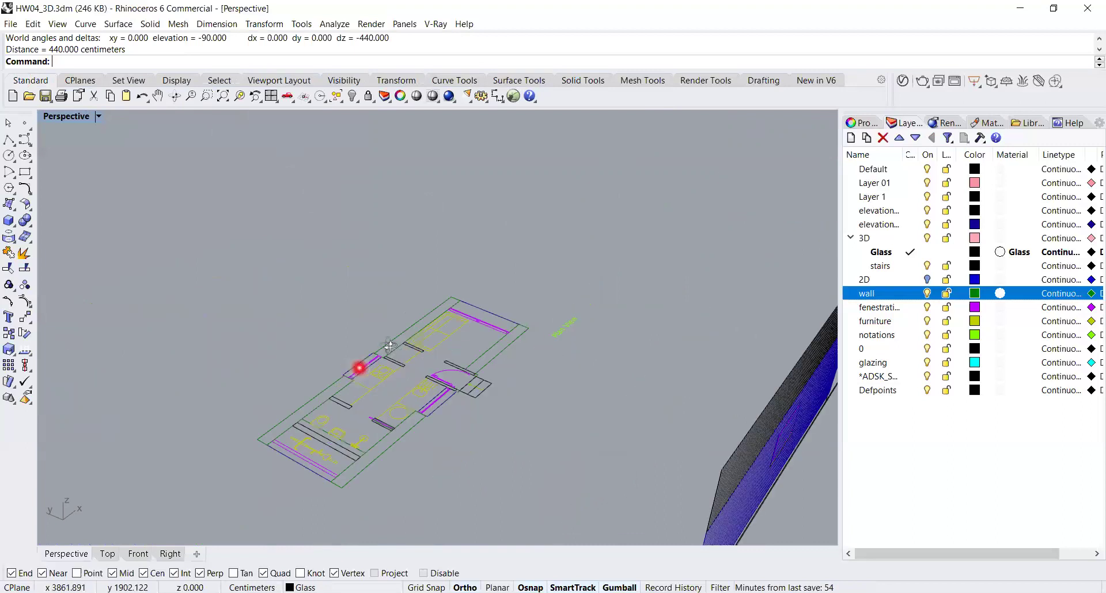
{"action": "right_click_drag", "start_coordinate": [563, 292], "coordinate": [659, 315]}
{"action": "scroll", "coordinate": [659, 316], "scroll_direction": "up", "scroll_amount": 6}
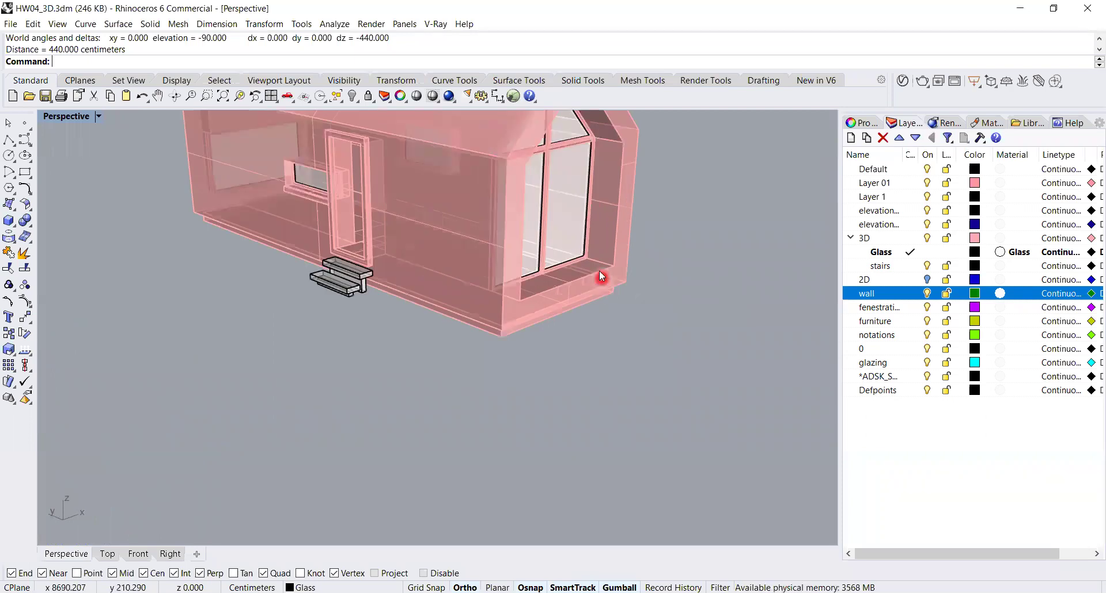
{"action": "scroll", "coordinate": [591, 299], "scroll_direction": "down", "scroll_amount": 11}
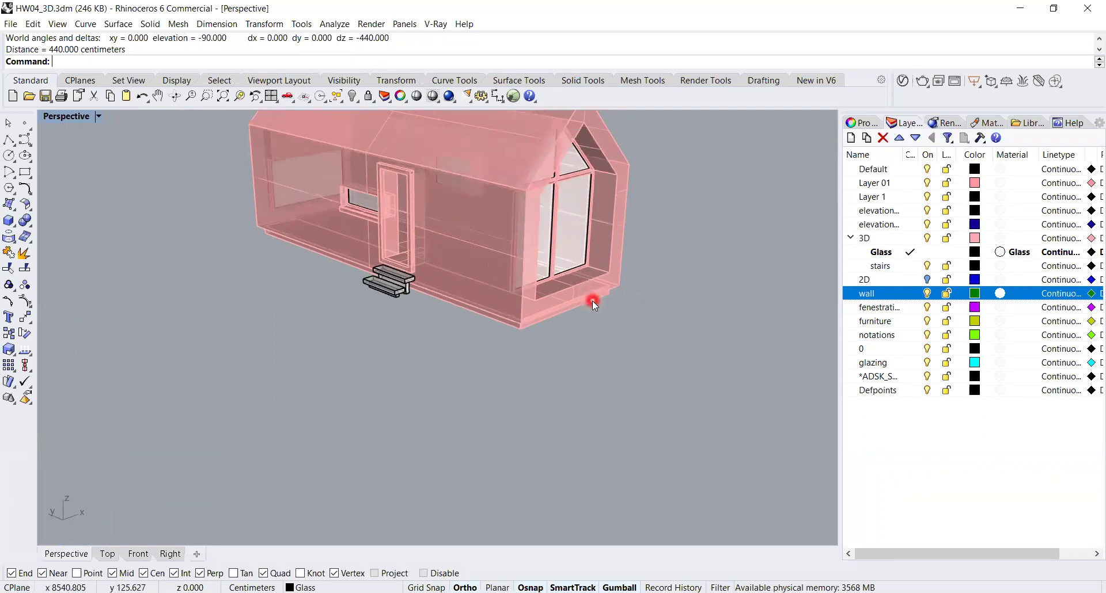
{"action": "right_click_drag", "start_coordinate": [455, 345], "coordinate": [585, 347], "text": "shift"}
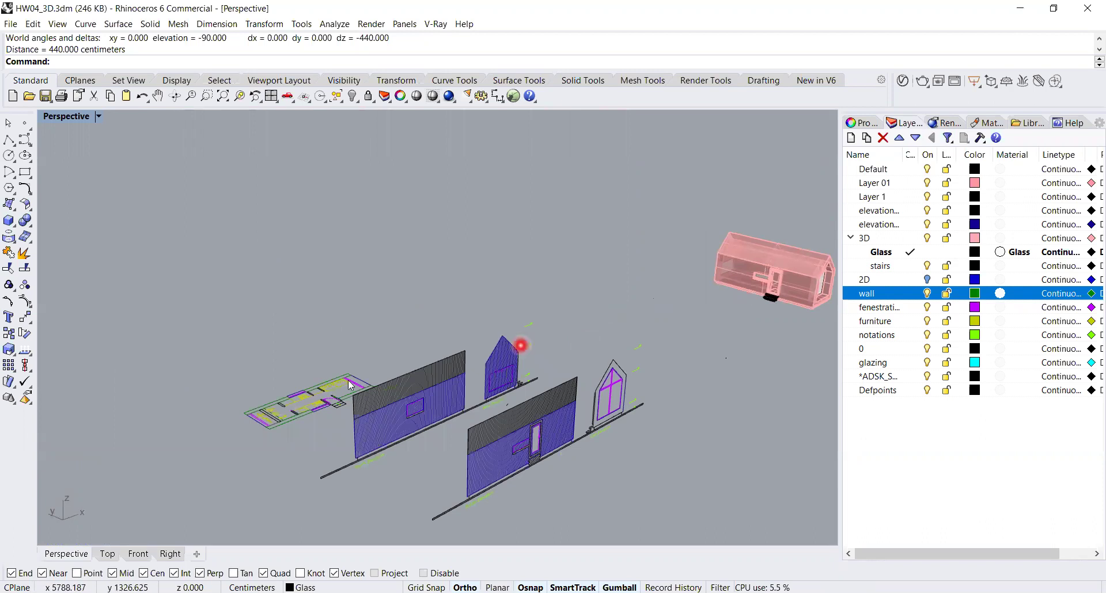
{"action": "scroll", "coordinate": [350, 385], "scroll_direction": "up", "scroll_amount": 6}
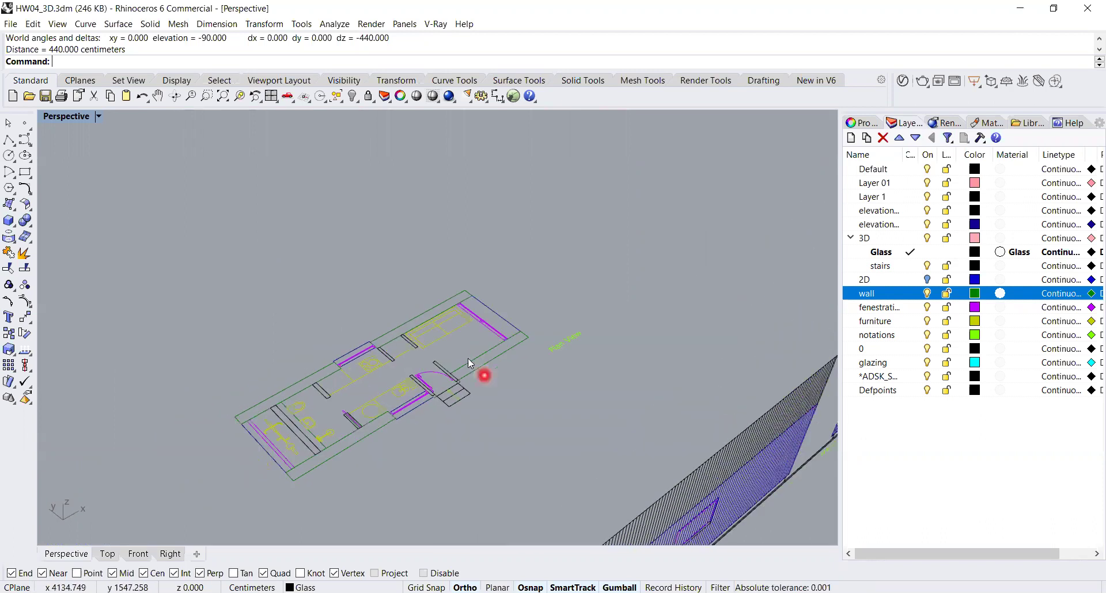
{"action": "scroll", "coordinate": [475, 362], "scroll_direction": "down", "scroll_amount": 7}
{"action": "right_click_drag", "start_coordinate": [623, 303], "coordinate": [256, 332], "text": "shift"}
{"action": "right_click_drag", "start_coordinate": [624, 261], "coordinate": [475, 159]}
{"action": "scroll", "coordinate": [606, 282], "scroll_direction": "up", "scroll_amount": 6}
{"action": "scroll", "coordinate": [513, 180], "scroll_direction": "up", "scroll_amount": 4}
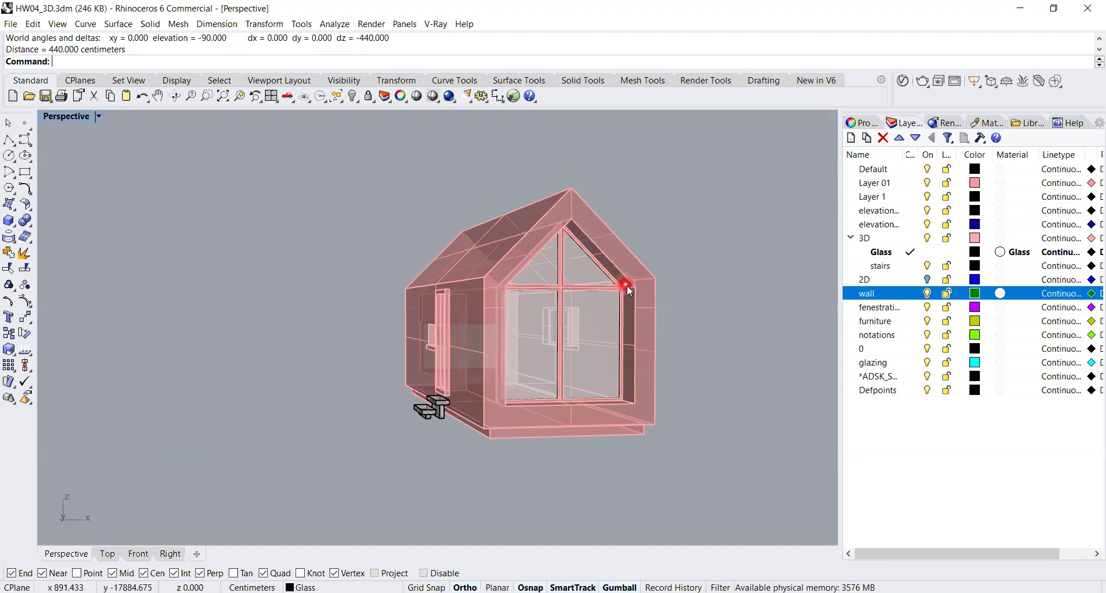
{"action": "scroll", "coordinate": [627, 285], "scroll_direction": "down", "scroll_amount": 5}
{"action": "right_click_drag", "start_coordinate": [585, 358], "coordinate": [608, 318]}
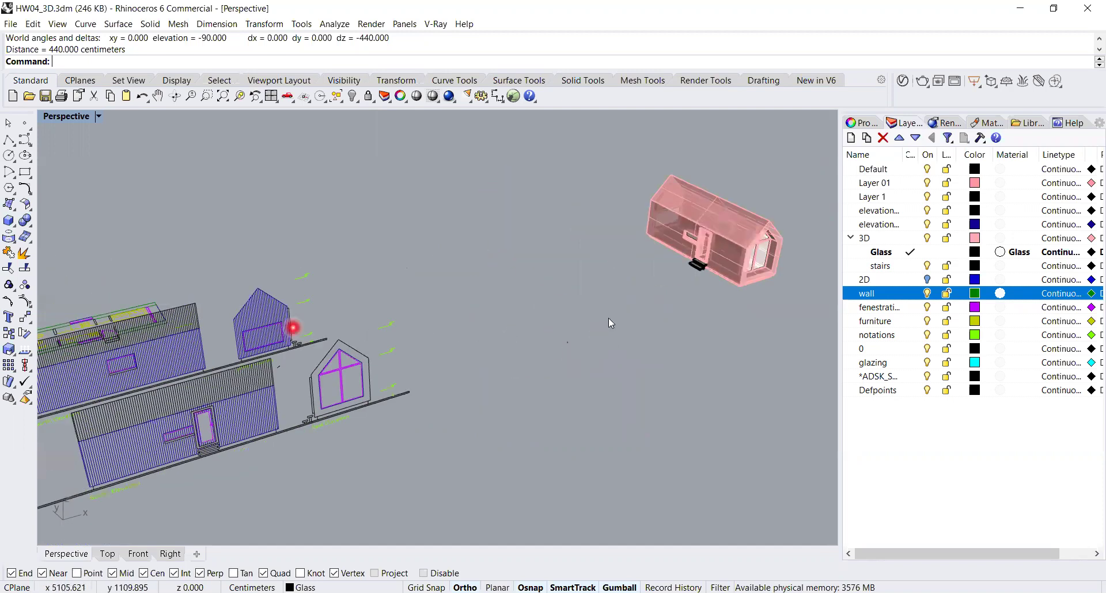
{"action": "right_click_drag", "start_coordinate": [291, 326], "coordinate": [620, 318], "text": "shift"}
{"action": "right_click_drag", "start_coordinate": [322, 333], "coordinate": [471, 340]}
{"action": "scroll", "coordinate": [428, 317], "scroll_direction": "up", "scroll_amount": 7}
{"action": "right_click_drag", "start_coordinate": [409, 322], "coordinate": [392, 290]}
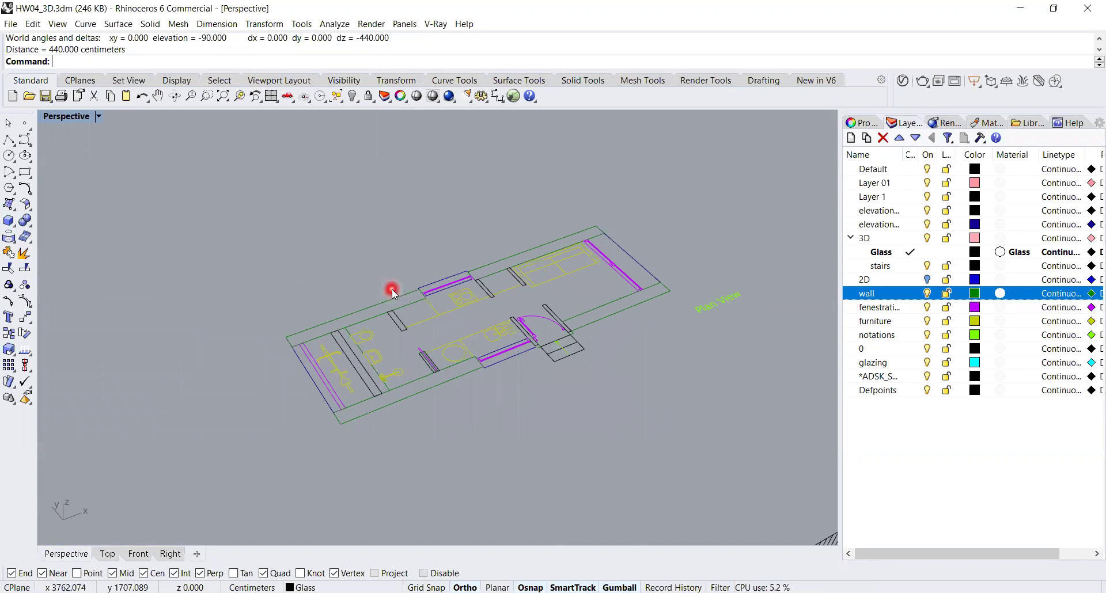
{"action": "scroll", "coordinate": [392, 289], "scroll_direction": "down", "scroll_amount": 8}
{"action": "right_click_drag", "start_coordinate": [499, 289], "coordinate": [397, 309], "text": "shift"}
- Select the entire floor plan with its partitions and copy it beside the 3D house model
{"action": "left_click_drag", "start_coordinate": [289, 280], "coordinate": [440, 355]}
{"action": "mouse_move", "coordinate": [173, 215]}
{"action": "left_mouse_down"}
{"action": "mouse_move", "coordinate": [402, 336]}
{"action": "mouse_move", "coordinate": [430, 375]}
{"action": "left_mouse_up"}
{"action": "scroll", "coordinate": [469, 315], "scroll_direction": "down", "scroll_amount": 3}
{"action": "scroll", "coordinate": [426, 298], "scroll_direction": "down", "scroll_amount": 7}
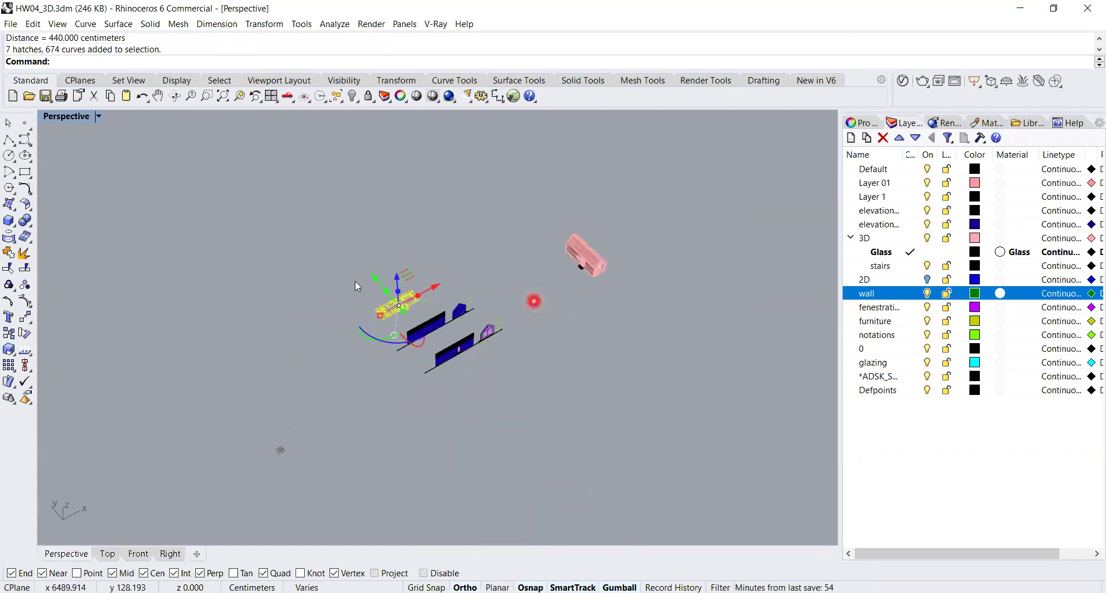
{"action": "scroll", "coordinate": [533, 301], "scroll_direction": "up", "scroll_amount": 7}
{"action": "type", "text": "copy"}
{"action": "key", "text": "Return"}
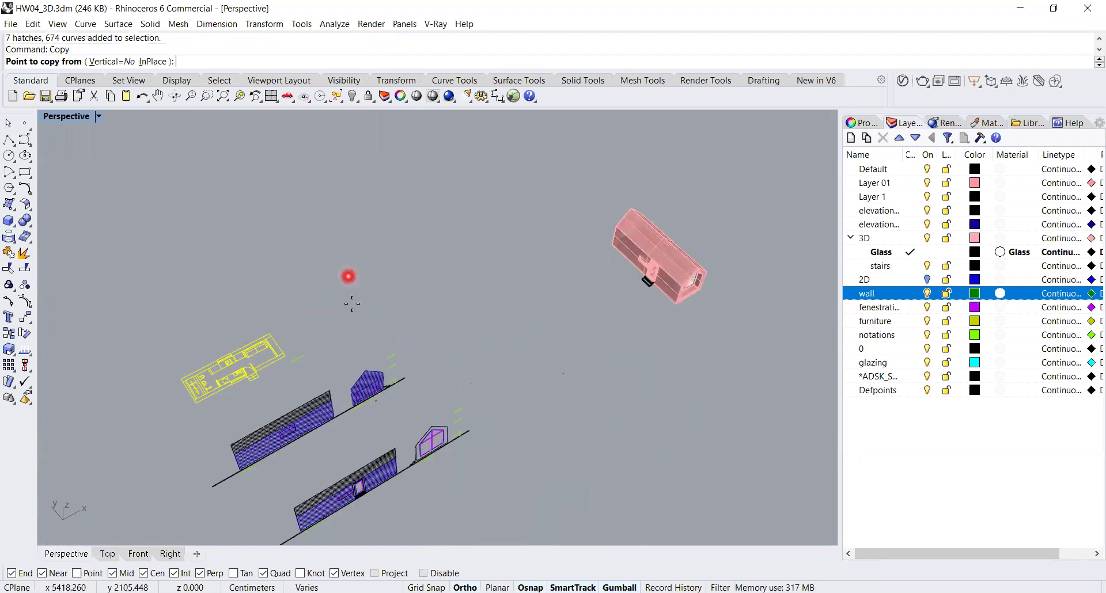
{"action": "left_click", "coordinate": [342, 322]}
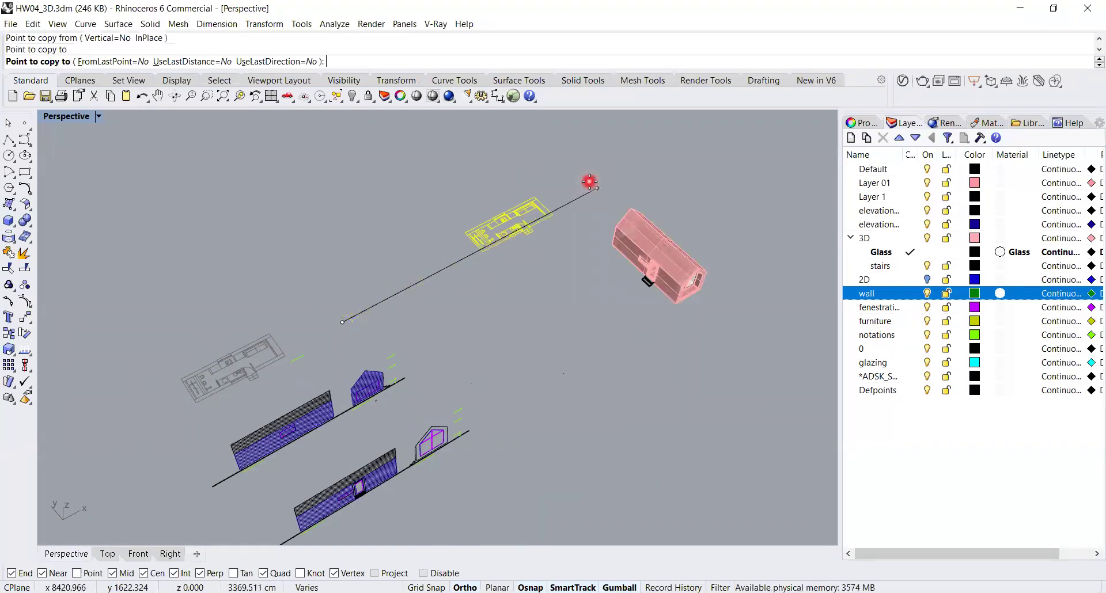
{"action": "left_click", "coordinate": [589, 182]}
{"action": "scroll", "coordinate": [567, 222], "scroll_direction": "up", "scroll_amount": 5}
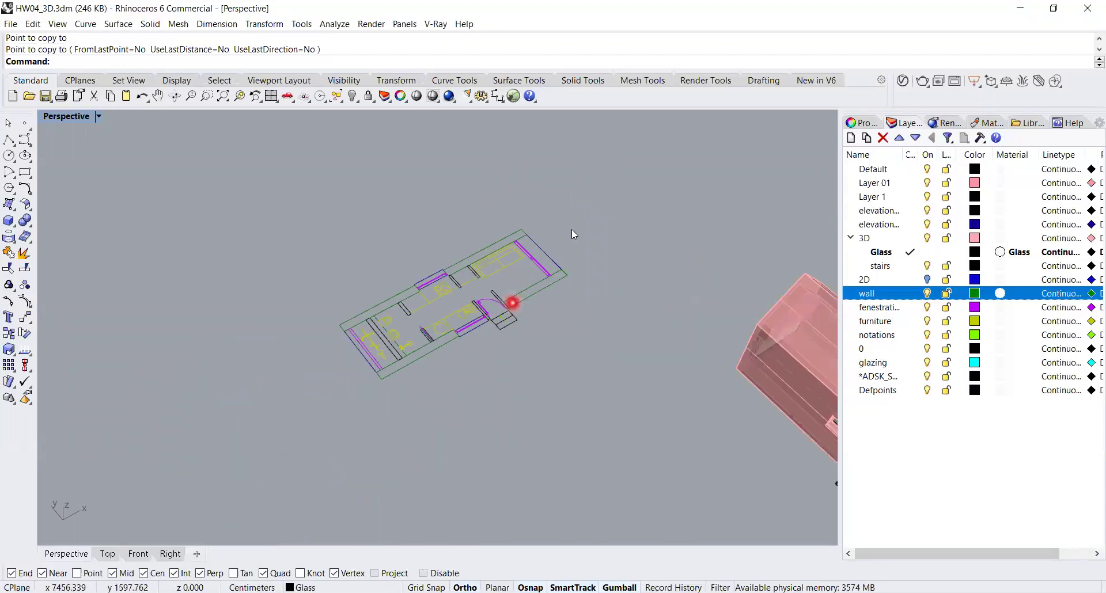
{"action": "mouse_move", "coordinate": [659, 180]}
{"action": "left_mouse_down"}
{"action": "mouse_move", "coordinate": [363, 380]}
{"action": "mouse_move", "coordinate": [340, 374]}
{"action": "left_mouse_up"}
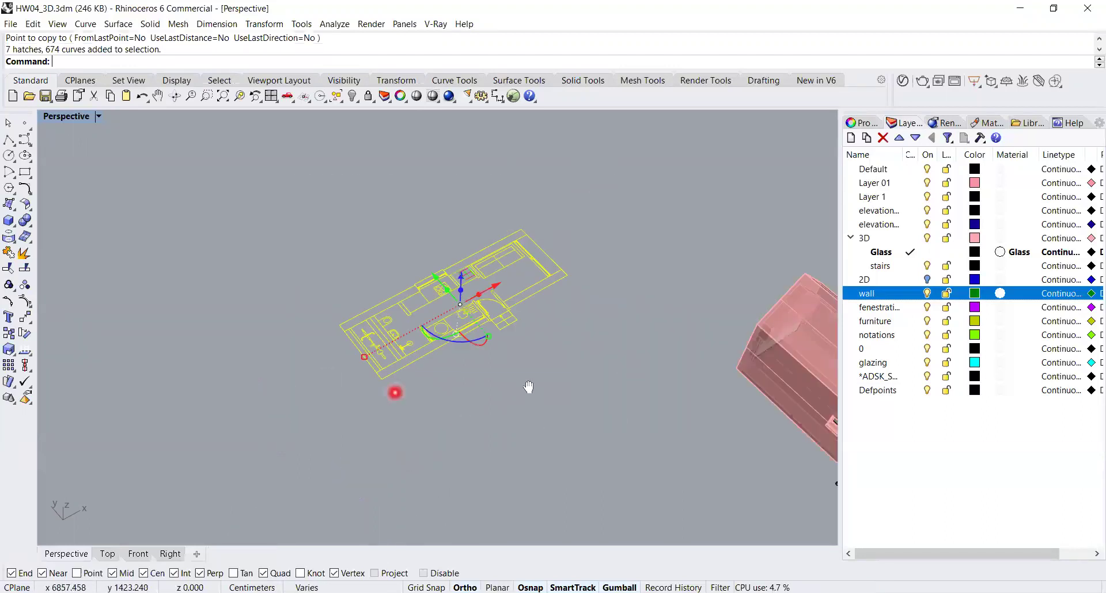
{"action": "right_click_drag", "start_coordinate": [528, 387], "coordinate": [514, 379], "text": "shift"}
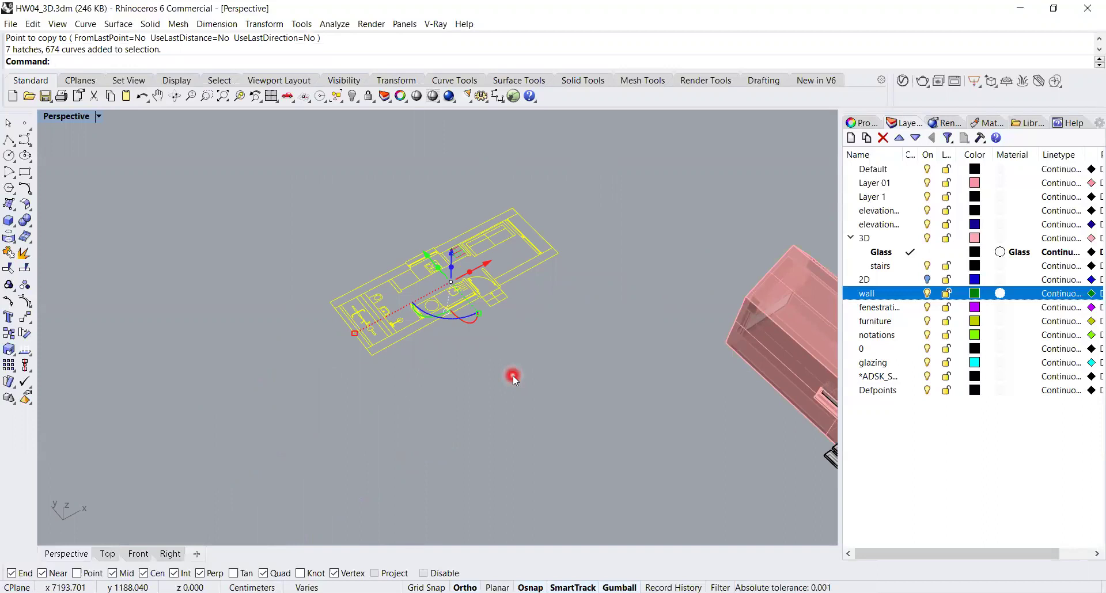
{"action": "key", "text": "Return"}
{"action": "left_click", "coordinate": [559, 253]}
{"action": "left_click", "coordinate": [625, 219]}
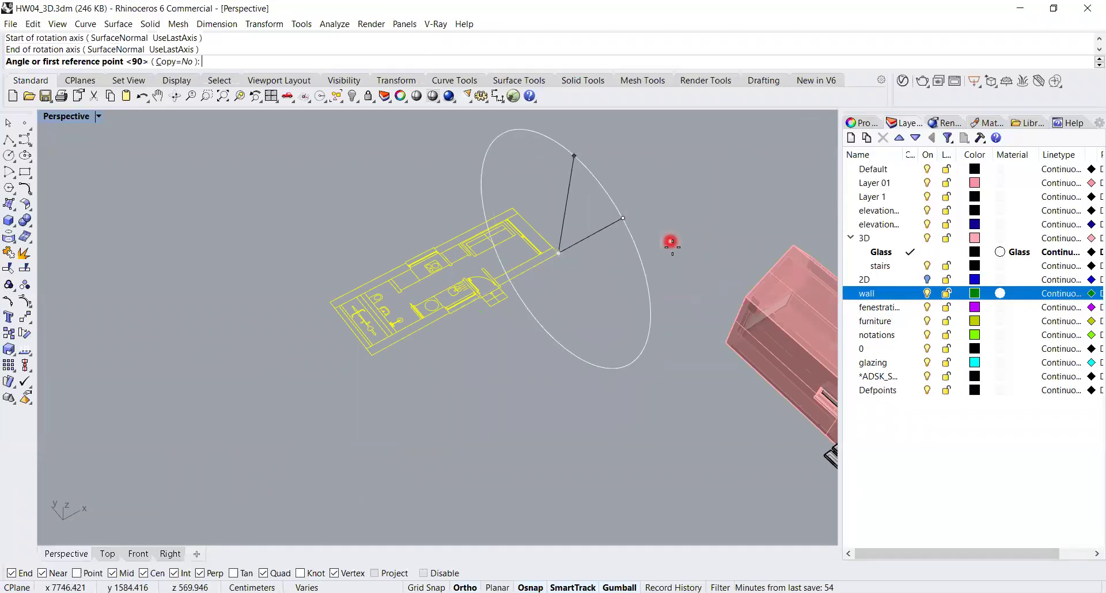
{"action": "key", "text": "Return"}
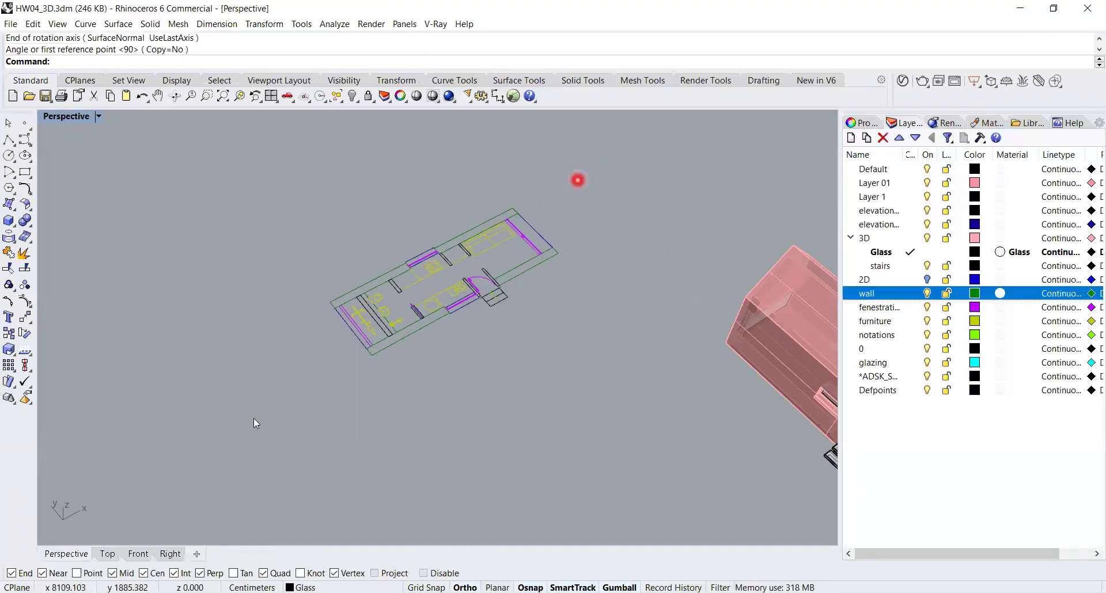
- In the top view, rotate the copied floor plan 90 degrees clockwise about its lower-right outer corner to match the house's orientation
{"action": "key", "text": "ctrl+a"}
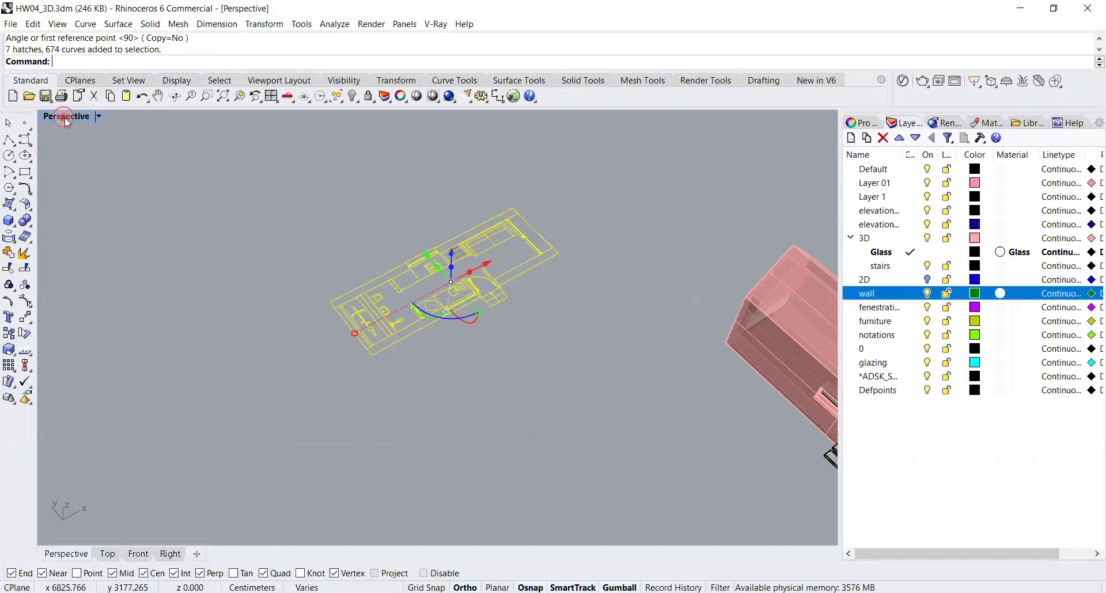
{"action": "double_click", "coordinate": [66, 117]}
{"action": "double_click", "coordinate": [51, 117]}
{"action": "left_click", "coordinate": [239, 96]}
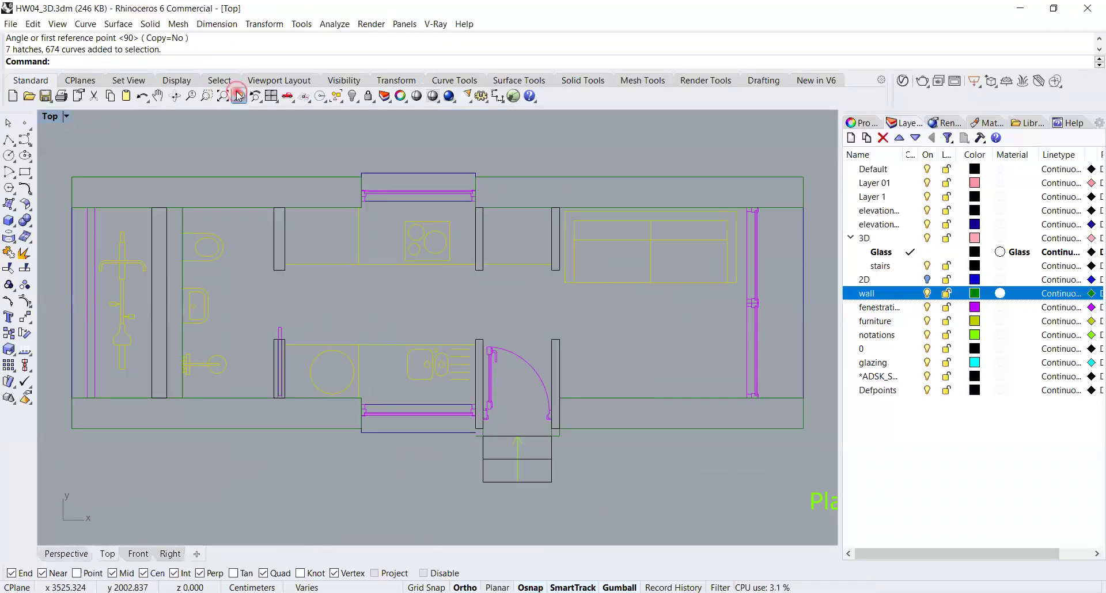
{"action": "scroll", "coordinate": [461, 292], "scroll_direction": "up", "scroll_amount": 10}
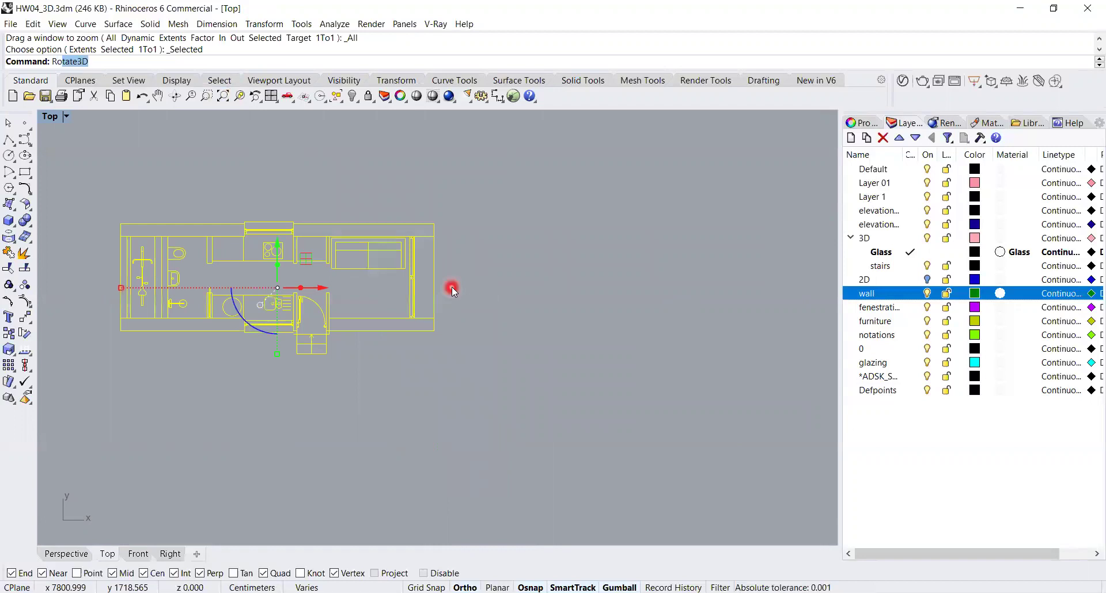
{"action": "left_click", "coordinate": [85, 75]}
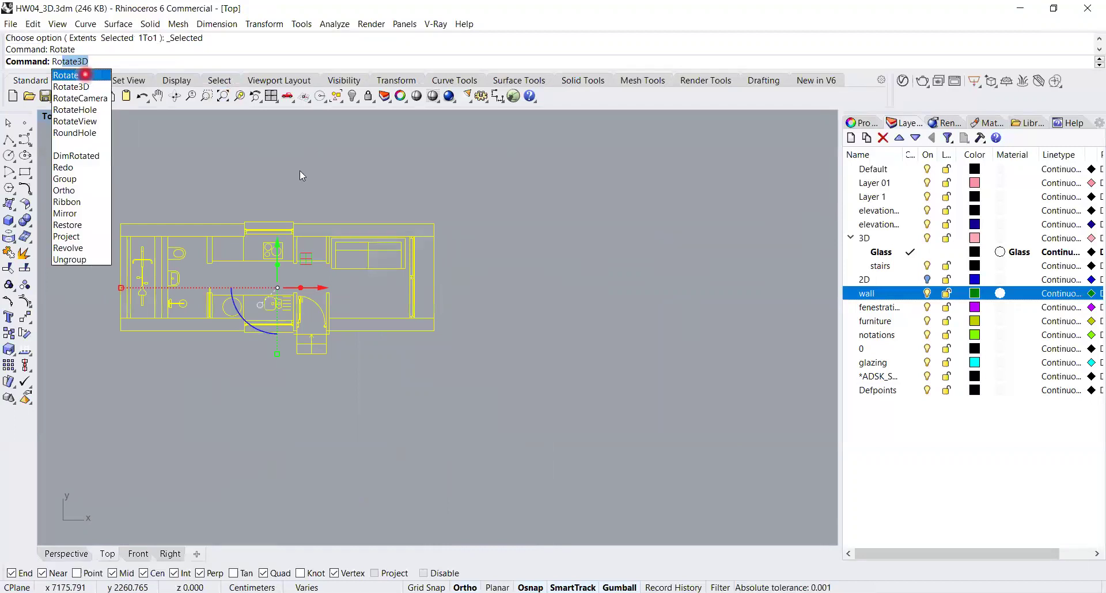
{"action": "left_click", "coordinate": [435, 330]}
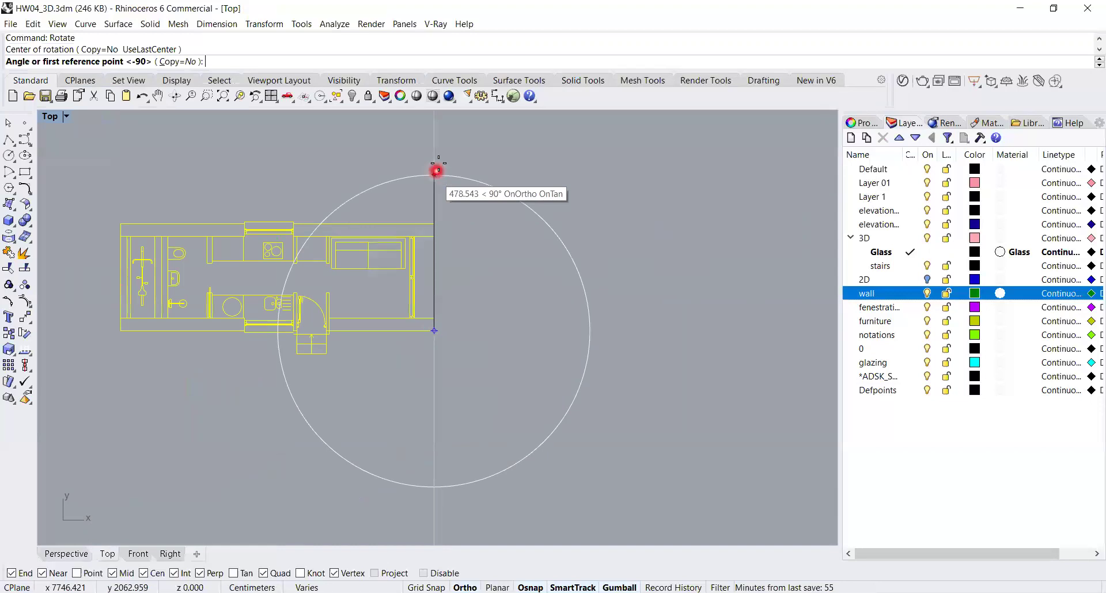
{"action": "left_click", "coordinate": [438, 170]}
{"action": "left_click", "coordinate": [625, 248]}
{"action": "scroll", "coordinate": [631, 290], "scroll_direction": "down", "scroll_amount": 5}
{"action": "left_click", "coordinate": [662, 331]}
{"action": "scroll", "coordinate": [663, 332], "scroll_direction": "down", "scroll_amount": 2}
{"action": "right_click_drag", "start_coordinate": [656, 330], "coordinate": [575, 283]}
{"action": "scroll", "coordinate": [541, 290], "scroll_direction": "up", "scroll_amount": 4}
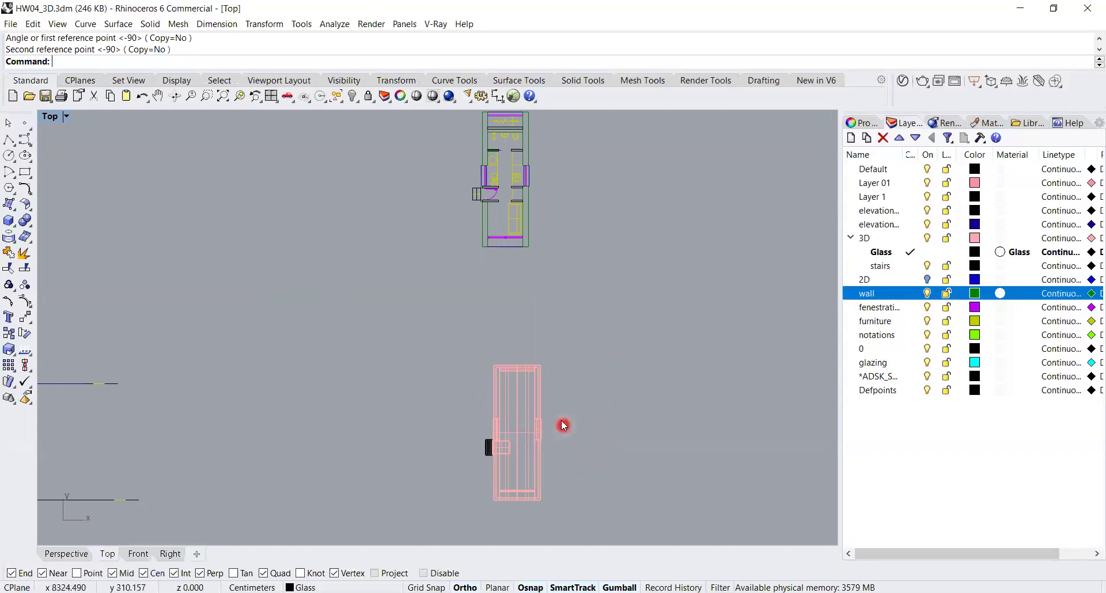
{"action": "scroll", "coordinate": [533, 364], "scroll_direction": "down", "scroll_amount": 4}
{"action": "right_click_drag", "start_coordinate": [585, 360], "coordinate": [543, 378]}
{"action": "scroll", "coordinate": [459, 258], "scroll_direction": "up", "scroll_amount": 4}
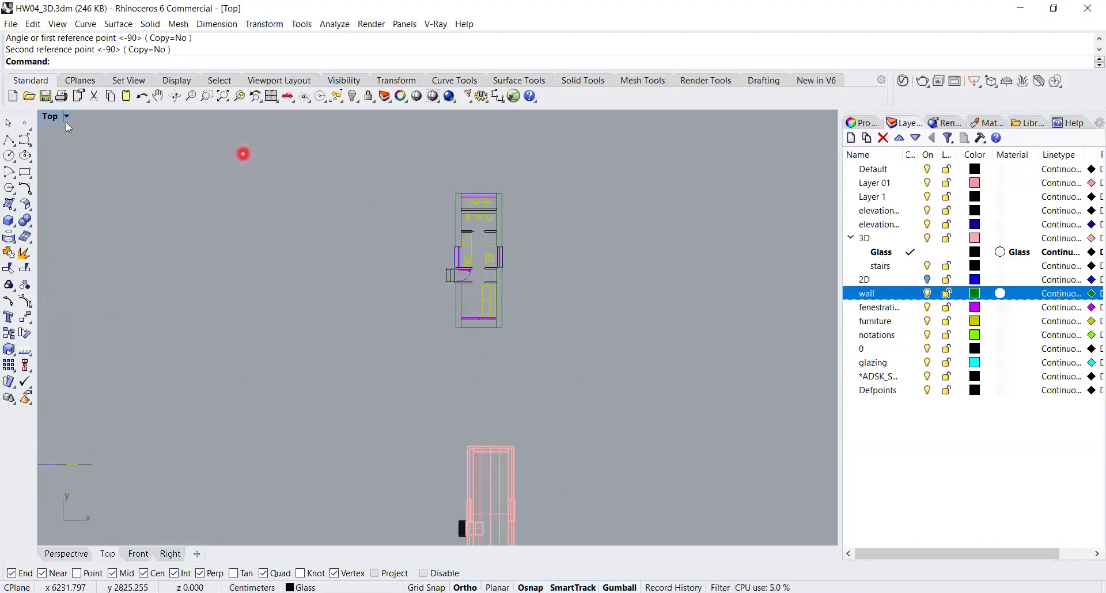
- In the perspective view, move the grouped partition outlines from the floor plan's end corner to the lower inner corner of the house's end window opening
{"action": "double_click", "coordinate": [50, 118]}
{"action": "double_click", "coordinate": [461, 121]}
{"action": "right_click_drag", "start_coordinate": [489, 303], "coordinate": [573, 333]}
{"action": "scroll", "coordinate": [431, 334], "scroll_direction": "up", "scroll_amount": 8}
{"action": "scroll", "coordinate": [447, 363], "scroll_direction": "down", "scroll_amount": 8}
{"action": "right_click_drag", "start_coordinate": [368, 392], "coordinate": [508, 329], "text": "shift"}
{"action": "scroll", "coordinate": [381, 431], "scroll_direction": "up", "scroll_amount": 7}
{"action": "scroll", "coordinate": [497, 394], "scroll_direction": "up", "scroll_amount": 2}
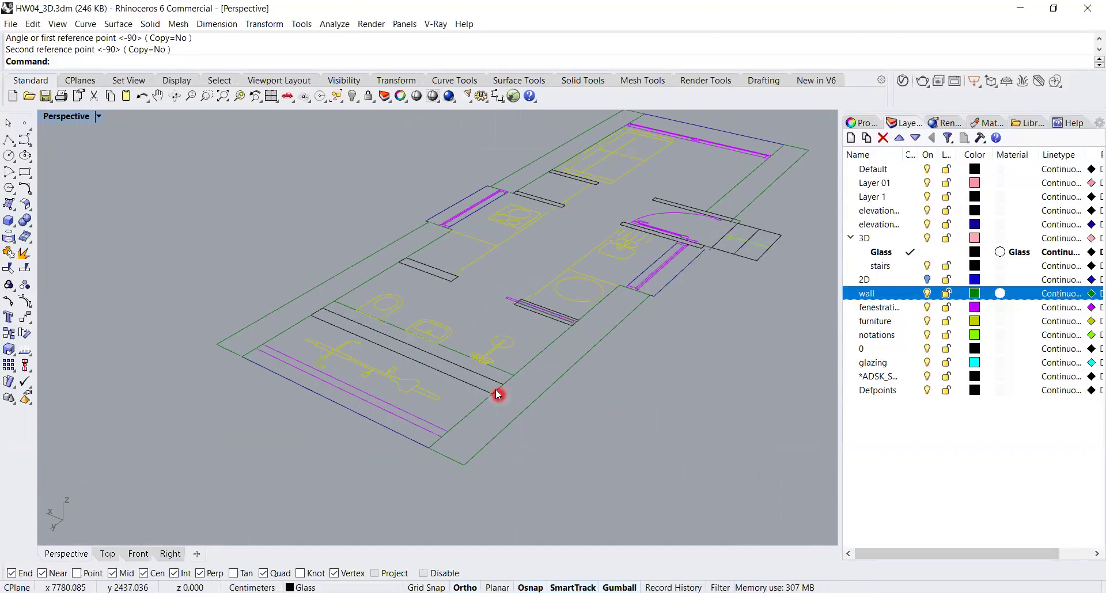
{"action": "left_click", "coordinate": [496, 392]}
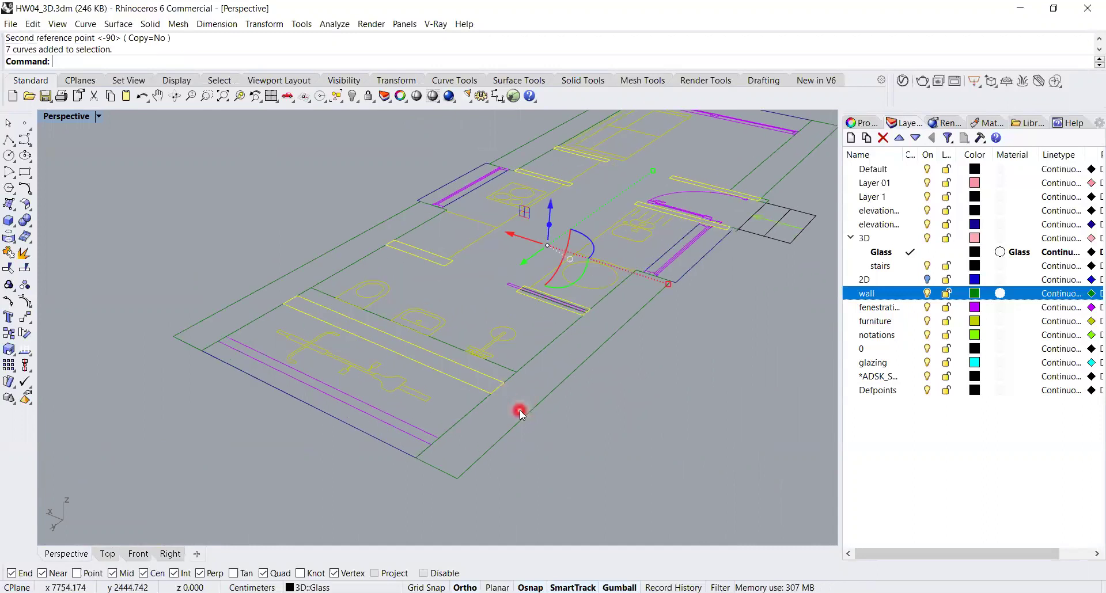
{"action": "type", "text": "M"}
{"action": "key", "text": "Return"}
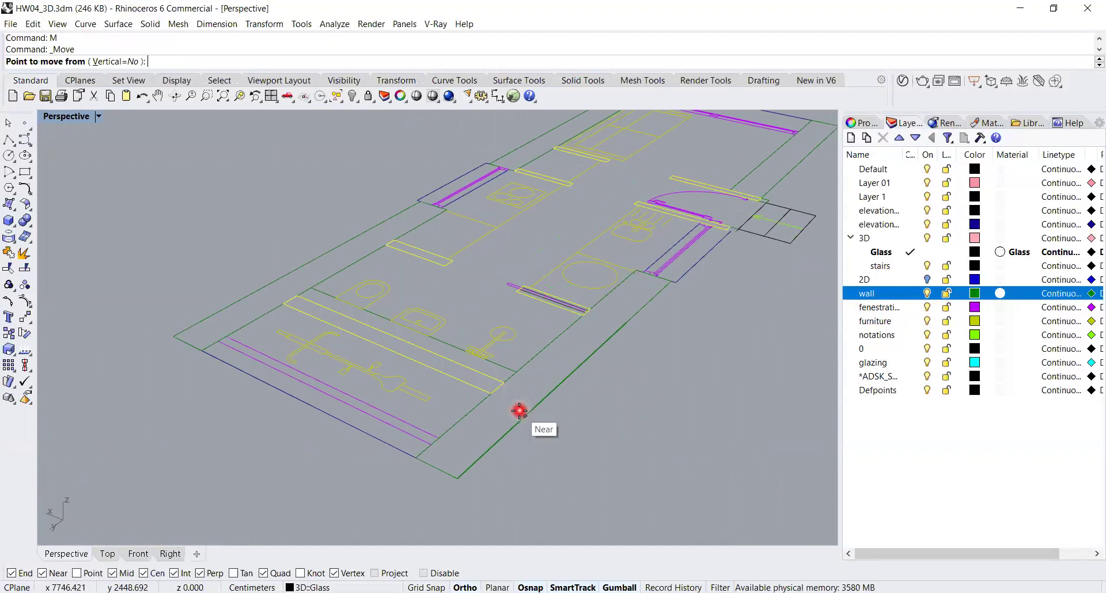
{"action": "left_click", "coordinate": [414, 455]}
{"action": "scroll", "coordinate": [323, 396], "scroll_direction": "down", "scroll_amount": 5}
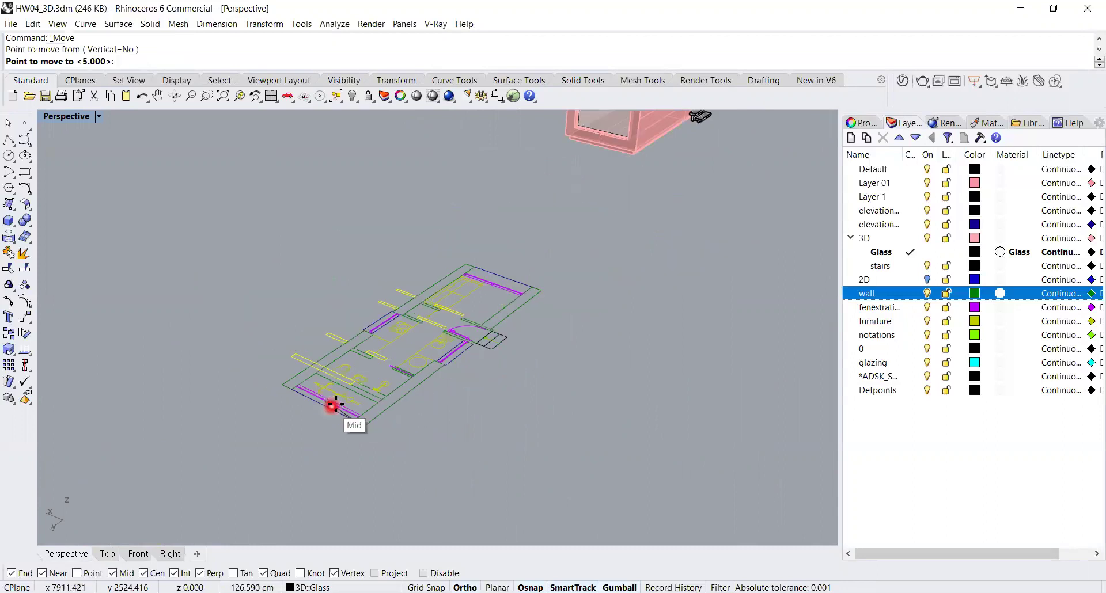
{"action": "scroll", "coordinate": [567, 403], "scroll_direction": "up", "scroll_amount": 5}
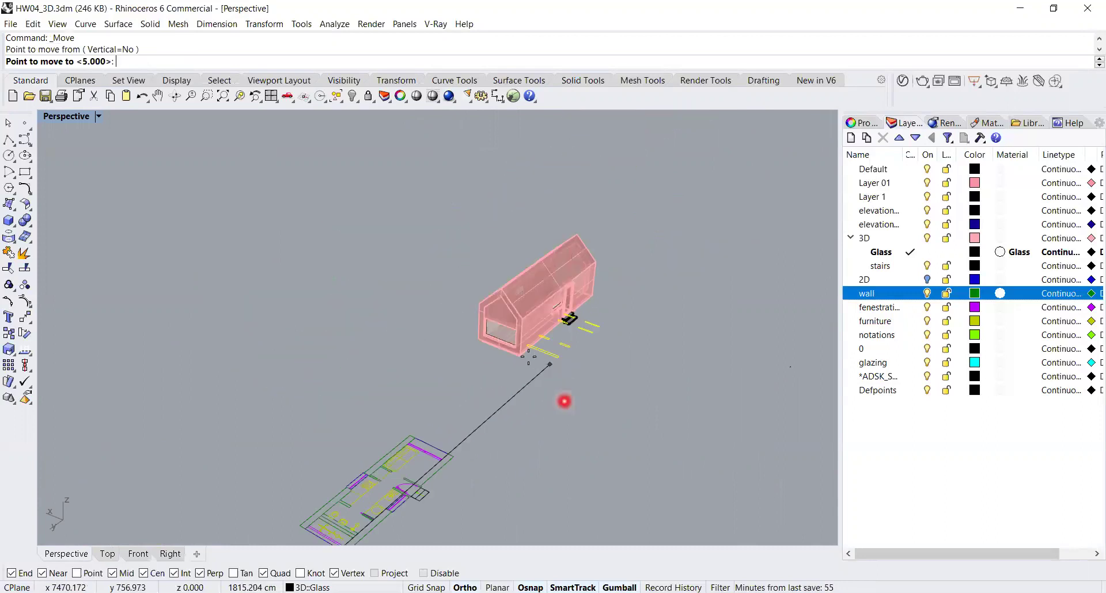
{"action": "scroll", "coordinate": [509, 339], "scroll_direction": "up", "scroll_amount": 3}
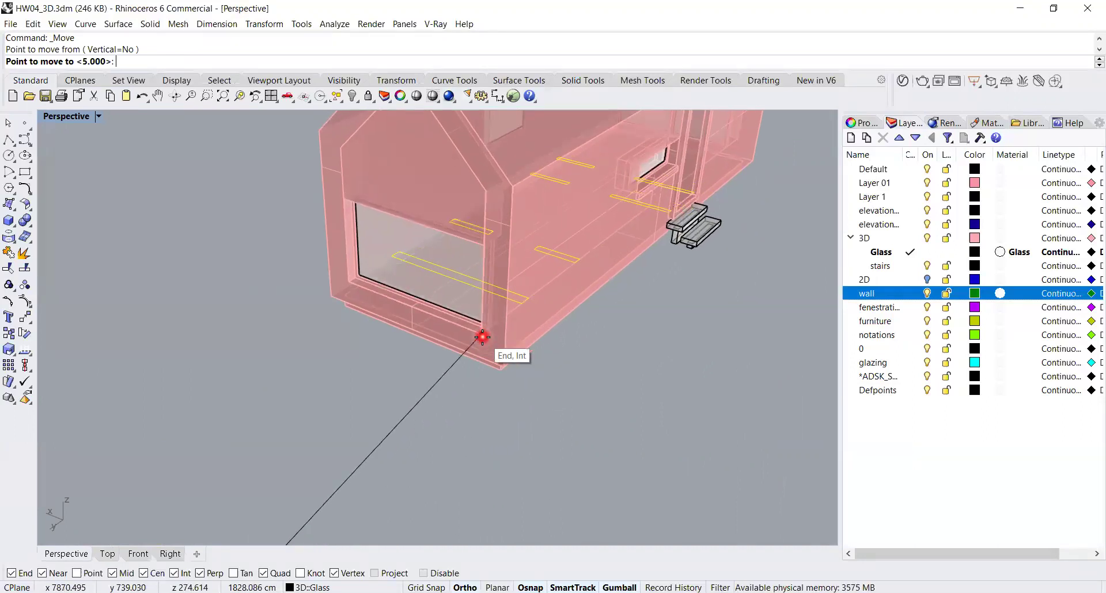
{"action": "left_click", "coordinate": [482, 338]}
{"action": "left_click", "coordinate": [429, 377]}
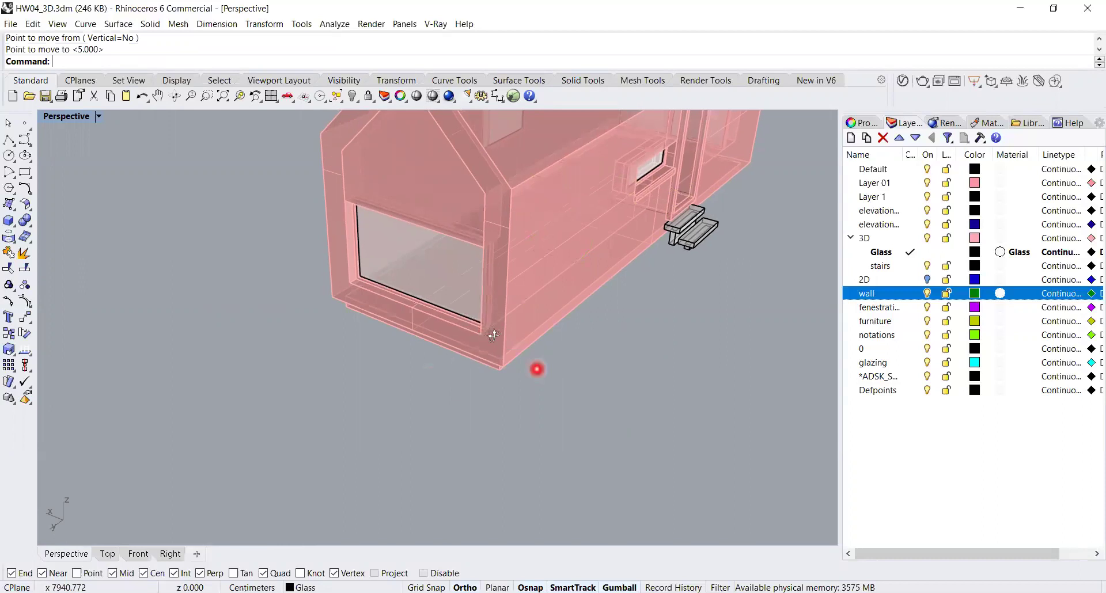
- Inspect the floor plan copy and the house model to compare the partition layout in both
{"action": "right_click_drag", "start_coordinate": [537, 368], "coordinate": [493, 331]}
{"action": "scroll", "coordinate": [493, 332], "scroll_direction": "down", "scroll_amount": 5}
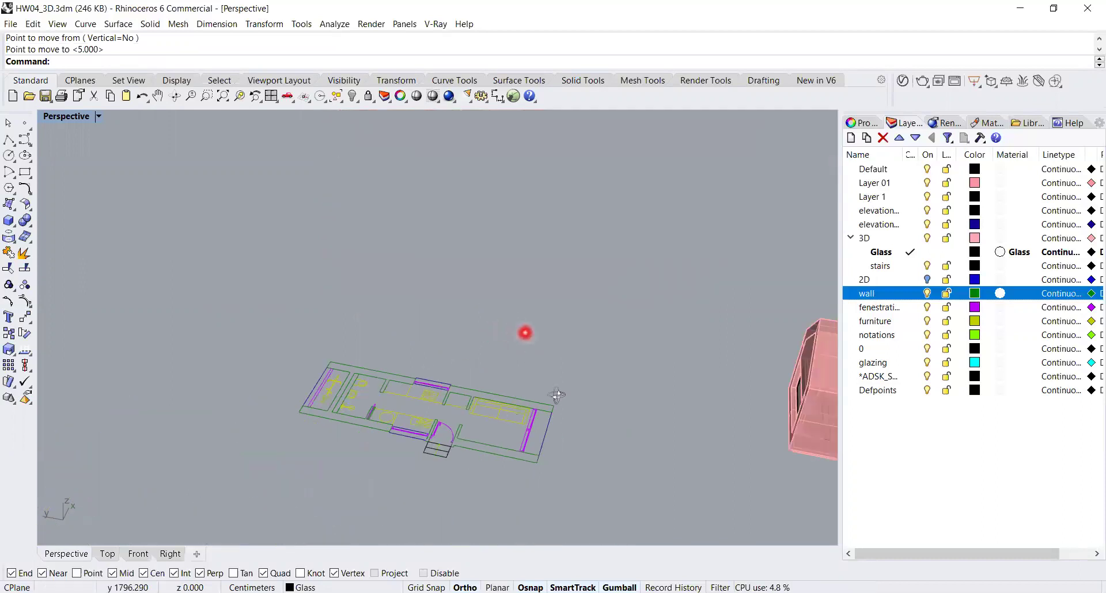
{"action": "right_click_drag", "start_coordinate": [370, 410], "coordinate": [407, 347]}
{"action": "scroll", "coordinate": [345, 370], "scroll_direction": "up", "scroll_amount": 4}
{"action": "right_click_drag", "start_coordinate": [355, 377], "coordinate": [351, 360]}
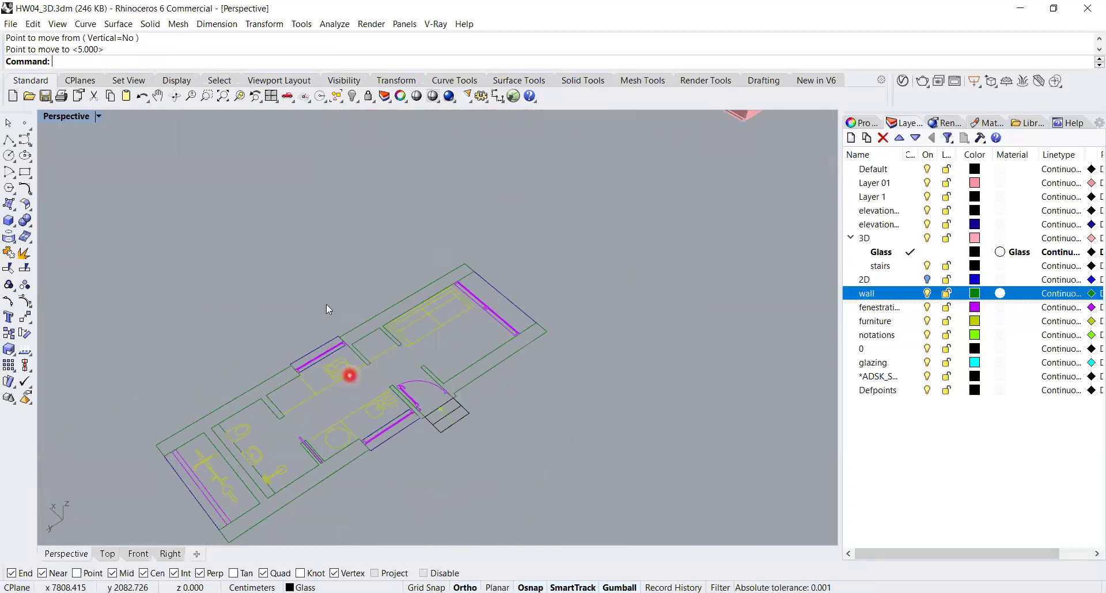
{"action": "left_click", "coordinate": [238, 98]}
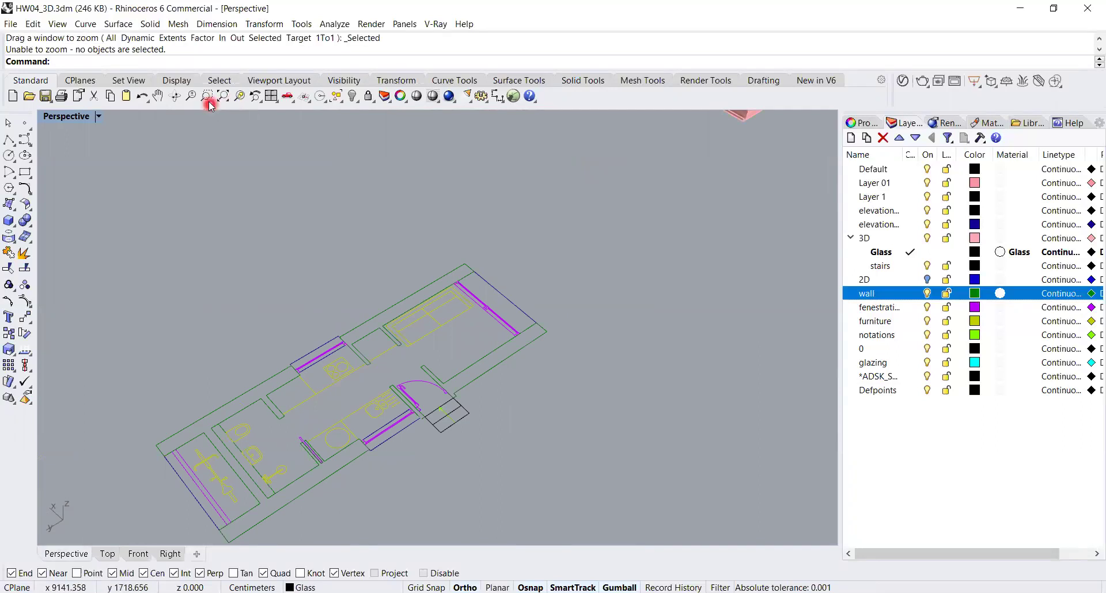
{"action": "left_click", "coordinate": [209, 102]}
{"action": "scroll", "coordinate": [215, 221], "scroll_direction": "down", "scroll_amount": 7}
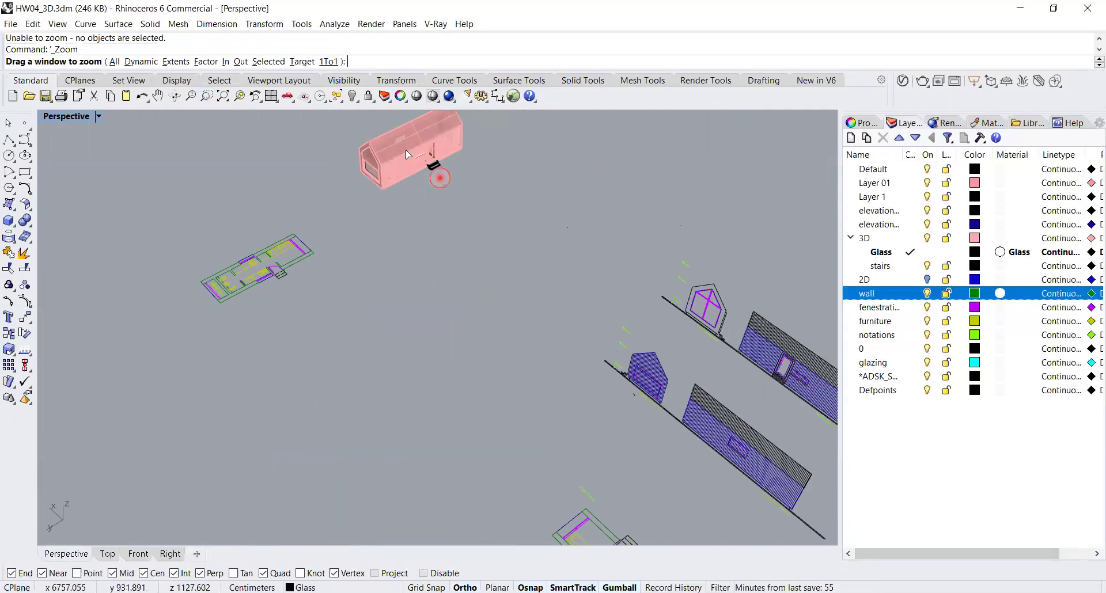
{"action": "left_click_drag", "start_coordinate": [406, 154], "coordinate": [422, 154]}
{"action": "right_click_drag", "start_coordinate": [624, 271], "coordinate": [470, 237]}
{"action": "scroll", "coordinate": [674, 370], "scroll_direction": "up", "scroll_amount": 6}
{"action": "right_click_drag", "start_coordinate": [694, 408], "coordinate": [682, 324]}
{"action": "right_click_drag", "start_coordinate": [542, 403], "coordinate": [564, 387]}
- Select the partition outlines inside the house and check how their ends meet the inner side walls at floor level
{"action": "left_click", "coordinate": [561, 385]}
{"action": "right_click_drag", "start_coordinate": [471, 374], "coordinate": [630, 381]}
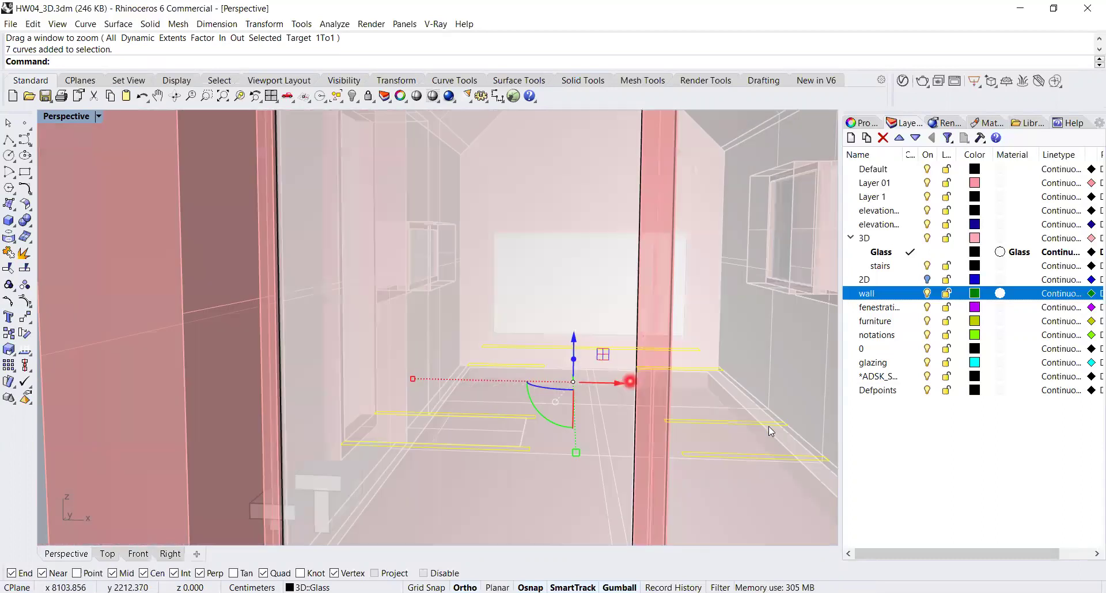
{"action": "right_click_drag", "start_coordinate": [771, 431], "coordinate": [794, 451]}
{"action": "right_click_drag", "start_coordinate": [720, 427], "coordinate": [658, 413]}
{"action": "scroll", "coordinate": [669, 372], "scroll_direction": "up", "scroll_amount": 6}
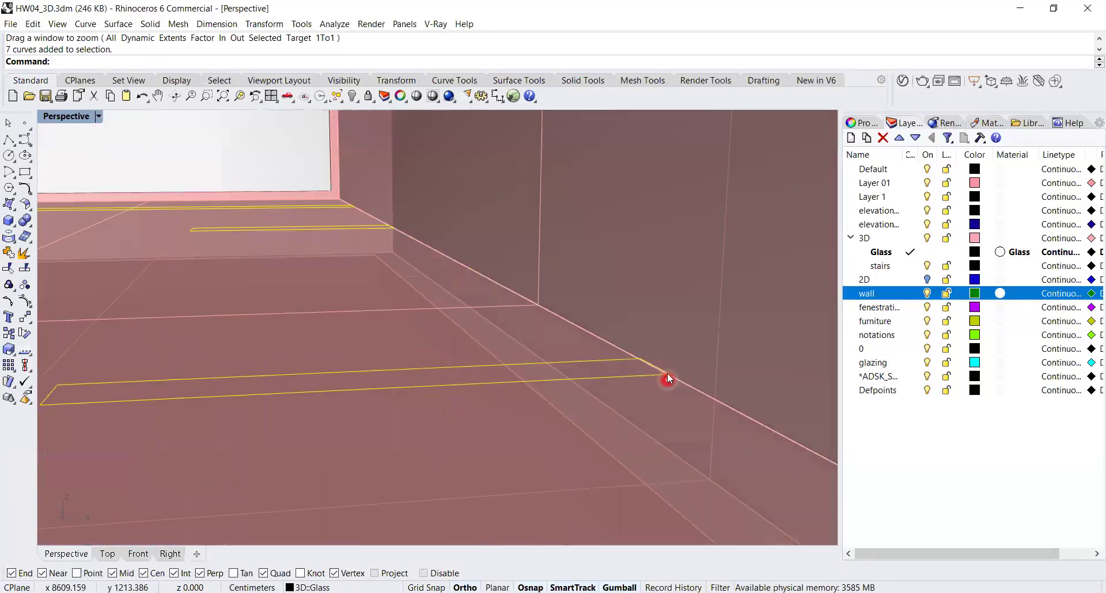
{"action": "scroll", "coordinate": [663, 378], "scroll_direction": "down", "scroll_amount": 8}
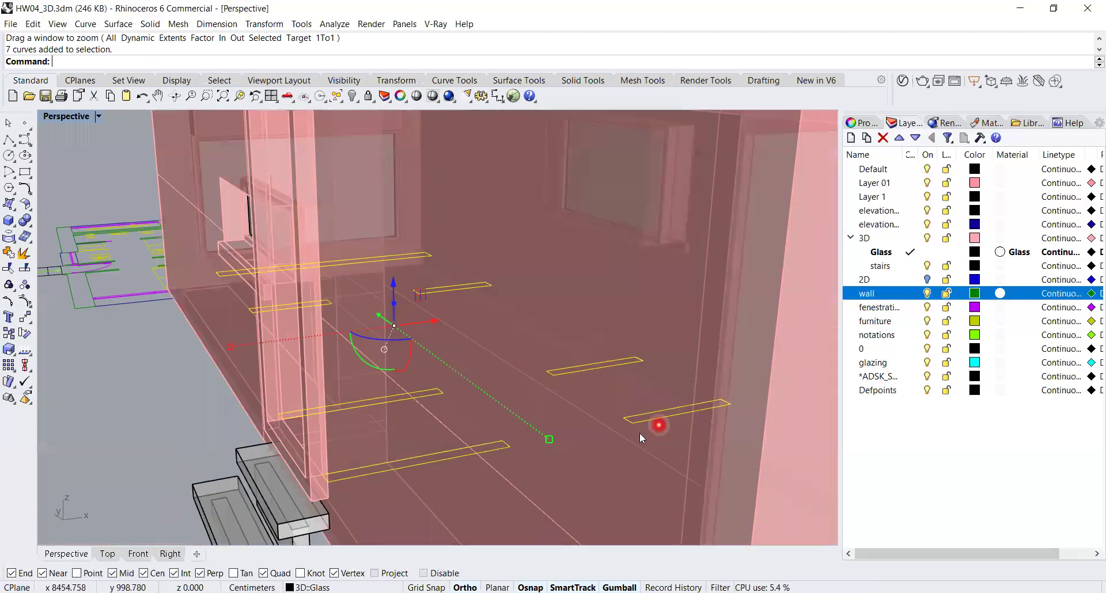
{"action": "mouse_move", "coordinate": [641, 438]}
{"action": "right_mouse_down"}
{"action": "mouse_move", "coordinate": [344, 499]}
{"action": "mouse_move", "coordinate": [318, 475]}
{"action": "mouse_move", "coordinate": [397, 461]}
{"action": "right_mouse_up"}
{"action": "scroll", "coordinate": [397, 457], "scroll_direction": "down", "scroll_amount": 8}
{"action": "right_click_drag", "start_coordinate": [526, 444], "coordinate": [582, 440]}
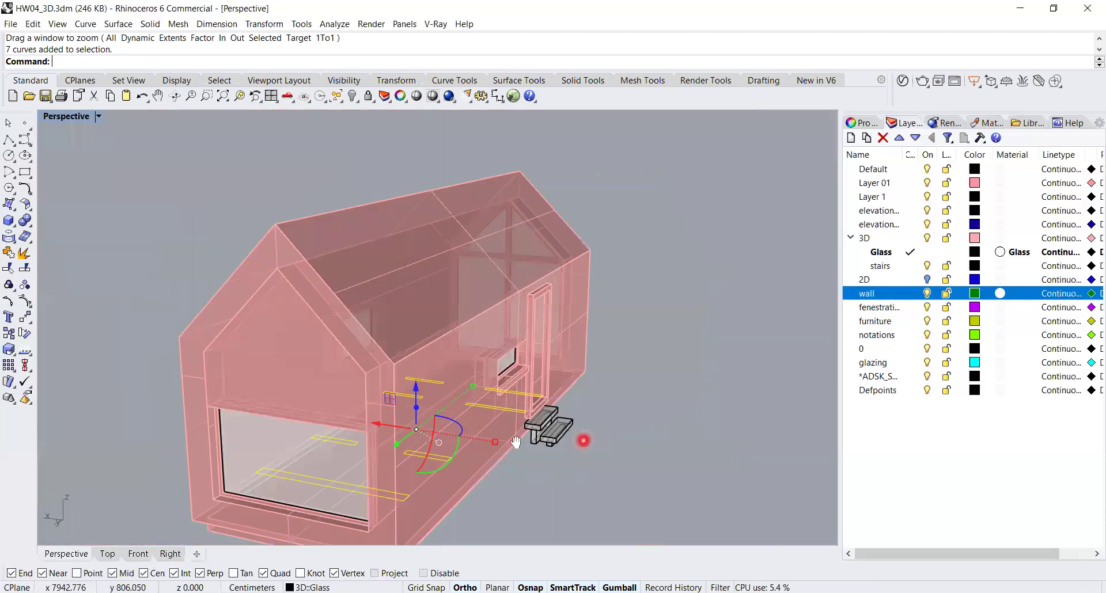
{"action": "scroll", "coordinate": [348, 409], "scroll_direction": "up", "scroll_amount": 4}
{"action": "scroll", "coordinate": [412, 377], "scroll_direction": "up", "scroll_amount": 5}
{"action": "scroll", "coordinate": [365, 381], "scroll_direction": "up", "scroll_amount": 8}
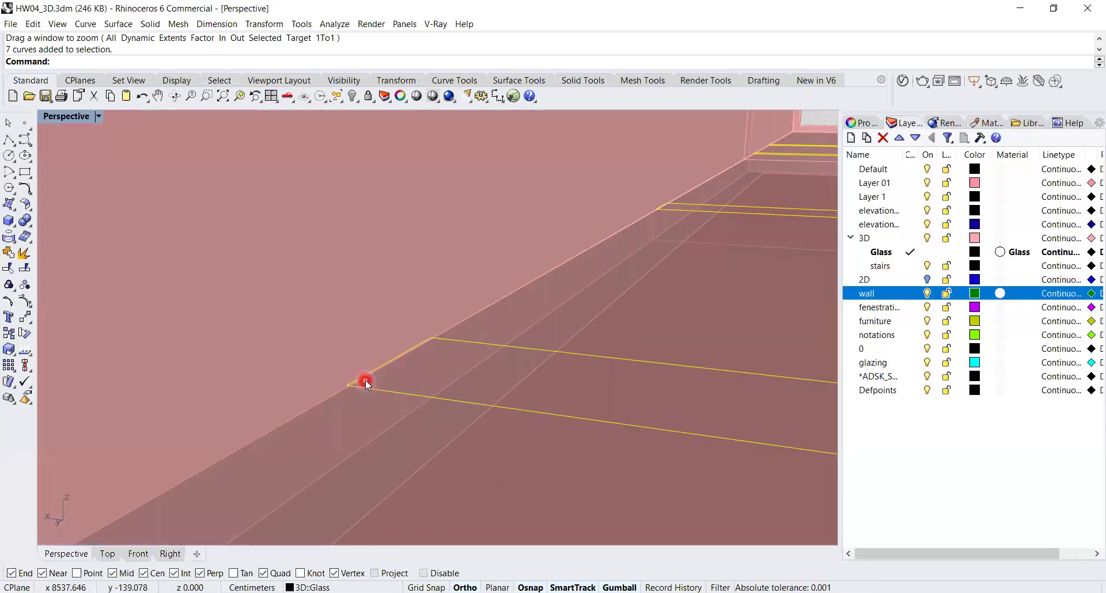
{"action": "scroll", "coordinate": [329, 392], "scroll_direction": "up", "scroll_amount": 3}
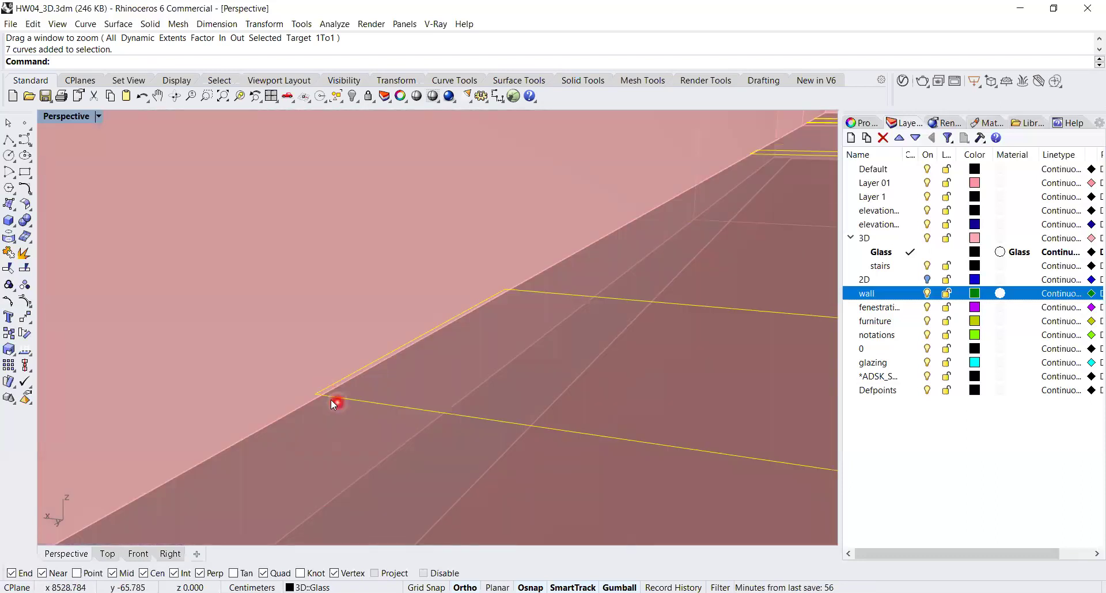
{"action": "scroll", "coordinate": [331, 400], "scroll_direction": "up", "scroll_amount": 3}
{"action": "scroll", "coordinate": [331, 400], "scroll_direction": "down", "scroll_amount": 8}
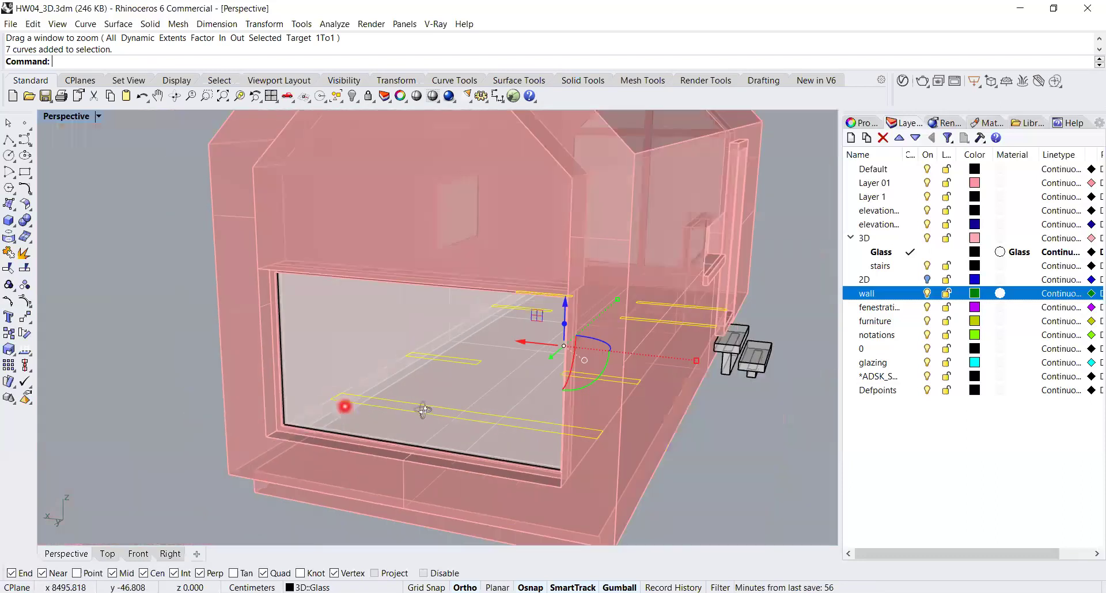
{"action": "scroll", "coordinate": [402, 415], "scroll_direction": "up", "scroll_amount": 3}
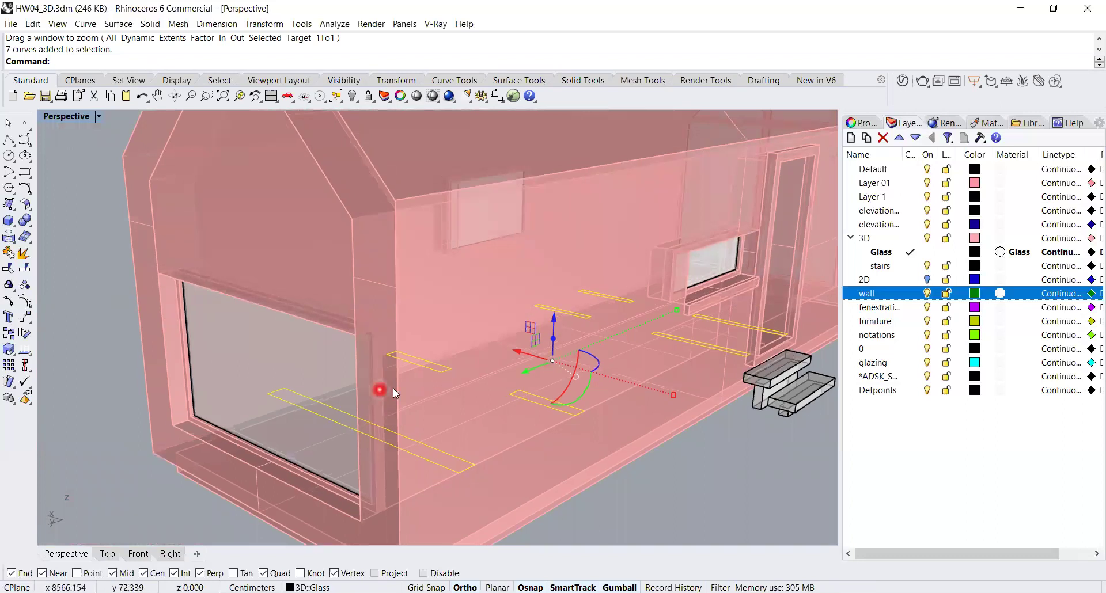
{"action": "scroll", "coordinate": [393, 391], "scroll_direction": "down", "scroll_amount": 5}
- Compare the partition outlines with the floor plan copy and examine their fit behind the house's end window
{"action": "right_click_drag", "start_coordinate": [617, 366], "coordinate": [321, 395]}
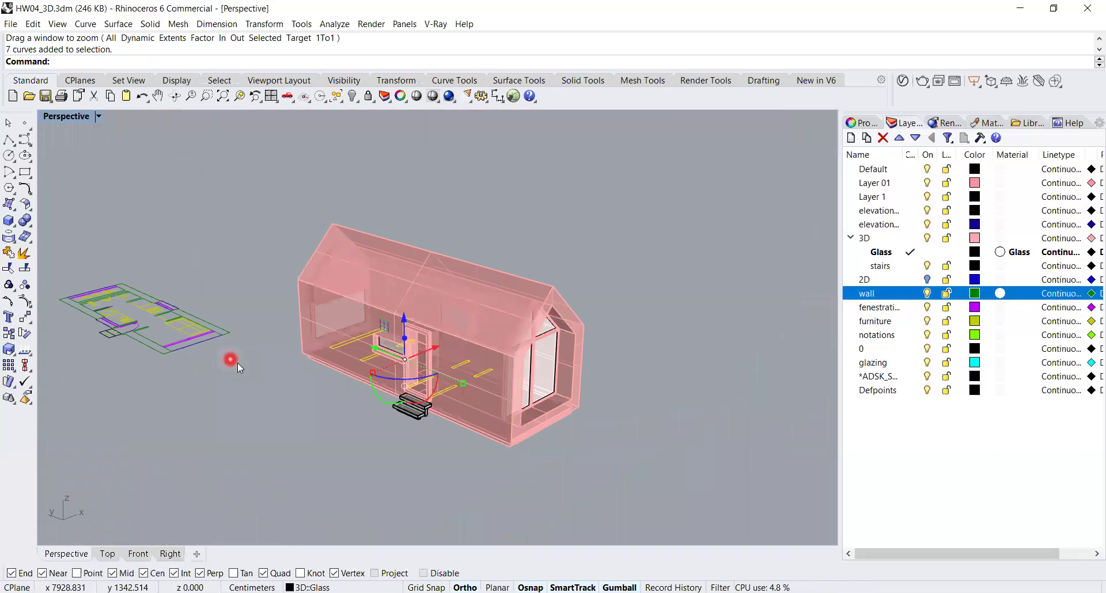
{"action": "right_click_drag", "start_coordinate": [477, 389], "coordinate": [703, 442]}
{"action": "right_click_drag", "start_coordinate": [377, 452], "coordinate": [219, 475]}
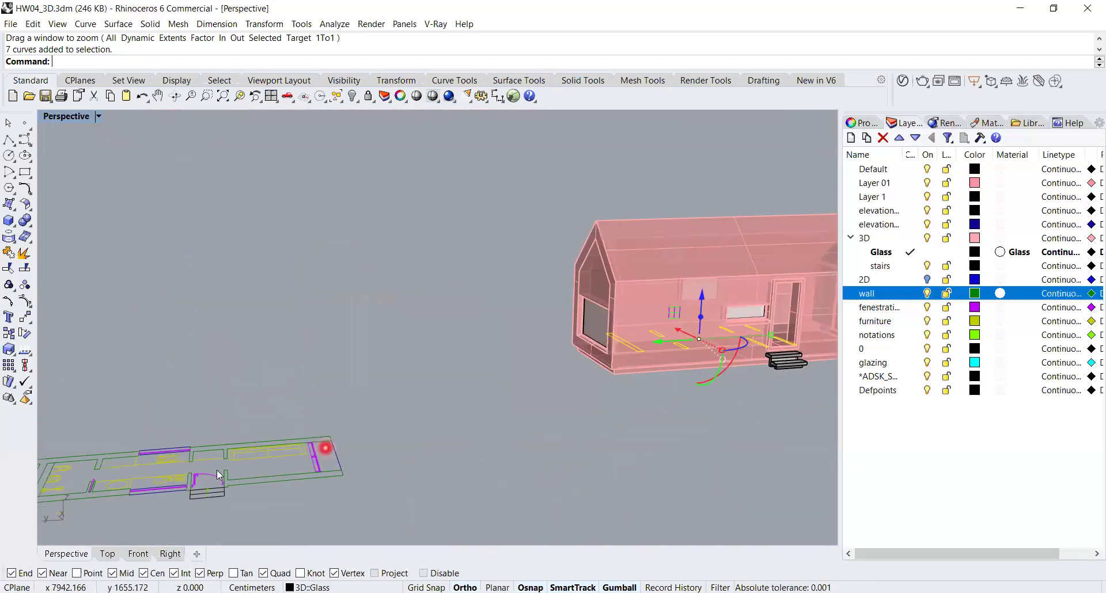
{"action": "right_click_drag", "start_coordinate": [366, 440], "coordinate": [535, 259]}
{"action": "scroll", "coordinate": [536, 249], "scroll_direction": "up", "scroll_amount": 8}
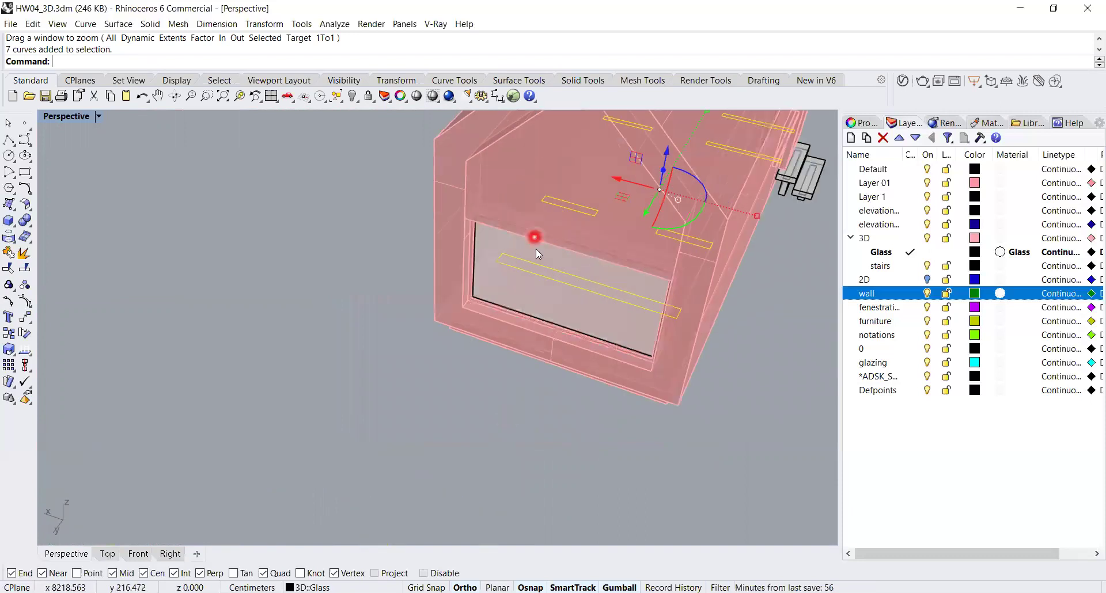
{"action": "scroll", "coordinate": [470, 267], "scroll_direction": "up", "scroll_amount": 3}
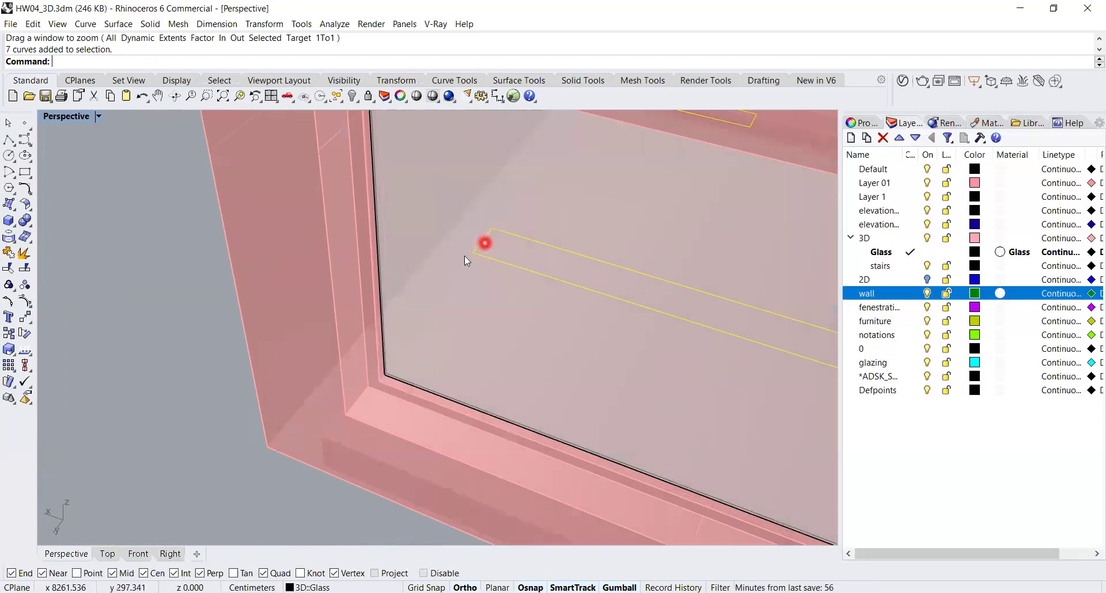
{"action": "scroll", "coordinate": [468, 250], "scroll_direction": "up", "scroll_amount": 2}
{"action": "scroll", "coordinate": [472, 237], "scroll_direction": "down", "scroll_amount": 10}
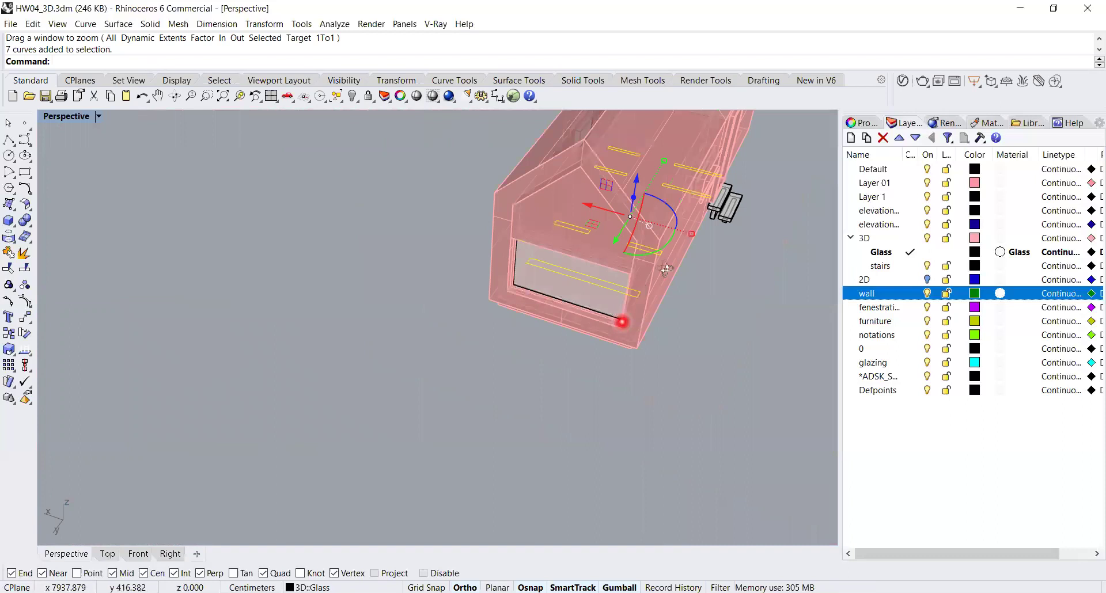
{"action": "right_click_drag", "start_coordinate": [513, 368], "coordinate": [596, 392]}
- Extrude the partition outlines vertically as solids to a height above the roof ridge
{"action": "scroll", "coordinate": [503, 366], "scroll_direction": "up", "scroll_amount": 4}
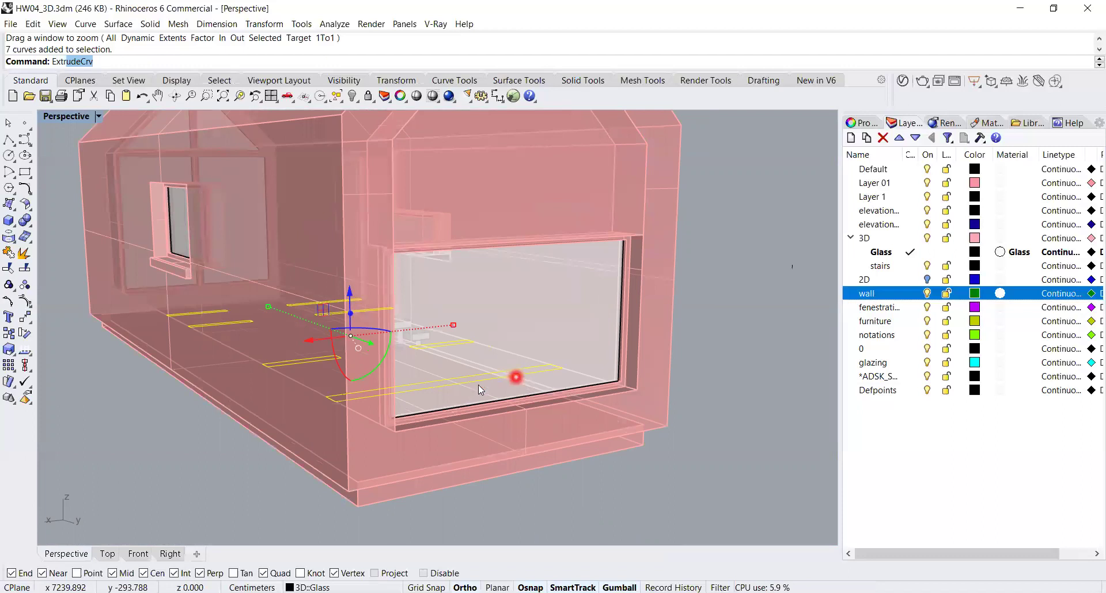
{"action": "key", "text": "Return"}
{"action": "scroll", "coordinate": [478, 385], "scroll_direction": "down", "scroll_amount": 5}
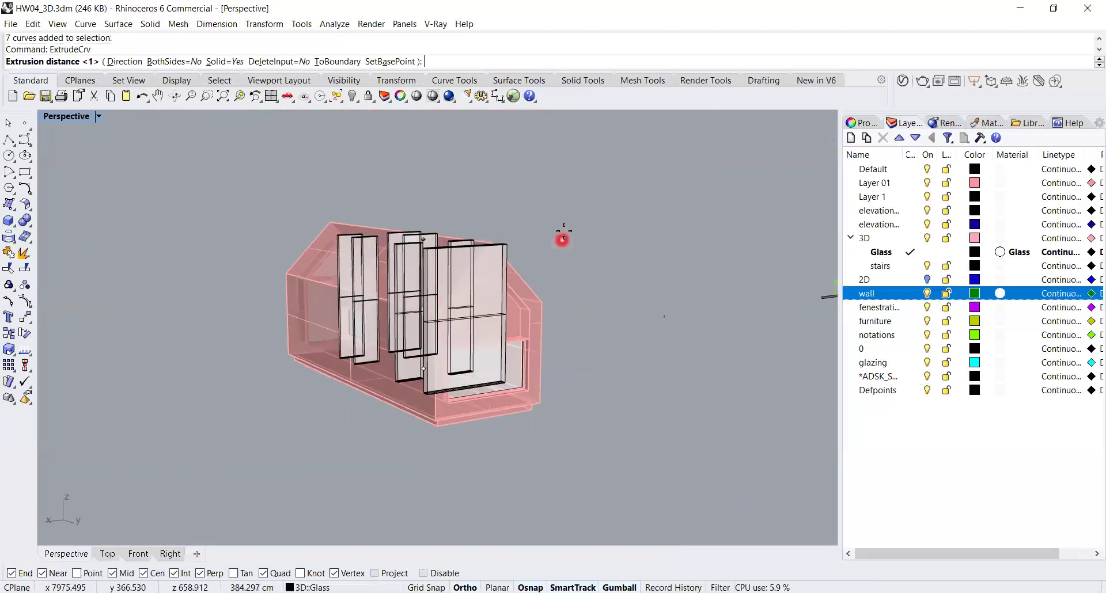
{"action": "left_click", "coordinate": [587, 233]}
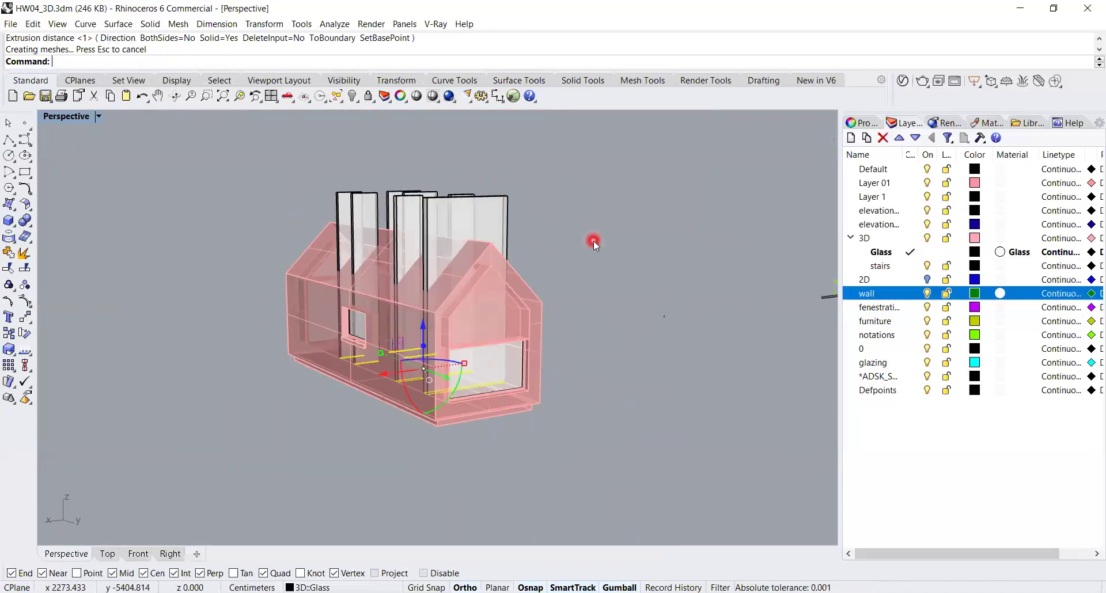
- Examine from several sides where the extruded partitions pass through the house's roof
{"action": "right_click_drag", "start_coordinate": [559, 320], "coordinate": [622, 335]}
{"action": "right_click_drag", "start_coordinate": [498, 525], "coordinate": [644, 307]}
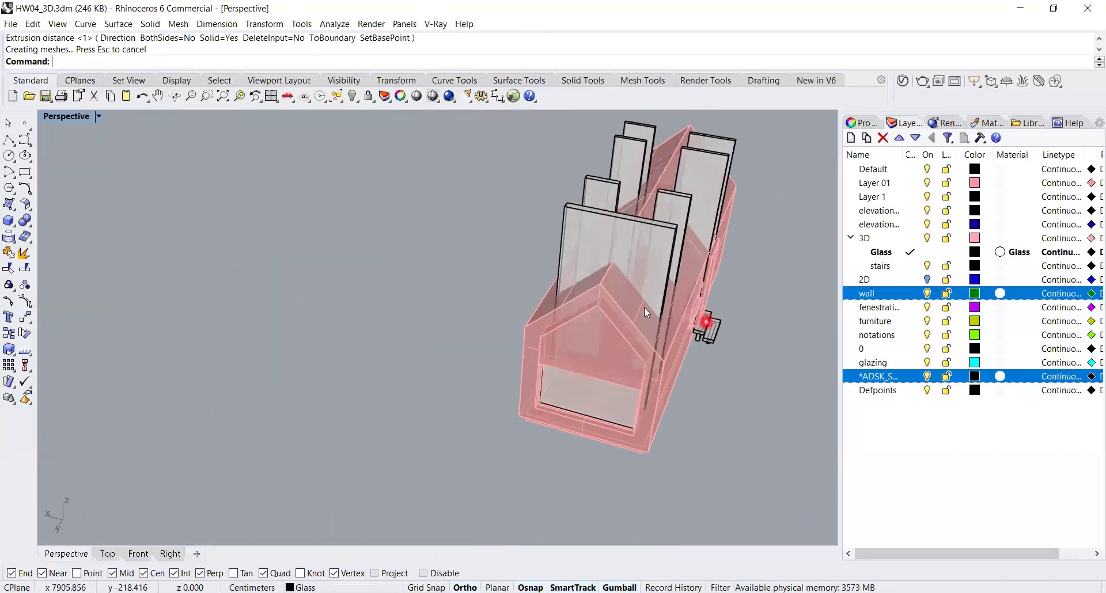
{"action": "right_click_drag", "start_coordinate": [708, 168], "coordinate": [572, 249]}
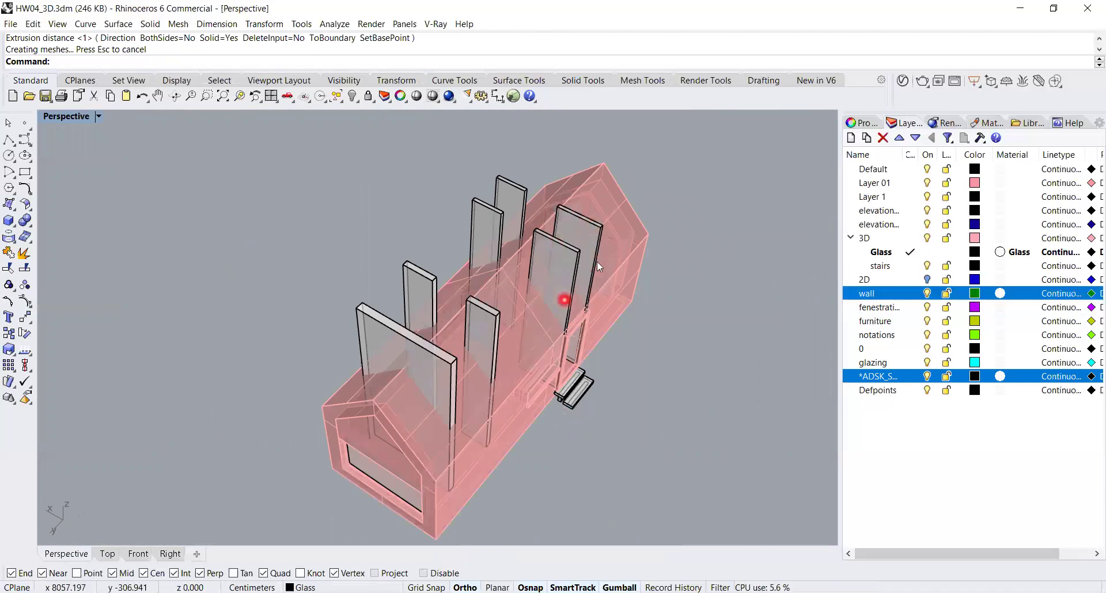
{"action": "right_click_drag", "start_coordinate": [583, 296], "coordinate": [562, 285]}
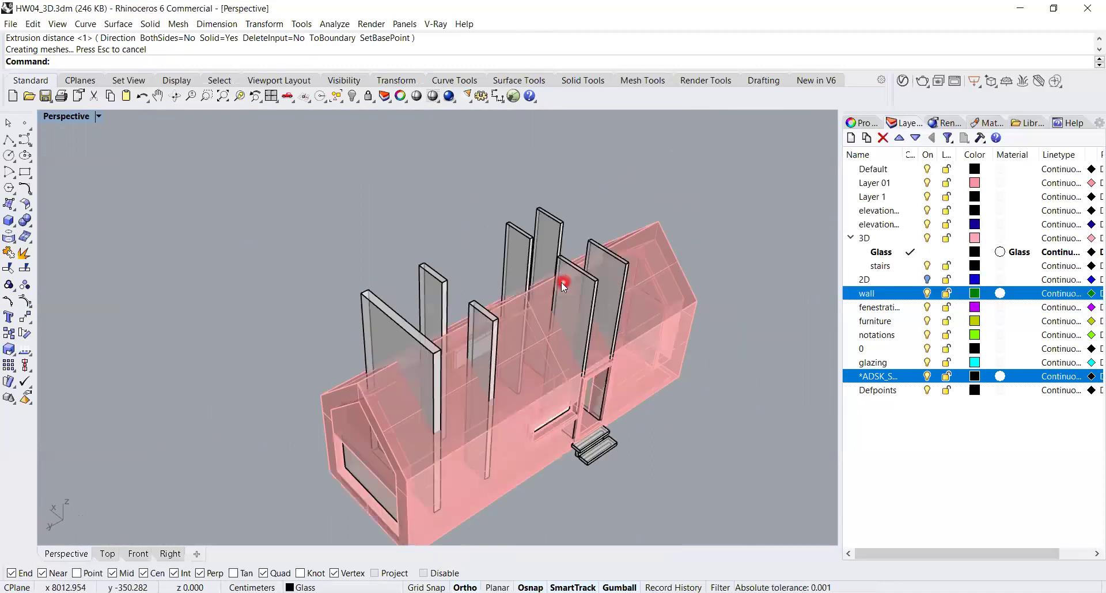
{"action": "right_click_drag", "start_coordinate": [542, 380], "coordinate": [637, 287]}
{"action": "scroll", "coordinate": [466, 281], "scroll_direction": "down", "scroll_amount": 3}
{"action": "scroll", "coordinate": [595, 257], "scroll_direction": "up", "scroll_amount": 5}
{"action": "scroll", "coordinate": [610, 263], "scroll_direction": "down", "scroll_amount": 5}
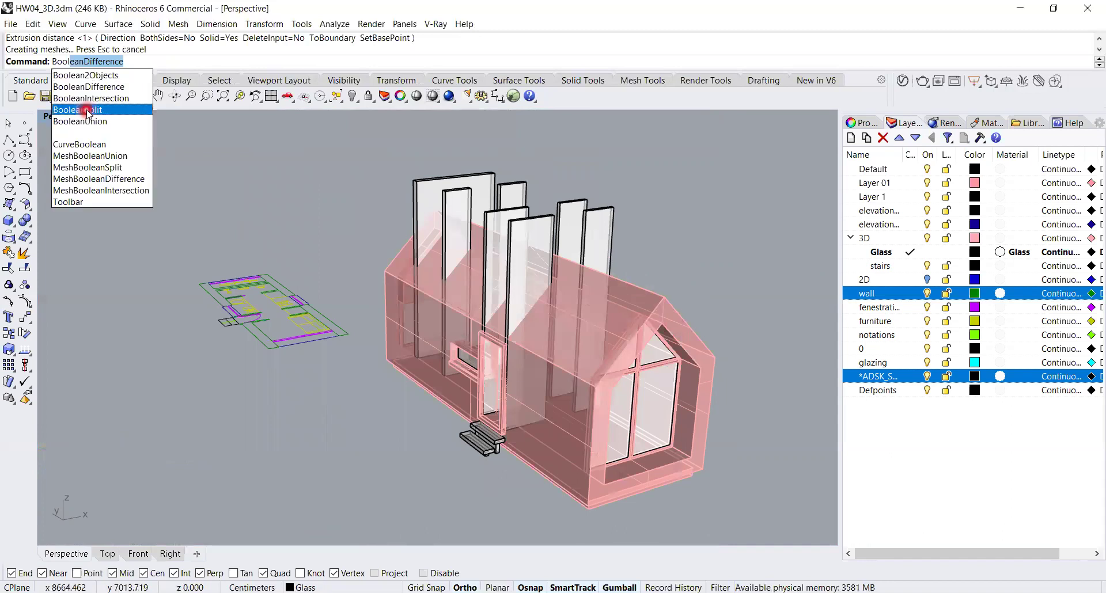
- Boolean split all the extruded partitions using the house shell as the cutting object, with DeleteInput set to Yes
{"action": "left_click", "coordinate": [87, 109]}
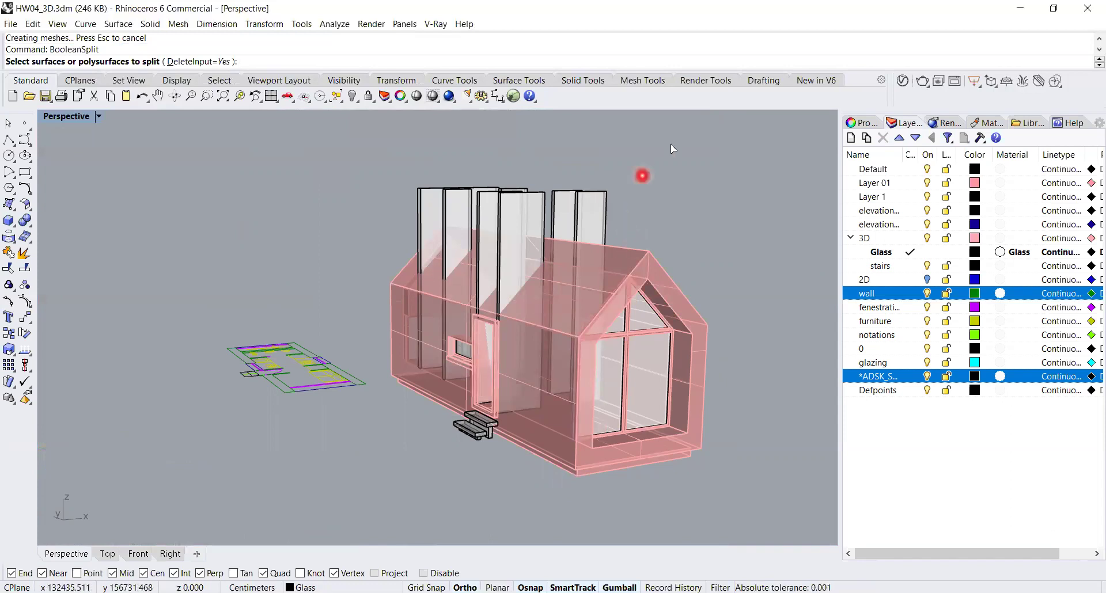
{"action": "left_click_drag", "start_coordinate": [356, 197], "coordinate": [356, 197]}
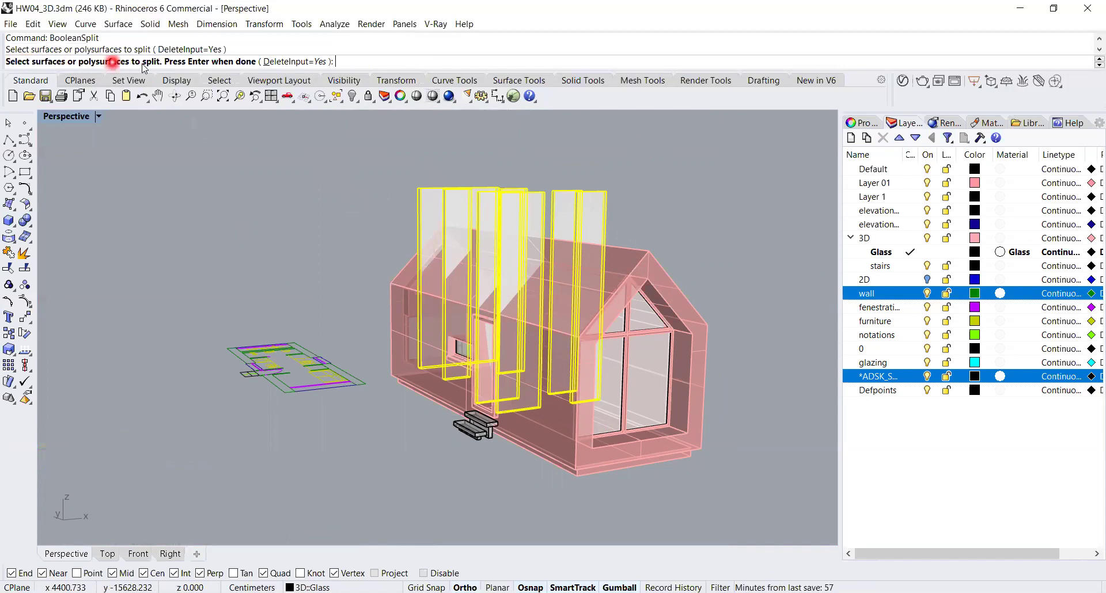
{"action": "key", "text": "Return"}
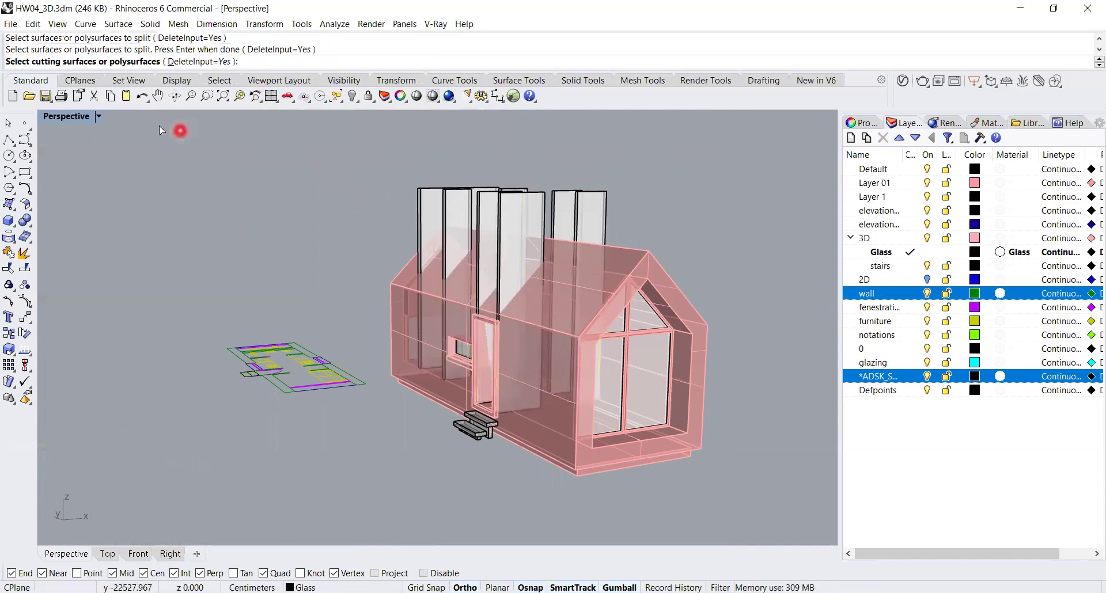
{"action": "left_click", "coordinate": [667, 285]}
{"action": "right_click", "coordinate": [717, 314]}
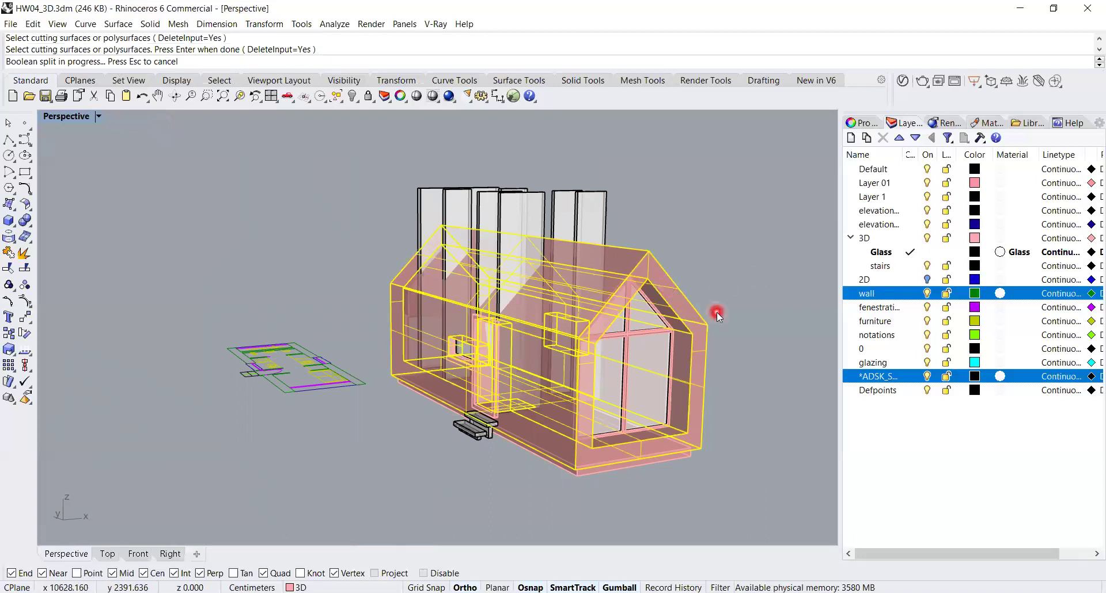
- Delete the split-off partition pieces that project above the house's roof
{"action": "right_click_drag", "start_coordinate": [703, 297], "coordinate": [665, 283]}
{"action": "left_click_drag", "start_coordinate": [344, 200], "coordinate": [341, 201]}
{"action": "key", "text": "Delete"}
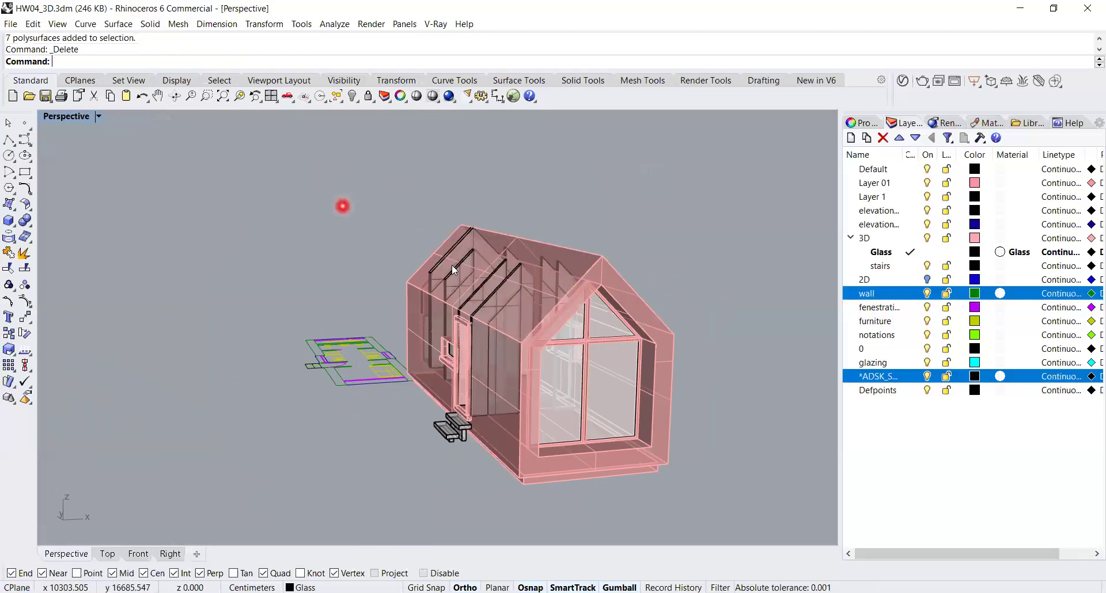
- Delete the leftover gable-shaped partition fragment embedded in the roof thickness at the rear end of the house
{"action": "scroll", "coordinate": [457, 249], "scroll_direction": "up", "scroll_amount": 5}
{"action": "left_click", "coordinate": [460, 226]}
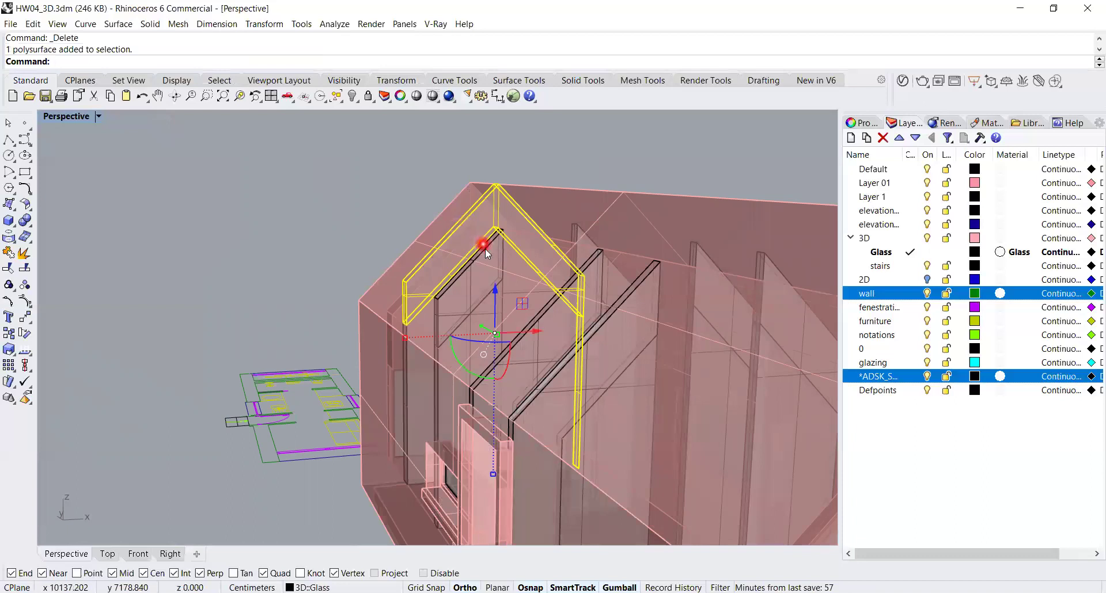
{"action": "key", "text": "Delete"}
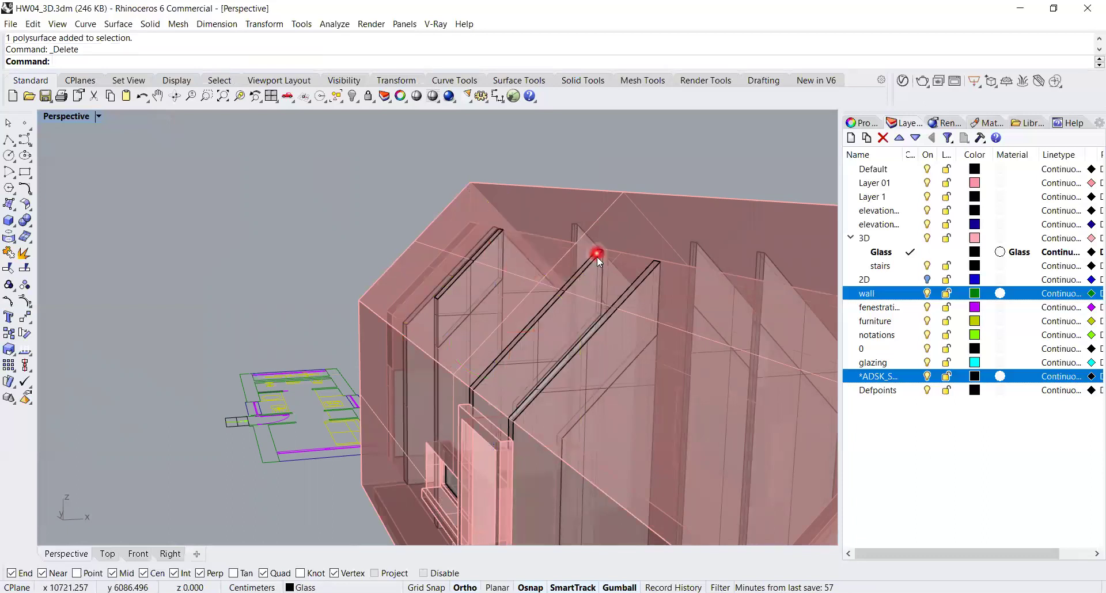
{"action": "left_click", "coordinate": [597, 257]}
{"action": "scroll", "coordinate": [578, 265], "scroll_direction": "down", "scroll_amount": 4}
{"action": "right_click_drag", "start_coordinate": [650, 330], "coordinate": [557, 314]}
{"action": "key", "text": "Escape"}
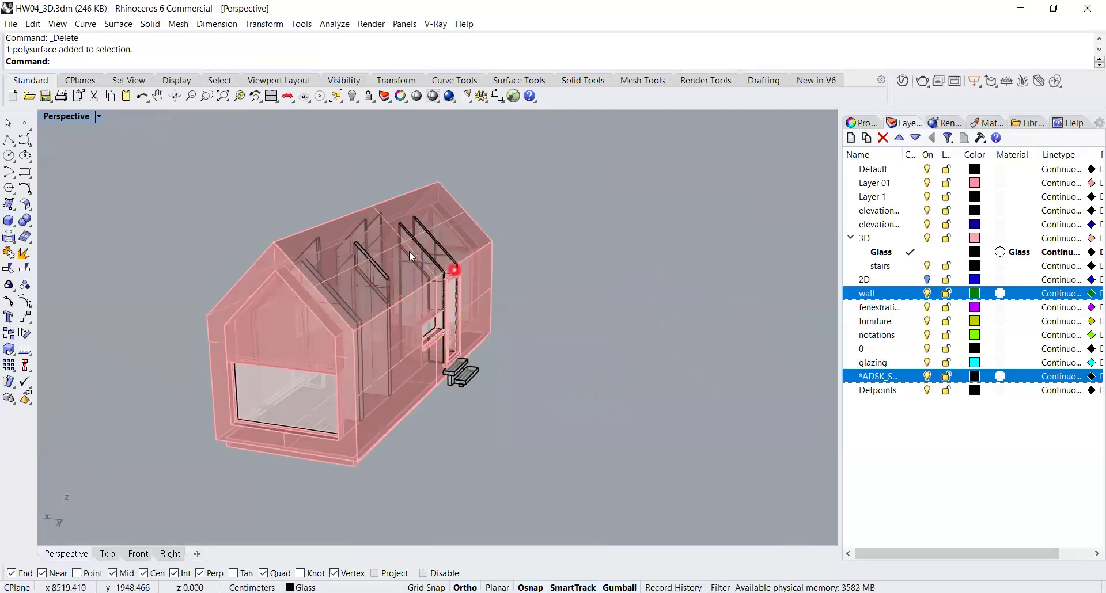
- Delete the leftover partition fragments embedded in the roof thickness near the end with the wide low window
{"action": "scroll", "coordinate": [403, 258], "scroll_direction": "up", "scroll_amount": 6}
{"action": "left_click", "coordinate": [331, 288]}
{"action": "key", "text": "Delete"}
{"action": "left_click", "coordinate": [182, 261]}
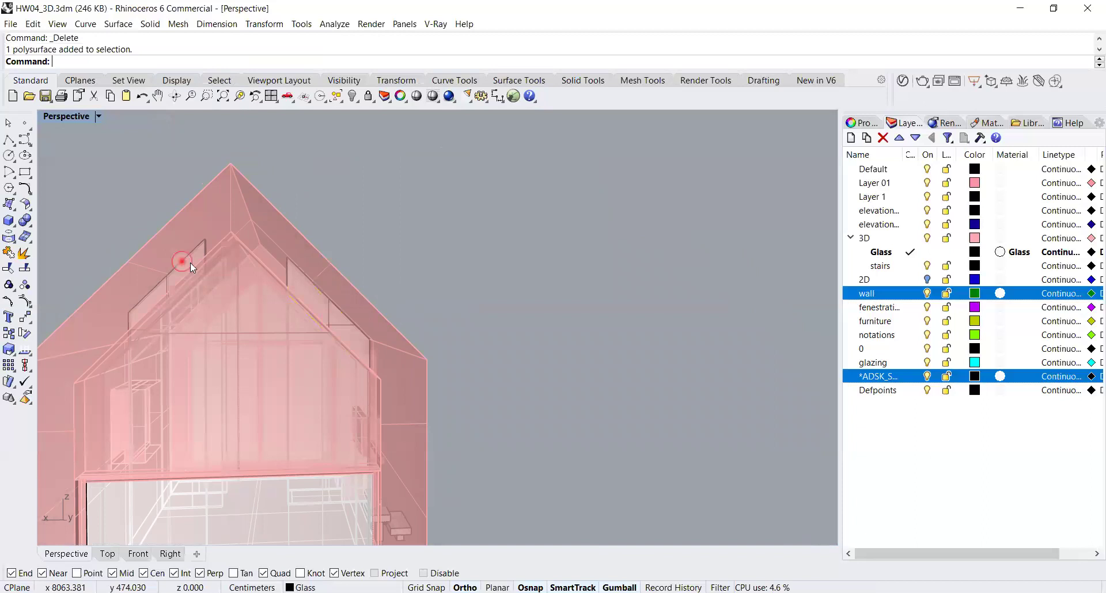
{"action": "scroll", "coordinate": [245, 288], "scroll_direction": "down", "scroll_amount": 3}
{"action": "right_click_drag", "start_coordinate": [244, 287], "coordinate": [129, 280]}
{"action": "key", "text": "Delete"}
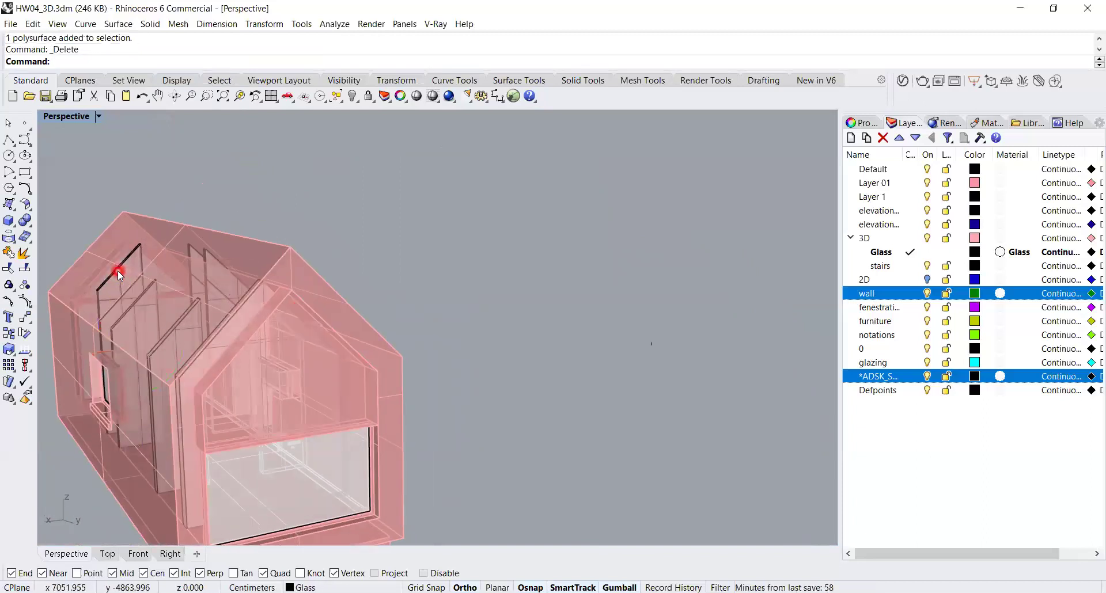
- Delete the remaining partition fragments embedded in the roof thickness above the entrance door
{"action": "right_click_drag", "start_coordinate": [242, 294], "coordinate": [492, 278]}
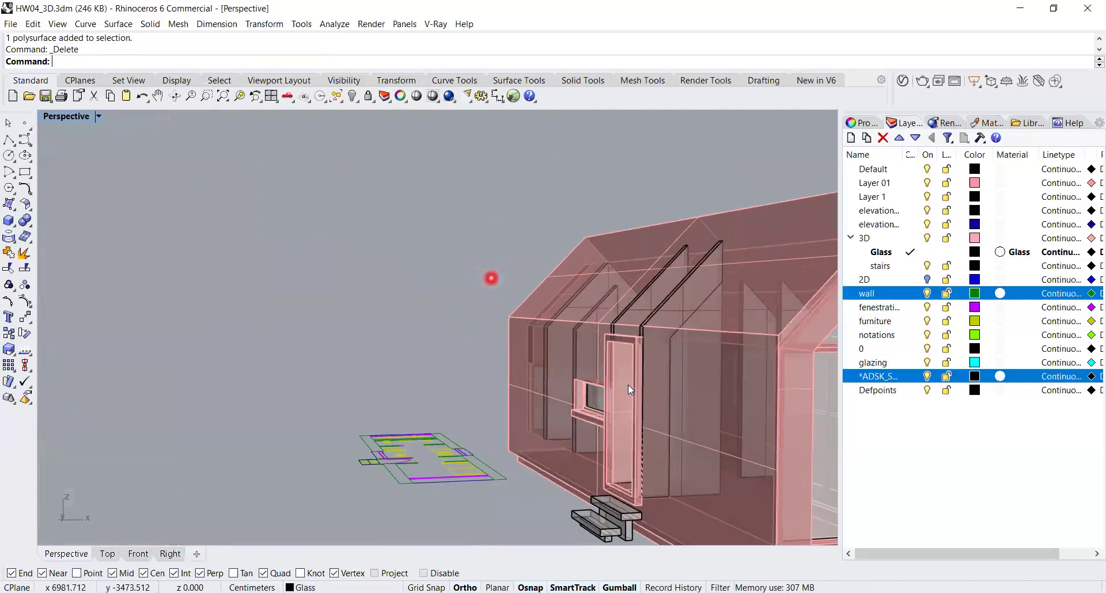
{"action": "scroll", "coordinate": [703, 443], "scroll_direction": "up", "scroll_amount": 6}
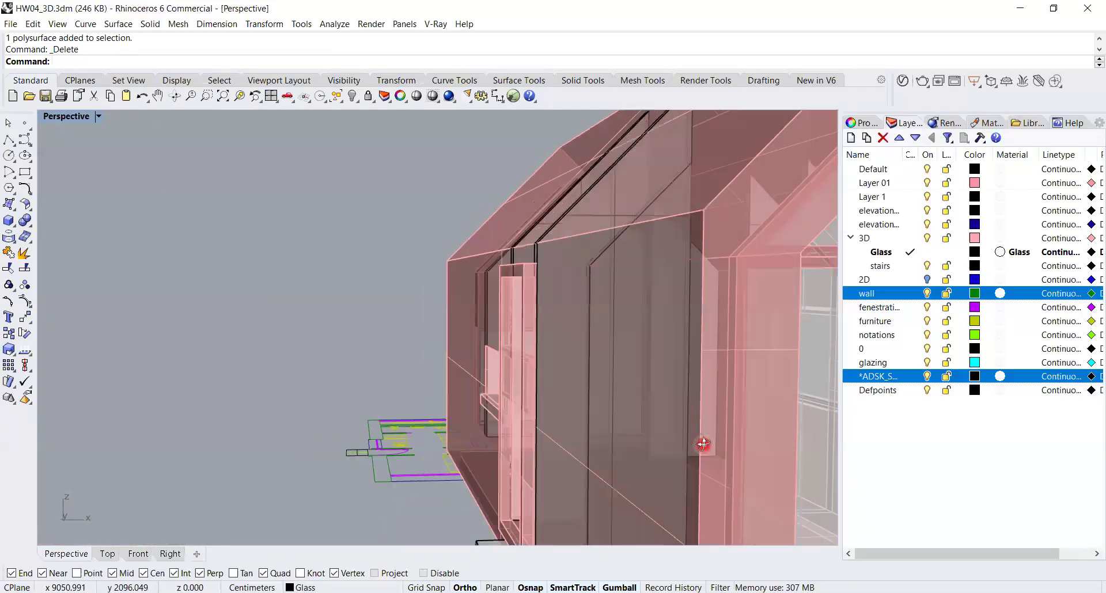
{"action": "scroll", "coordinate": [703, 441], "scroll_direction": "down", "scroll_amount": 5}
{"action": "mouse_move", "coordinate": [721, 444]}
{"action": "right_mouse_down"}
{"action": "mouse_move", "coordinate": [780, 452]}
{"action": "mouse_move", "coordinate": [777, 464]}
{"action": "mouse_move", "coordinate": [572, 351]}
{"action": "mouse_move", "coordinate": [635, 380]}
{"action": "mouse_move", "coordinate": [674, 340]}
{"action": "mouse_move", "coordinate": [625, 341]}
{"action": "mouse_move", "coordinate": [587, 228]}
{"action": "right_mouse_up"}
{"action": "scroll", "coordinate": [749, 460], "scroll_direction": "down", "scroll_amount": 4}
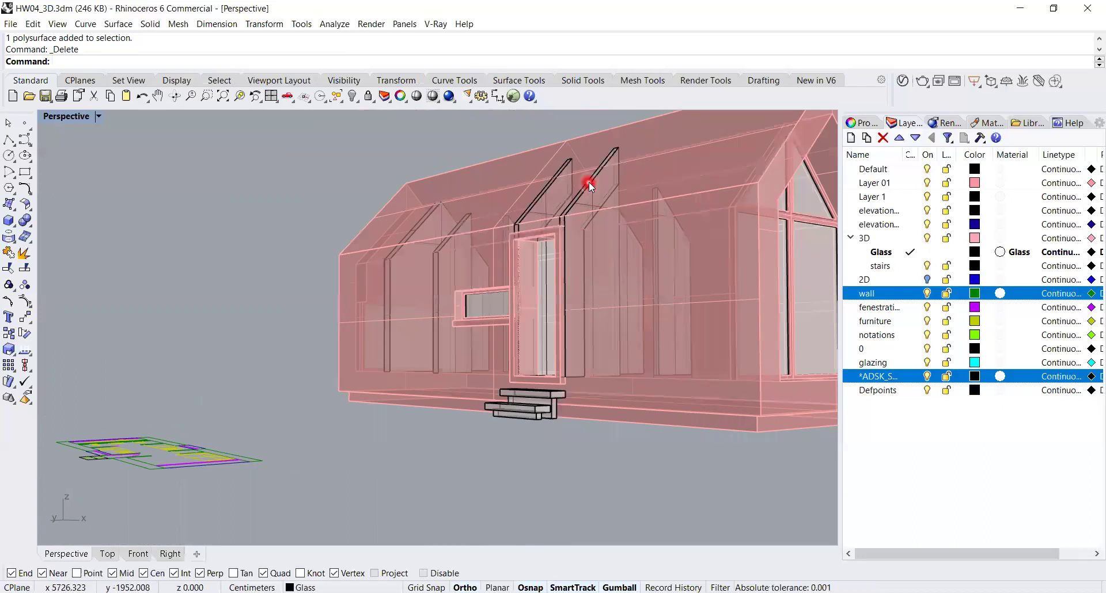
{"action": "left_click", "coordinate": [589, 182]}
{"action": "key", "text": "Delete"}
{"action": "mouse_move", "coordinate": [615, 210]}
{"action": "right_mouse_down"}
{"action": "mouse_move", "coordinate": [567, 212]}
{"action": "mouse_move", "coordinate": [522, 186]}
{"action": "mouse_move", "coordinate": [475, 185]}
{"action": "mouse_move", "coordinate": [482, 241]}
{"action": "right_mouse_up"}
{"action": "left_click", "coordinate": [521, 187]}
{"action": "key", "text": "Delete"}
{"action": "scroll", "coordinate": [526, 291], "scroll_direction": "up", "scroll_amount": 10}
{"action": "mouse_move", "coordinate": [535, 284]}
{"action": "right_mouse_down"}
{"action": "mouse_move", "coordinate": [522, 279]}
{"action": "mouse_move", "coordinate": [538, 284]}
{"action": "right_mouse_up"}
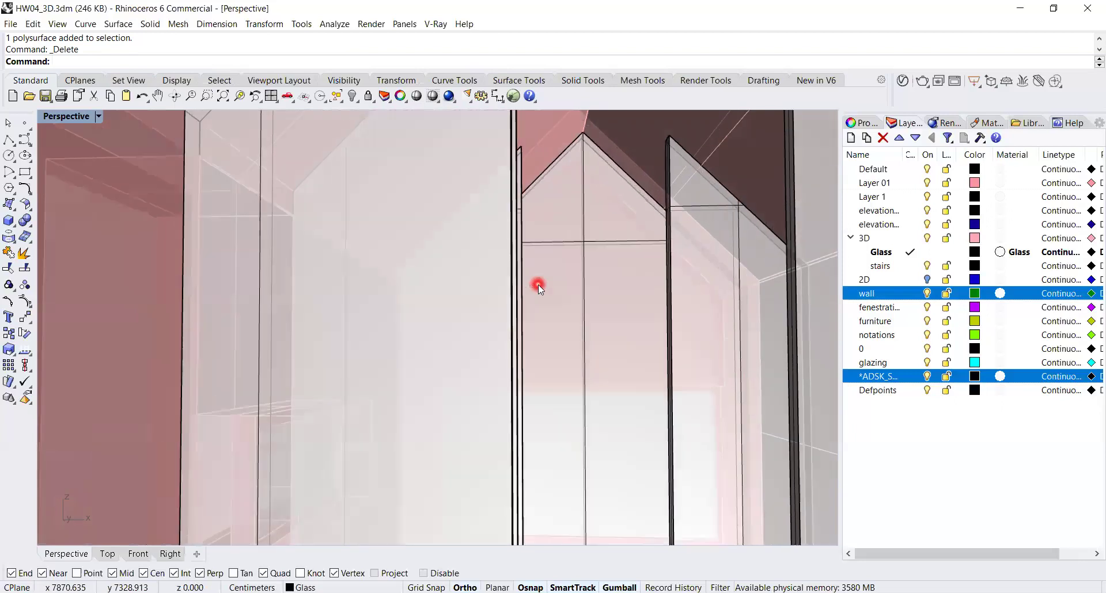
- Examine the trimmed partitions inside the house from both sides and check how they meet the roof
{"action": "scroll", "coordinate": [539, 286], "scroll_direction": "down", "scroll_amount": 10}
{"action": "right_click_drag", "start_coordinate": [690, 365], "coordinate": [562, 343]}
{"action": "scroll", "coordinate": [474, 341], "scroll_direction": "up", "scroll_amount": 5}
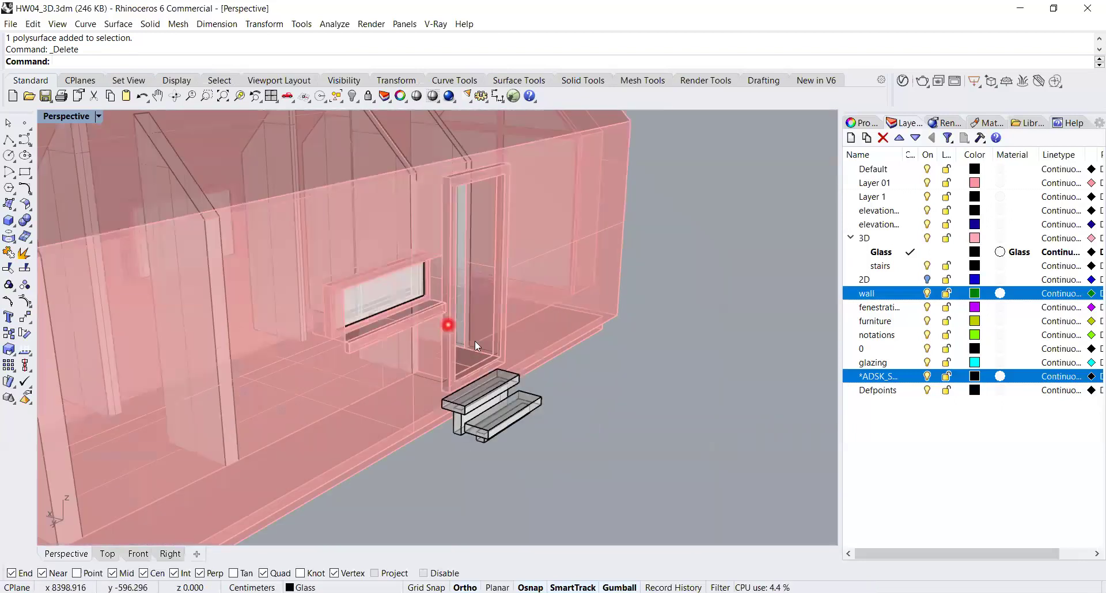
{"action": "scroll", "coordinate": [518, 353], "scroll_direction": "down", "scroll_amount": 3}
{"action": "right_click_drag", "start_coordinate": [513, 374], "coordinate": [486, 314]}
{"action": "scroll", "coordinate": [457, 380], "scroll_direction": "down", "scroll_amount": 3}
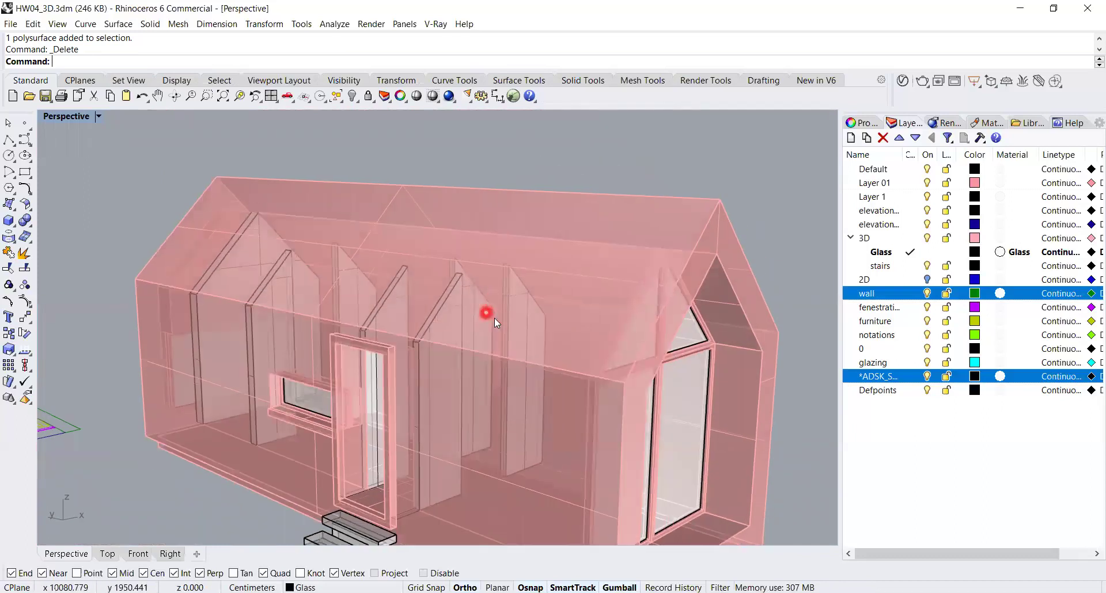
{"action": "scroll", "coordinate": [491, 325], "scroll_direction": "up", "scroll_amount": 3}
{"action": "left_click", "coordinate": [98, 117]}
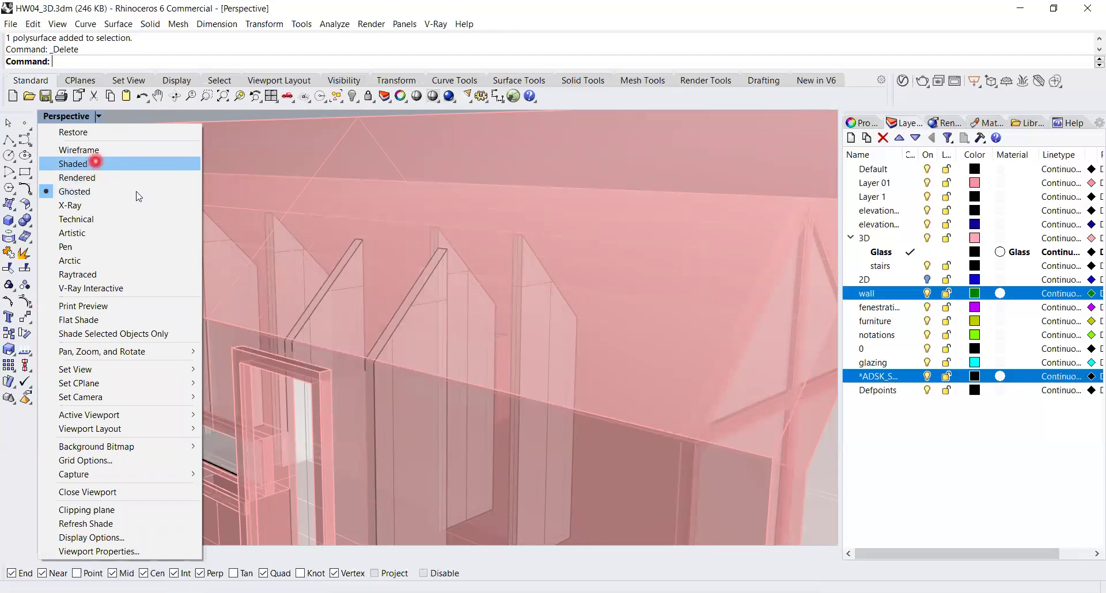
{"action": "left_click", "coordinate": [288, 221]}
{"action": "scroll", "coordinate": [553, 386], "scroll_direction": "down", "scroll_amount": 2}
{"action": "right_click_drag", "start_coordinate": [581, 397], "coordinate": [563, 372]}
{"action": "scroll", "coordinate": [530, 334], "scroll_direction": "down", "scroll_amount": 1}
{"action": "right_click_drag", "start_coordinate": [499, 306], "coordinate": [509, 358]}
- Draw a rectangle on the floor across the gap between two aligned partitions, matching the partition thickness
{"action": "scroll", "coordinate": [502, 349], "scroll_direction": "up", "scroll_amount": 2}
{"action": "right_click_drag", "start_coordinate": [484, 401], "coordinate": [535, 392]}
{"action": "right_click_drag", "start_coordinate": [529, 435], "coordinate": [533, 337], "text": "shift"}
{"action": "right_click_drag", "start_coordinate": [517, 454], "coordinate": [520, 429]}
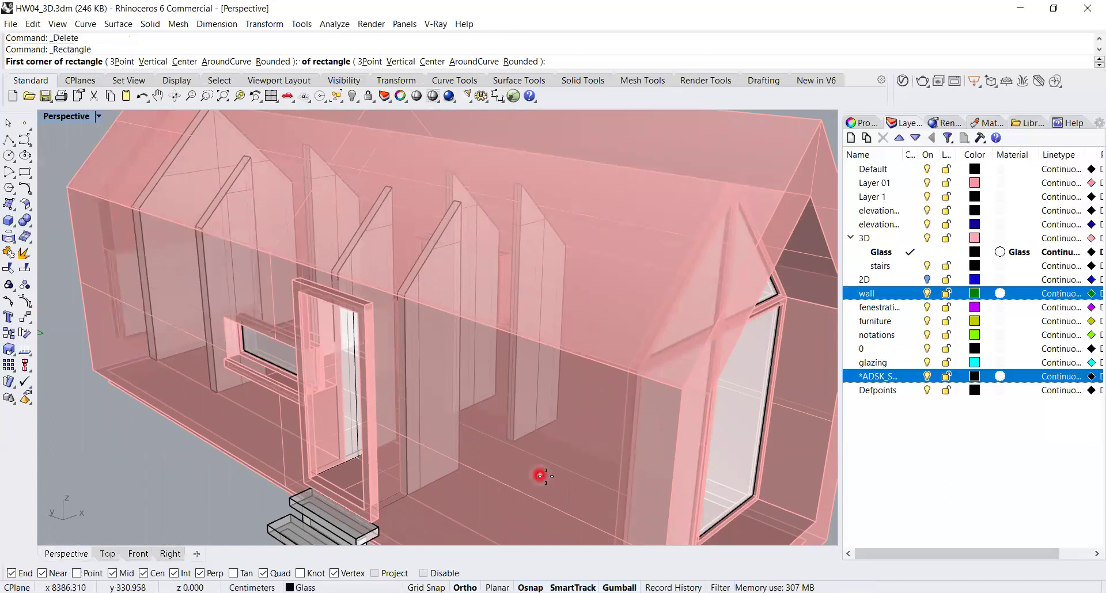
{"action": "scroll", "coordinate": [541, 473], "scroll_direction": "up", "scroll_amount": 6}
{"action": "left_click", "coordinate": [492, 410]}
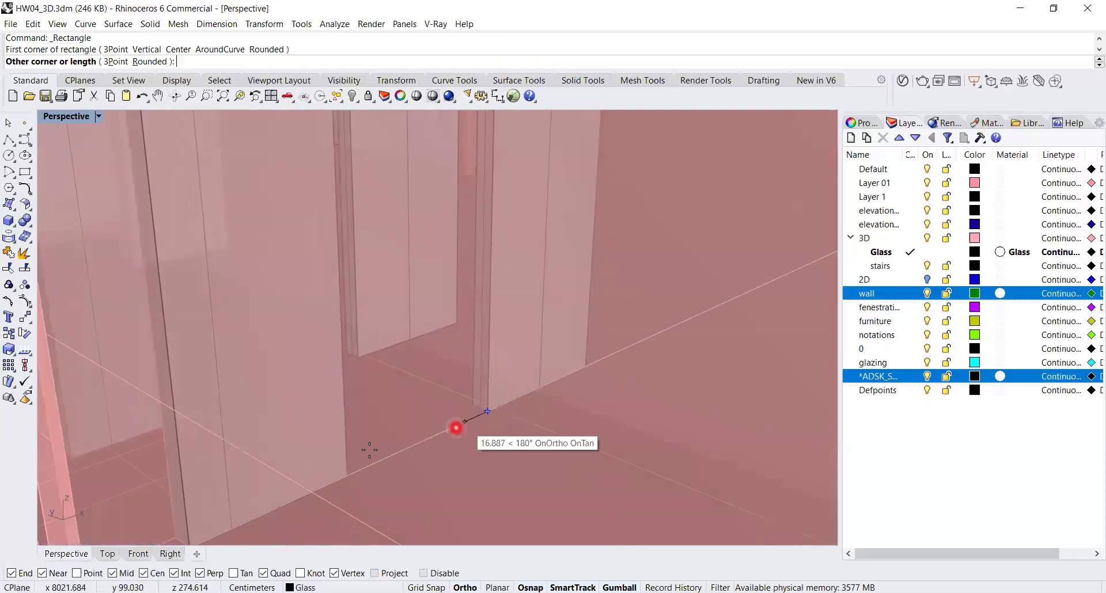
{"action": "left_click", "coordinate": [332, 463]}
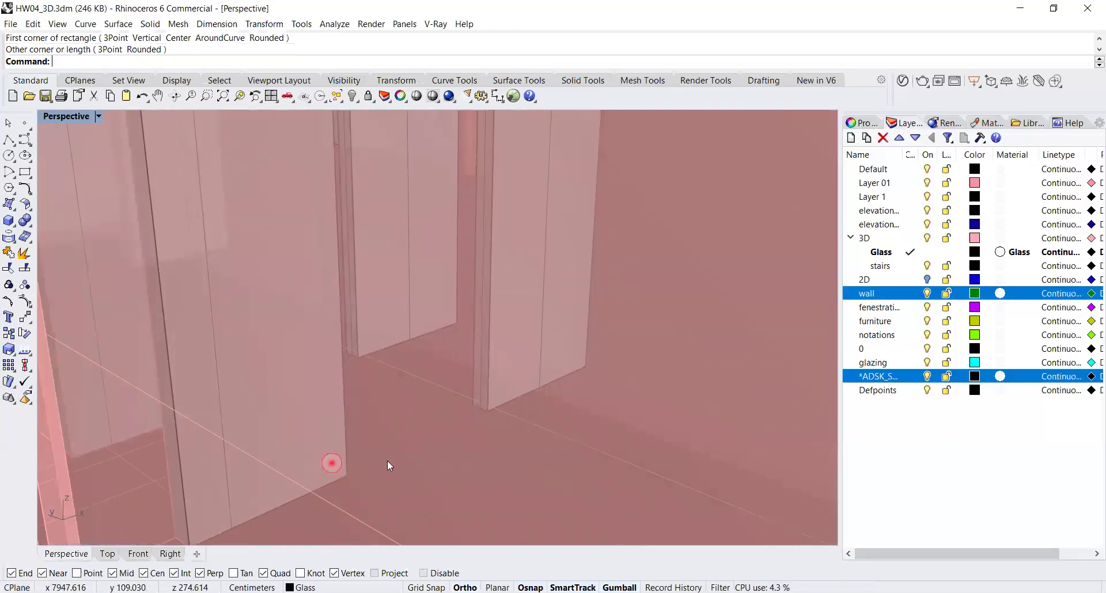
- Extrude the rectangle between the partitions upward 210 cm as a solid
{"action": "left_click", "coordinate": [452, 431]}
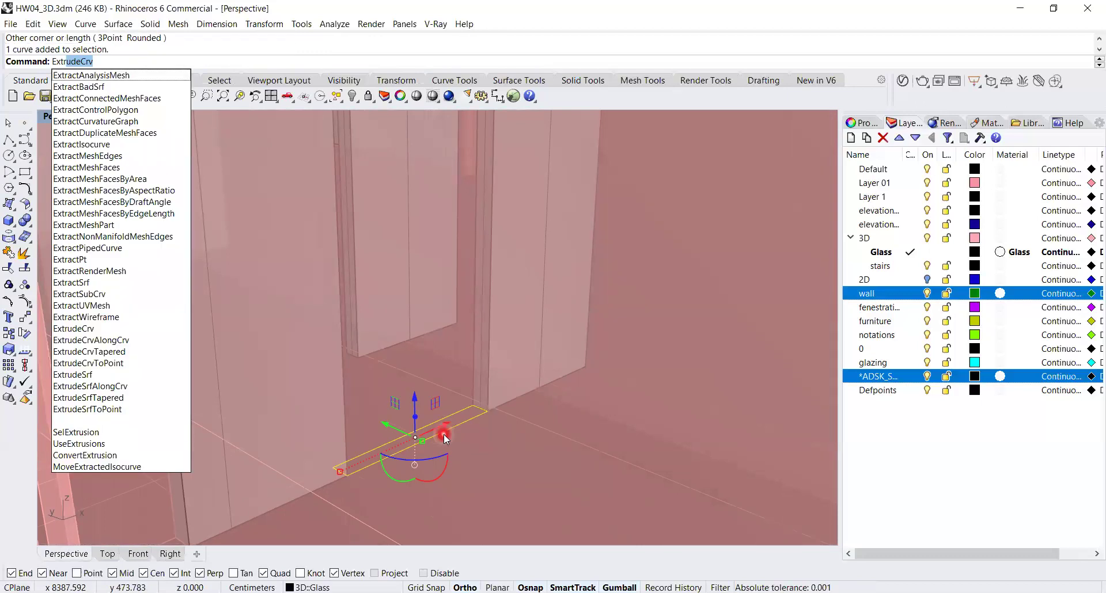
{"action": "key", "text": "Return"}
{"action": "scroll", "coordinate": [429, 306], "scroll_direction": "down", "scroll_amount": 5}
{"action": "right_click_drag", "start_coordinate": [462, 232], "coordinate": [461, 329], "text": "shift"}
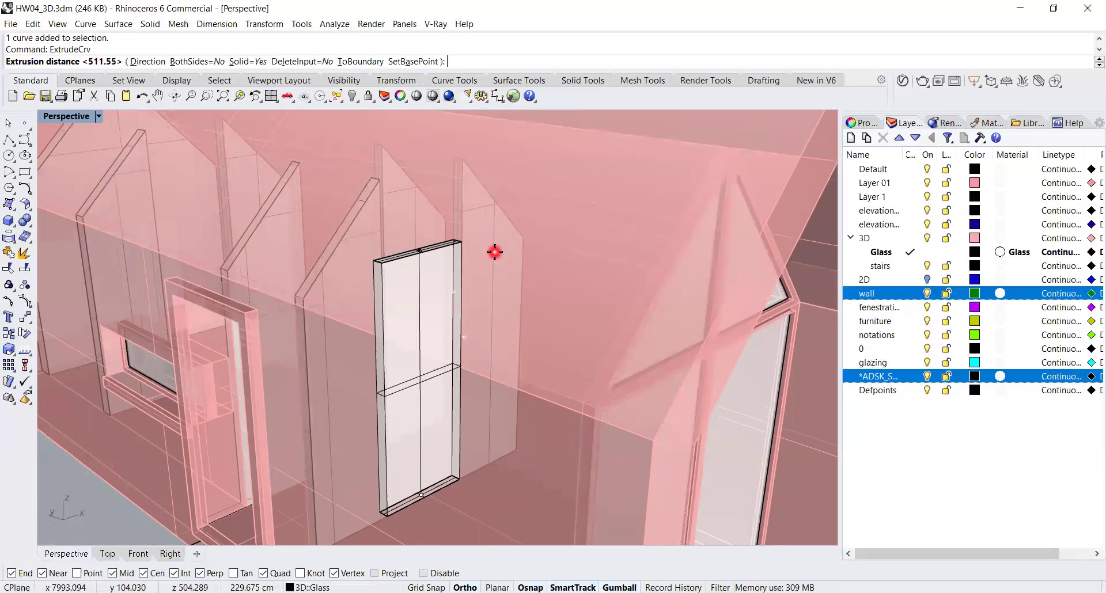
{"action": "type", "text": "210"}
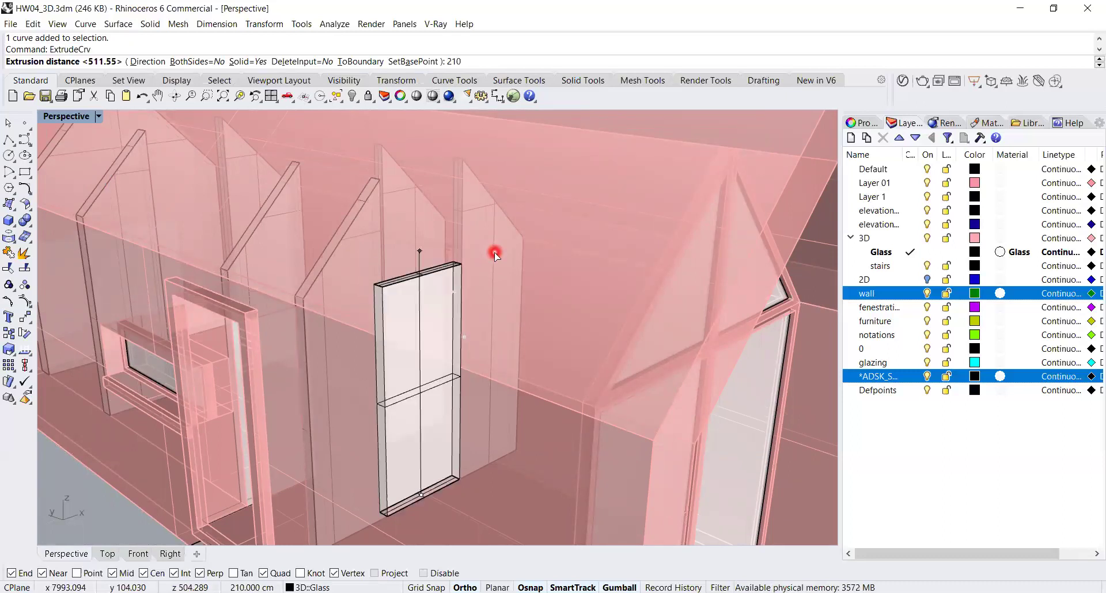
{"action": "key", "text": "Return"}
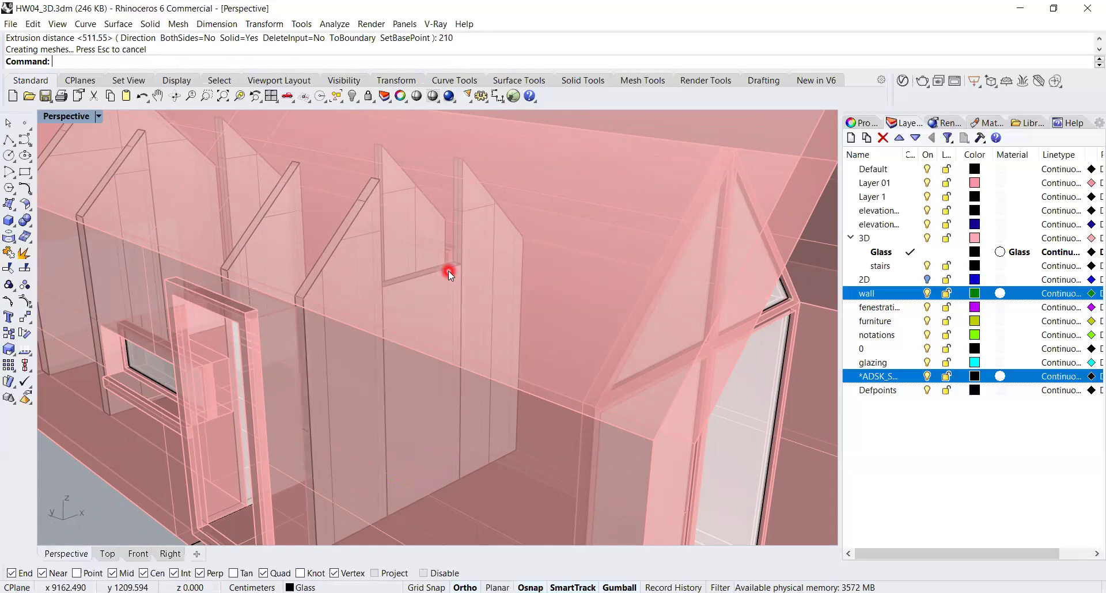
- Move the extruded block straight up by its own height so it sits above the passage opening
{"action": "left_click", "coordinate": [452, 479]}
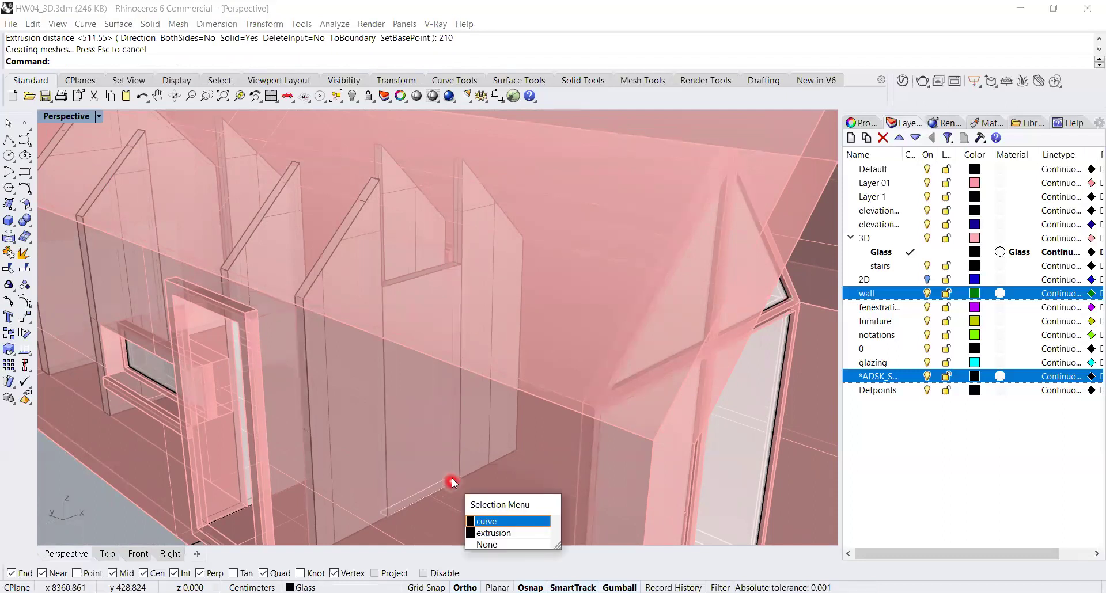
{"action": "left_click", "coordinate": [448, 474]}
{"action": "key", "text": "Escape"}
{"action": "scroll", "coordinate": [448, 473], "scroll_direction": "up", "scroll_amount": 5}
{"action": "scroll", "coordinate": [449, 474], "scroll_direction": "up", "scroll_amount": 3}
{"action": "left_click", "coordinate": [451, 464]}
{"action": "type", "text": "m"}
{"action": "key", "text": "Return"}
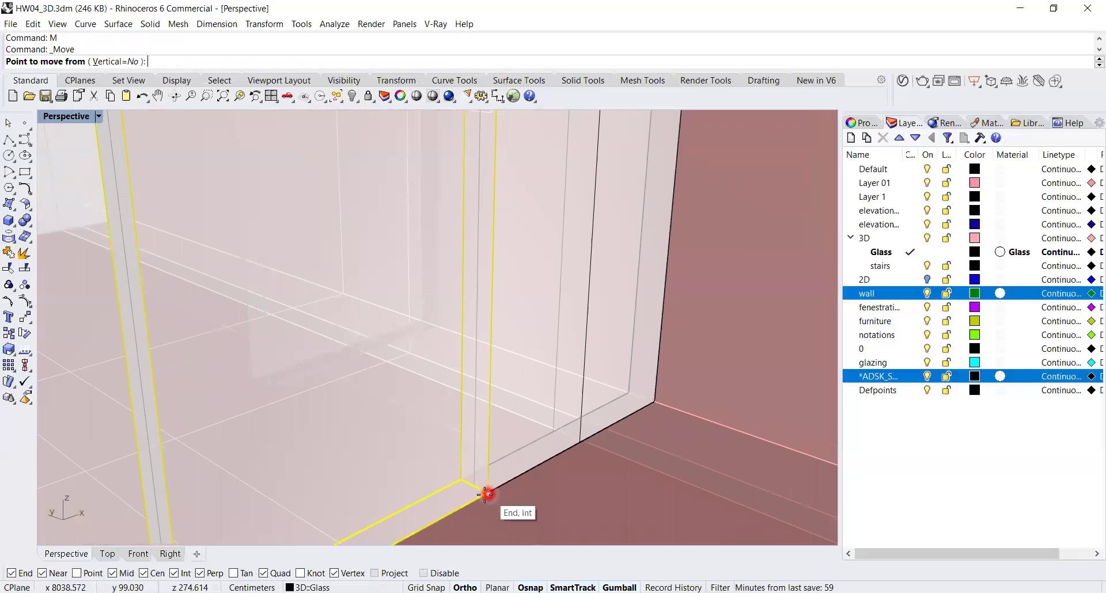
{"action": "left_click", "coordinate": [484, 494]}
{"action": "scroll", "coordinate": [484, 494], "scroll_direction": "down", "scroll_amount": 5}
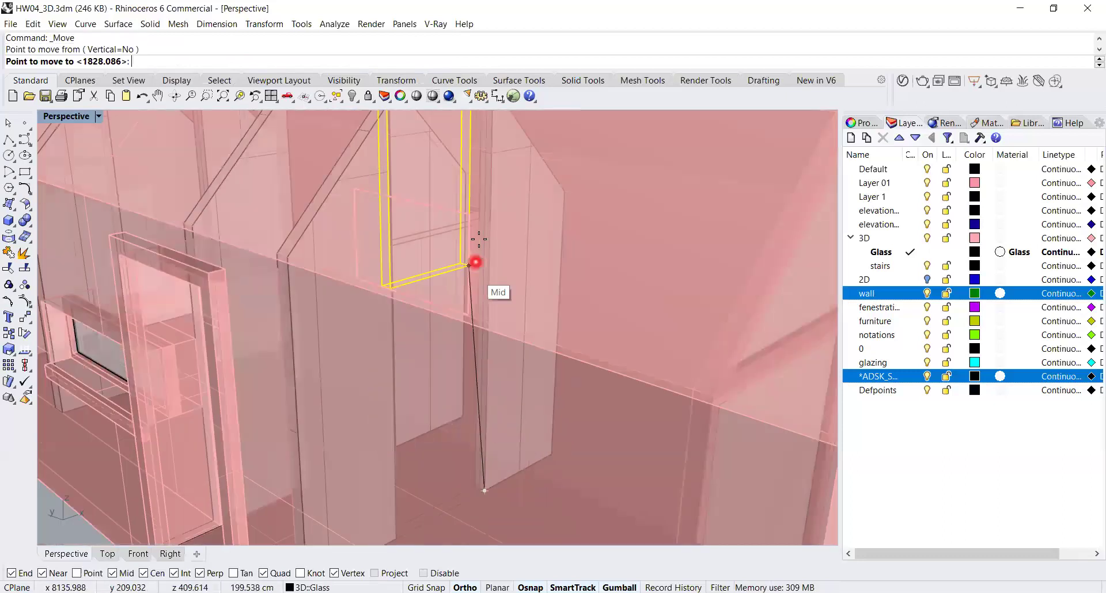
{"action": "left_click", "coordinate": [491, 222]}
{"action": "scroll", "coordinate": [450, 213], "scroll_direction": "up", "scroll_amount": 5}
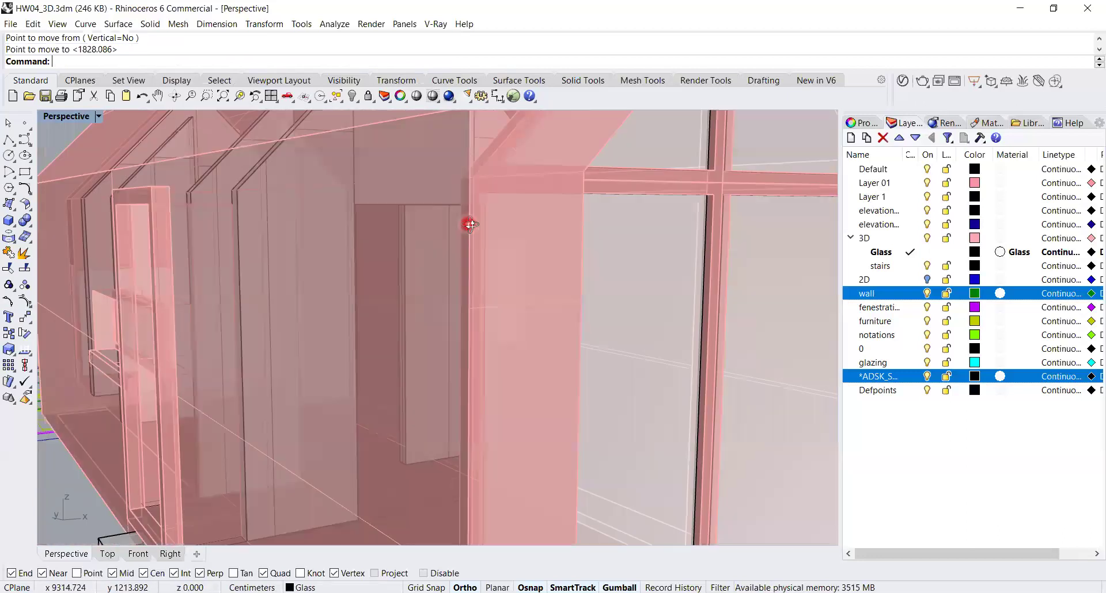
- Boolean split the raised block using the house shell as the cutting object, with DeleteInput set to Yes
{"action": "right_click_drag", "start_coordinate": [470, 225], "coordinate": [444, 309]}
{"action": "right_click_drag", "start_coordinate": [519, 310], "coordinate": [571, 335]}
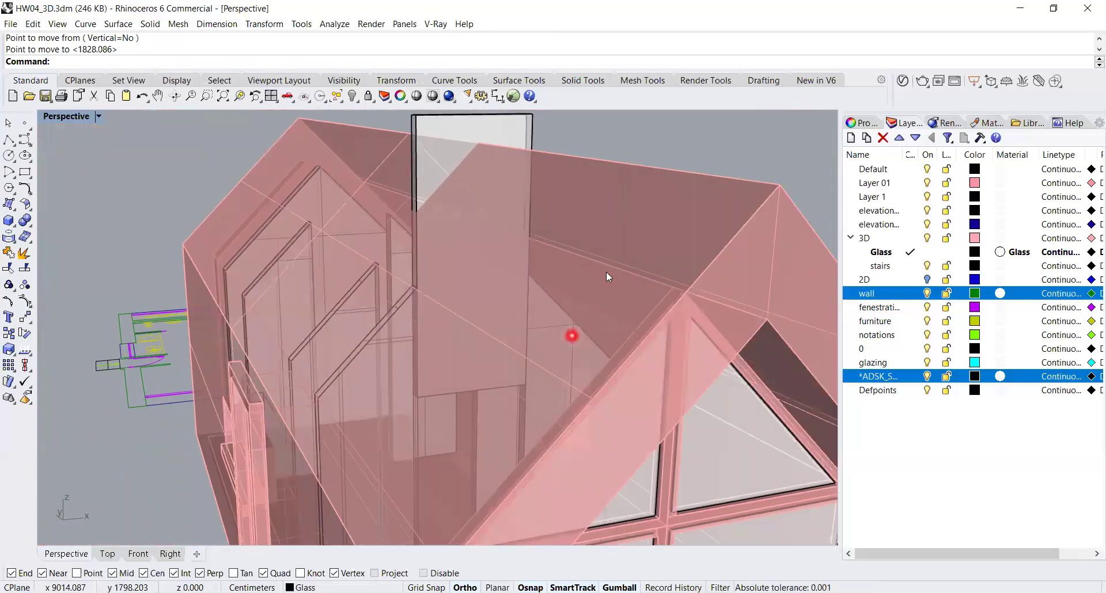
{"action": "right_click_drag", "start_coordinate": [606, 271], "coordinate": [610, 304]}
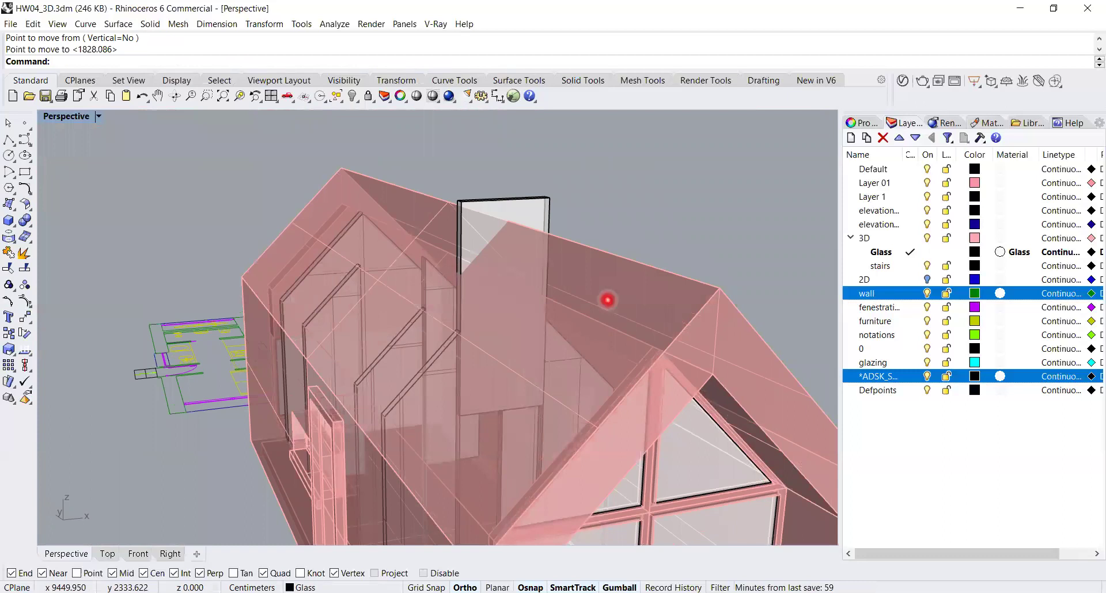
{"action": "type", "text": "BooleanDifference"}
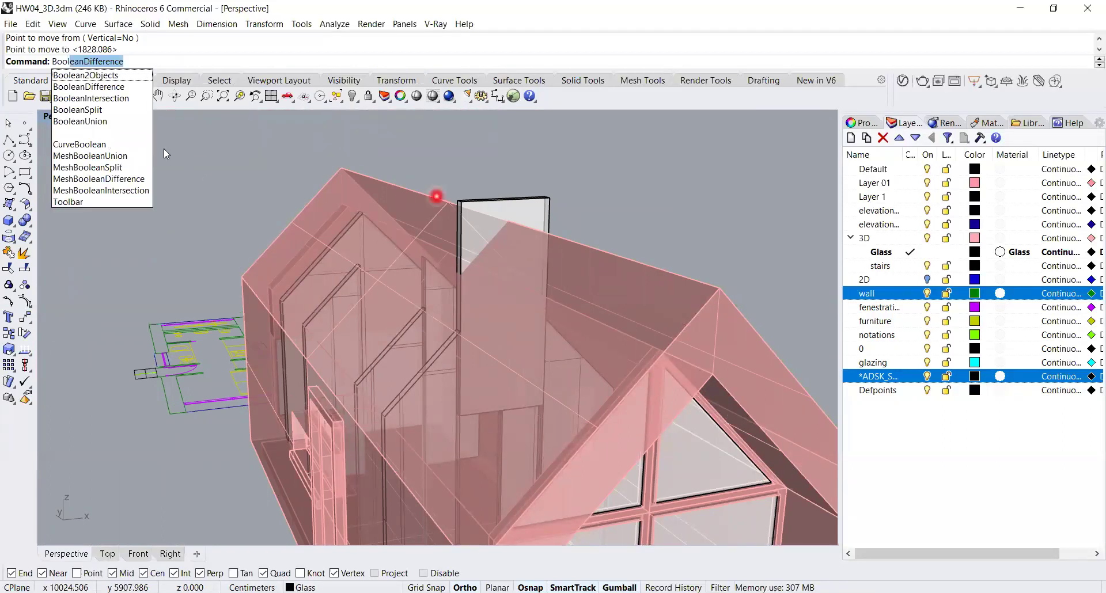
{"action": "left_click", "coordinate": [142, 120]}
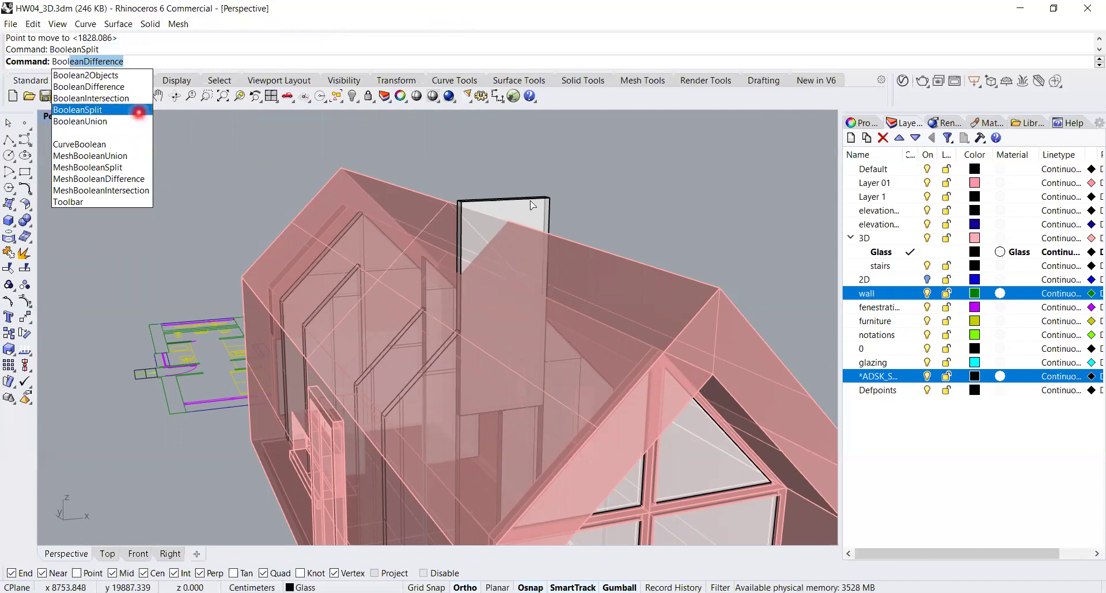
{"action": "left_click", "coordinate": [139, 111]}
{"action": "left_click", "coordinate": [641, 272]}
{"action": "key", "text": "Return"}
{"action": "left_click", "coordinate": [680, 318]}
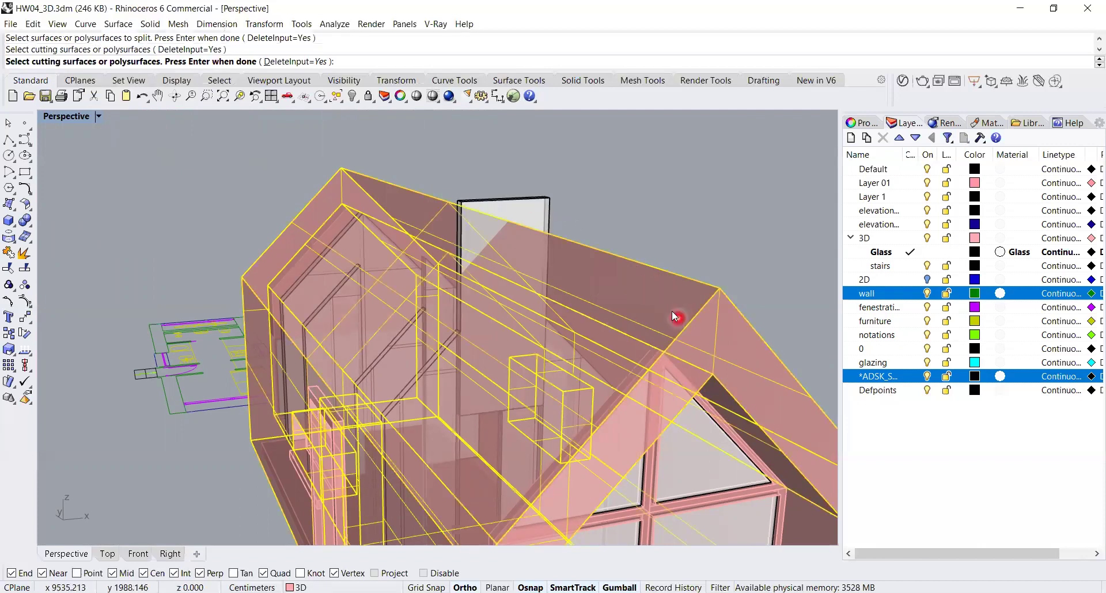
{"action": "key", "text": "Return"}
- Delete the split-off piece of the raised block that projects above the roof ridge
{"action": "right_click_drag", "start_coordinate": [656, 306], "coordinate": [543, 183]}
{"action": "left_click", "coordinate": [537, 180]}
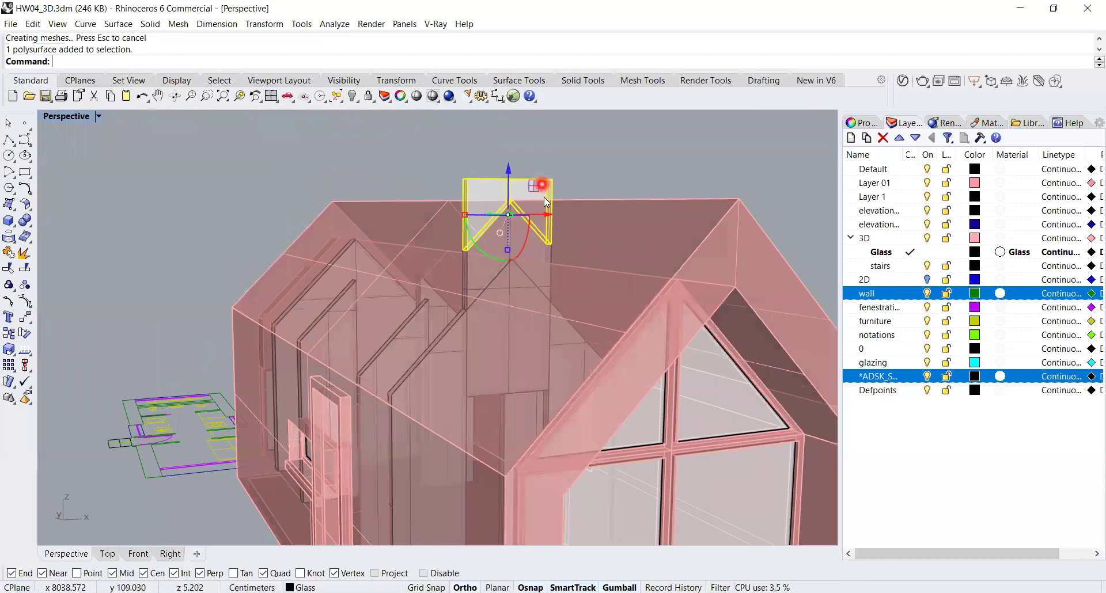
{"action": "key", "text": "Delete"}
- Copy the gable-topped wall piece above the passage opening 100 cm along the house onto the adjacent partition's roof-level corner
{"action": "right_click_drag", "start_coordinate": [602, 266], "coordinate": [575, 410]}
{"action": "scroll", "coordinate": [575, 406], "scroll_direction": "up", "scroll_amount": 6}
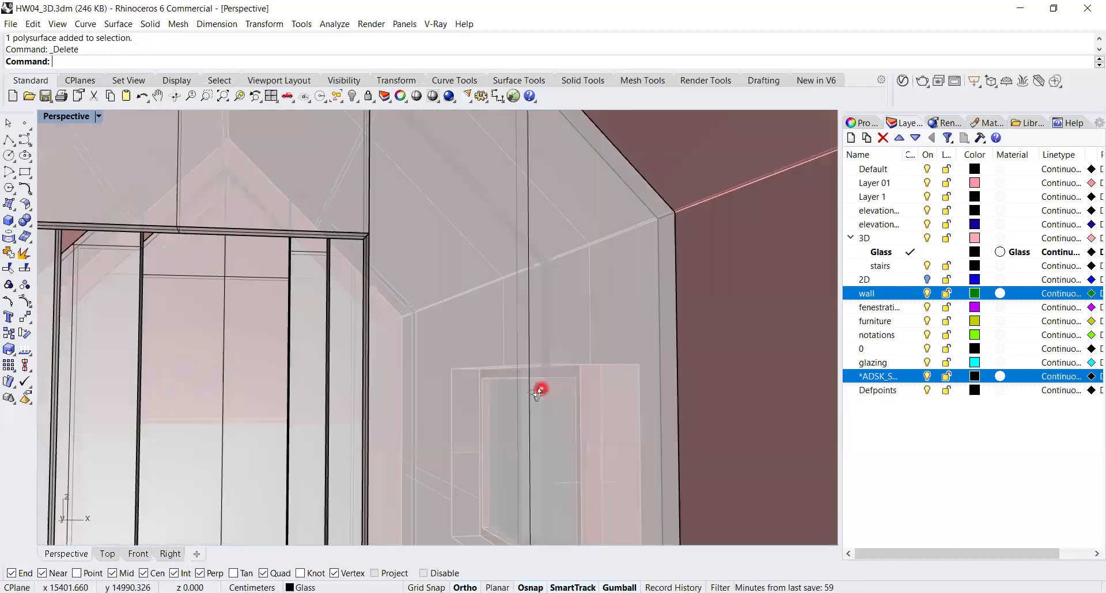
{"action": "scroll", "coordinate": [562, 401], "scroll_direction": "up", "scroll_amount": 6}
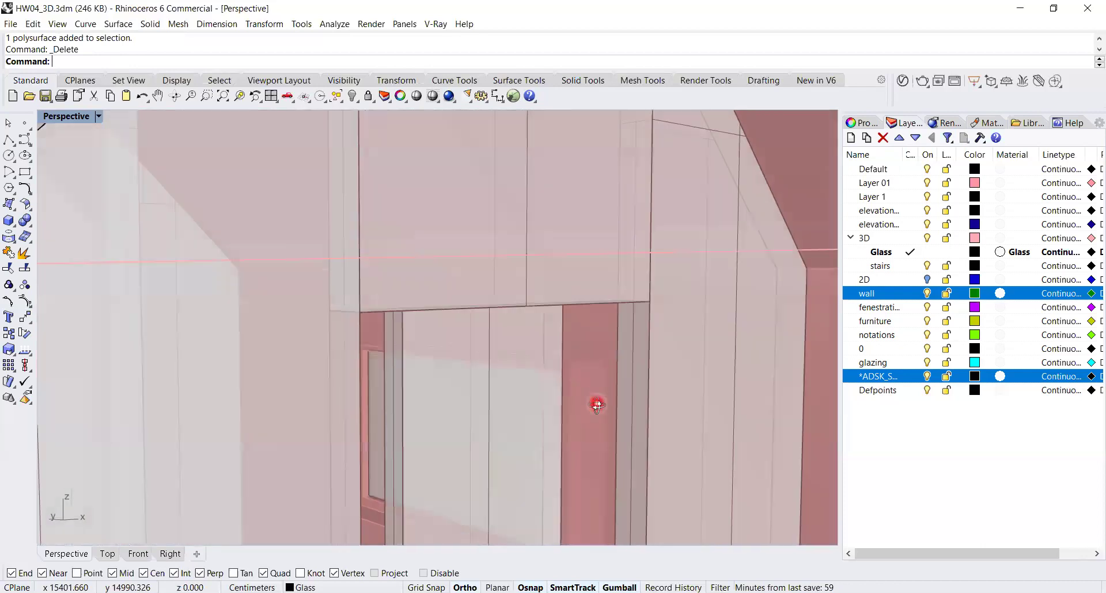
{"action": "right_click_drag", "start_coordinate": [598, 405], "coordinate": [580, 349]}
{"action": "scroll", "coordinate": [566, 329], "scroll_direction": "down", "scroll_amount": 10}
{"action": "right_click_drag", "start_coordinate": [645, 401], "coordinate": [782, 432]}
{"action": "mouse_move", "coordinate": [682, 382]}
{"action": "right_mouse_down", "text": "ctrl"}
{"action": "mouse_move", "coordinate": [662, 389]}
{"action": "mouse_move", "coordinate": [594, 277]}
{"action": "right_mouse_up", "text": "ctrl"}
{"action": "left_click", "coordinate": [594, 277]}
{"action": "right_click_drag", "start_coordinate": [600, 238], "coordinate": [594, 168], "text": "ctrl"}
{"action": "left_click", "coordinate": [610, 173]}
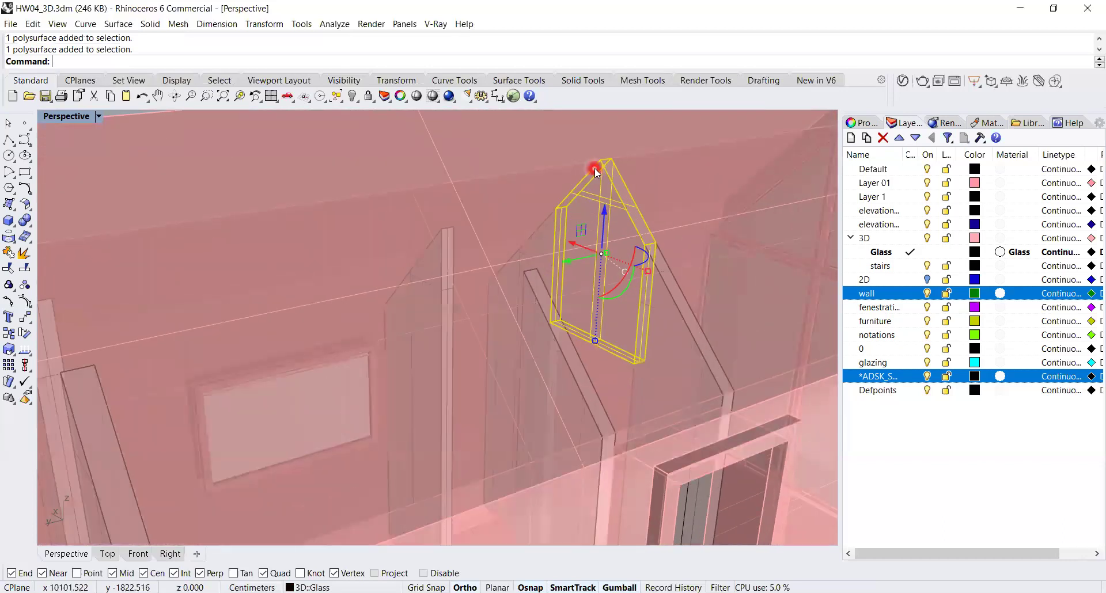
{"action": "type", "text": "Copy"}
{"action": "key", "text": "Return"}
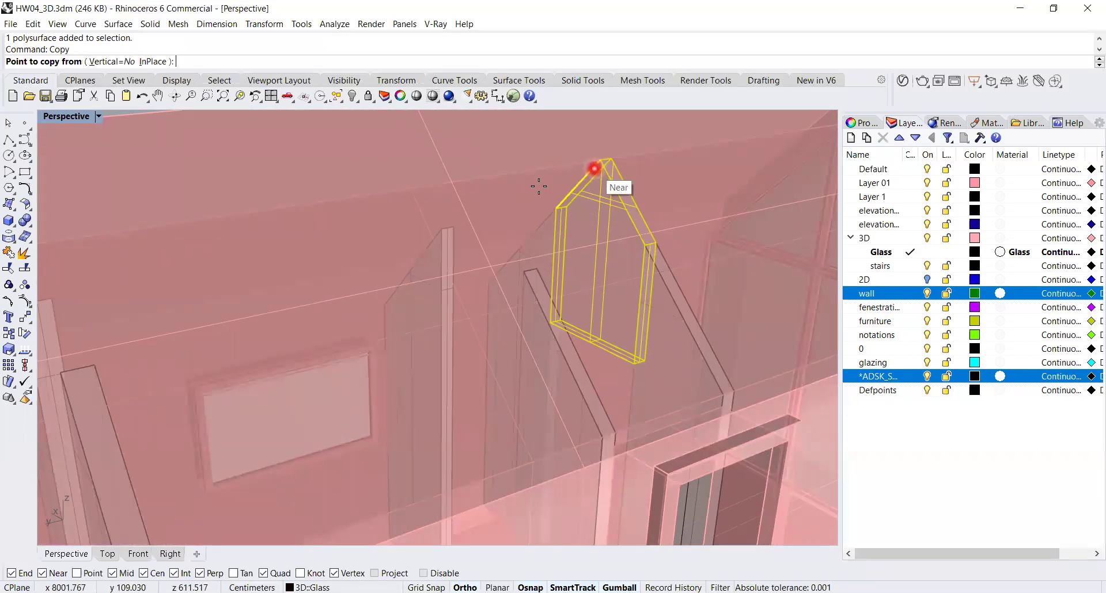
{"action": "scroll", "coordinate": [548, 198], "scroll_direction": "up", "scroll_amount": 2}
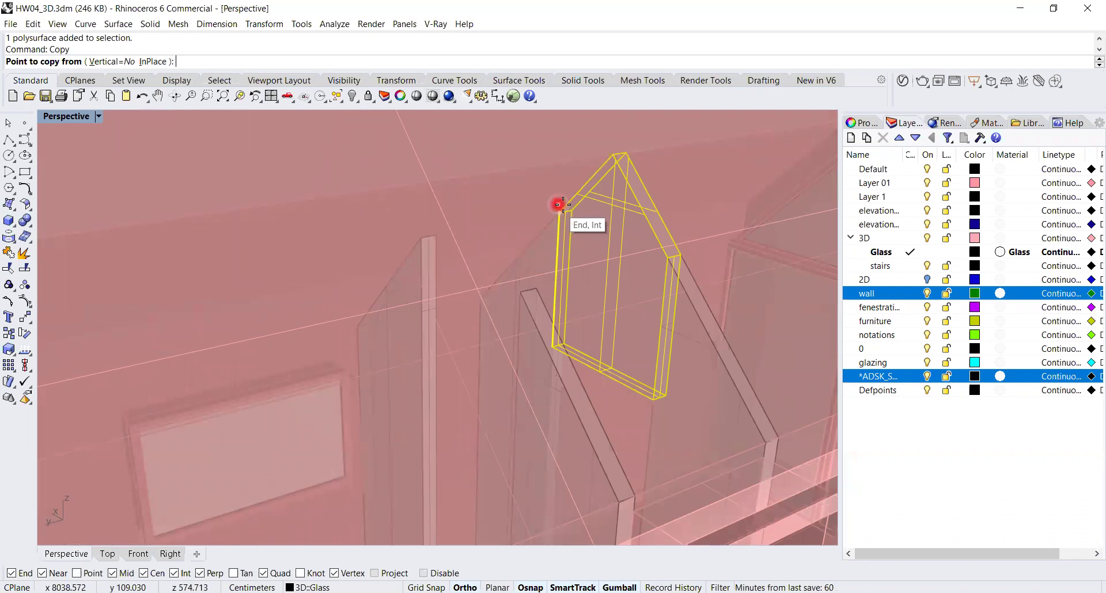
{"action": "right_click_drag", "start_coordinate": [560, 210], "coordinate": [447, 222], "text": "shift"}
{"action": "scroll", "coordinate": [420, 235], "scroll_direction": "down", "scroll_amount": 2}
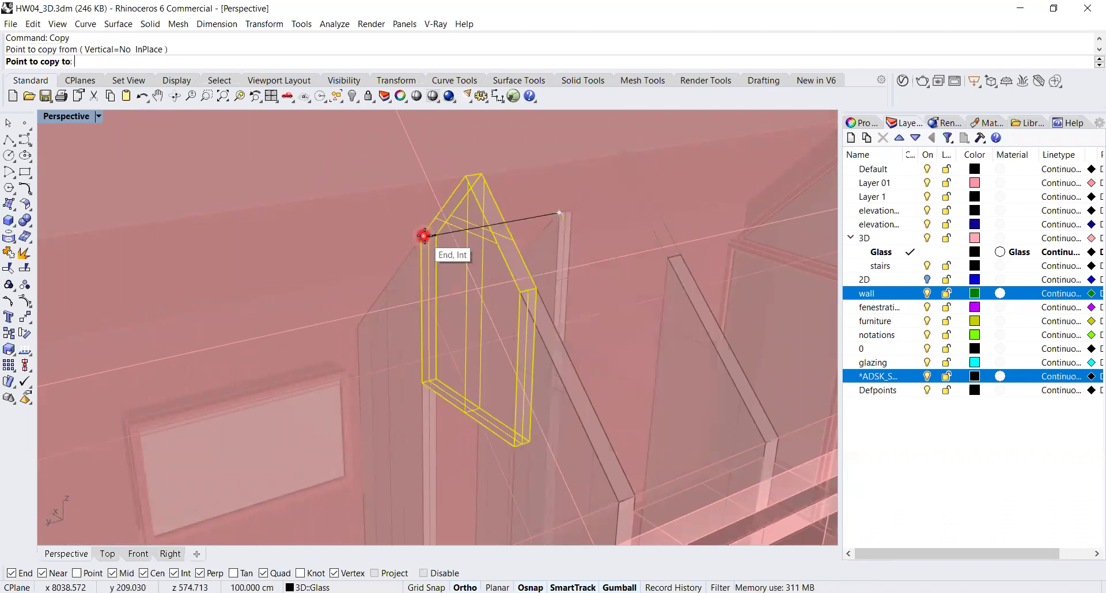
{"action": "left_click", "coordinate": [434, 227]}
- Place another copy of the wall piece 365 cm from the original, at the corner of the next partition's passage opening
{"action": "scroll", "coordinate": [407, 236], "scroll_direction": "down", "scroll_amount": 3}
{"action": "right_click_drag", "start_coordinate": [240, 292], "coordinate": [396, 240]}
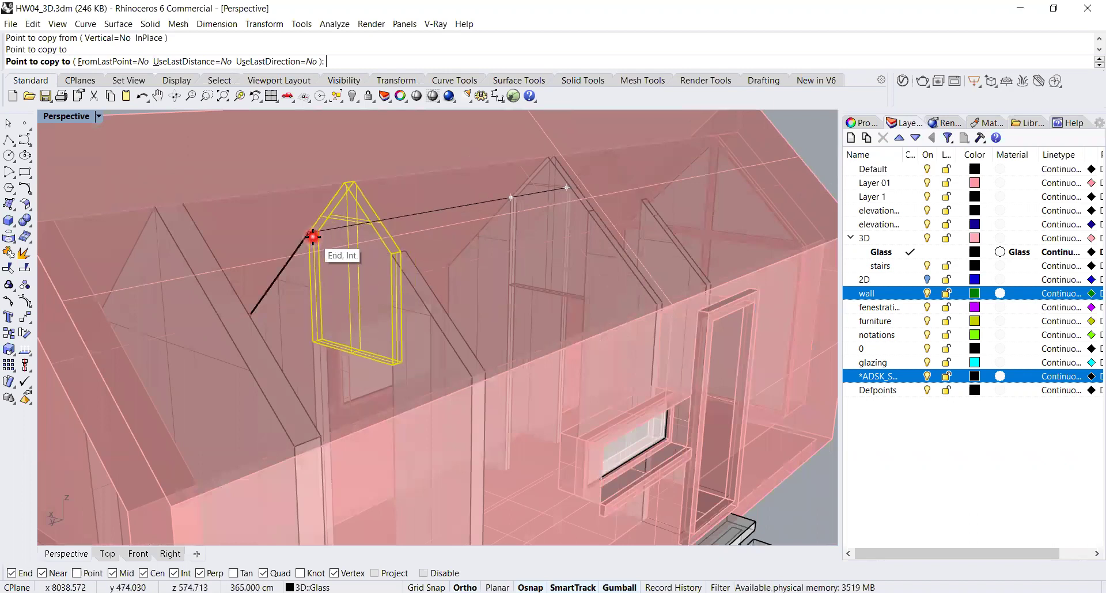
{"action": "left_click", "coordinate": [312, 233]}
{"action": "key", "text": "Return"}
- Scale the farthest wall-piece copy in one direction with Scale1D so its thickness matches its partition at 15 cm
{"action": "scroll", "coordinate": [455, 265], "scroll_direction": "down", "scroll_amount": 4}
{"action": "right_click_drag", "start_coordinate": [464, 271], "coordinate": [369, 316]}
{"action": "scroll", "coordinate": [317, 251], "scroll_direction": "up", "scroll_amount": 5}
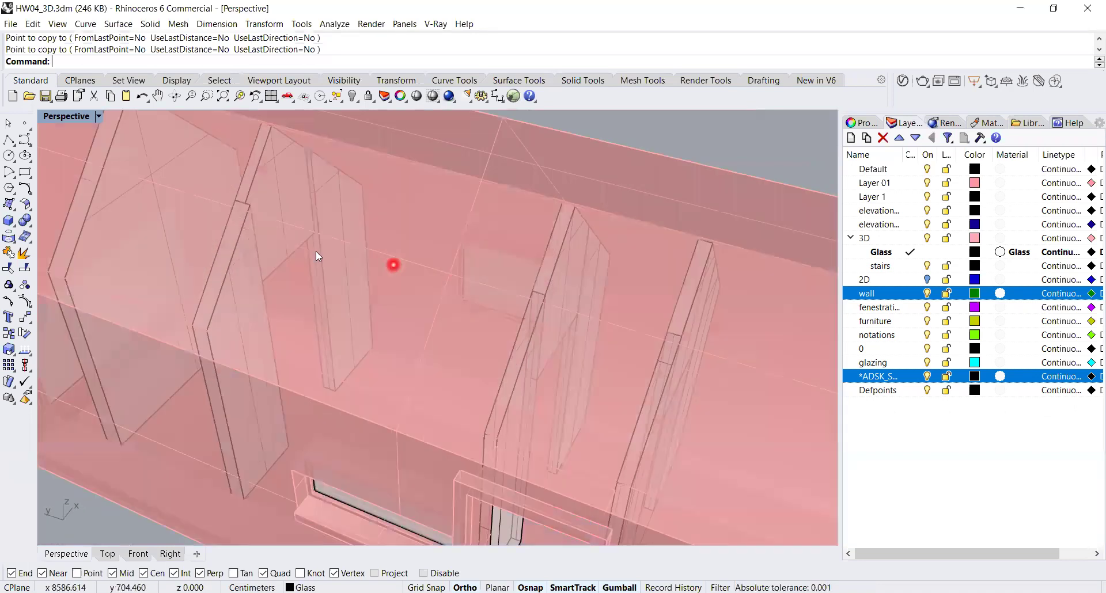
{"action": "scroll", "coordinate": [325, 224], "scroll_direction": "up", "scroll_amount": 3}
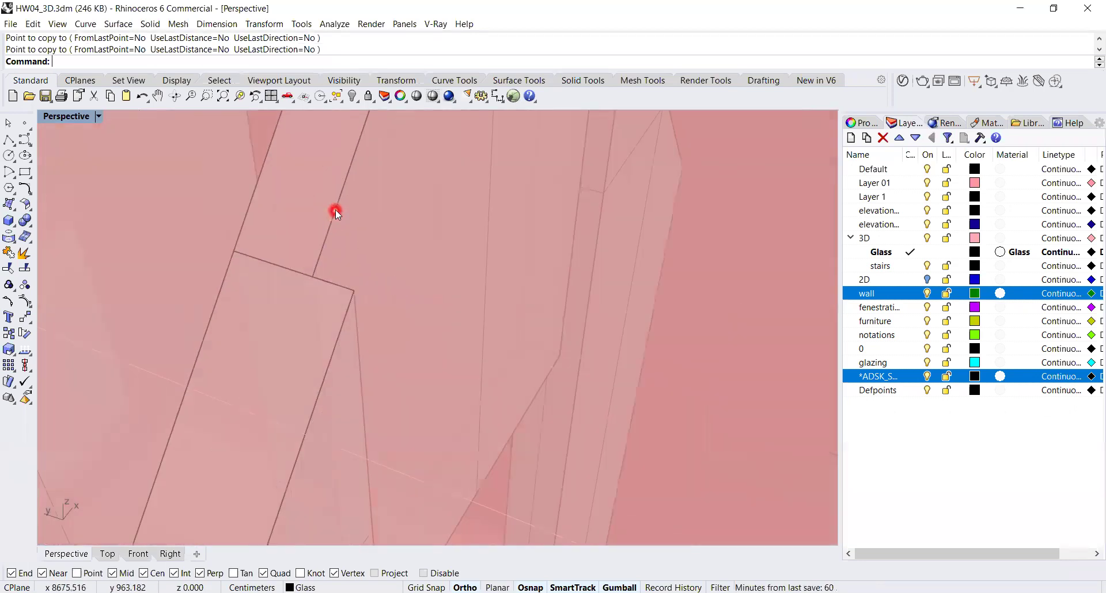
{"action": "left_click", "coordinate": [335, 210]}
{"action": "right_click_drag", "start_coordinate": [333, 225], "coordinate": [336, 229]}
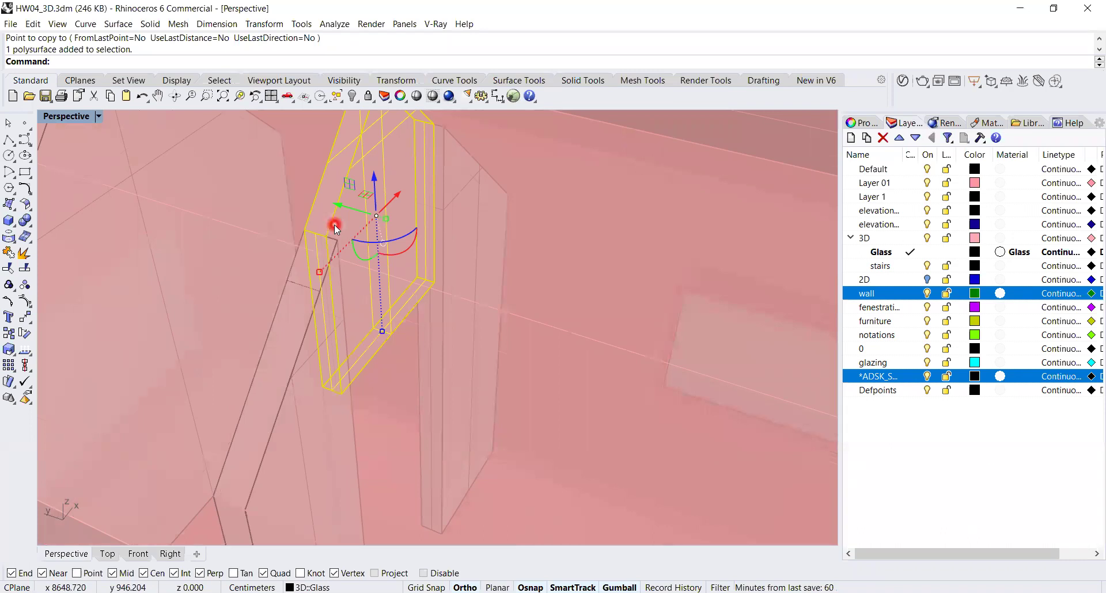
{"action": "type", "text": "c"}
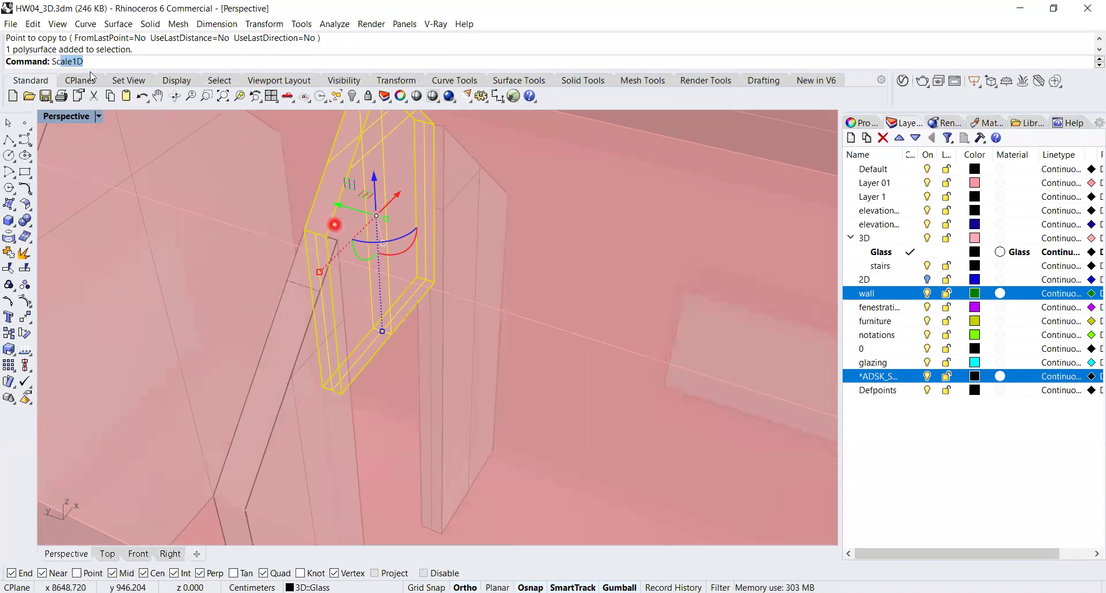
{"action": "key", "text": "Return"}
{"action": "scroll", "coordinate": [321, 409], "scroll_direction": "up", "scroll_amount": 5}
{"action": "scroll", "coordinate": [321, 403], "scroll_direction": "down", "scroll_amount": 3}
{"action": "scroll", "coordinate": [306, 291], "scroll_direction": "up", "scroll_amount": 5}
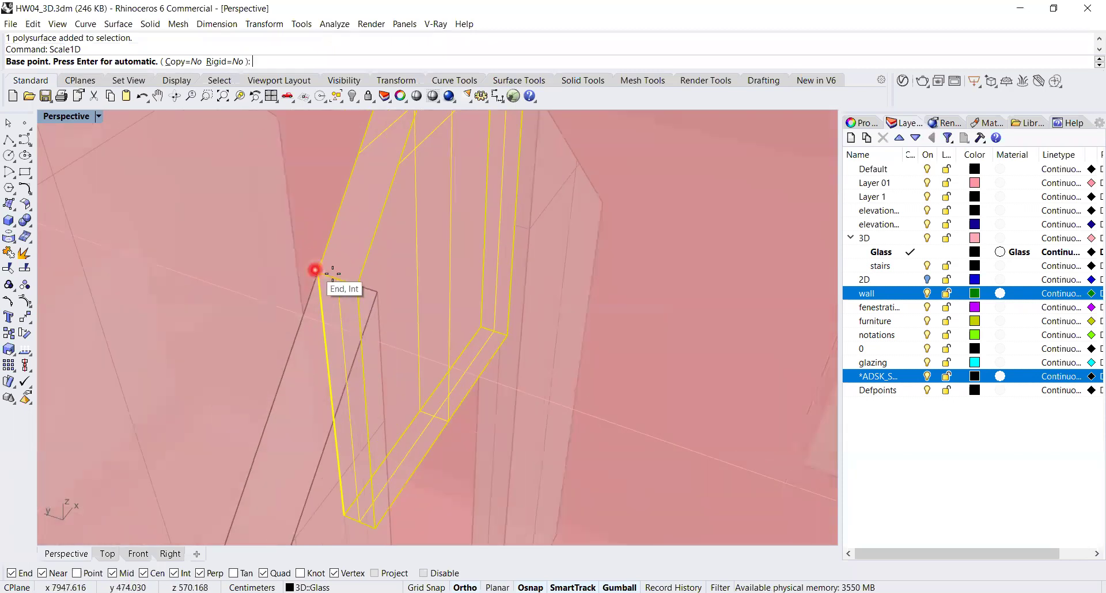
{"action": "left_click", "coordinate": [318, 272]}
{"action": "left_click", "coordinate": [358, 282]}
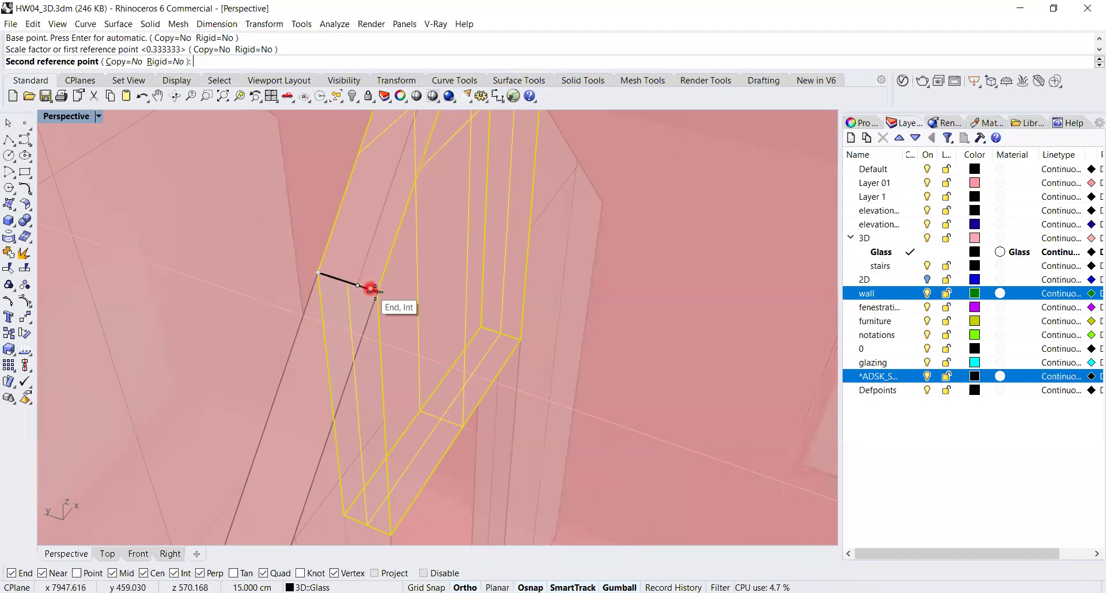
{"action": "left_click", "coordinate": [372, 289]}
{"action": "scroll", "coordinate": [437, 386], "scroll_direction": "up", "scroll_amount": 5}
{"action": "right_click_drag", "start_coordinate": [438, 368], "coordinate": [533, 272]}
{"action": "scroll", "coordinate": [455, 360], "scroll_direction": "down", "scroll_amount": 8}
{"action": "right_click_drag", "start_coordinate": [430, 343], "coordinate": [434, 345]}
{"action": "right_click_drag", "start_coordinate": [387, 274], "coordinate": [615, 403]}
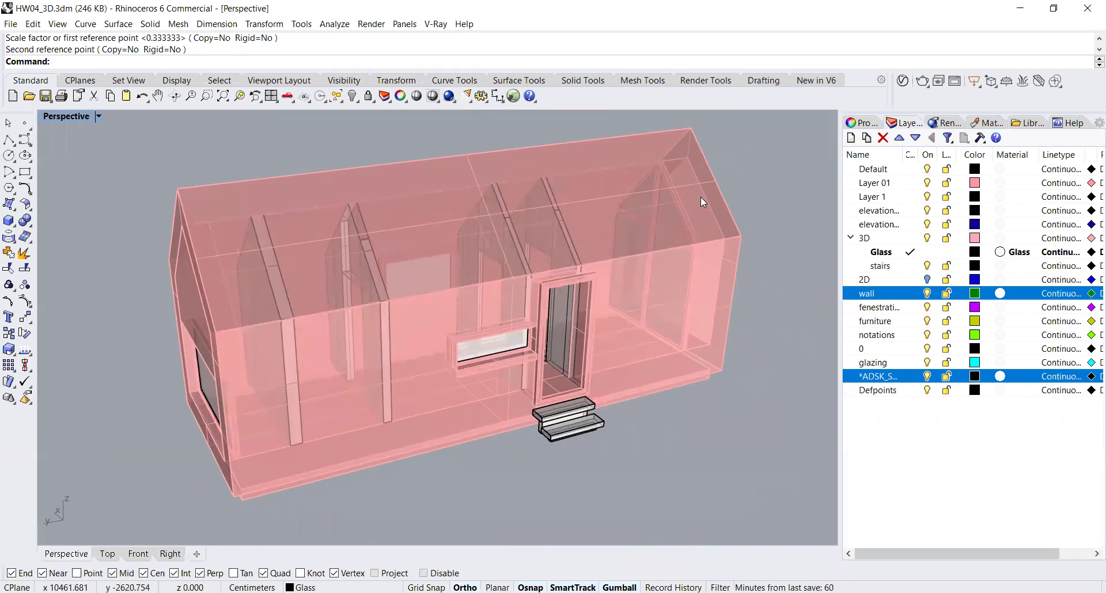